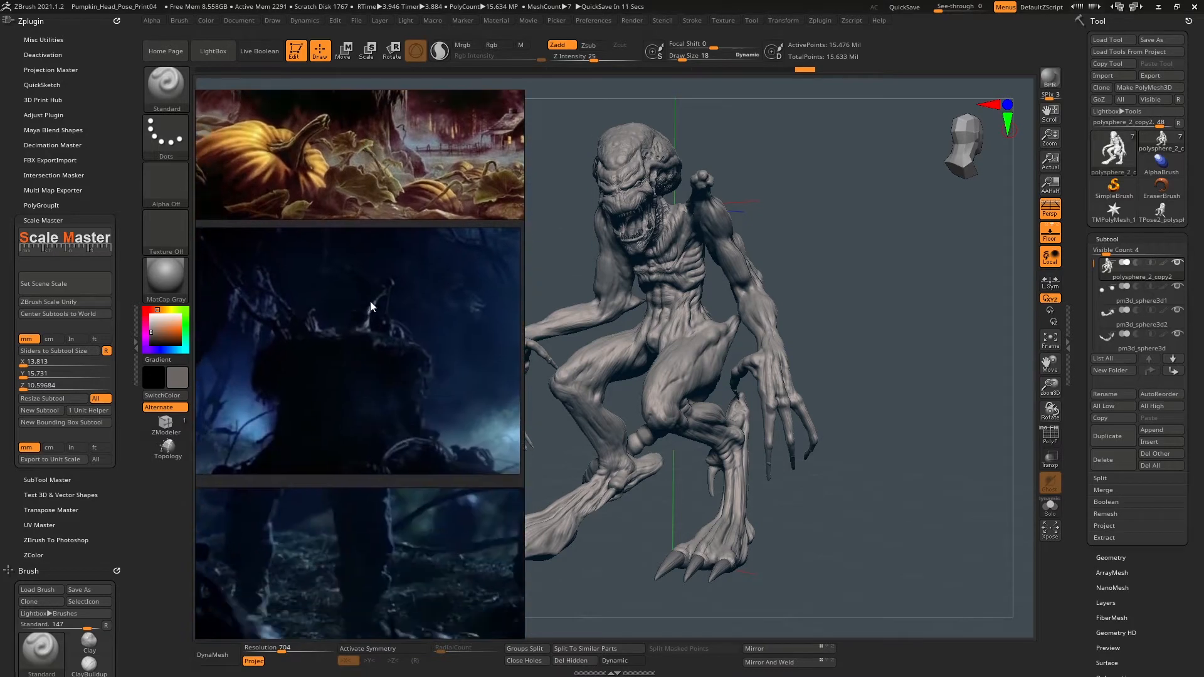
Browse the collected reference images and shrink the reference board so the full creature stays visible beside it.
scroll(341, 351, "down", 10)
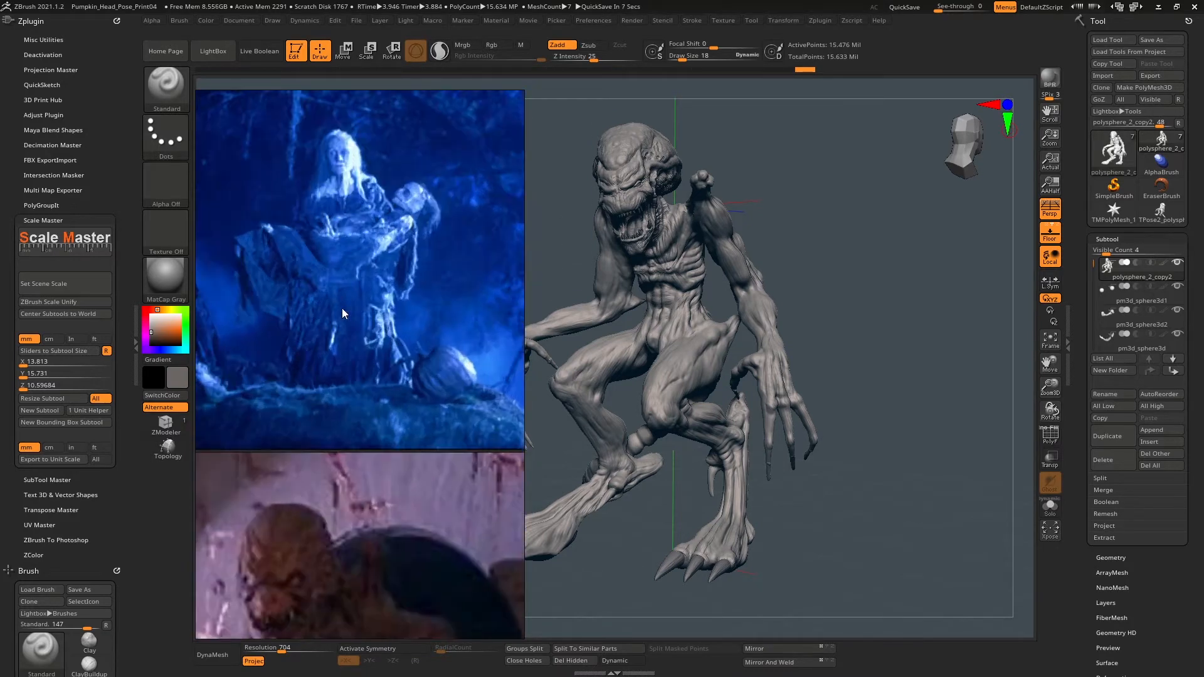
scroll(304, 362, "down", 5)
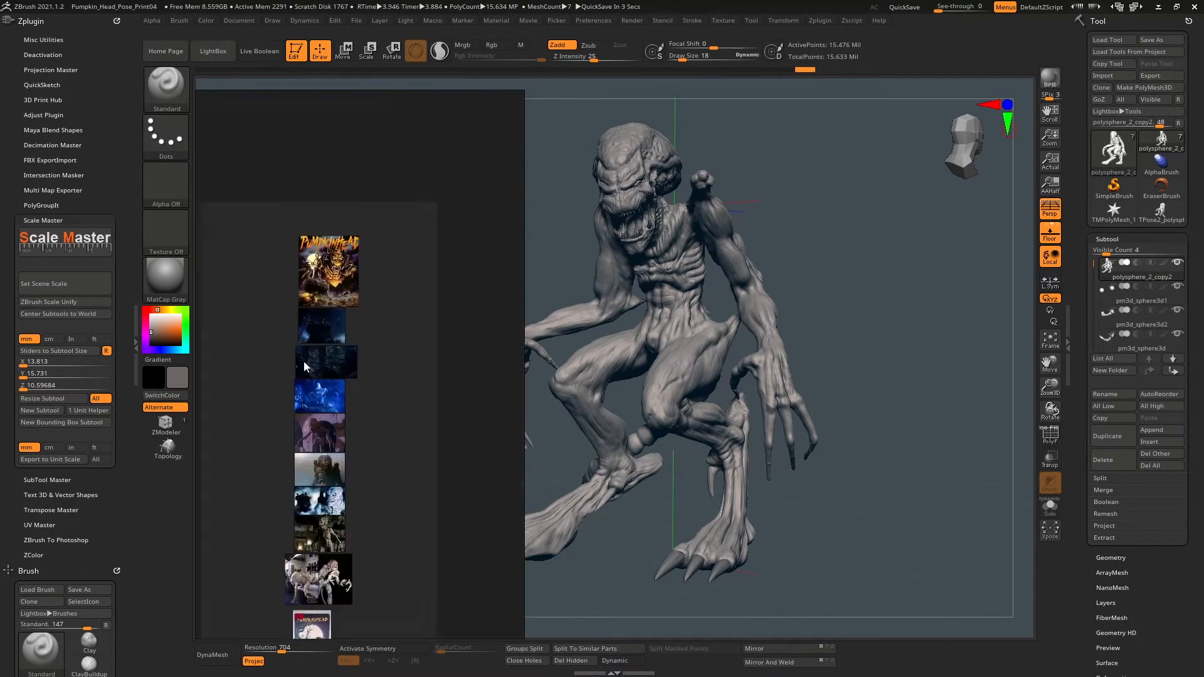
scroll(303, 362, "up", 5)
left_click_drag(525, 91, 410, 264)
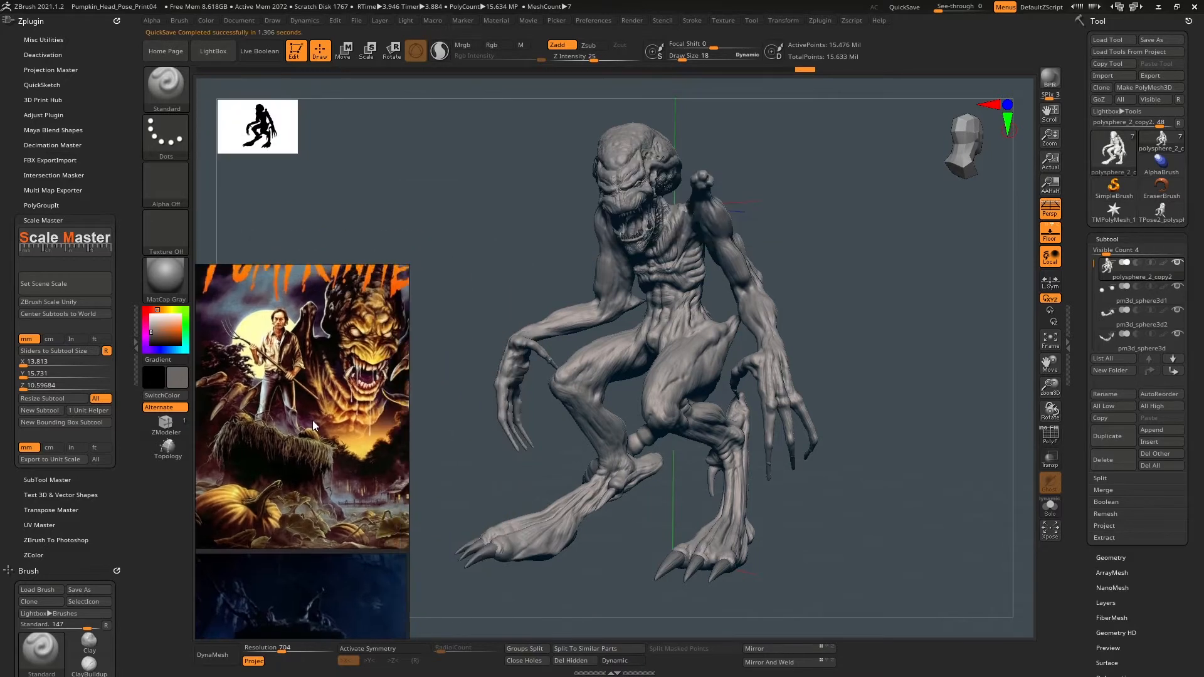
Append a cylinder as a new subtool and make it the active subtool in Move mode.
scroll(1169, 464, "down", 5)
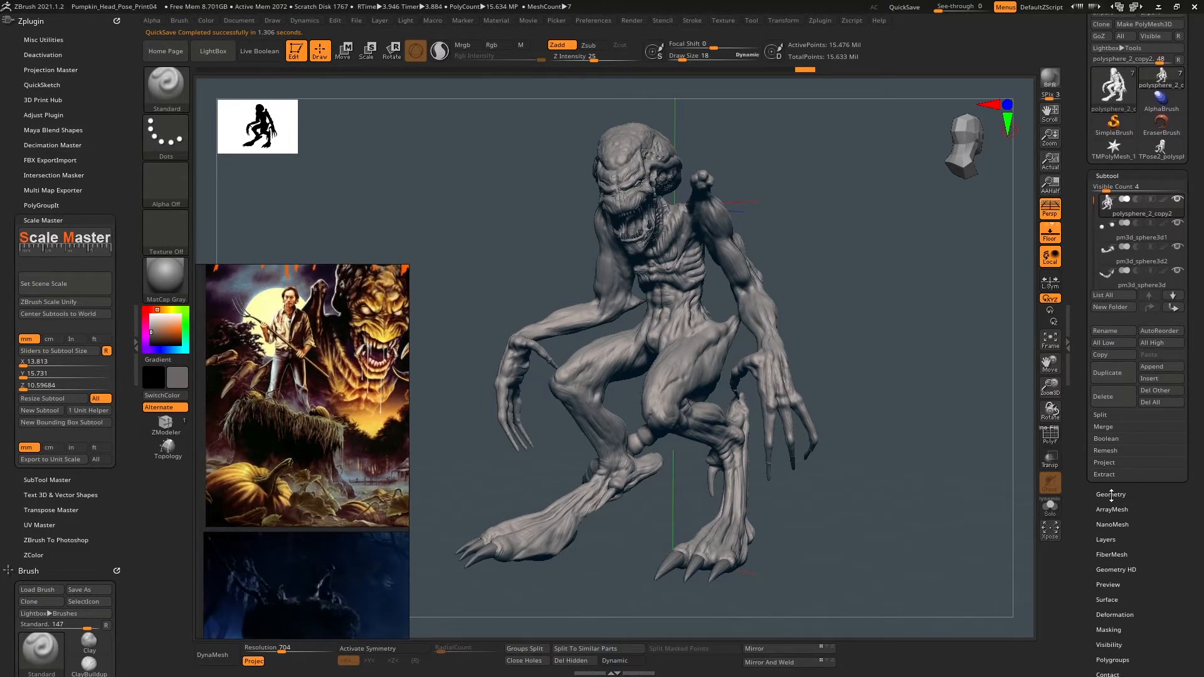
scroll(1085, 459, "up", 5)
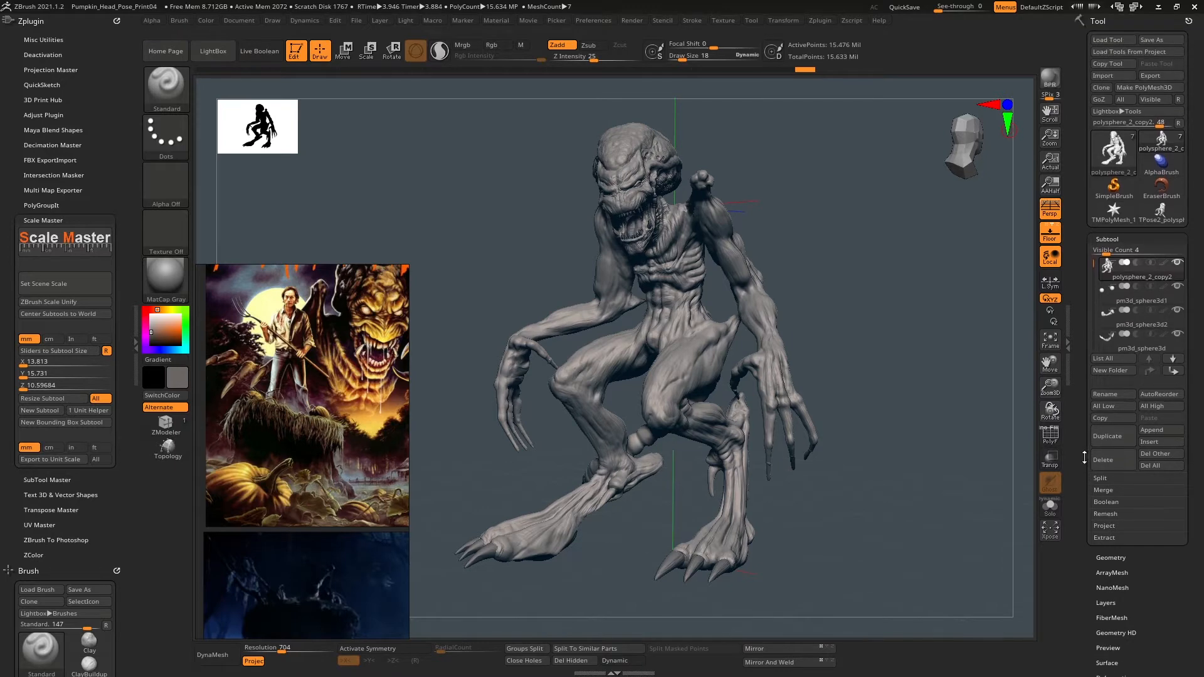
left_click(1161, 430)
left_click(717, 473)
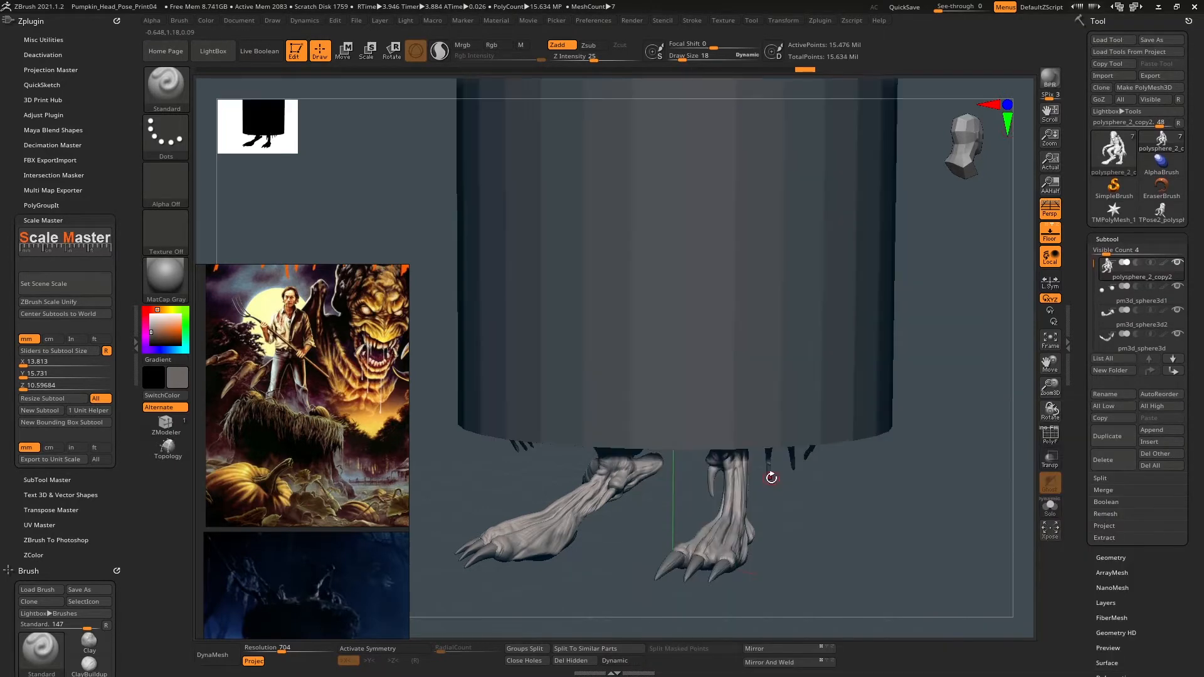
left_click(770, 307, "alt")
key("w")
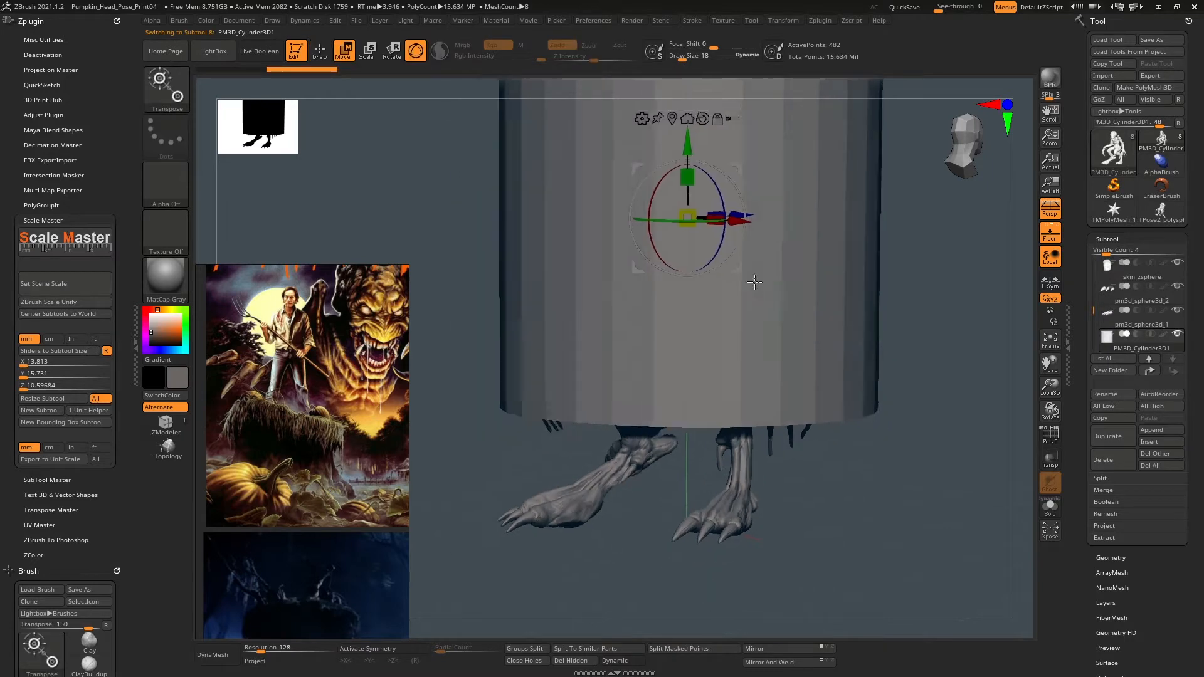
Flatten and scale the cylinder into a short, wide disc and position it centrally under the creature's feet.
right_click_drag(697, 240, 595, 358)
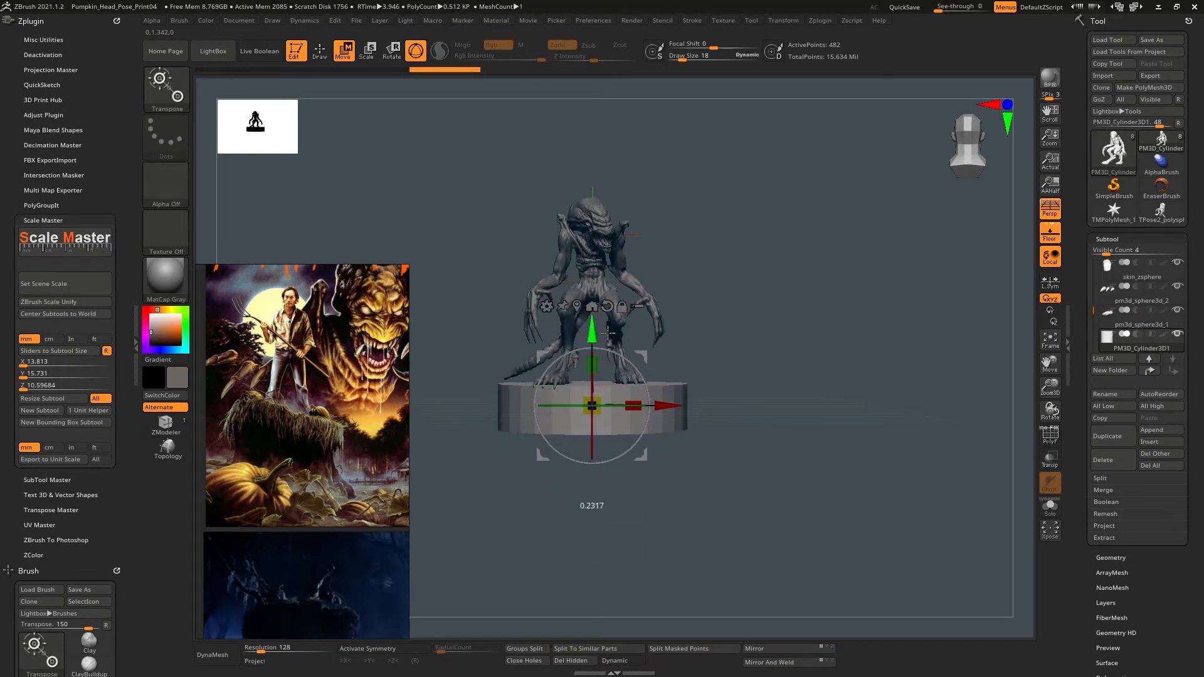
right_click_drag(608, 332, 686, 355)
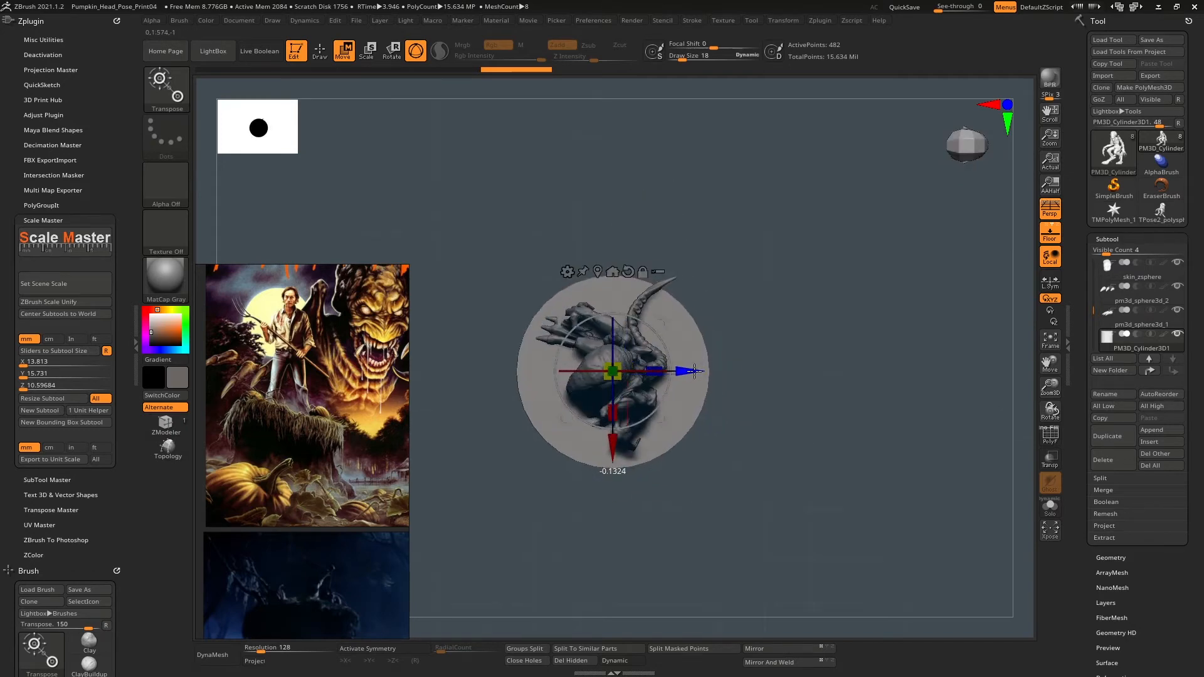
right_click_drag(697, 276, 687, 338, "ctrl")
right_click_drag(583, 352, 659, 351)
right_click_drag(564, 376, 659, 314, "ctrl")
right_click_drag(658, 314, 673, 342, "ctrl")
right_click_drag(673, 342, 657, 256, "ctrl")
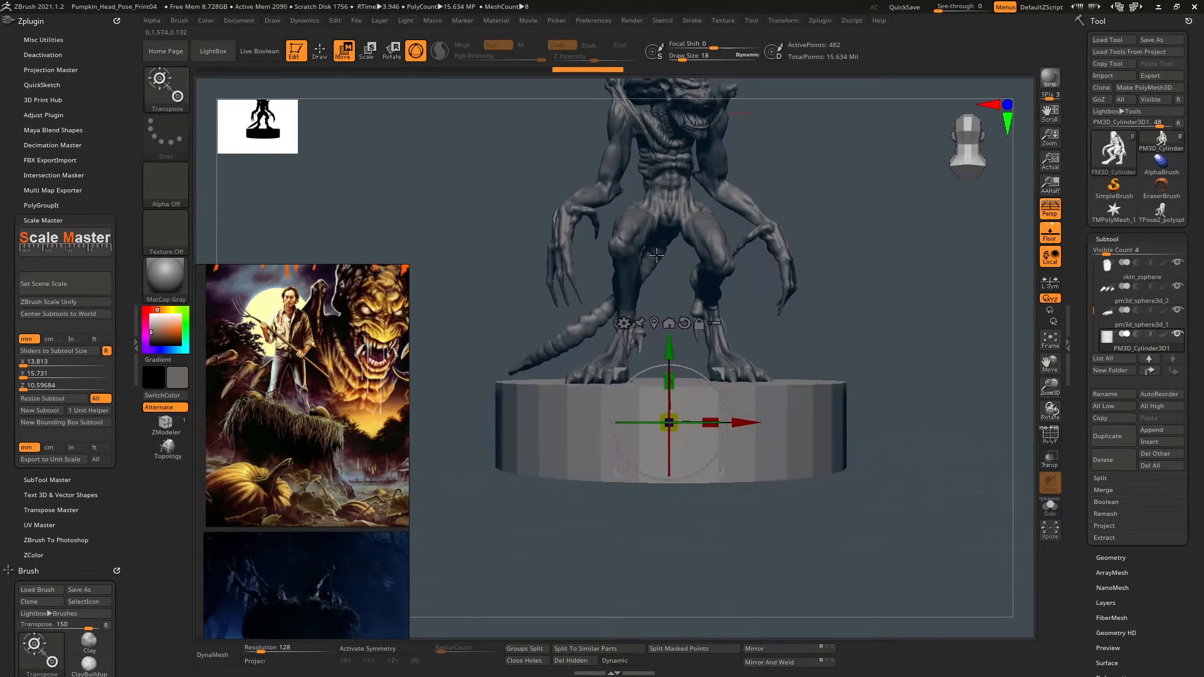
mouse_move(703, 375)
right_mouse_down("alt")
mouse_move(711, 323)
mouse_move(747, 356)
mouse_move(700, 347)
mouse_move(721, 364)
mouse_move(706, 376)
right_mouse_up("alt")
Show the polyframe, delete the cylinder's extra edge loops, and insert one horizontal loop at mid-height with ZModeler.
key("q")
left_click(166, 425)
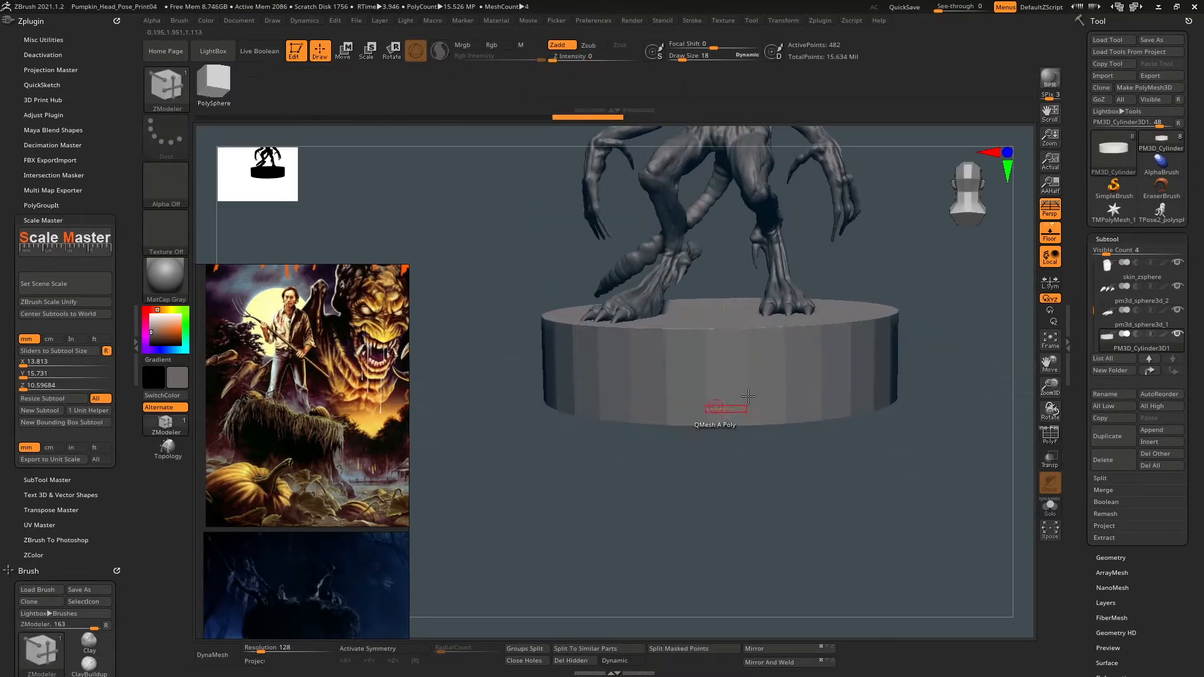
left_click(1050, 435)
right_click_drag(795, 373, 764, 398)
left_click(1111, 557)
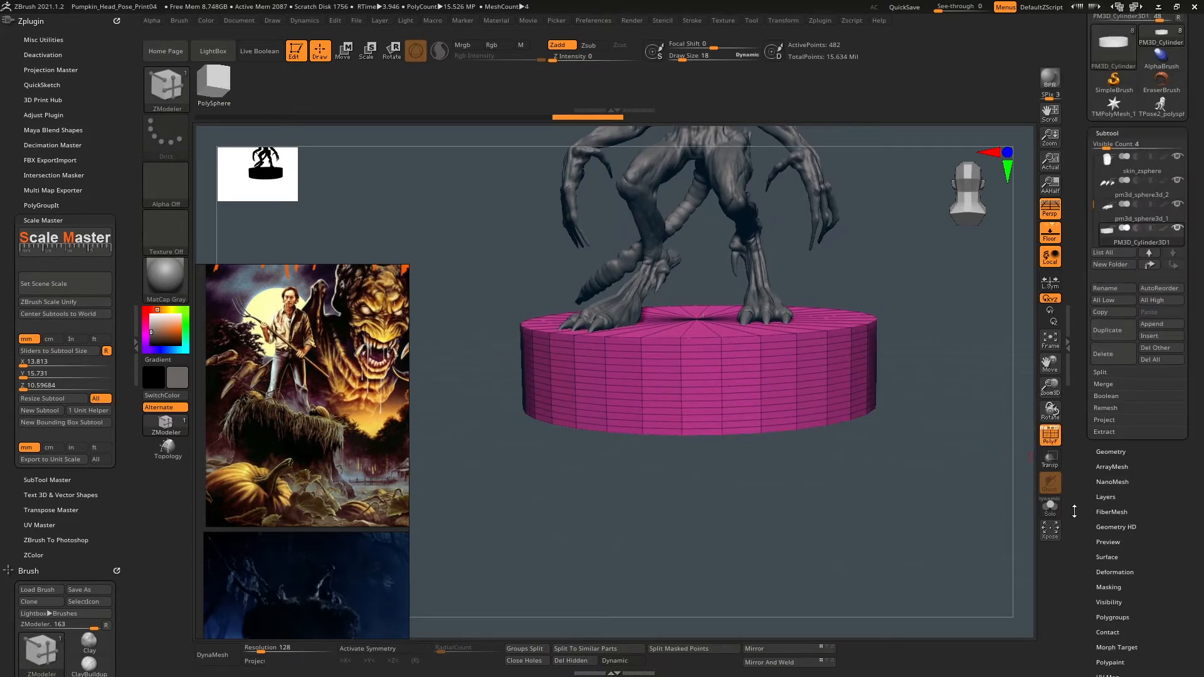
left_click(1109, 408)
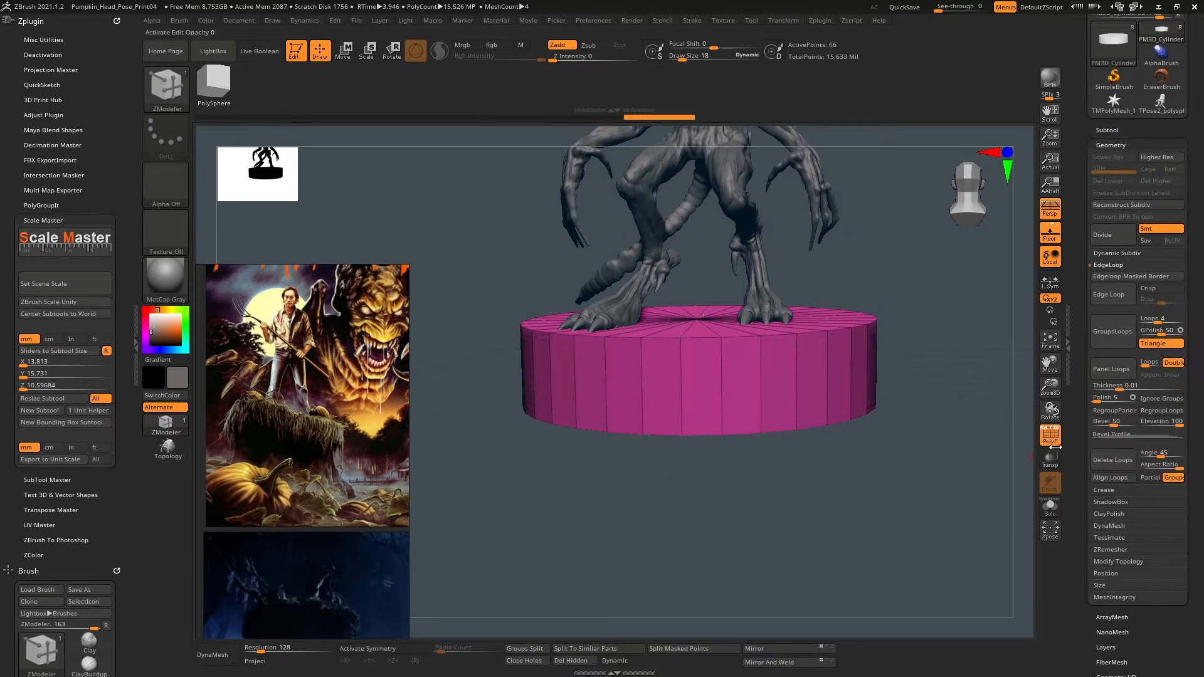
right_click_drag(675, 412, 853, 381)
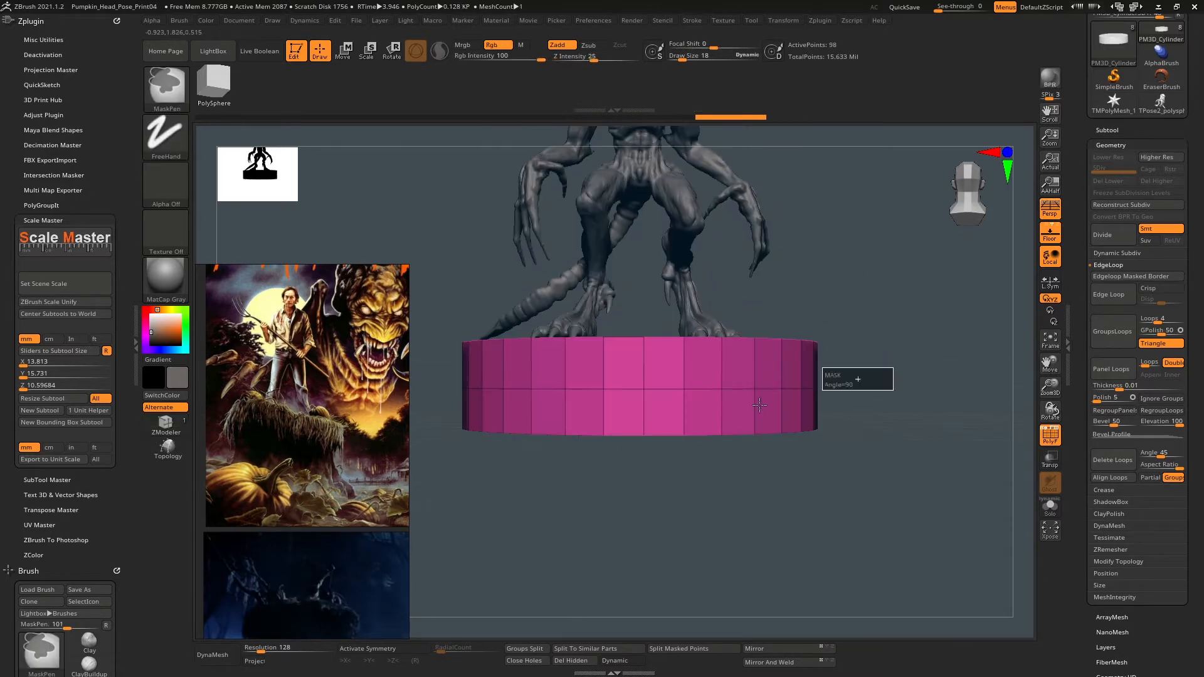
Turn off perspective, isolate the base's middle edge loop with a mask, and scale it inward to form a narrow waist.
key("w")
right_click_drag(639, 387, 904, 344)
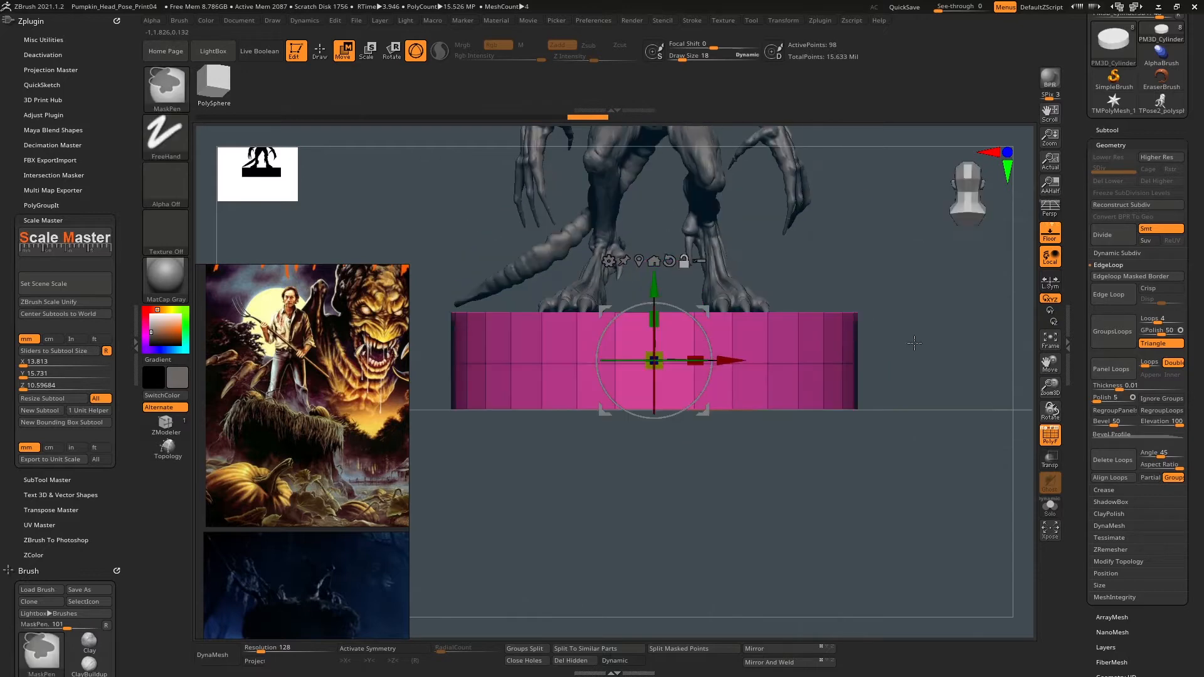
left_click_drag(915, 342, 403, 379, "ctrl")
right_click_drag(502, 382, 731, 402)
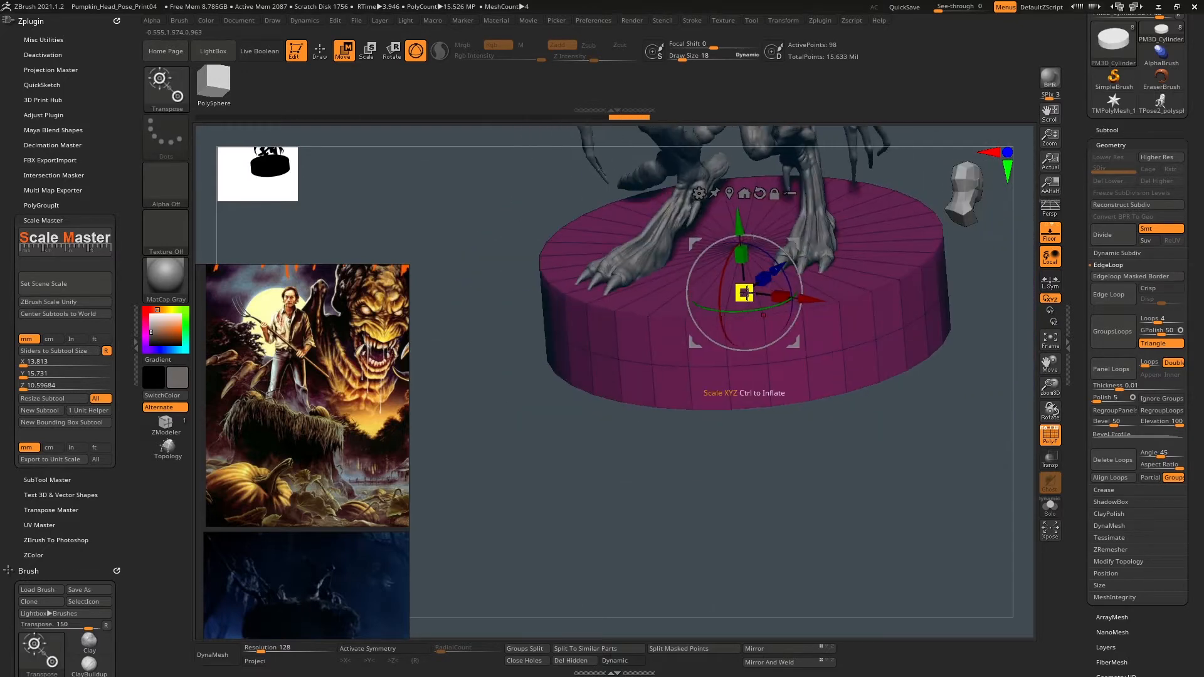
left_click_drag(745, 294, 746, 316)
right_click_drag(746, 316, 797, 370, "shift")
right_click_drag(796, 370, 784, 411)
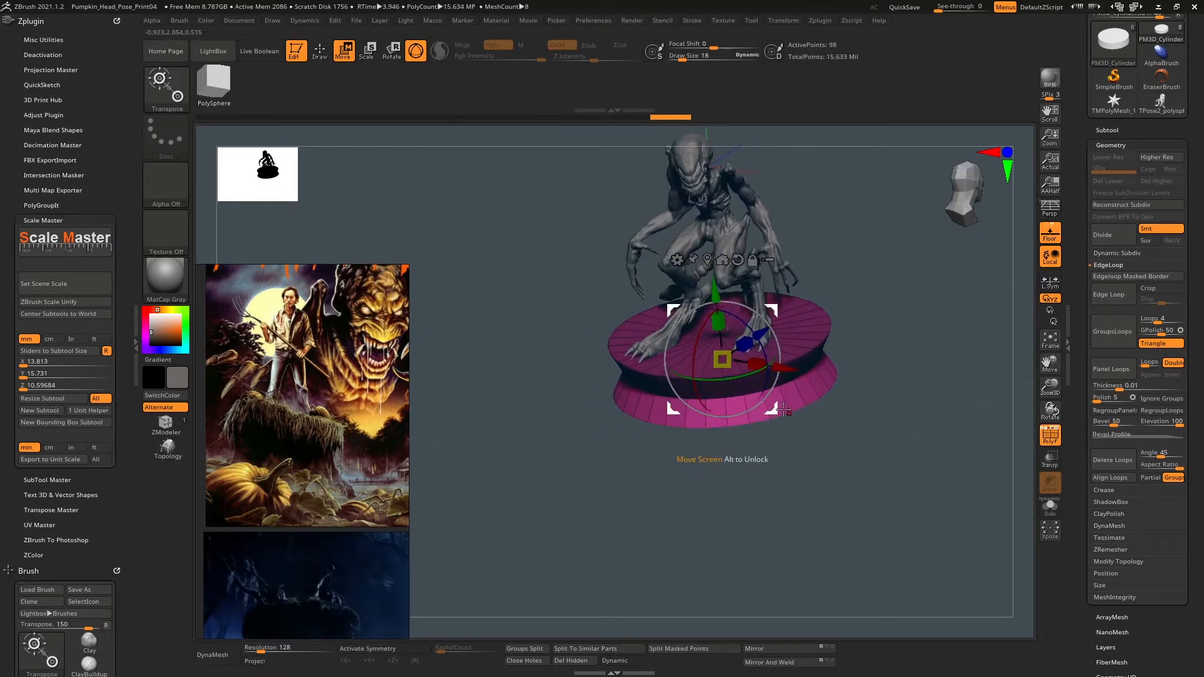
right_click_drag(757, 335, 767, 322)
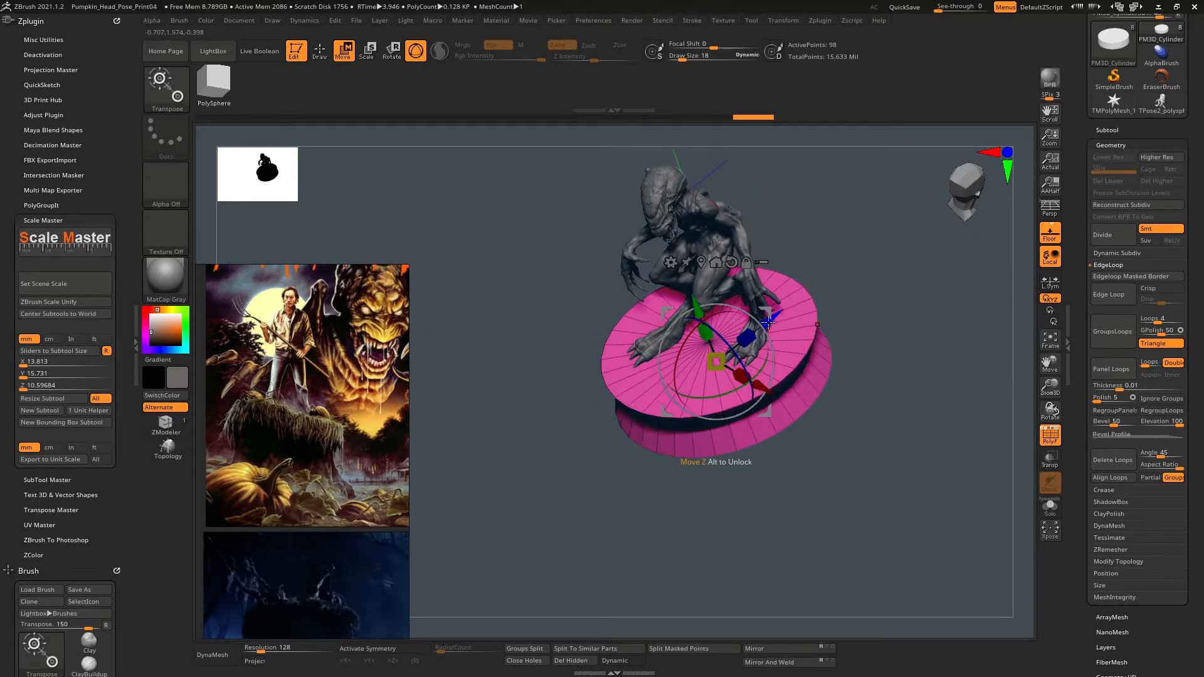
Unmask only the base's bottom rim and move it downward to make the lower section taller.
right_click_drag(757, 365, 747, 353, "shift")
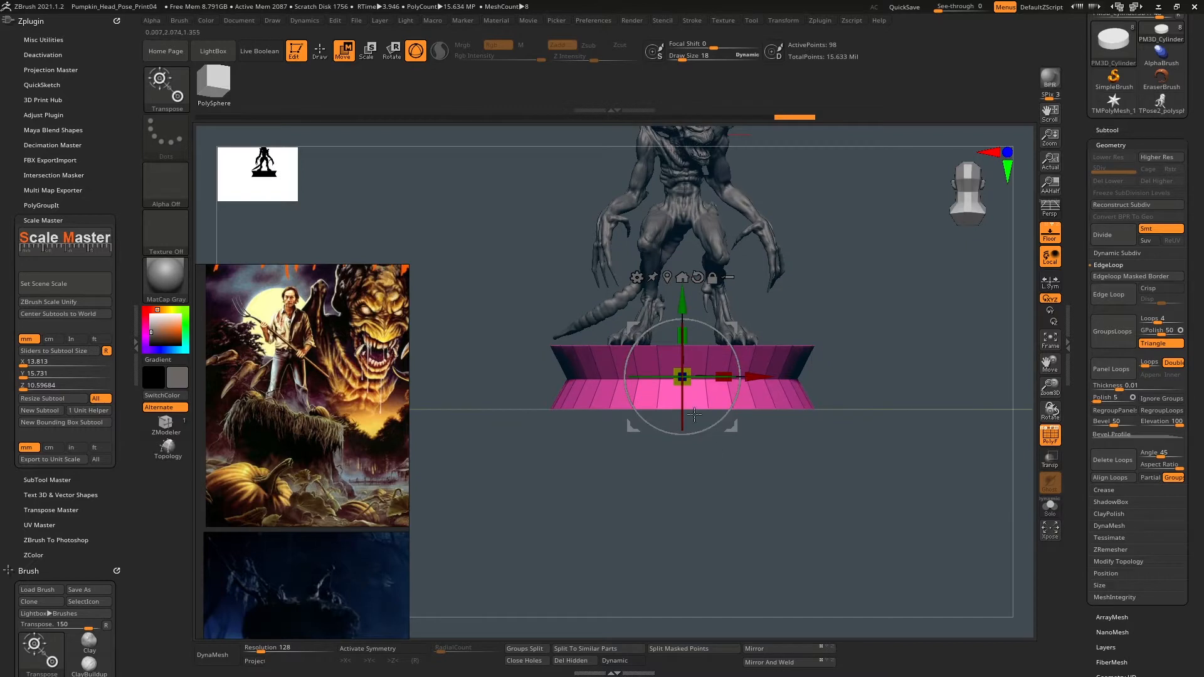
left_click_drag(862, 391, 455, 500, "ctrl+alt")
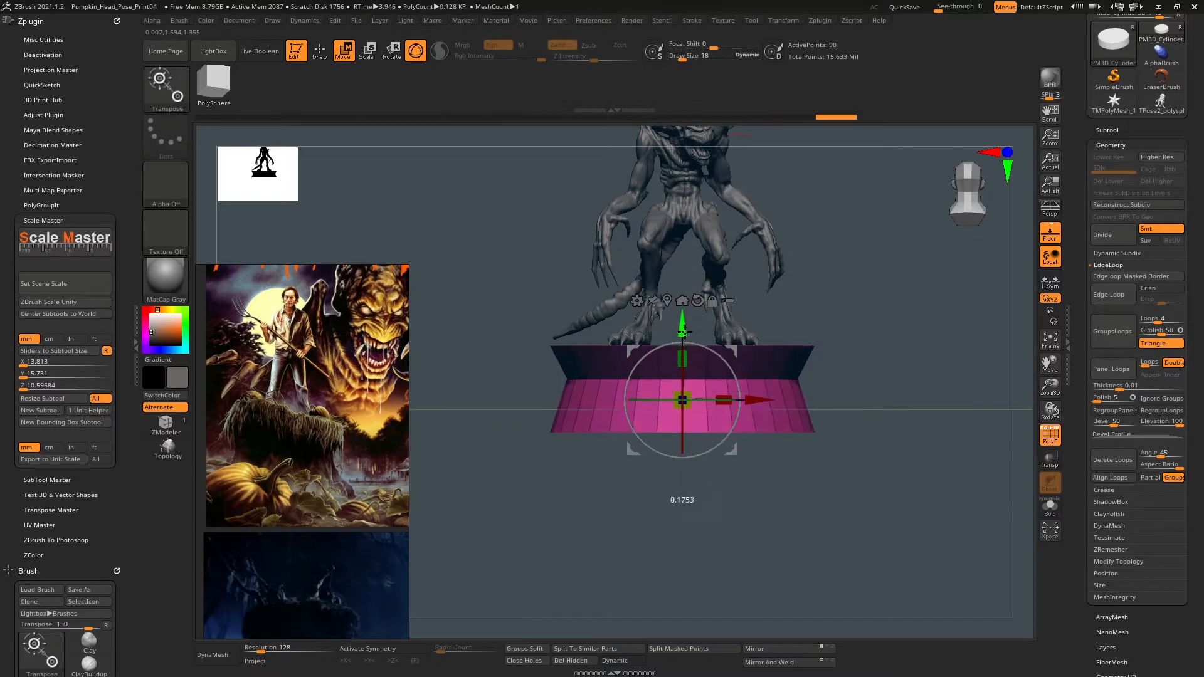
key("q")
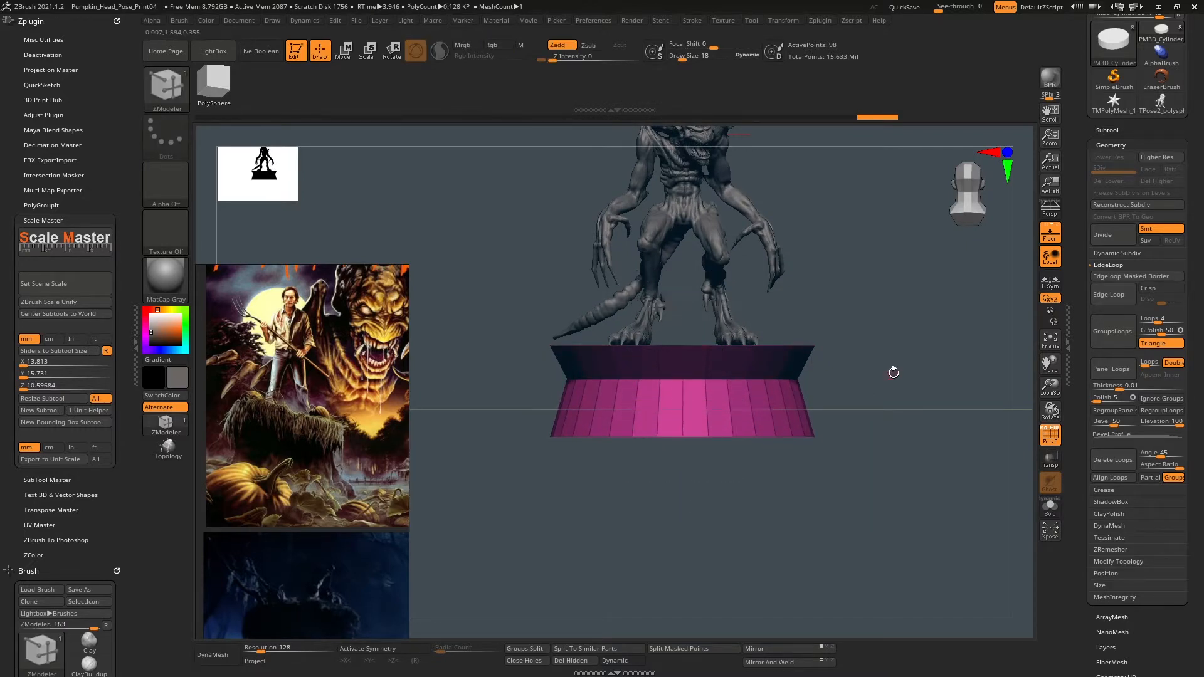
Set the ZModeler QMesh target to Flat Island and extrude the base's top face upward into a thin slab.
mouse_move(893, 374)
right_mouse_down()
mouse_move(876, 378)
mouse_move(878, 393)
right_mouse_up()
mouse_move(878, 393)
right_mouse_down("ctrl")
mouse_move(885, 411)
mouse_move(858, 416)
mouse_move(763, 409)
right_mouse_up("ctrl")
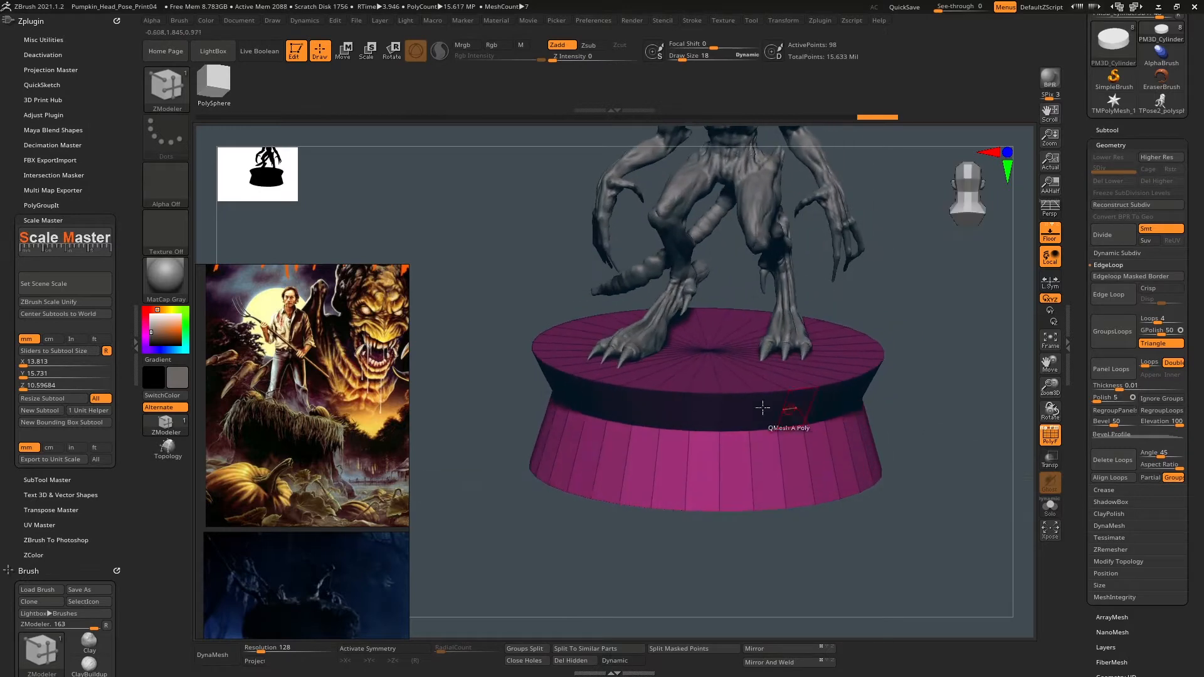
key("space")
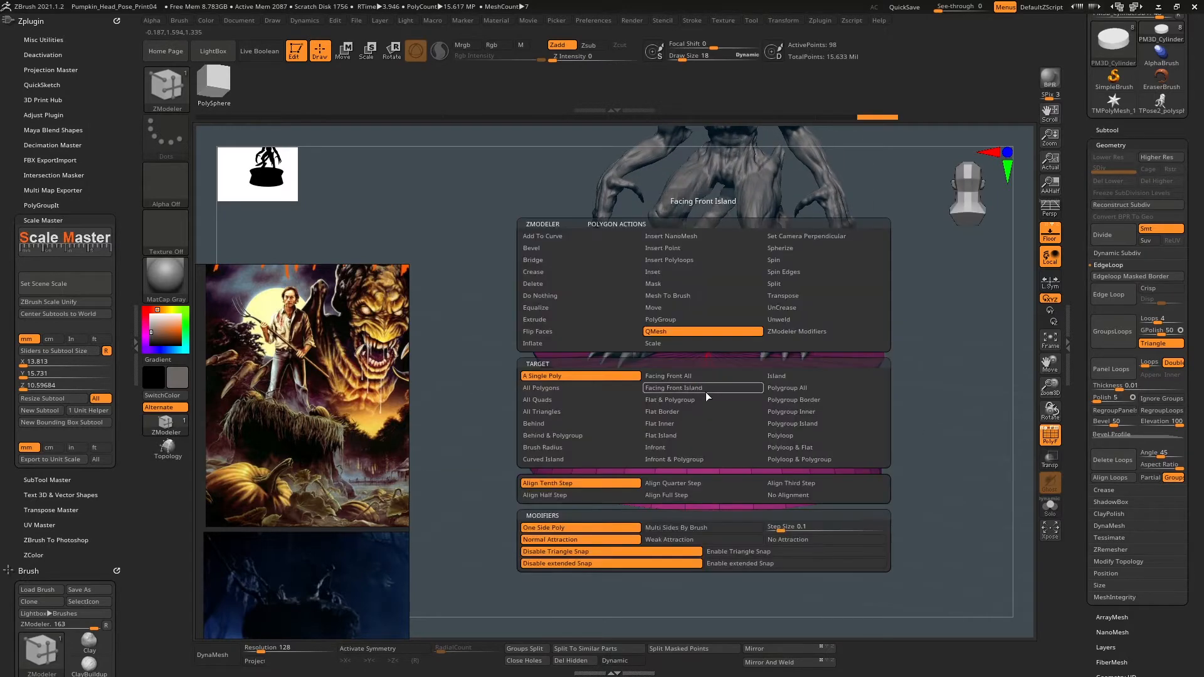
left_click(690, 436)
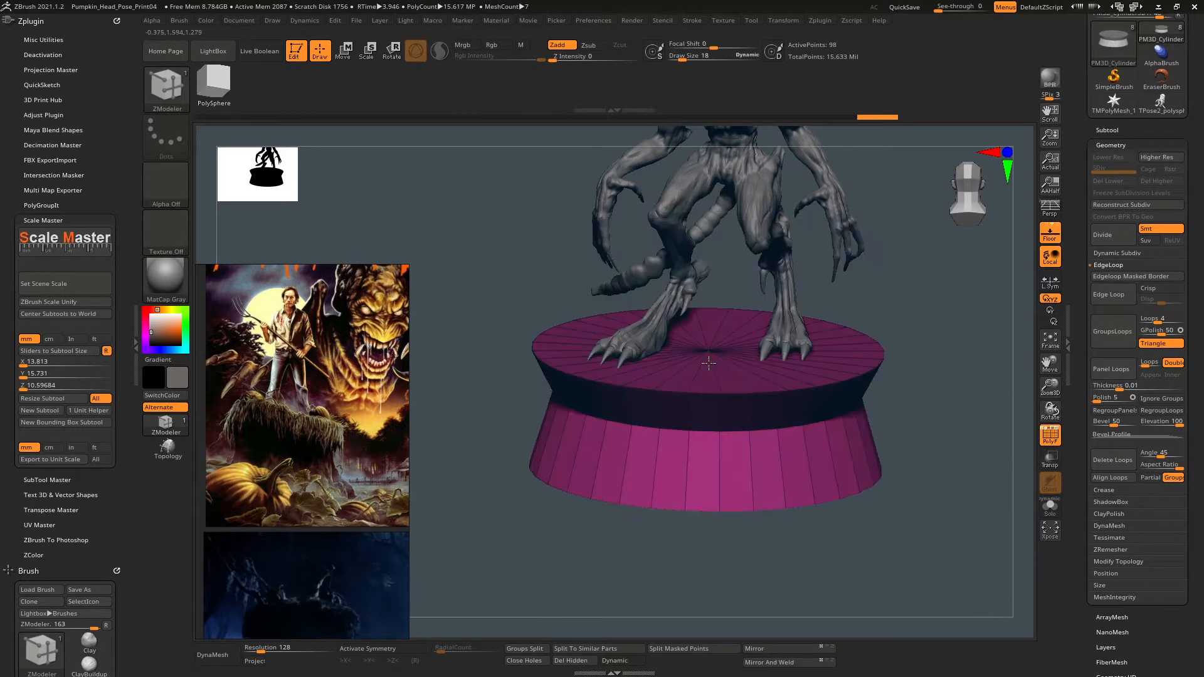
left_click_drag(709, 363, 727, 369)
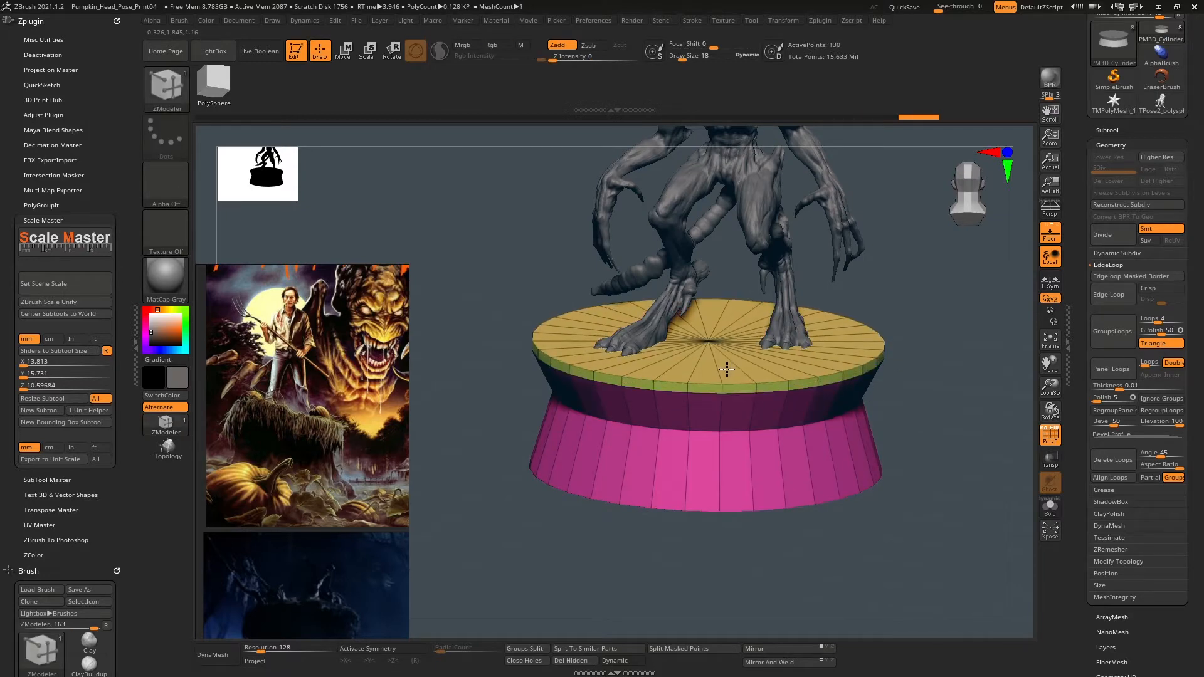
right_click_drag(727, 369, 769, 351, "shift")
right_click_drag(886, 379, 837, 449, "alt")
right_click(836, 450)
right_click_drag(945, 488, 895, 347, "shift")
key("w")
left_click(614, 409)
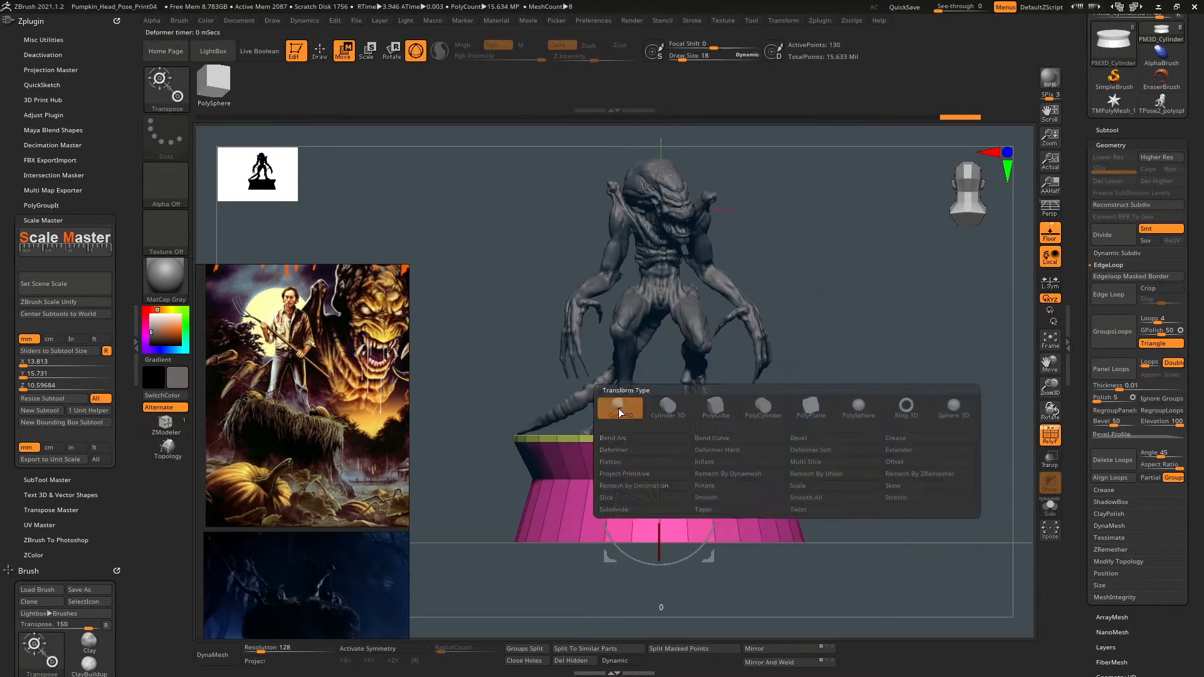
left_click(715, 412)
left_click(614, 408)
left_click(592, 414)
key("ctrl+z")
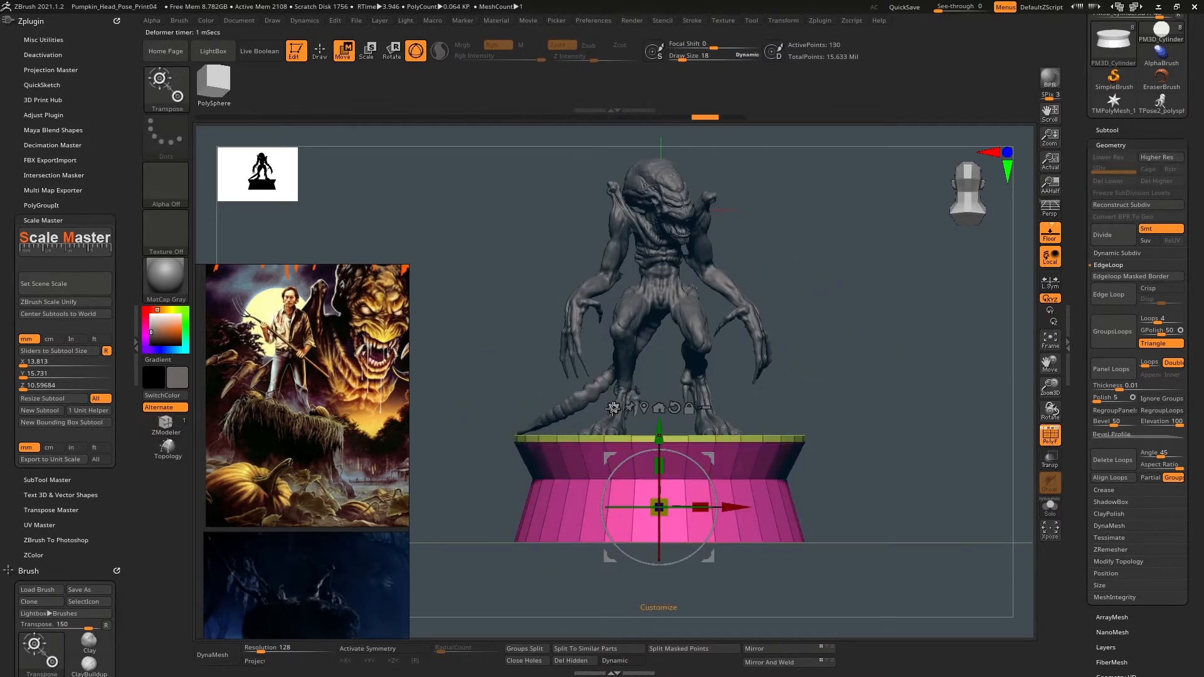
Apply the Deformer to the base and adjust its control points so the left side of the top rises.
left_click(613, 408)
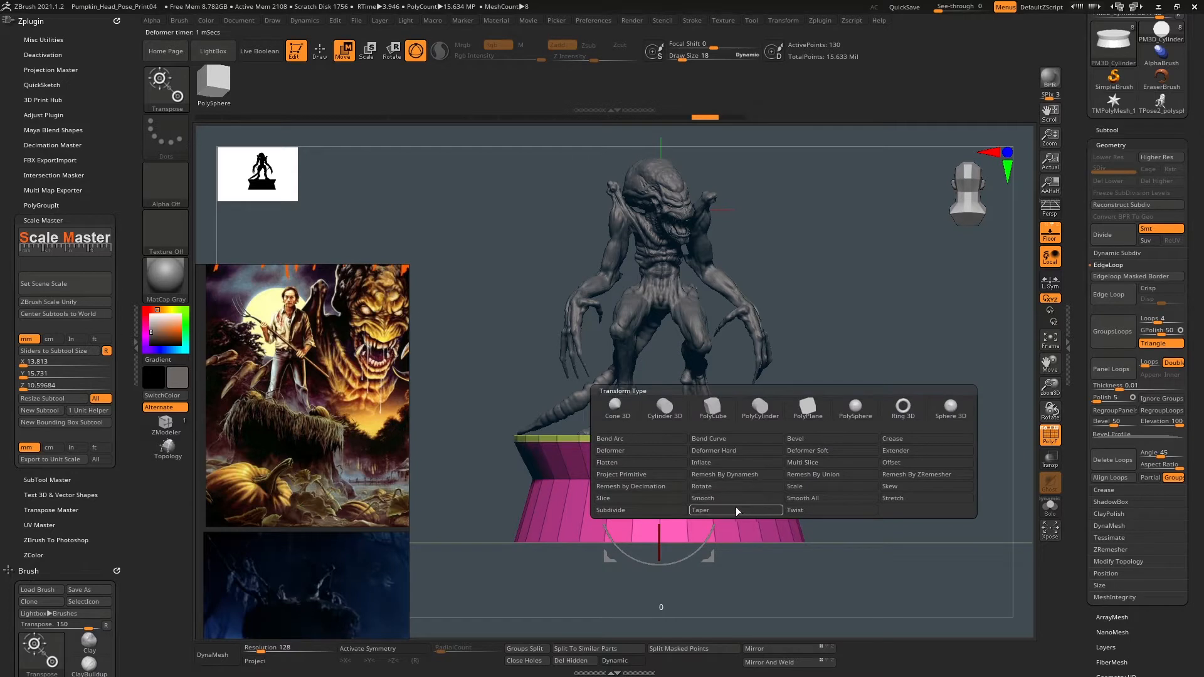
left_click(658, 454)
left_click_drag(482, 449, 577, 353)
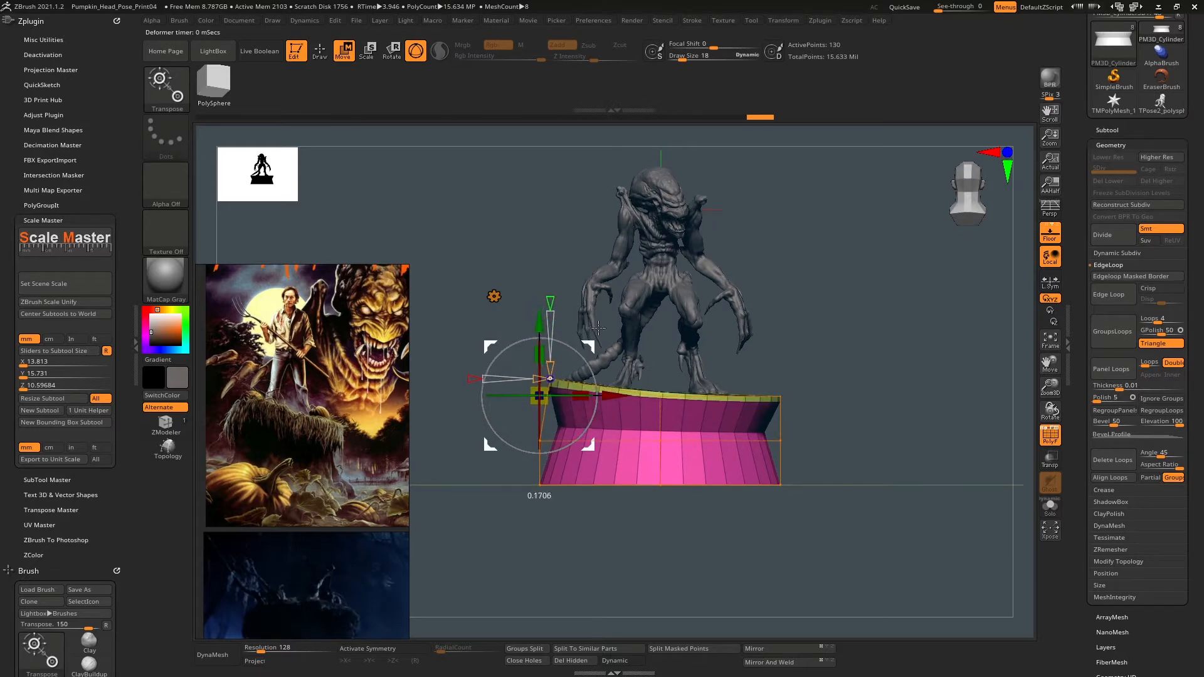
left_click_drag(801, 354, 864, 403)
left_click_drag(908, 351, 781, 416, "ctrl")
mouse_move(909, 379)
left_mouse_down("ctrl")
mouse_move(857, 411)
mouse_move(855, 434)
left_mouse_up("ctrl")
left_click_drag(821, 376, 695, 325)
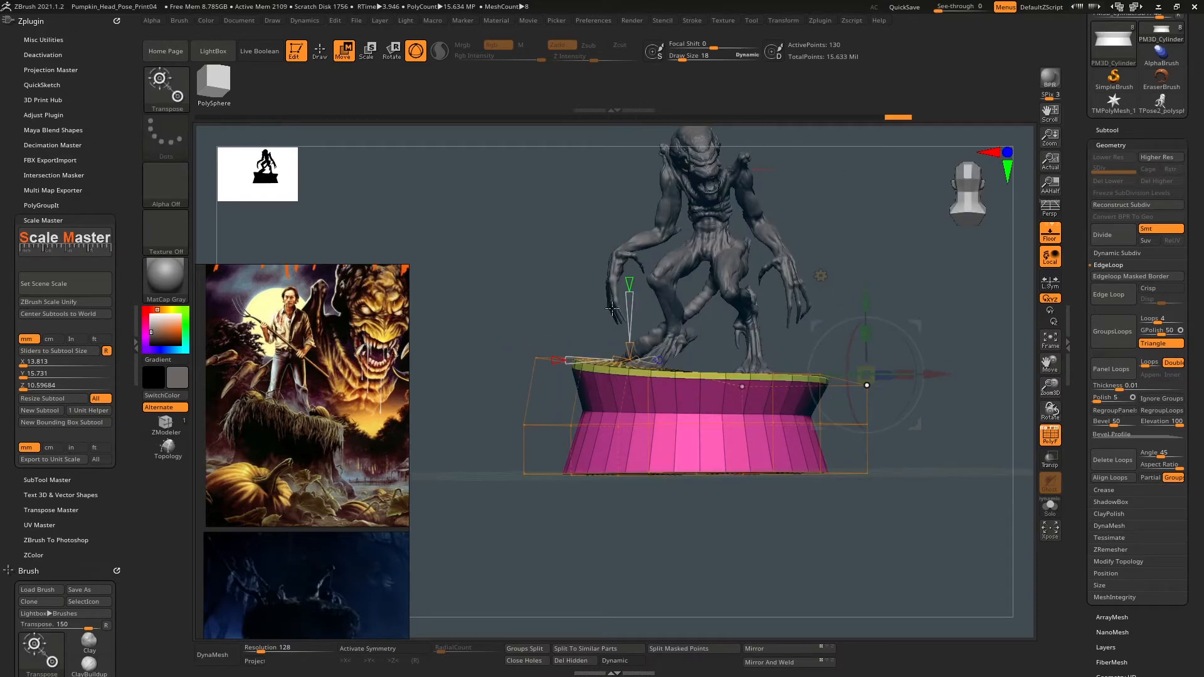
Mask groups of deformer control points and lower the right side of the base's top to strengthen its slope.
key("y")
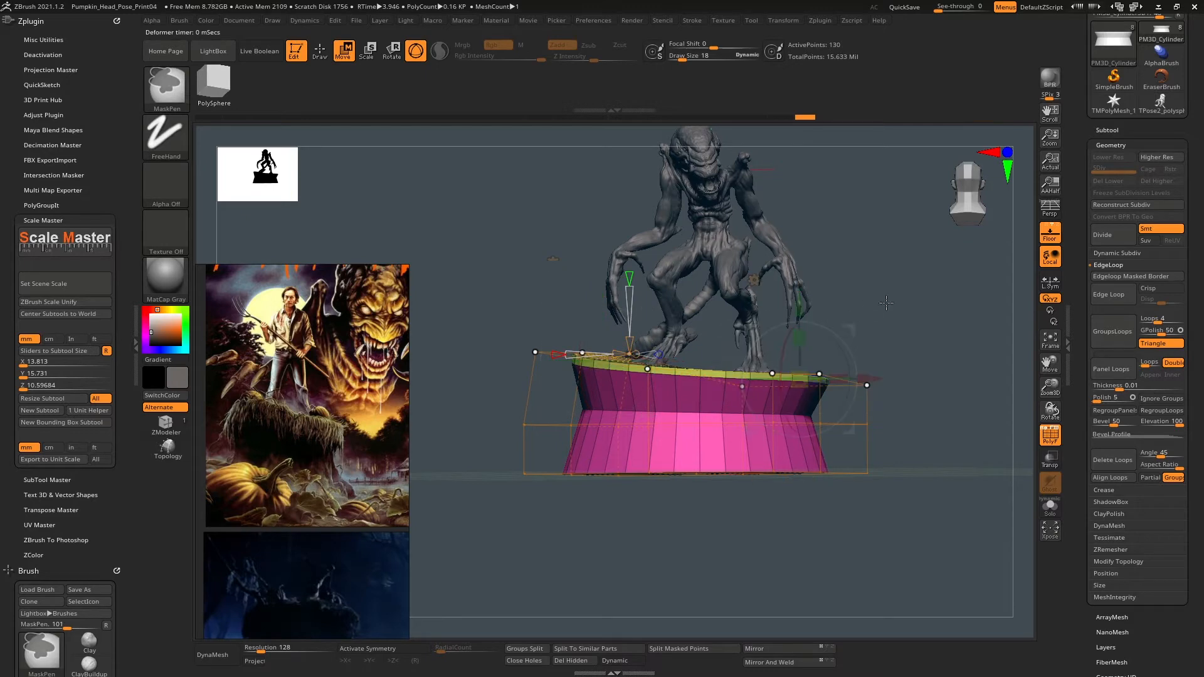
left_click_drag(713, 403, 715, 401, "ctrl")
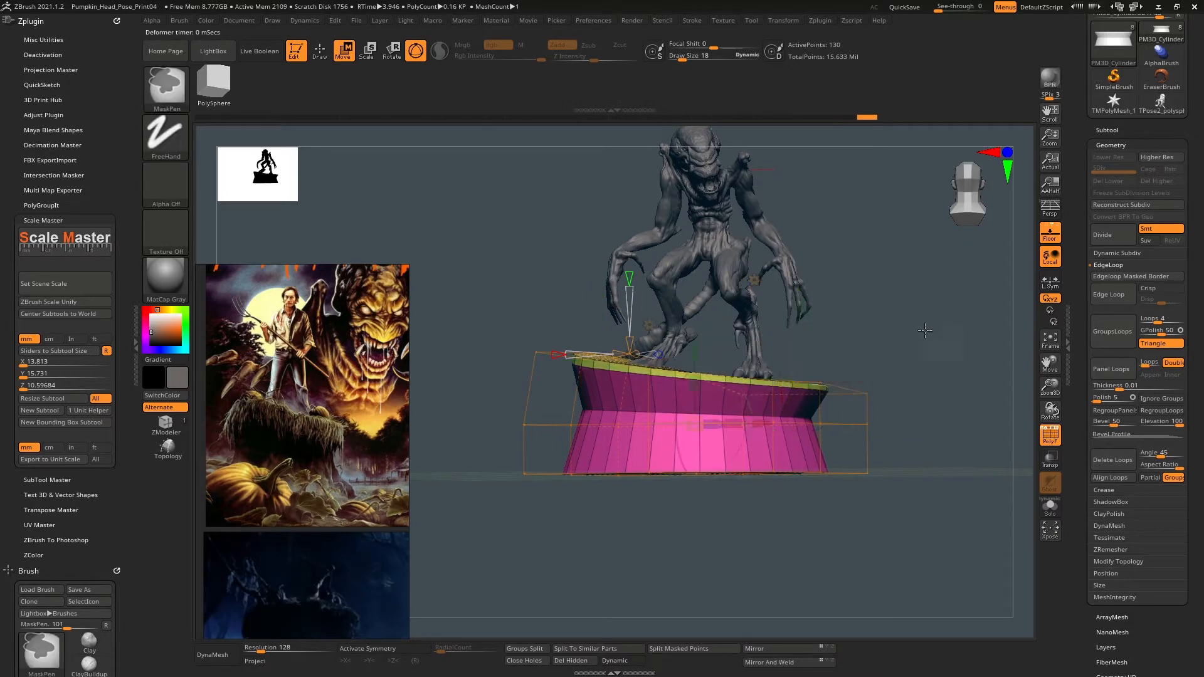
left_click_drag(925, 330, 803, 404, "ctrl")
mouse_move(838, 302)
left_mouse_down()
mouse_move(846, 338)
mouse_move(841, 301)
mouse_move(939, 265)
mouse_move(874, 400)
left_mouse_up()
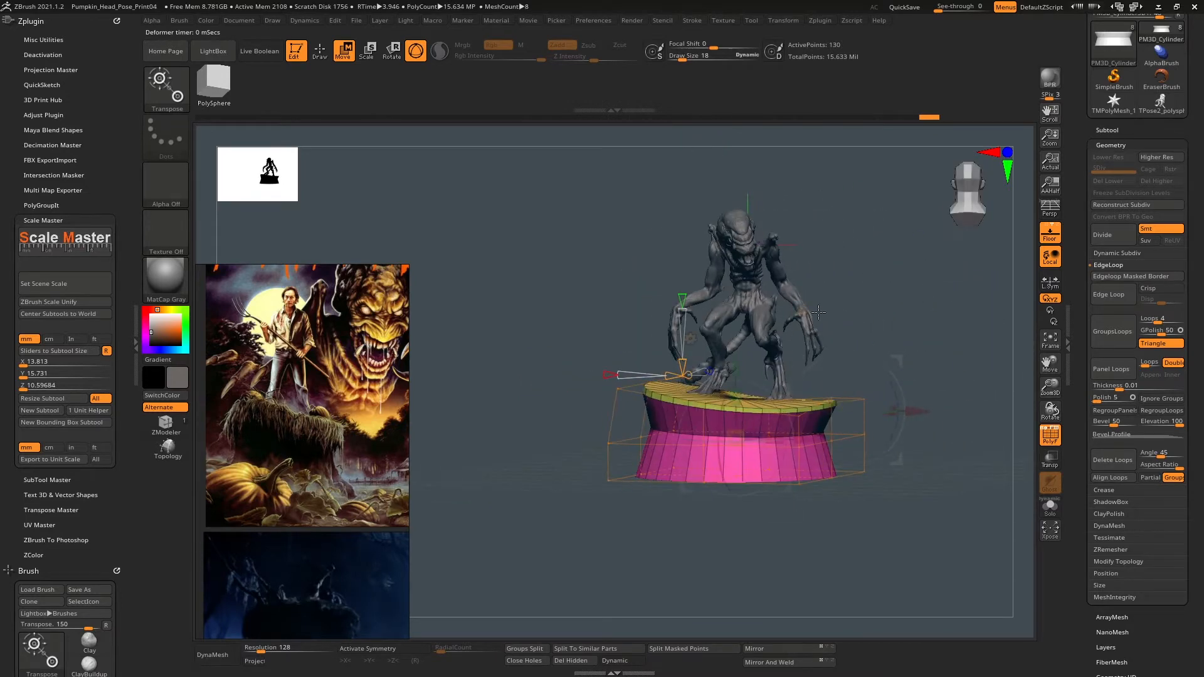
Leave the deformer for Draw mode and select the ClayBuildup brush for sculpting the base.
key("q")
mouse_move(819, 313)
left_mouse_down("alt")
mouse_move(820, 289)
mouse_move(712, 345)
mouse_move(742, 337)
left_mouse_up("alt")
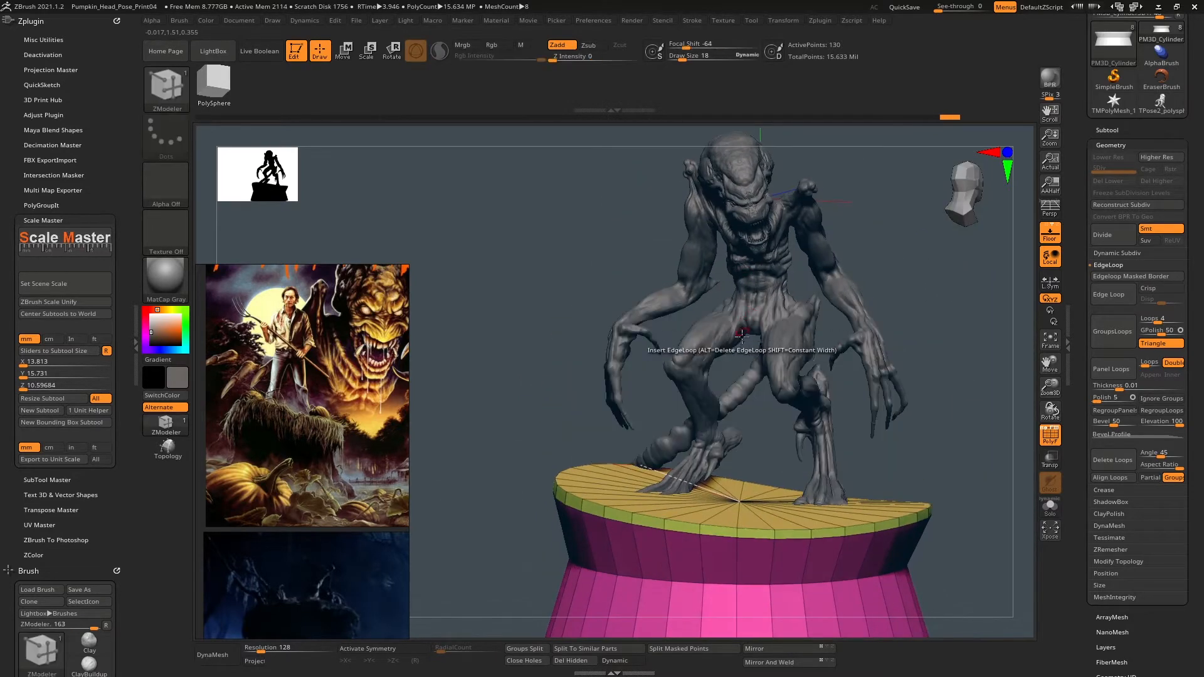
key("b")
key("c")
key("b")
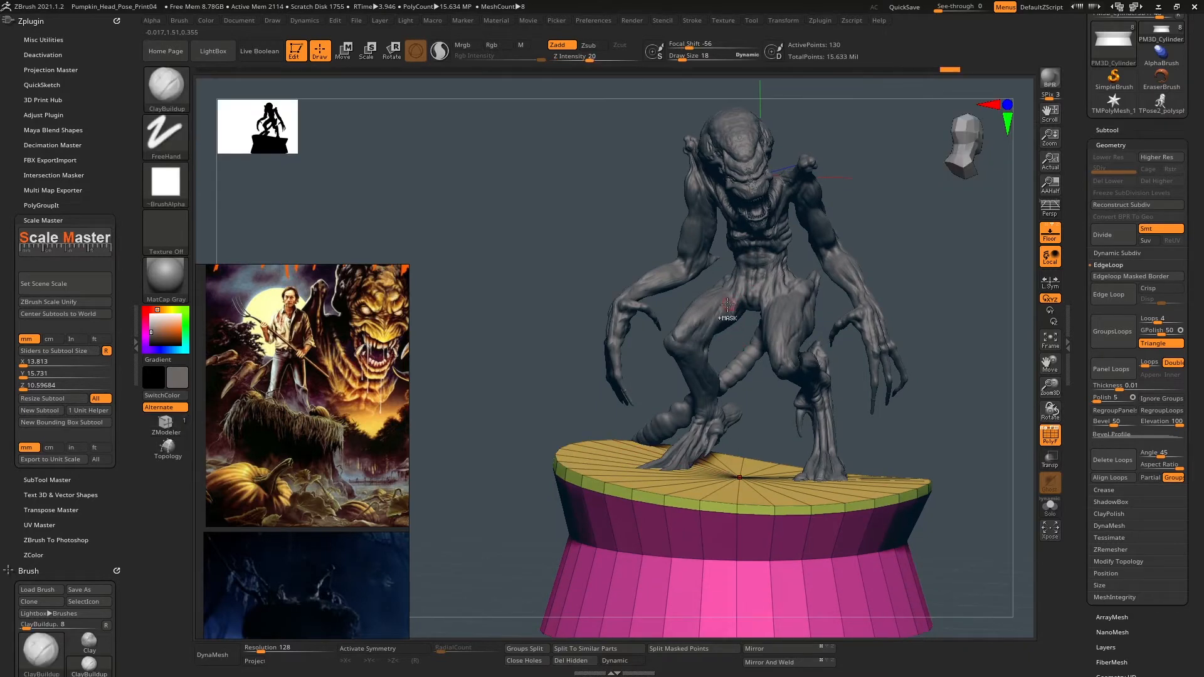
Make the figure's body the active subtool and drop it to its lowest subdivision level.
left_click_drag(739, 314, 779, 284)
left_click(779, 285, "alt")
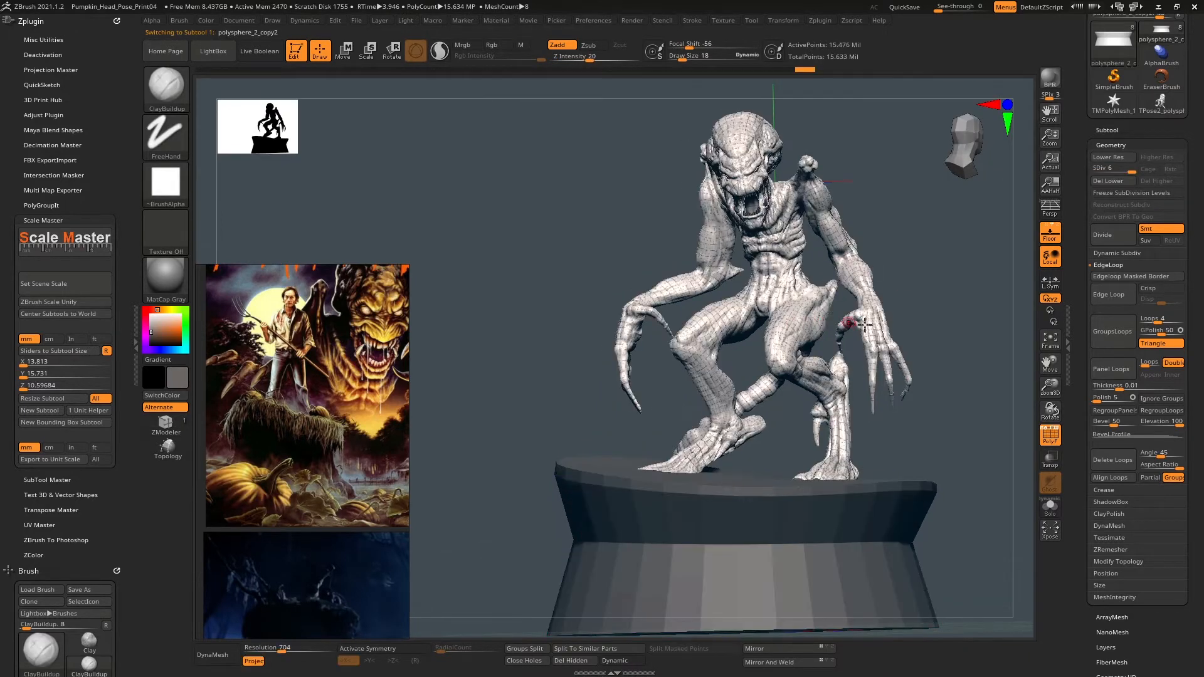
left_click_drag(1128, 168, 1095, 168)
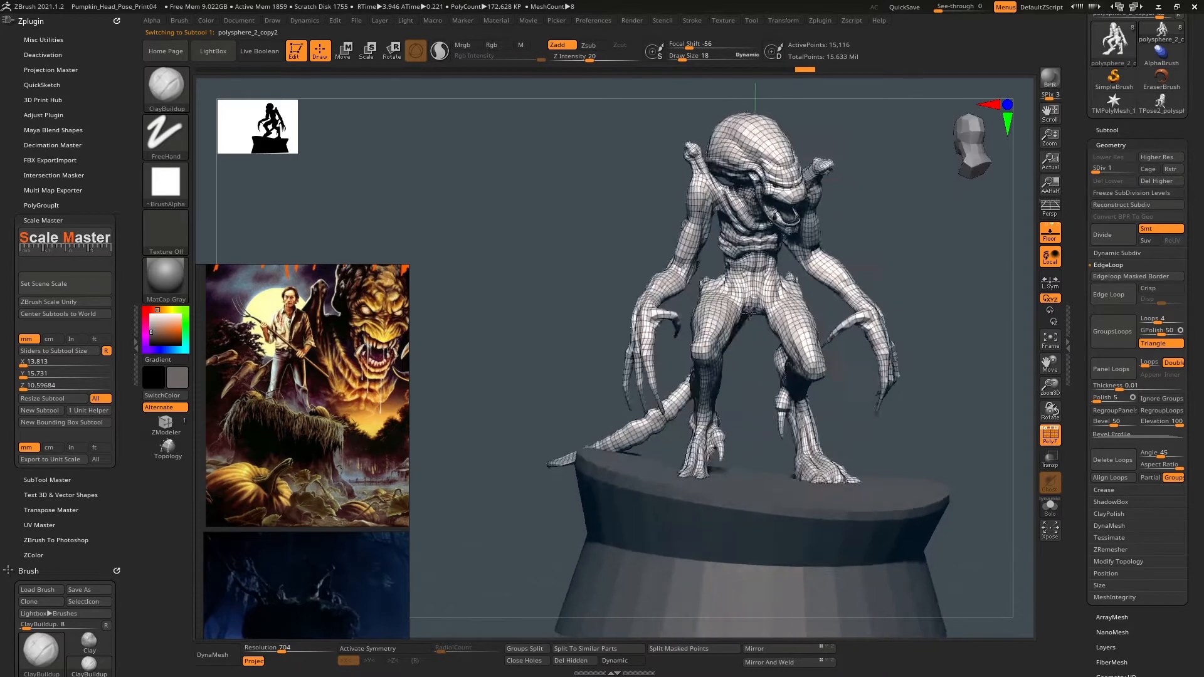
right_click_drag(722, 315, 713, 259)
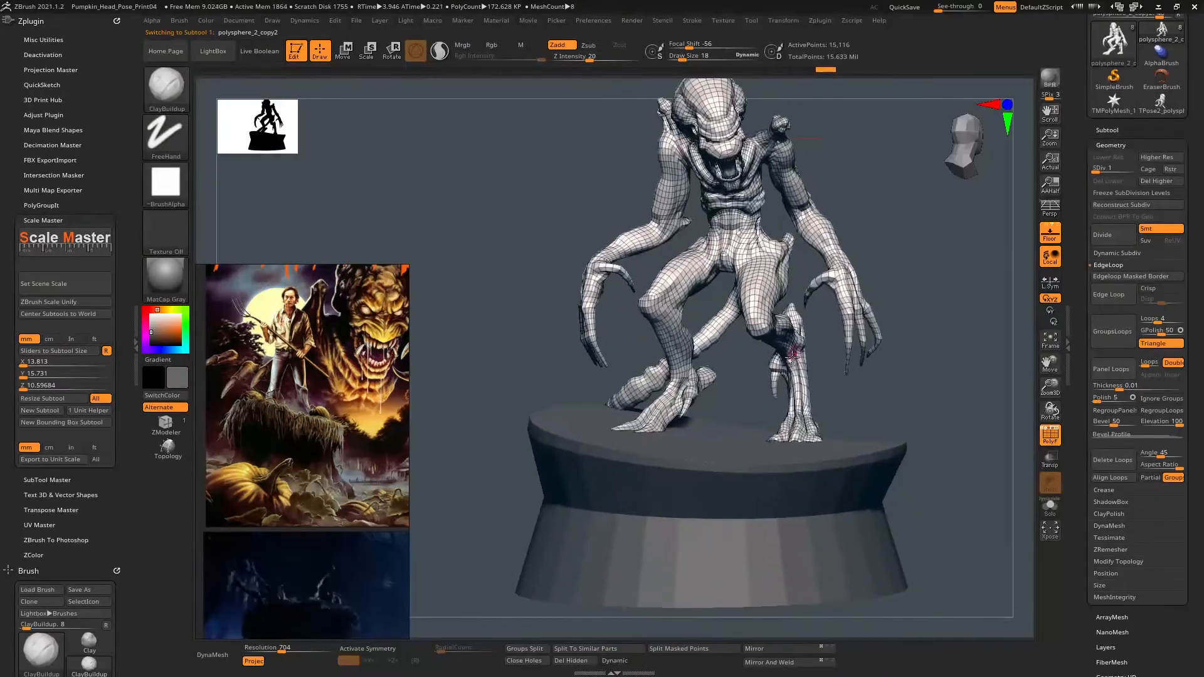
Make the base the active subtool and move it slightly downward beneath the figure's feet.
key("w")
left_click(714, 438, "alt")
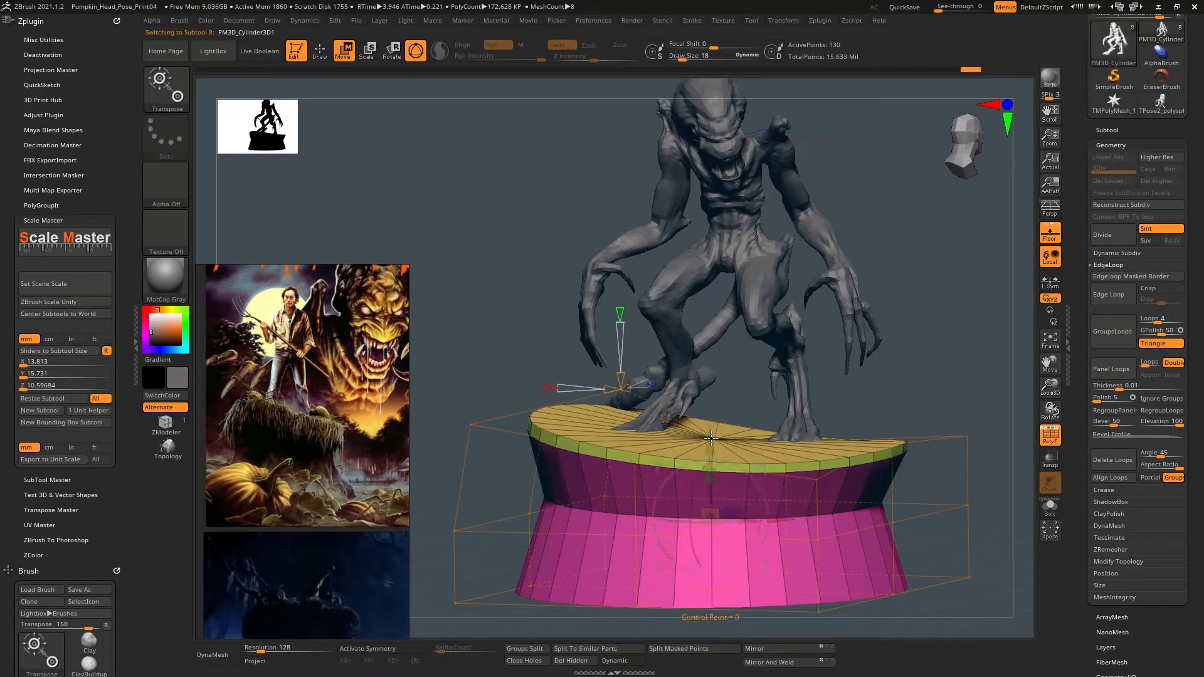
left_click(670, 427)
left_click(827, 421)
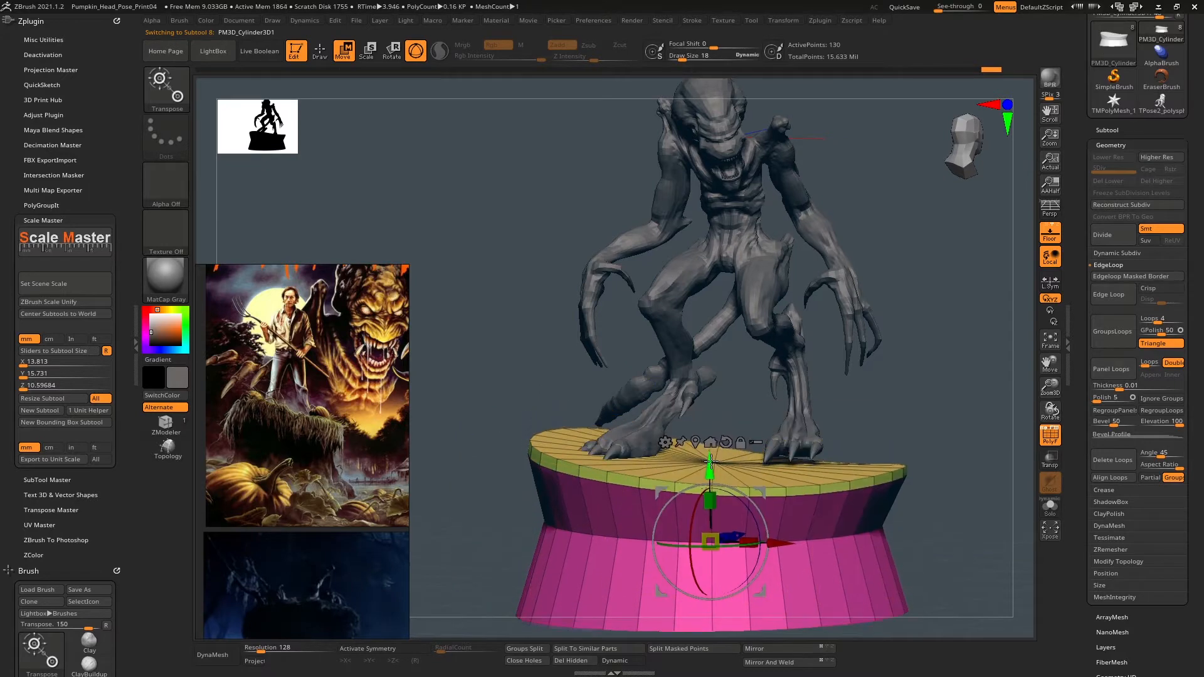
left_click_drag(712, 455, 712, 462)
right_click_drag(712, 462, 907, 376)
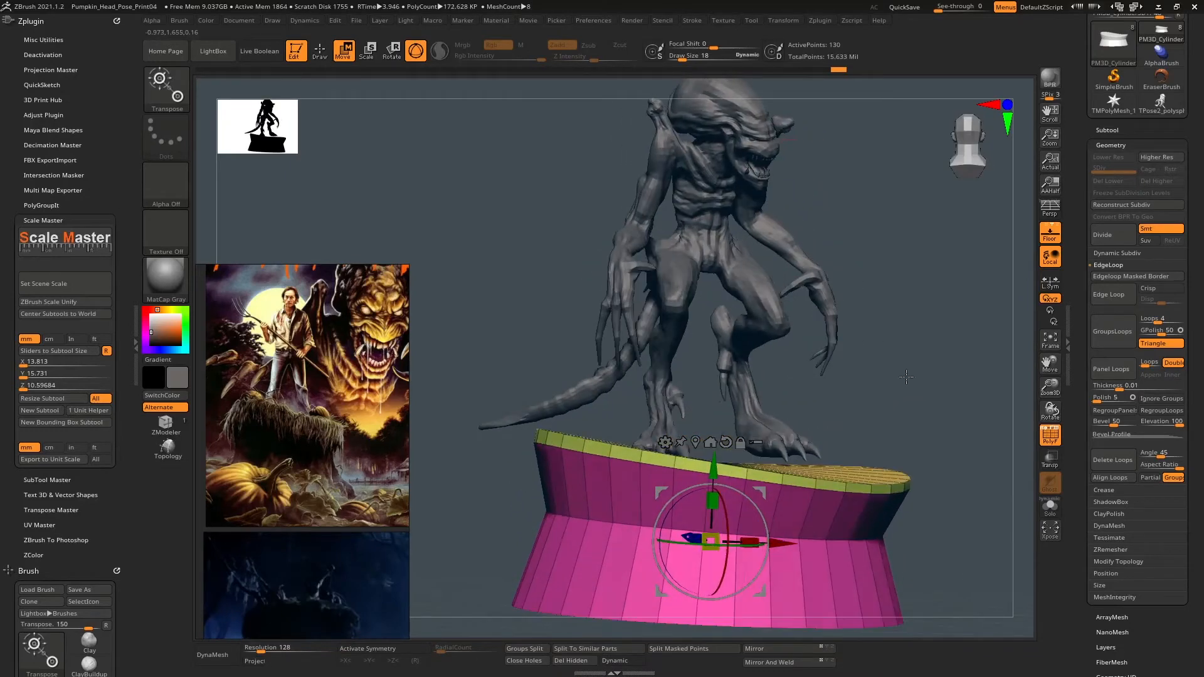
Try isolating one of the figure's legs at a time by masking the rest of the body.
left_click(764, 308, "alt")
right_click_drag(777, 319, 798, 347)
left_click(805, 328, "ctrl+shift")
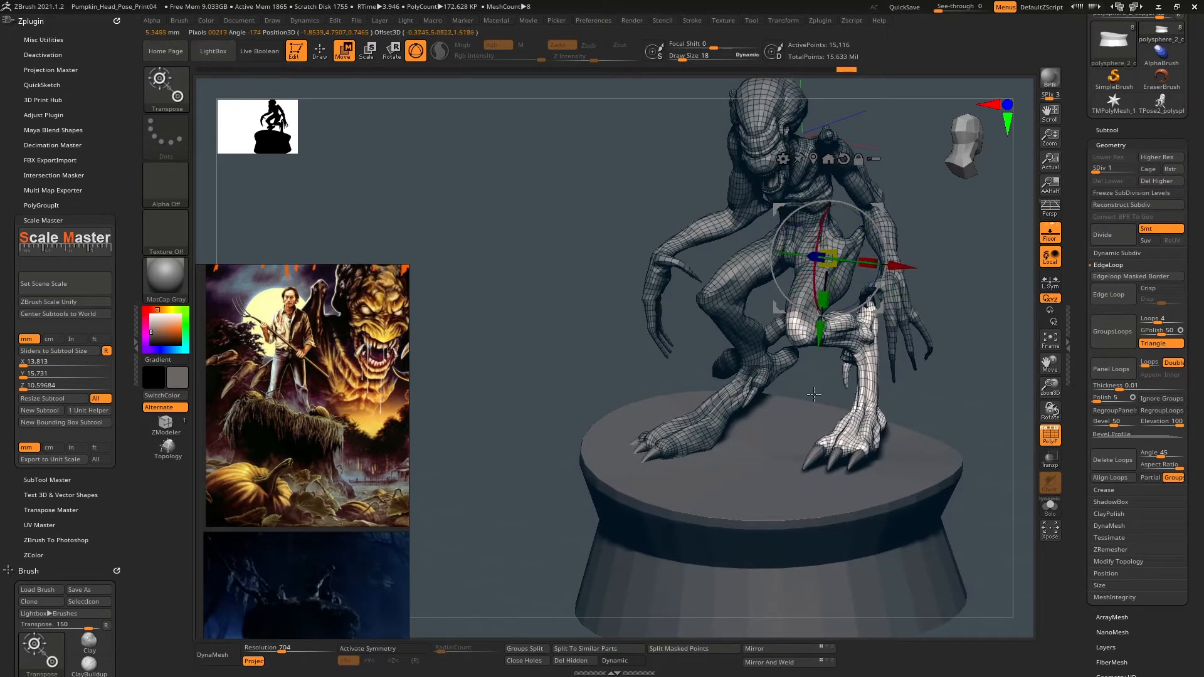
left_click_drag(816, 450, 818, 330, "ctrl")
mouse_move(798, 352)
right_mouse_down()
mouse_move(800, 339)
mouse_move(775, 339)
mouse_move(815, 339)
mouse_move(805, 342)
right_mouse_up()
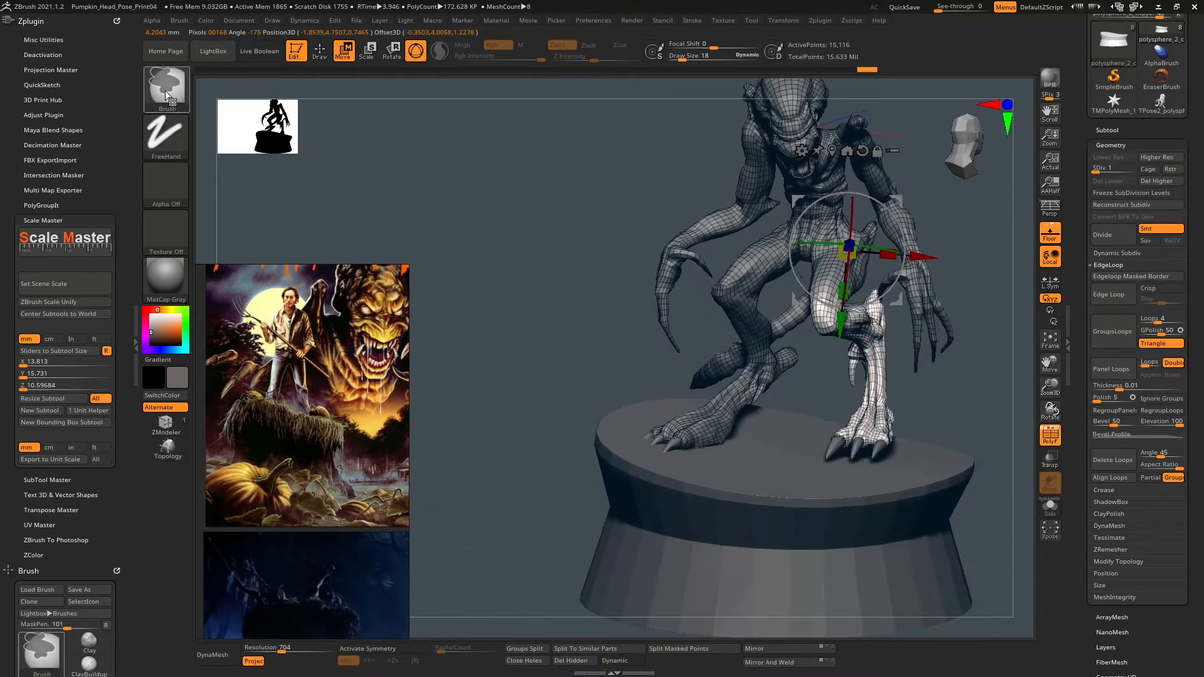
key("ctrl+b")
mouse_move(783, 314)
left_mouse_down("ctrl")
mouse_move(811, 371)
mouse_move(815, 352)
left_mouse_up("ctrl")
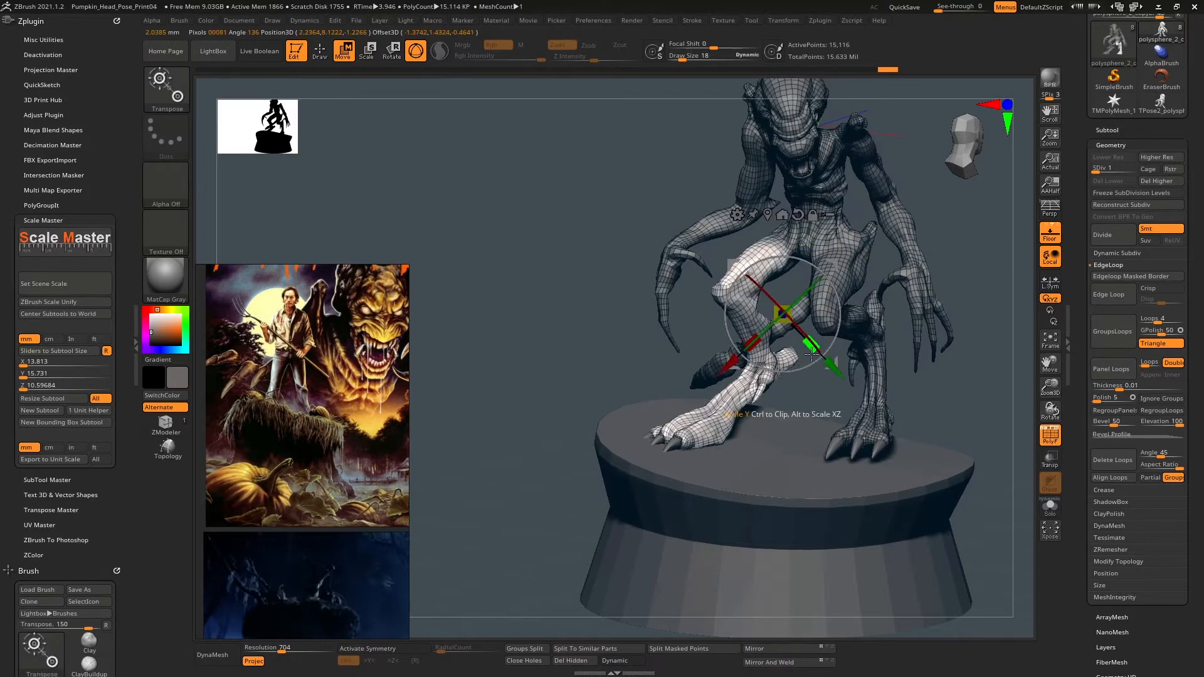
left_click(809, 419, "ctrl")
mouse_move(834, 410)
right_mouse_down()
mouse_move(795, 407)
mouse_move(879, 407)
mouse_move(898, 393)
mouse_move(884, 389)
right_mouse_up()
key("q")
key("w")
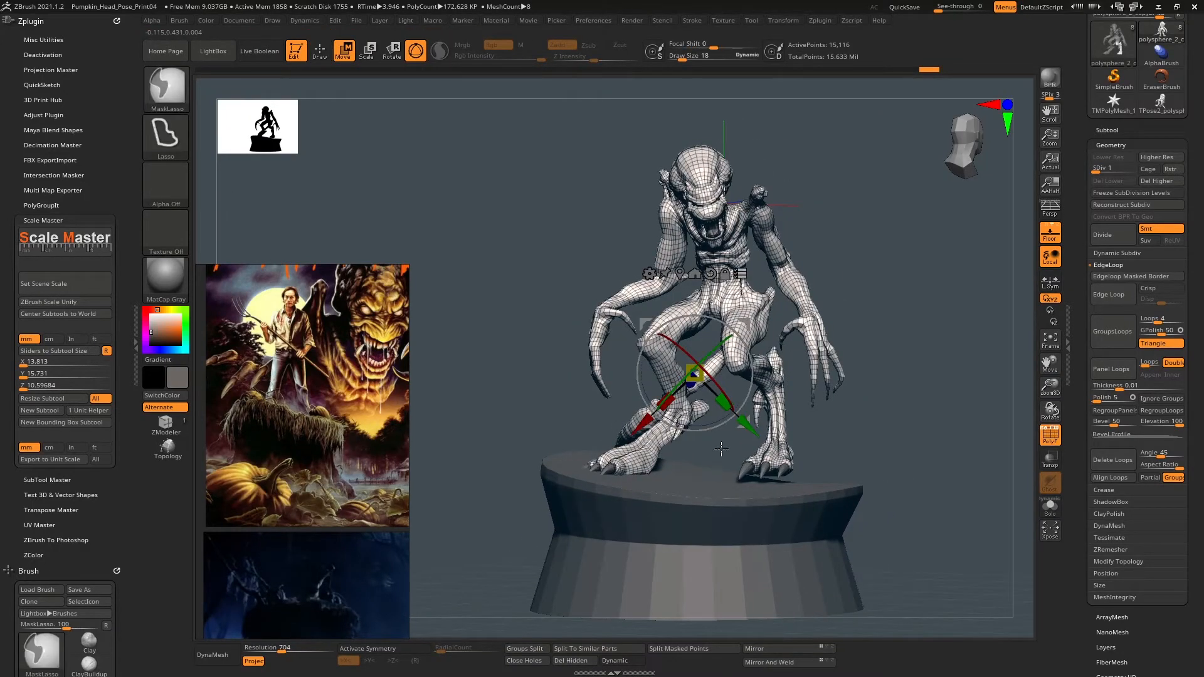
Try repositioning the figure's forward lower leg with a lasso mask, then undo the move and clear the mask.
left_click(815, 482)
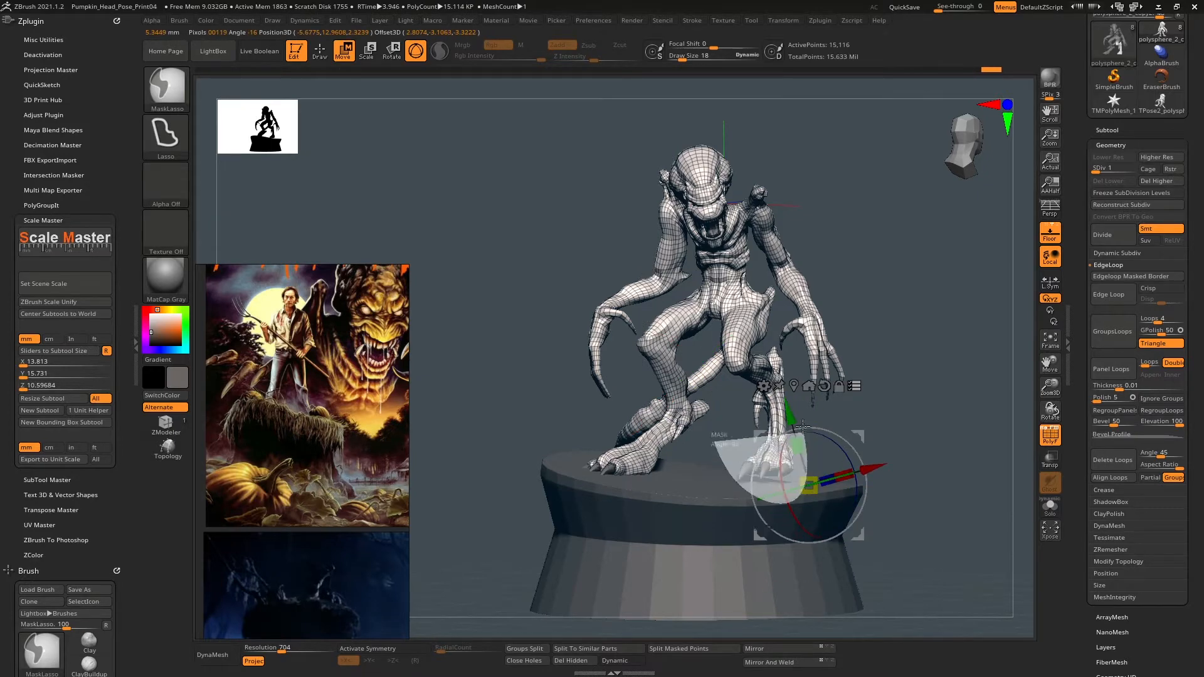
left_click_drag(726, 381, 728, 375, "ctrl+alt")
mouse_move(808, 571)
right_mouse_down()
mouse_move(769, 575)
mouse_move(793, 612)
right_mouse_up()
right_click_drag(781, 418, 684, 417)
mouse_move(546, 508)
left_mouse_down("ctrl")
mouse_move(704, 360)
mouse_move(778, 168)
left_mouse_up("ctrl")
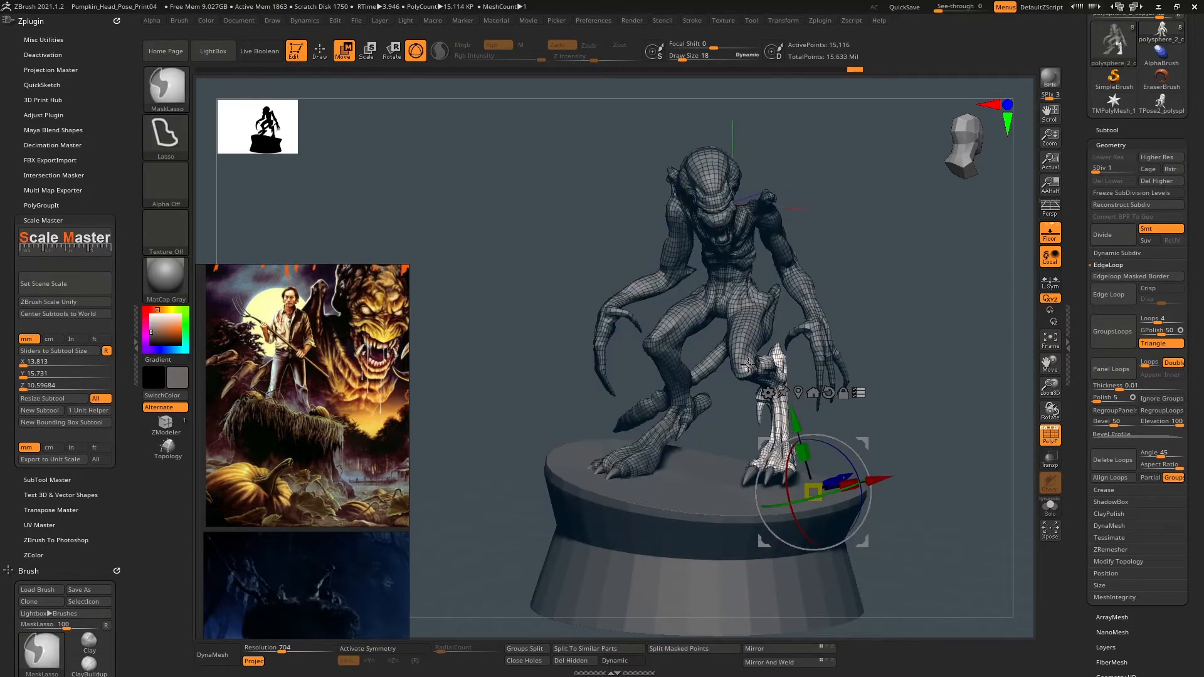
left_click_drag(795, 420, 799, 432)
key("ctrl+z")
left_click_drag(666, 222, 633, 250, "ctrl")
key("ctrl+z")
right_click_drag(866, 299, 970, 360)
left_click_drag(970, 361, 938, 380, "ctrl")
key("q")
mouse_move(900, 381)
right_mouse_down("ctrl")
mouse_move(860, 347)
mouse_move(893, 349)
mouse_move(878, 270)
right_mouse_up("ctrl")
right_click_drag(878, 270, 808, 413, "ctrl")
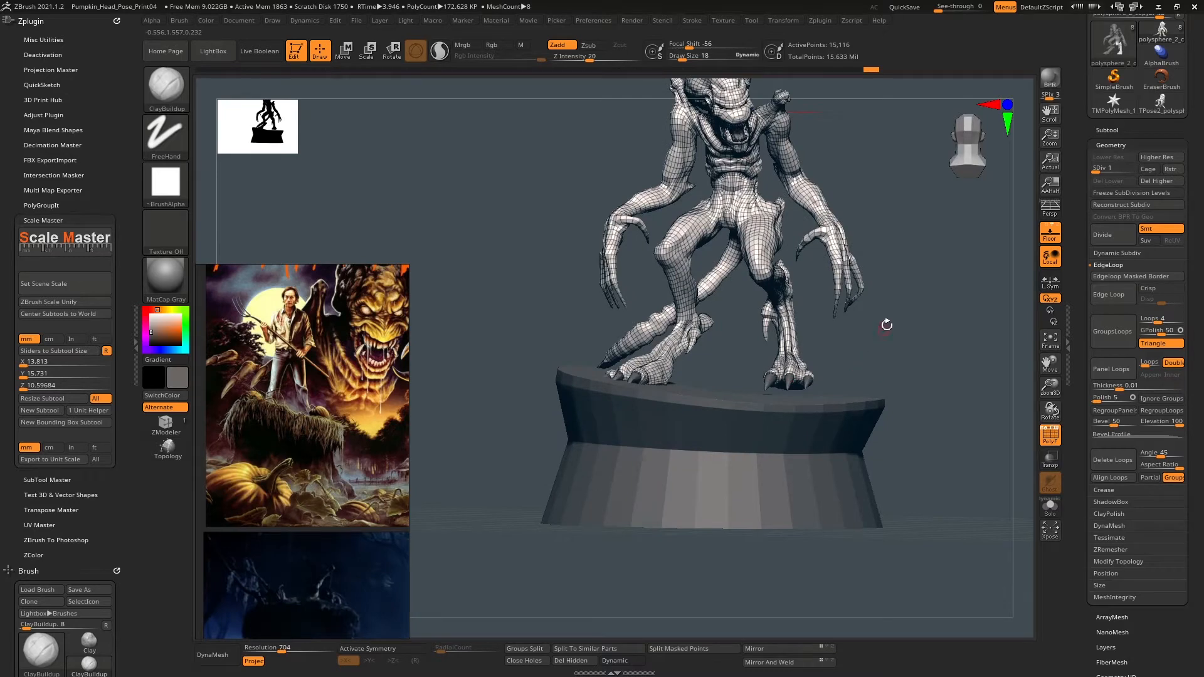
right_click_drag(887, 325, 798, 387, "ctrl")
Use Transpose Master to create a combined low-resolution TPoseMesh of the figure and base.
left_click(66, 219)
left_click(57, 266)
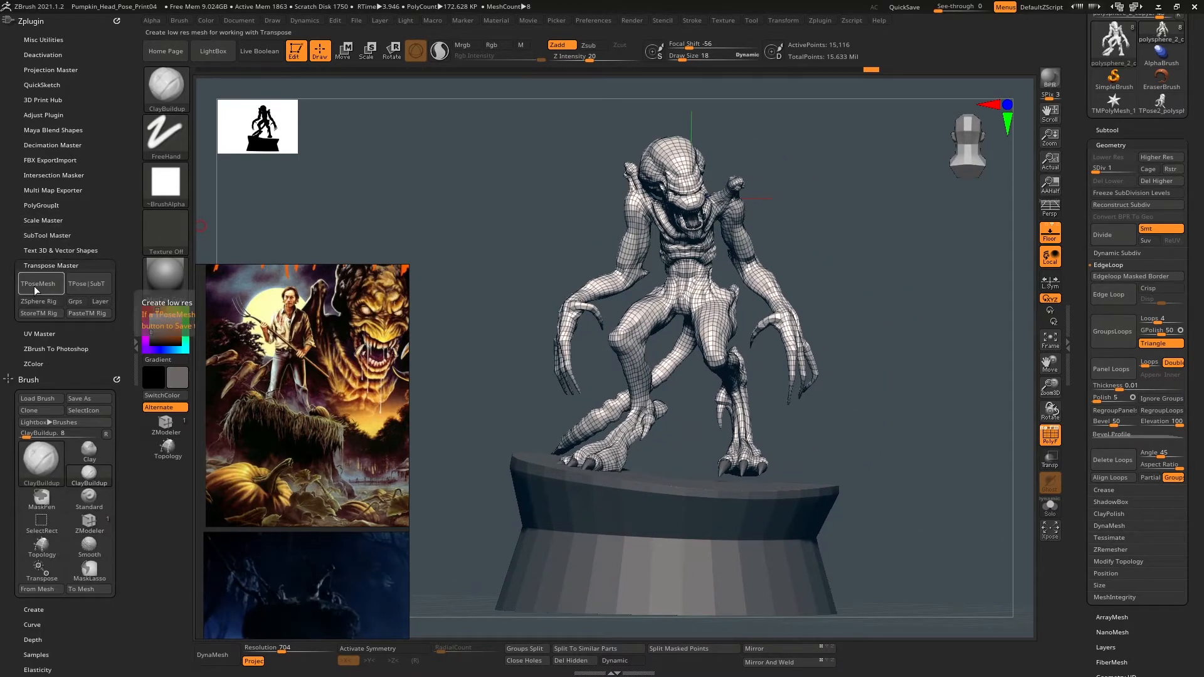
left_click(35, 287)
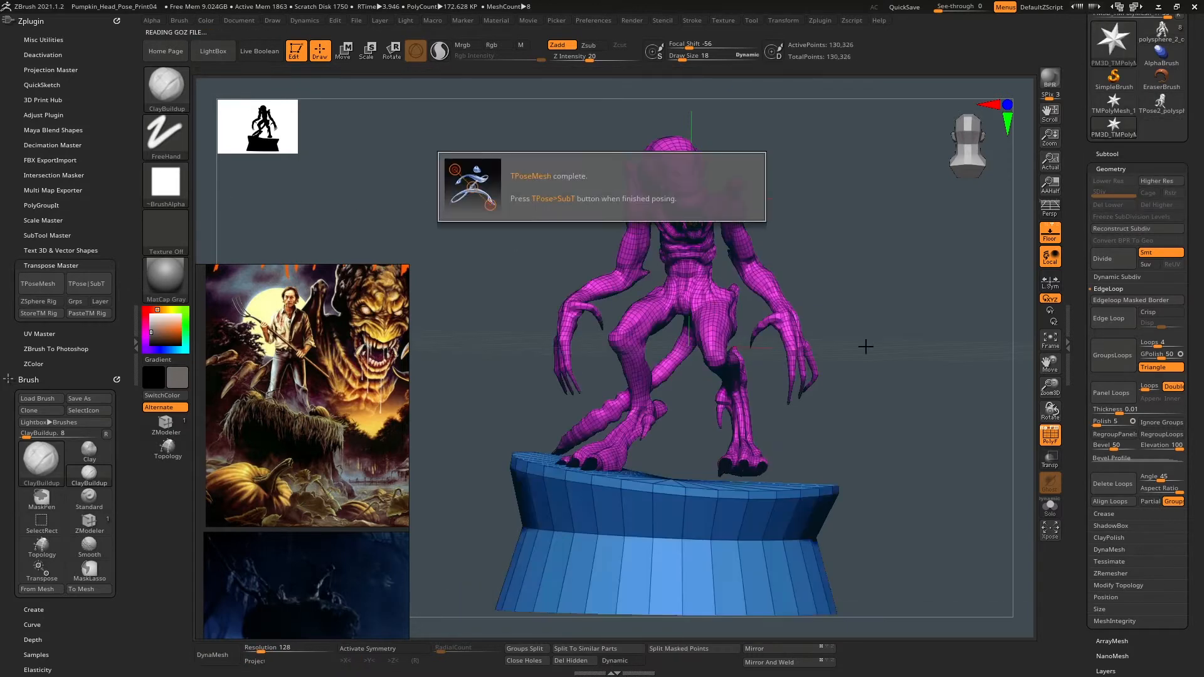
Mask everything except the figure's forward leg from the knee down and rotate it about 8.6 degrees at the knee.
right_click_drag(881, 336, 755, 268)
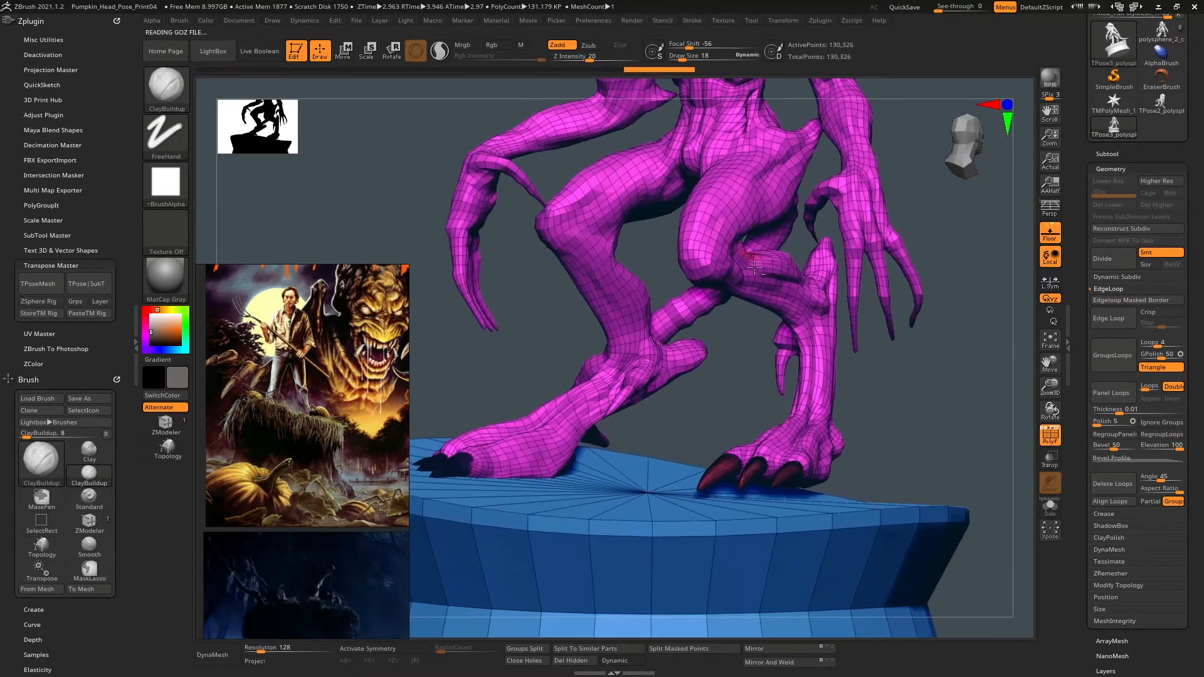
key("w")
left_click_drag(732, 195, 707, 256, "ctrl")
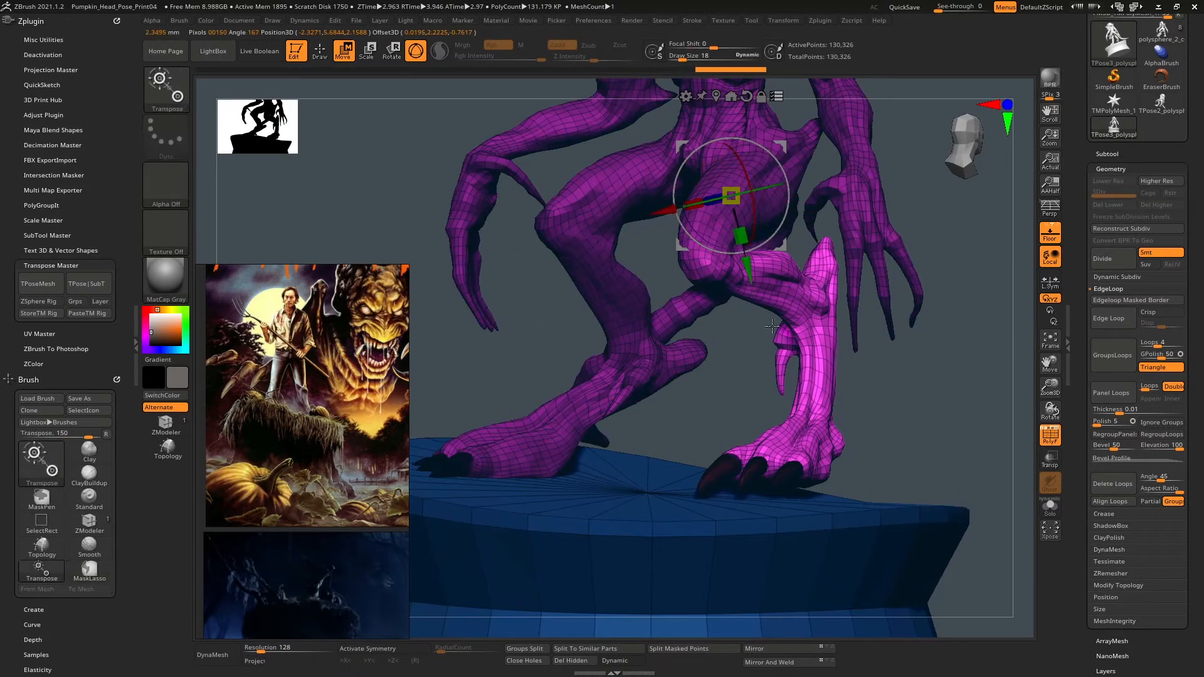
right_click_drag(753, 287, 769, 341)
left_click_drag(803, 377, 802, 377, "ctrl")
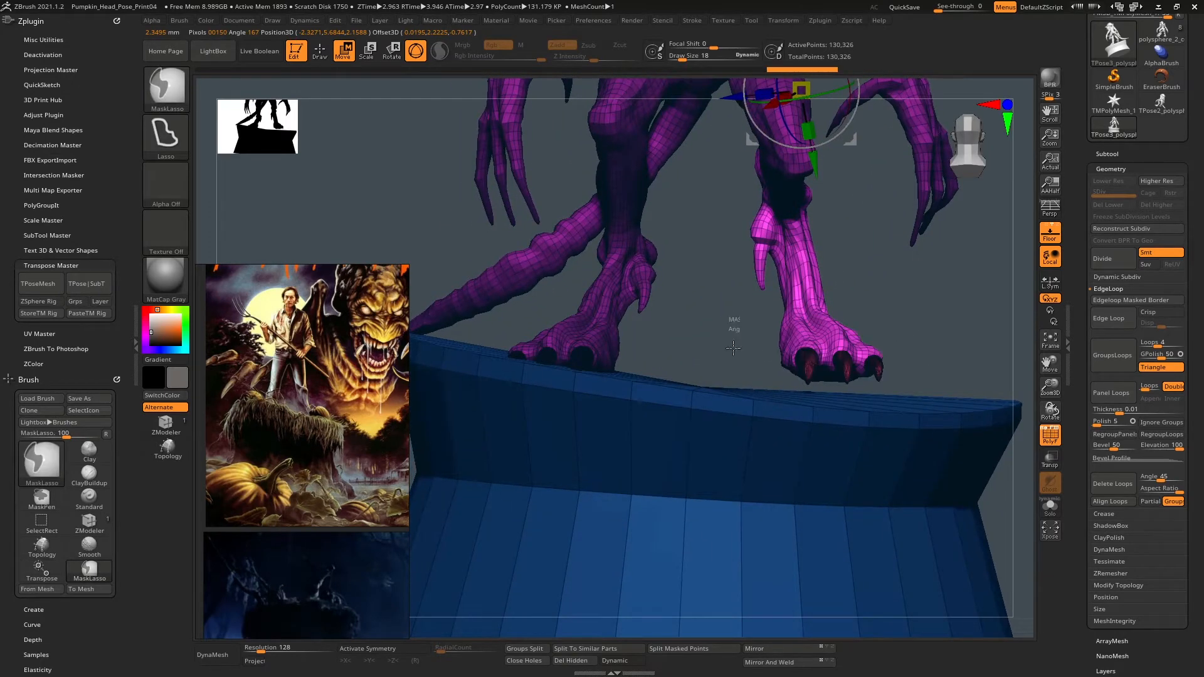
mouse_move(835, 387)
right_mouse_down()
mouse_move(772, 274)
mouse_move(807, 230)
mouse_move(758, 242)
mouse_move(750, 257)
right_mouse_up()
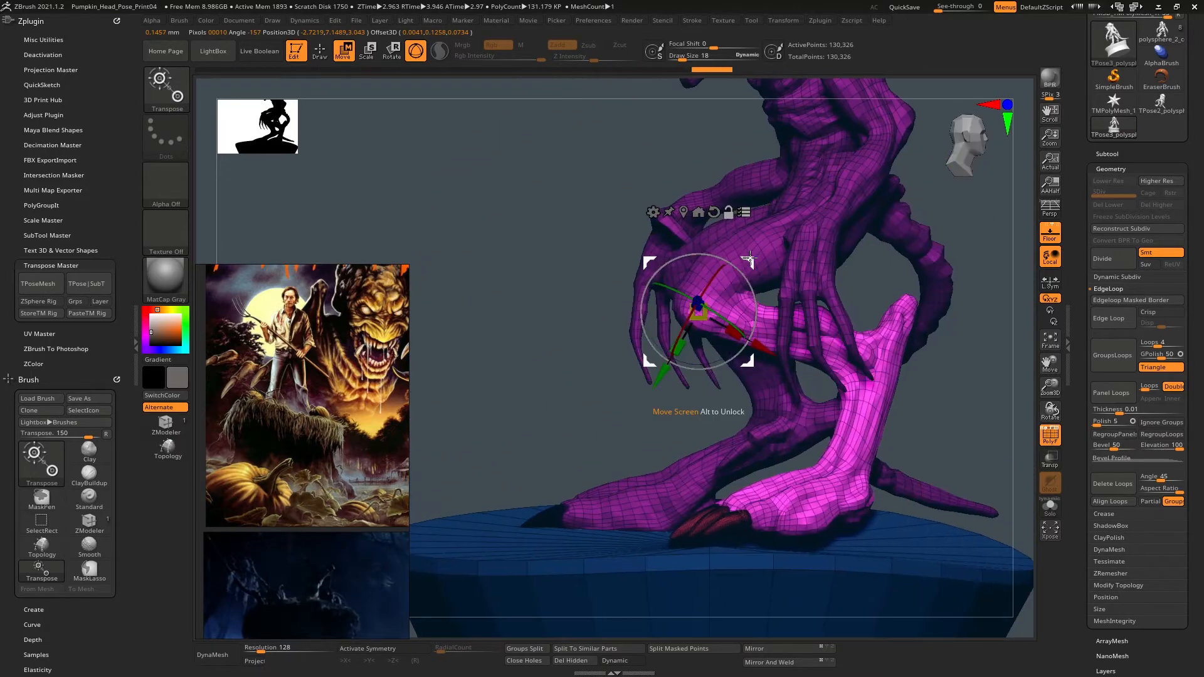
left_click_drag(760, 280, 764, 289)
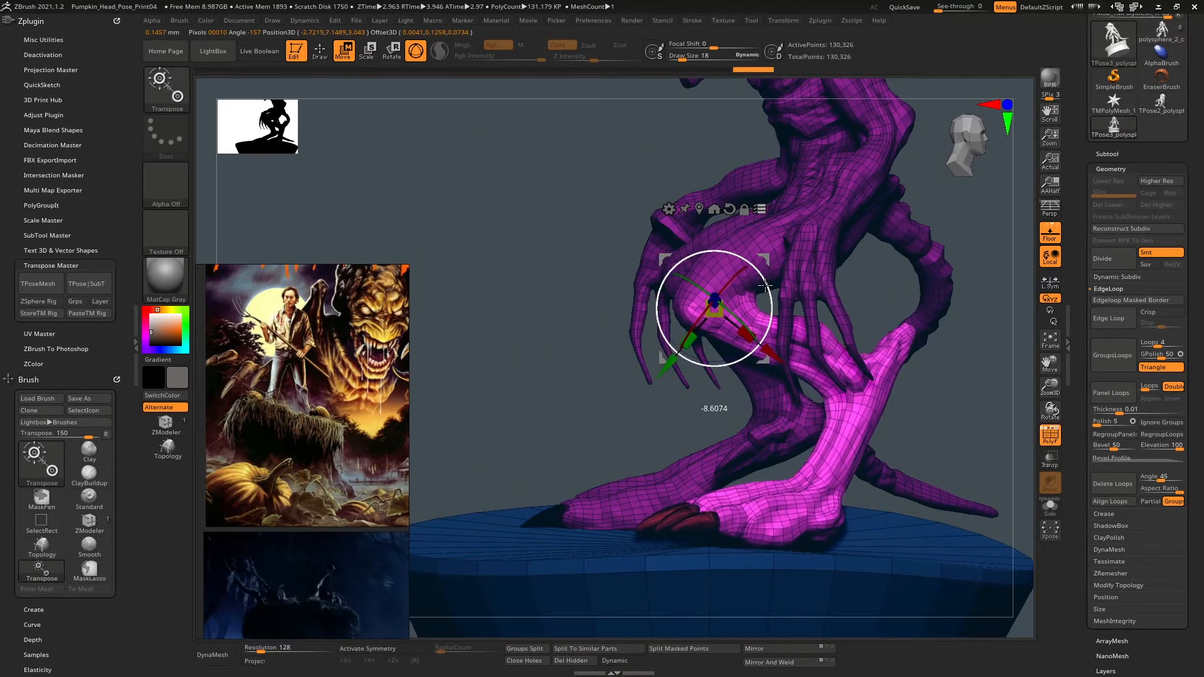
Isolate the forward leg's shin and foot with a mask and rotate them about 5 degrees to plant the foot on the base.
mouse_move(763, 376)
right_mouse_down()
mouse_move(802, 398)
mouse_move(802, 375)
right_mouse_up()
mouse_move(802, 375)
right_mouse_down("alt")
mouse_move(695, 229)
mouse_move(722, 204)
mouse_move(712, 228)
right_mouse_up("alt")
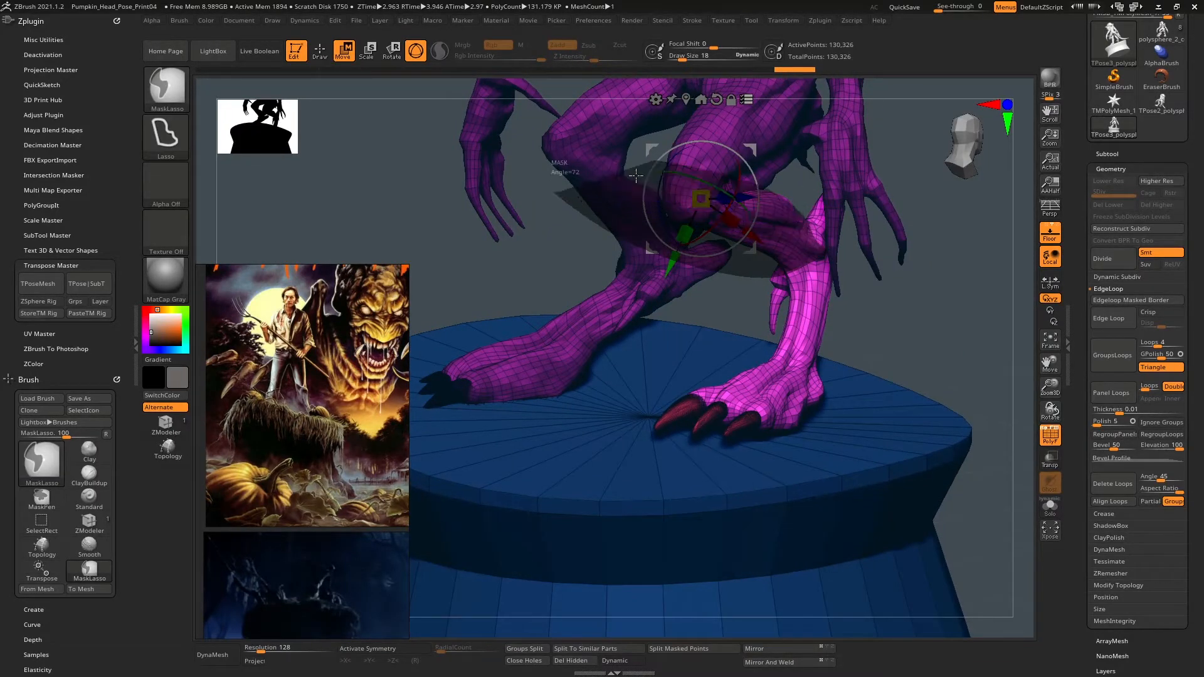
left_click_drag(832, 252, 749, 272)
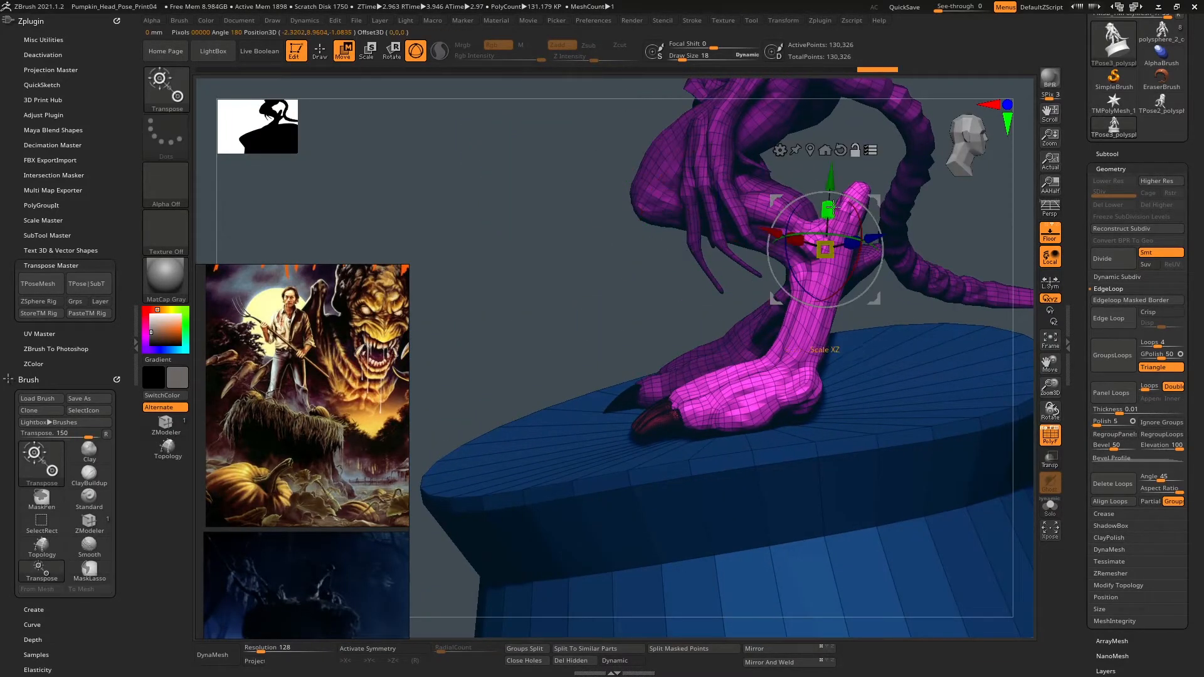
right_click_drag(850, 215, 759, 220)
left_click_drag(901, 196, 916, 188, "alt")
right_click_drag(879, 169, 781, 292)
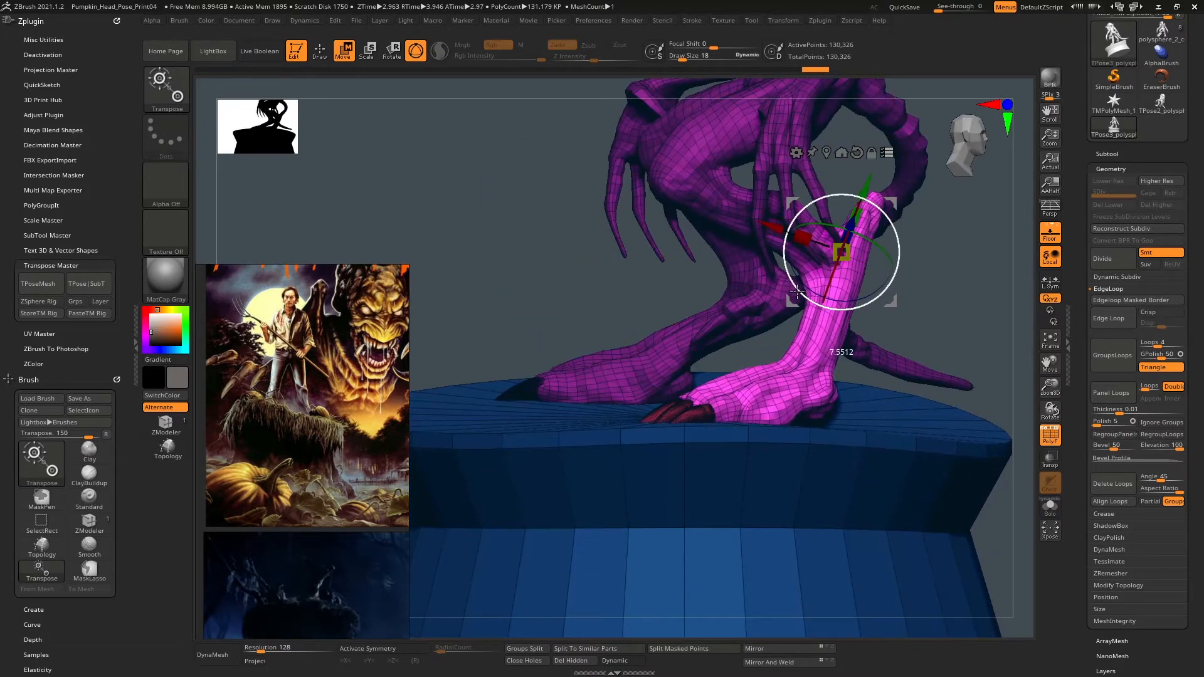
left_click_drag(799, 291, 798, 259)
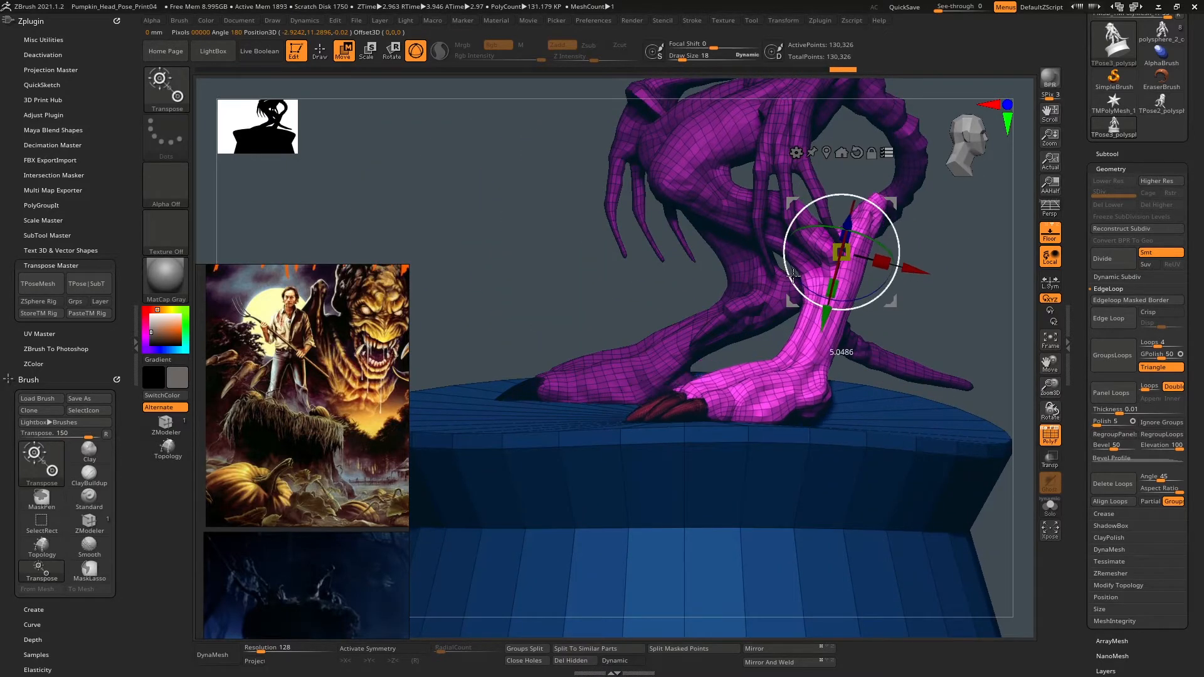
right_click_drag(794, 276, 903, 278)
Transfer the adjusted pose back to the original subtools and make the base active.
left_click(93, 287)
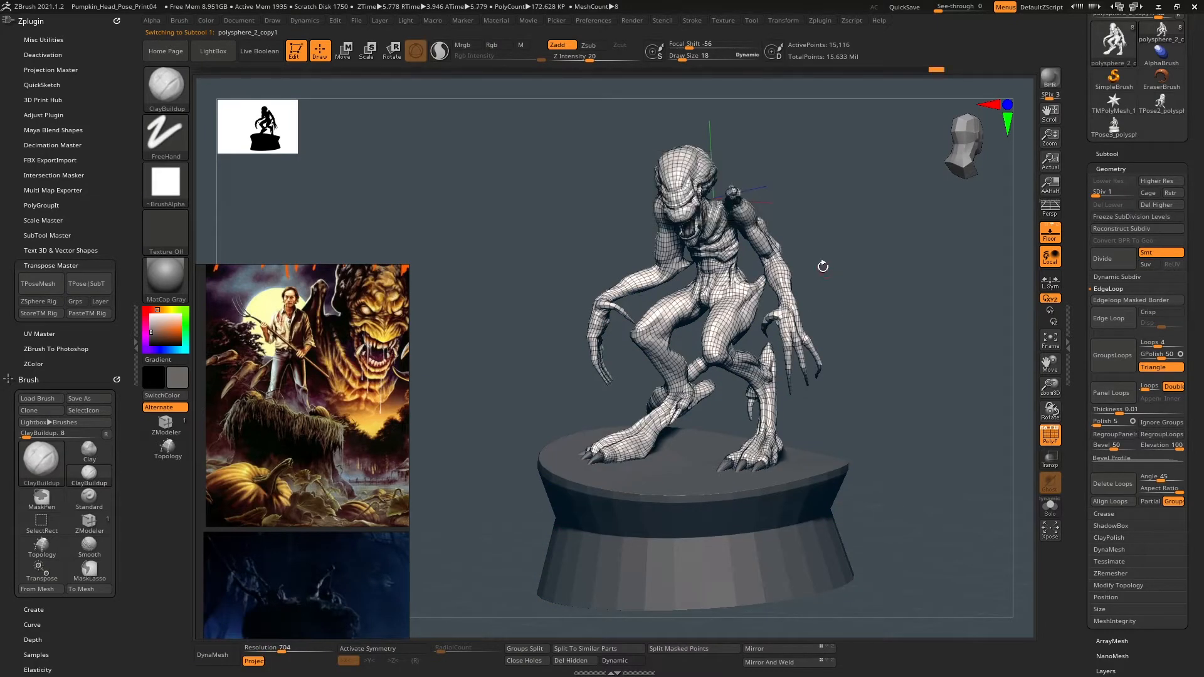
right_click_drag(823, 266, 872, 225)
right_click_drag(872, 226, 823, 194)
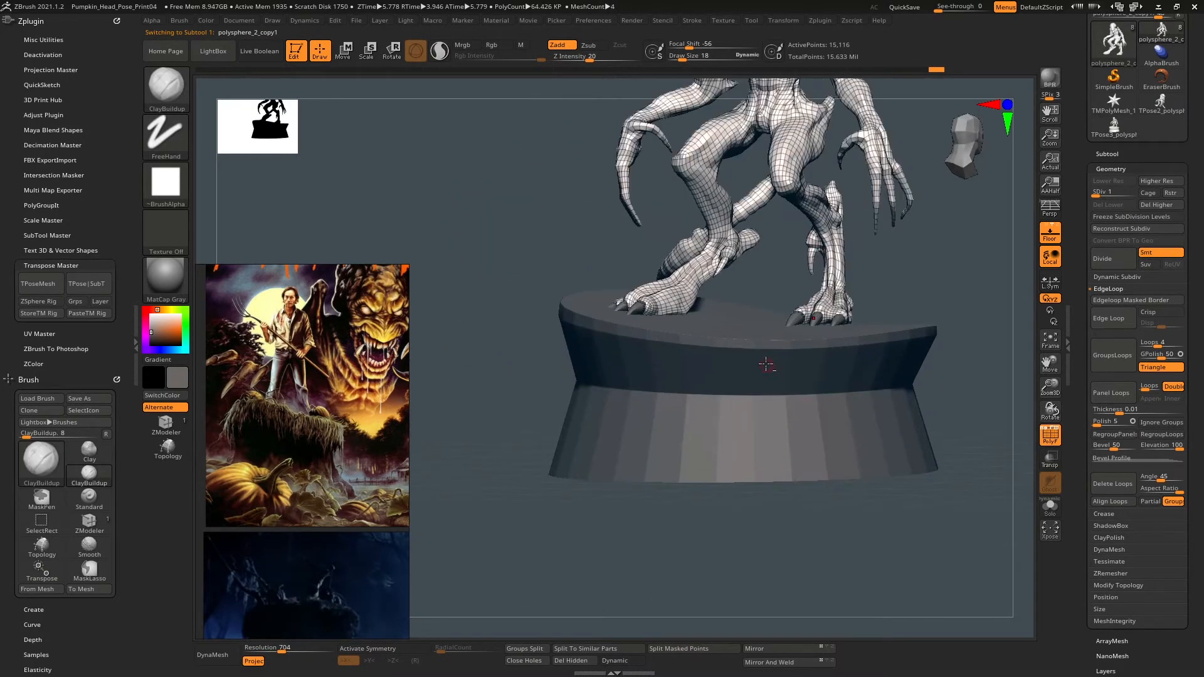
left_click(767, 362, "alt")
right_click_drag(767, 362, 805, 311)
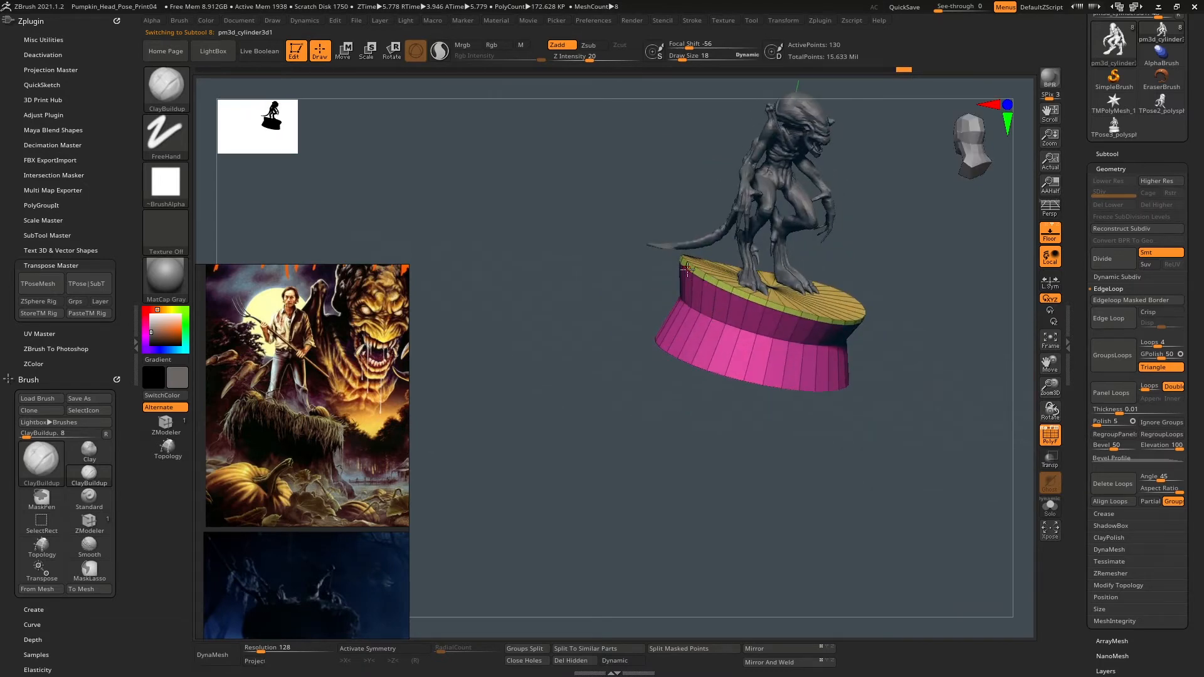
right_click_drag(688, 269, 1086, 282)
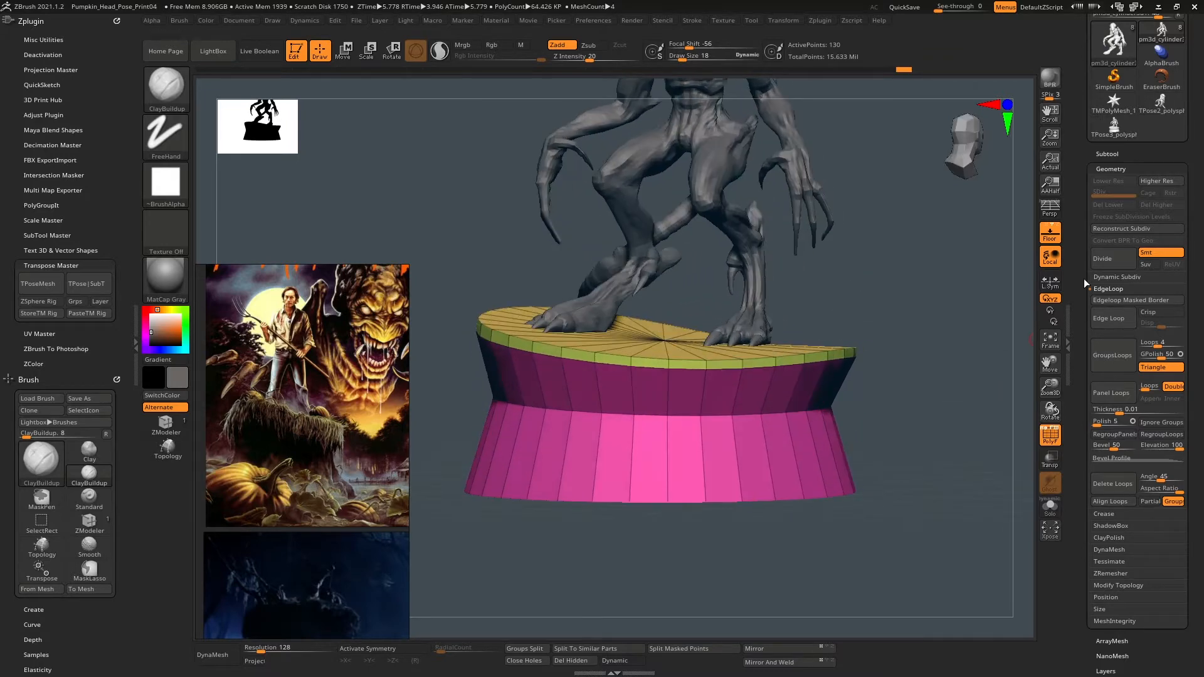
Try subdividing the base, undo it, and insert an edge loop near its bottom edge with ZModeler.
left_click(1113, 261)
key("ctrl+z")
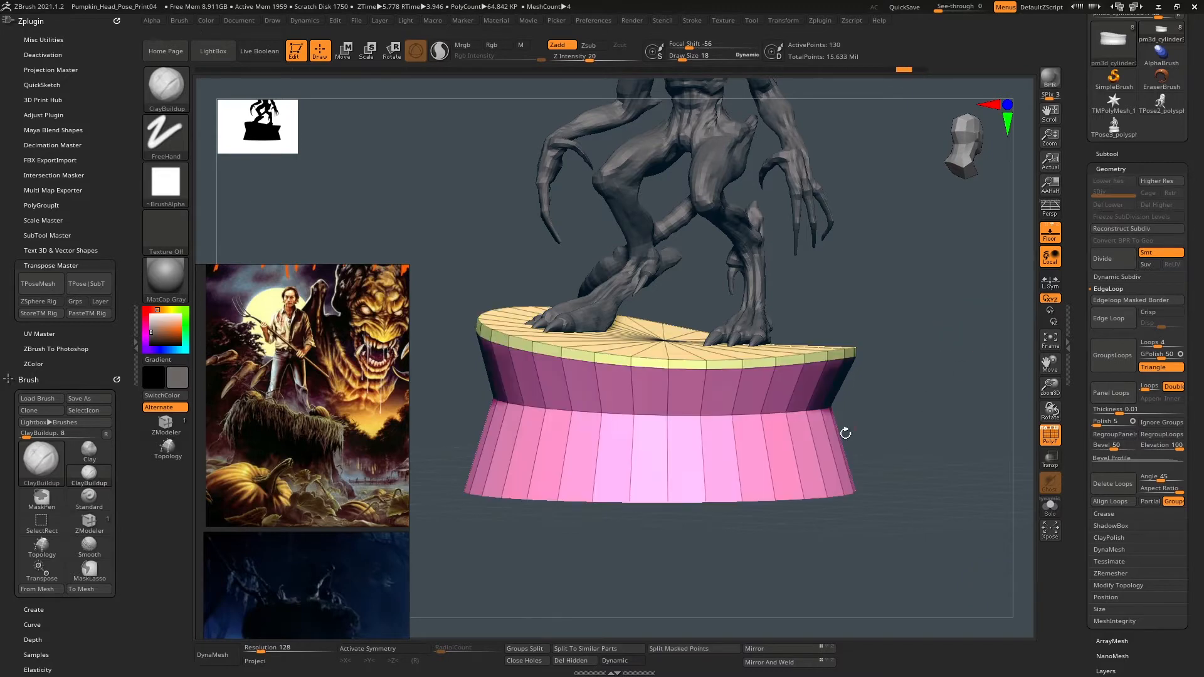
left_click(162, 431)
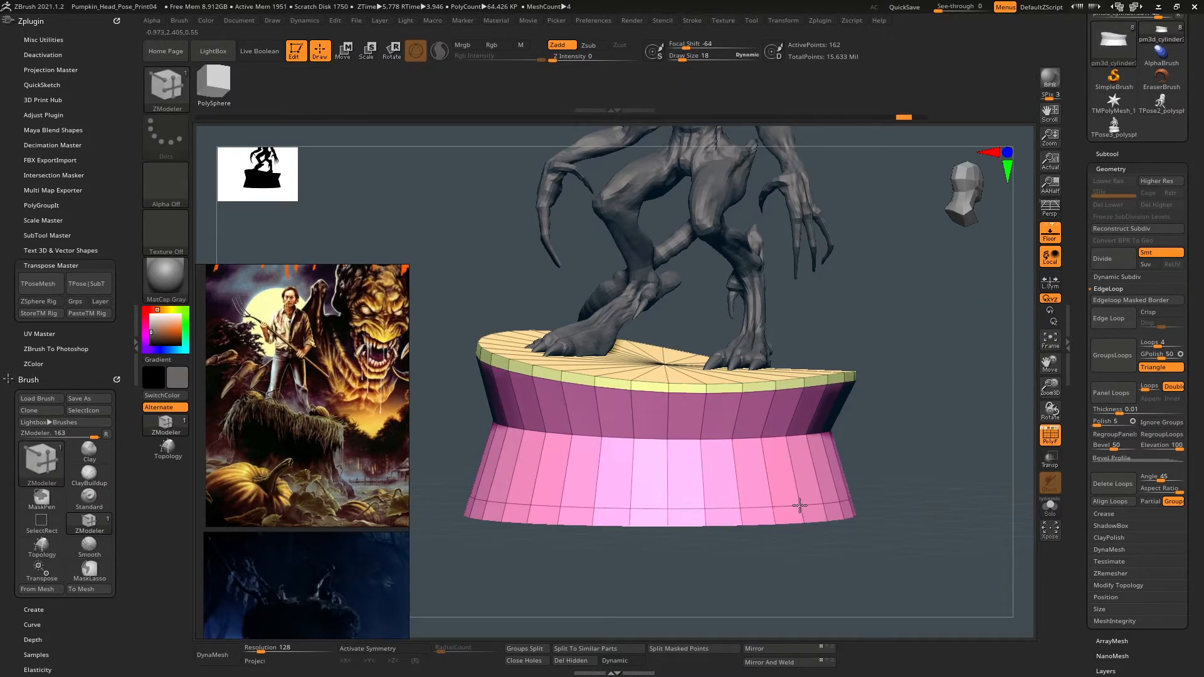
left_click_drag(868, 416, 800, 415)
Extrude the base's underside downward into a thin slab using QMesh with the Flat Island target.
right_click_drag(801, 417, 767, 424)
key("space")
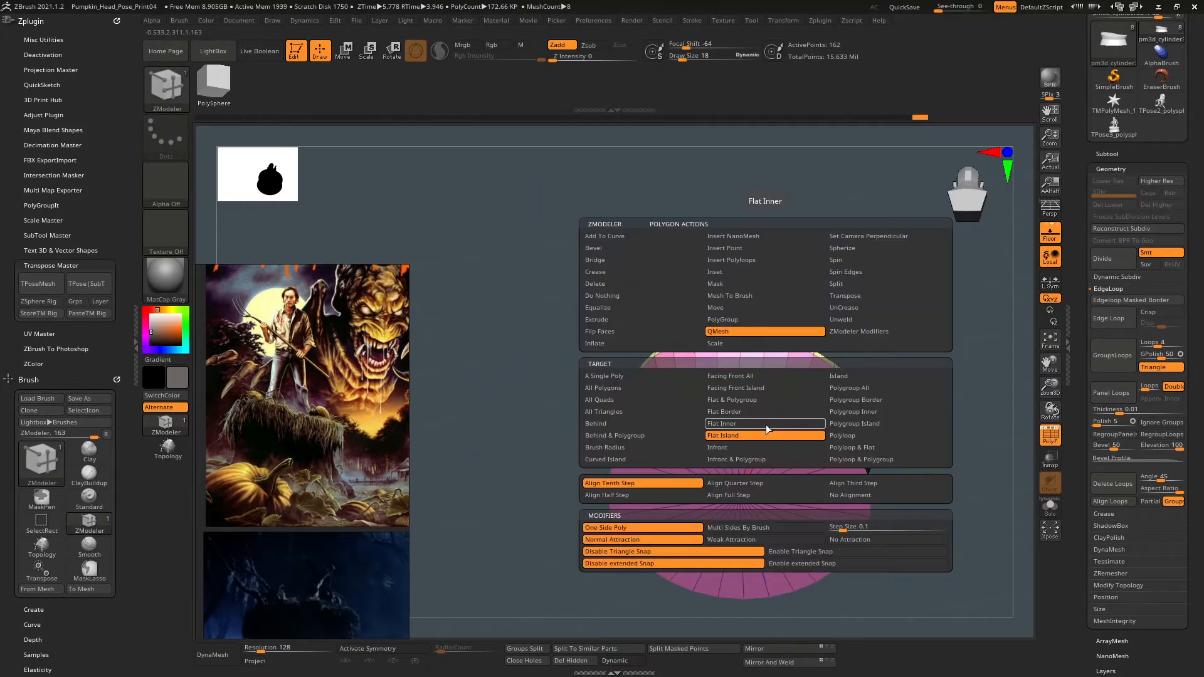
left_click_drag(766, 429, 766, 443)
right_click_drag(765, 442, 836, 469)
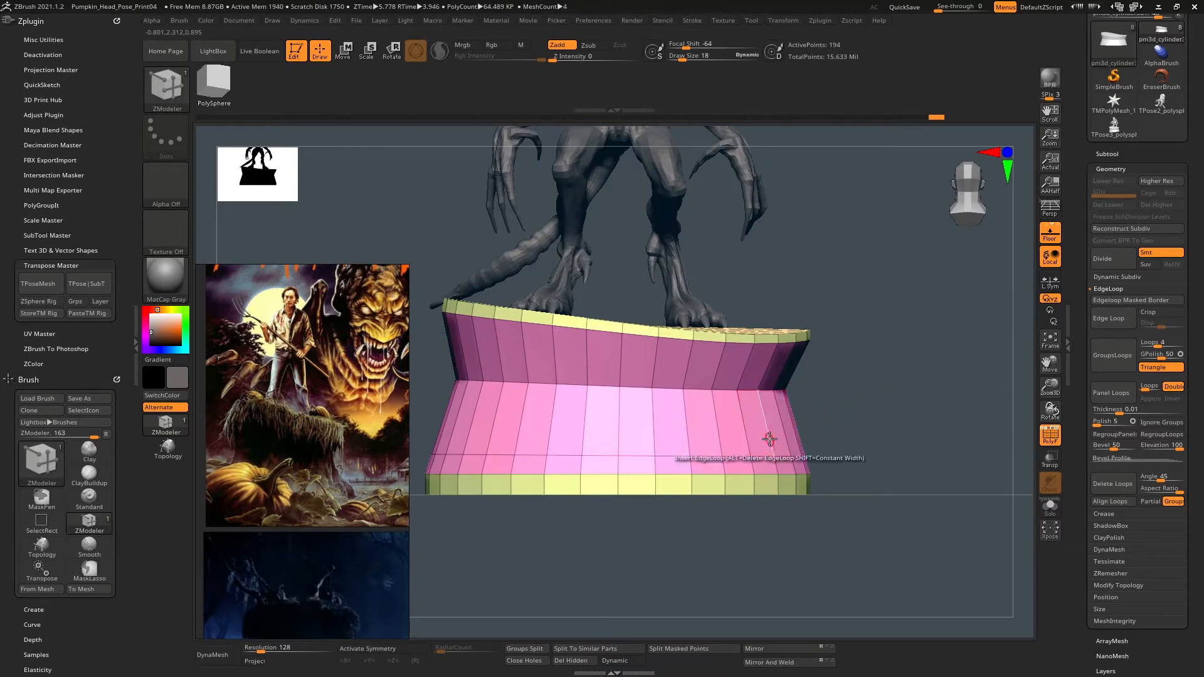
Mask the base with MaskPen, leaving only the edge ring above its bottom slab free, and adjust that ring slightly.
mouse_move(825, 448)
left_mouse_down("ctrl")
mouse_move(858, 432)
mouse_move(847, 428)
left_mouse_up("ctrl")
left_click(169, 91, "ctrl")
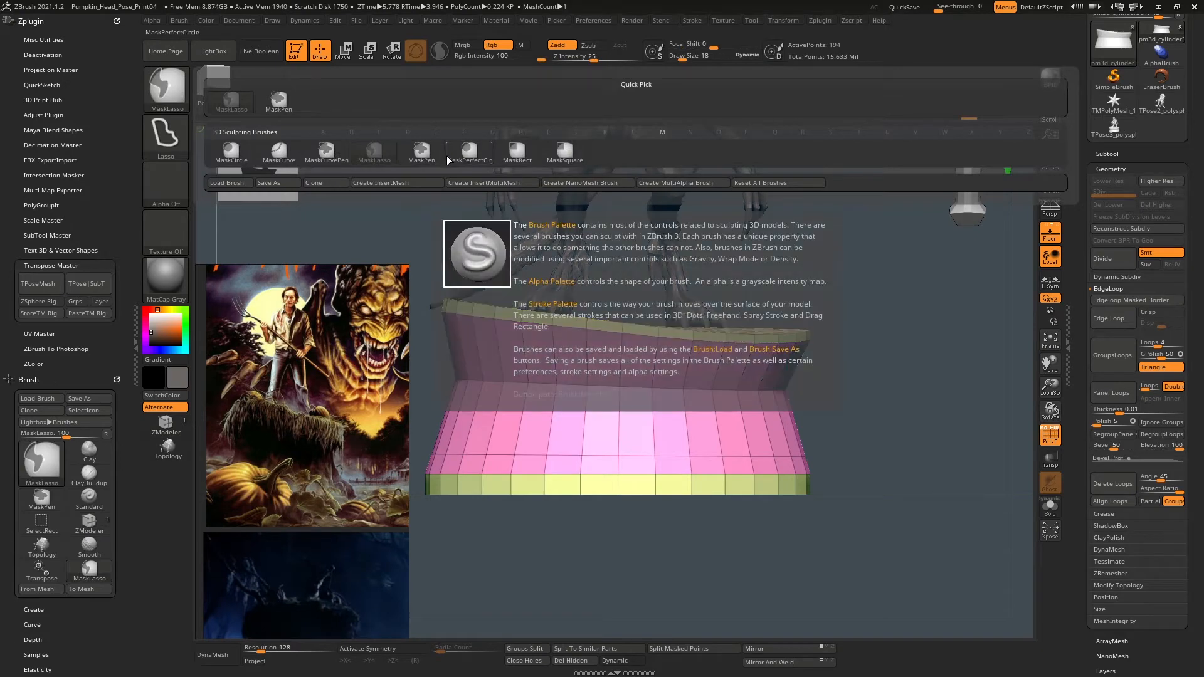
left_click(424, 157, "ctrl")
left_click_drag(888, 421, 408, 464, "ctrl")
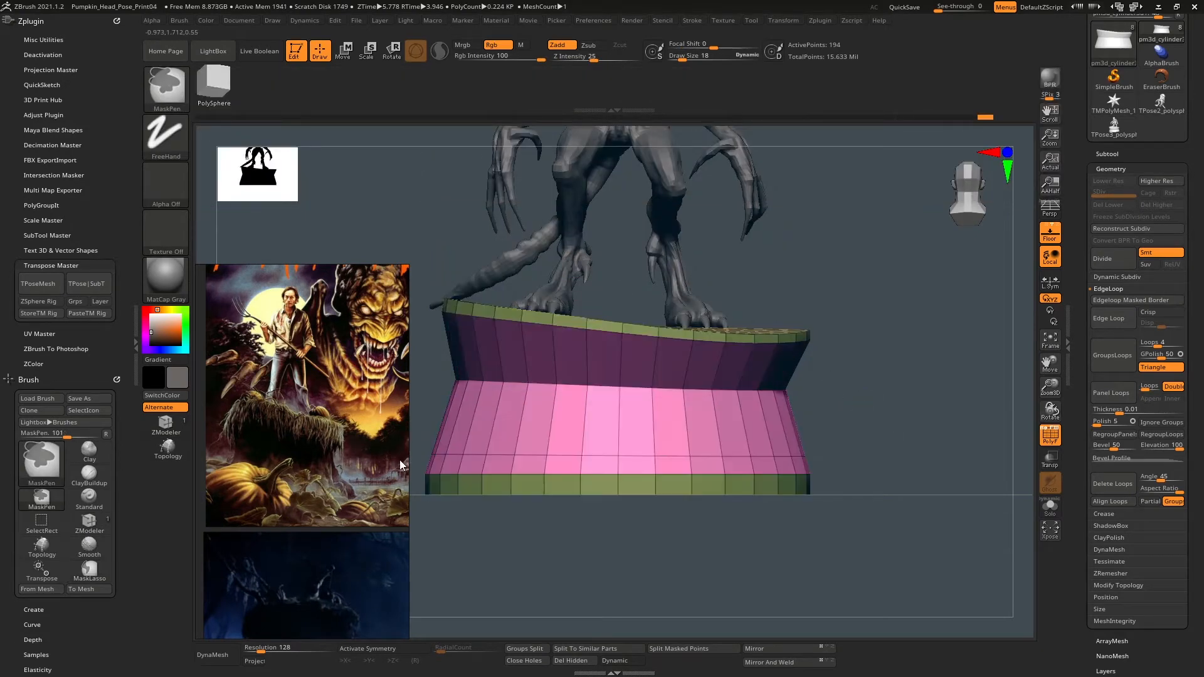
key("w")
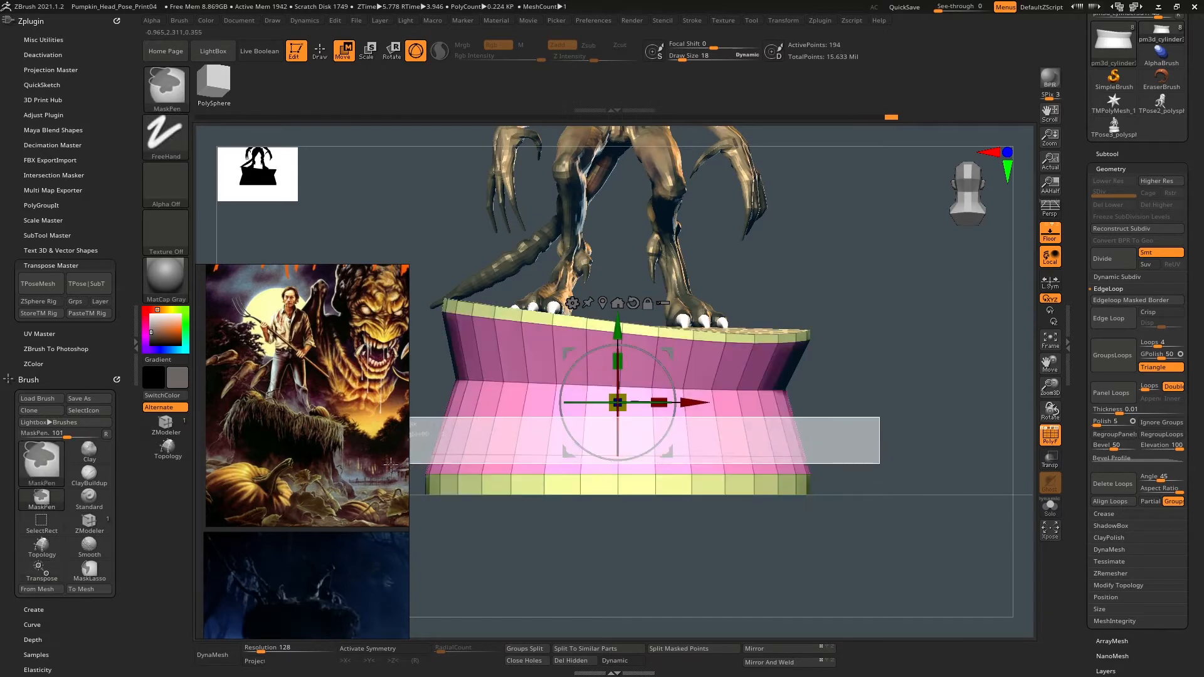
left_click_drag(621, 402, 620, 402)
left_click_drag(883, 332, 858, 392, "alt")
Switch off the color display on all subtools so the figure is shown in plain gray.
left_click(1103, 153)
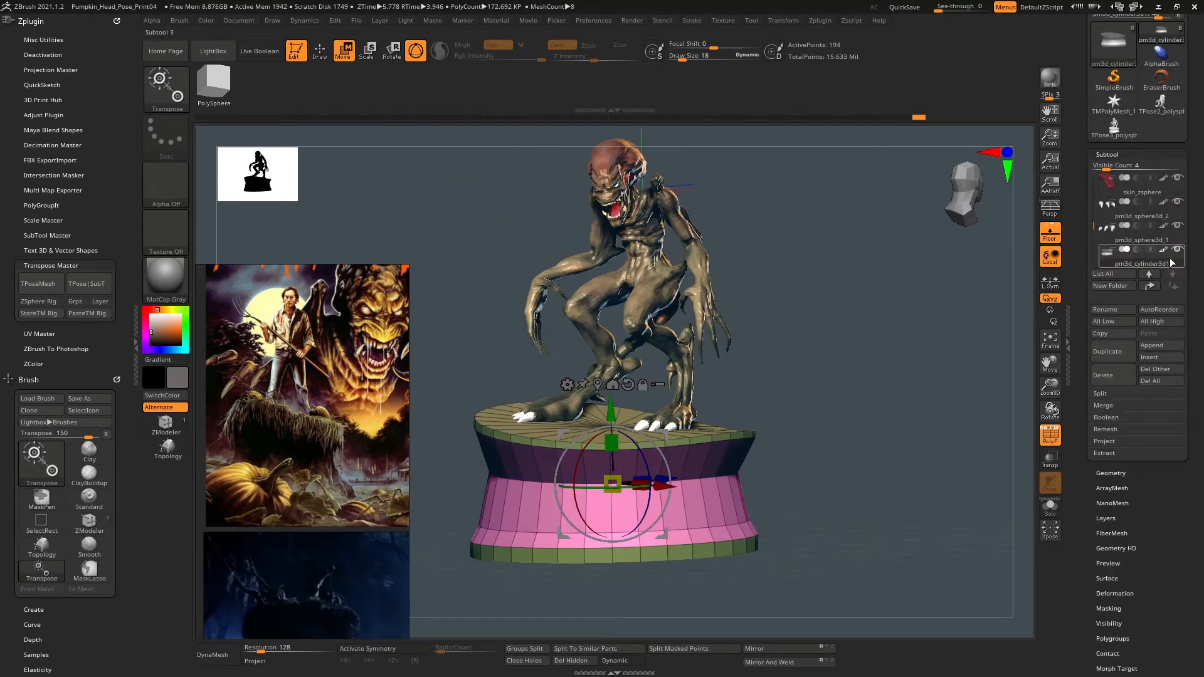
left_click(1165, 250, "shift")
mouse_move(923, 361)
left_mouse_down("shift")
mouse_move(863, 371)
mouse_move(902, 374)
mouse_move(907, 353)
left_mouse_up("shift")
Turn on perspective and enlarge the silhouette thumbnail.
key("p")
left_click_drag(297, 200, 374, 248)
mouse_move(859, 332)
left_mouse_down()
mouse_move(863, 357)
mouse_move(882, 357)
mouse_move(855, 335)
mouse_move(846, 370)
mouse_move(856, 320)
left_mouse_up()
Isolate the base's waist ring with a mask and scale it inward to give the pedestal a narrower middle.
mouse_move(857, 320)
left_mouse_down("ctrl")
mouse_move(872, 345)
mouse_move(834, 351)
mouse_move(842, 342)
mouse_move(806, 322)
mouse_move(854, 318)
mouse_move(841, 342)
mouse_move(847, 298)
mouse_move(866, 339)
left_mouse_up("ctrl")
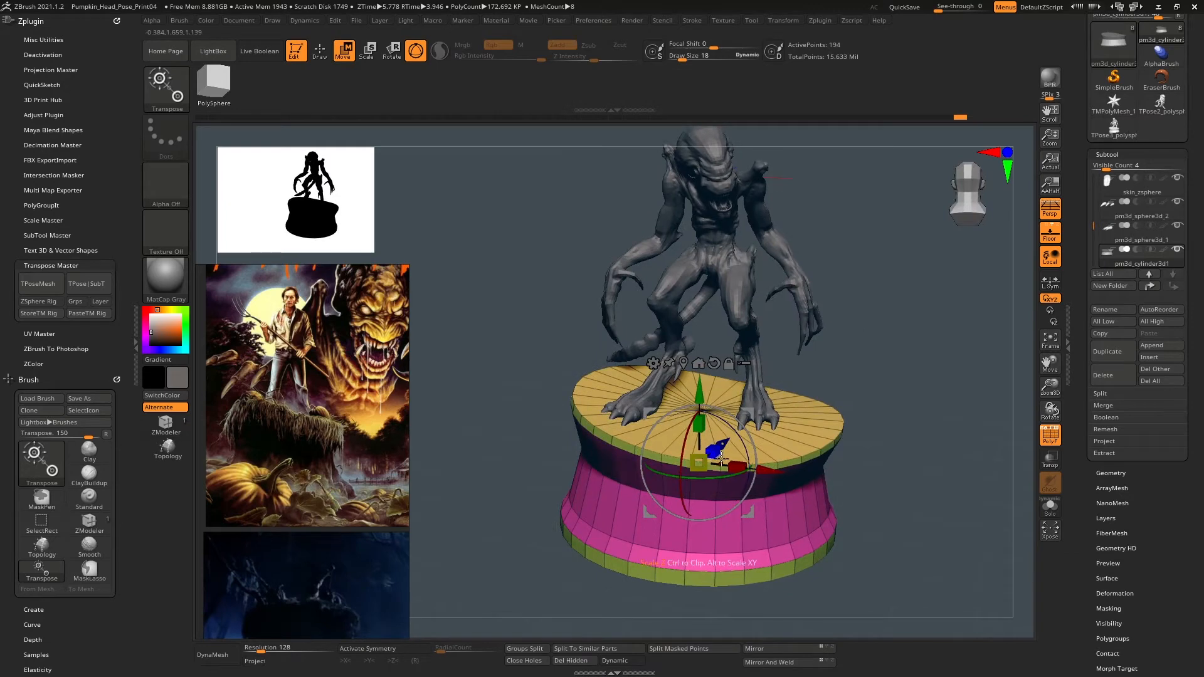
left_click_drag(693, 471, 701, 462)
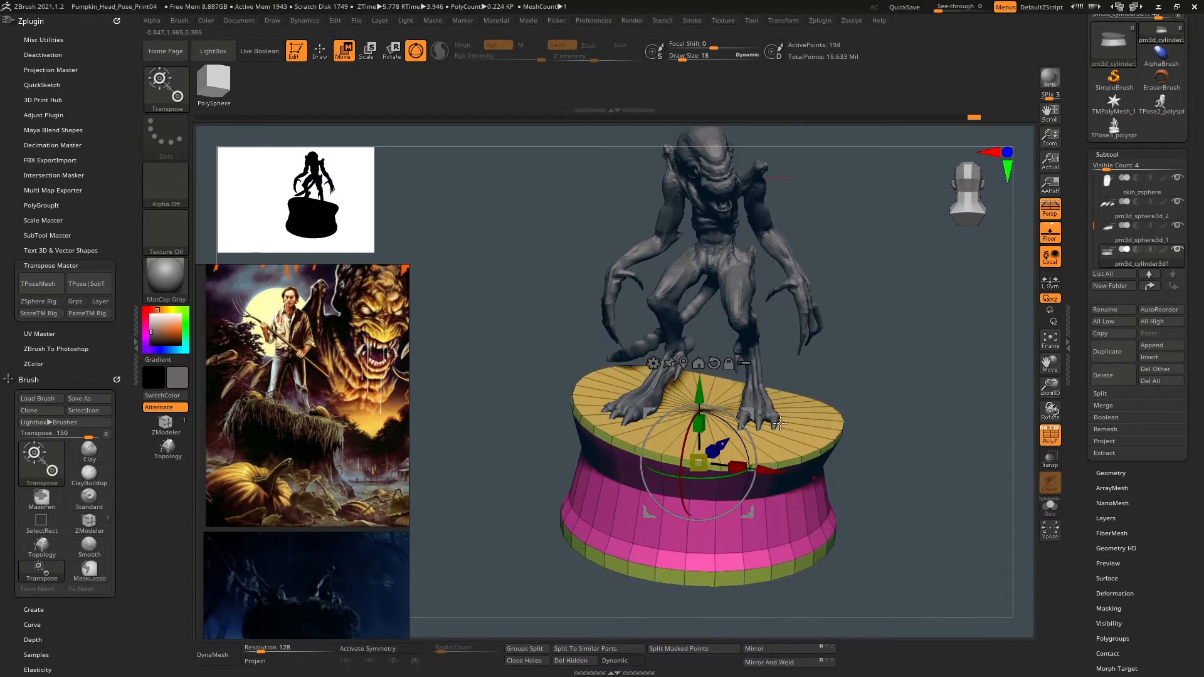
left_click_drag(876, 364, 874, 317)
left_click_drag(873, 317, 870, 194, "alt")
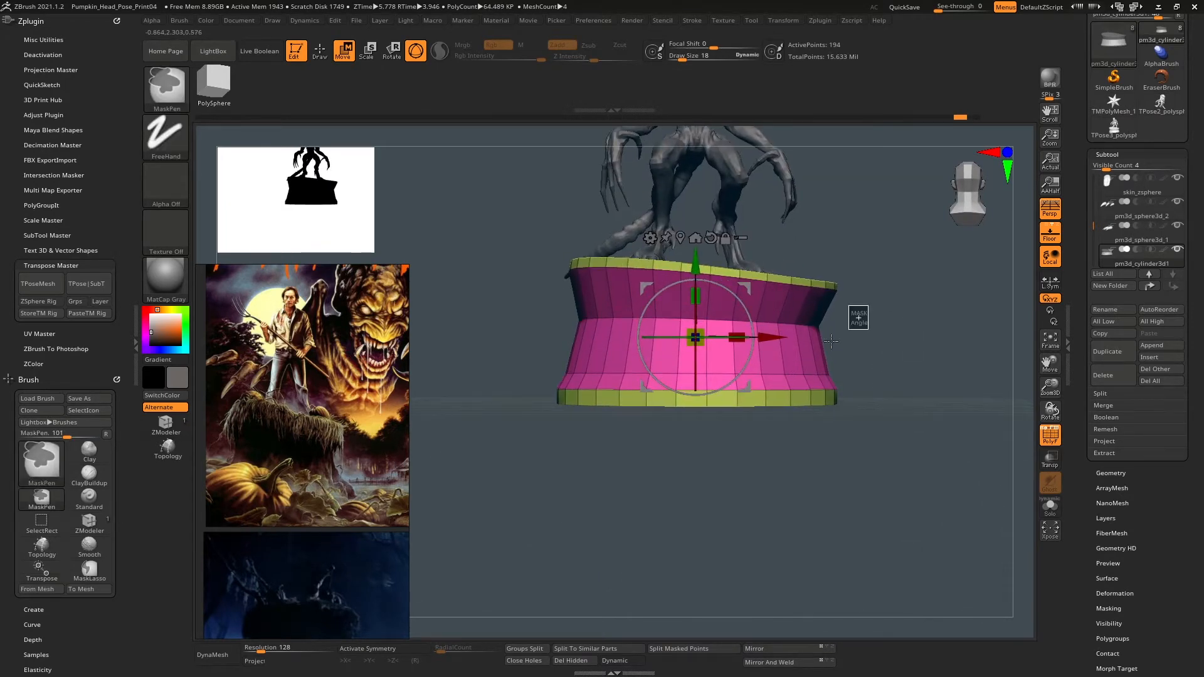
left_click_drag(854, 314, 731, 329)
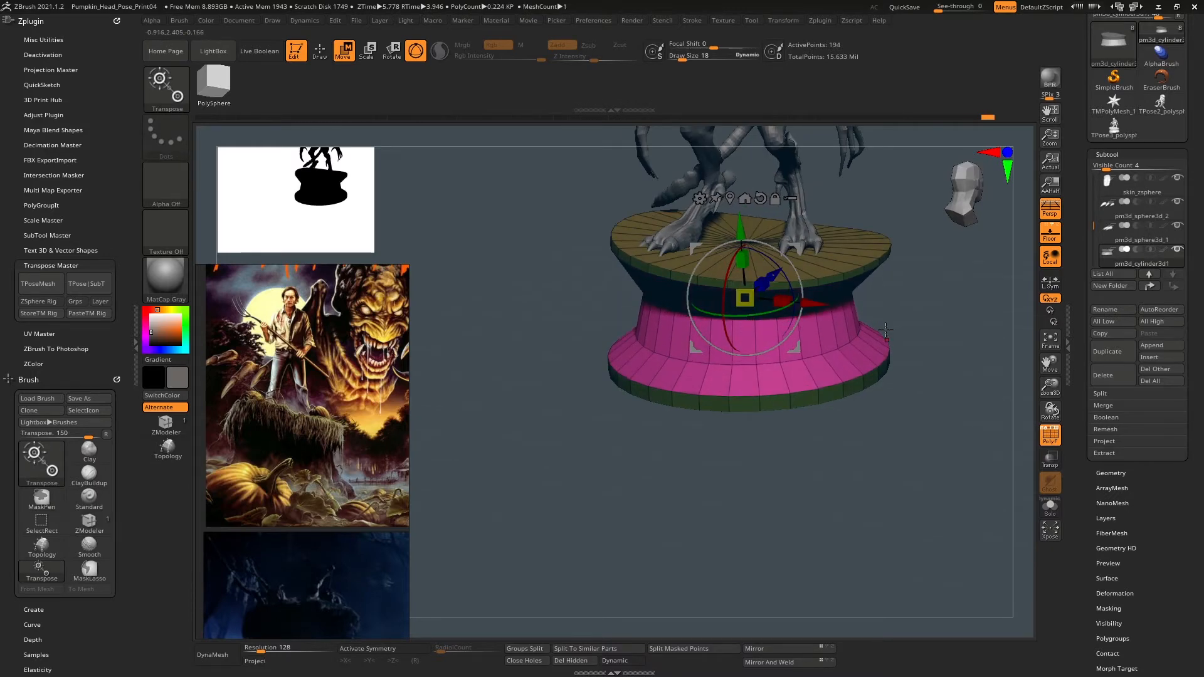
mouse_move(885, 330)
left_mouse_down()
mouse_move(942, 329)
mouse_move(872, 342)
mouse_move(892, 341)
left_mouse_up()
Examine the poster and film still references for the shape of the stump and its surroundings.
scroll(310, 447, "up", 5)
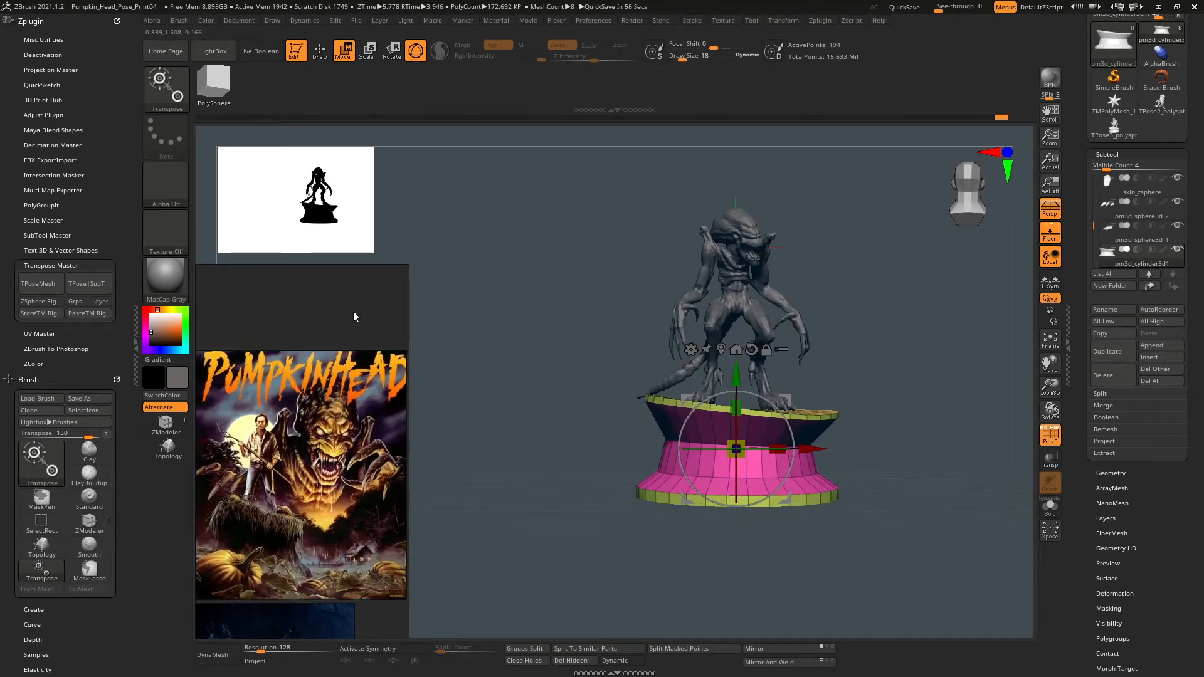
scroll(223, 443, "down", 8)
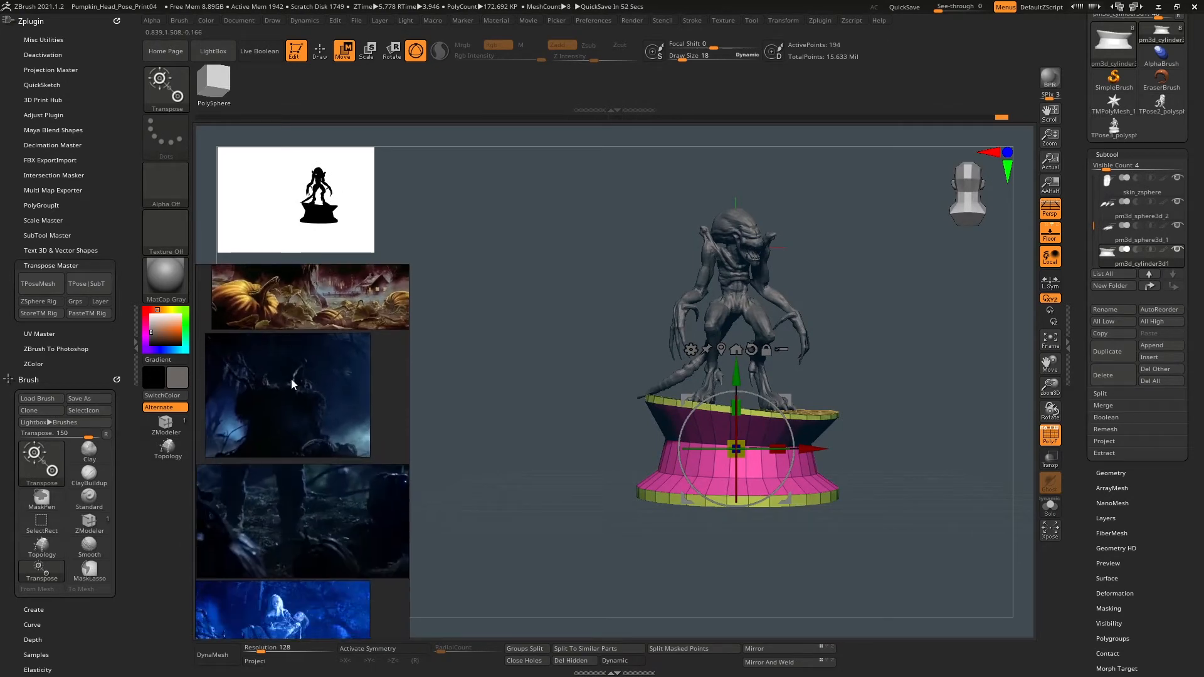
scroll(282, 426, "down", 8)
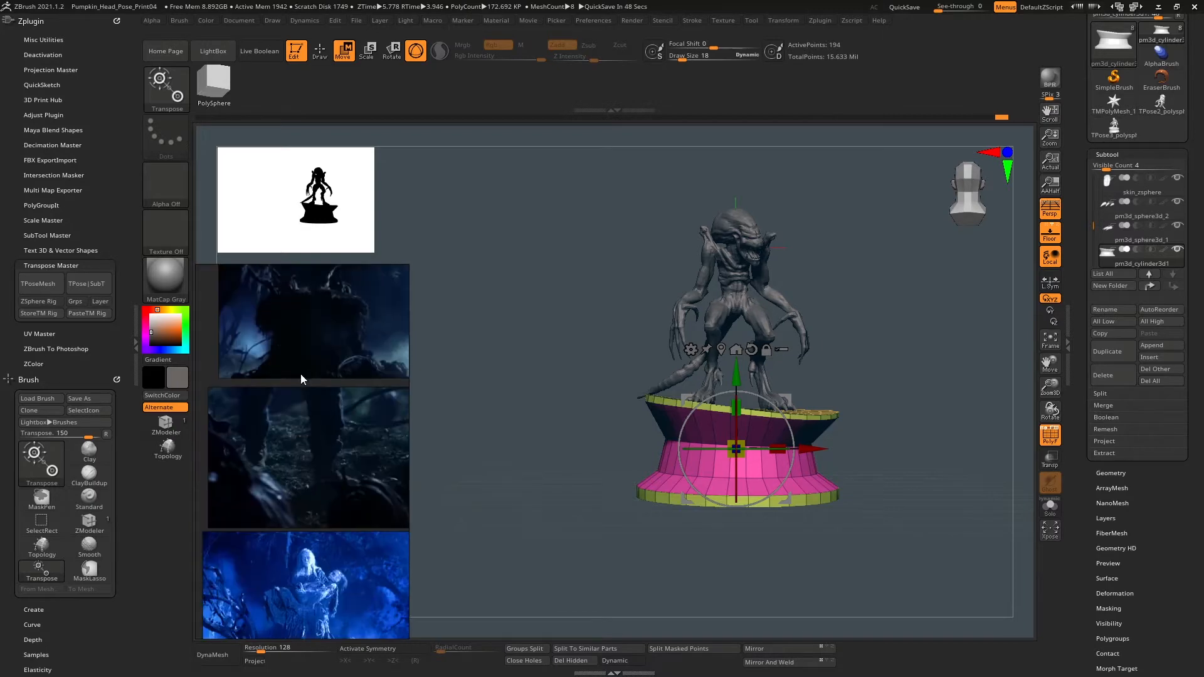
scroll(304, 504, "down", 10)
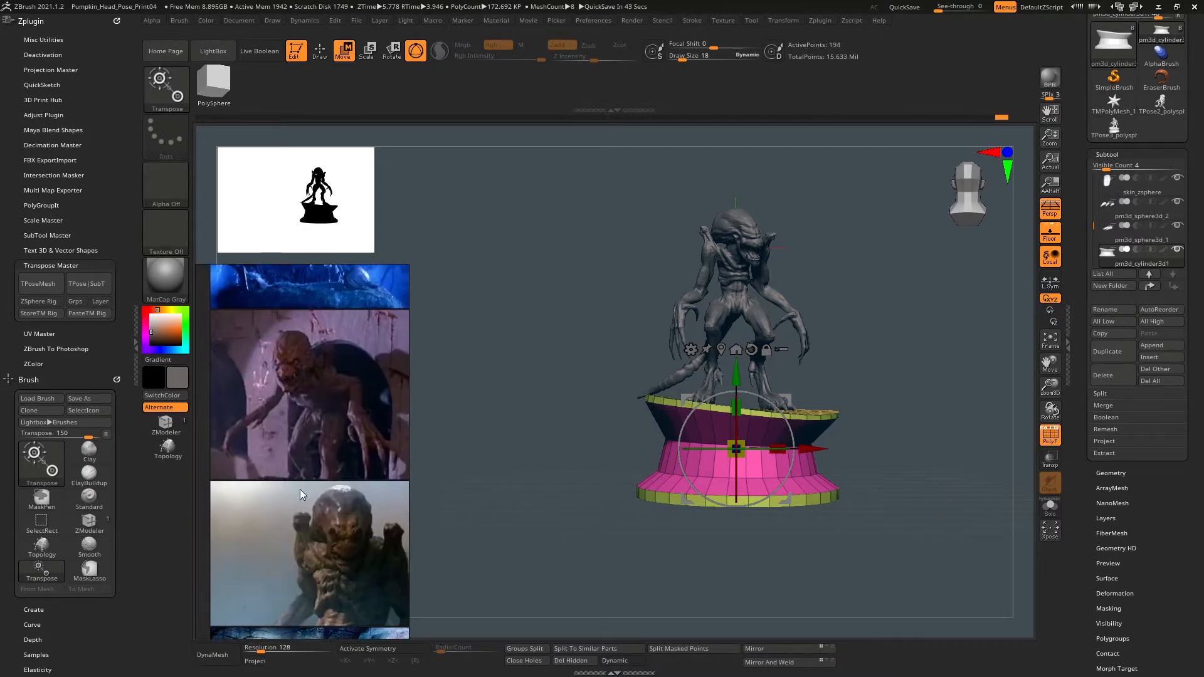
scroll(305, 427, "down", 10)
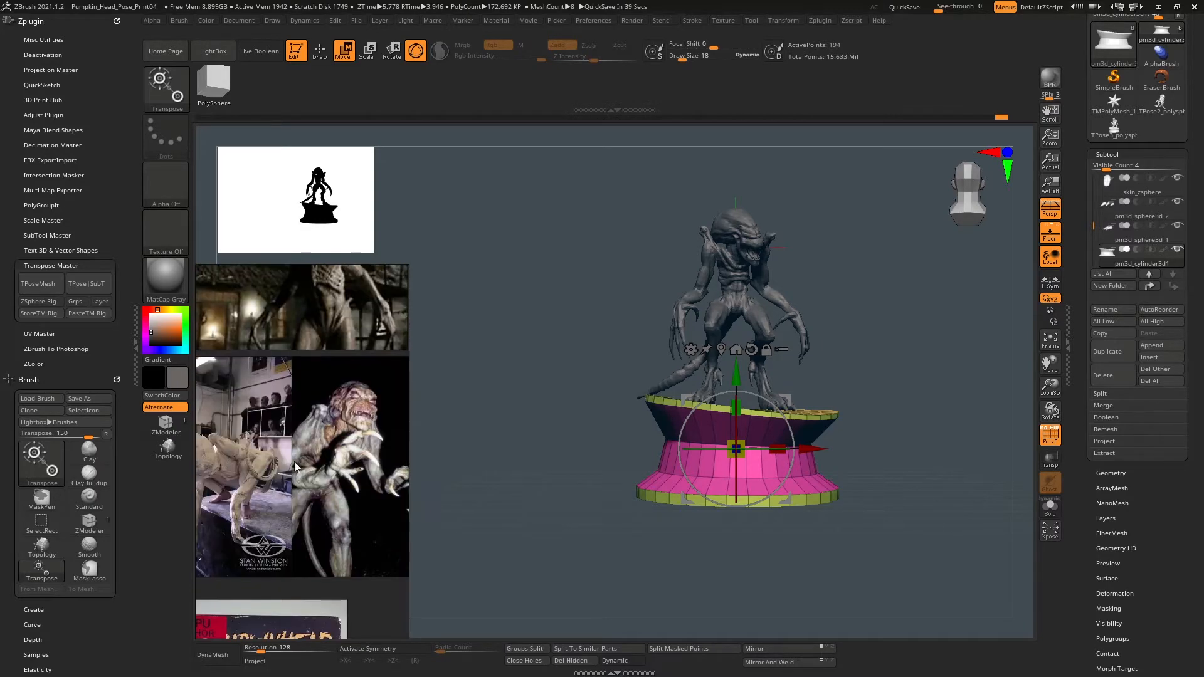
scroll(281, 439, "up", 20)
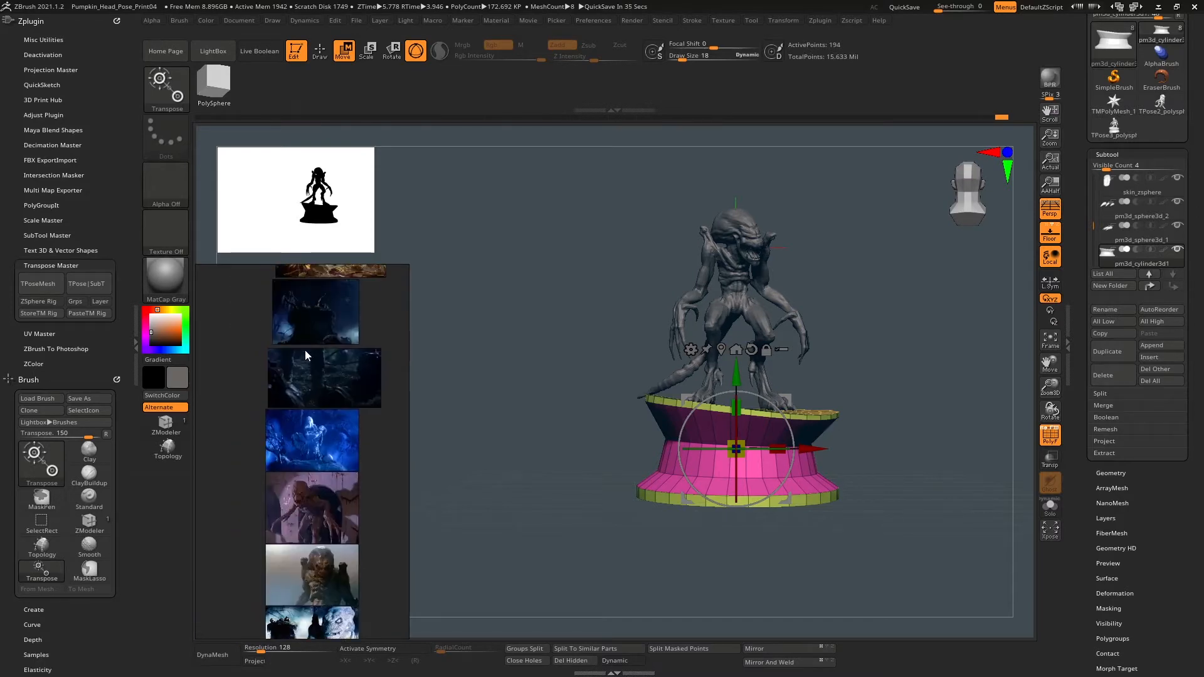
middle_click_drag(353, 303, 328, 395)
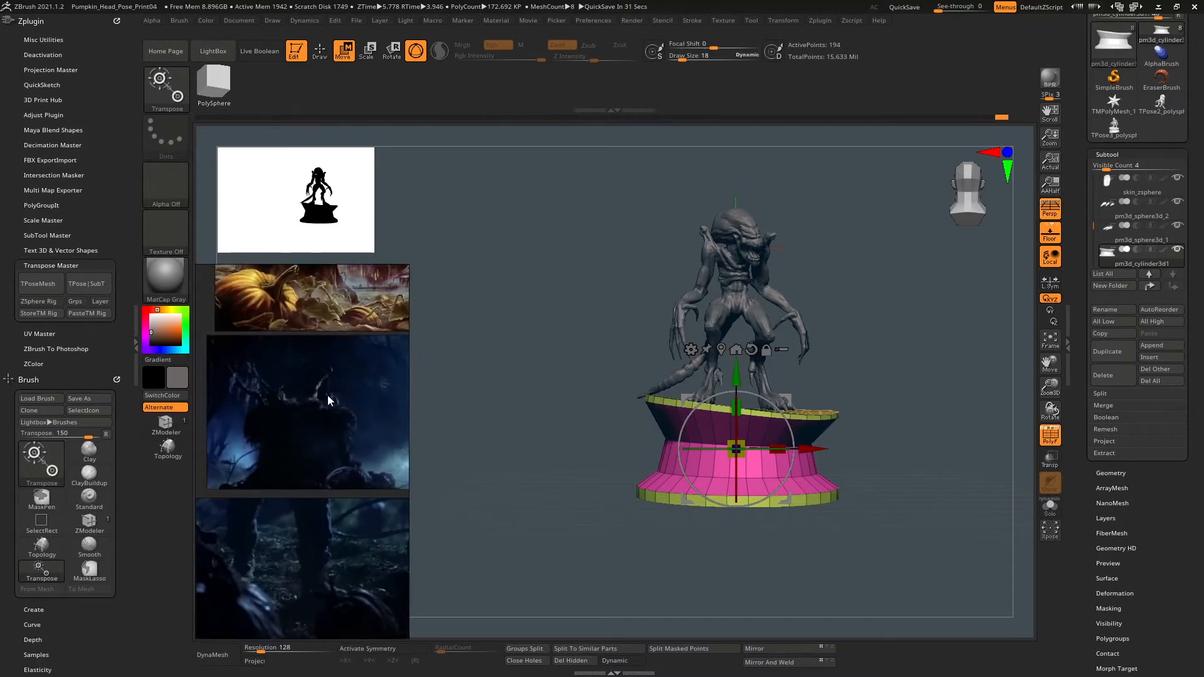
scroll(316, 385, "up", 6)
scroll(321, 404, "down", 5)
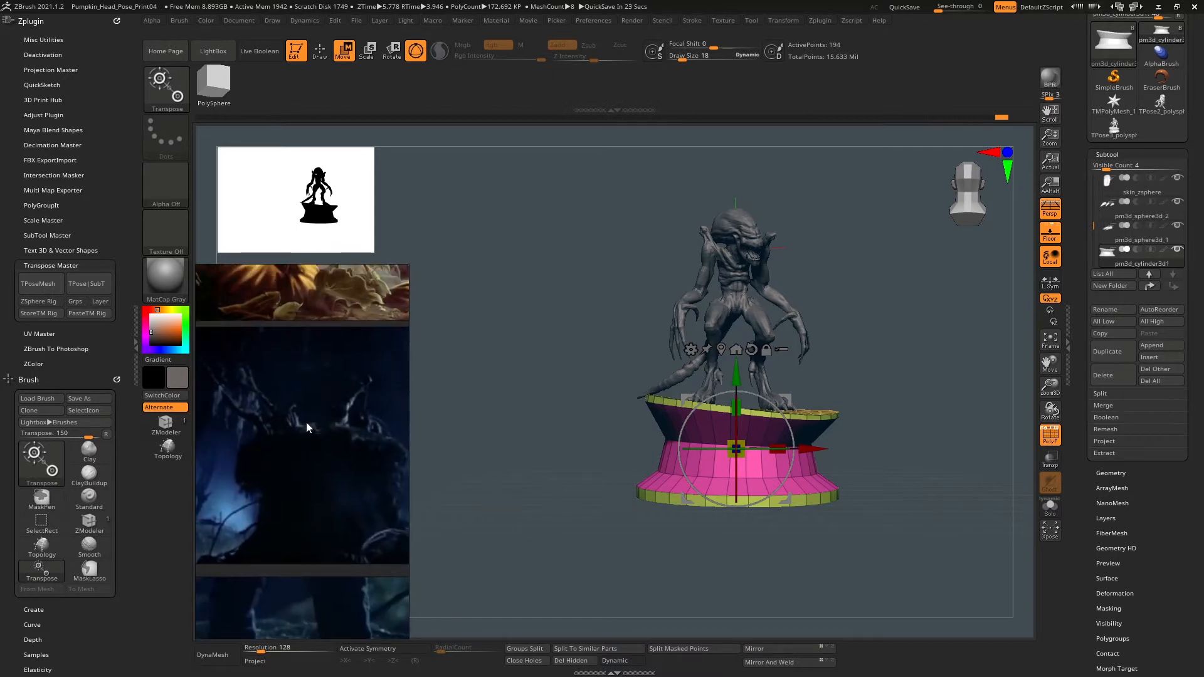
scroll(306, 423, "down", 3)
middle_click_drag(306, 423, 307, 486)
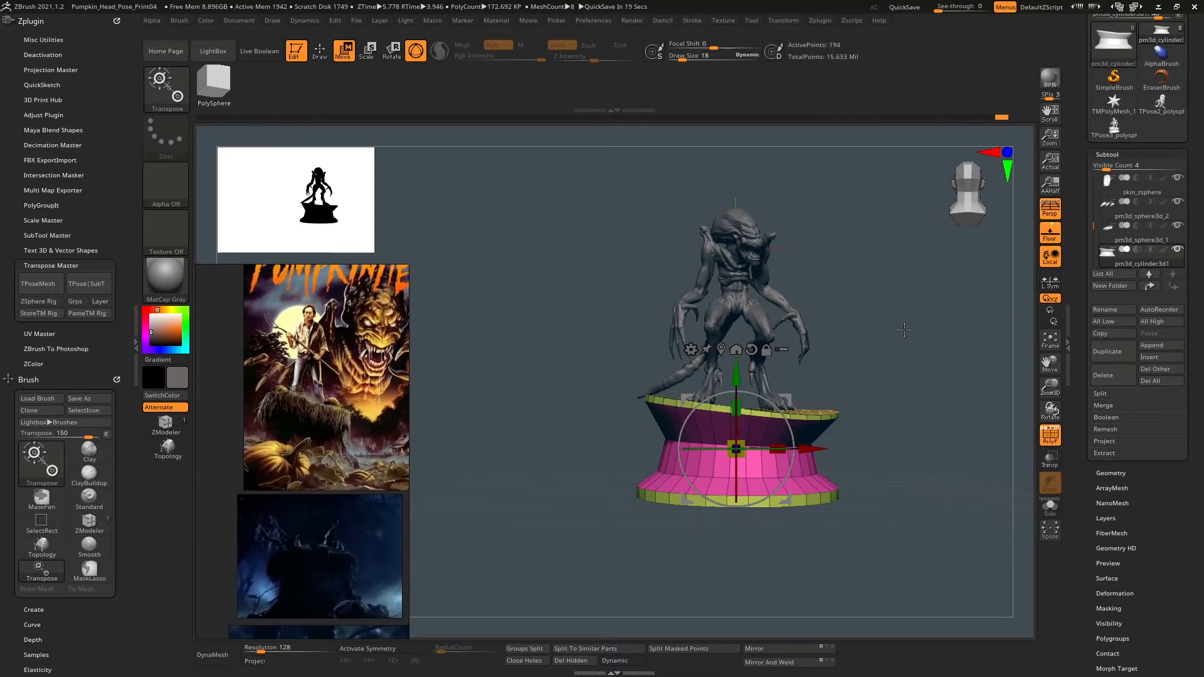
Load a Sphere3D primitive as a separate tool and bring up its initial settings.
mouse_move(905, 330)
right_mouse_down()
mouse_move(870, 359)
mouse_move(847, 352)
mouse_move(755, 385)
mouse_move(804, 376)
mouse_move(846, 343)
mouse_move(828, 357)
mouse_move(838, 358)
mouse_move(825, 354)
mouse_move(840, 317)
mouse_move(828, 307)
right_mouse_up()
key("q")
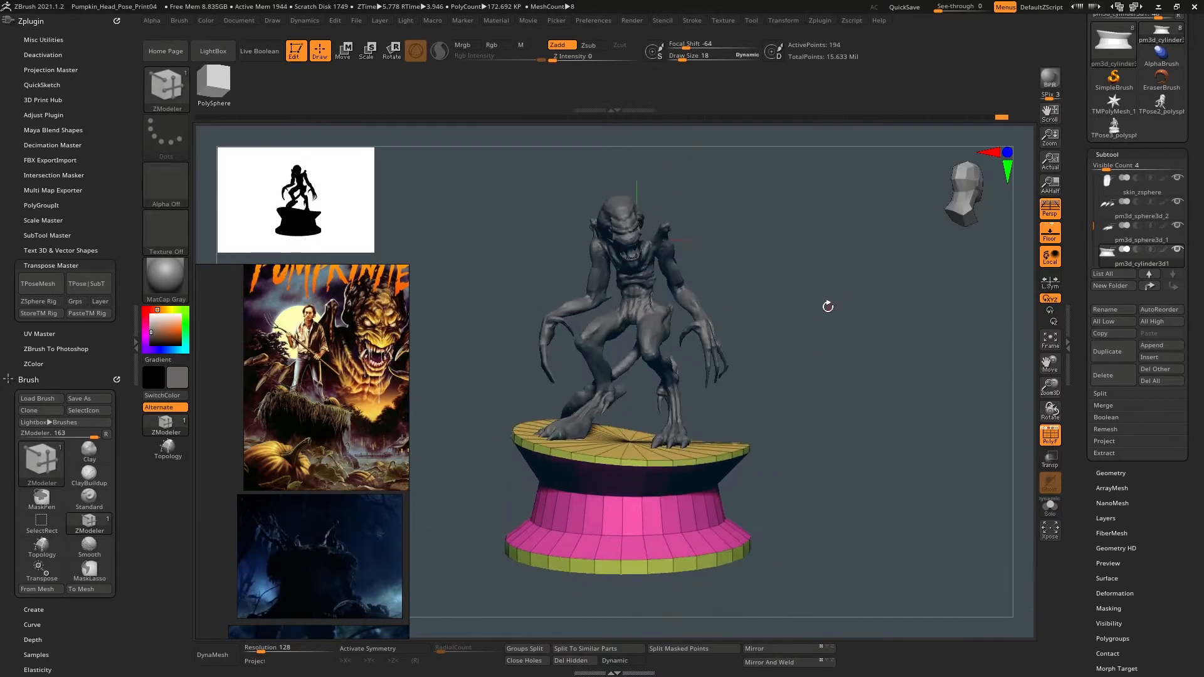
scroll(1118, 156, "up", 3)
left_click(1114, 156)
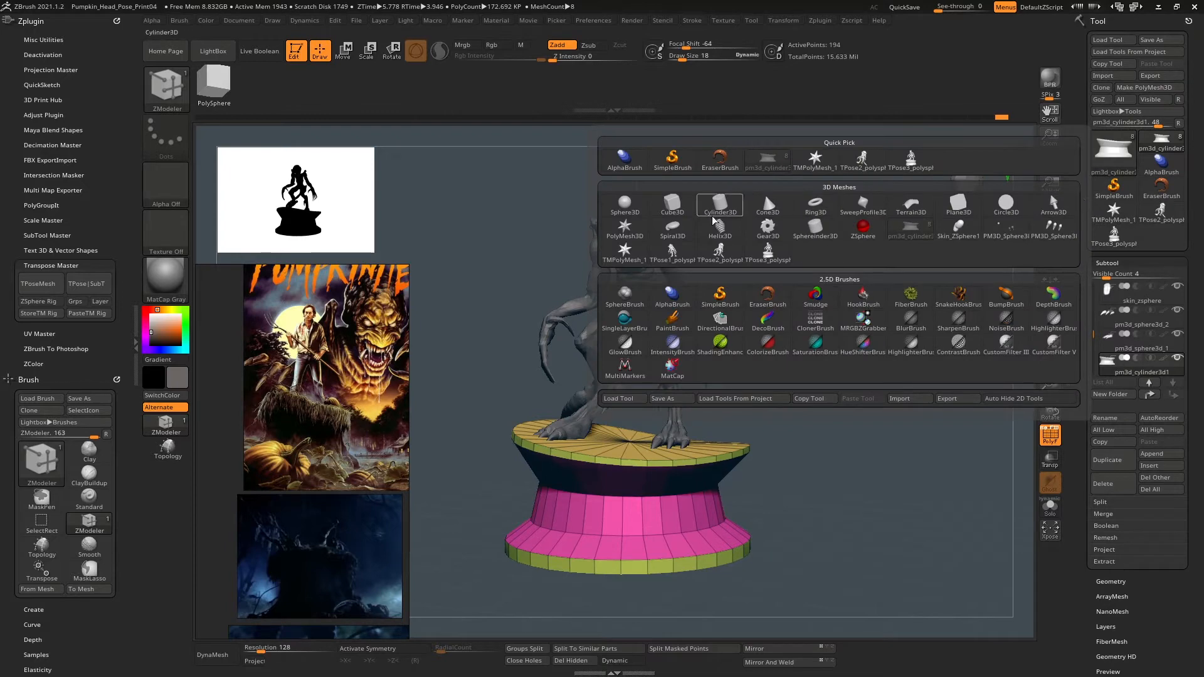
left_click(625, 207)
left_click_drag(852, 219, 847, 246)
left_click_drag(1197, 615, 1196, 301)
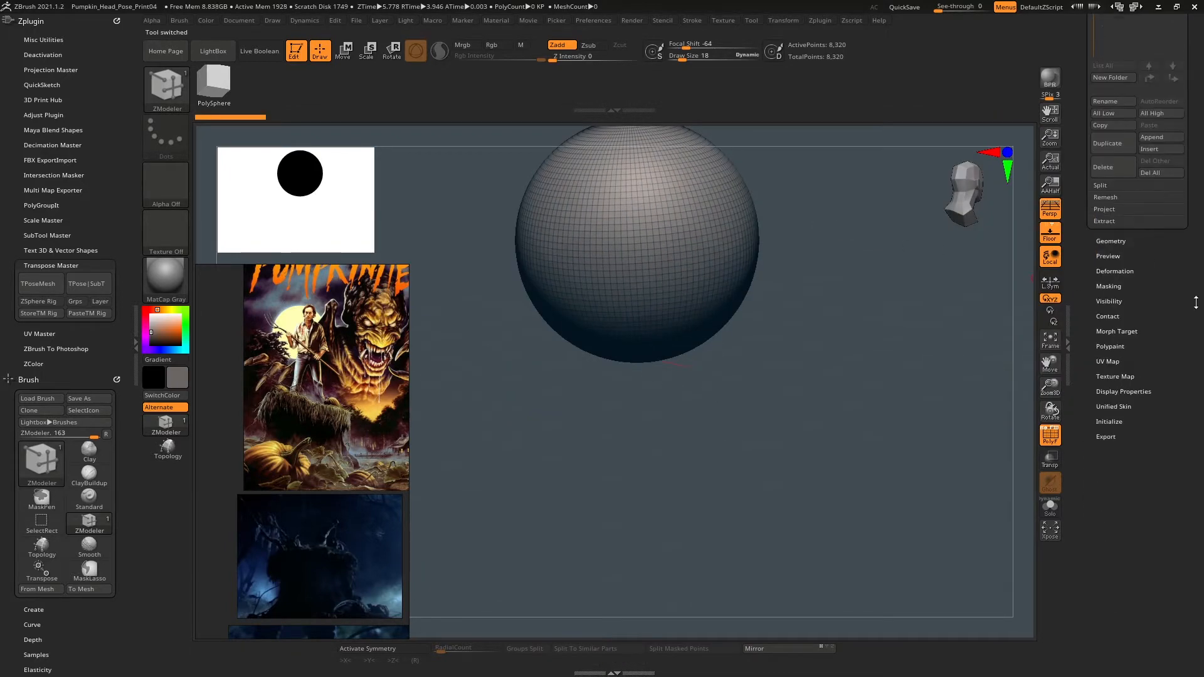
Reduce the sphere's resolution, trying a horizontal division of 8 before setting both HDivide and VDivide to 12.
left_click(1121, 419)
left_click_drag(1121, 416, 1121, 615)
left_click_drag(1110, 397, 1106, 397)
left_click(1107, 417)
type("8")
key("Return")
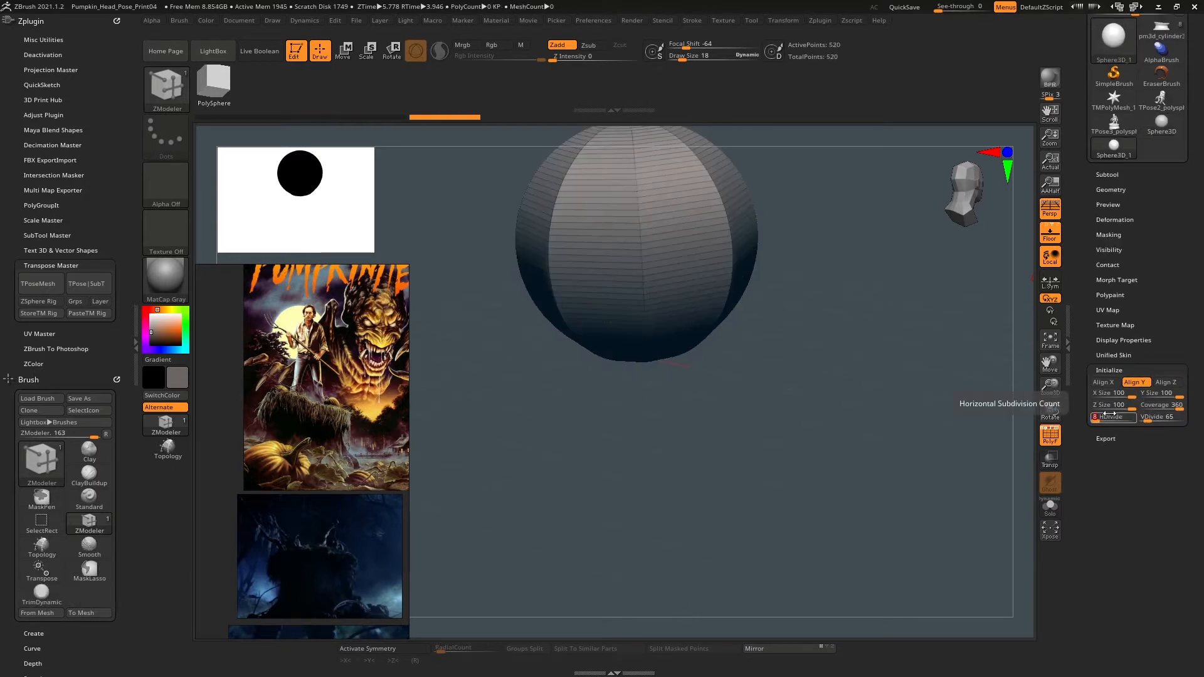
type("12")
key("Return")
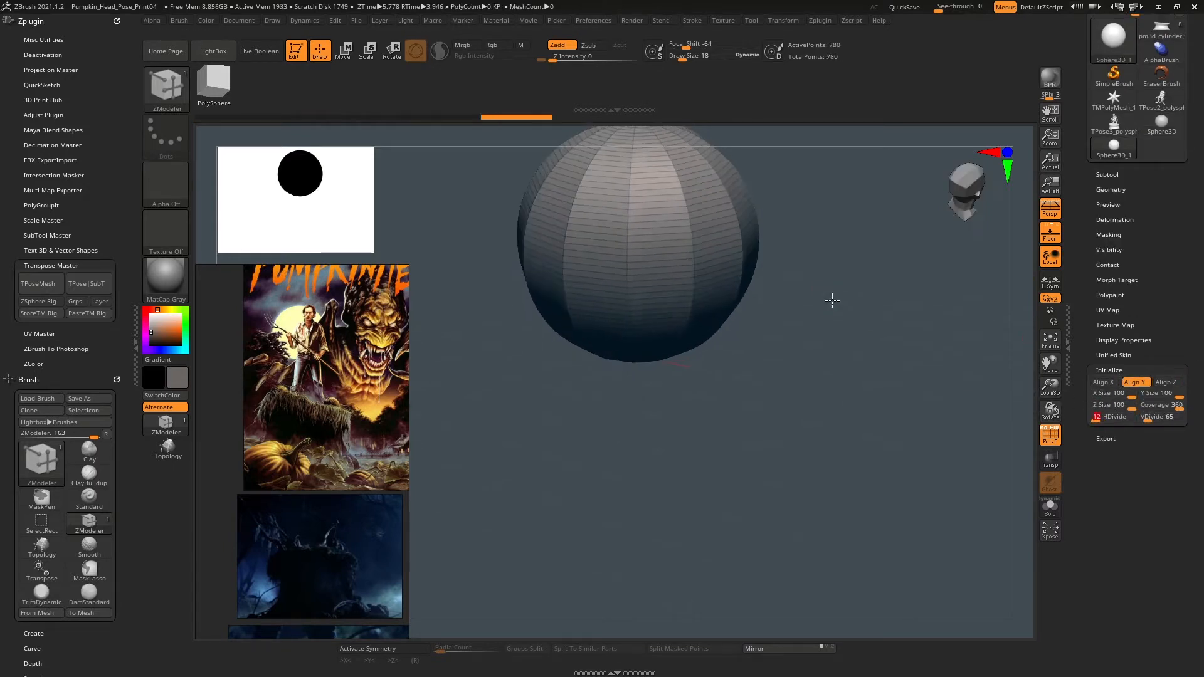
left_click_drag(814, 261, 834, 316, "alt")
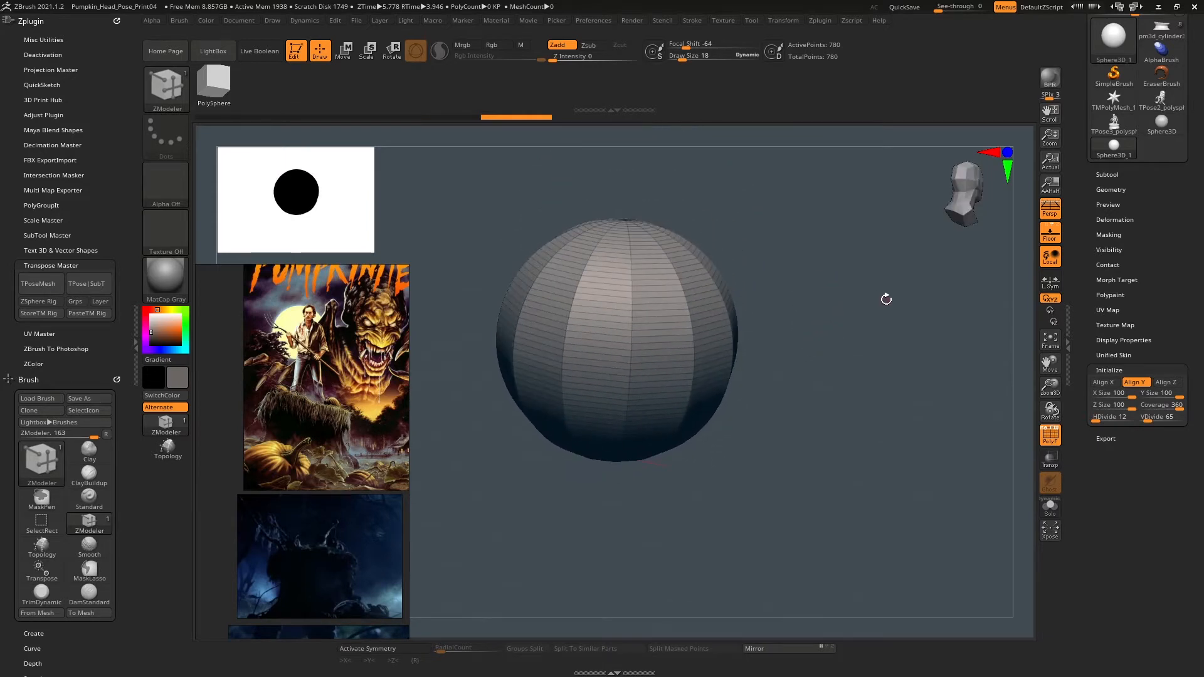
left_click(1149, 419)
type("12")
key("Return")
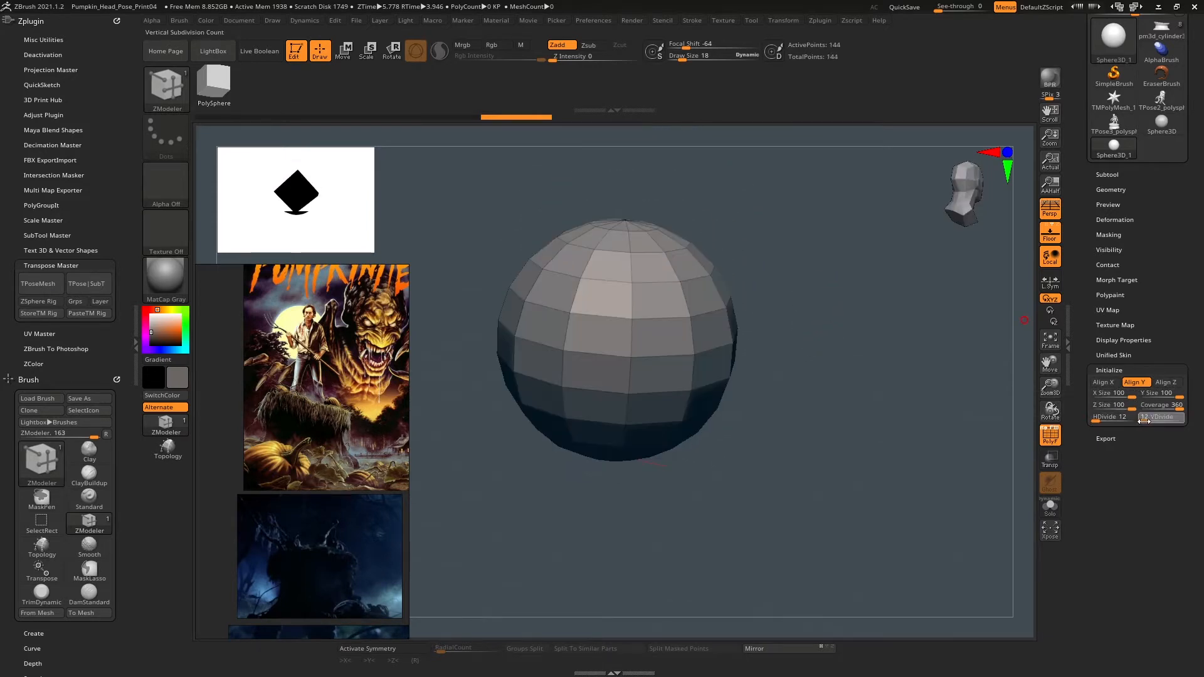
Compare the sphere with the pumpkin references, set HDivide to 16 and convert it to a PolyMesh3D.
left_click_drag(968, 401, 887, 352)
scroll(279, 448, "up", 4)
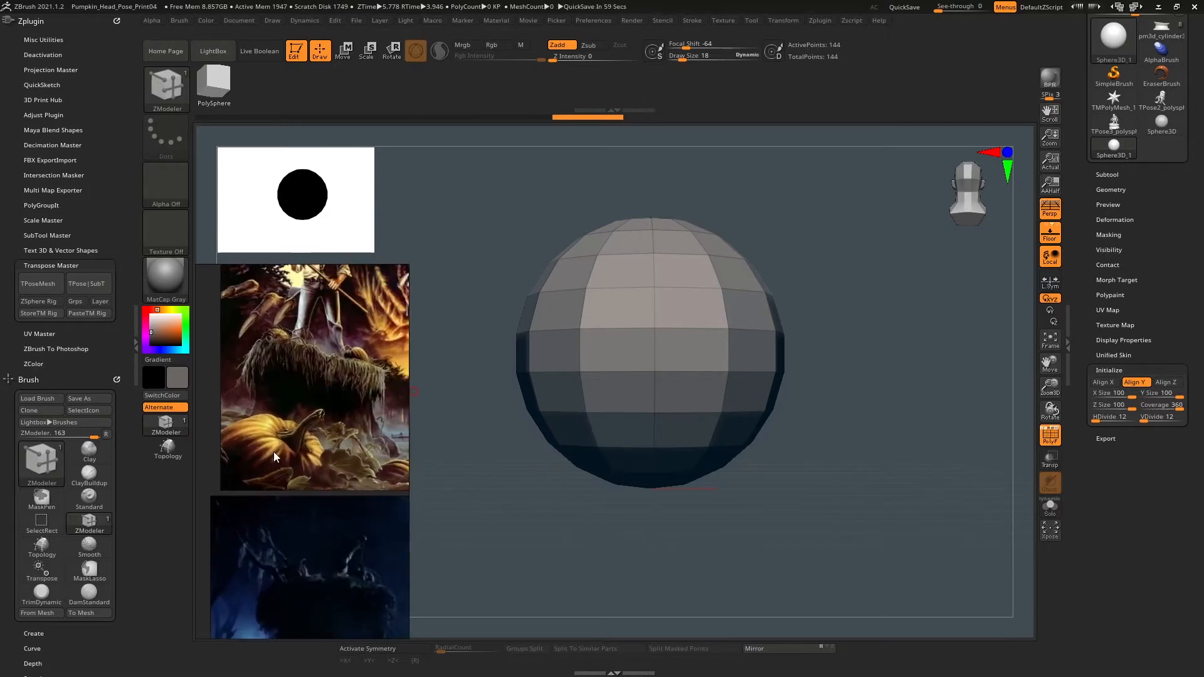
scroll(279, 447, "down", 3)
scroll(283, 536, "up", 3)
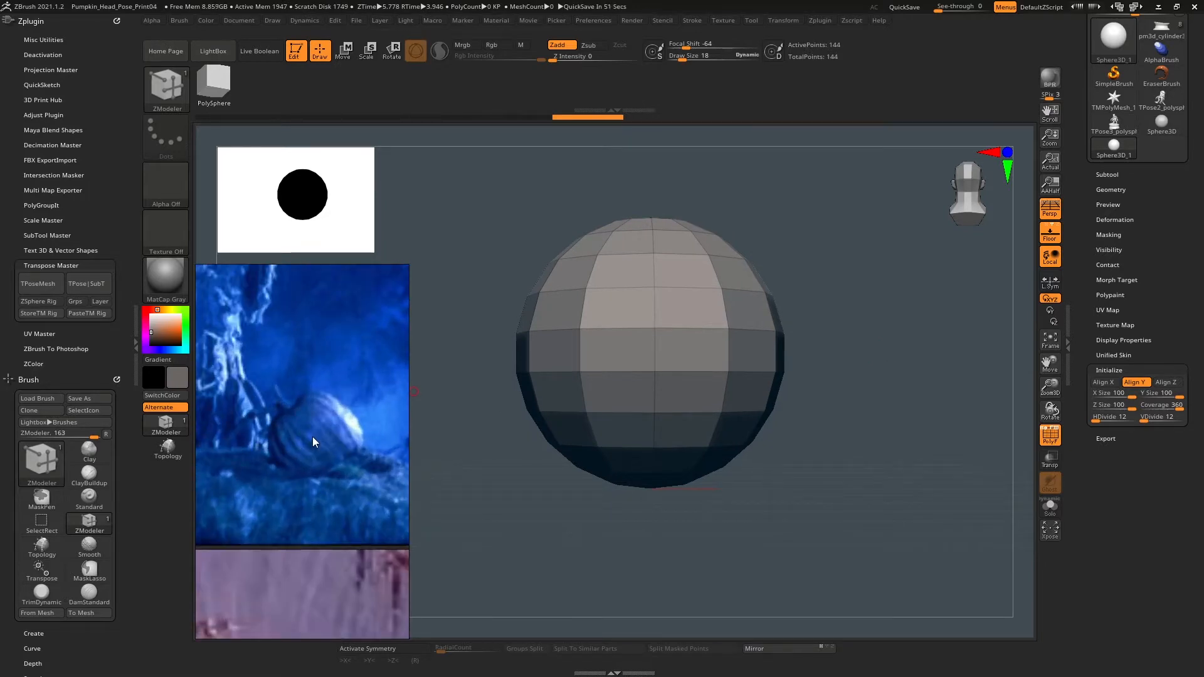
left_click_drag(916, 278, 889, 362)
type("16")
key("Return")
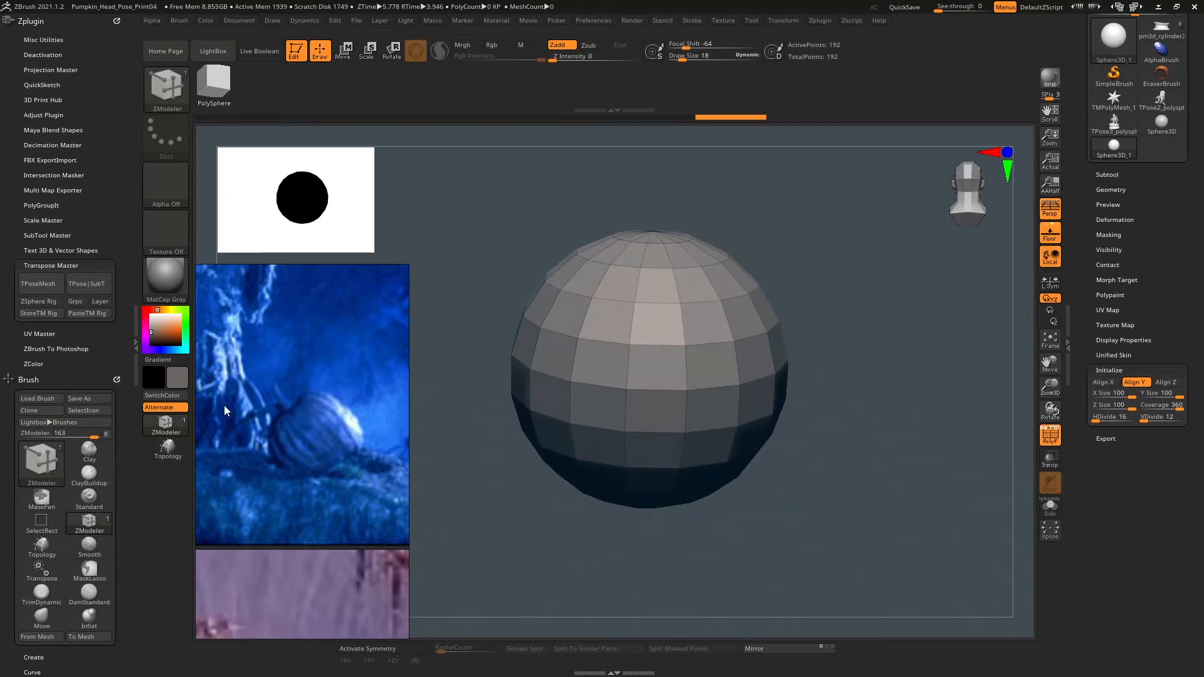
left_click_drag(1077, 195, 1094, 276)
left_click(1152, 89)
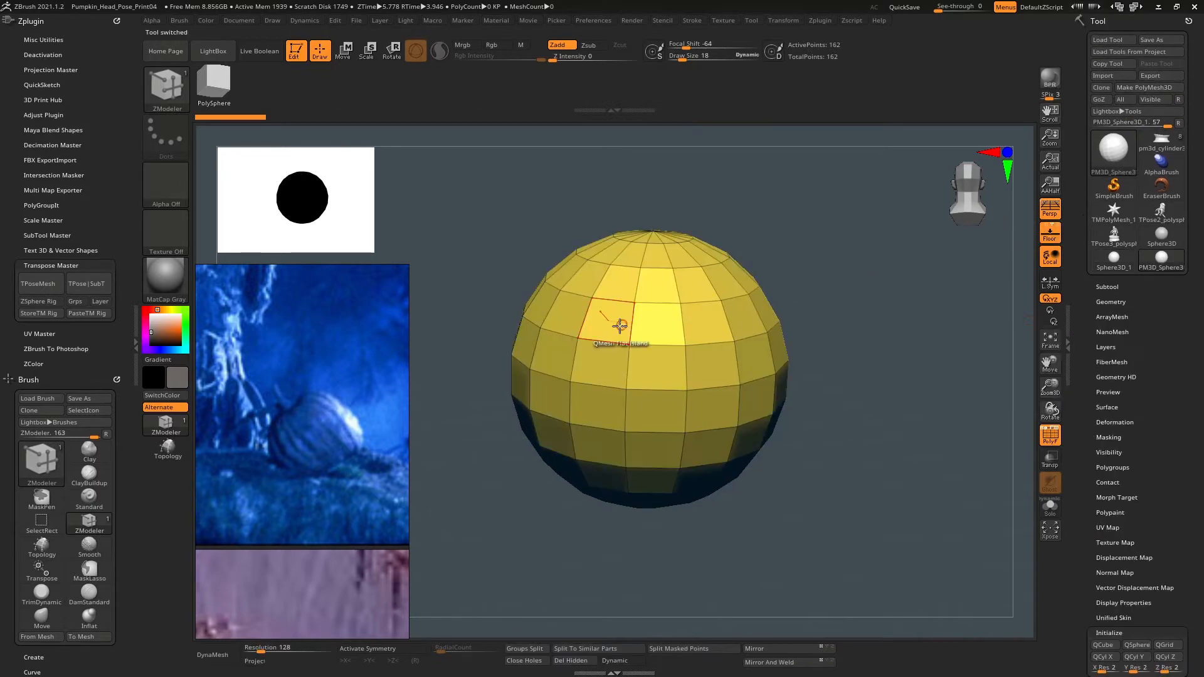
Try a ZModeler QMesh extrusion with the Polyloop target on the sphere's upper faces.
right_click(656, 276)
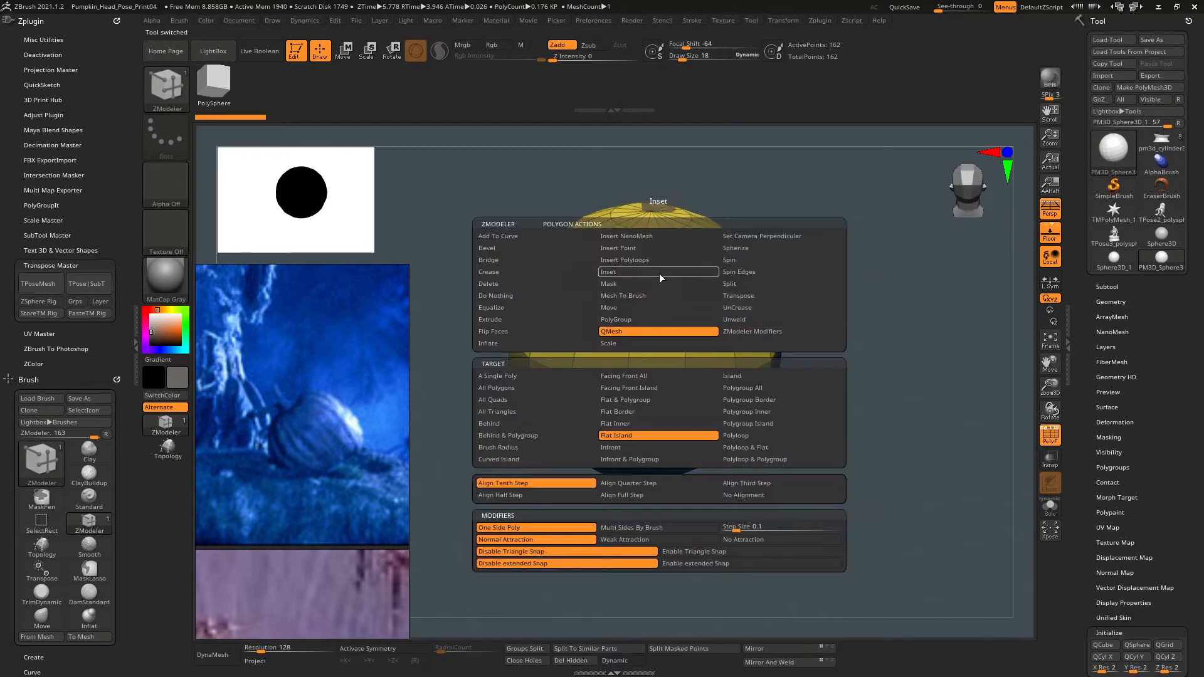
left_click(737, 437)
left_click_drag(646, 263, 663, 265)
key("ctrl+z")
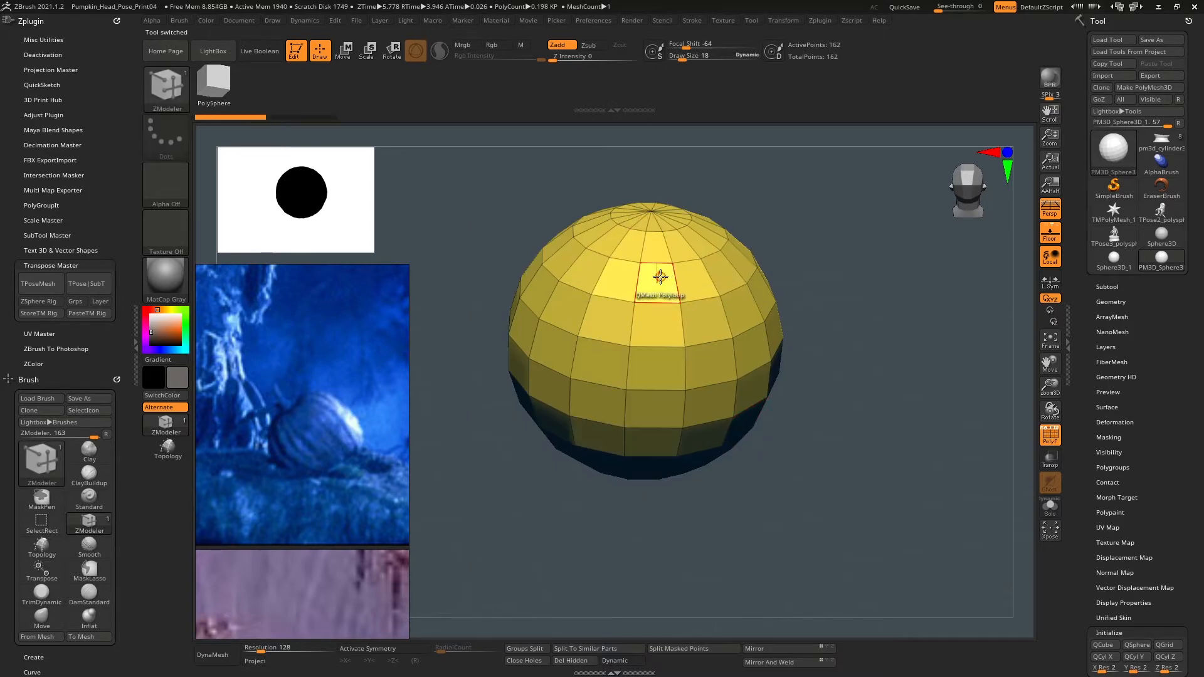
Turn off perspective, mask all but the sphere's top cap and move the cap down to flatten it.
right_click_drag(656, 285, 671, 218)
key("w")
left_click_drag(670, 344, 679, 354)
right_click_drag(691, 314, 715, 351)
left_click_drag(761, 192, 626, 263, "ctrl")
left_click(777, 200, "ctrl")
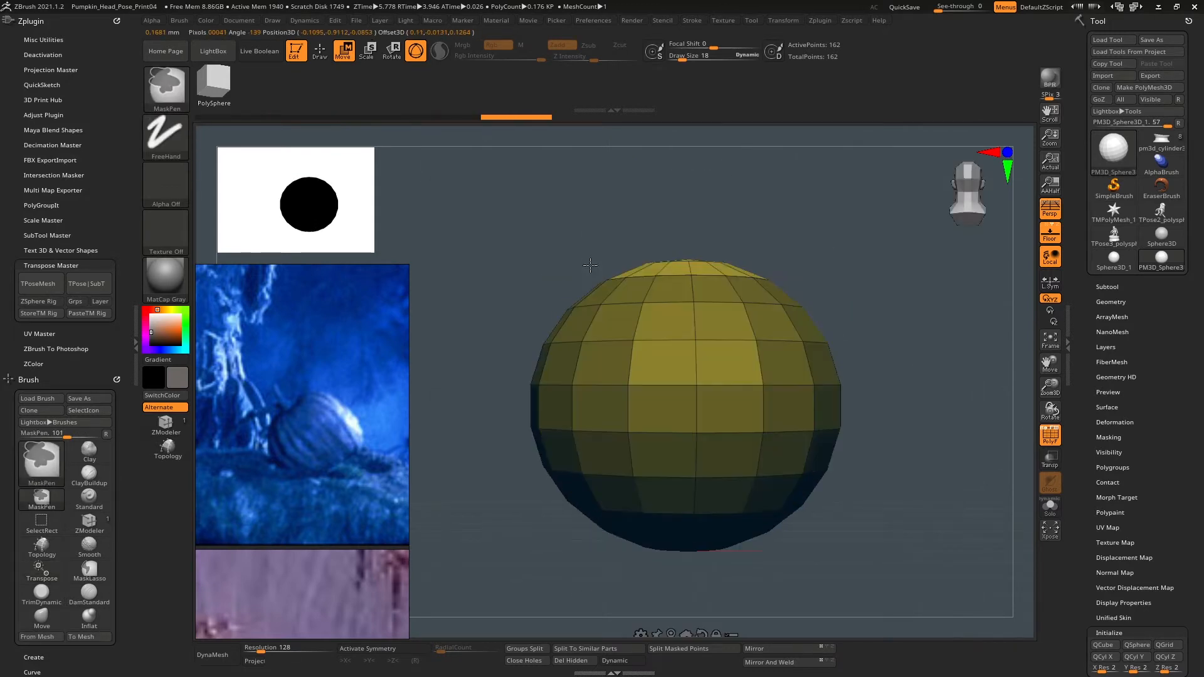
left_click(1050, 209)
left_click(841, 202, "ctrl")
left_click_drag(839, 203, 534, 271, "ctrl")
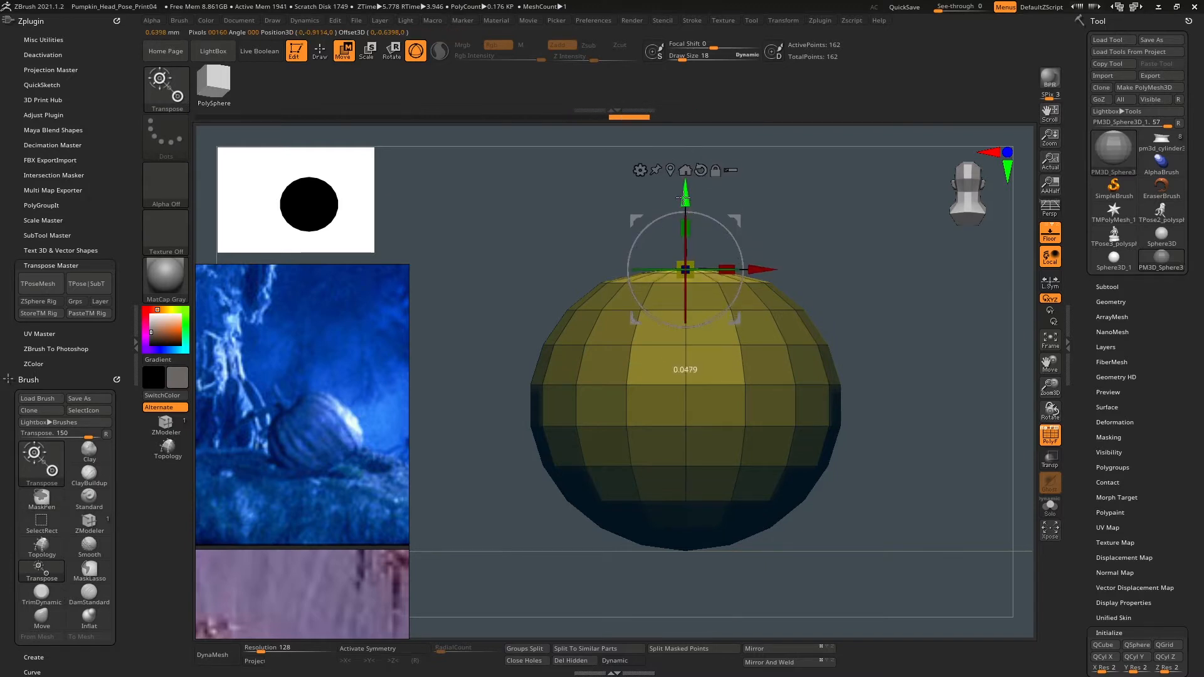
right_click_drag(690, 207, 721, 232)
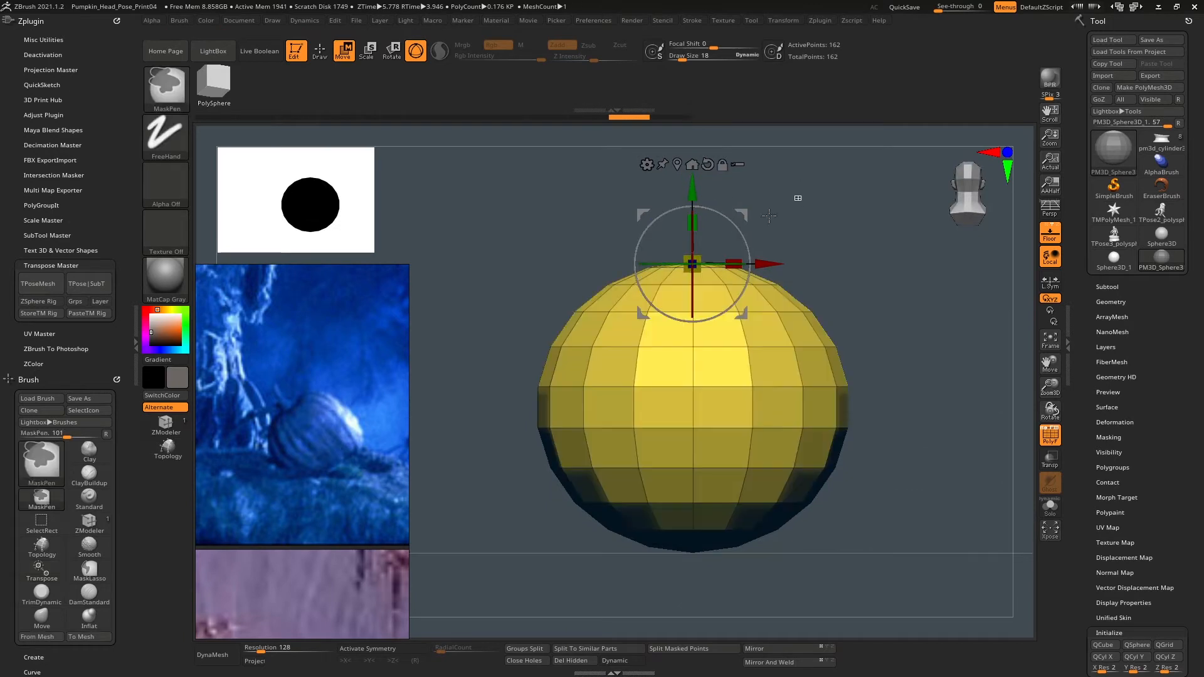
left_click_drag(707, 212, 690, 208)
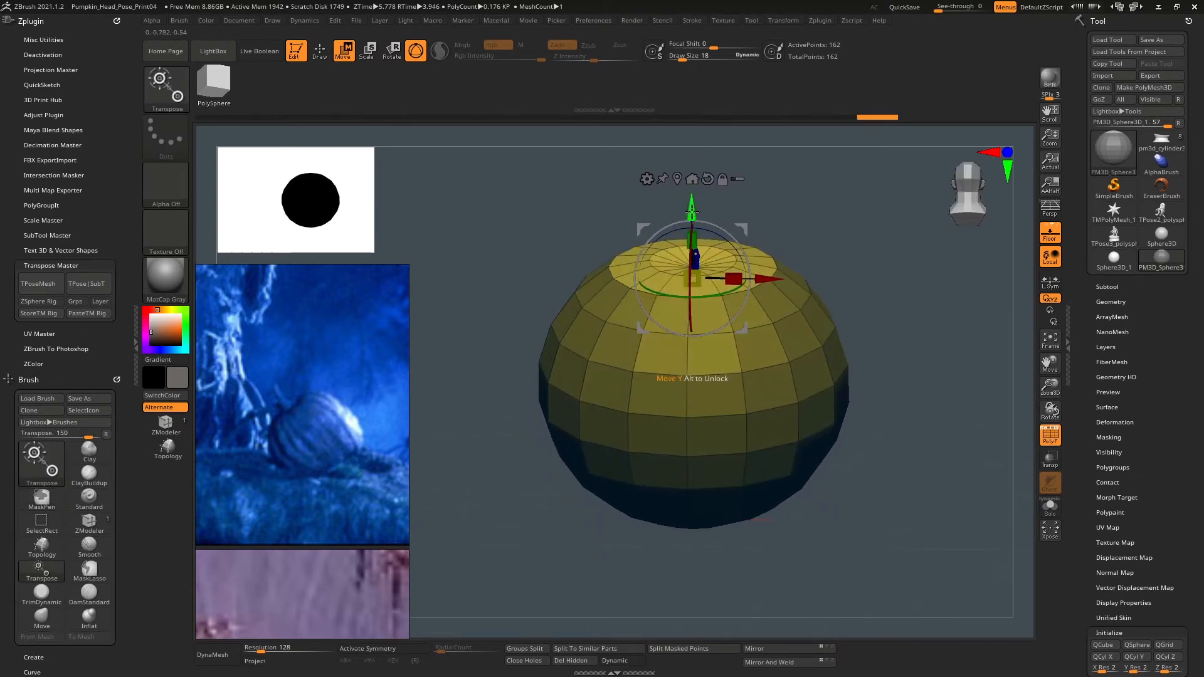
Mask all but the sphere's bottom cap, move the cap up to flatten the underside, and clear the mask.
left_click_drag(909, 369, 898, 265, "alt")
left_click_drag(663, 479, 678, 493, "ctrl")
left_click_drag(656, 465, 719, 426, "ctrl")
left_click(715, 470, "ctrl")
left_click(682, 409, "alt")
left_click(681, 309, "alt")
left_click(696, 333, "alt")
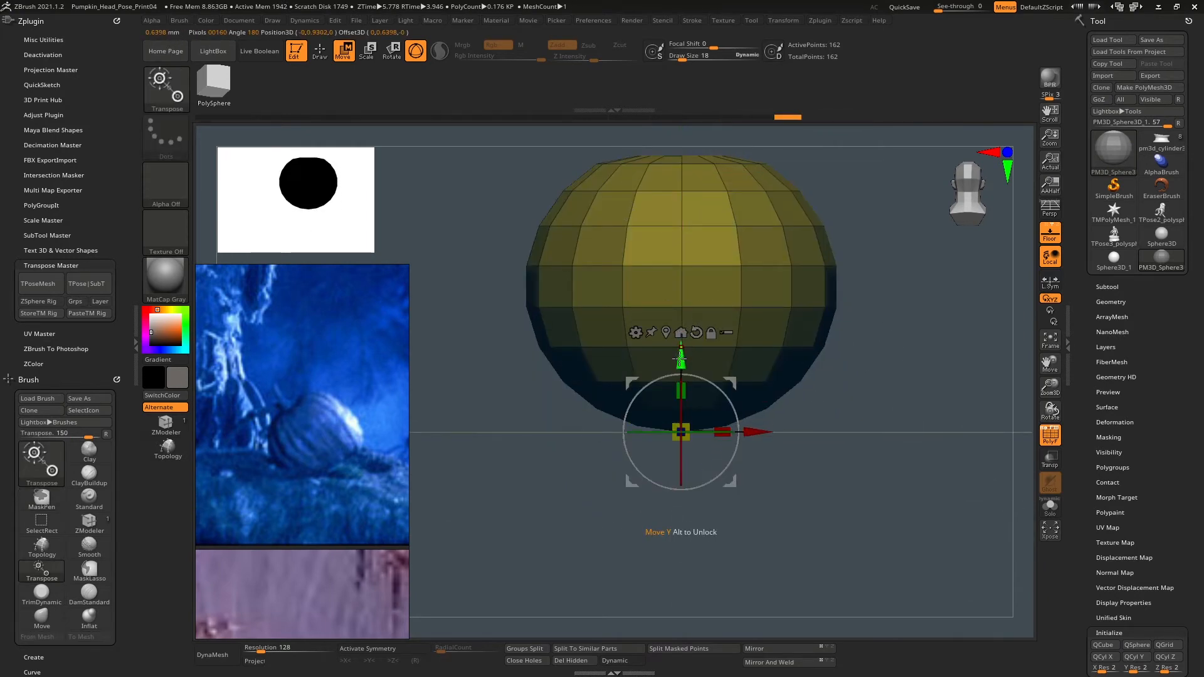
left_click_drag(682, 356, 682, 350)
mouse_move(530, 473)
left_mouse_down("ctrl")
mouse_move(754, 435)
mouse_move(773, 376)
left_mouse_up("ctrl")
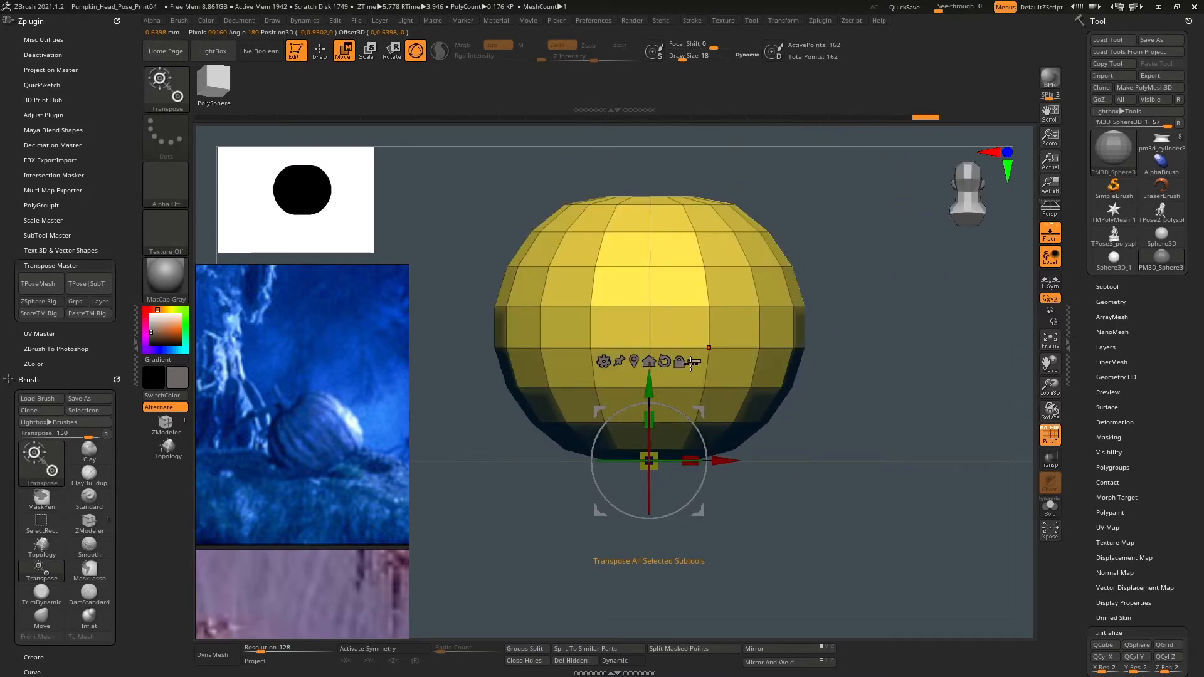
Return to Draw mode and subdivide the flattened sphere to level 3.
key("q")
mouse_move(893, 306)
left_mouse_down()
mouse_move(897, 333)
mouse_move(900, 321)
mouse_move(980, 312)
left_mouse_up()
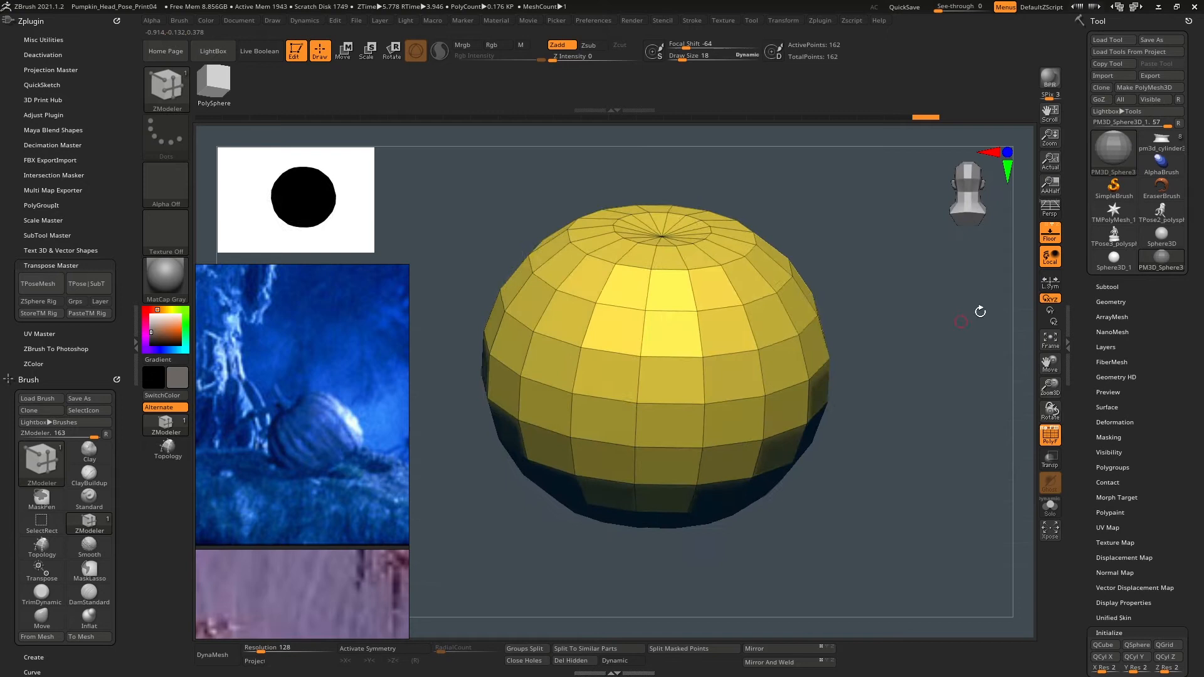
left_click(1111, 302)
left_click(1124, 394)
left_click(1111, 396)
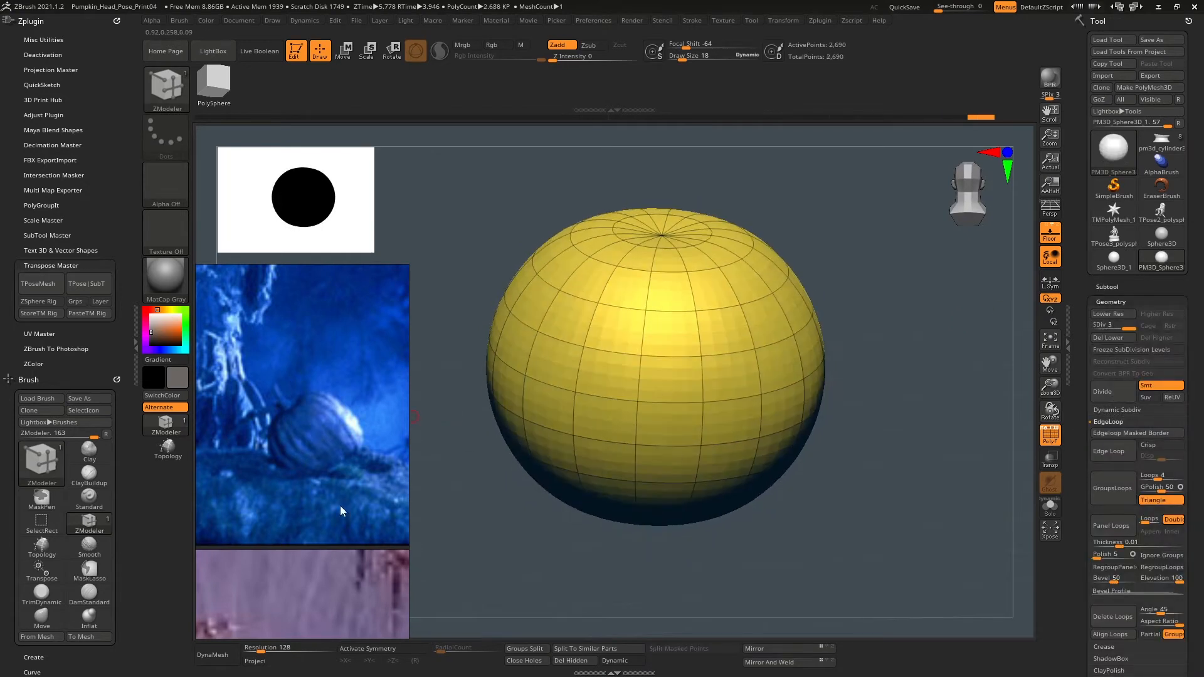
Activate radial symmetry around Y with a RadialCount of 12 and subdivide the sphere to level 4.
left_click(379, 651)
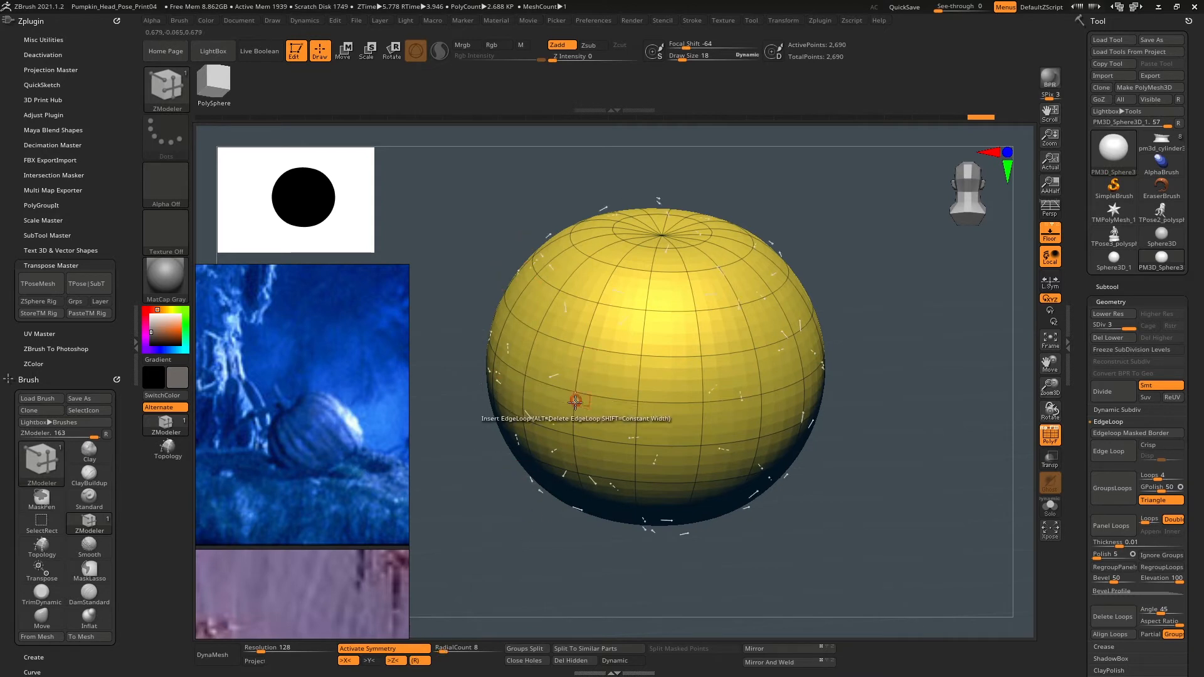
key("x")
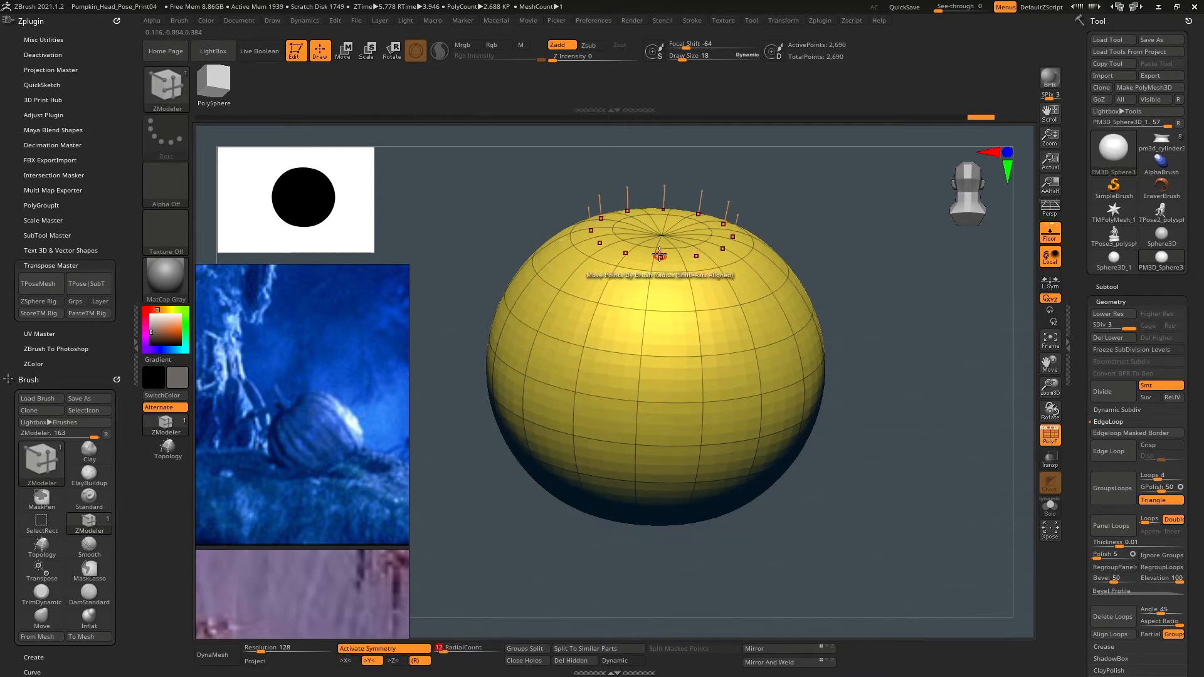
left_click(1103, 392)
right_click_drag(612, 278, 618, 308)
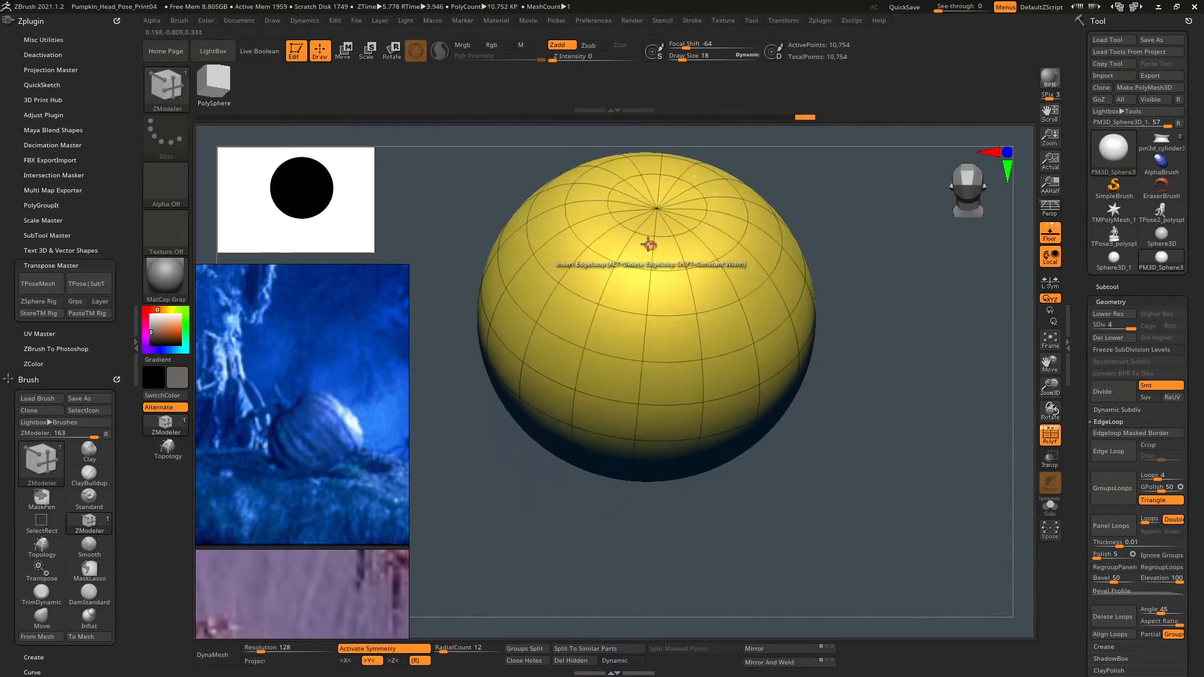
Sketch radial creases around the sphere's top with the ClayBuildup brush and hide the PolyFrame.
key("b")
key("c")
key("b")
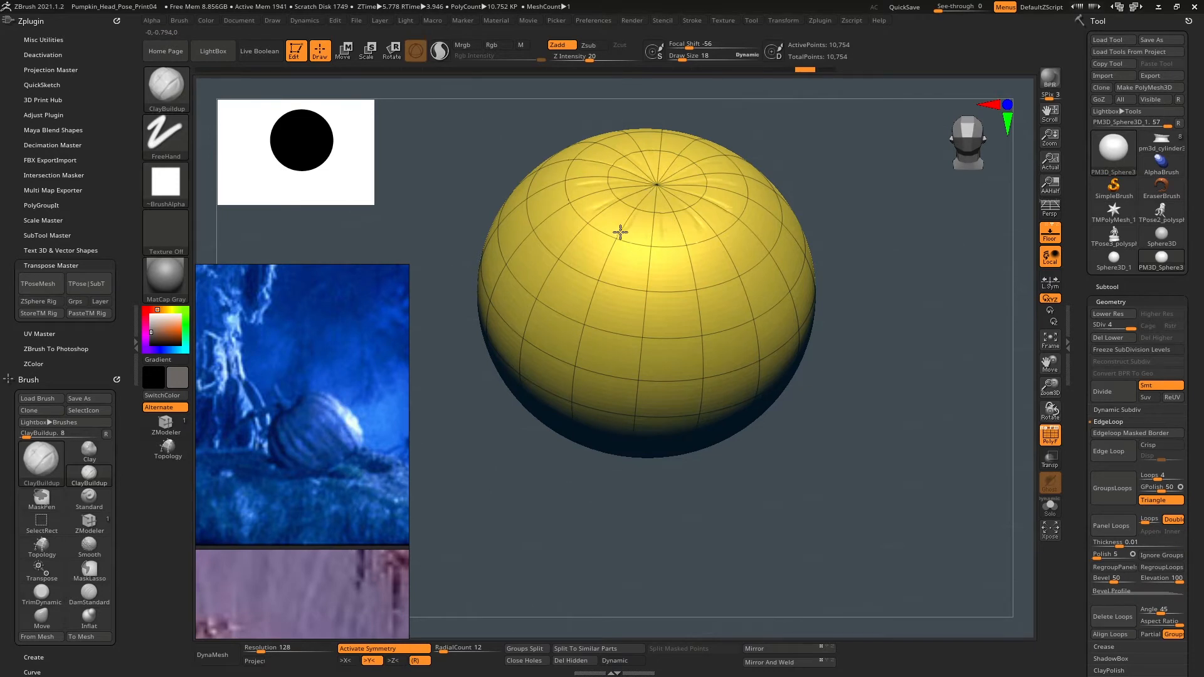
left_click(1048, 437)
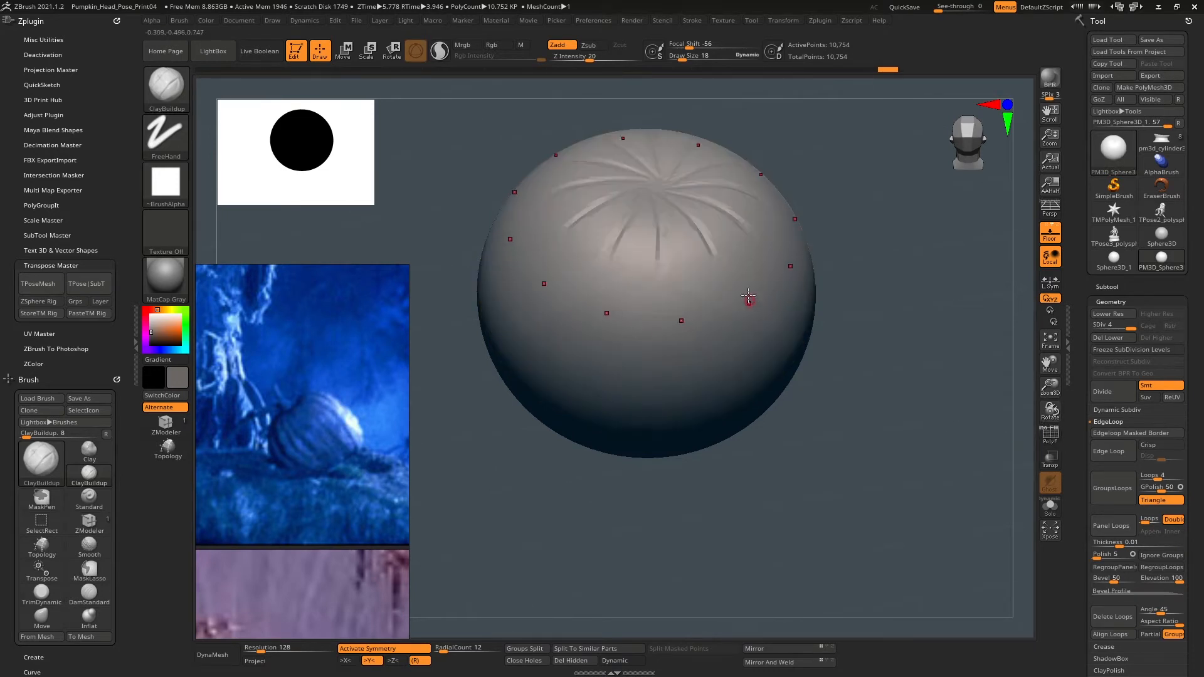
key("w")
key("q")
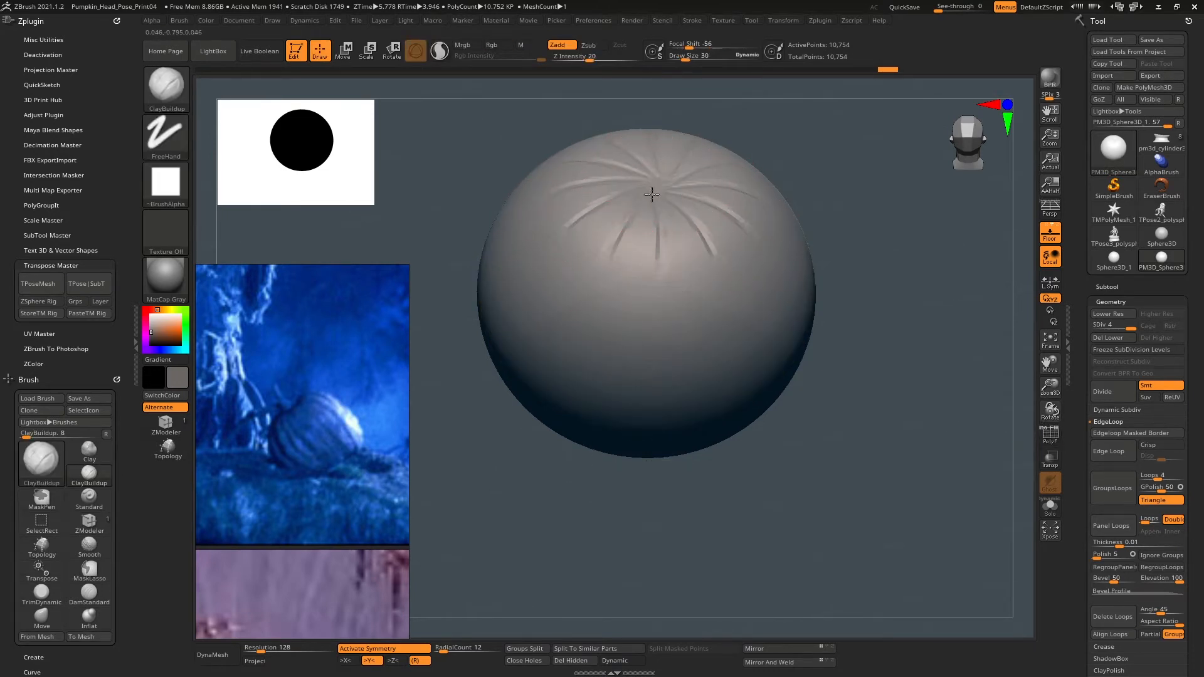
Sculpt the pumpkin's ribs from the top pole down the sides with ClayBuildup at Draw Size 30.
left_click_drag(652, 195, 593, 288)
mouse_move(614, 279)
right_mouse_down()
mouse_move(632, 186)
mouse_move(694, 263)
mouse_move(714, 135)
right_mouse_up()
left_click_drag(688, 324, 699, 341)
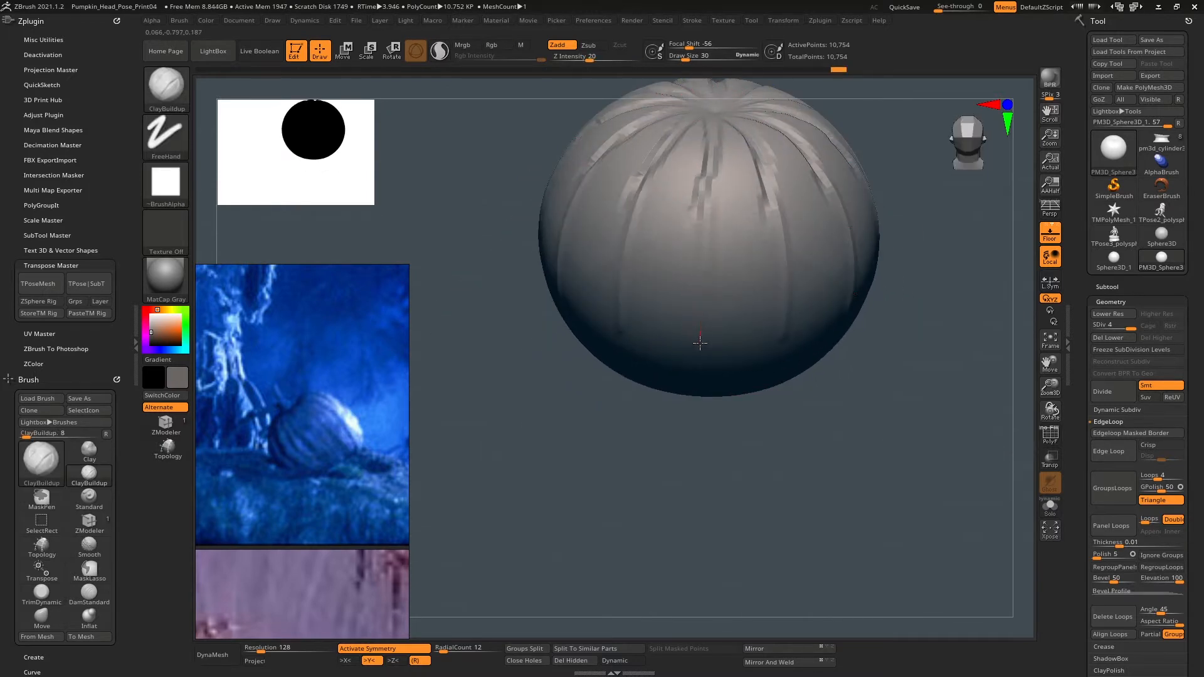
mouse_move(716, 332)
right_mouse_down()
mouse_move(699, 266)
mouse_move(707, 205)
right_mouse_up()
key("ctrl+z")
mouse_move(690, 358)
right_mouse_down()
mouse_move(706, 321)
mouse_move(698, 190)
right_mouse_up()
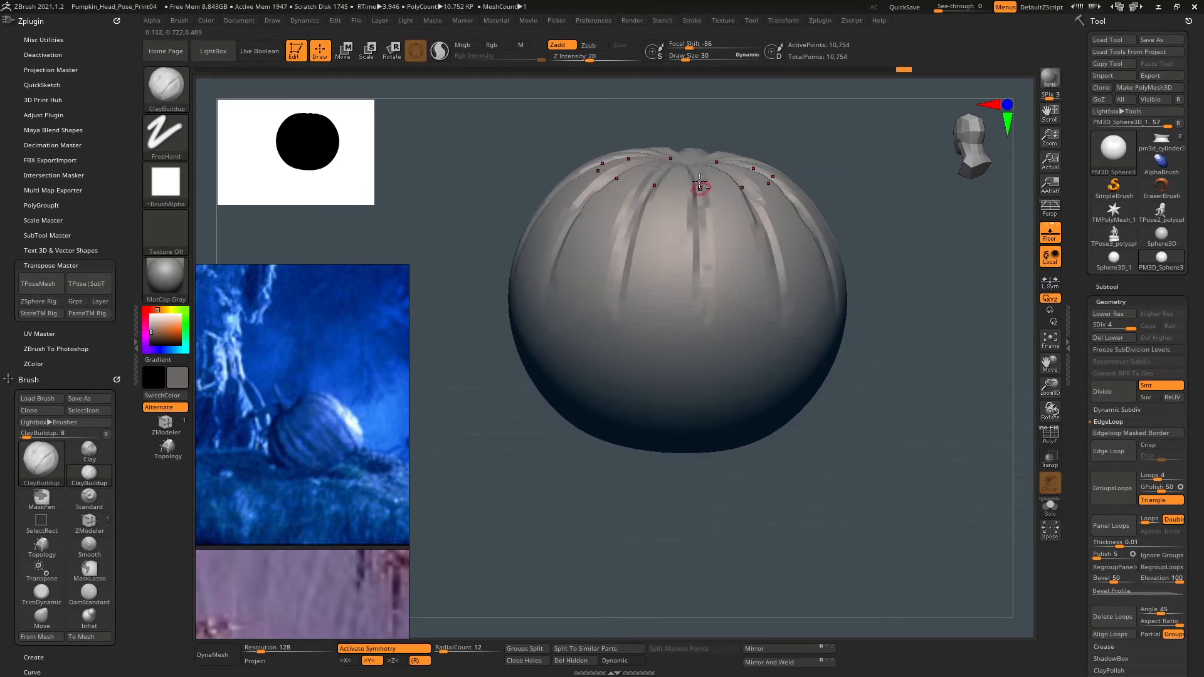
Show the PolyFrame and extend the ClayBuildup rib strokes along the topology to the pumpkin's underside.
left_click(1051, 436)
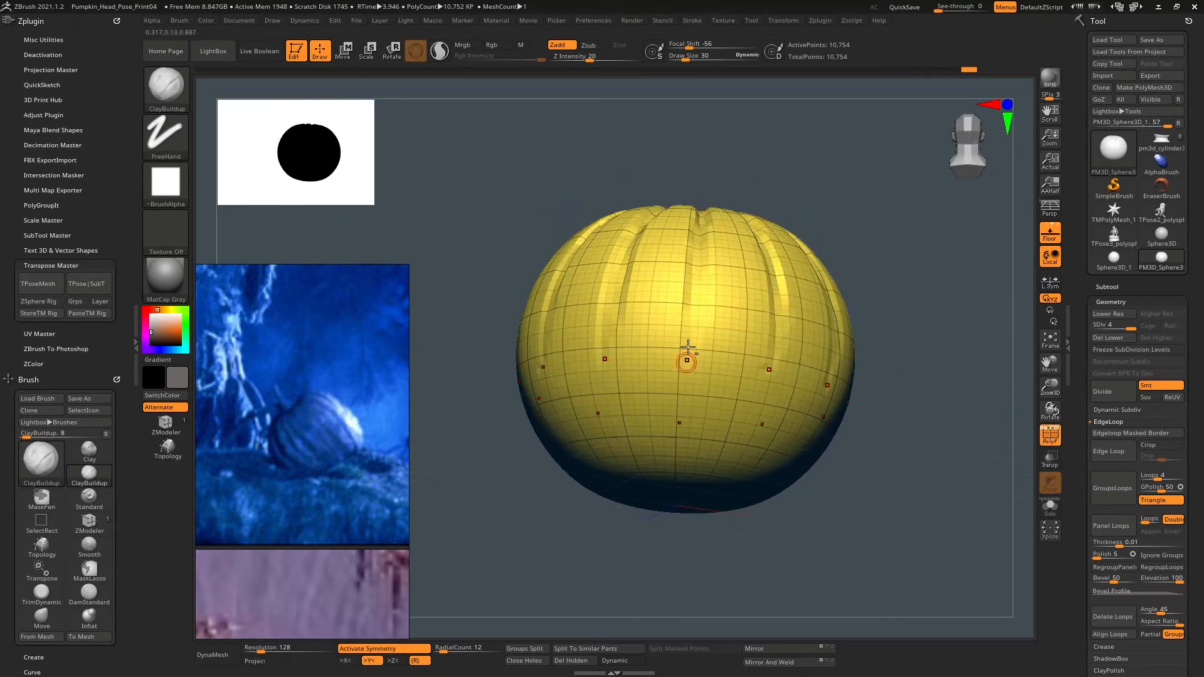
right_click_drag(694, 394, 693, 301)
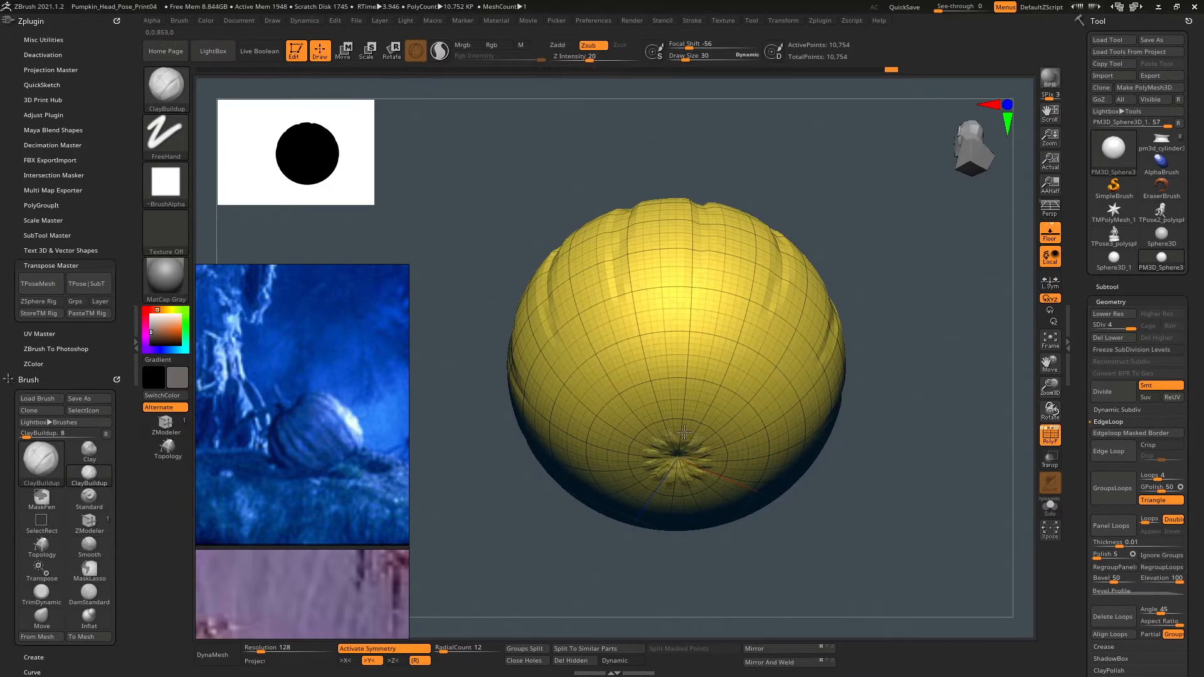
right_click_drag(698, 218, 698, 145)
left_click_drag(682, 347, 682, 372)
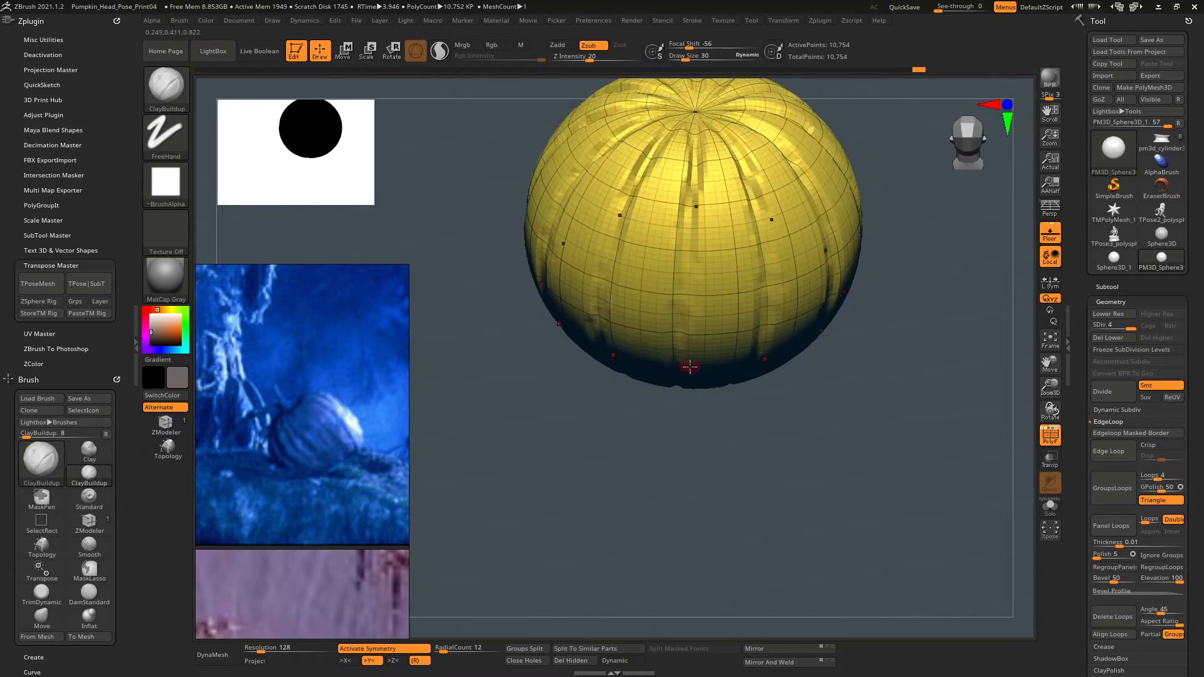
mouse_move(689, 368)
right_mouse_down()
mouse_move(719, 274)
mouse_move(711, 132)
right_mouse_up()
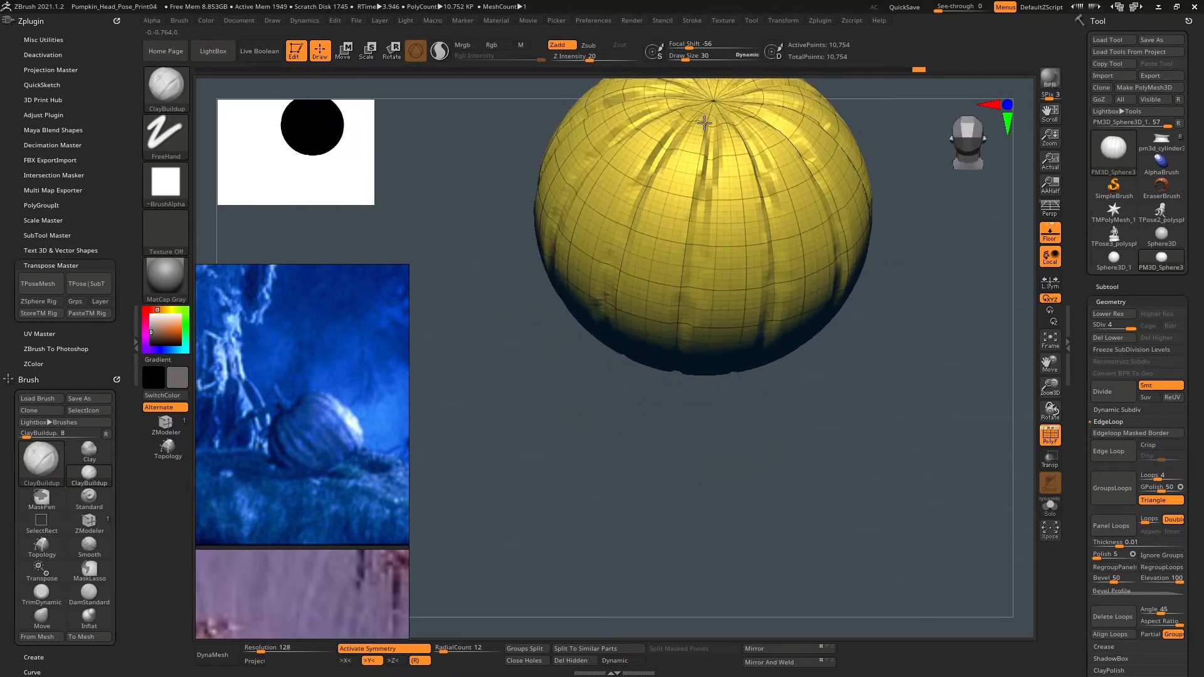
Deepen the grooves between the ribs from the top pole down to the base with ClayBuildup.
left_click_drag(718, 121, 679, 337)
right_click_drag(680, 336, 707, 220)
left_click_drag(707, 216, 701, 323)
right_click_drag(705, 251, 710, 163)
left_click_drag(707, 427, 717, 314)
mouse_move(710, 401)
left_mouse_down()
mouse_move(712, 301)
mouse_move(728, 313)
left_mouse_up()
left_click_drag(711, 421, 740, 339)
Assign the whole pumpkin to one polygroup and smooth the rib strokes along the sides.
key("ctrl+w")
right_click_drag(747, 314, 753, 401)
right_click_drag(753, 402, 935, 364, "ctrl")
right_click_drag(714, 282, 719, 338)
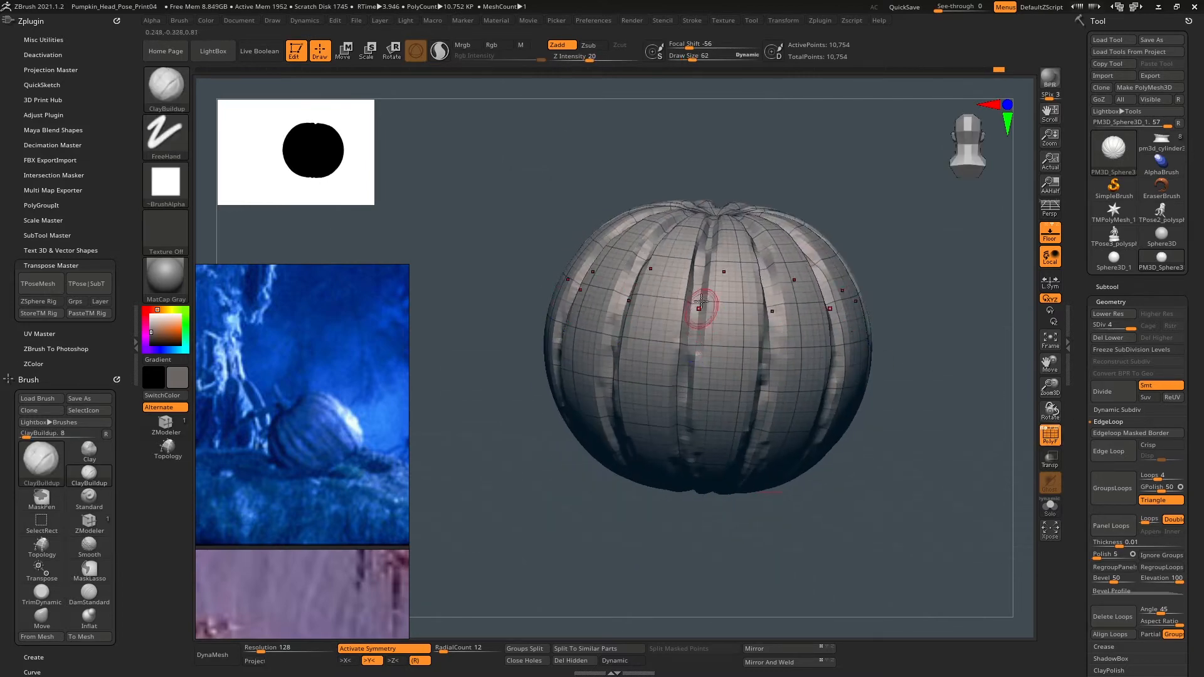
left_click_drag(701, 301, 689, 407, "shift")
mouse_move(703, 389)
right_mouse_down()
mouse_move(765, 370)
mouse_move(835, 314)
right_mouse_up()
mouse_move(834, 314)
right_mouse_down("shift")
mouse_move(855, 335)
mouse_move(847, 347)
right_mouse_up("shift")
key("f")
Carve the grooves deeper around the pumpkin's top with ClayBuildup in subtract mode.
right_click_drag(694, 290, 721, 243, "alt")
left_click_drag(657, 234, 637, 284, "alt")
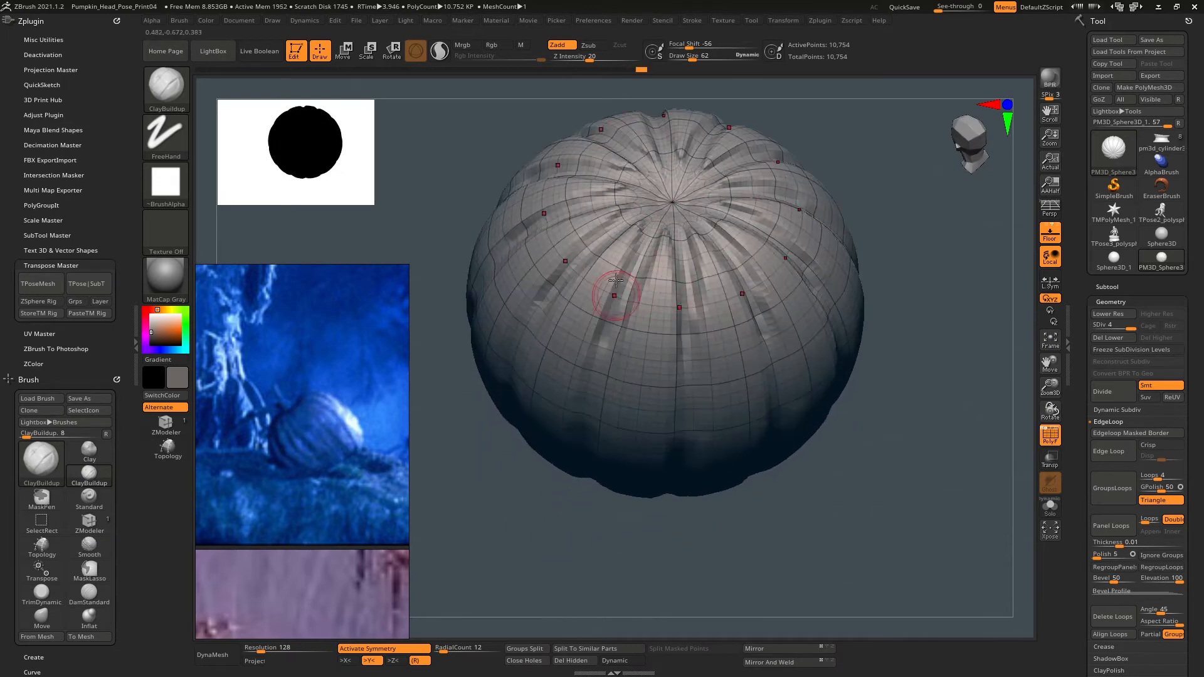
mouse_move(660, 215)
left_mouse_down("alt")
mouse_move(607, 320)
mouse_move(656, 229)
left_mouse_up("alt")
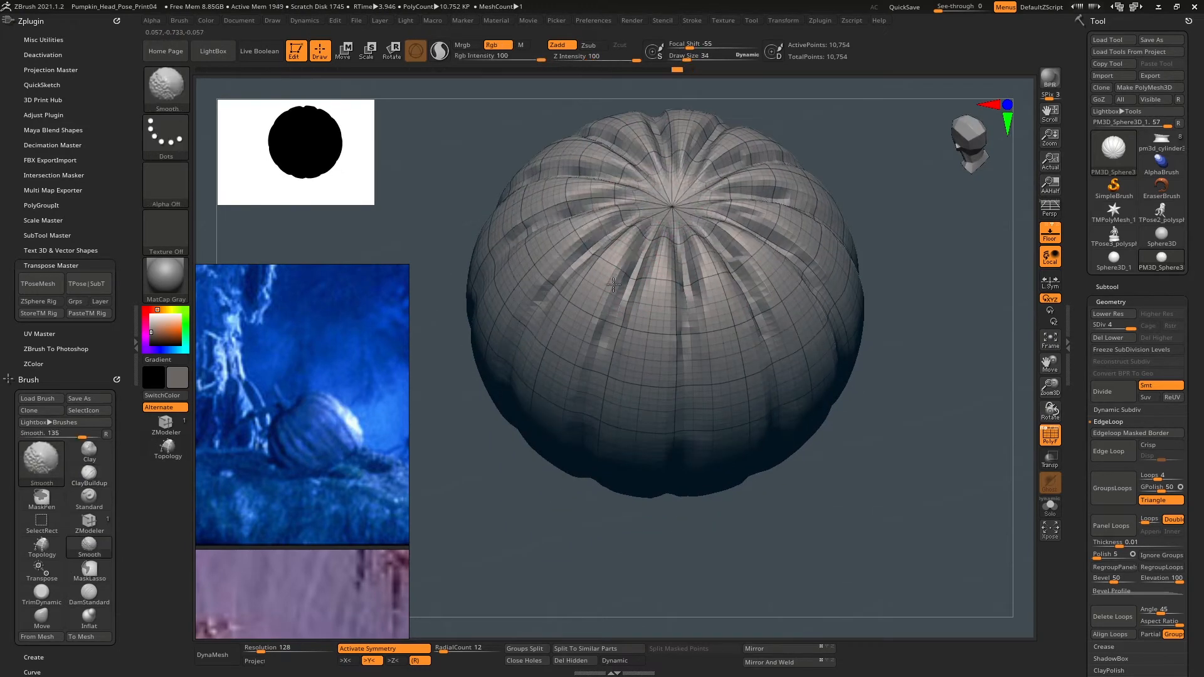
Hide the PolyFrame and subdivide the pumpkin to level 5.
key("shift+f")
right_click_drag(608, 251, 663, 230)
key("ctrl+d")
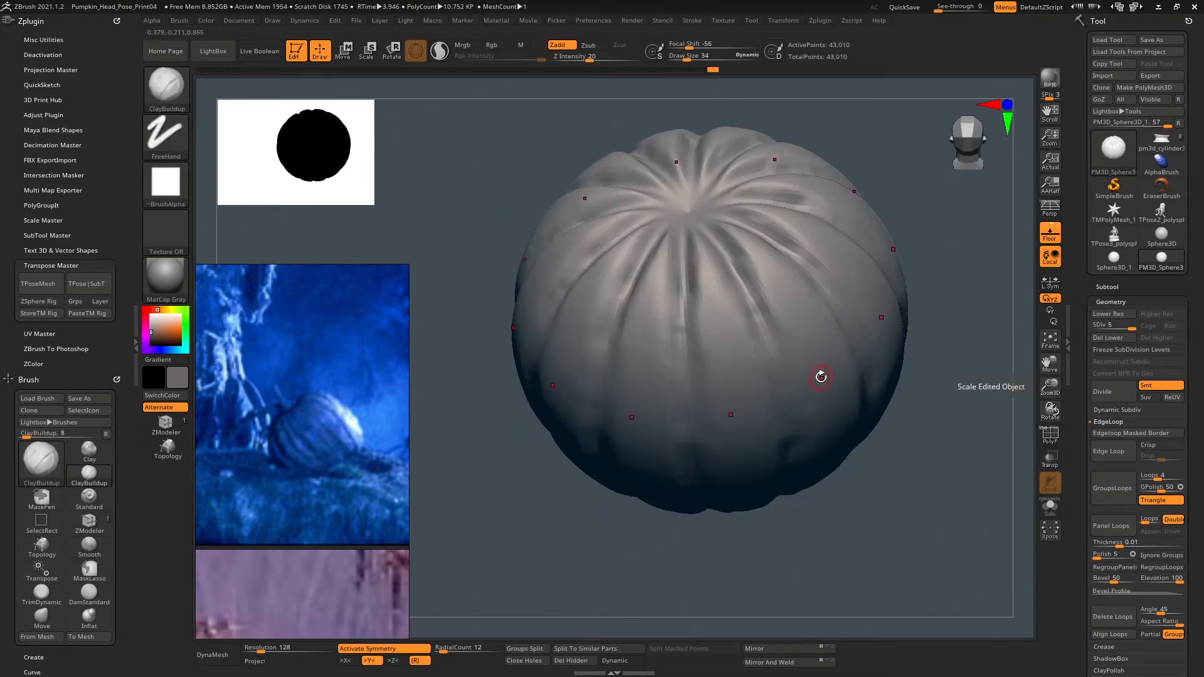
Add streaky ClayBuildup strokes along the ribs and carve between them, using Draw Size 54 on the sides.
right_click_drag(820, 374, 677, 219)
left_click_drag(672, 159, 677, 253)
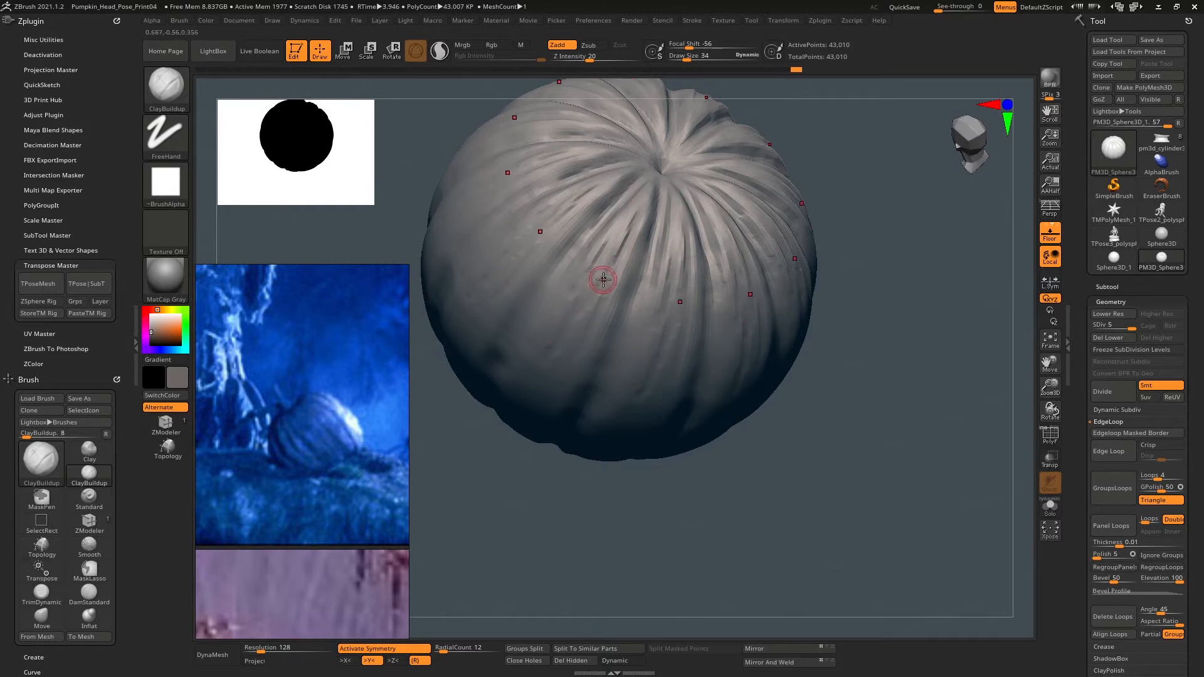
right_click_drag(661, 293, 666, 188)
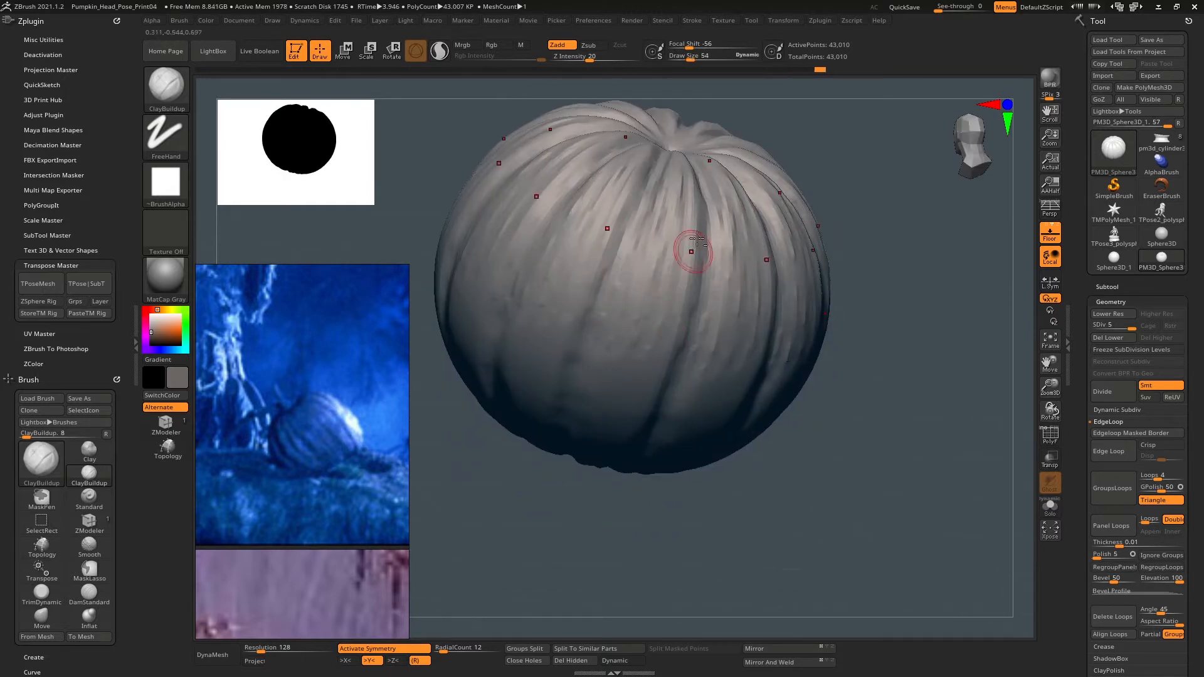
left_click_drag(697, 239, 689, 292, "alt")
mouse_move(681, 351)
right_mouse_down()
mouse_move(678, 298)
mouse_move(689, 320)
right_mouse_up()
left_click_drag(695, 282, 707, 213)
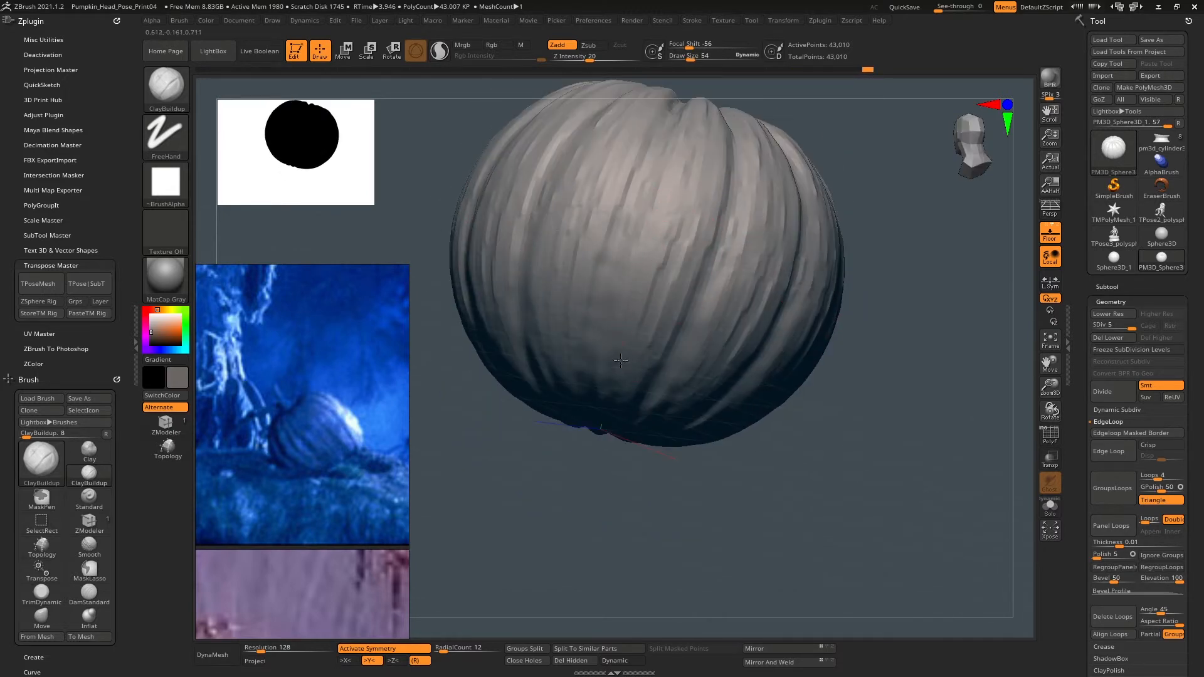
Turn off the floor grid and sculpt the ribs on the pumpkin's underside with ClayBuildup.
left_click(1053, 242)
right_click_drag(725, 351, 728, 251)
mouse_move(728, 253)
left_mouse_down()
mouse_move(647, 350)
mouse_move(721, 255)
left_mouse_up()
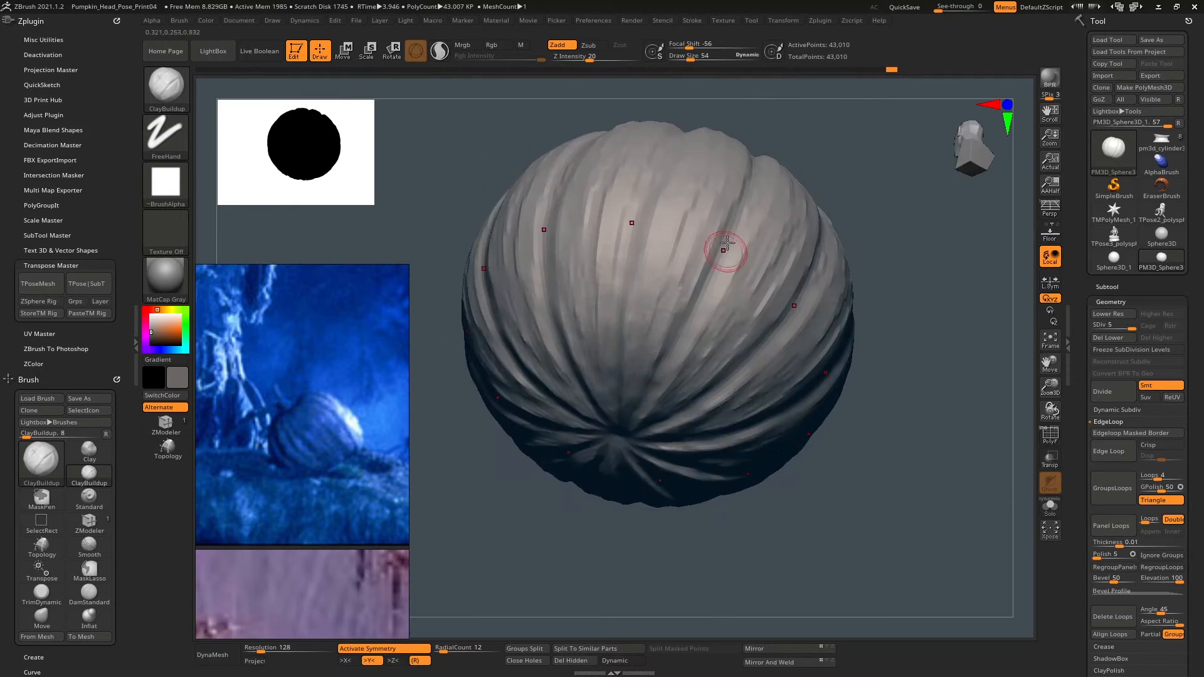
Cut sharp creases along the rib grooves on the underside and sides with the DamStandard brush.
key("b")
key("d")
key("s")
mouse_move(623, 426)
left_mouse_down()
mouse_move(720, 263)
mouse_move(742, 179)
left_mouse_up()
mouse_move(743, 176)
right_mouse_down()
mouse_move(743, 213)
mouse_move(718, 268)
right_mouse_up()
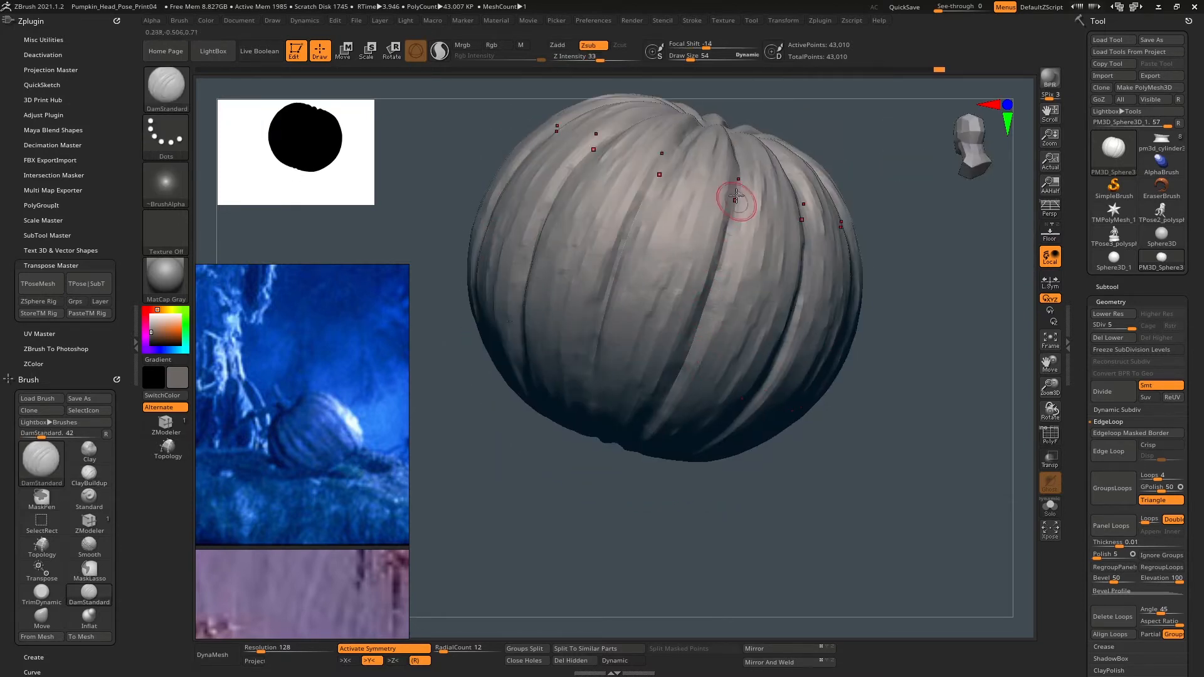
left_click_drag(736, 196, 710, 279)
Sharpen the grooves converging at the pumpkin's top pole with DamStandard.
mouse_move(710, 279)
right_mouse_down()
mouse_move(715, 207)
mouse_move(687, 195)
right_mouse_up()
mouse_move(687, 197)
left_mouse_down()
mouse_move(691, 302)
mouse_move(677, 342)
mouse_move(695, 232)
left_mouse_up()
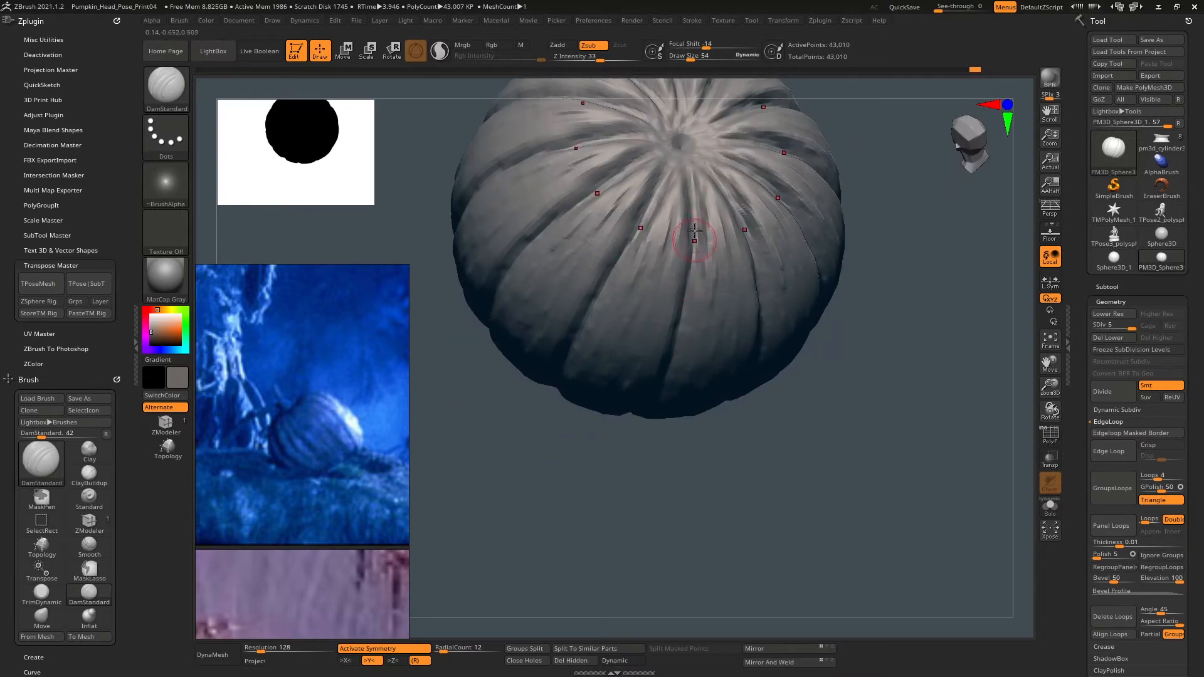
right_click_drag(696, 231, 704, 279)
left_click_drag(695, 207, 683, 276)
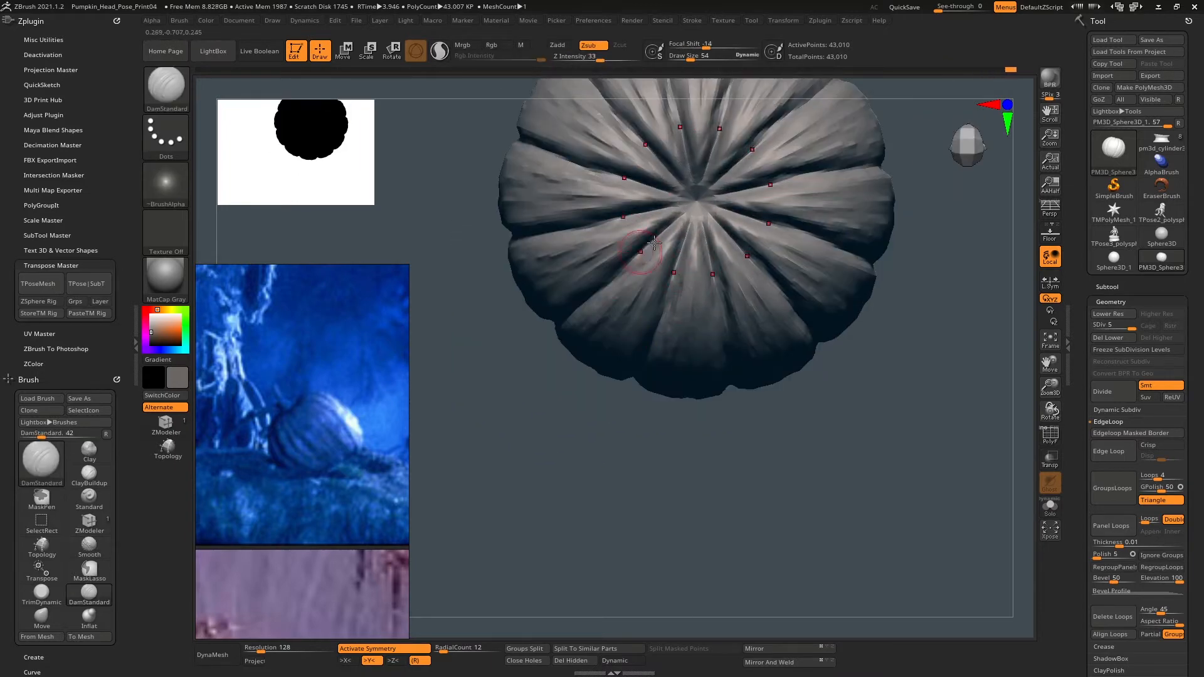
Cut the grooves converging at the bottom pole with DamStandard and check the whole pumpkin's shape.
mouse_move(626, 258)
right_mouse_down()
mouse_move(686, 210)
mouse_move(780, 363)
mouse_move(724, 372)
right_mouse_up()
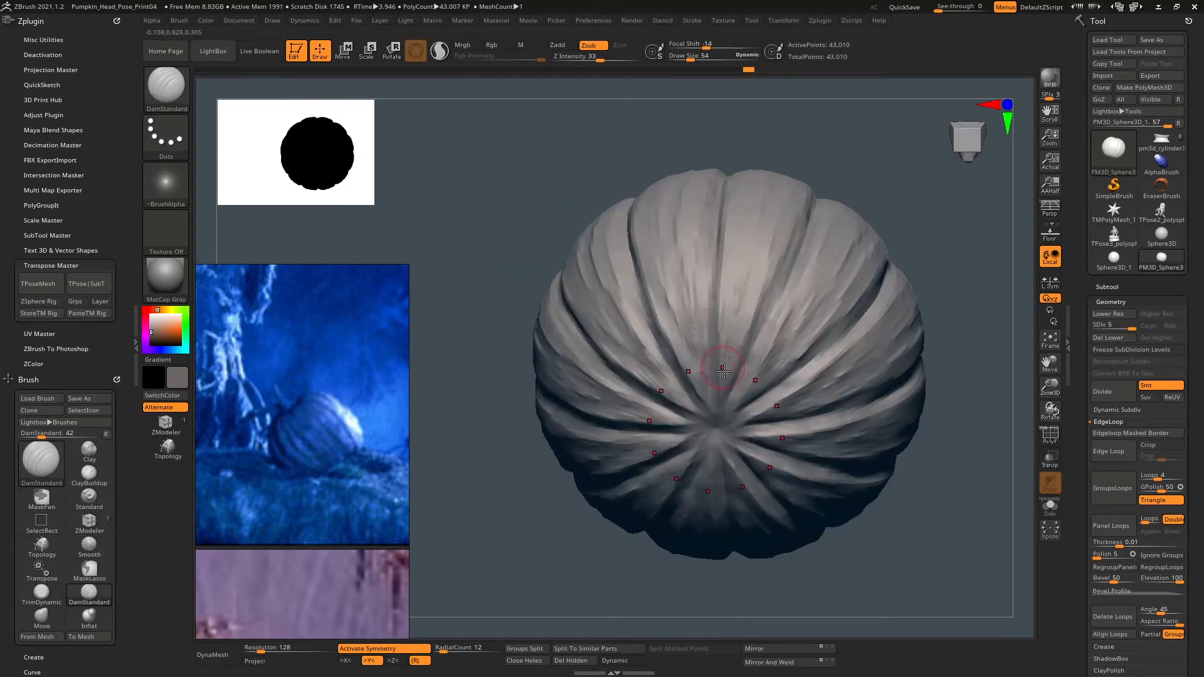
mouse_move(743, 372)
left_mouse_down()
mouse_move(806, 242)
mouse_move(719, 424)
mouse_move(791, 307)
left_mouse_up()
mouse_move(812, 285)
right_mouse_down()
mouse_move(788, 395)
mouse_move(837, 275)
mouse_move(897, 308)
right_mouse_up()
mouse_move(909, 253)
right_mouse_down()
mouse_move(841, 236)
mouse_move(658, 266)
mouse_move(690, 185)
mouse_move(702, 294)
mouse_move(678, 283)
right_mouse_up()
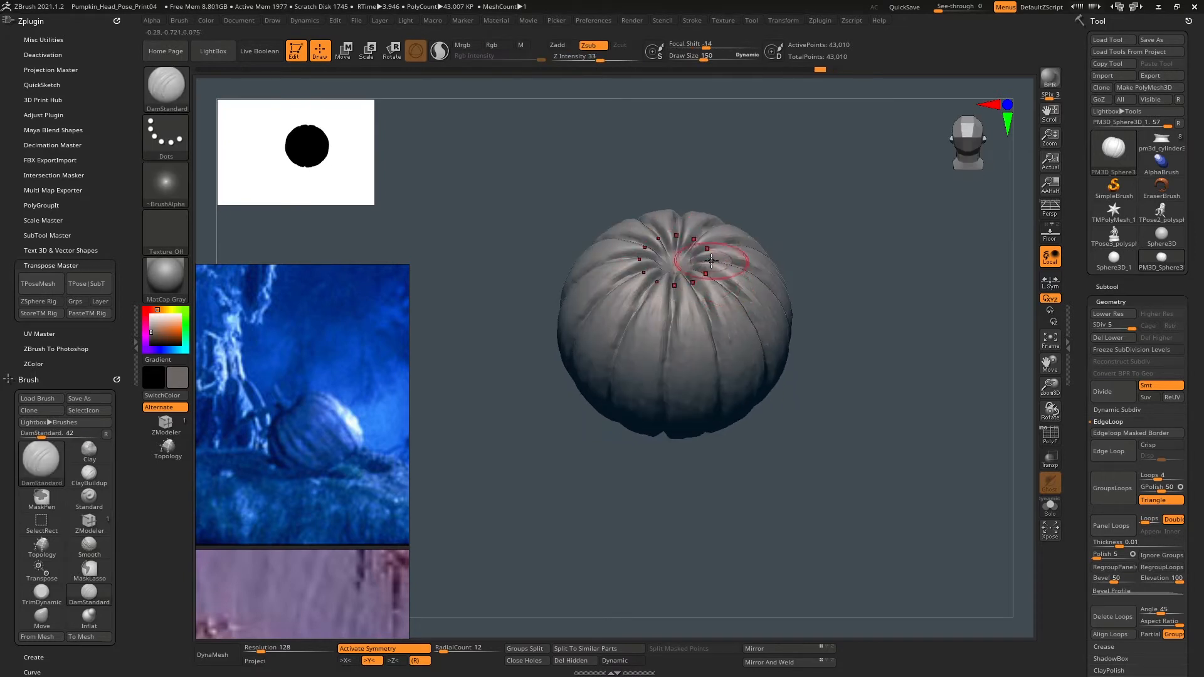
Widen and deepen the grooves along the pumpkin's sides with DamStandard at Draw Size 150.
right_click_drag(716, 341, 718, 276)
right_click_drag(732, 476, 728, 374, "alt")
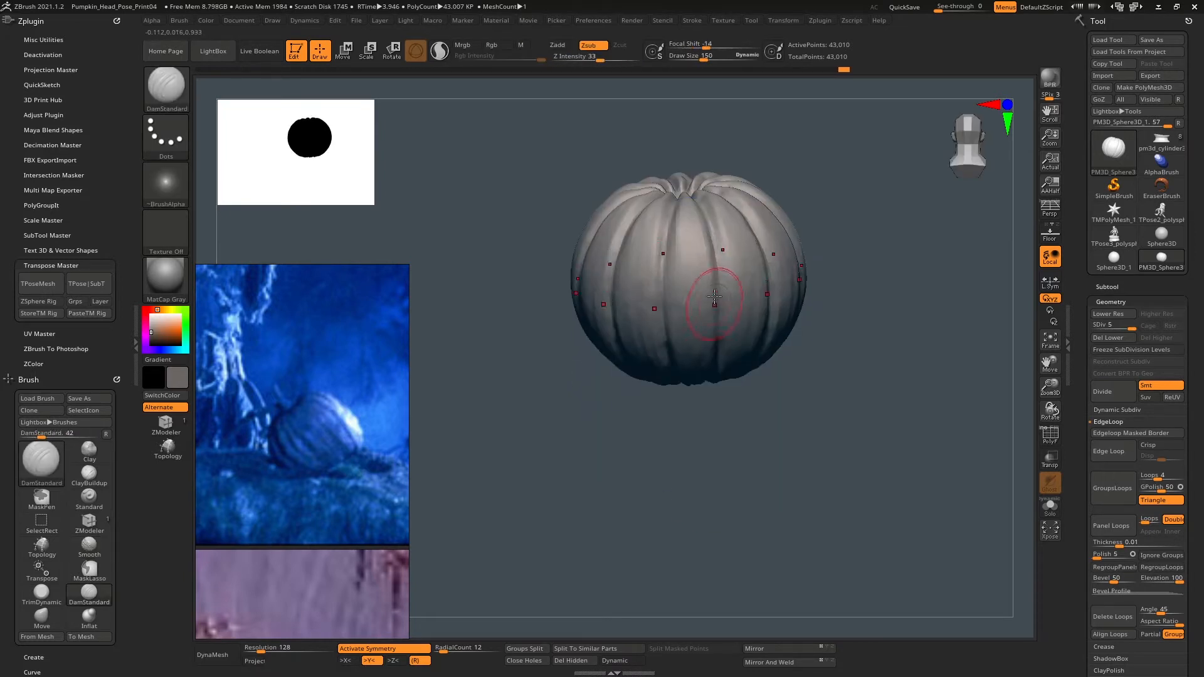
right_click_drag(712, 304, 710, 251)
left_click_drag(663, 271, 675, 401)
mouse_move(693, 289)
right_mouse_down()
mouse_move(699, 345)
mouse_move(719, 295)
right_mouse_up()
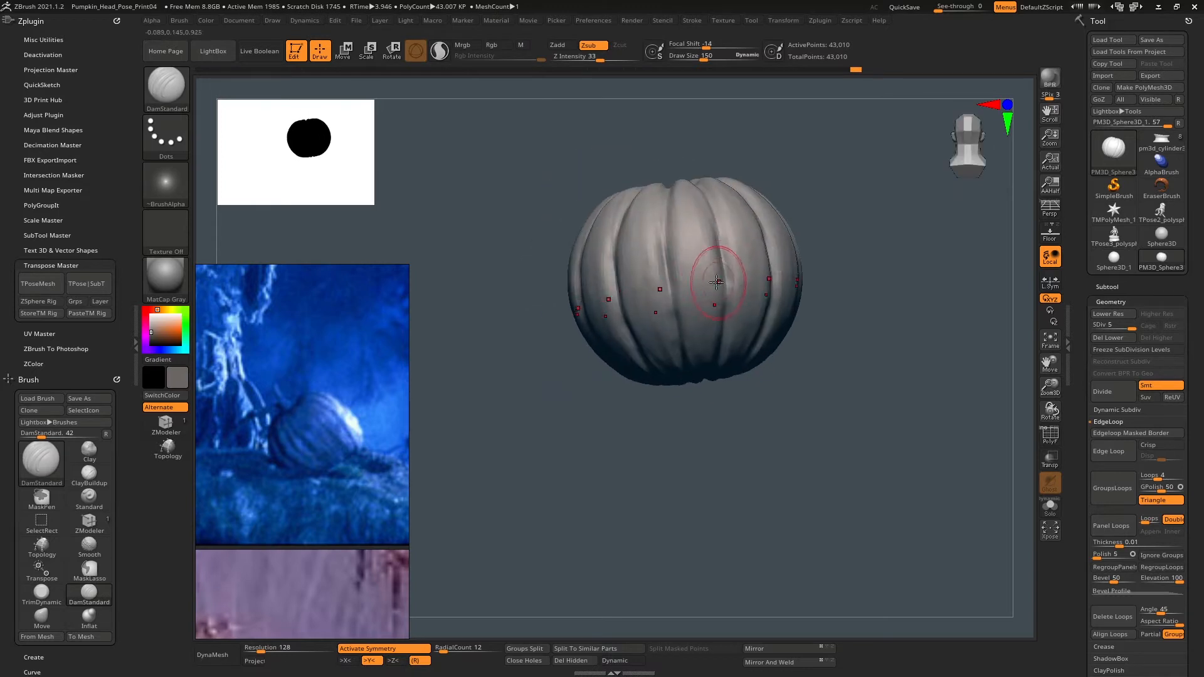
Build up the ribs softly on the lower sides and top with ClayBuildup at Z Intensity 8.
key("b")
key("c")
key("b")
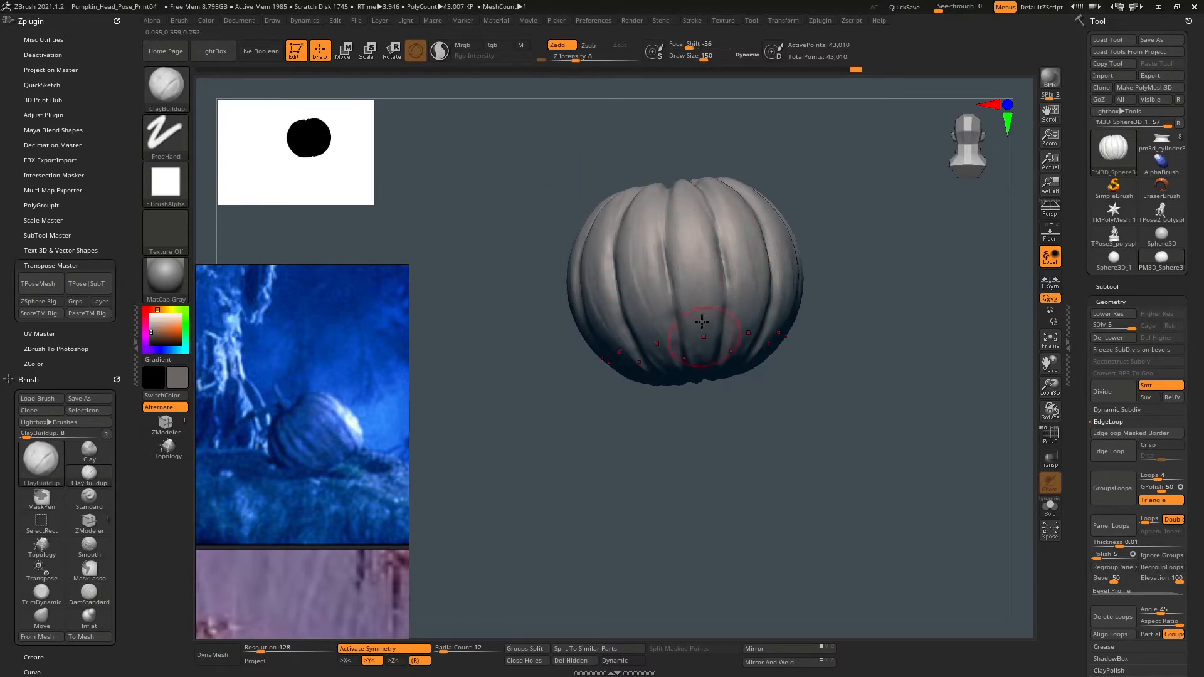
left_click_drag(715, 343, 713, 361)
right_click_drag(700, 133, 714, 304)
mouse_move(695, 244)
right_mouse_down("ctrl")
mouse_move(714, 314)
mouse_move(720, 276)
right_mouse_up("ctrl")
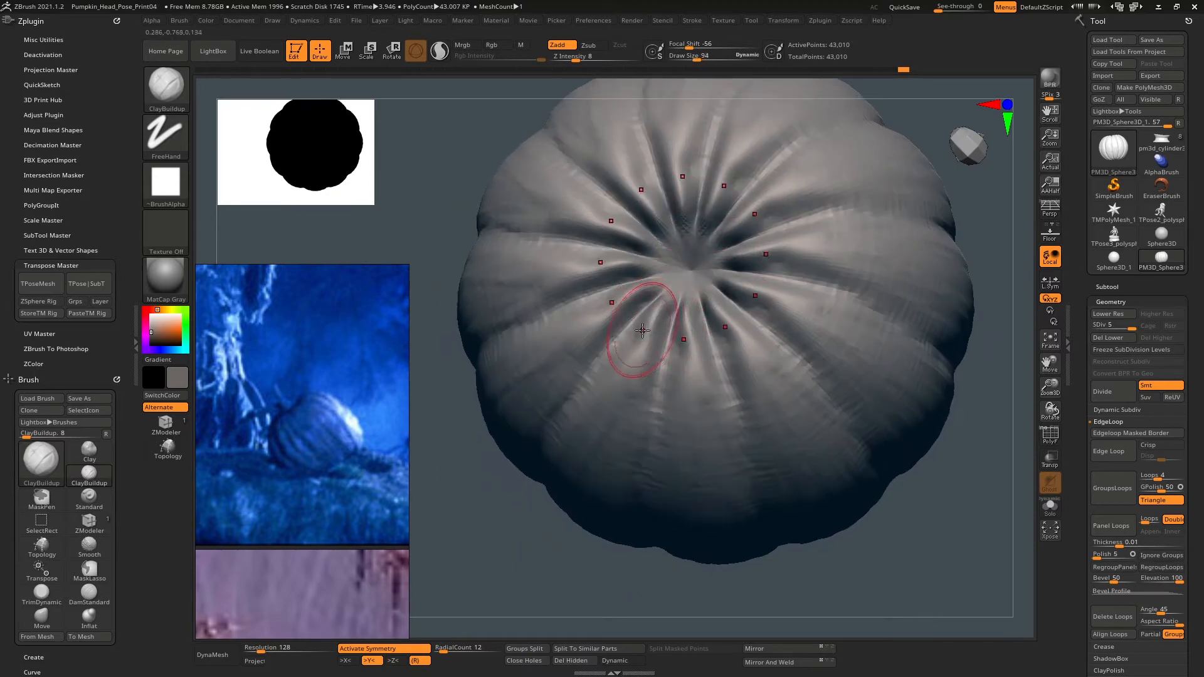
Reduce the ClayBuildup Draw Size to 39 and add clay around the pumpkin's top center.
right_click_drag(642, 331, 654, 376)
key("space")
left_click_drag(649, 347, 635, 347)
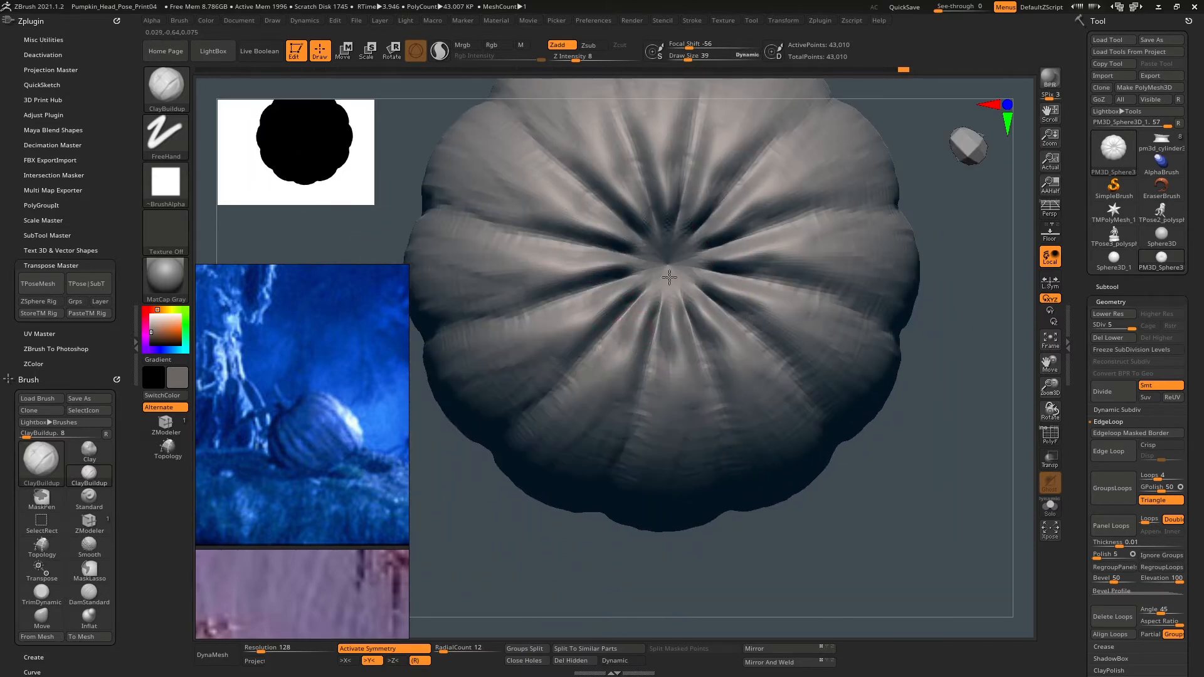
mouse_move(670, 277)
left_mouse_down()
mouse_move(637, 351)
mouse_move(589, 401)
mouse_move(634, 333)
left_mouse_up()
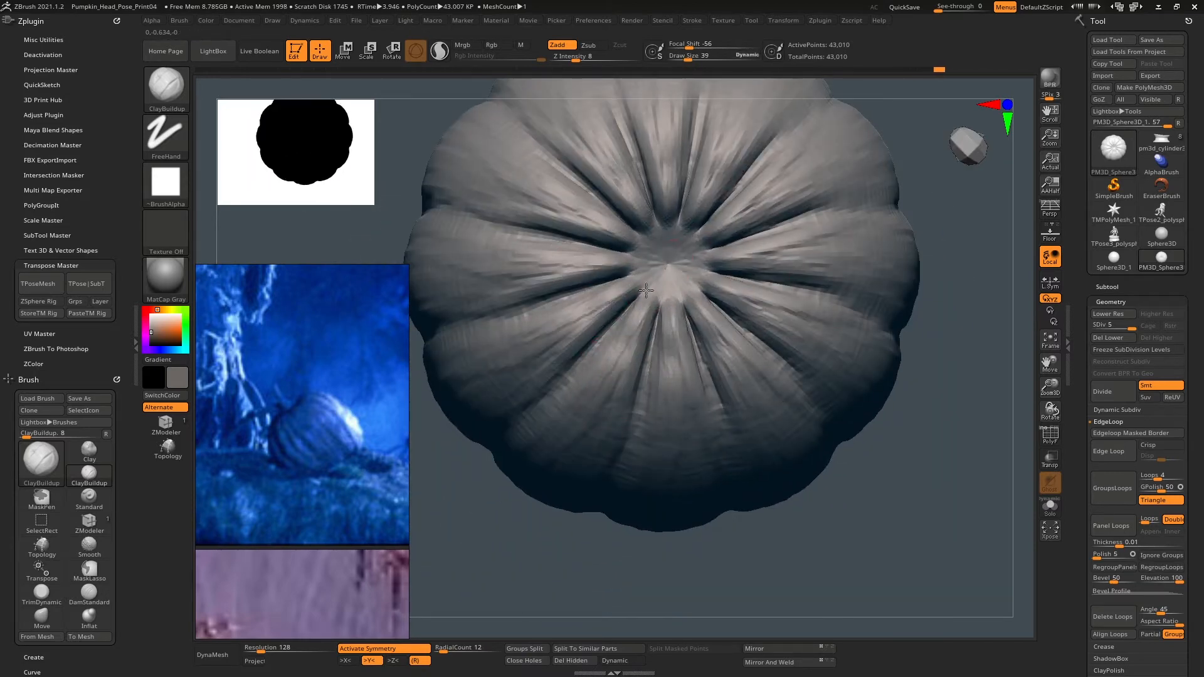
Blend clay into the pumpkin's top center and bring up the yellow pumpkin reference showing a curved stem.
left_click_drag(646, 291, 658, 282)
mouse_move(658, 282)
right_mouse_down()
mouse_move(647, 266)
mouse_move(715, 259)
right_mouse_up()
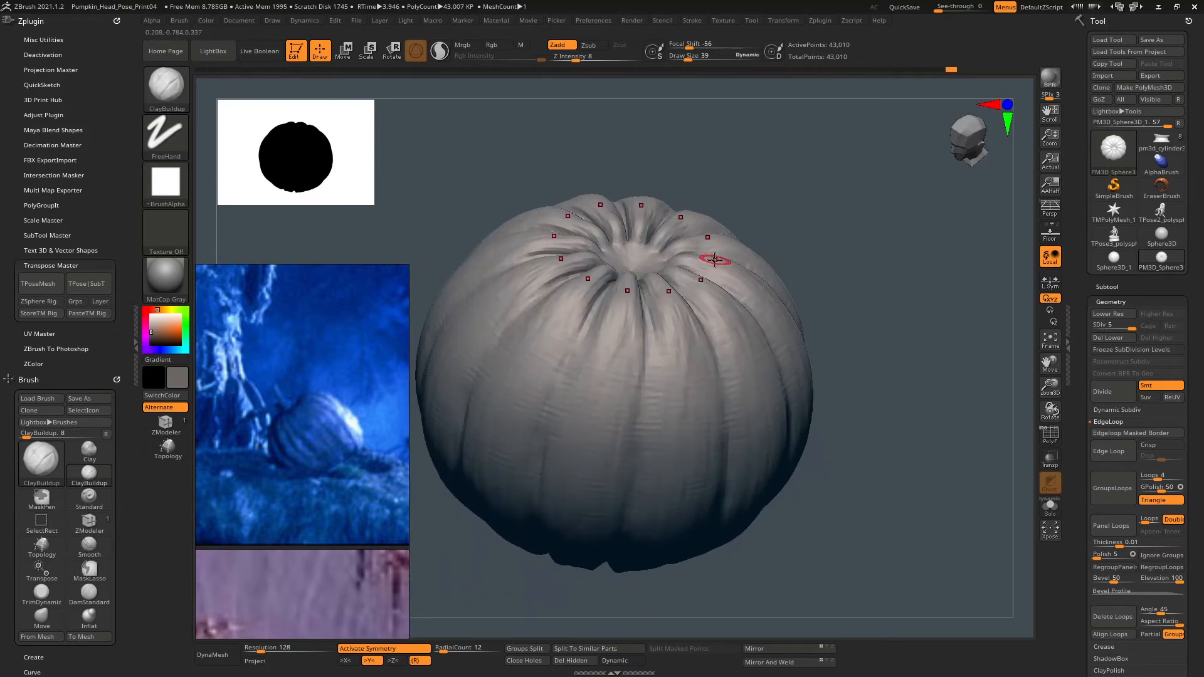
scroll(332, 465, "down", 4)
middle_click_drag(326, 339, 344, 519)
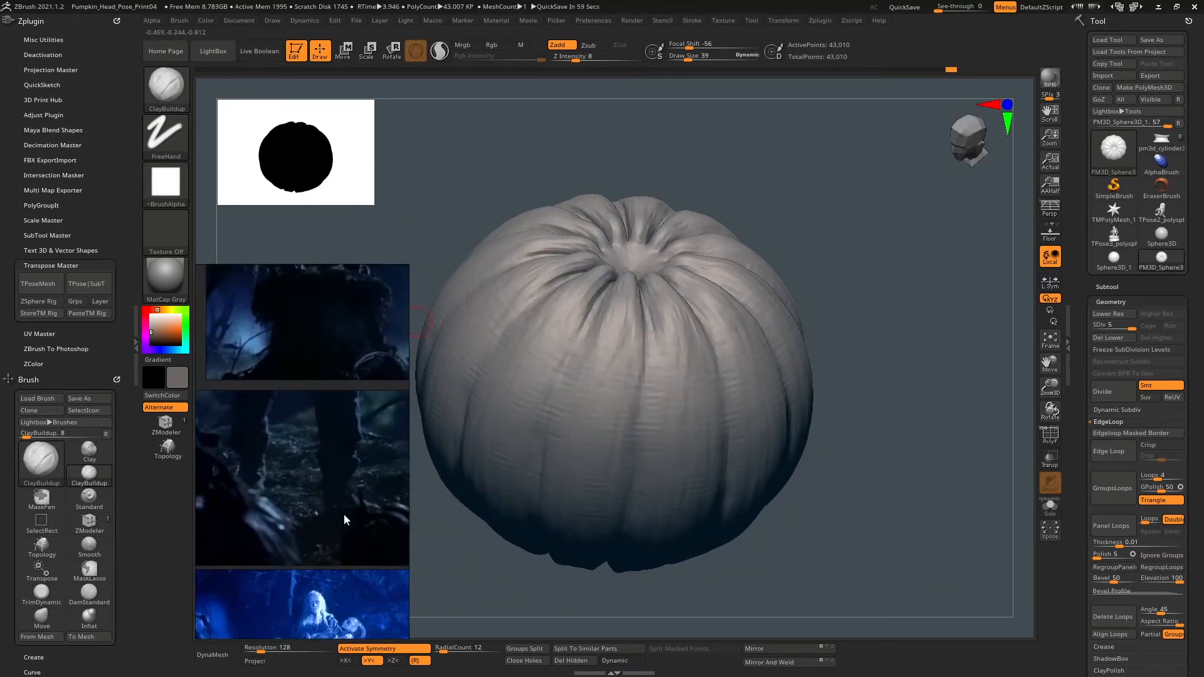
middle_click_drag(279, 301, 282, 425)
scroll(293, 427, "up", 4)
Mask the sunken center on top of the pumpkin with MaskPen at Draw Size 23.
mouse_move(724, 189)
right_mouse_down()
mouse_move(727, 219)
mouse_move(774, 202)
mouse_move(776, 248)
mouse_move(759, 220)
mouse_move(715, 251)
mouse_move(708, 295)
mouse_move(722, 263)
right_mouse_up()
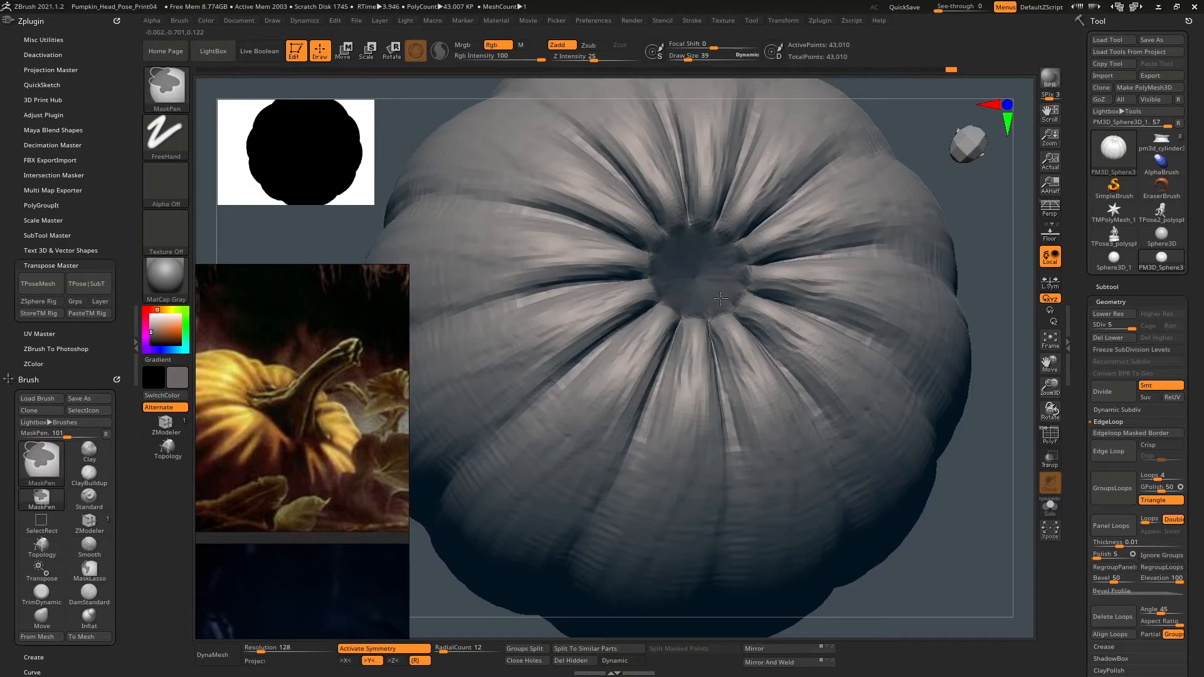
key("ctrl")
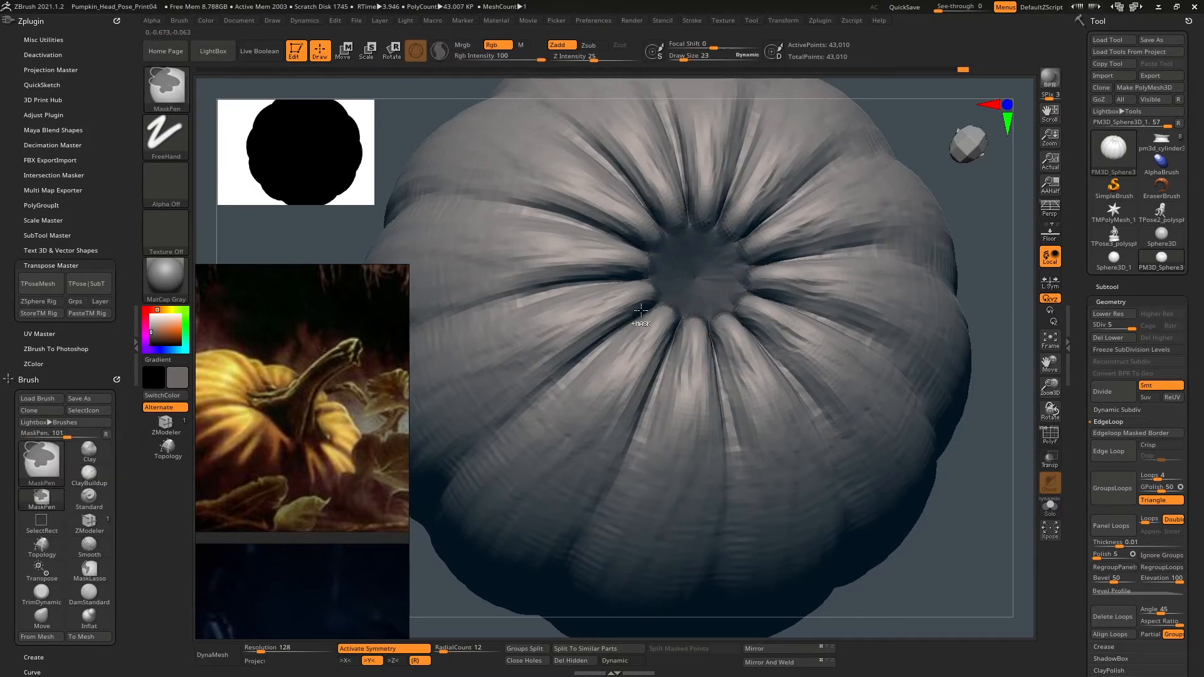
mouse_move(671, 241)
right_mouse_down()
mouse_move(713, 205)
mouse_move(715, 170)
right_mouse_up()
mouse_move(904, 295)
right_mouse_down()
mouse_move(906, 329)
mouse_move(912, 275)
right_mouse_up()
Extract the masked top center as a new subtool with thickness 0.02 and smoothness 5, and accept it.
scroll(1108, 281, "down", 3)
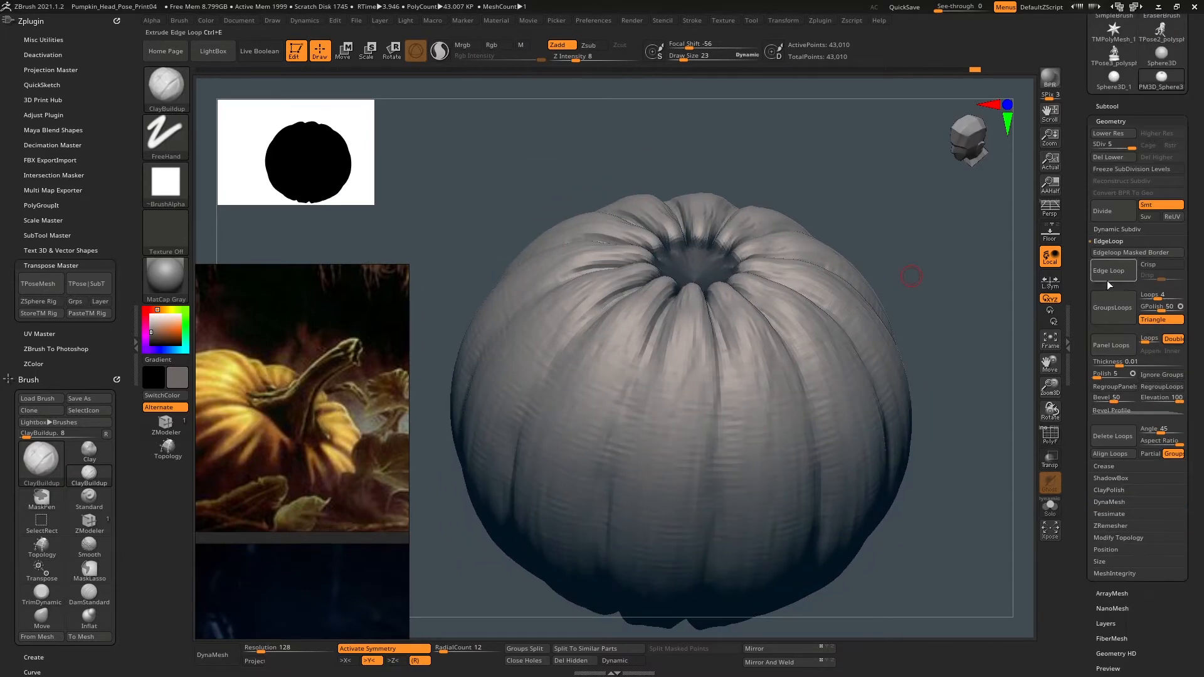
scroll(1104, 408, "up", 2)
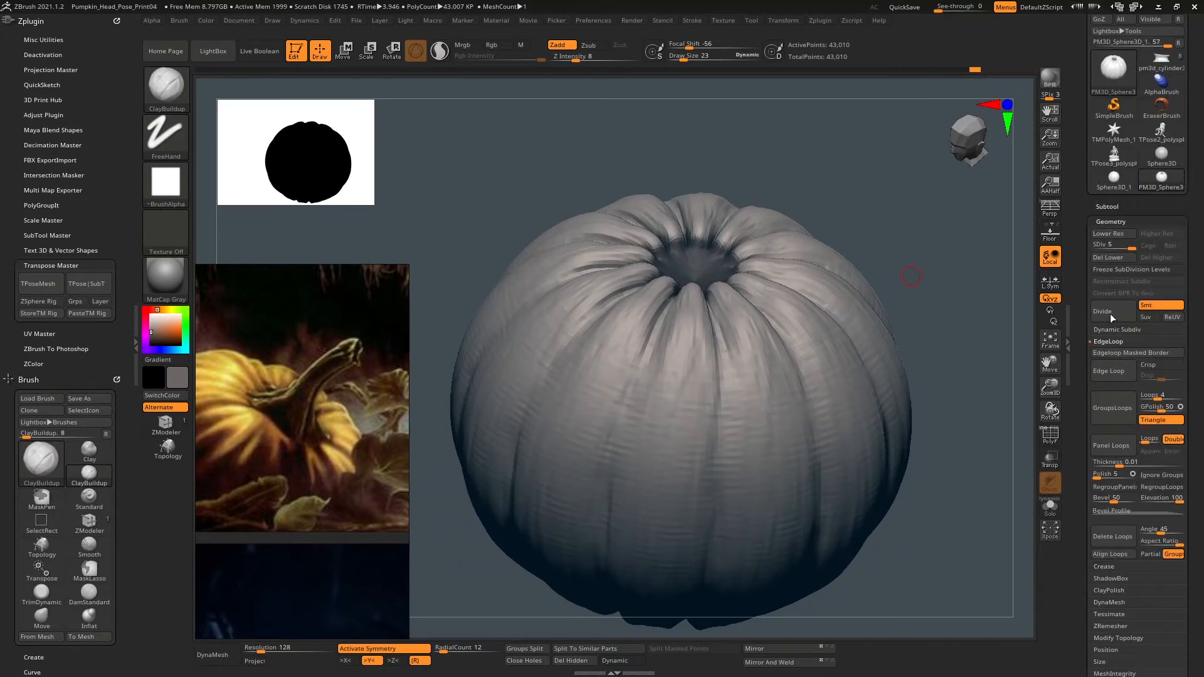
left_click(1107, 207)
left_click(1102, 504)
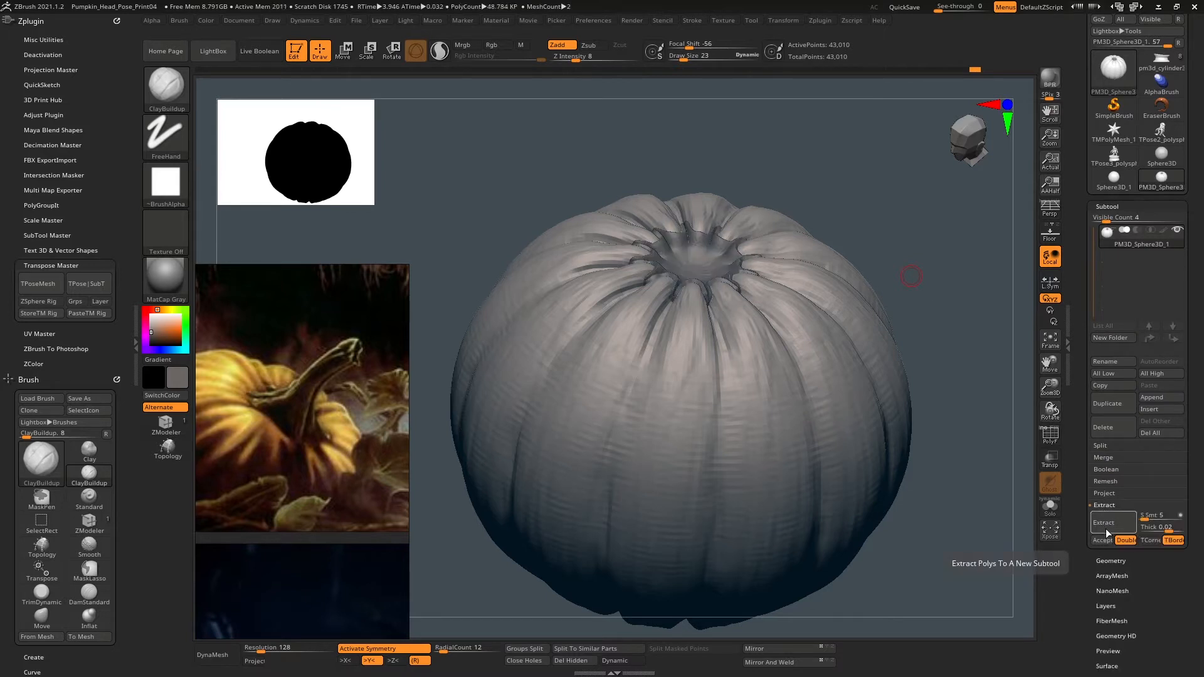
left_click(1100, 541)
key("w")
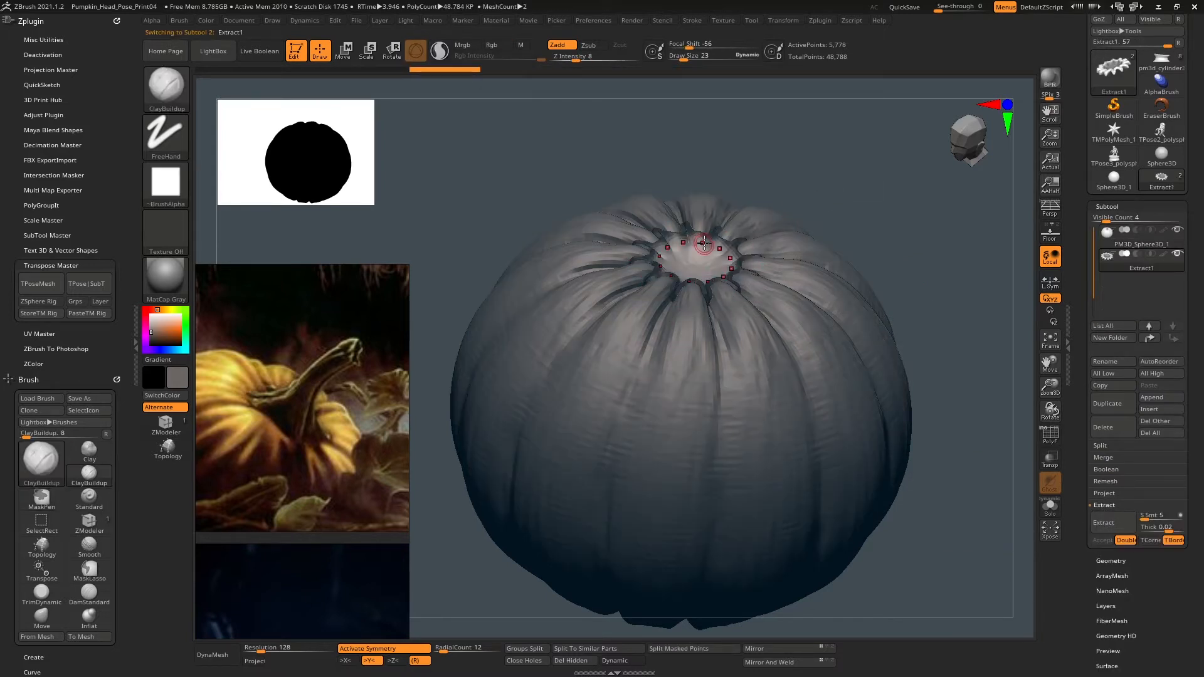
Mask the rim of the extracted piece, leaving its center free, and place the transform gizmo at that center.
mouse_move(698, 237)
right_mouse_down()
mouse_move(740, 236)
mouse_move(701, 264)
right_mouse_up()
key("q")
left_click_drag(685, 266, 644, 269, "ctrl")
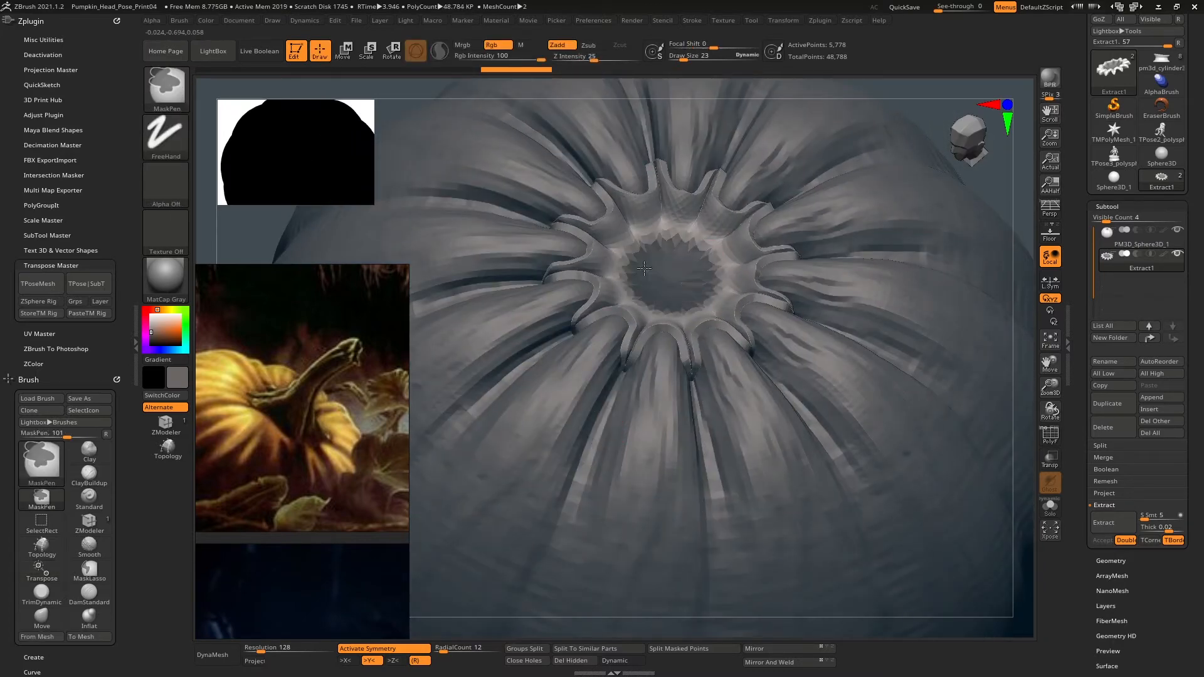
right_click_drag(700, 259, 740, 244, "shift")
key("w")
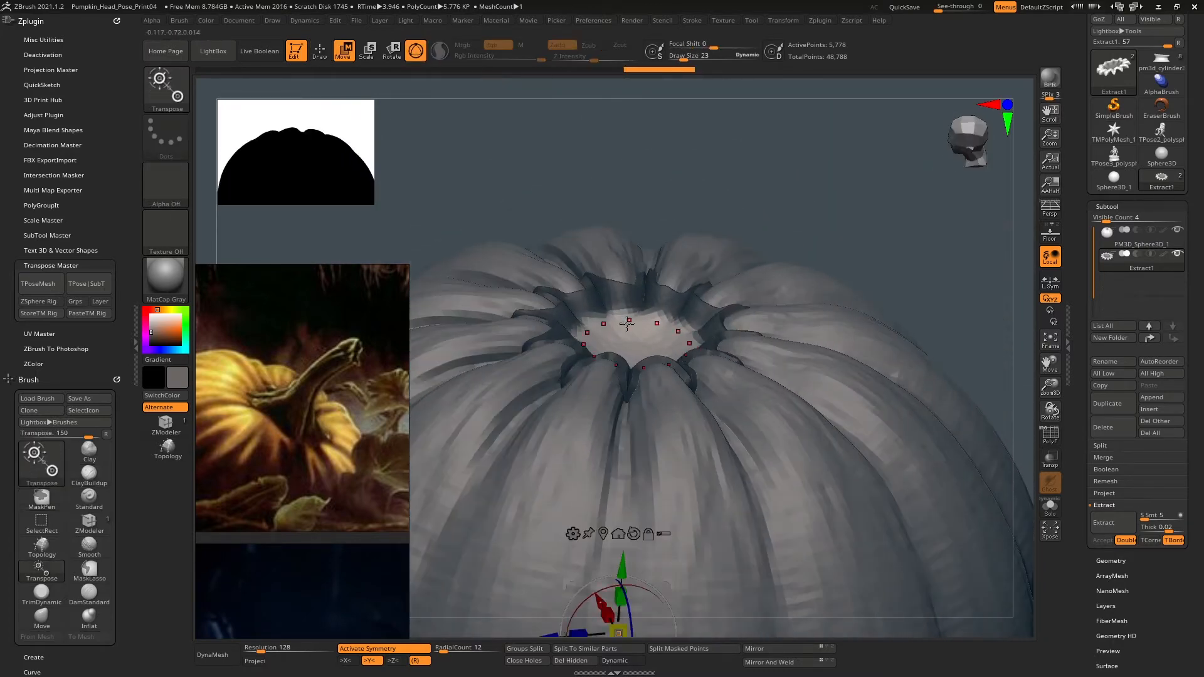
left_click(635, 353)
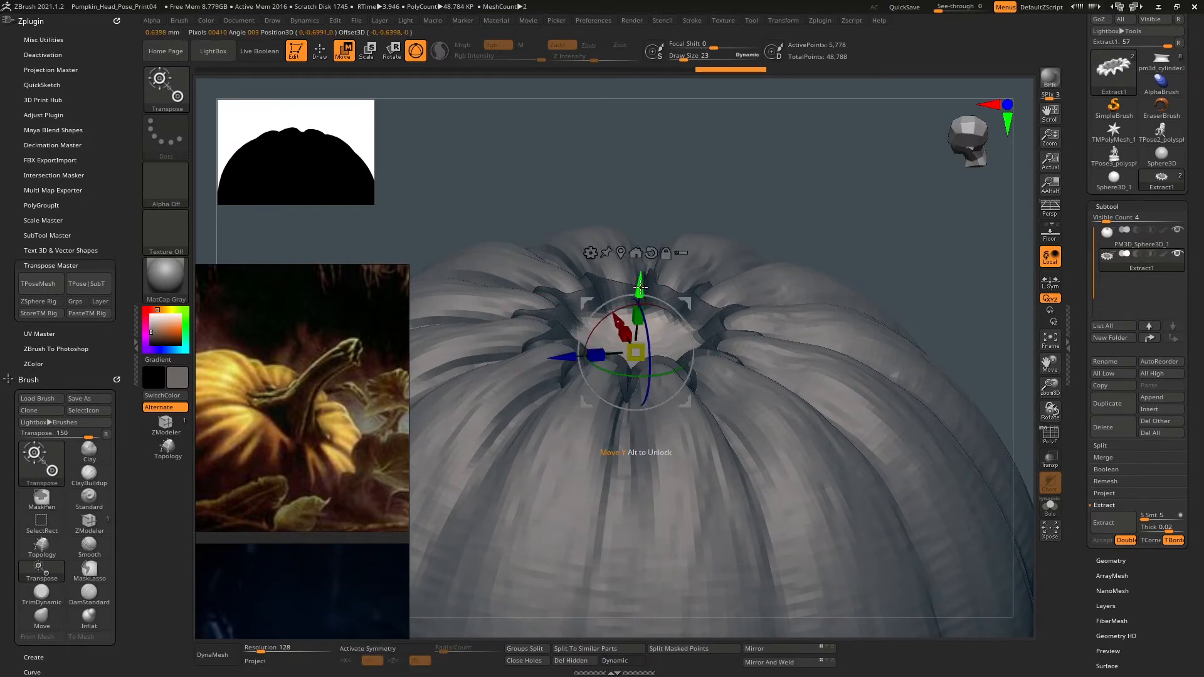
Pull the unmasked center of the extracted piece upward into a tall, slightly tapering stem.
left_click_drag(641, 287, 647, 177)
right_click_drag(655, 251, 664, 200, "shift")
right_click_drag(665, 301, 662, 269, "ctrl")
right_click_drag(662, 268, 716, 306, "alt")
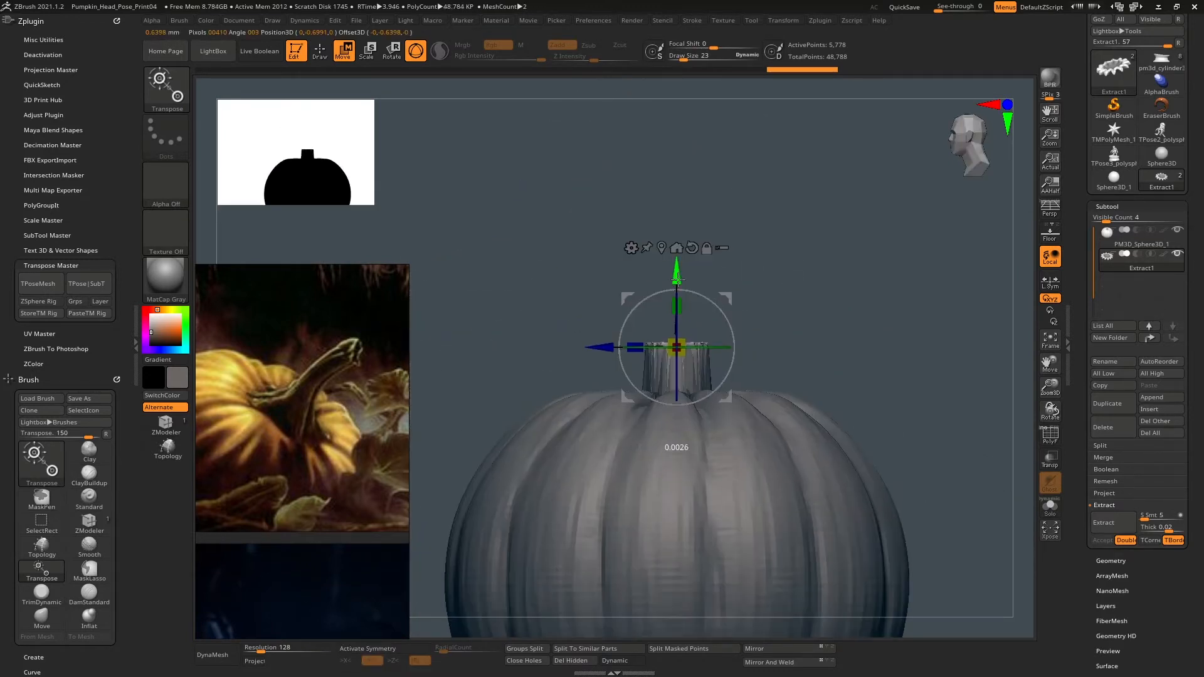
left_click_drag(678, 278, 678, 294)
right_click_drag(704, 320, 726, 371)
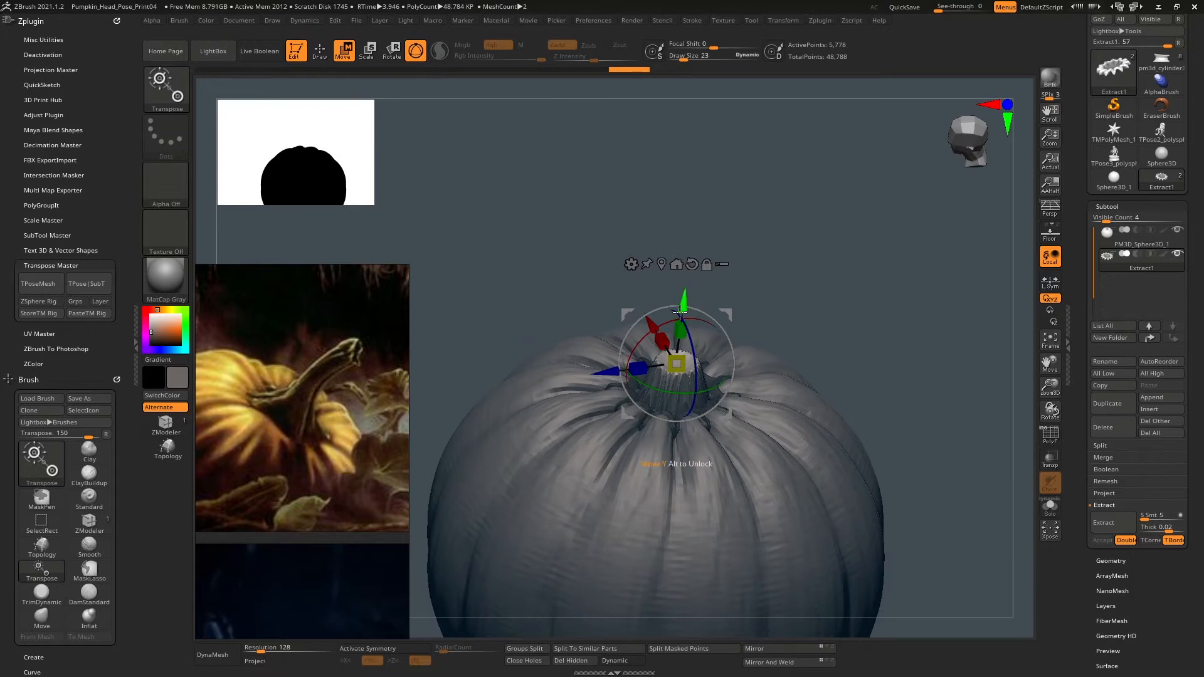
left_click_drag(681, 309, 699, 163)
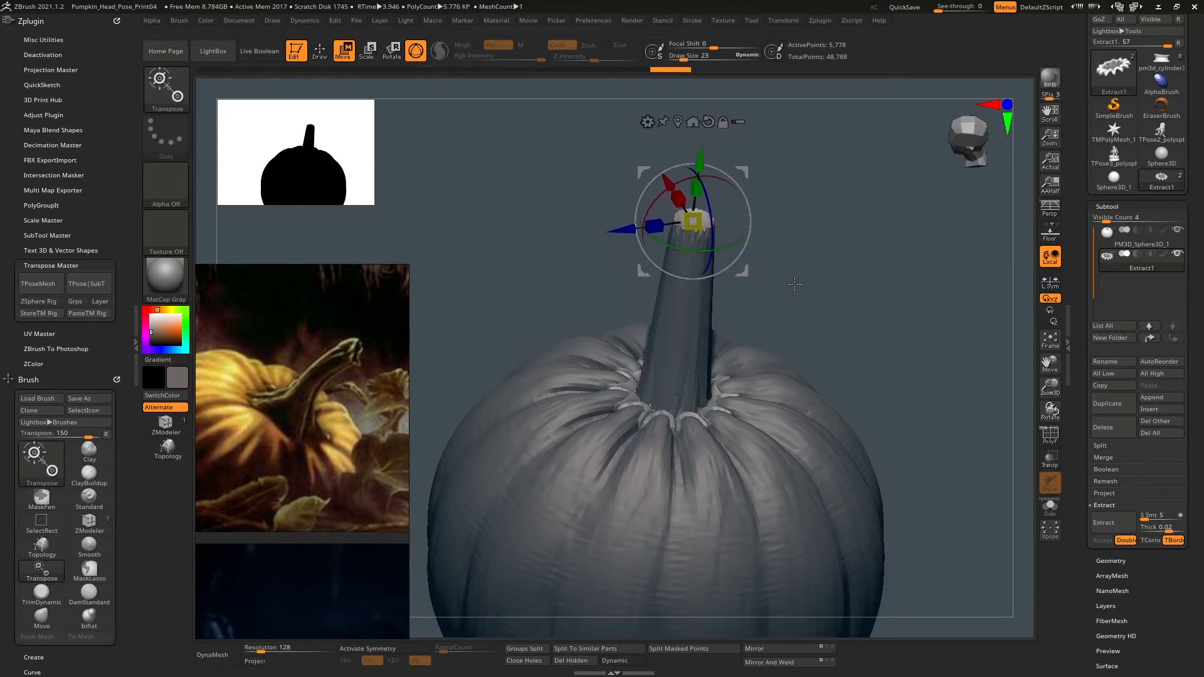
mouse_move(797, 285)
right_mouse_down("shift")
mouse_move(801, 241)
mouse_move(815, 318)
right_mouse_up("shift")
left_click_drag(632, 318, 652, 316)
mouse_move(703, 276)
right_mouse_down("shift")
mouse_move(713, 221)
mouse_move(770, 297)
mouse_move(804, 301)
mouse_move(806, 339)
right_mouse_up("shift")
Turn on radial symmetry with count 12 and smooth the stem's flared base at Draw Size 55.
key("q")
right_click_drag(807, 339, 793, 288, "ctrl")
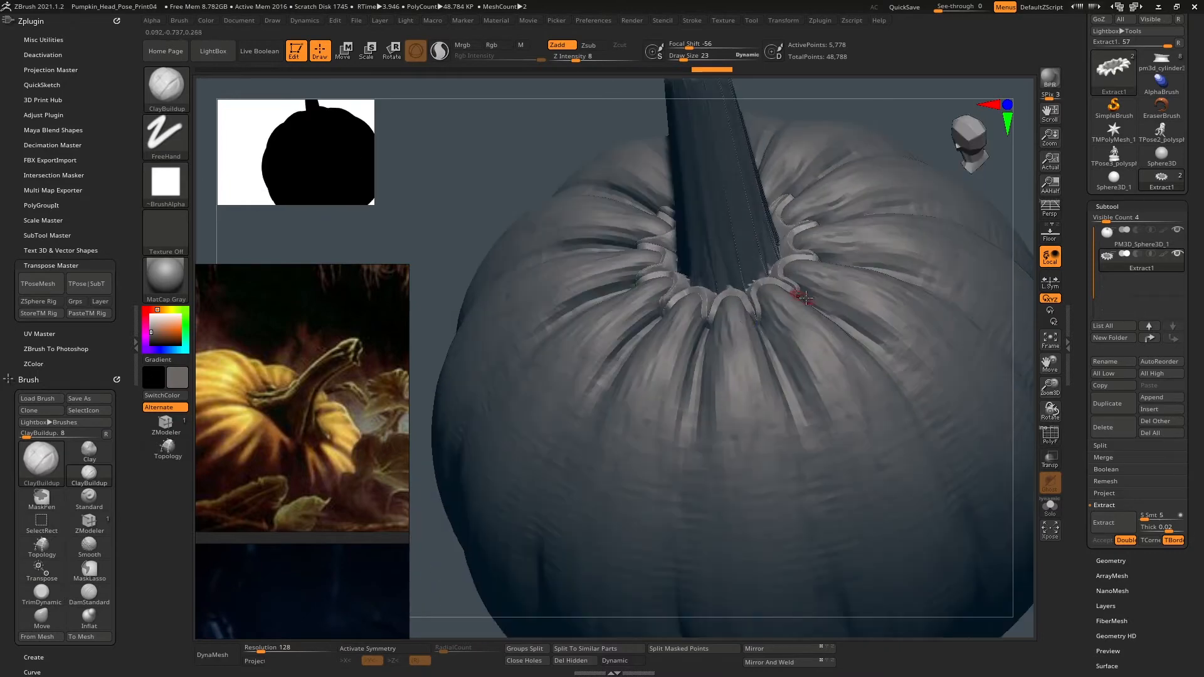
left_click_drag(758, 315, 761, 293, "shift")
key("x")
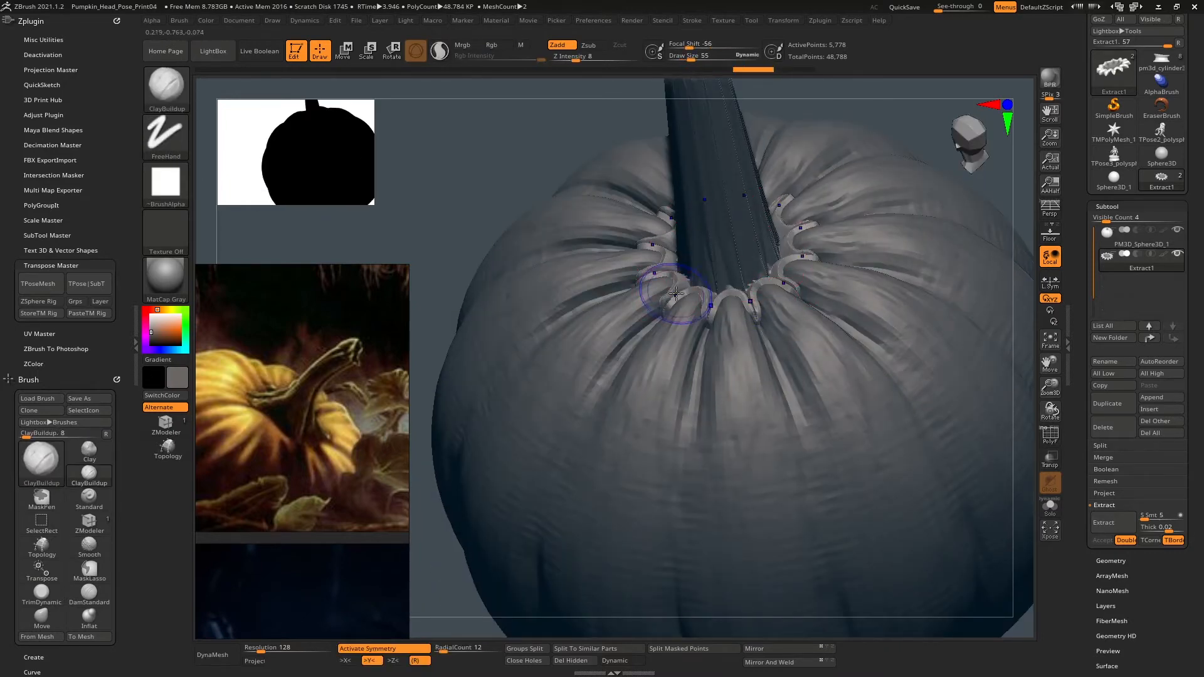
mouse_move(677, 294)
left_mouse_down("shift")
mouse_move(709, 306)
mouse_move(716, 341)
left_mouse_up("shift")
mouse_move(703, 326)
right_mouse_down()
mouse_move(806, 255)
mouse_move(753, 269)
mouse_move(803, 283)
right_mouse_up()
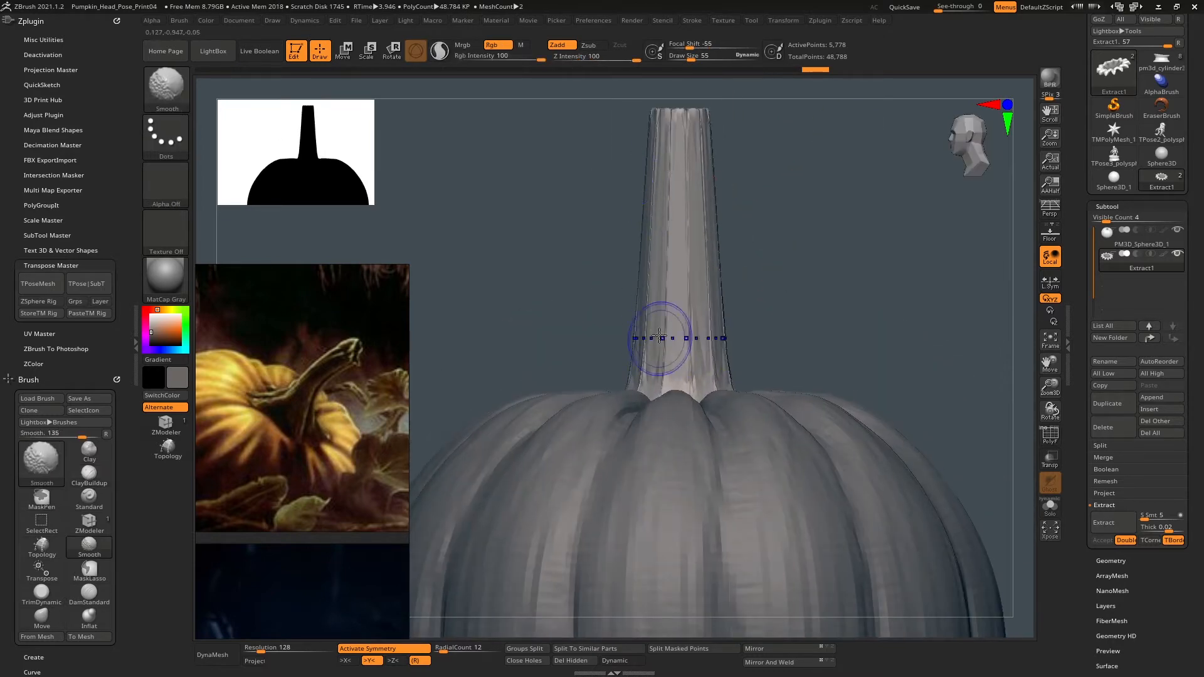
Divide the stem mesh twice to reach subdivision level 3.
mouse_move(694, 209)
right_mouse_down()
mouse_move(704, 290)
mouse_move(789, 239)
mouse_move(807, 269)
mouse_move(780, 229)
mouse_move(715, 264)
right_mouse_up()
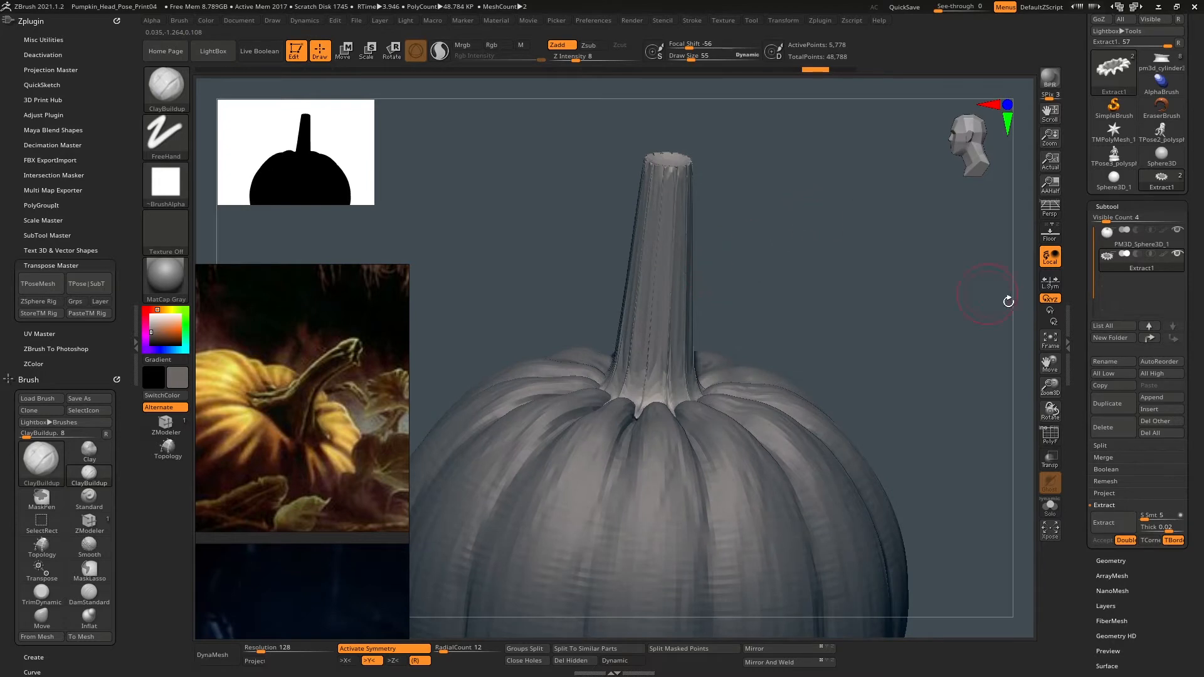
left_click(1111, 560)
left_click(1116, 190)
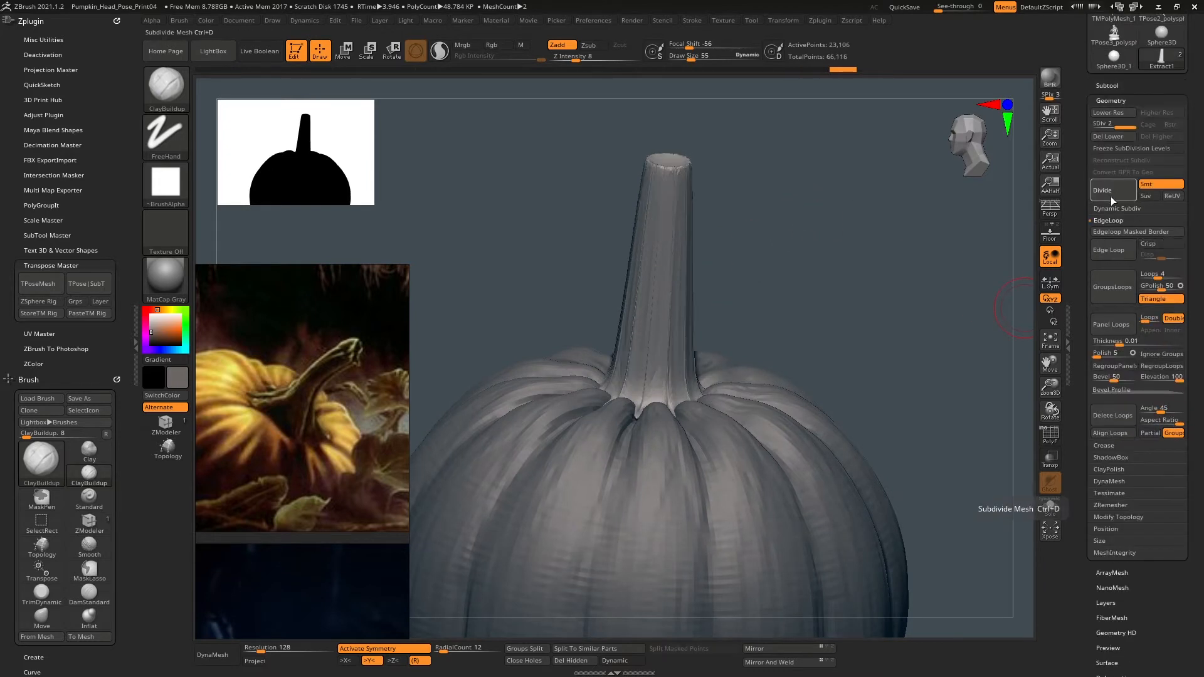
left_click(1116, 191)
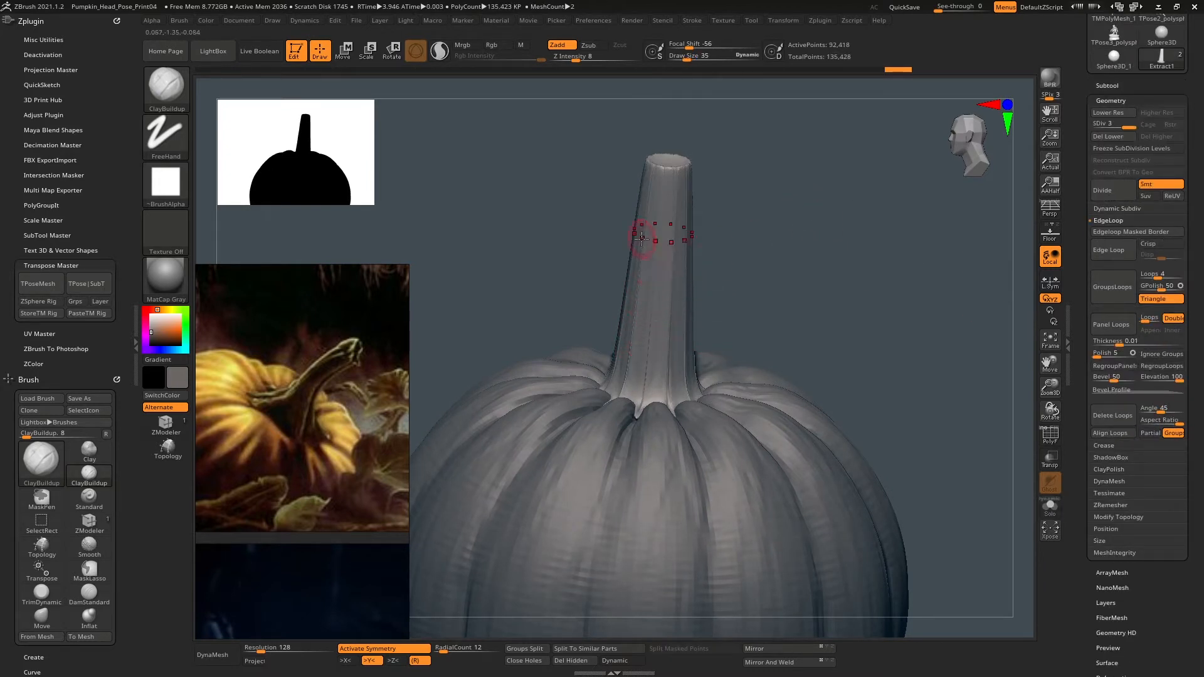
Build up the stem's sides with ClayBuildup at Draw Size 35, and smooth them at Draw Size 95.
right_click_drag(641, 238, 624, 375)
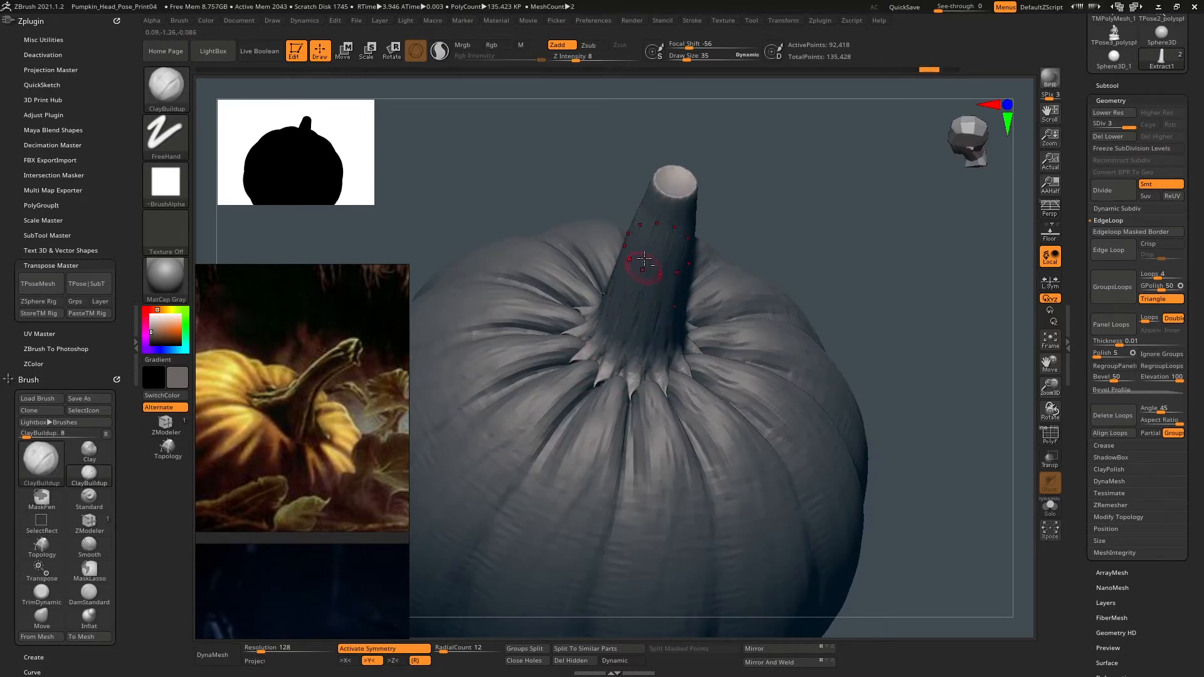
left_click_drag(646, 238, 650, 219)
right_click_drag(775, 376, 811, 256)
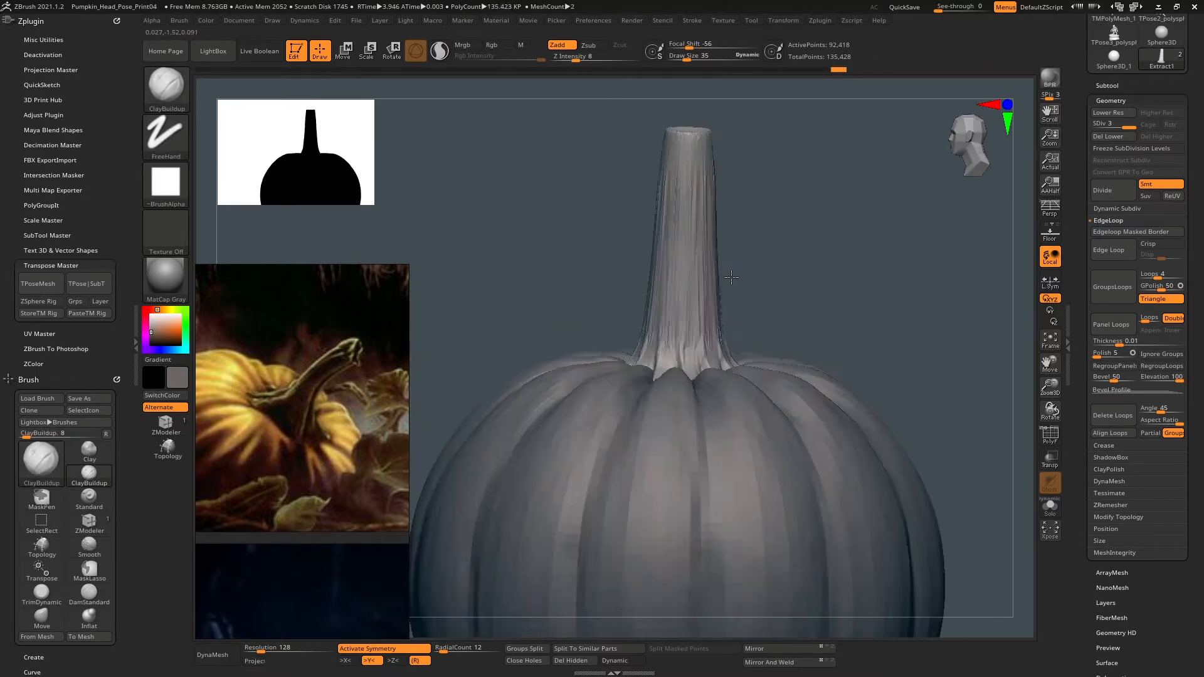
key("space")
left_click_drag(675, 343, 695, 343)
mouse_move(690, 264)
left_mouse_down("shift")
mouse_move(678, 337)
mouse_move(680, 326)
left_mouse_up("shift")
right_click_drag(684, 314, 698, 261)
mouse_move(784, 254)
right_mouse_down("alt")
mouse_move(772, 281)
mouse_move(820, 287)
mouse_move(808, 255)
right_mouse_up("alt")
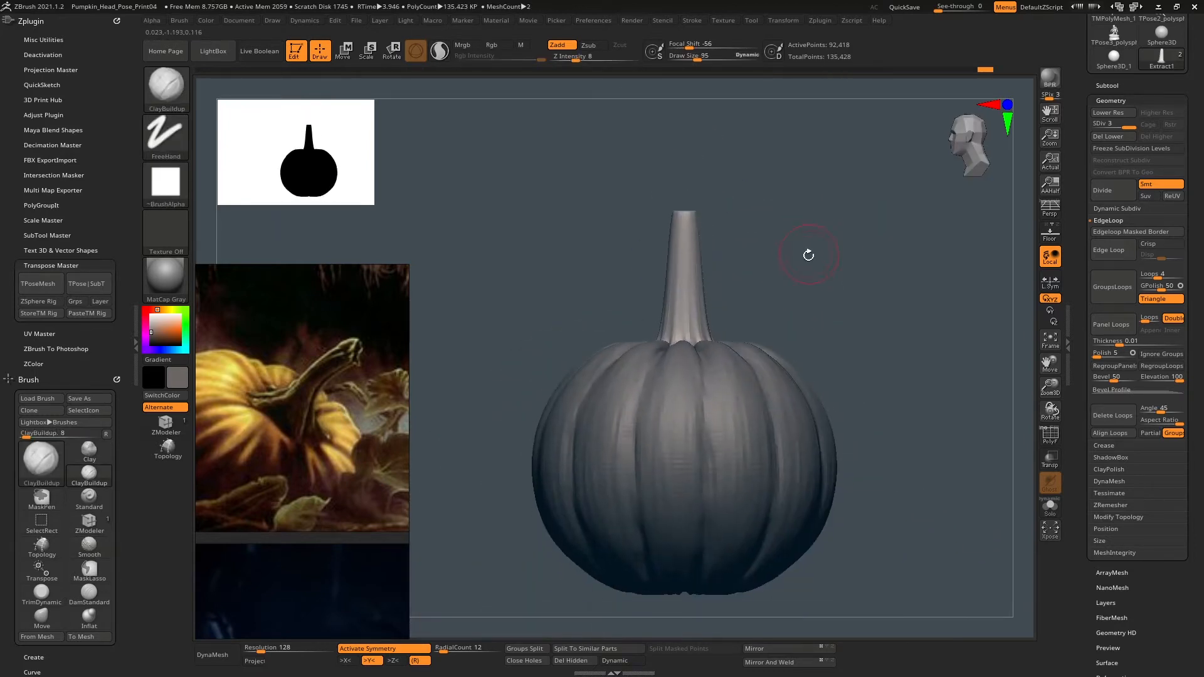
Drop the stem to subdivision level 1 and choose the Move Elastic brush with Draw Size 348.
left_click_drag(1119, 126, 1084, 133)
type("454124")
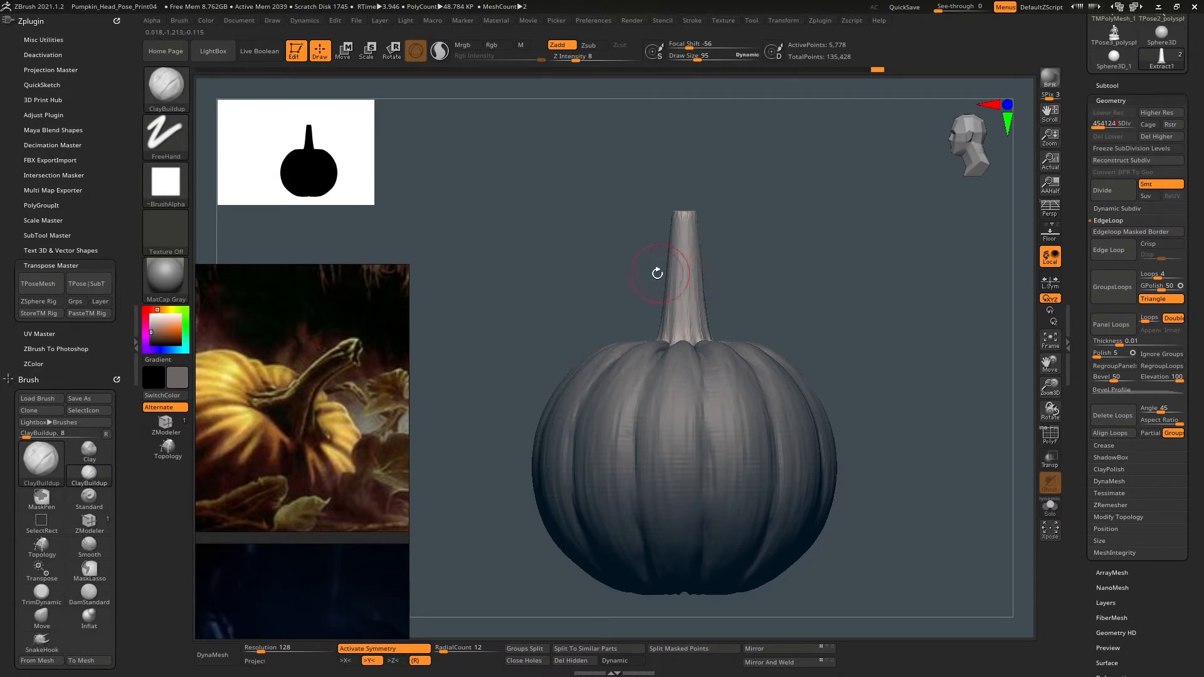
left_click(166, 94)
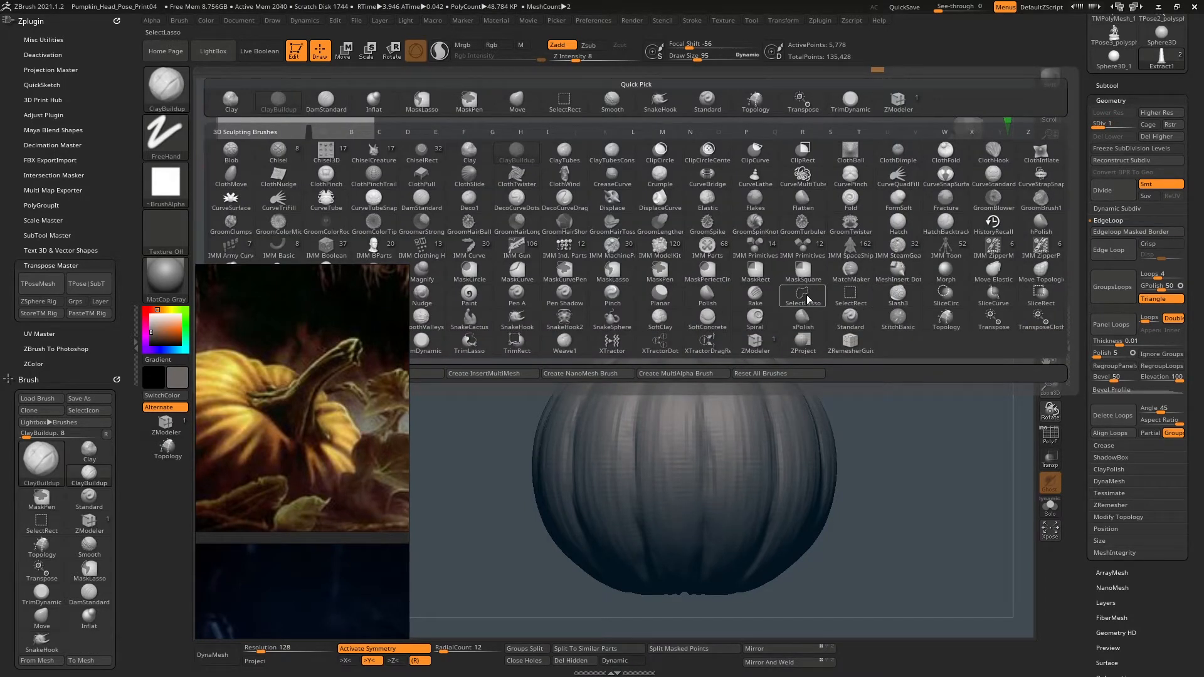
left_click(994, 273)
key("space")
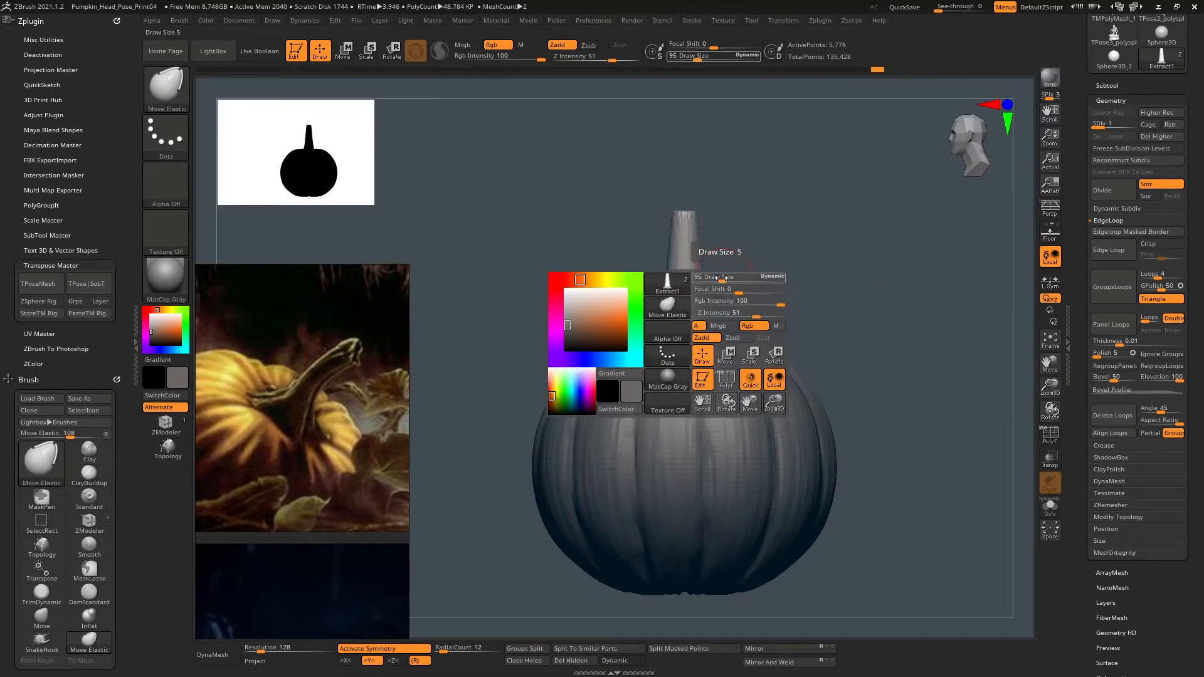
mouse_move(721, 278)
left_mouse_down()
mouse_move(745, 278)
mouse_move(698, 306)
left_mouse_up()
Mask the stem's lower part, leaving its upper part free, and turn symmetry off.
left_click_drag(655, 193, 770, 279, "ctrl")
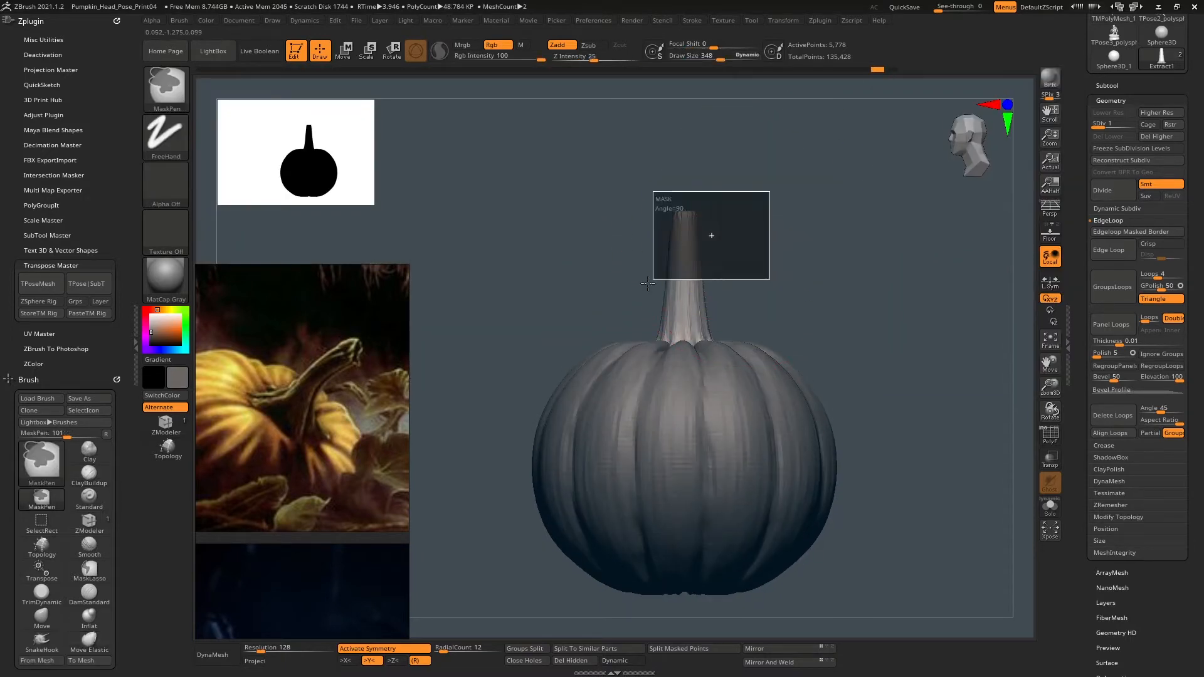
left_click(767, 259, "ctrl")
key("x")
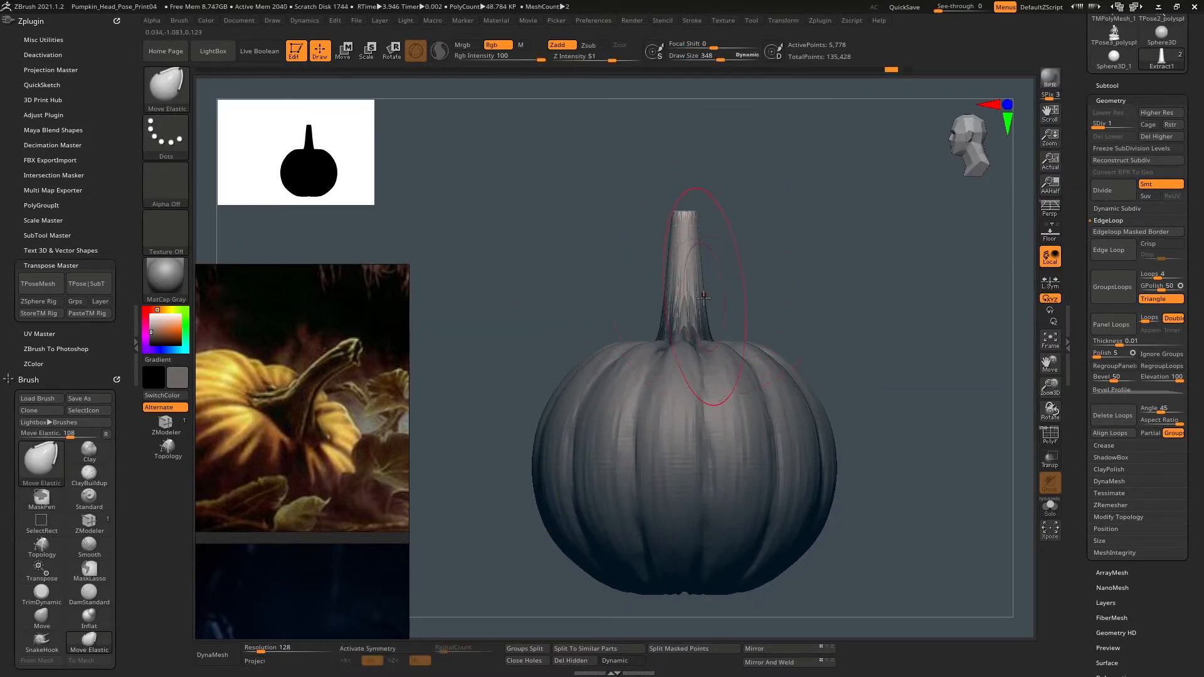
Try to bend the upper stem sideways with the Move Elastic brush.
left_click_drag(668, 293, 761, 280)
mouse_move(687, 223)
left_mouse_down()
mouse_move(752, 199)
mouse_move(784, 210)
left_mouse_up()
mouse_move(937, 230)
left_mouse_down()
mouse_move(879, 251)
mouse_move(761, 230)
left_mouse_up()
Try to bend the stem into a curve with the SnakeHook2 brush, undoing each attempt.
left_click(169, 93)
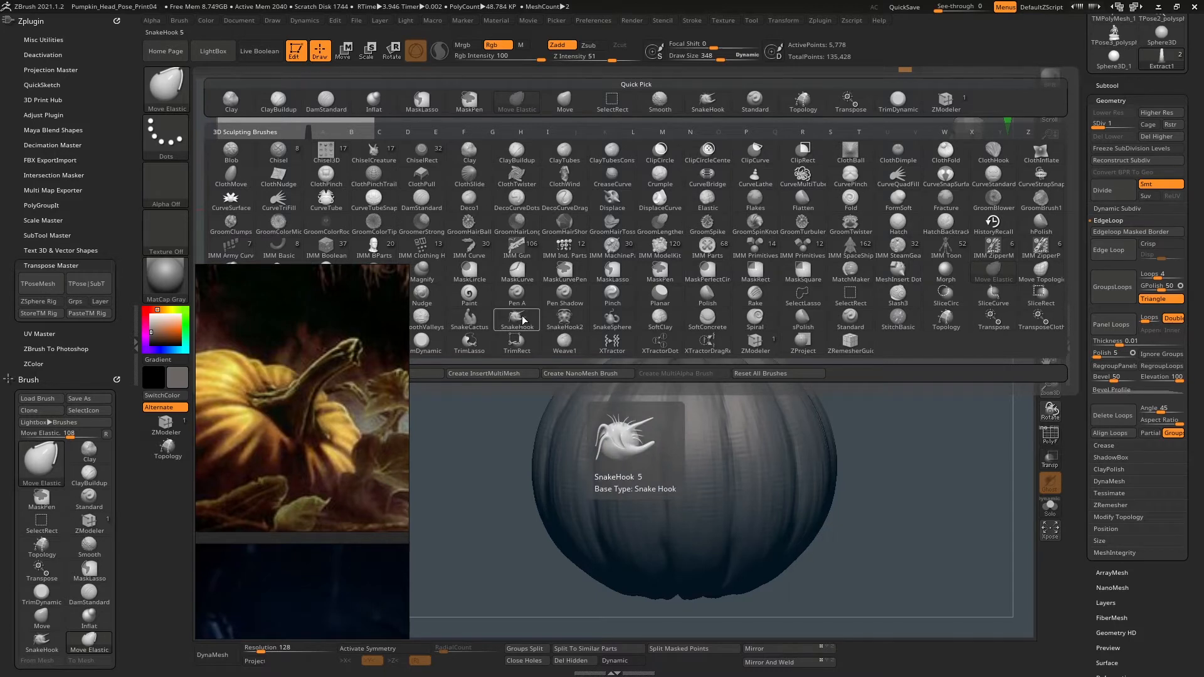
left_click(565, 319)
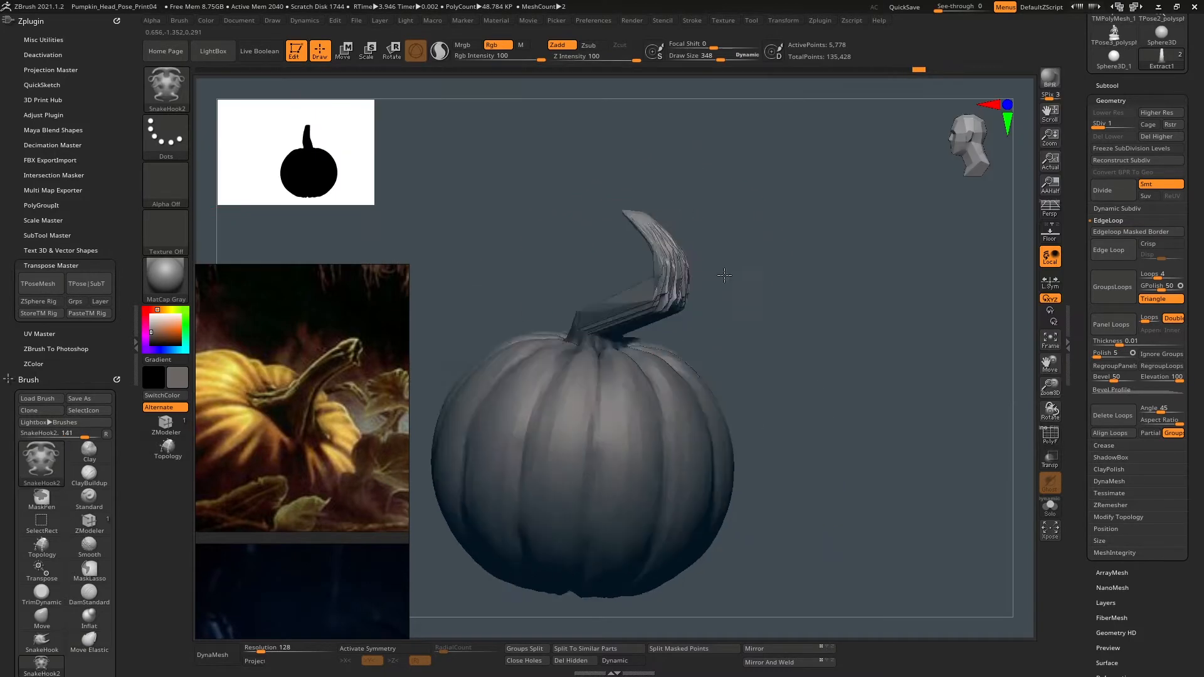
key("ctrl+z")
left_click_drag(725, 276, 741, 250)
left_click_drag(704, 305, 702, 268)
mouse_move(784, 263)
left_mouse_down()
mouse_move(879, 267)
mouse_move(784, 270)
left_mouse_up()
key("ctrl+z")
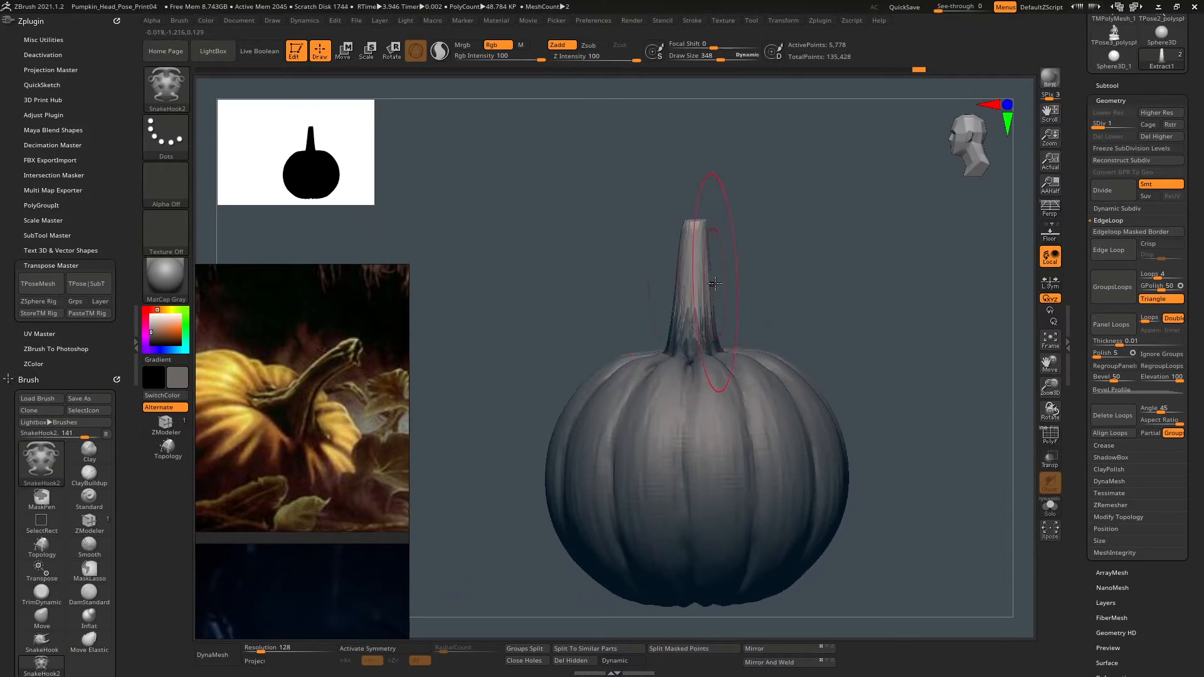
mouse_move(715, 284)
left_mouse_down()
mouse_move(698, 263)
mouse_move(725, 254)
left_mouse_up()
key("ctrl+z")
mouse_move(803, 251)
left_mouse_down()
mouse_move(721, 251)
mouse_move(711, 237)
left_mouse_up()
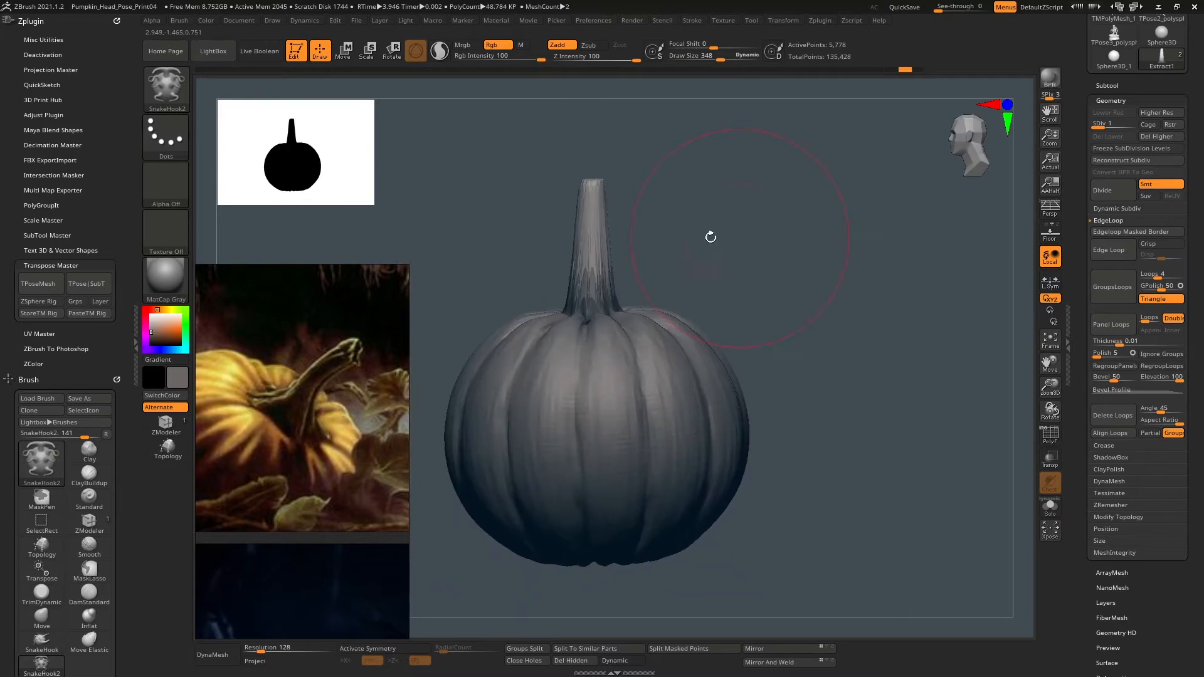
Try the SnakeSphere brush on the stem and undo it.
key("b")
left_click(613, 320)
key("ctrl+z")
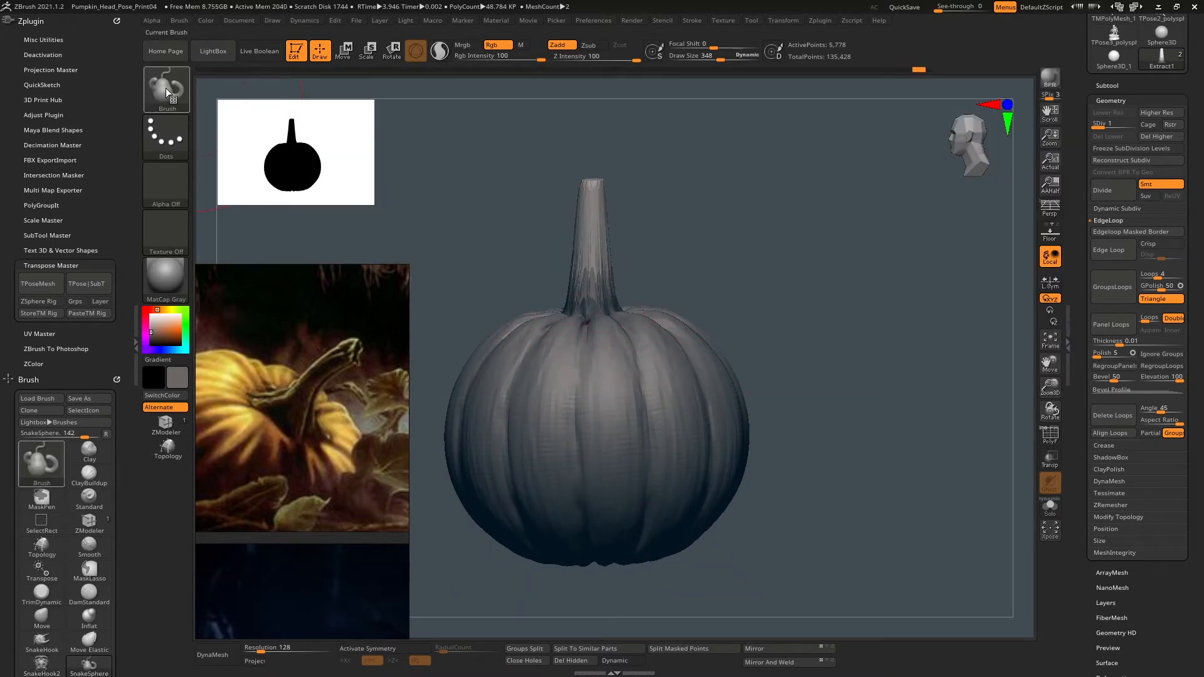
Bend the stem into a sideways curve with SnakeHook, reducing Draw Size to 140, and raise it to subdivision level 2.
left_click(165, 88)
left_click(517, 317)
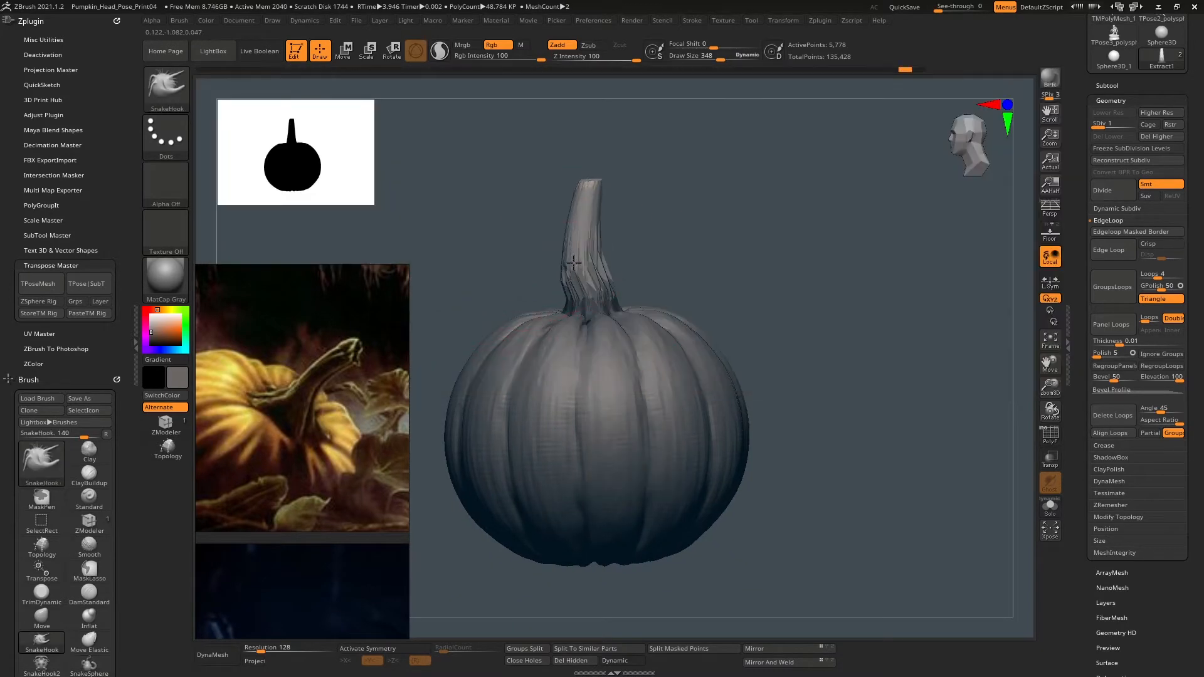
mouse_move(580, 207)
left_mouse_down()
mouse_move(612, 201)
mouse_move(617, 238)
mouse_move(601, 239)
mouse_move(596, 220)
mouse_move(709, 267)
mouse_move(665, 264)
mouse_move(669, 236)
mouse_move(655, 231)
mouse_move(578, 254)
mouse_move(612, 202)
left_mouse_up()
key("space")
key("d")
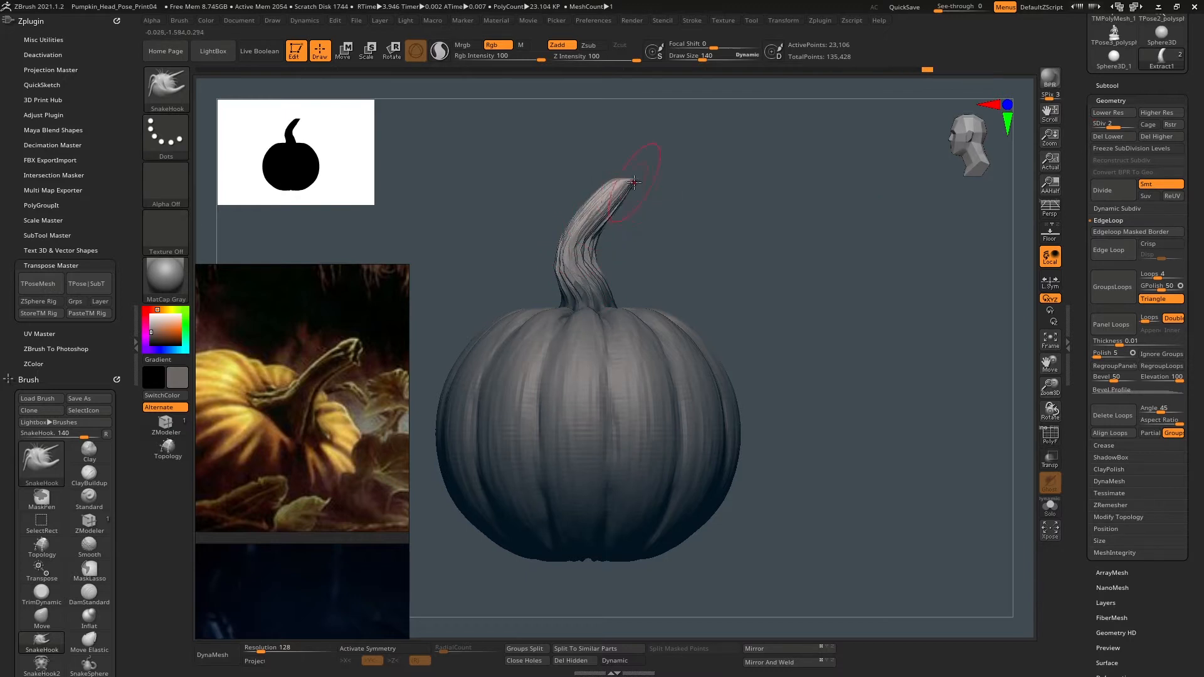
Smooth the stem's surface and refine its curve and taper with the SnakeHook brush at Draw Size 140.
mouse_move(685, 240)
left_mouse_down()
mouse_move(747, 270)
mouse_move(687, 261)
mouse_move(758, 250)
mouse_move(743, 223)
mouse_move(693, 230)
left_mouse_up()
left_click_drag(628, 202, 621, 267, "shift")
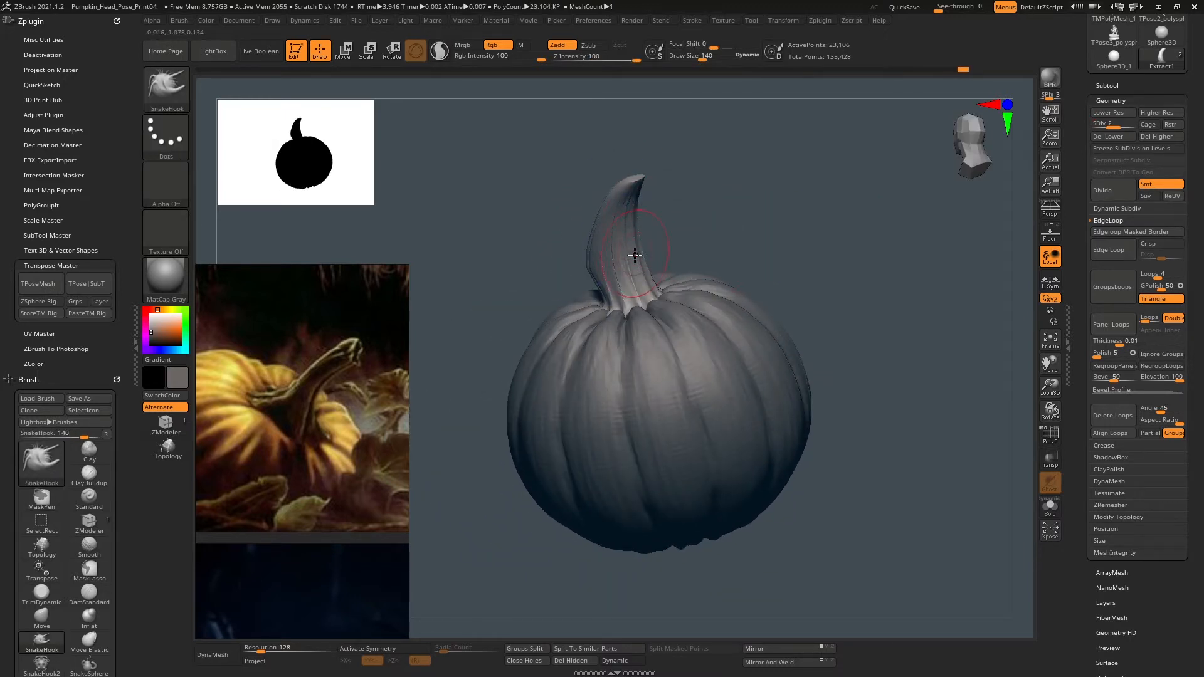
left_click_drag(685, 242, 735, 252)
left_click_drag(656, 257, 621, 259)
mouse_move(639, 296)
left_mouse_down()
mouse_move(625, 197)
mouse_move(644, 257)
left_mouse_up()
left_click_drag(759, 251, 660, 243)
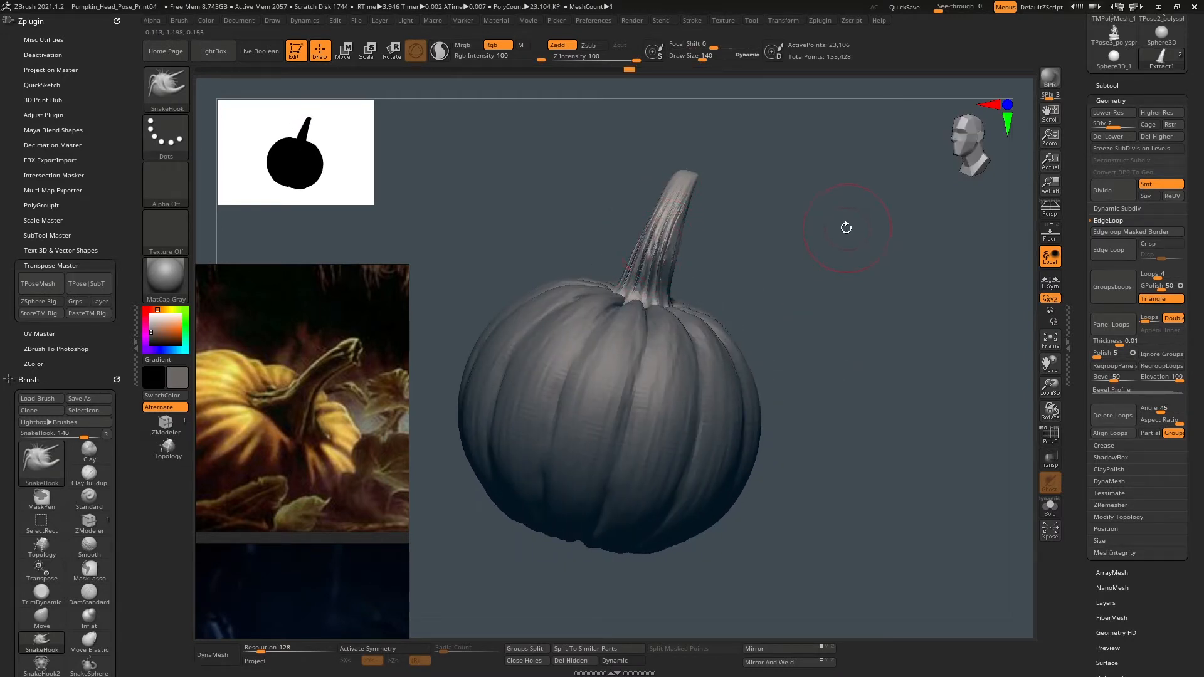
left_click_drag(846, 228, 794, 239)
left_click_drag(785, 199, 777, 191, "shift")
mouse_move(663, 138)
left_mouse_down("ctrl+shift")
mouse_move(773, 224)
mouse_move(648, 158)
left_mouse_up("ctrl+shift")
left_click(803, 217, "ctrl+shift")
left_click(172, 94, "ctrl+shift")
left_click(327, 153, "ctrl+shift")
Raise the stem to subdivision level 3.
left_click_drag(791, 204, 747, 221)
mouse_move(685, 202)
left_mouse_down("shift")
mouse_move(808, 200)
mouse_move(803, 250)
mouse_move(798, 223)
left_mouse_up("shift")
key("d")
Try to DynaMesh the stem with its subdivision levels frozen.
left_click(213, 655)
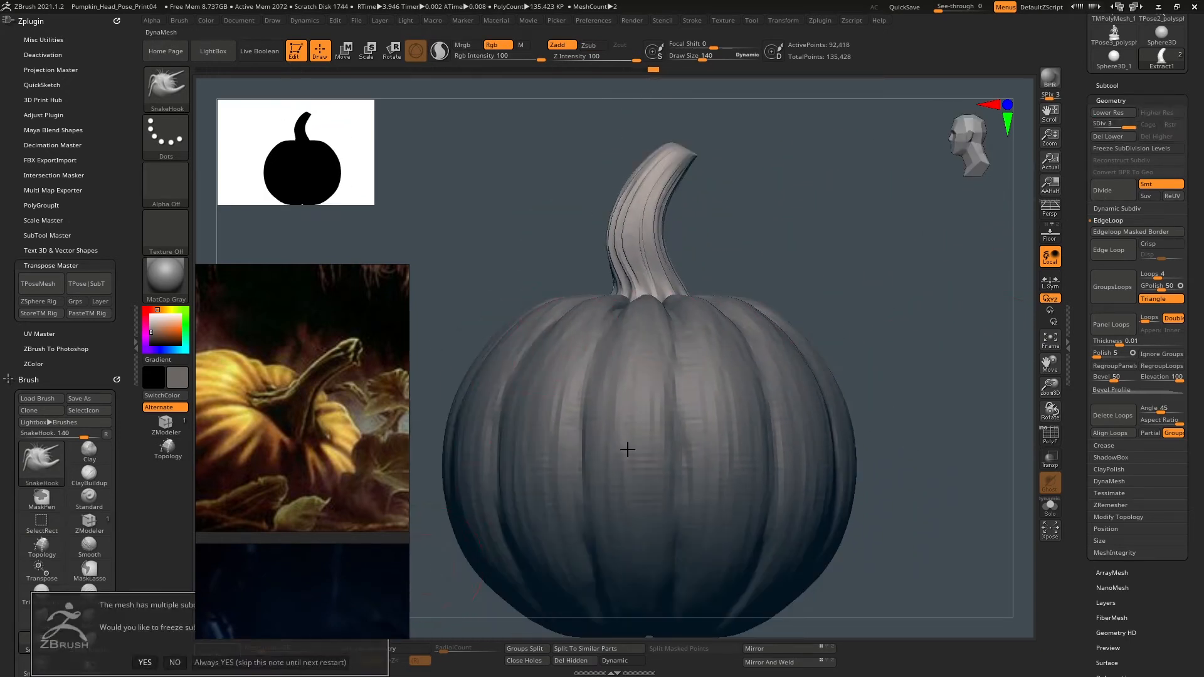
left_click(143, 662)
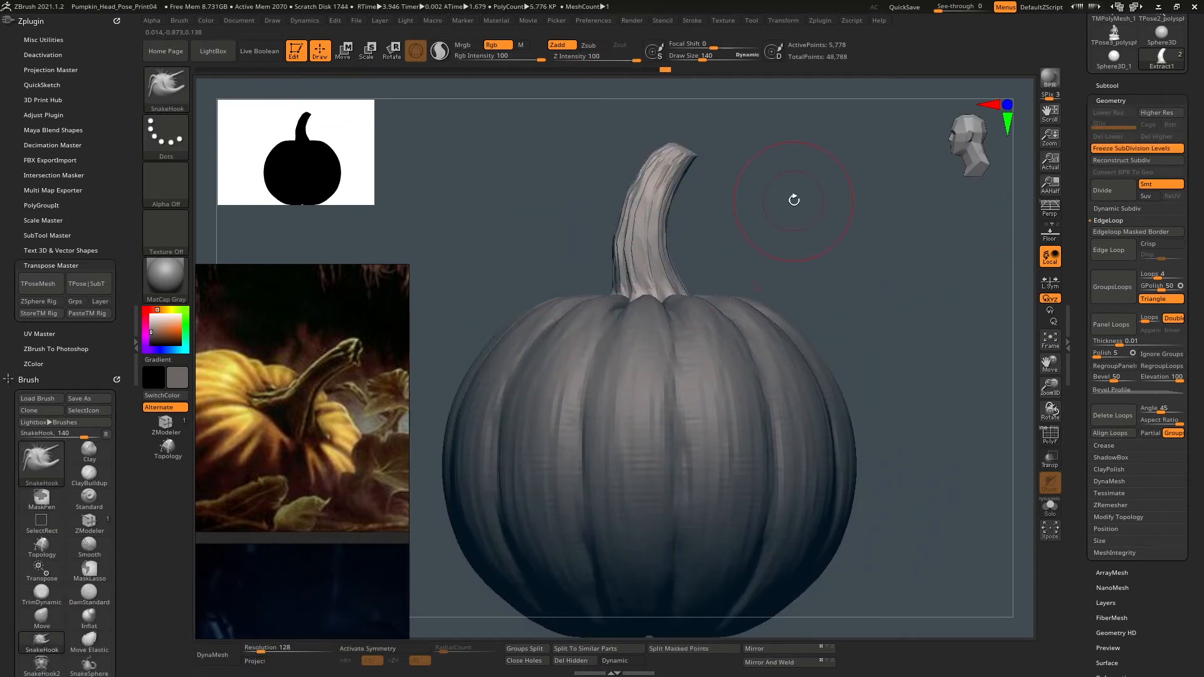
left_click(1127, 148)
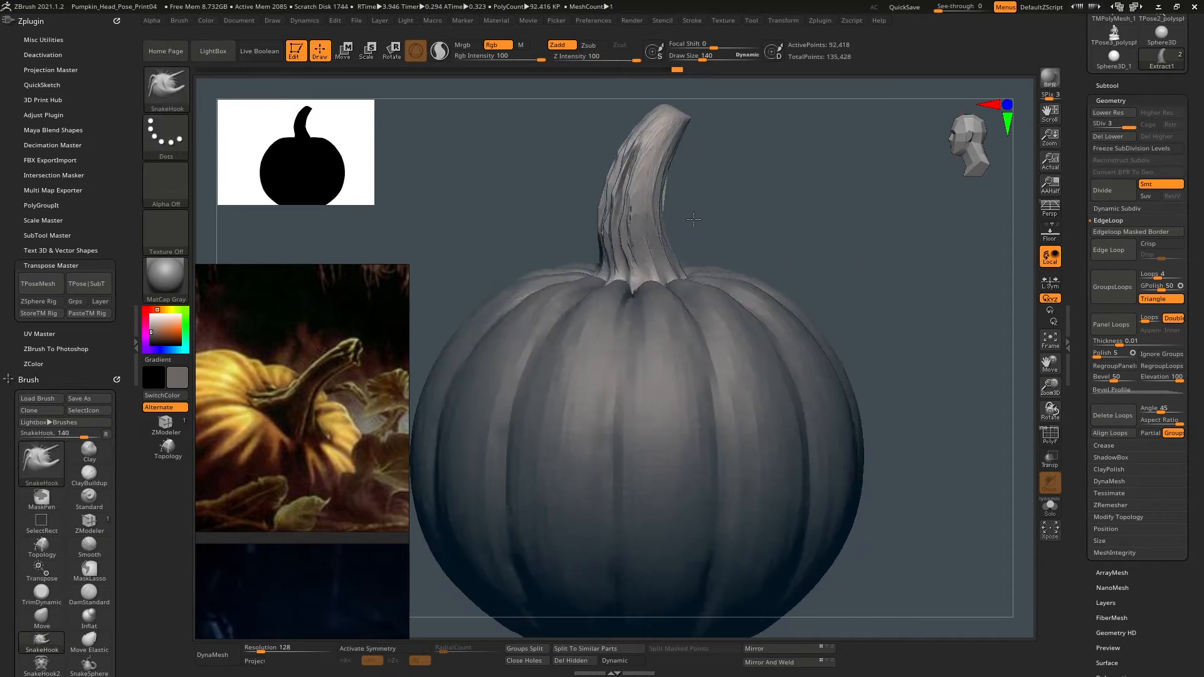
DynaMesh the stem at resolution 128 without freezing its subdivision levels, and smooth the uneven surface along its length.
left_click(214, 655)
left_click(171, 663)
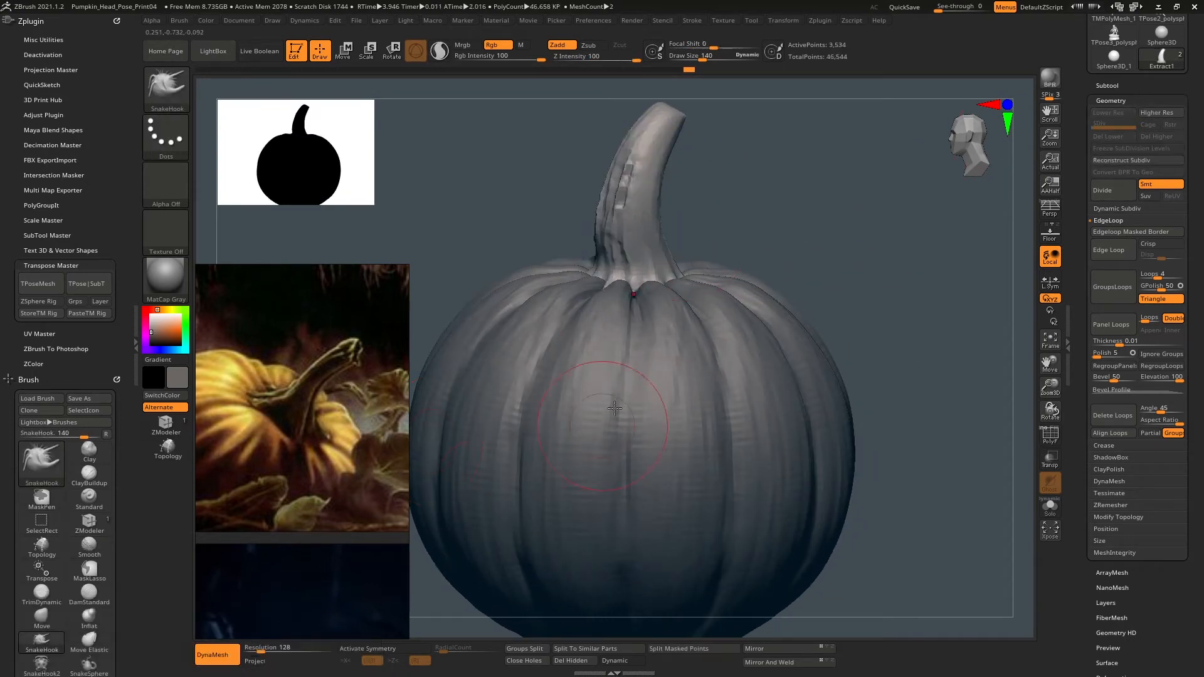
mouse_move(633, 147)
left_mouse_down("shift")
mouse_move(605, 251)
mouse_move(635, 266)
left_mouse_up("shift")
left_click_drag(765, 188, 690, 207)
left_click_drag(636, 254, 602, 134, "shift")
left_click_drag(709, 157, 869, 226)
Build up clay on the lower stem with ClayBuildup, reducing Draw Size to 41.
key("space")
left_click_drag(707, 233, 694, 232)
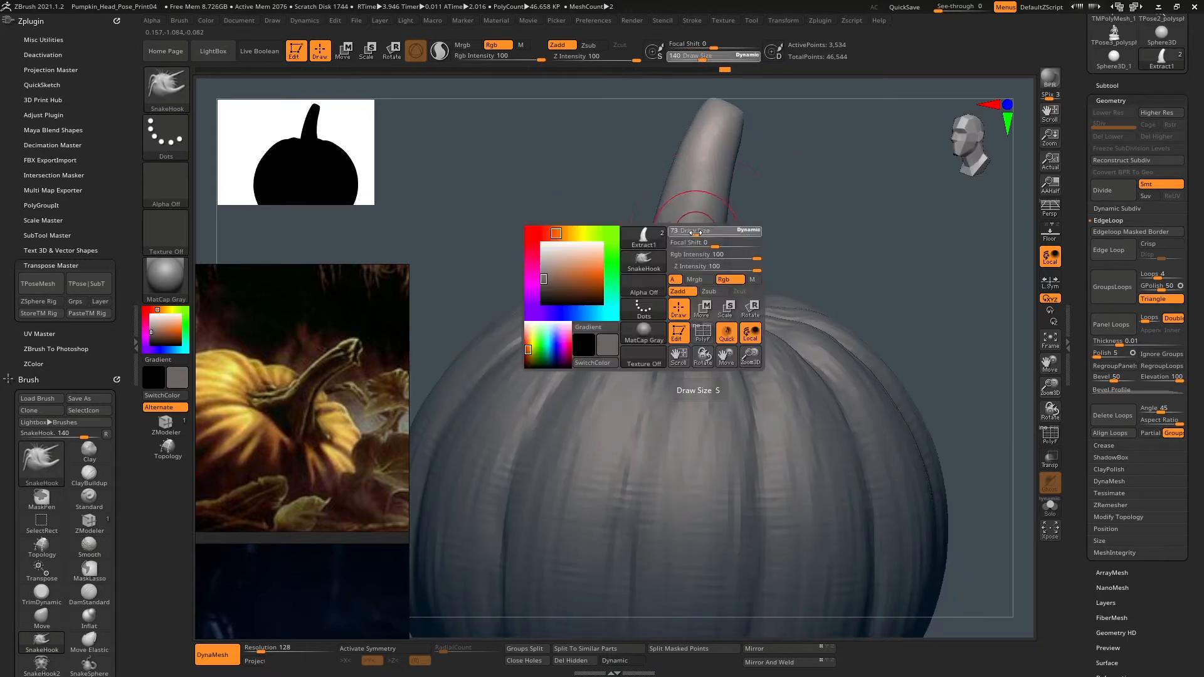
left_click_drag(766, 166, 800, 173)
key("b")
key("c")
key("b")
left_click_drag(691, 268, 704, 238)
mouse_move(706, 244)
right_mouse_down()
mouse_move(716, 300)
mouse_move(736, 269)
right_mouse_up()
key("bracketleft")
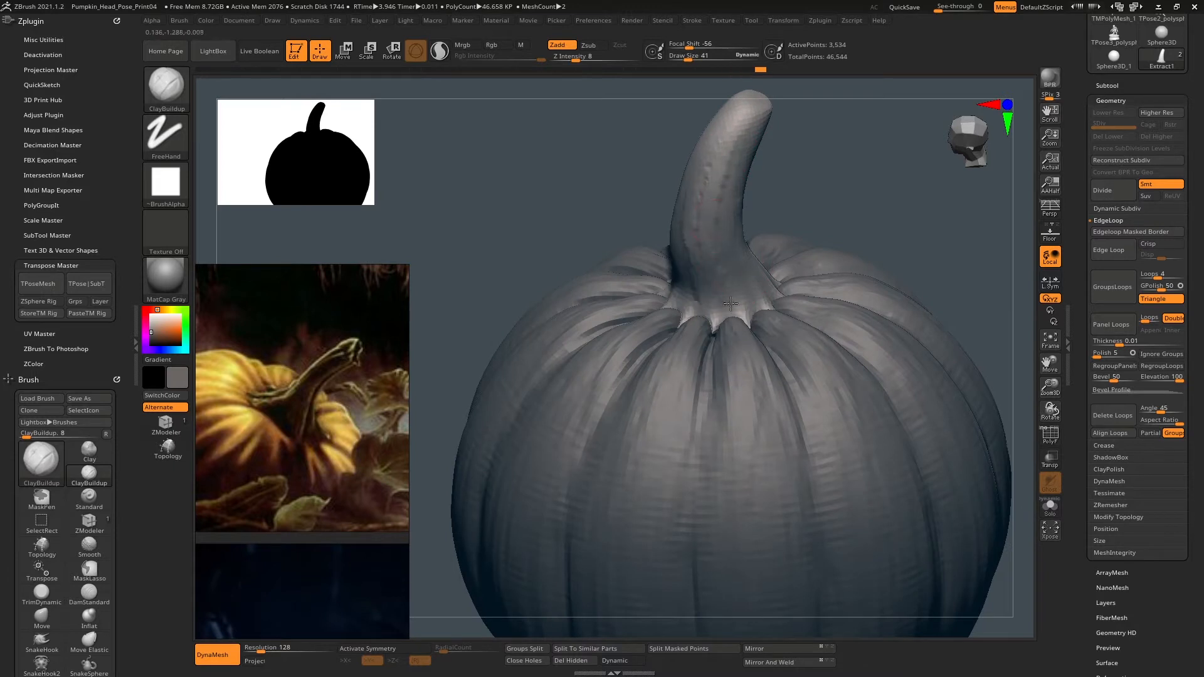
left_click_drag(731, 304, 757, 290)
right_click_drag(722, 259, 671, 250)
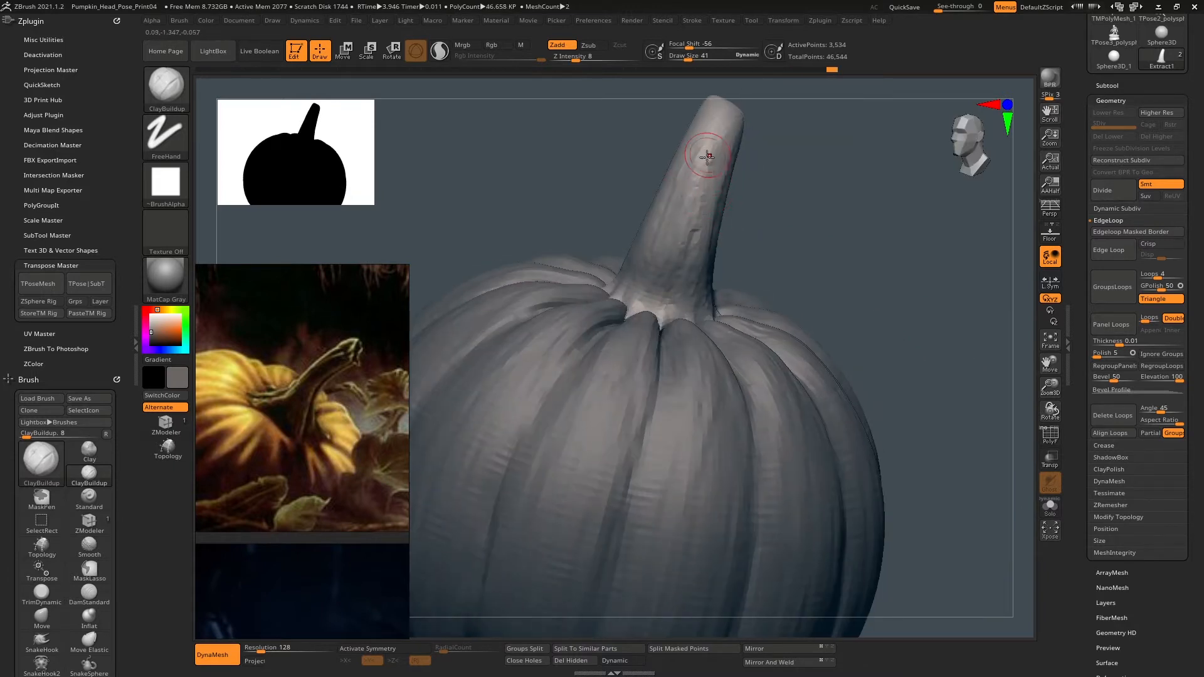
Build up lengthwise ridges around the sides of the stem with ClayBuildup.
right_click_drag(707, 157, 746, 211)
mouse_move(754, 276)
left_mouse_down()
mouse_move(743, 233)
mouse_move(784, 276)
mouse_move(841, 272)
left_mouse_up()
right_click_drag(746, 176, 708, 243)
left_click_drag(700, 200, 691, 282)
left_click_drag(684, 229, 690, 276)
mouse_move(703, 274)
right_mouse_down()
mouse_move(693, 249)
mouse_move(723, 217)
right_mouse_up()
left_click_drag(728, 199, 739, 231)
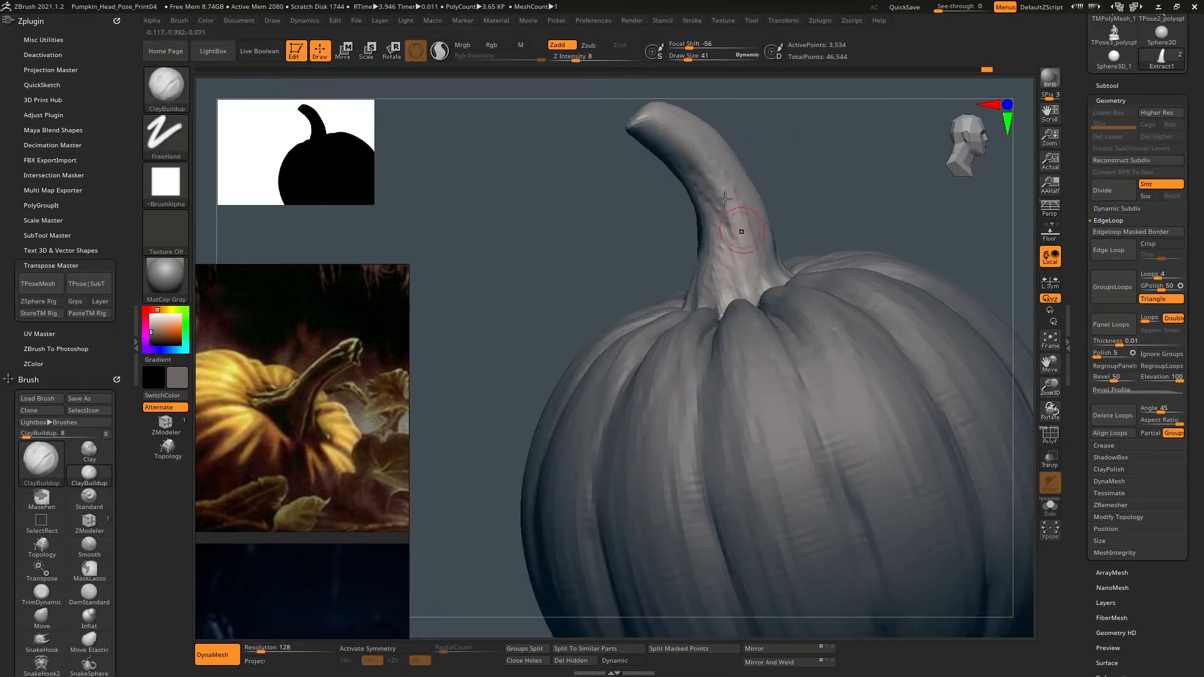
mouse_move(710, 174)
left_mouse_down()
mouse_move(731, 238)
mouse_move(714, 272)
mouse_move(718, 216)
left_mouse_up()
mouse_move(718, 200)
right_mouse_down()
mouse_move(736, 183)
mouse_move(652, 166)
right_mouse_up()
left_click_drag(668, 245, 670, 263)
right_click_drag(676, 242, 690, 292)
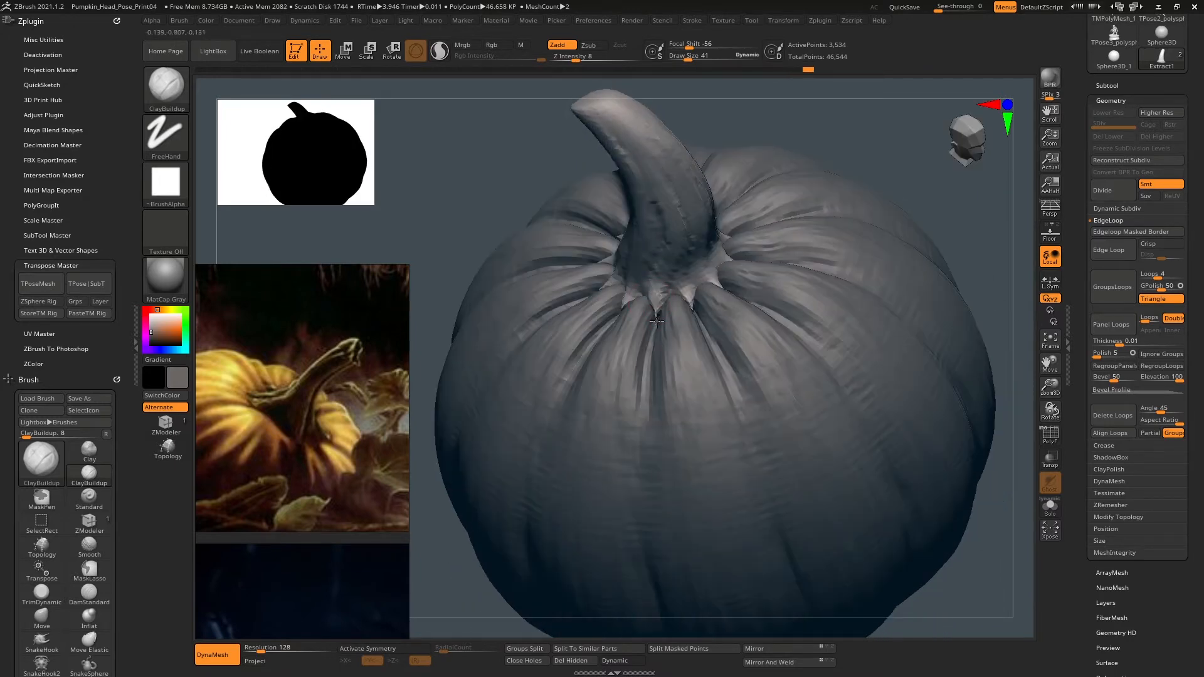
Build up and smooth the stem's base where it meets the pumpkin ribs.
left_click_drag(657, 321, 653, 293)
right_click_drag(654, 293, 709, 283)
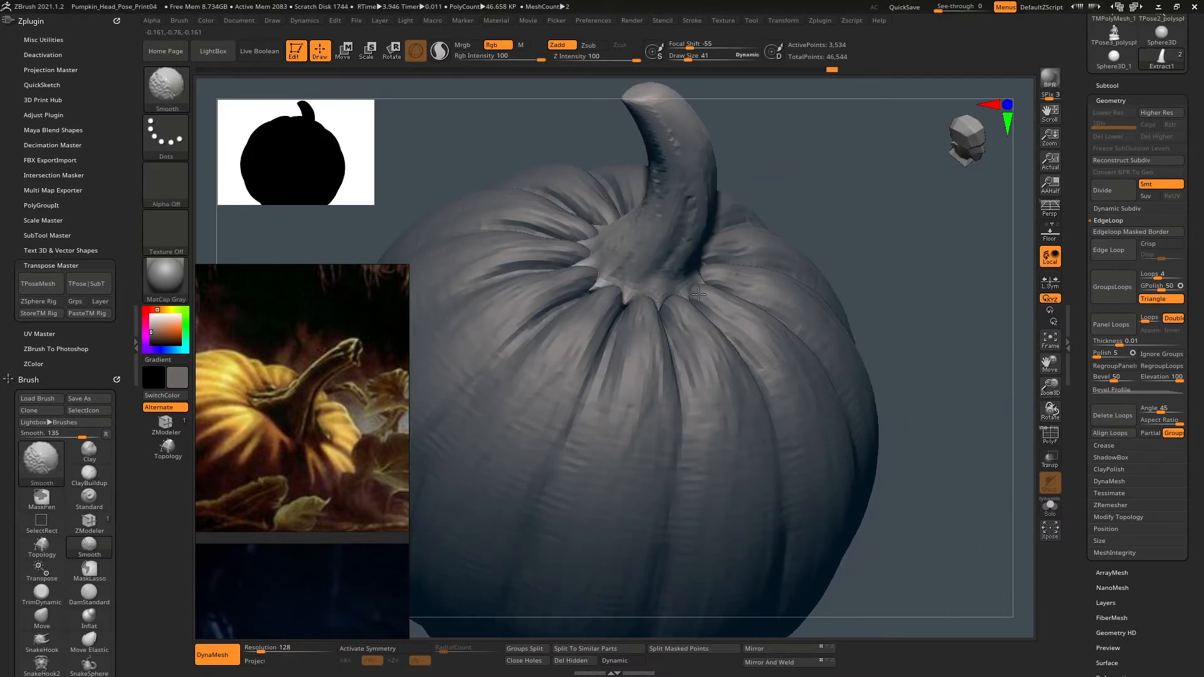
left_click_drag(699, 294, 694, 297, "shift")
mouse_move(694, 297)
right_mouse_down()
mouse_move(658, 269)
mouse_move(608, 288)
right_mouse_up()
key("shift+t")
mouse_move(566, 244)
right_mouse_down()
mouse_move(577, 280)
mouse_move(632, 317)
right_mouse_up()
key("shift+t")
right_click_drag(647, 274, 666, 273)
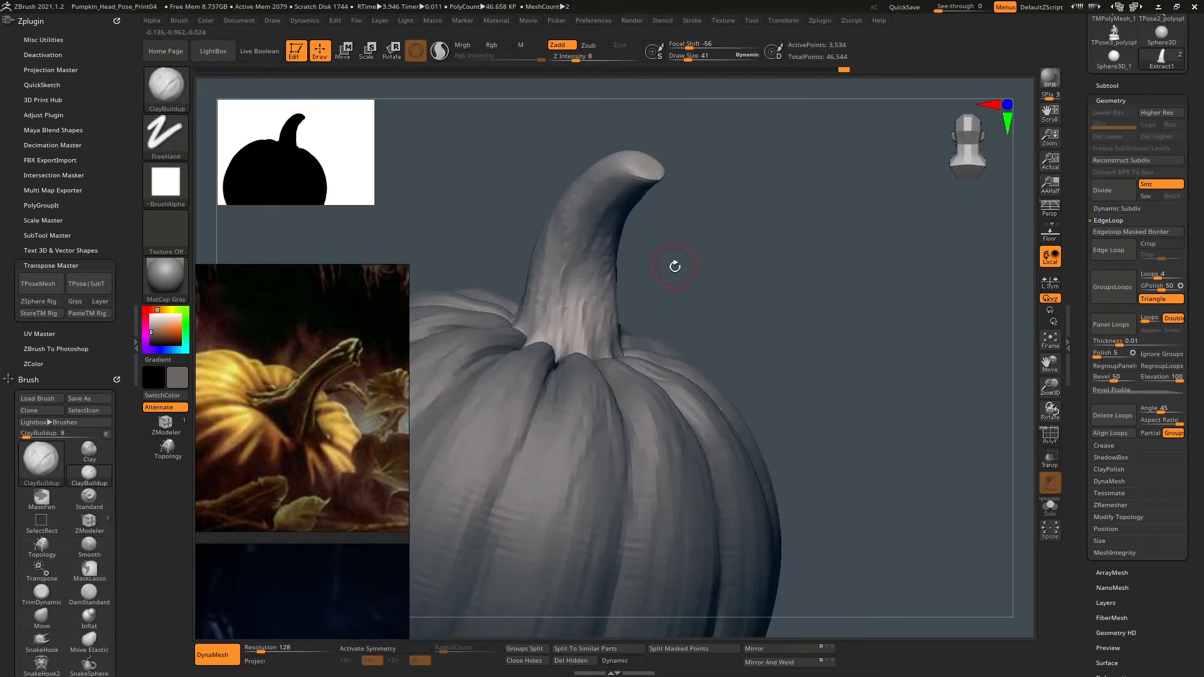
Carve a groove down the stem's base toward the pumpkin ribs with the DamStandard brush.
key("b")
key("s")
key("h")
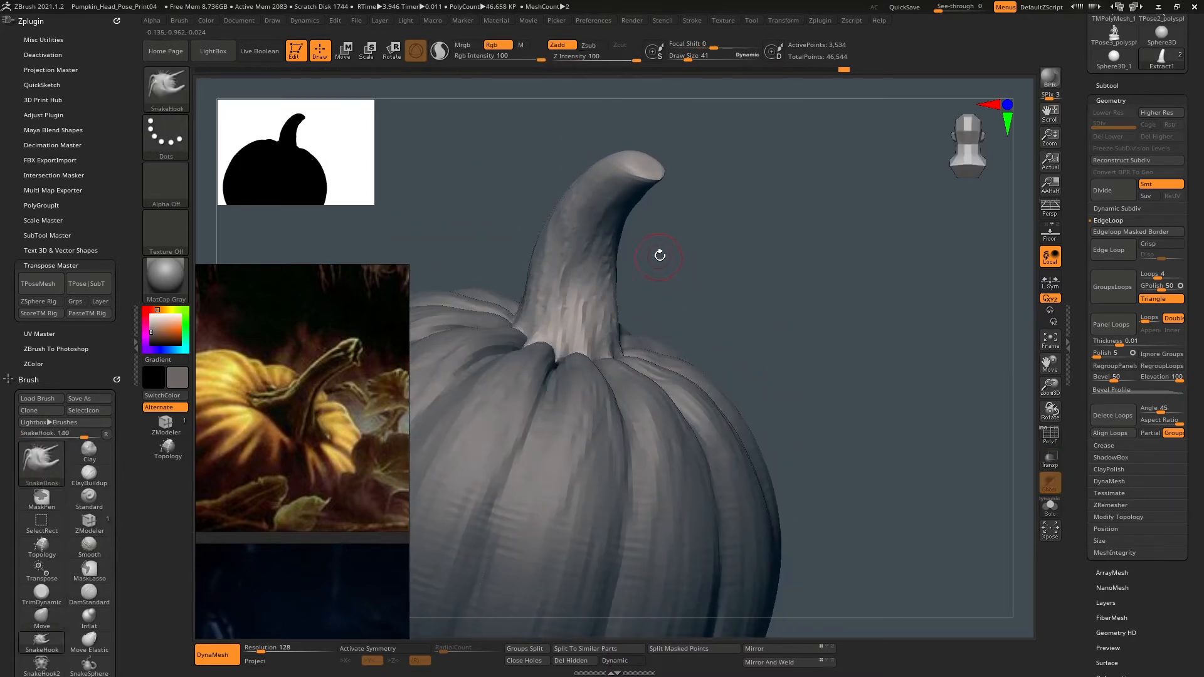
mouse_move(659, 267)
right_mouse_down()
mouse_move(716, 255)
mouse_move(637, 261)
right_mouse_up()
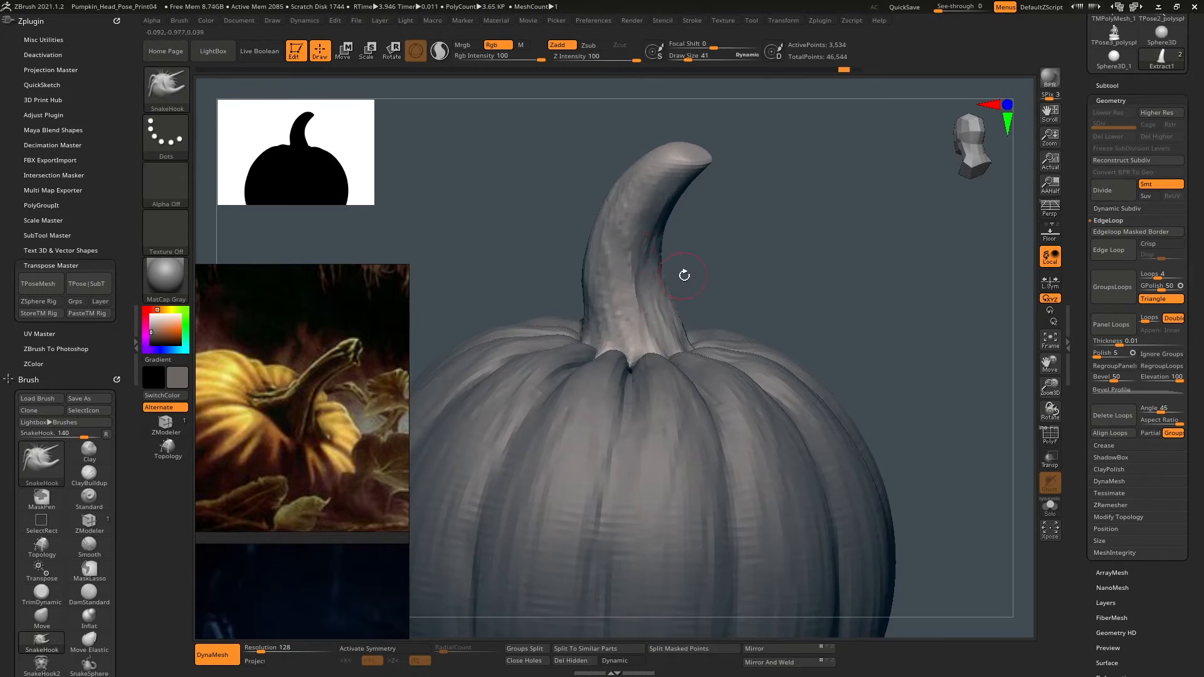
key("b")
key("d")
key("s")
left_click_drag(648, 335, 647, 375)
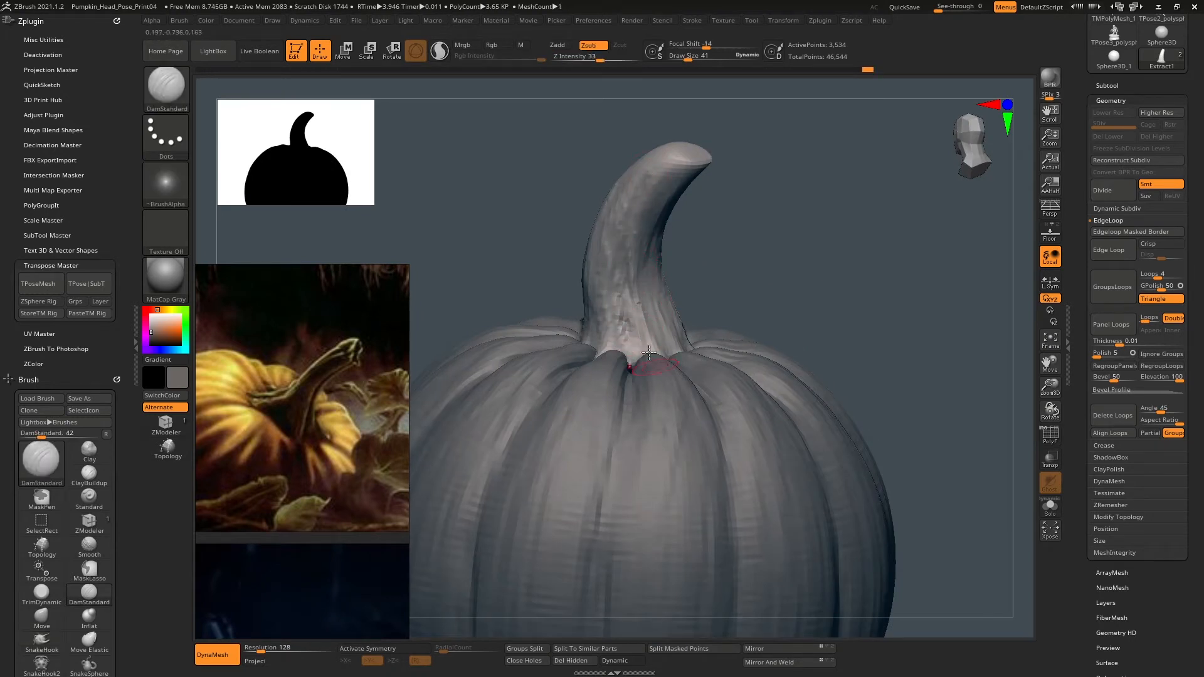
right_click_drag(655, 192, 685, 210)
right_click_drag(750, 271, 715, 295)
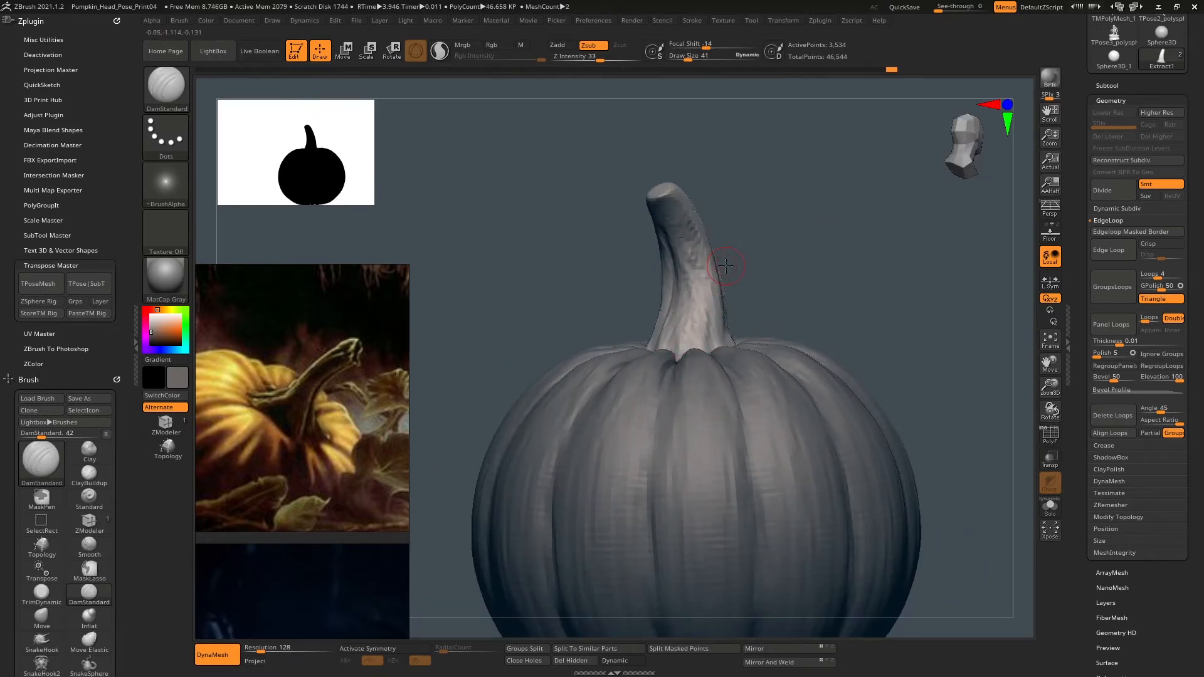
right_click_drag(978, 244, 951, 236)
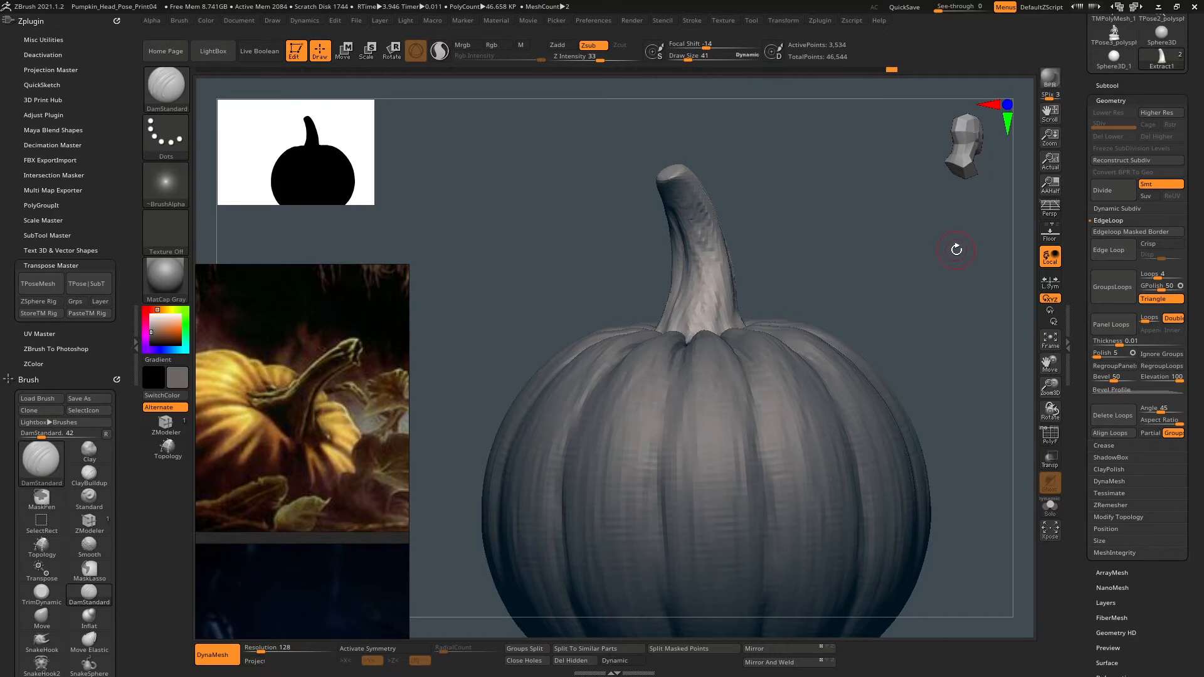
Add a ClayBuildup ridge down the lower stem to its flared base.
mouse_move(957, 249)
right_mouse_down()
mouse_move(811, 239)
mouse_move(805, 278)
right_mouse_up()
key("b")
key("c")
key("b")
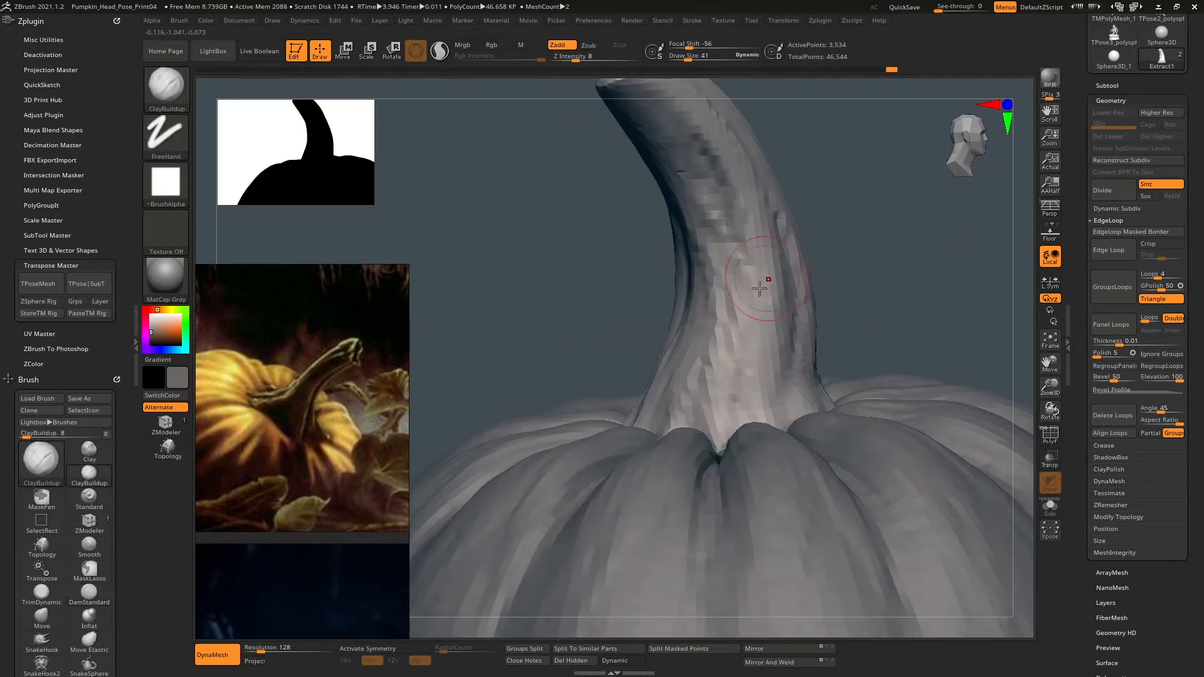
left_click_drag(755, 290, 766, 391)
scroll(770, 285, "down", 10)
Set Draw Size to 33, turn on Sculptris Pro mode and build up fine ridges down one side of the stem.
key("[")
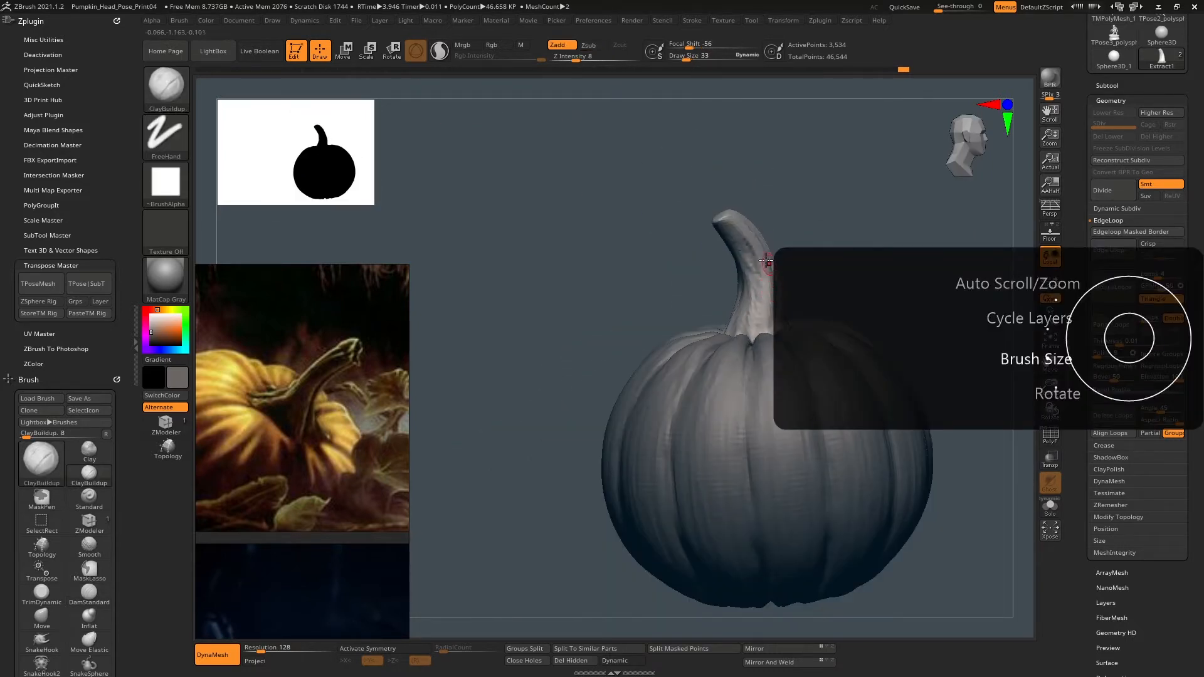
right_click_drag(769, 285, 747, 227)
right_click_drag(814, 262, 782, 259)
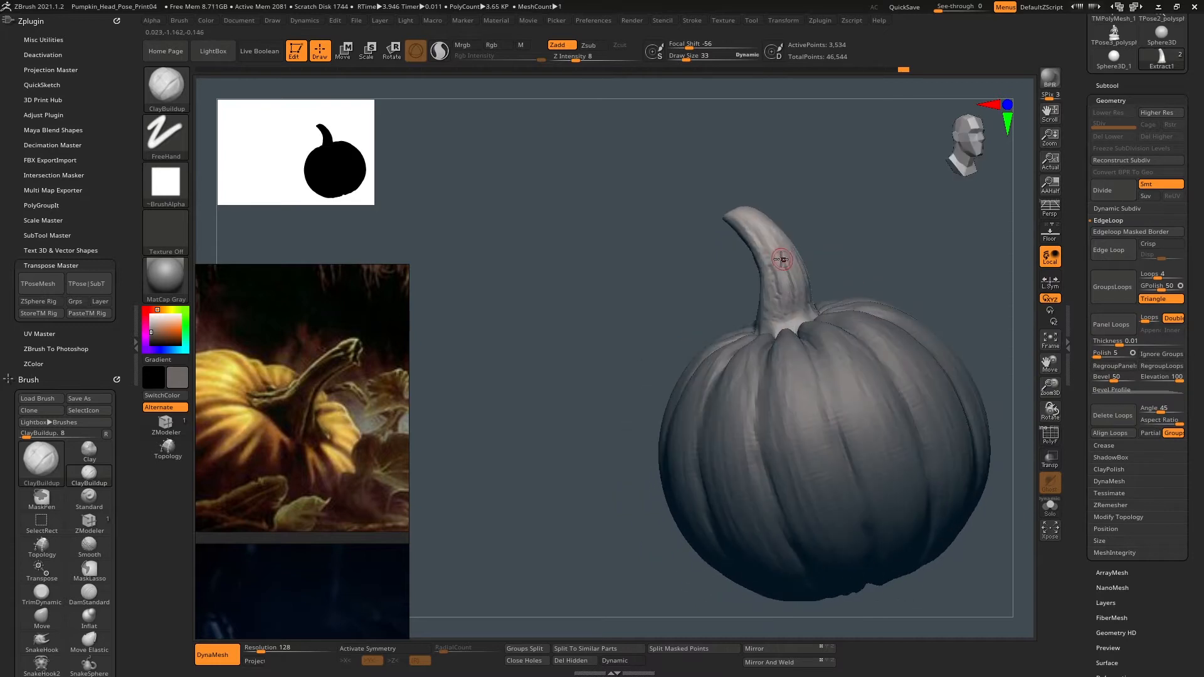
scroll(798, 259, "up", 10)
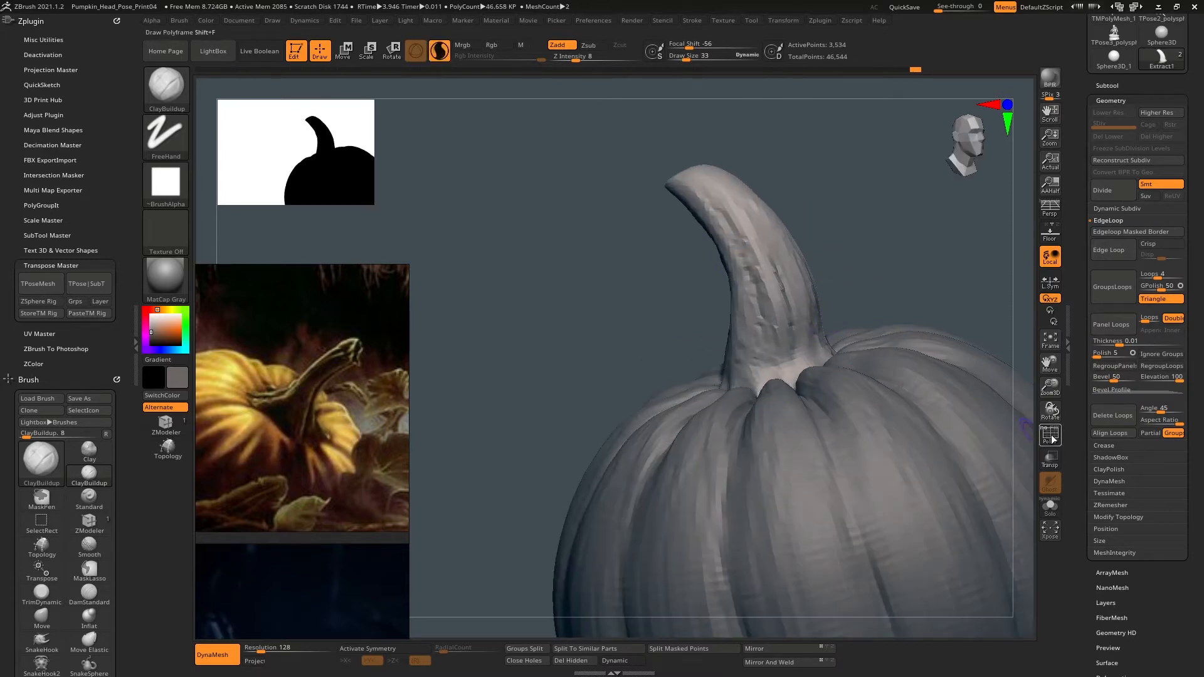
left_click(1050, 436)
left_click(1048, 436)
mouse_move(732, 233)
left_mouse_down()
mouse_move(768, 309)
mouse_move(771, 359)
left_mouse_up()
right_click_drag(800, 307, 774, 301)
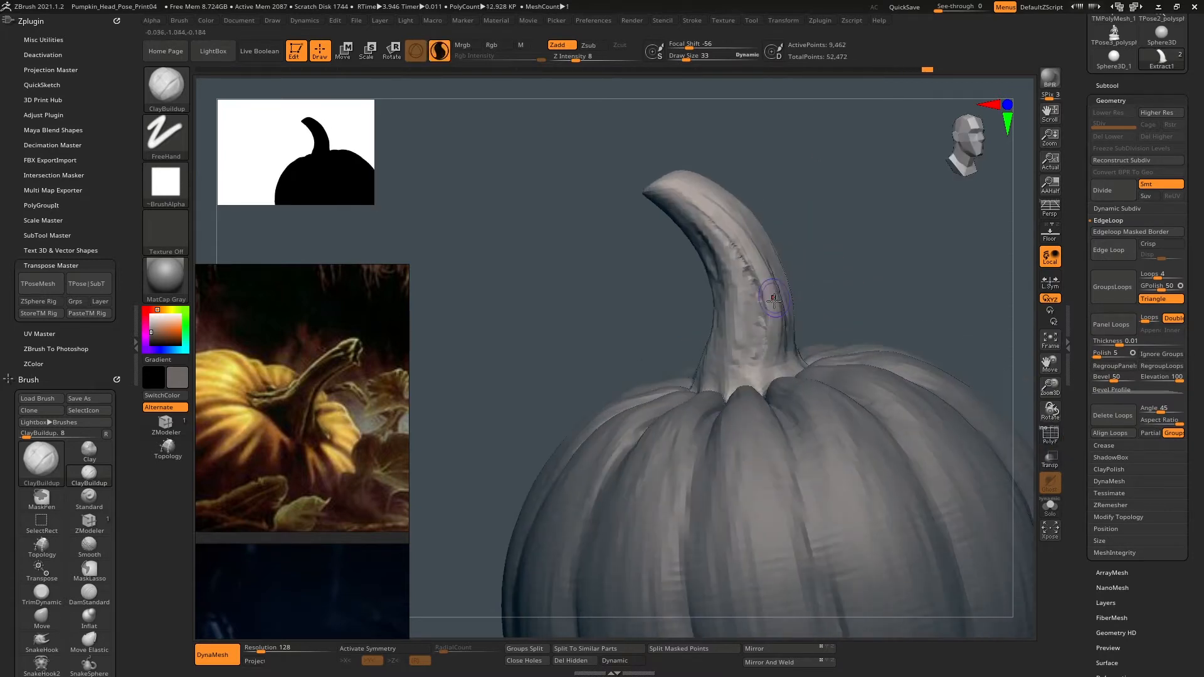
left_click_drag(747, 292, 755, 367)
right_click_drag(756, 367, 725, 262)
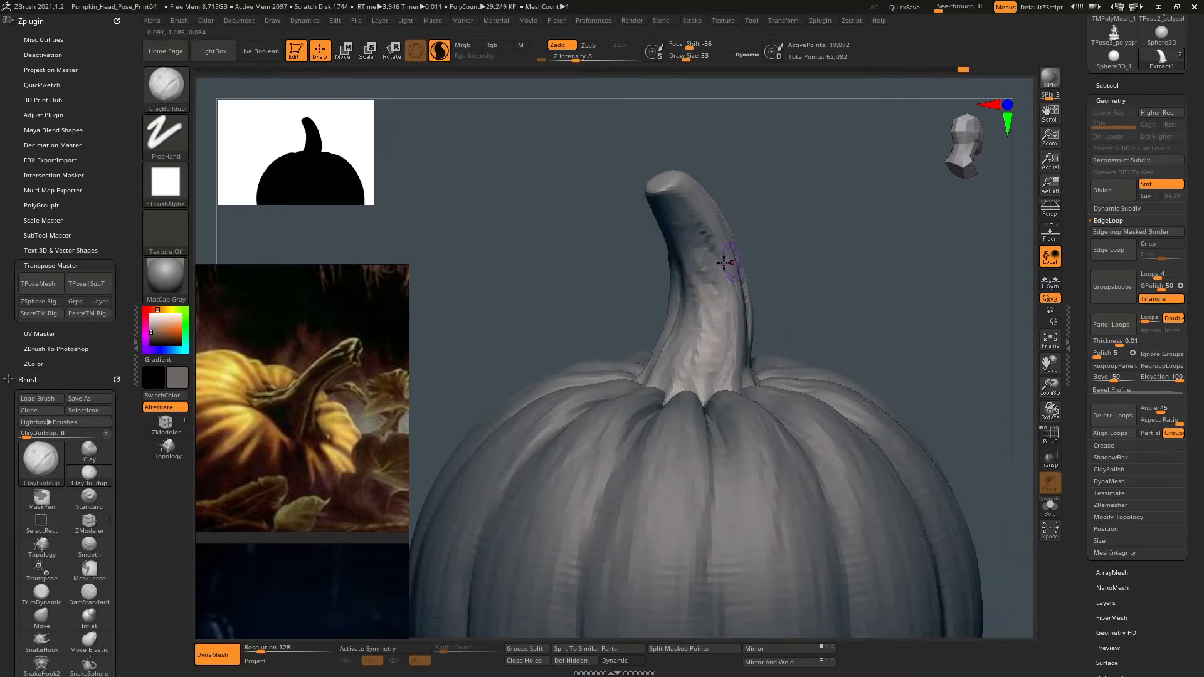
Continue the ClayBuildup ridges around the stem and up its inner curve toward the tip.
left_click_drag(709, 304, 706, 351)
mouse_move(706, 352)
right_mouse_down()
mouse_move(687, 273)
mouse_move(670, 274)
right_mouse_up()
left_click_drag(679, 289, 674, 355)
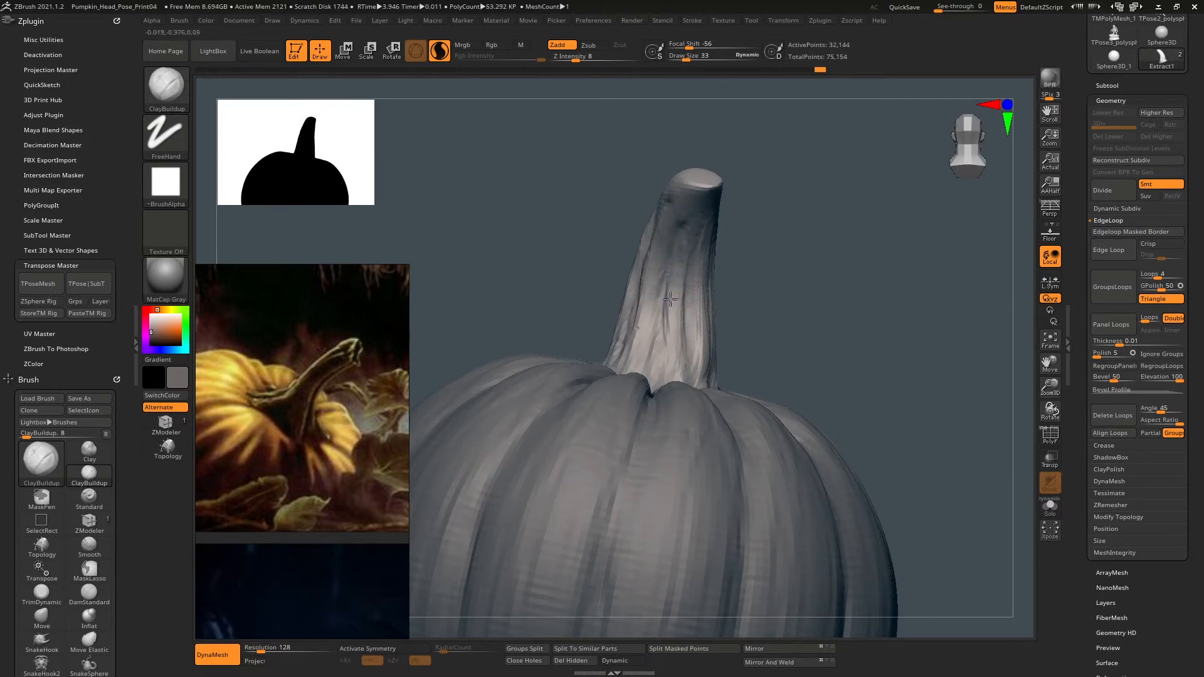
left_click_drag(704, 207, 692, 249)
right_click_drag(691, 249, 689, 212)
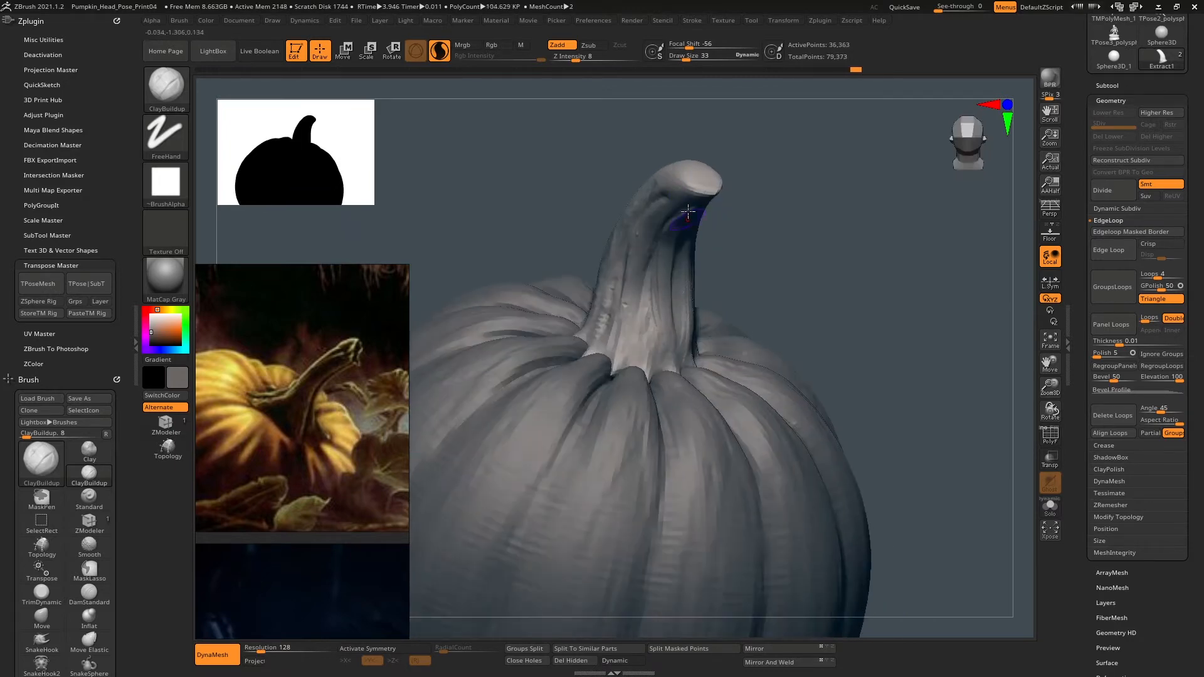
Sculpt a raised rim and hollow center on the stem's cut tip with ClayBuildup, reducing Draw Size to 12.
left_click_drag(709, 174, 706, 182)
mouse_move(705, 182)
right_mouse_down()
mouse_move(707, 169)
mouse_move(701, 219)
right_mouse_up()
right_click_drag(701, 219, 707, 242, "ctrl")
key("space")
mouse_move(707, 242)
left_mouse_down()
mouse_move(702, 251)
mouse_move(707, 234)
left_mouse_up()
mouse_move(708, 242)
right_mouse_down()
mouse_move(696, 255)
mouse_move(690, 242)
right_mouse_up()
mouse_move(690, 242)
left_mouse_down()
mouse_move(682, 274)
mouse_move(671, 225)
left_mouse_up()
right_click_drag(672, 225, 666, 182)
key("space")
mouse_move(709, 203)
left_mouse_down()
mouse_move(730, 219)
mouse_move(720, 229)
left_mouse_up()
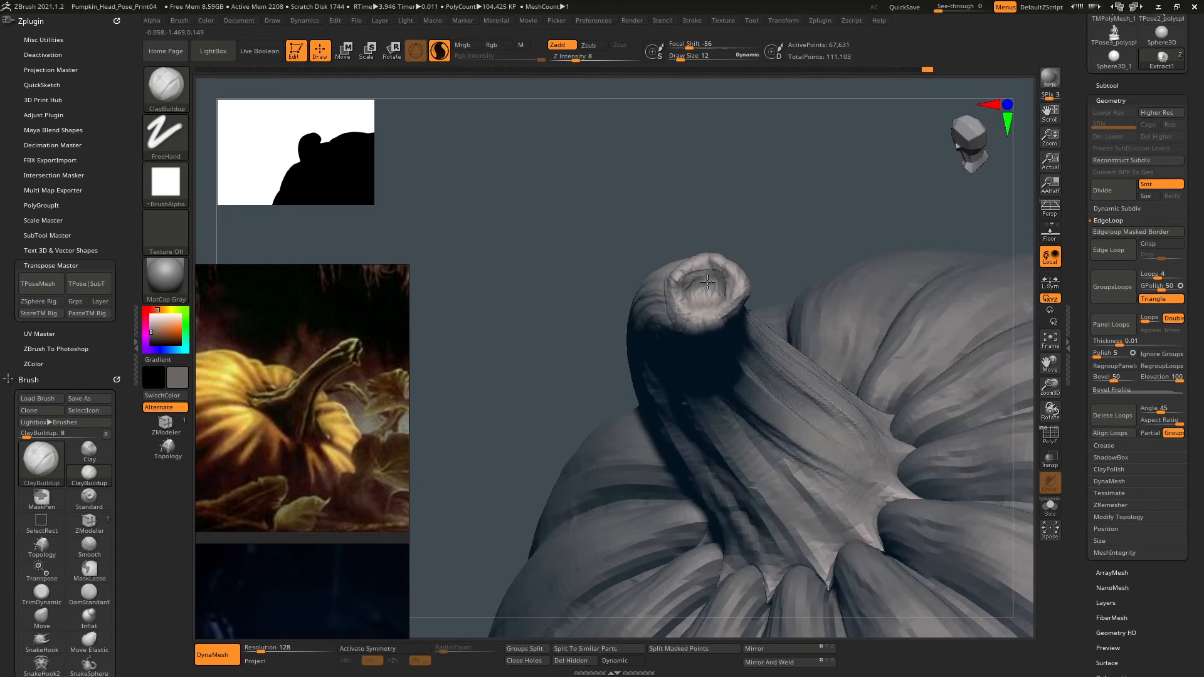
Set Draw Size to 30 and build up long ridges from the stem's tip down its outer curve.
key("space")
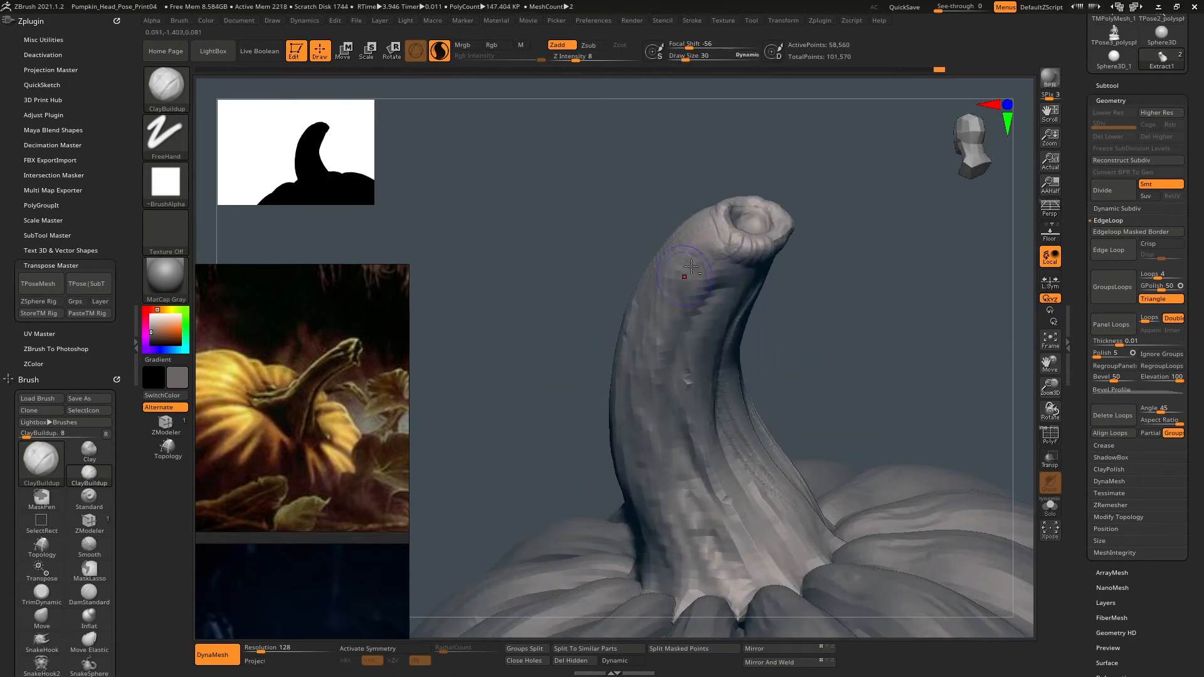
left_click_drag(690, 268, 660, 345)
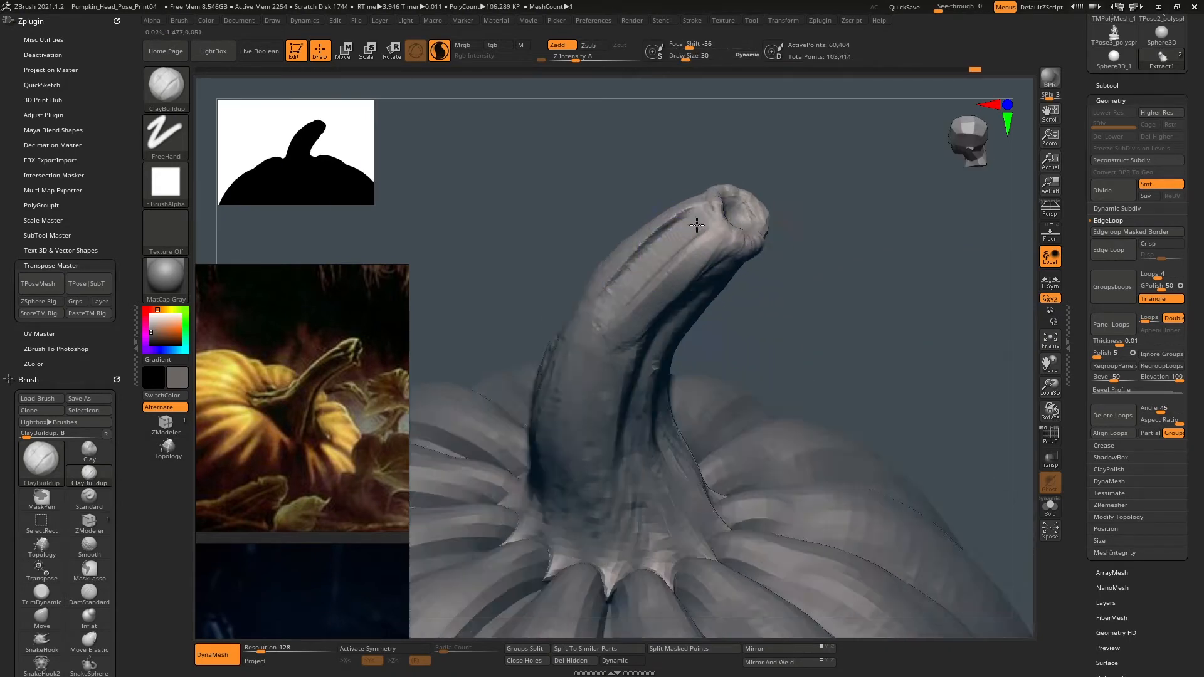
left_click_drag(671, 220, 564, 345)
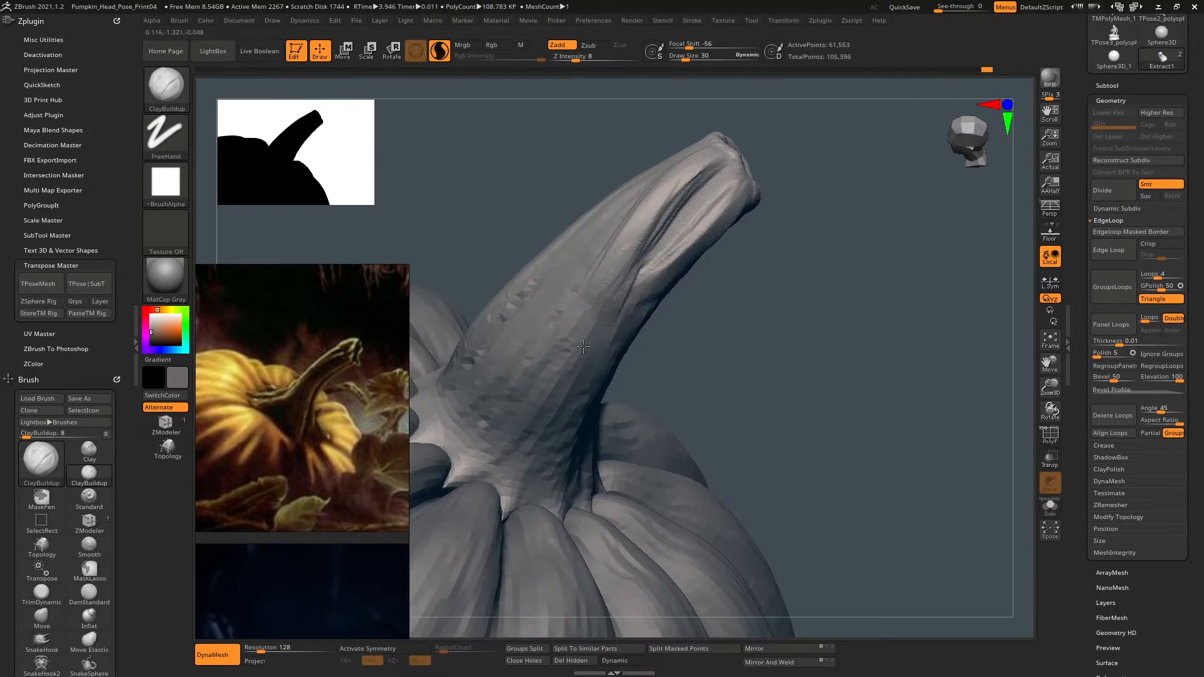
left_click_drag(583, 346, 461, 458)
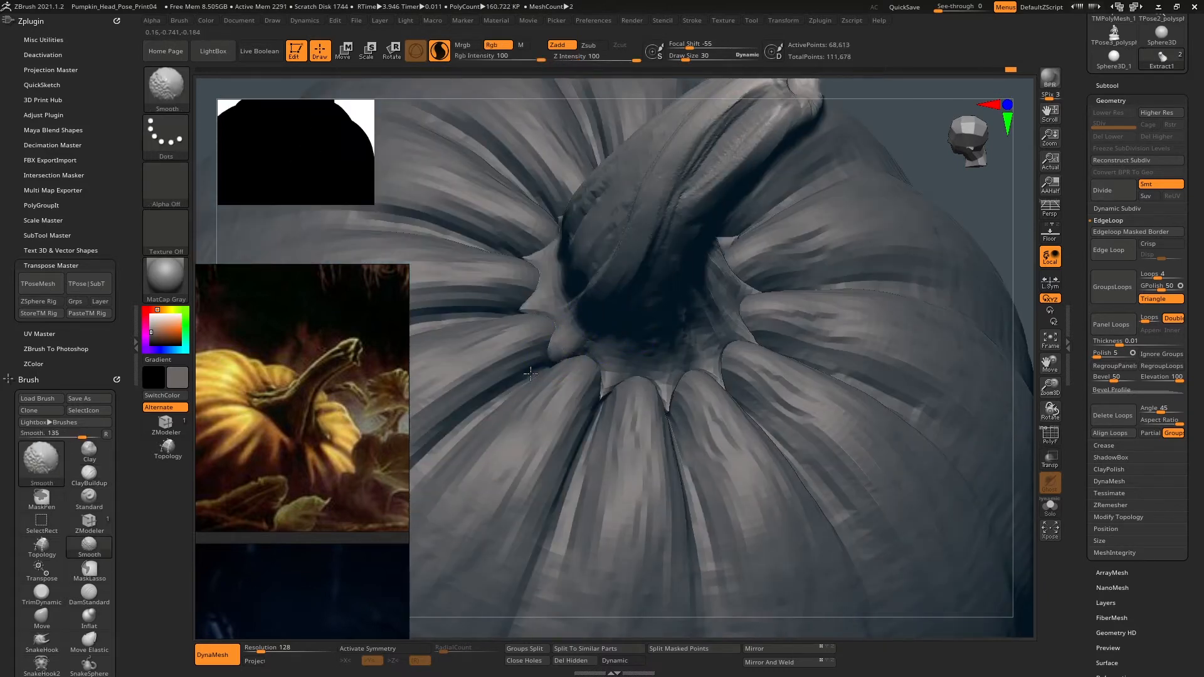
Blend the stem's flared base and extend the ClayBuildup ridges down the lower stem into it.
left_click_drag(579, 326, 549, 354)
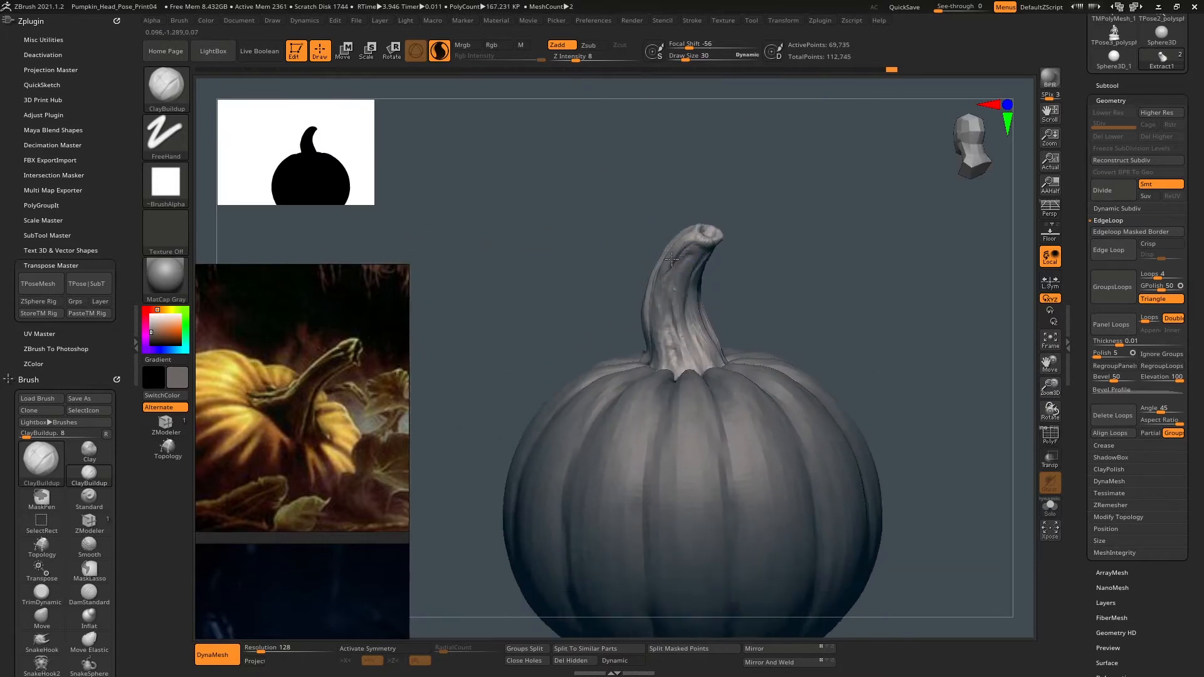
right_click_drag(672, 259, 650, 325, "ctrl")
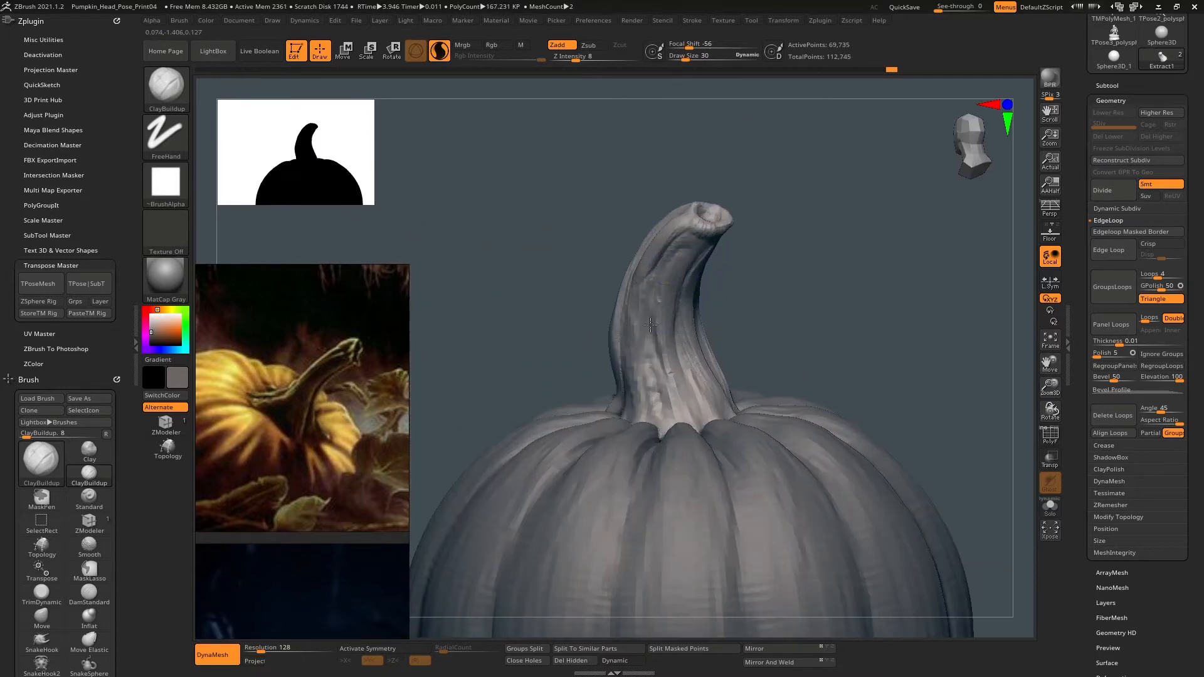
left_click_drag(677, 285, 693, 408)
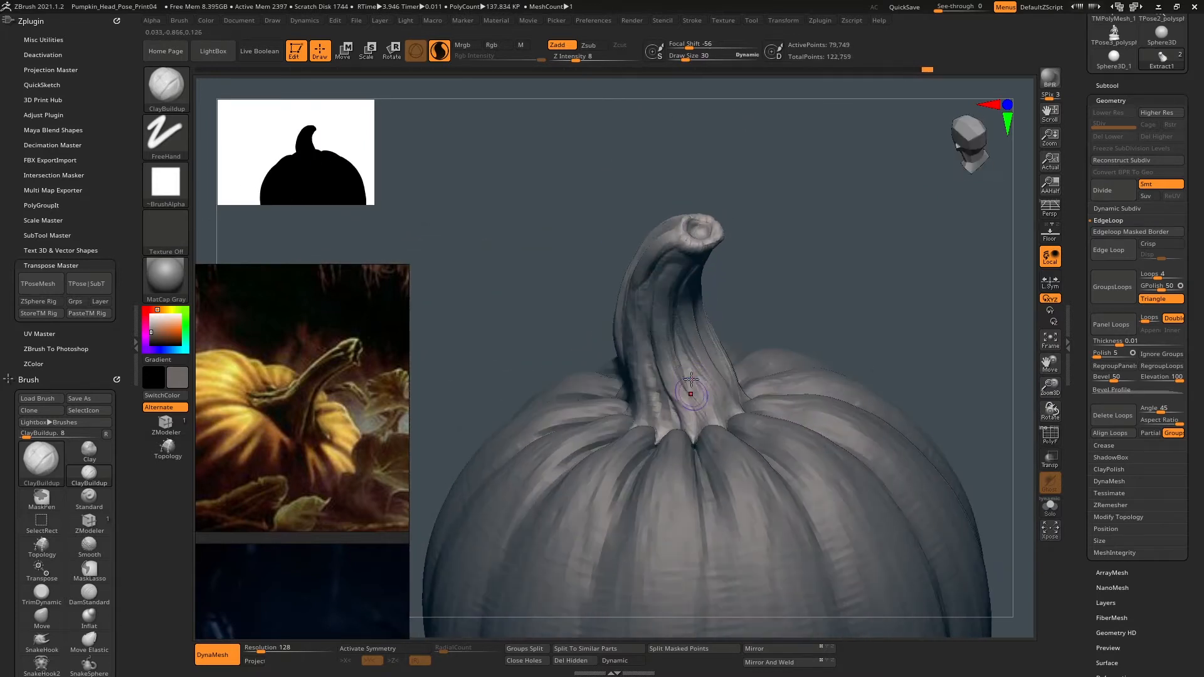
left_click_drag(681, 339, 715, 415)
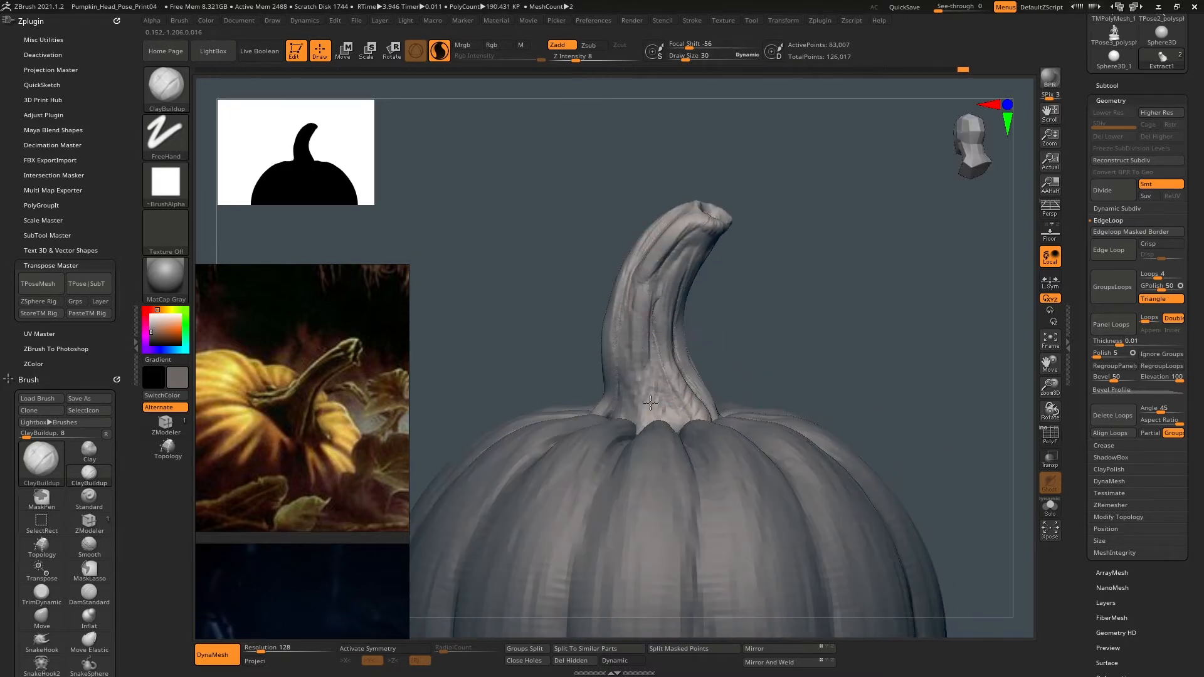
Build up the ridge on the stem's lower front with ClayBuildup, and set up the Move brush at Draw Size 201.
mouse_move(646, 339)
left_mouse_down()
mouse_move(656, 414)
mouse_move(648, 372)
left_mouse_up()
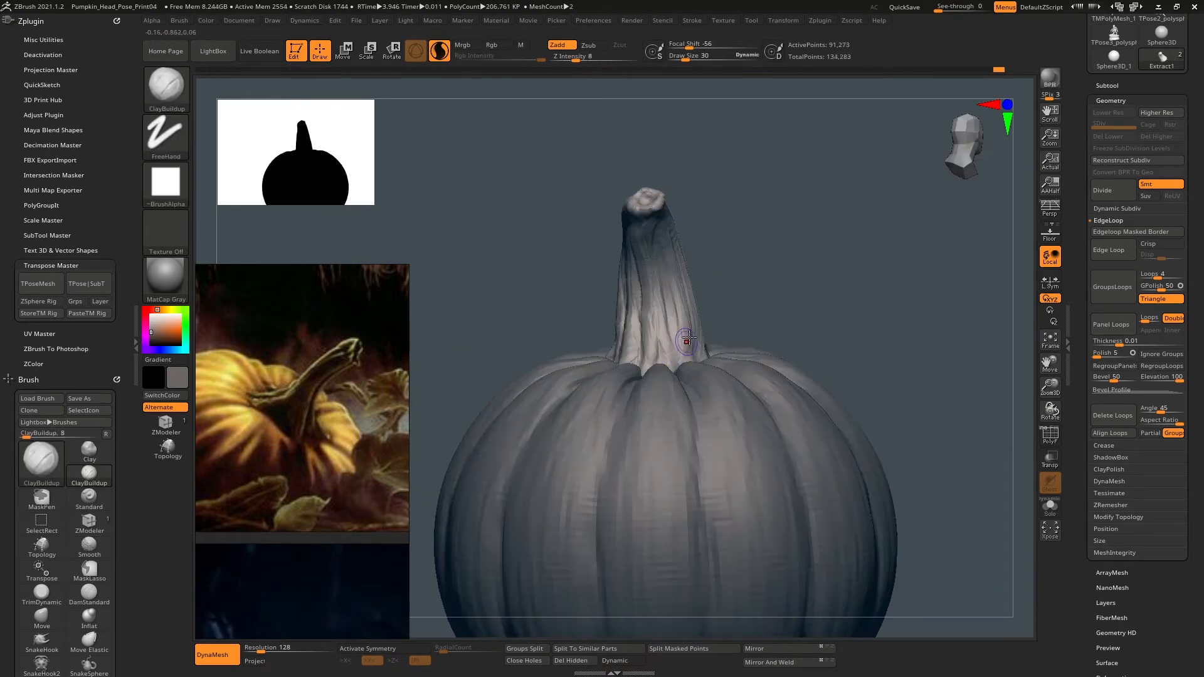
key("b")
key("m")
key("v")
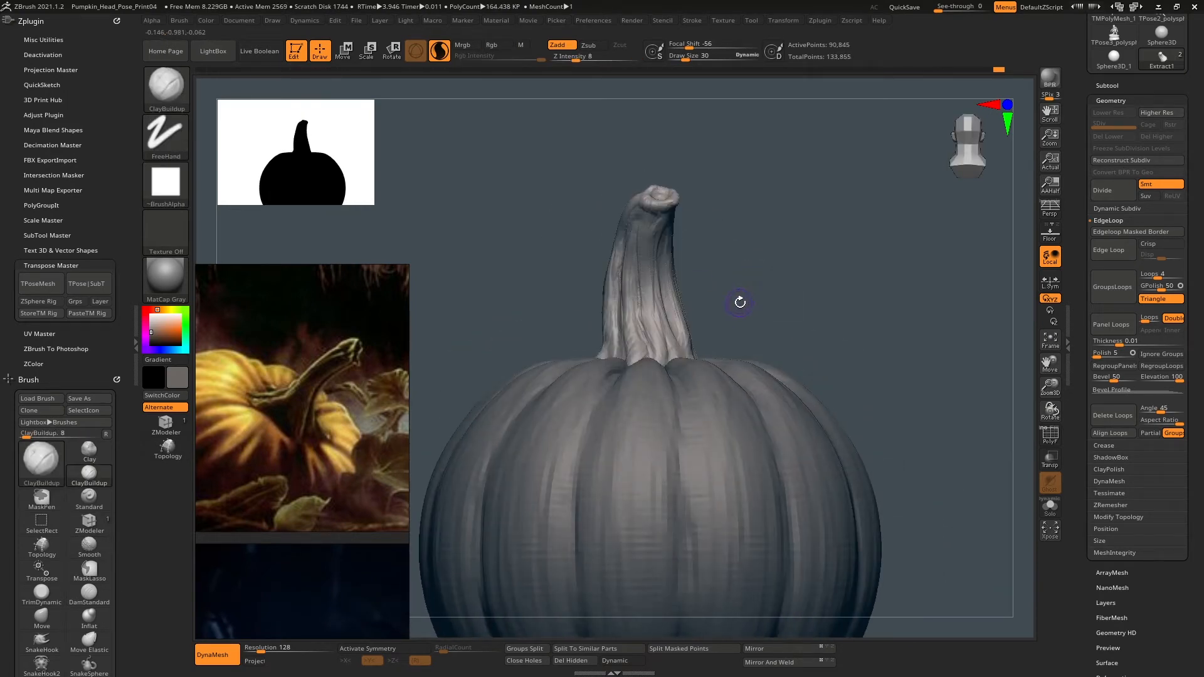
key("space")
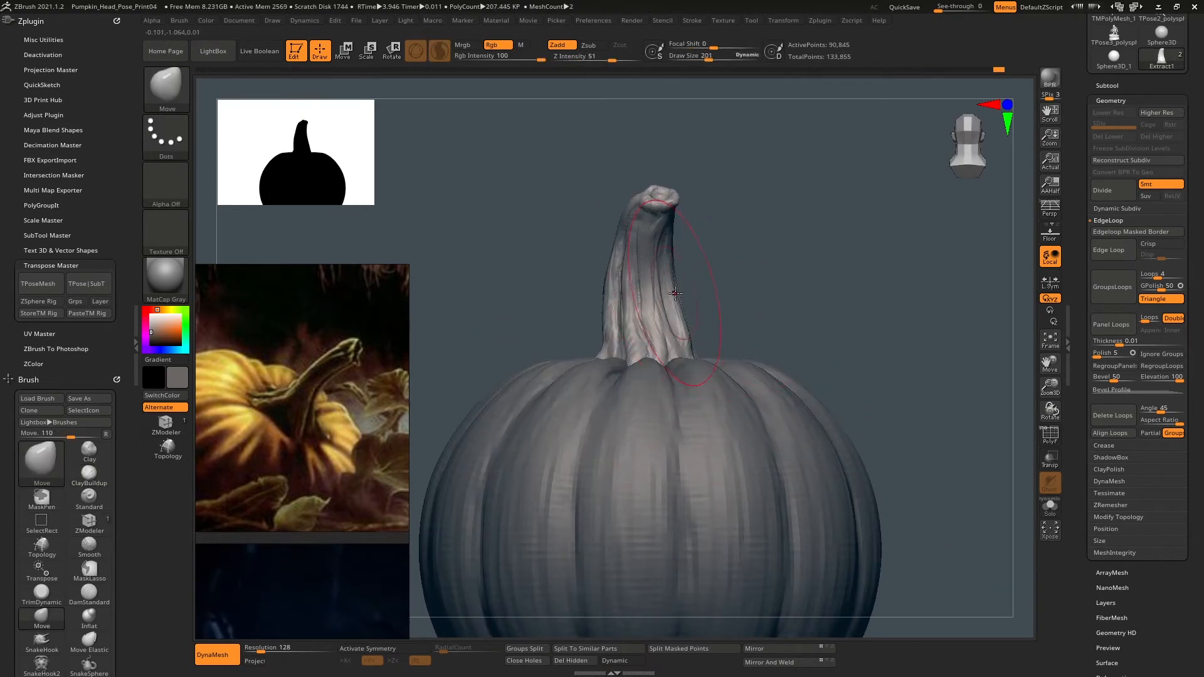
Bend the stem into an S-curve with the SnakeHook brush, pulling its middle inward and its upper part outward.
key("b")
key("s")
key("h")
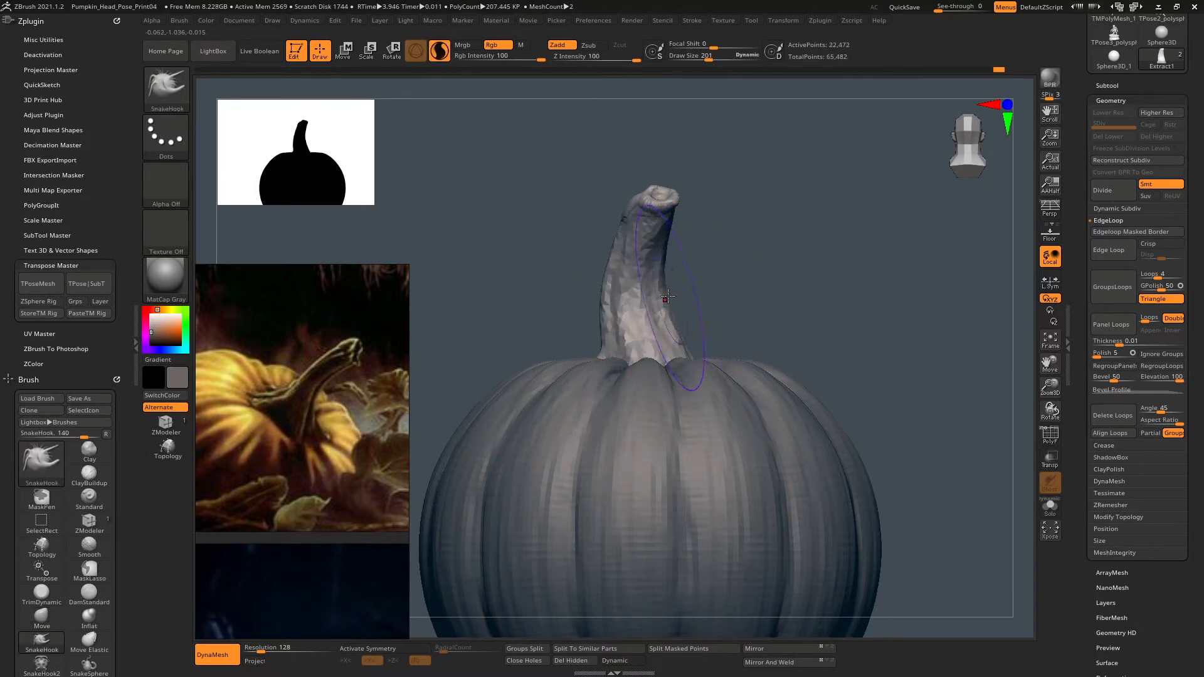
left_click_drag(678, 304, 653, 298)
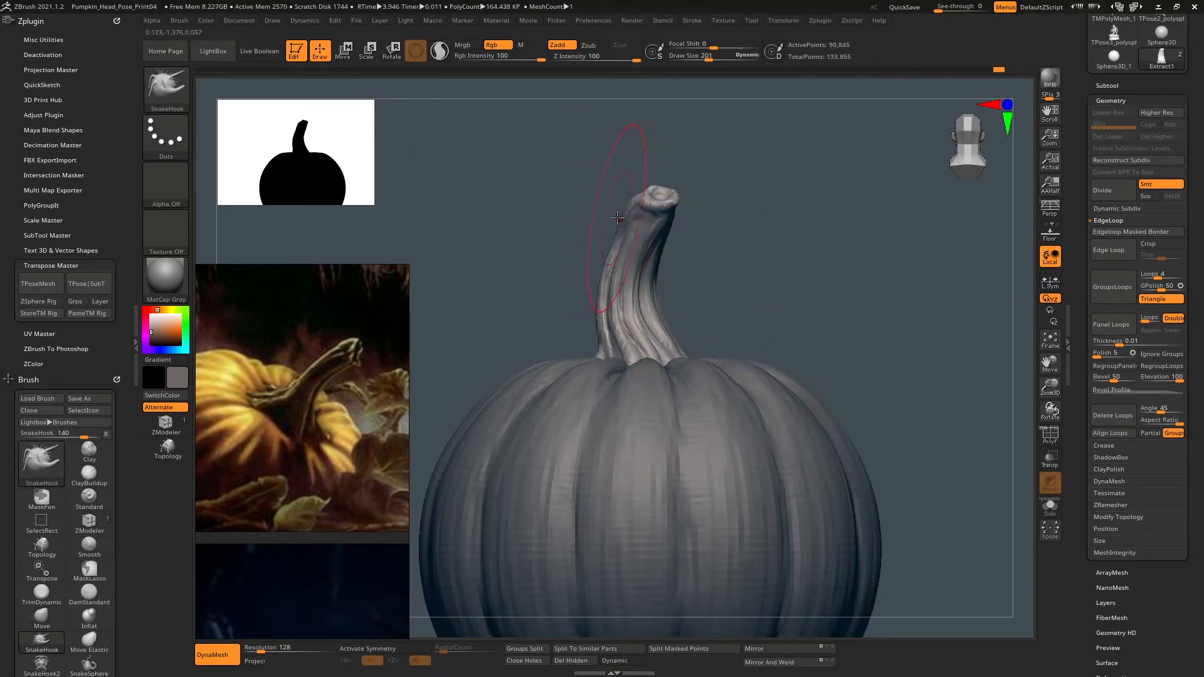
mouse_move(617, 219)
left_mouse_down()
mouse_move(648, 215)
mouse_move(675, 232)
left_mouse_up()
left_click_drag(731, 251, 679, 260)
left_click_drag(635, 233, 624, 227)
left_click_drag(599, 271, 579, 278)
left_click_drag(650, 218, 671, 221)
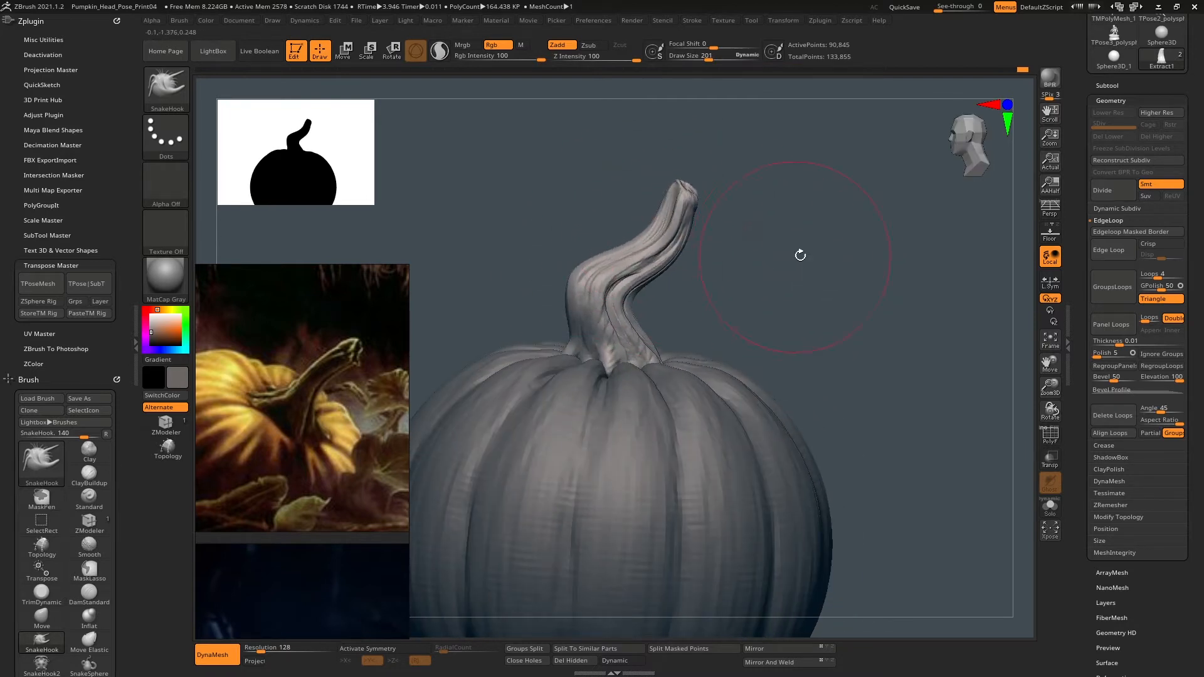
Refine the stem's lower bend and upper reach with further SnakeHook pulls.
mouse_move(801, 255)
left_mouse_down()
mouse_move(747, 243)
mouse_move(774, 267)
left_mouse_up()
left_click_drag(597, 284, 610, 292)
left_click_drag(664, 219, 684, 230)
left_click_drag(803, 237, 733, 217)
Smooth the stretched ridges along the stem's bend, tip and lower section.
mouse_move(634, 276)
left_mouse_down("shift")
mouse_move(680, 216)
mouse_move(609, 307)
left_mouse_up("shift")
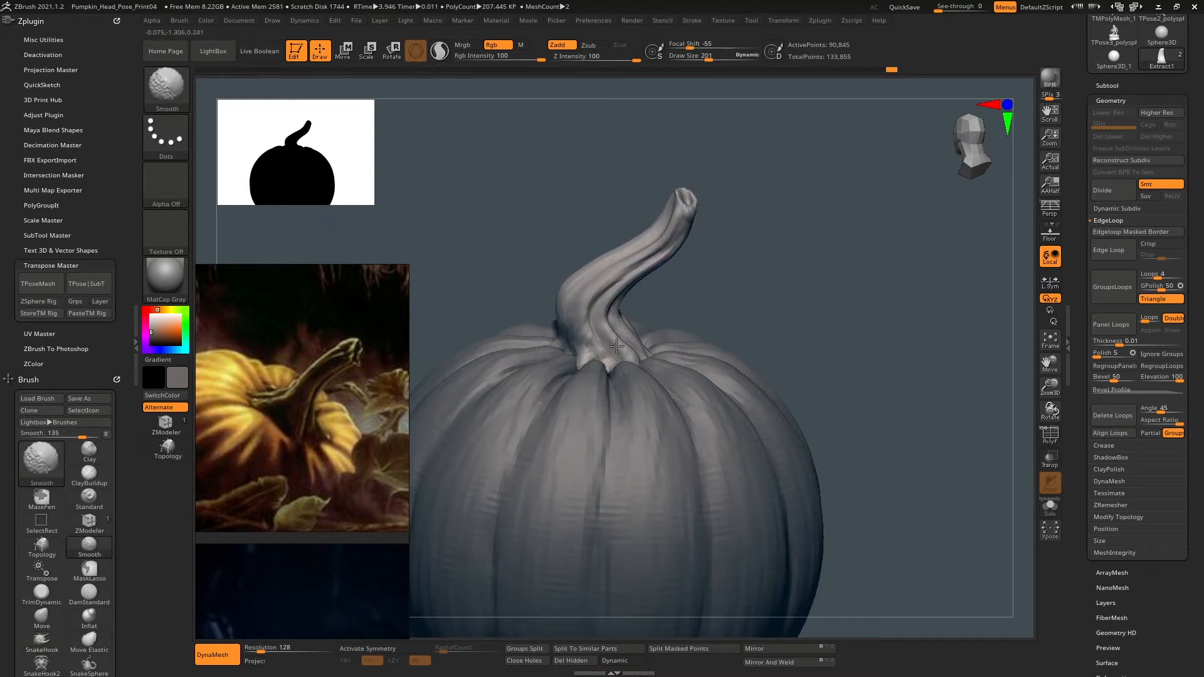
mouse_move(806, 241)
left_mouse_down()
mouse_move(741, 263)
mouse_move(773, 254)
left_mouse_up()
left_click_drag(689, 210, 692, 219, "shift")
left_click_drag(623, 310, 648, 335, "shift")
mouse_move(775, 276)
left_mouse_down()
mouse_move(815, 295)
mouse_move(759, 281)
mouse_move(775, 266)
mouse_move(822, 274)
left_mouse_up()
Rebuild the ridges from the stem's base up toward the tip with ClayBuildup, reducing Draw Size to 29.
key("b")
key("c")
key("b")
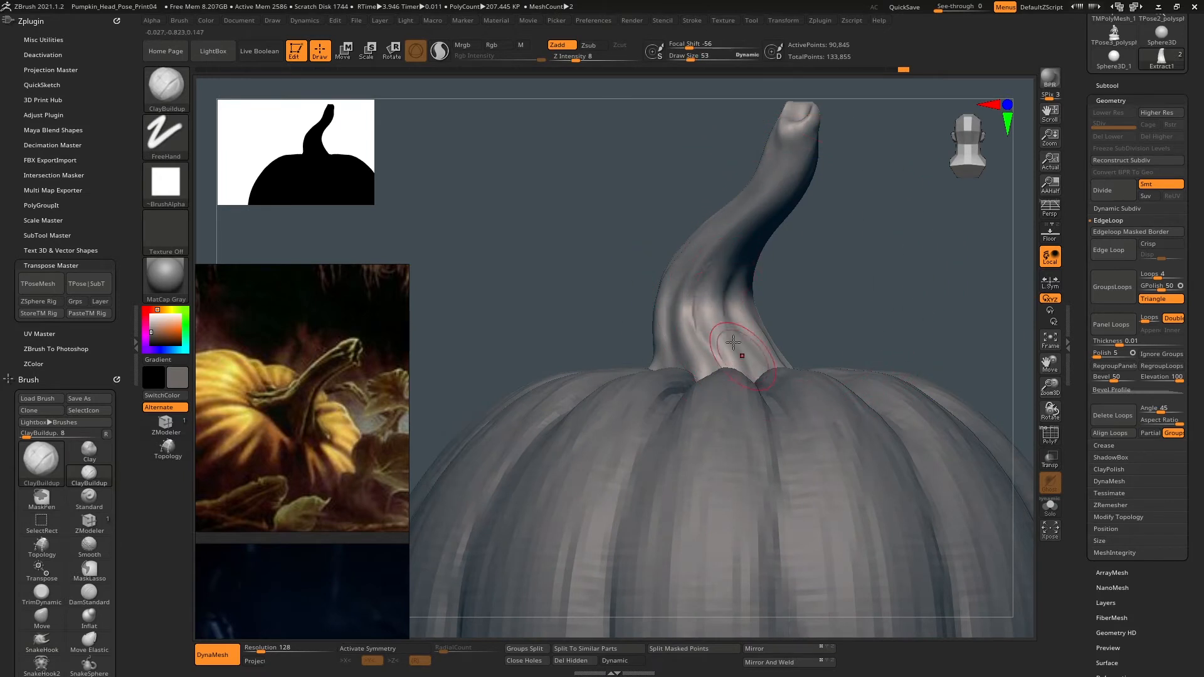
left_click_drag(733, 342, 731, 279)
mouse_move(716, 358)
left_mouse_down()
mouse_move(700, 295)
mouse_move(714, 264)
left_mouse_up()
left_click_drag(680, 365, 681, 279)
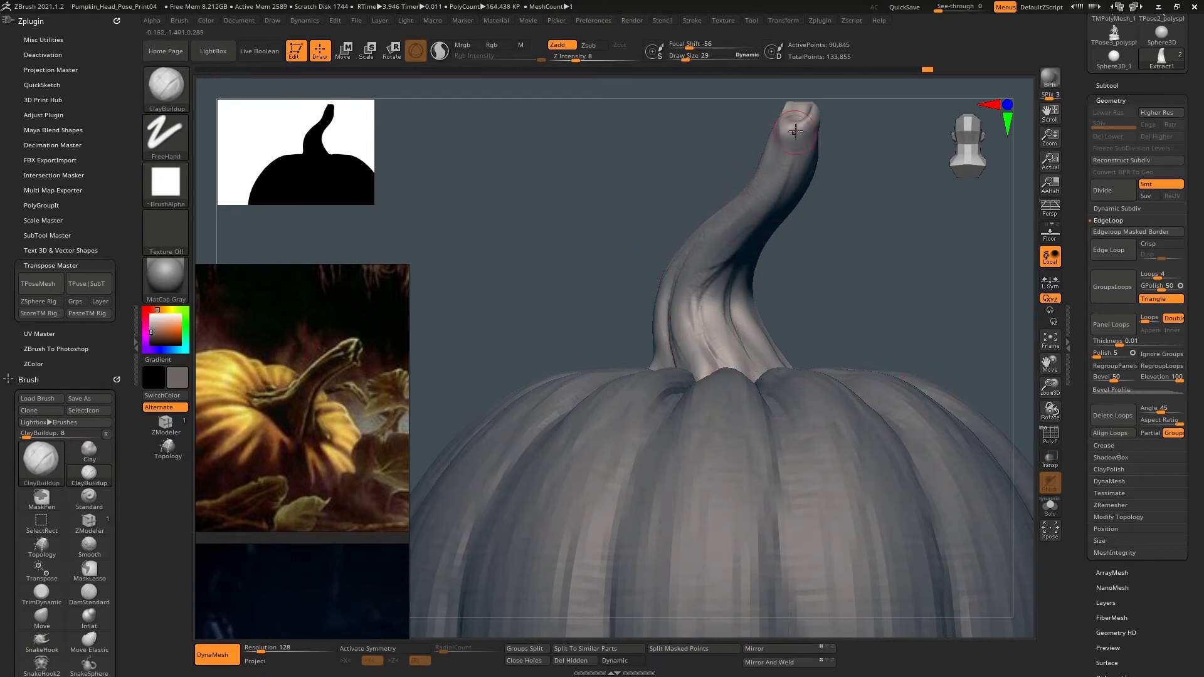
left_click_drag(754, 189, 722, 179)
mouse_move(751, 151)
left_mouse_down()
mouse_move(695, 231)
mouse_move(655, 321)
mouse_move(659, 351)
left_mouse_up()
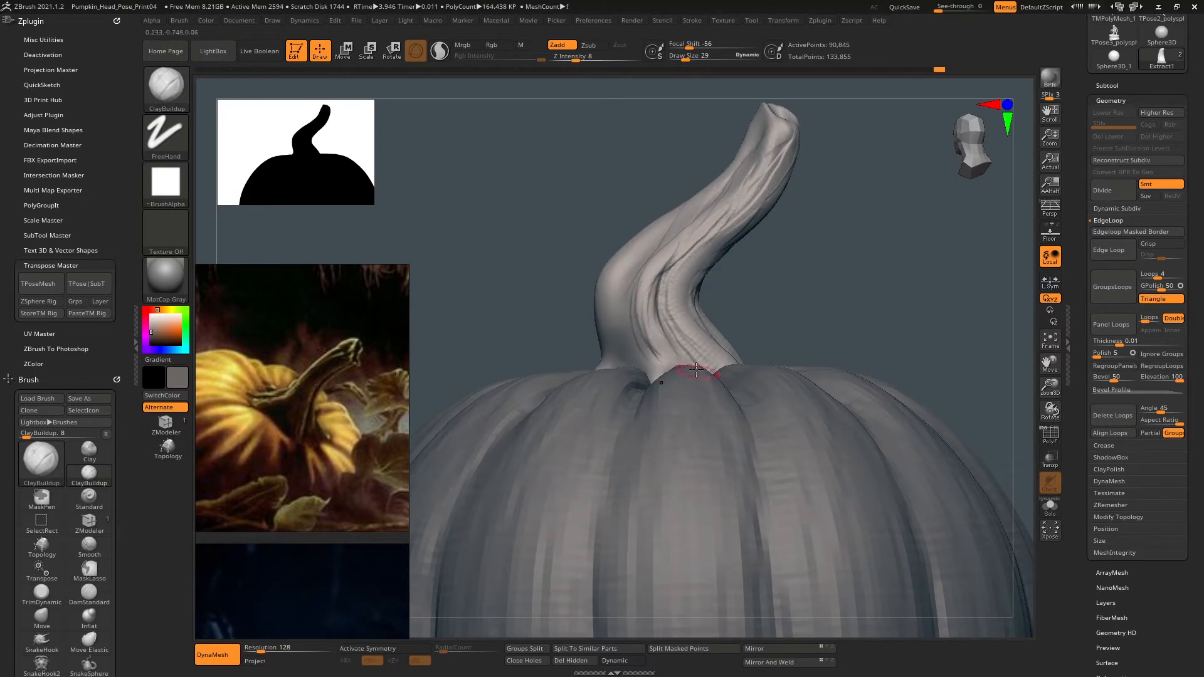
Set Draw Size to 45 and build up broader ridges along the stem's side and into its base.
left_click_drag(852, 286, 823, 281, "alt")
left_click_drag(823, 281, 828, 305)
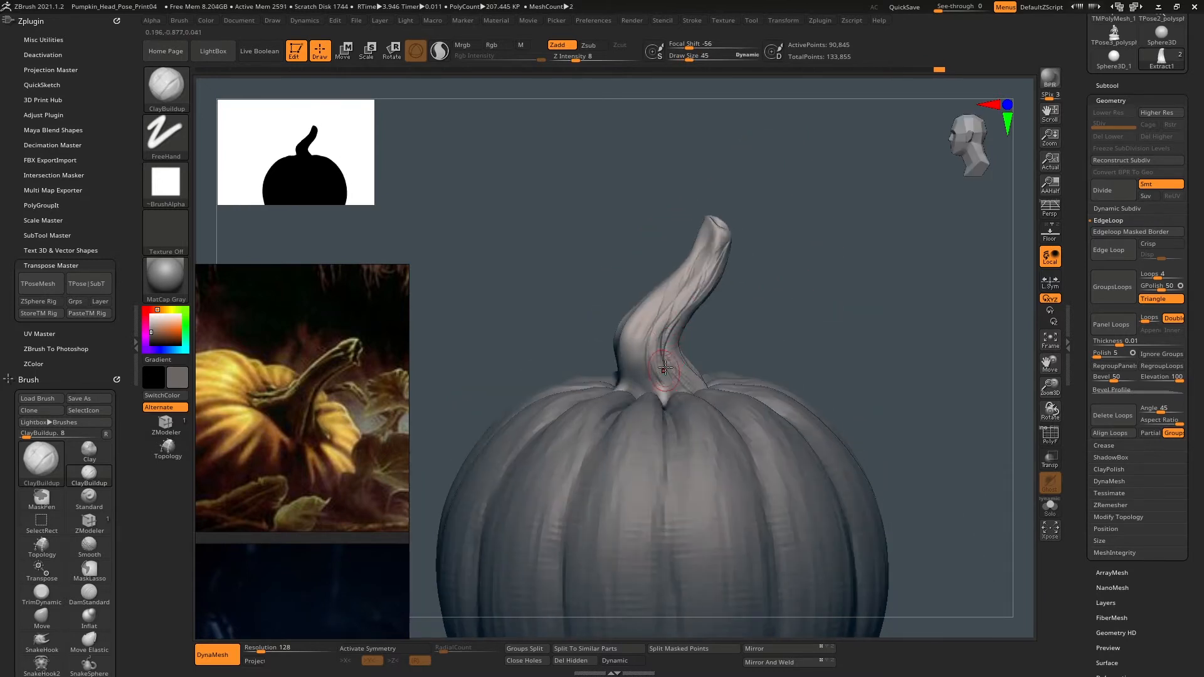
left_click_drag(681, 287, 650, 342)
left_click_drag(746, 314, 715, 311)
left_click_drag(628, 333, 603, 406)
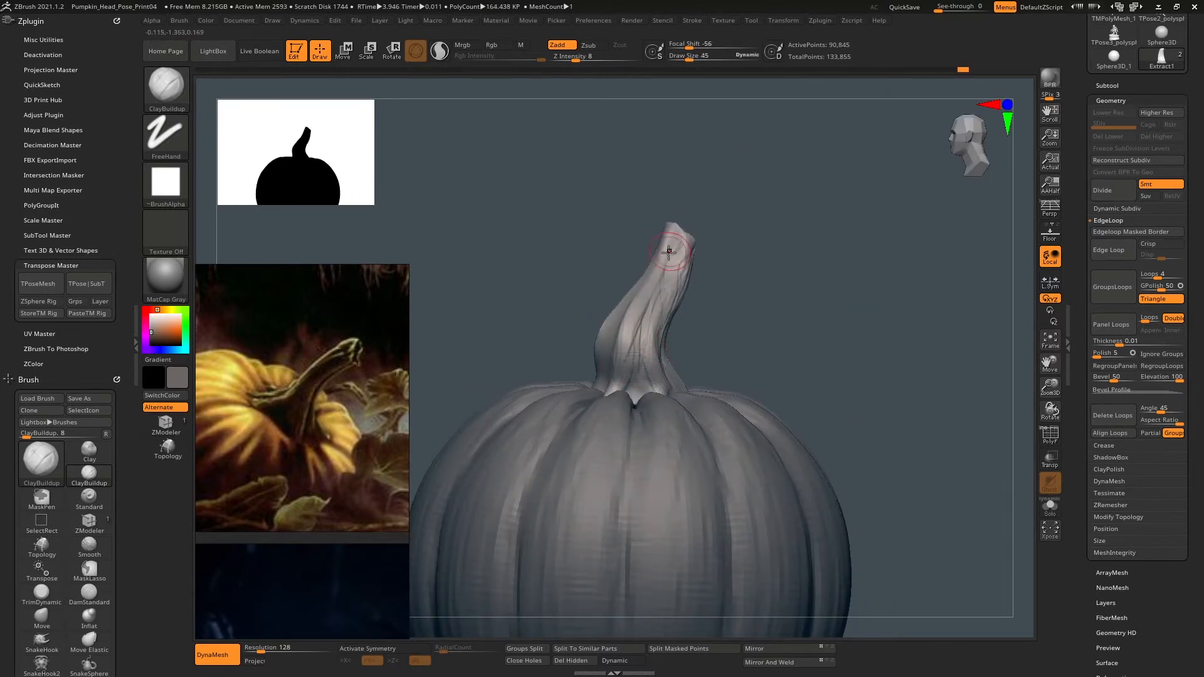
left_click_drag(669, 253, 645, 327)
left_click_drag(696, 330, 744, 332)
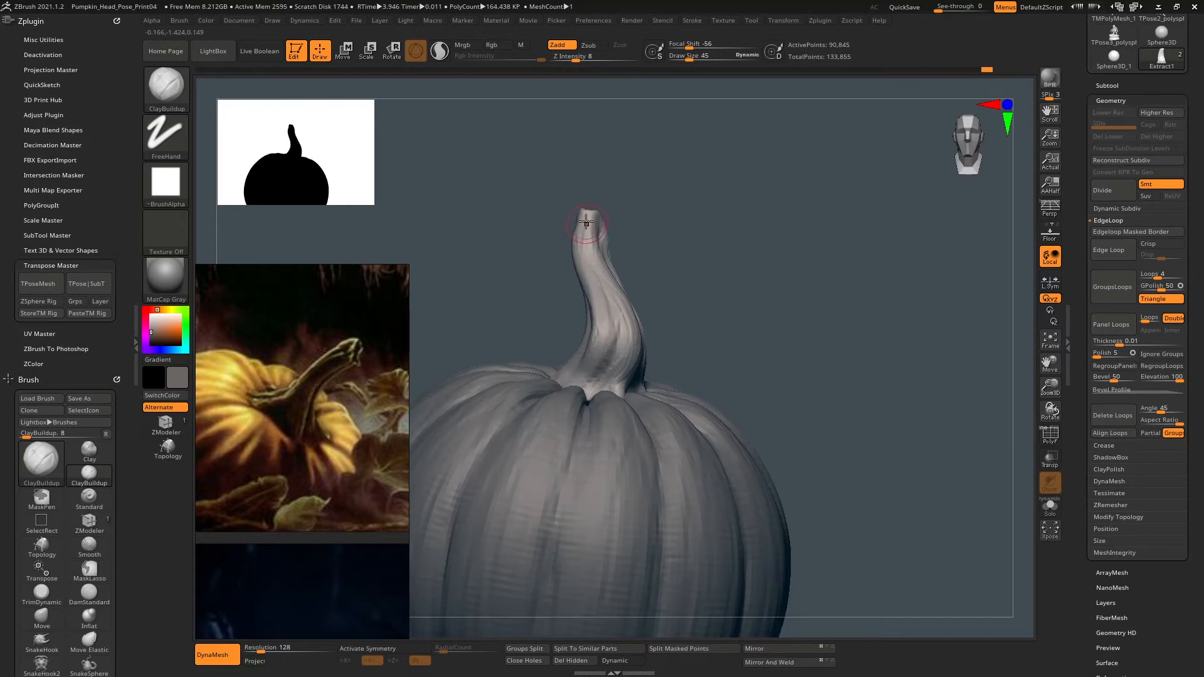
Continue the ClayBuildup ridges around the far side of the stem, from the tip through the bend to the base.
left_click_drag(674, 326, 731, 329)
left_click_drag(559, 318, 540, 359)
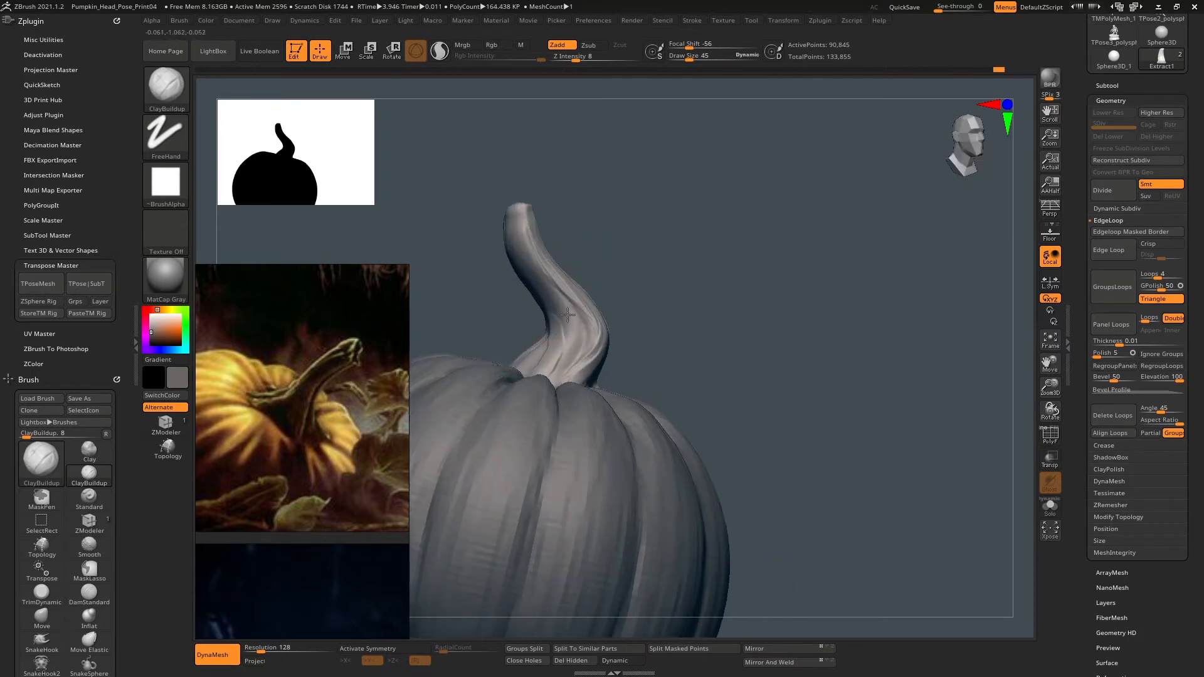
left_click_drag(634, 364, 618, 366)
left_click_drag(563, 334, 546, 379)
left_click_drag(563, 308, 524, 239)
right_click_drag(524, 239, 523, 231)
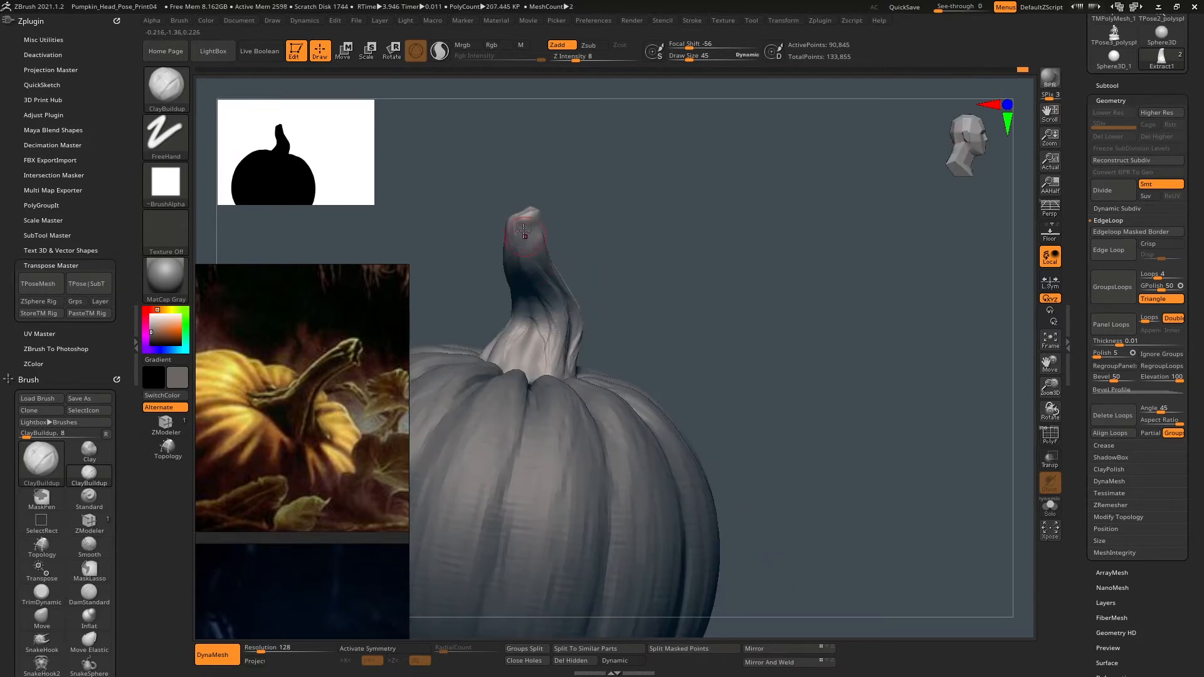
left_click_drag(564, 329, 537, 374)
left_click_drag(634, 352, 674, 361)
left_click_drag(533, 317, 528, 361)
Set Draw Size to 28 and add finer ClayBuildup ridges along the stem's curve.
mouse_move(653, 326)
left_mouse_down()
mouse_move(690, 323)
mouse_move(681, 298)
left_mouse_up()
key("space")
left_click_drag(541, 276, 531, 276)
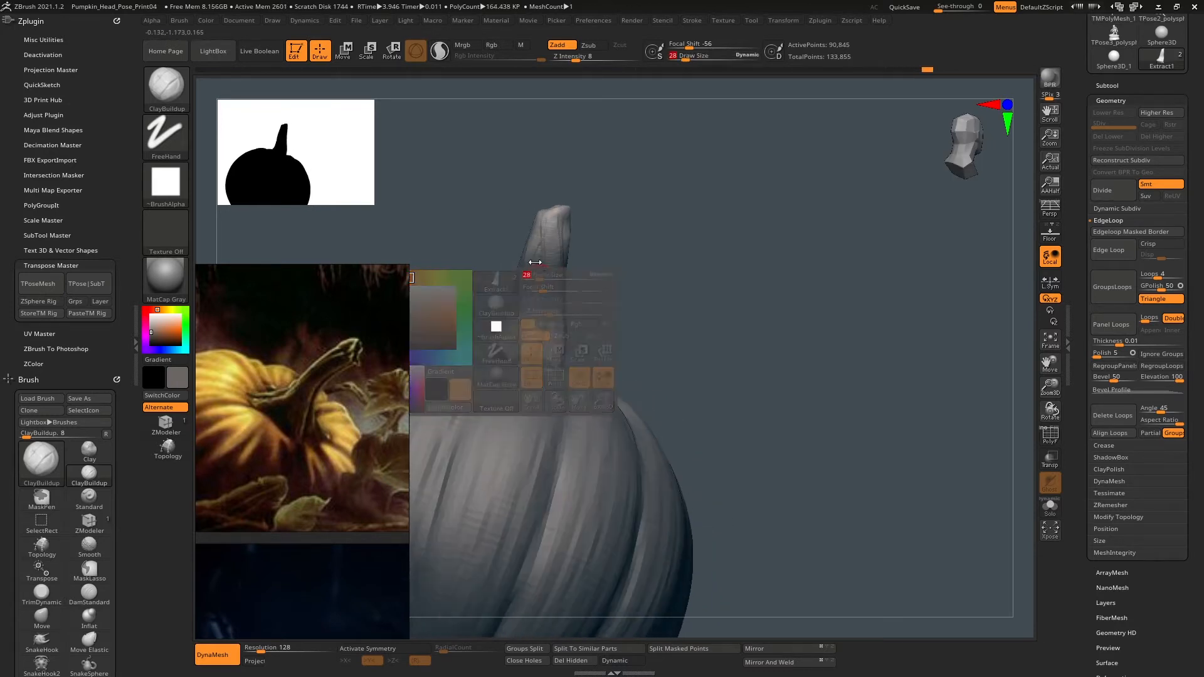
right_click_drag(536, 237, 480, 296)
left_click_drag(500, 341, 499, 328)
mouse_move(502, 332)
right_mouse_down()
mouse_move(558, 358)
mouse_move(573, 334)
right_mouse_up()
Carve grooves between the stem's ridges with DamStandard, and undo the last smoothing stroke near the tip.
key("b")
key("d")
key("s")
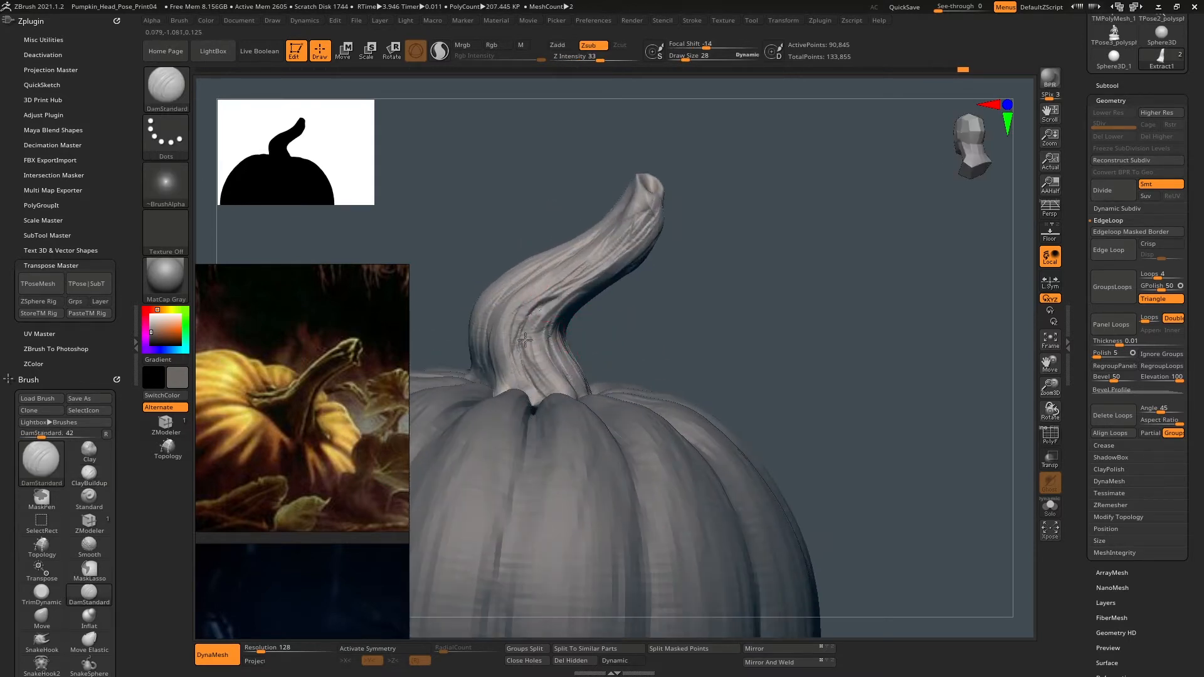
left_click_drag(530, 344, 555, 406)
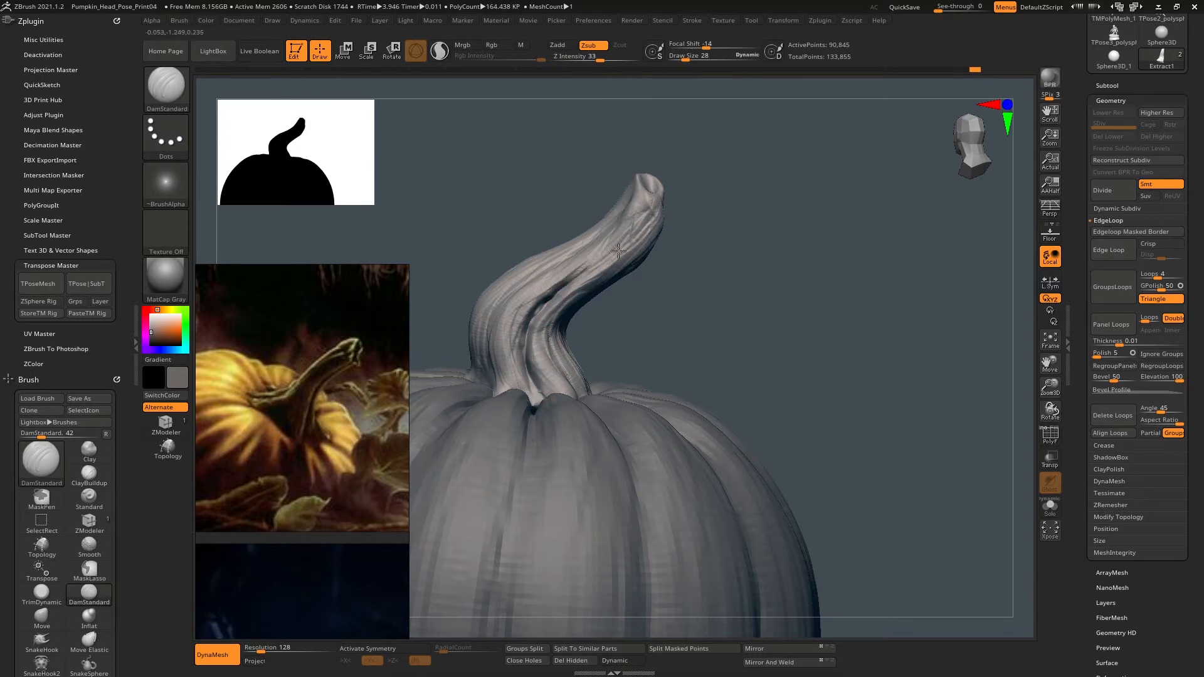
right_click_drag(618, 251, 709, 226)
left_click_drag(696, 232, 682, 229, "shift")
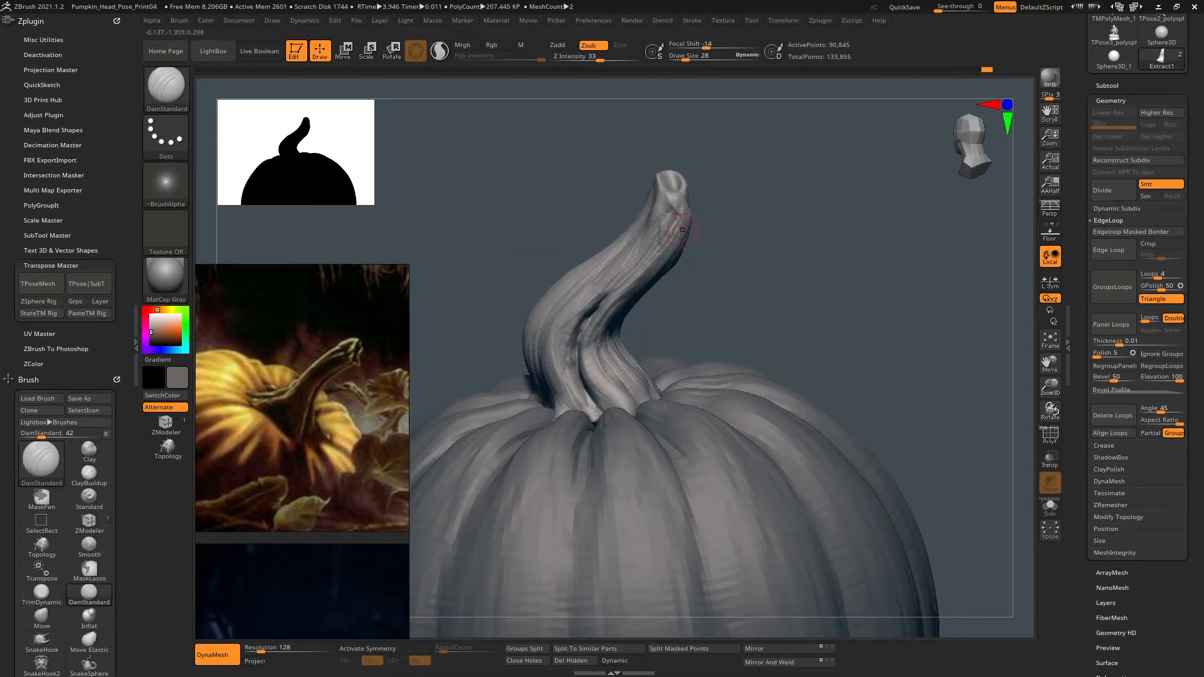
key("ctrl+z")
mouse_move(676, 237)
right_mouse_down()
mouse_move(680, 223)
mouse_move(673, 280)
right_mouse_up()
right_click_drag(651, 324, 678, 310)
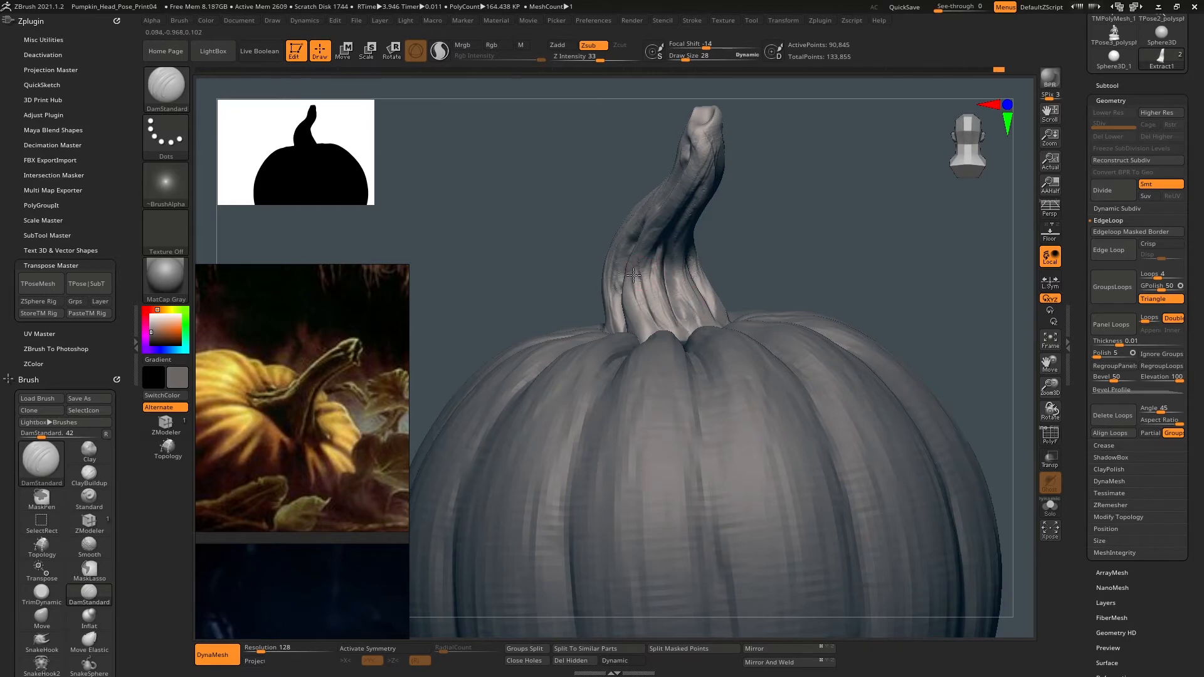
Carve lengthwise grooves along the curved stem with the DamStandard brush at draw size 28, then smooth the ridges near its base.
right_click_drag(633, 275, 637, 253)
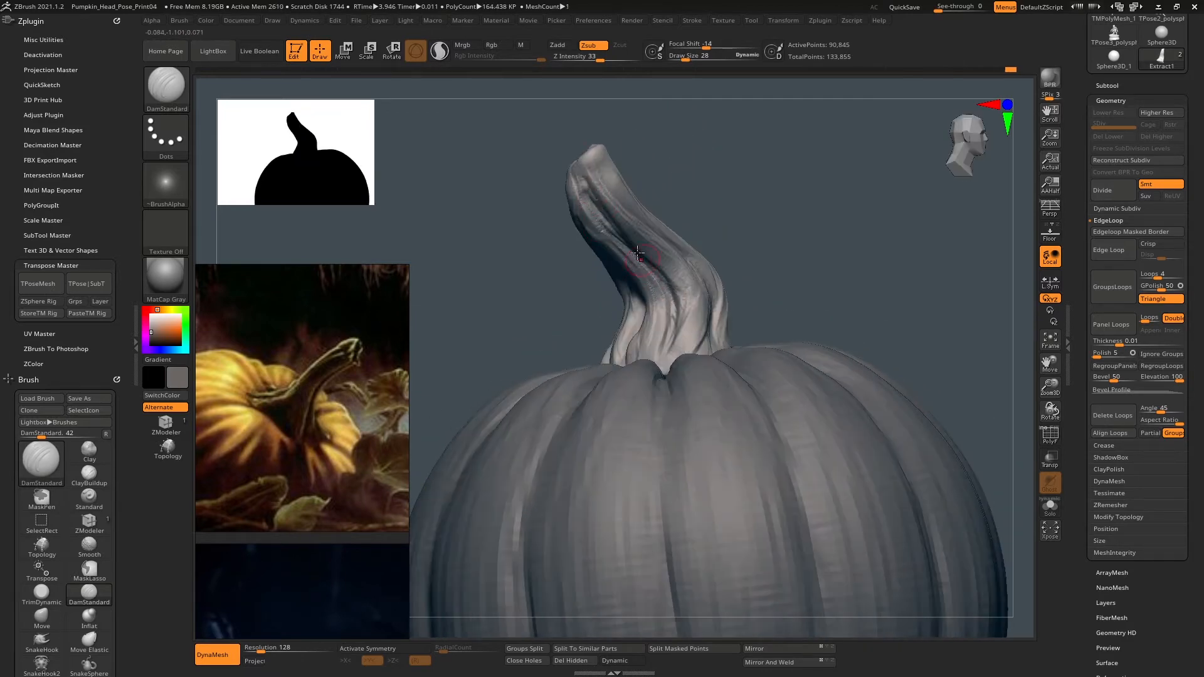
left_click_drag(637, 253, 648, 358)
right_click_drag(648, 357, 724, 277)
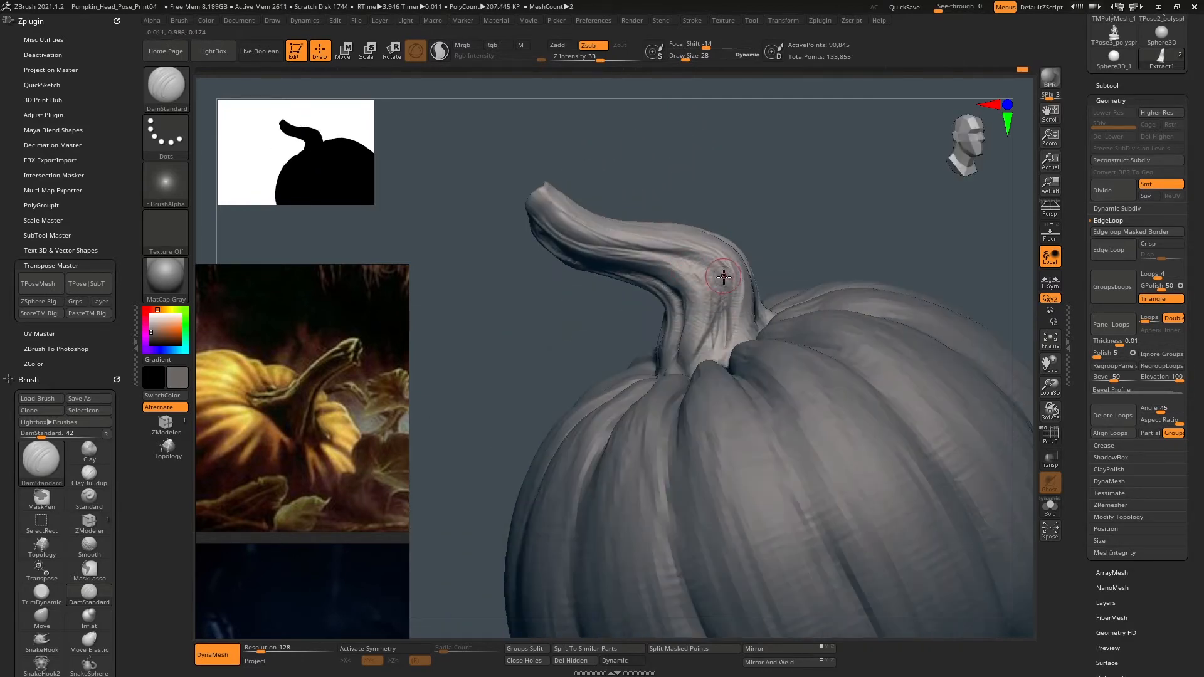
mouse_move(724, 297)
left_mouse_down()
mouse_move(721, 363)
mouse_move(701, 274)
mouse_move(538, 191)
mouse_move(651, 239)
left_mouse_up()
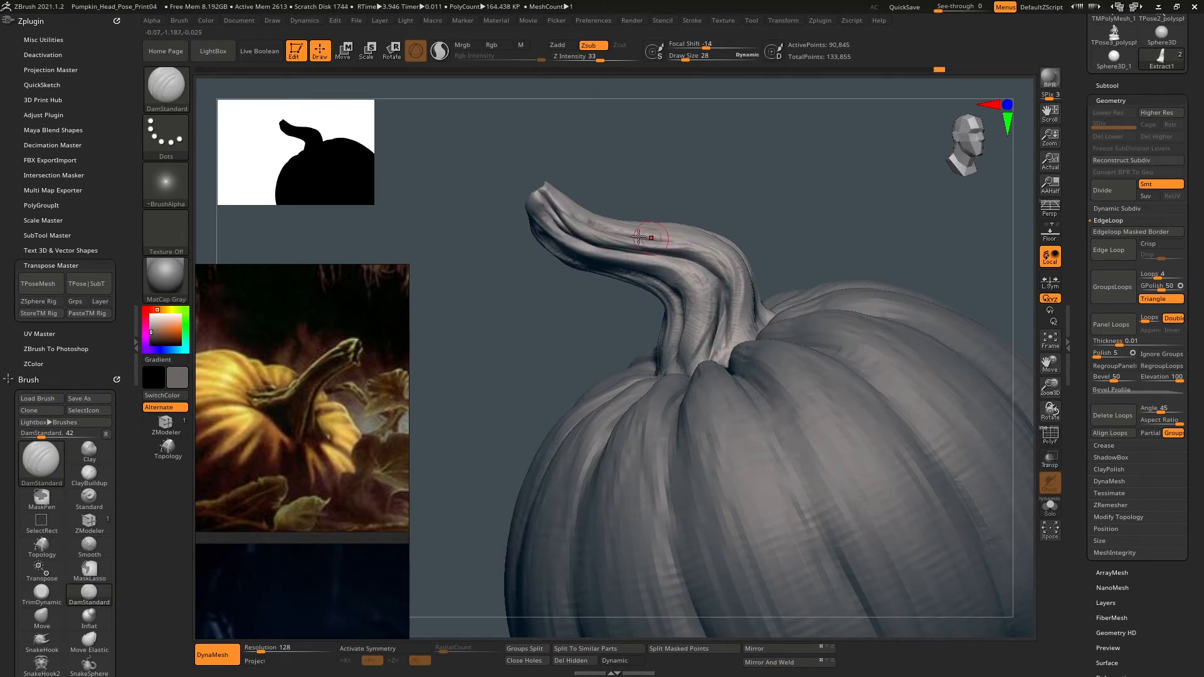
mouse_move(651, 239)
right_mouse_down()
mouse_move(669, 215)
mouse_move(660, 349)
right_mouse_up()
left_click_drag(632, 378, 663, 324, "shift")
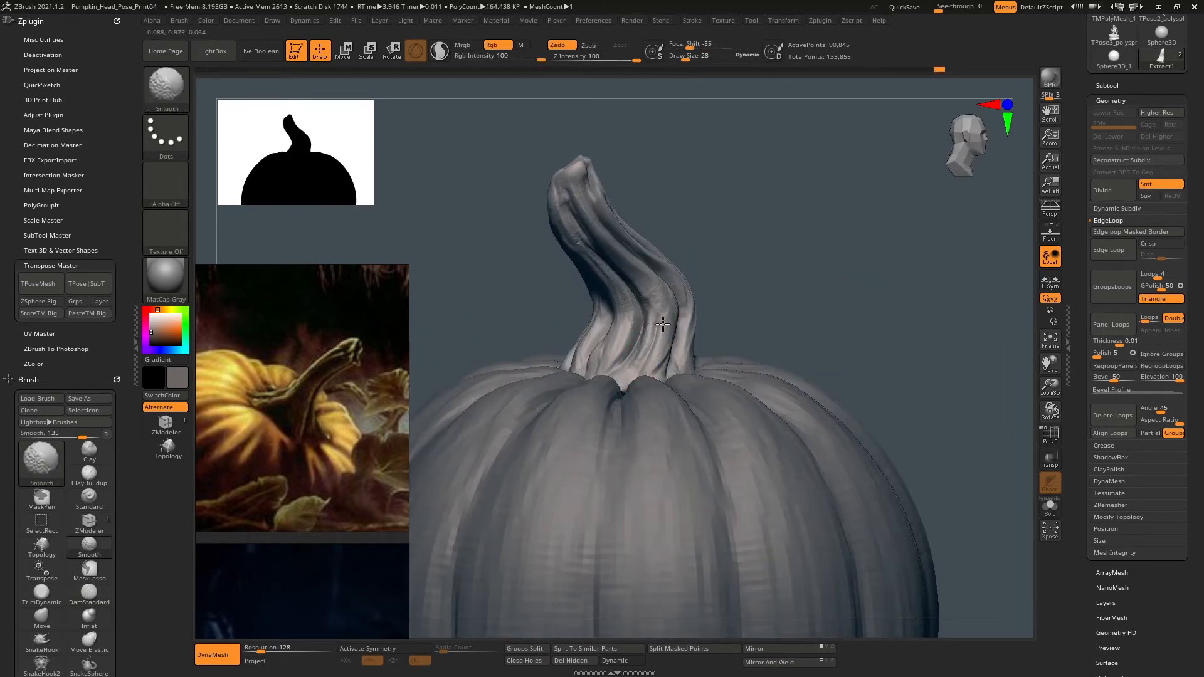
right_click_drag(617, 356, 689, 195)
Select the pumpkin body and carve radially symmetric creases running outward from the stem base with DamStandard, using draw size 56.
left_click(620, 379, "alt")
right_click_drag(690, 314, 661, 310, "ctrl")
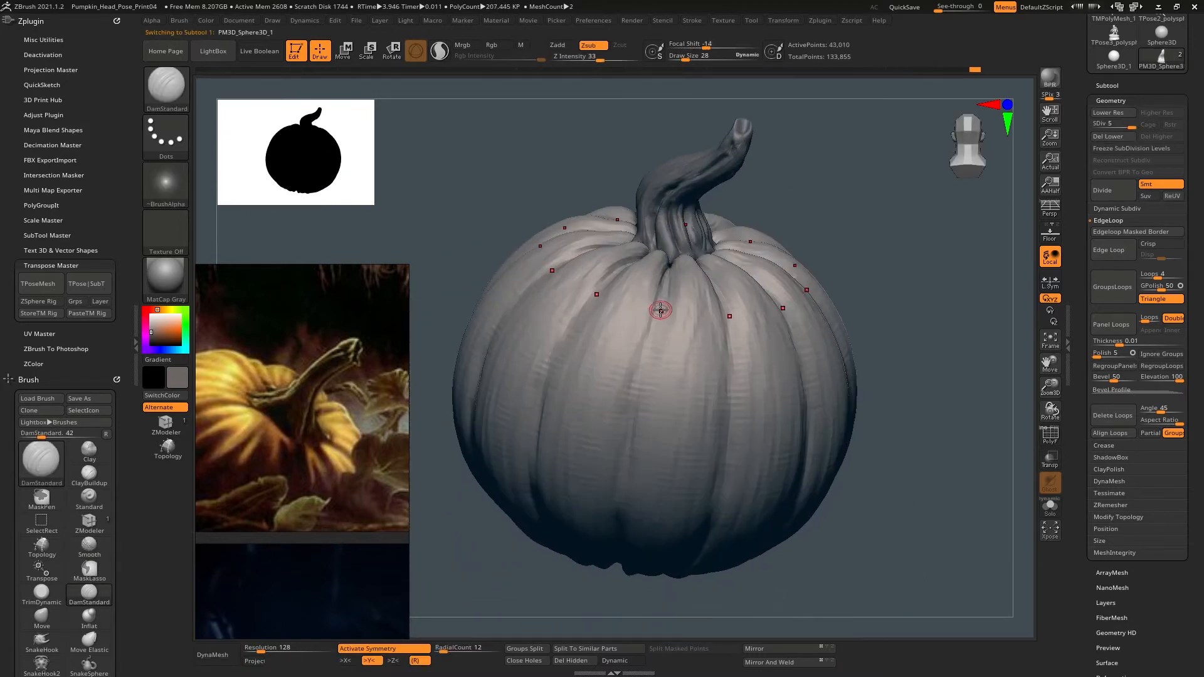
left_click_drag(664, 298, 648, 344)
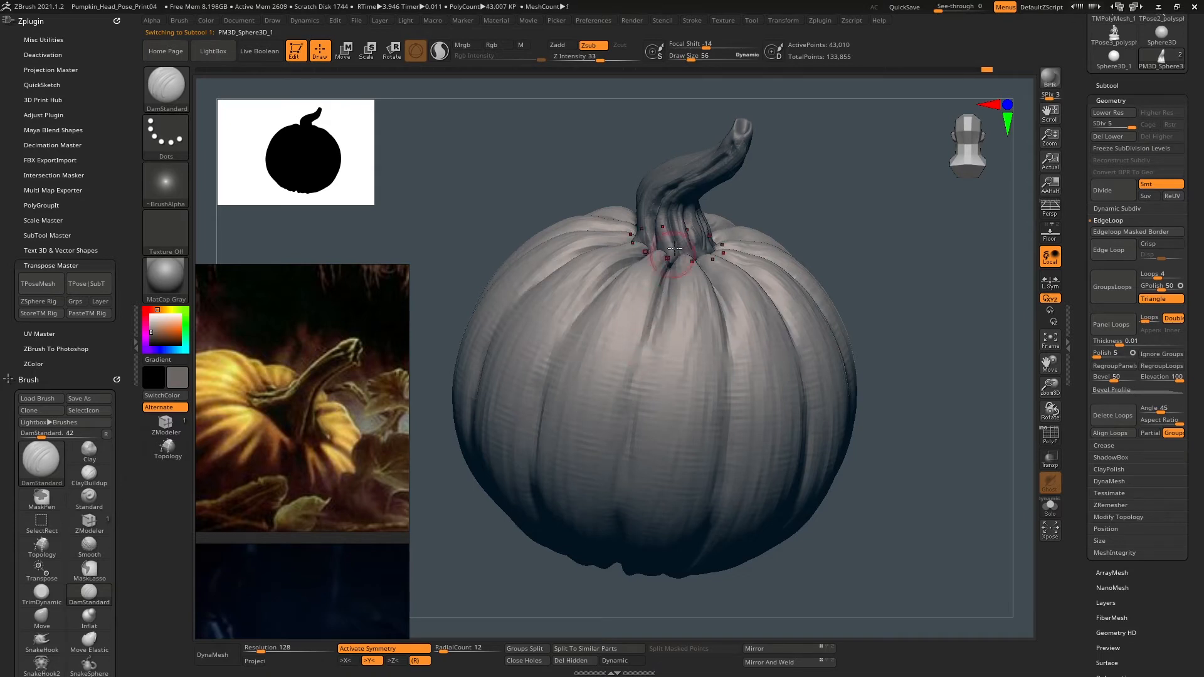
mouse_move(669, 270)
left_mouse_down()
mouse_move(635, 368)
mouse_move(654, 310)
left_mouse_up()
left_click_drag(622, 346, 632, 276)
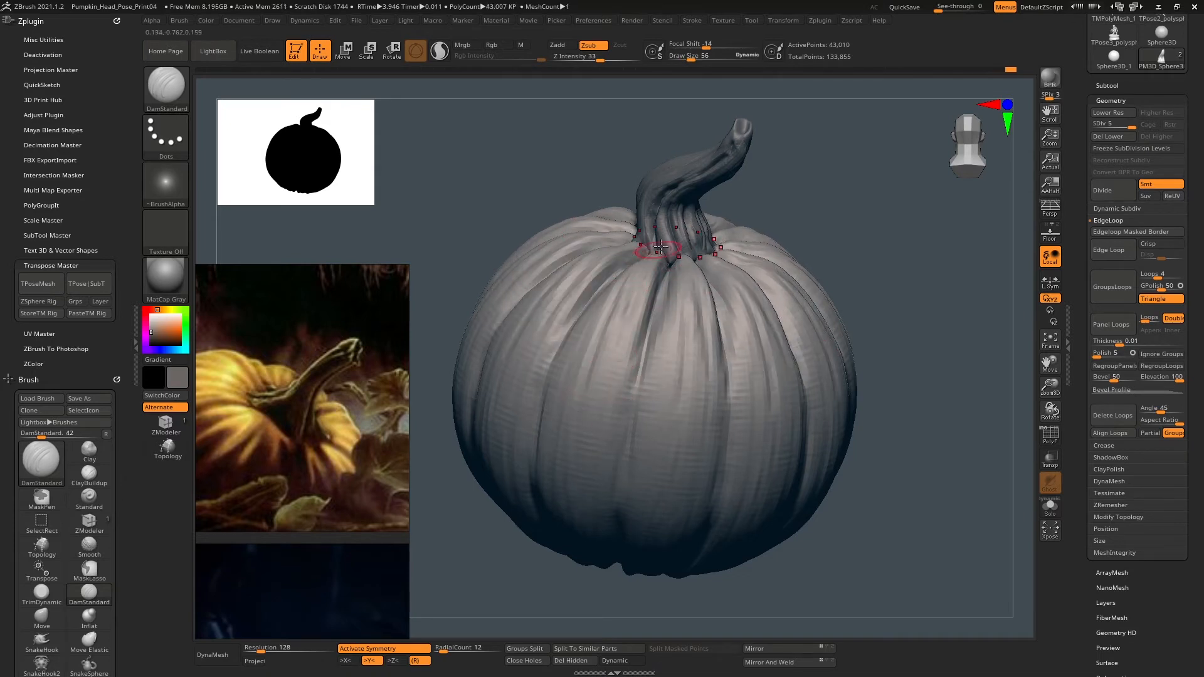
right_click_drag(640, 251, 627, 301)
mouse_move(635, 239)
left_mouse_down("shift")
mouse_move(624, 227)
mouse_move(605, 273)
left_mouse_up("shift")
key("ctrl+z")
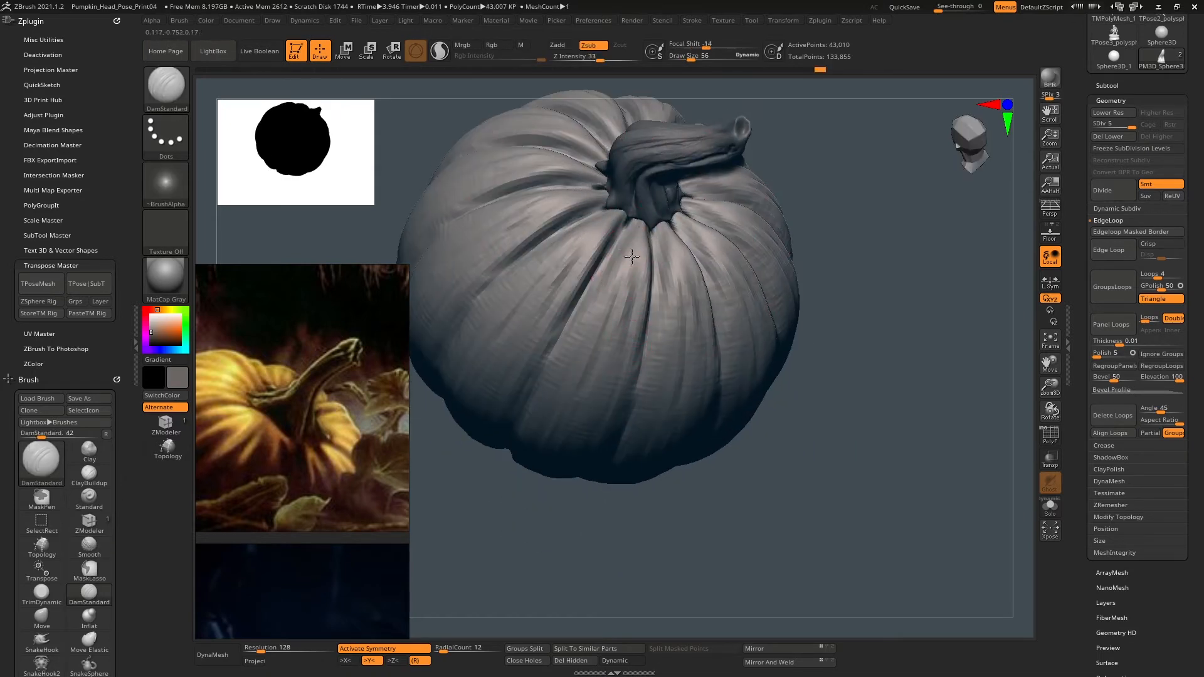
left_click_drag(663, 242, 634, 252)
Select the stem, place the transform gizmo on its base, and scale its height down to about 0.75.
right_click_drag(634, 252, 632, 189)
mouse_move(633, 188)
right_mouse_down("ctrl")
mouse_move(626, 220)
mouse_move(653, 223)
right_mouse_up("ctrl")
right_click_drag(787, 201, 666, 261, "ctrl")
key("w")
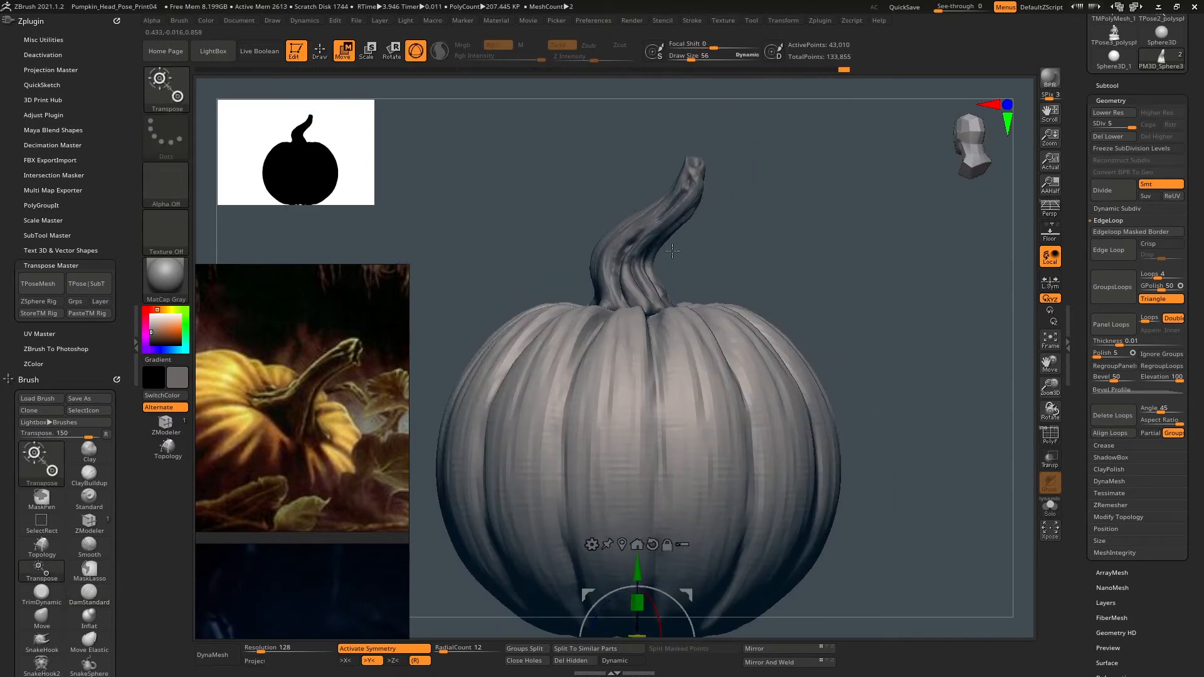
left_click(649, 243, "alt")
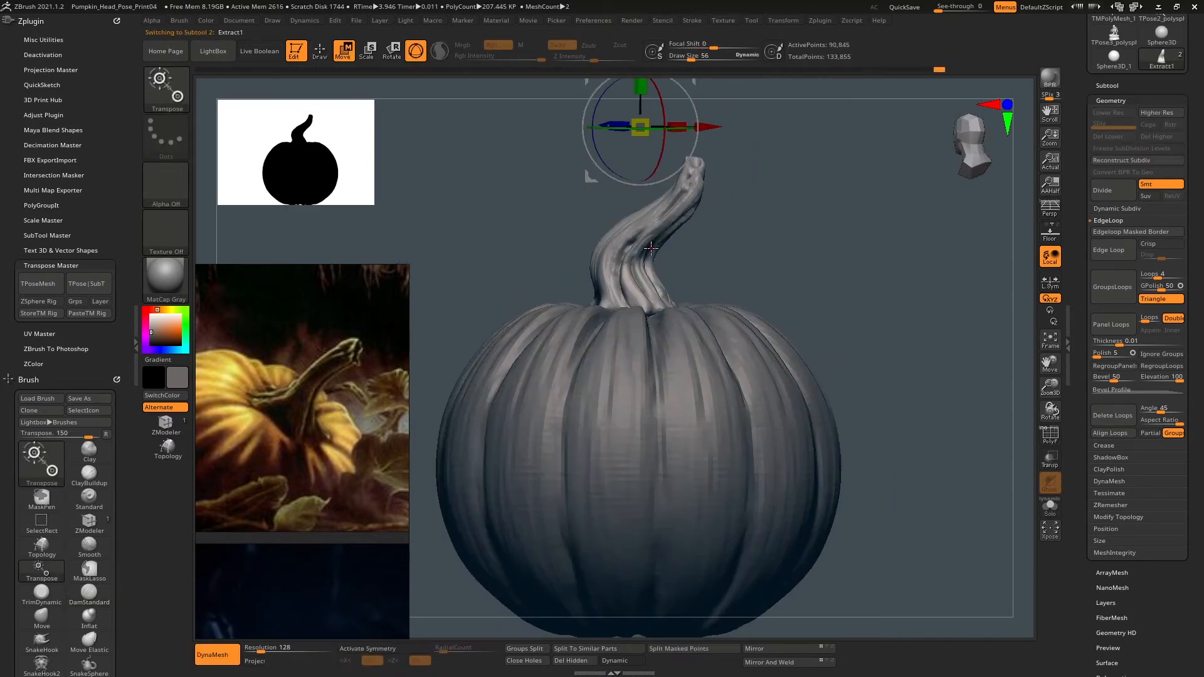
left_click(632, 301)
left_click(648, 202, "alt")
left_click(618, 202, "alt")
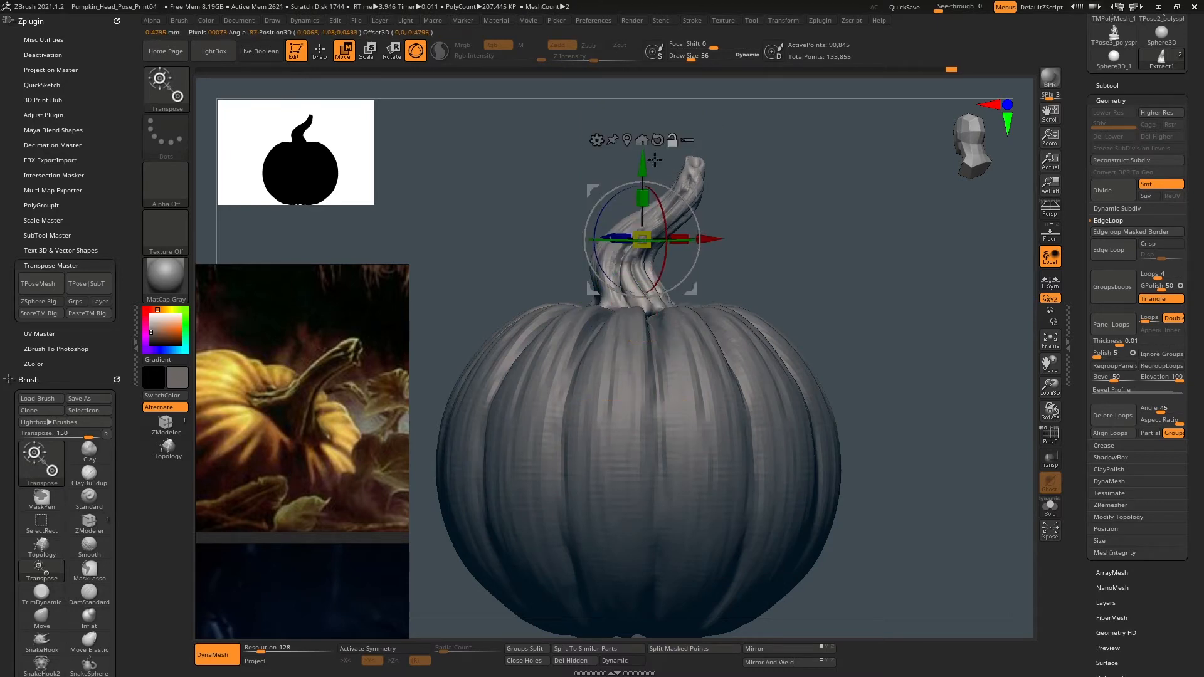
left_click_drag(646, 166, 647, 239, "alt")
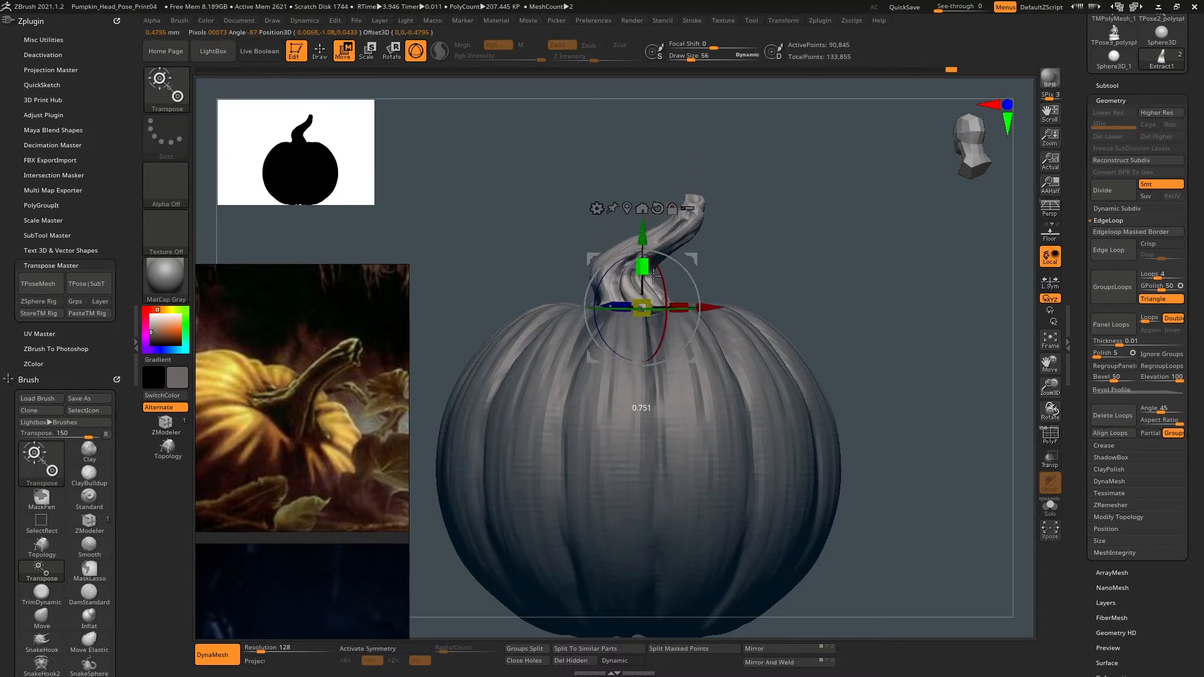
left_click_drag(809, 268, 846, 265)
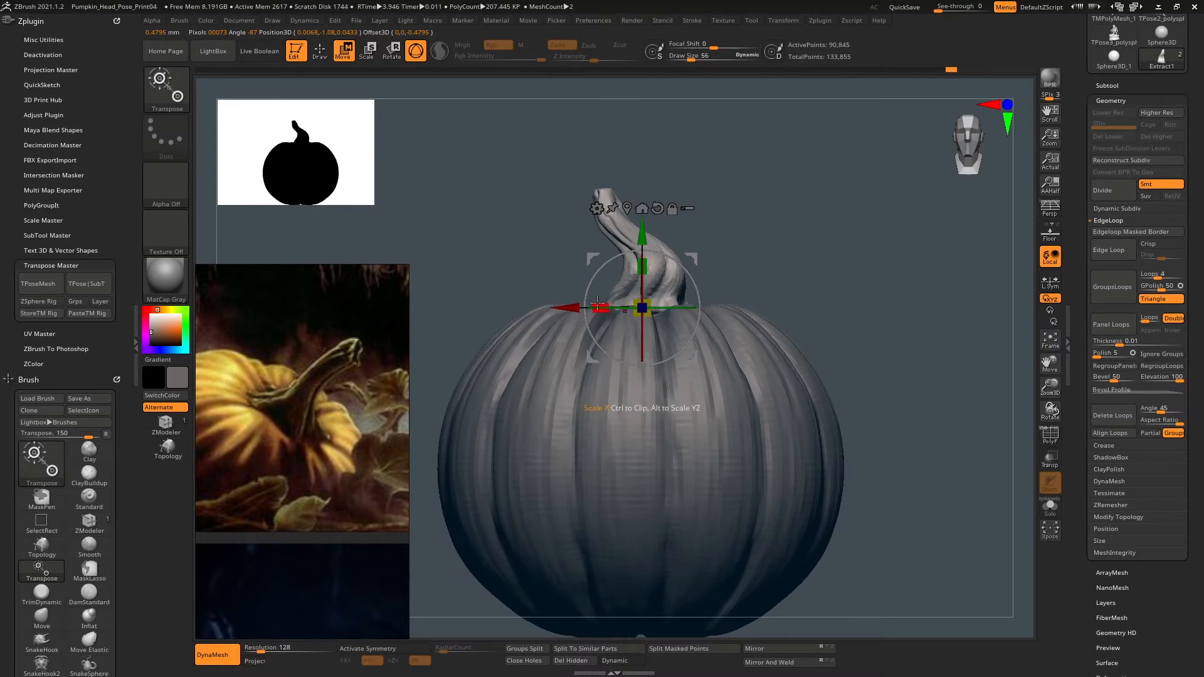
left_click_drag(731, 216, 651, 224)
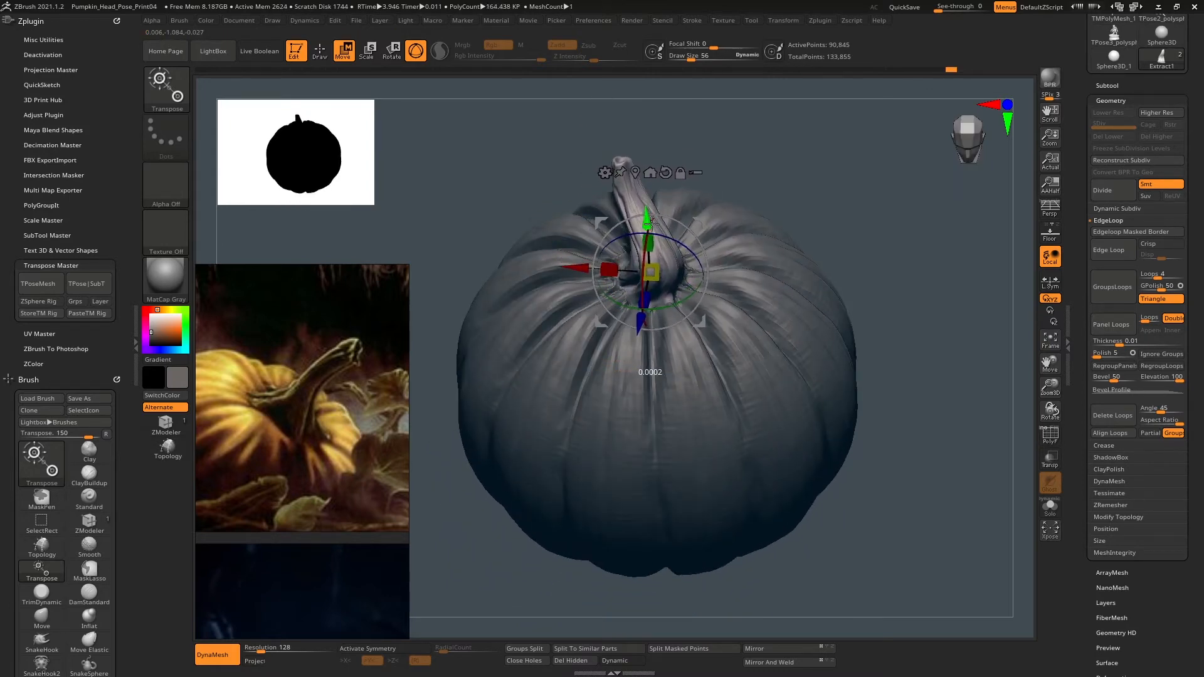
mouse_move(915, 242)
left_mouse_down("shift")
mouse_move(830, 207)
mouse_move(837, 310)
left_mouse_up("shift")
Carve more long grooves into the shortened stem with DamStandard at draw size 28.
key("q")
left_click_drag(866, 225, 841, 270)
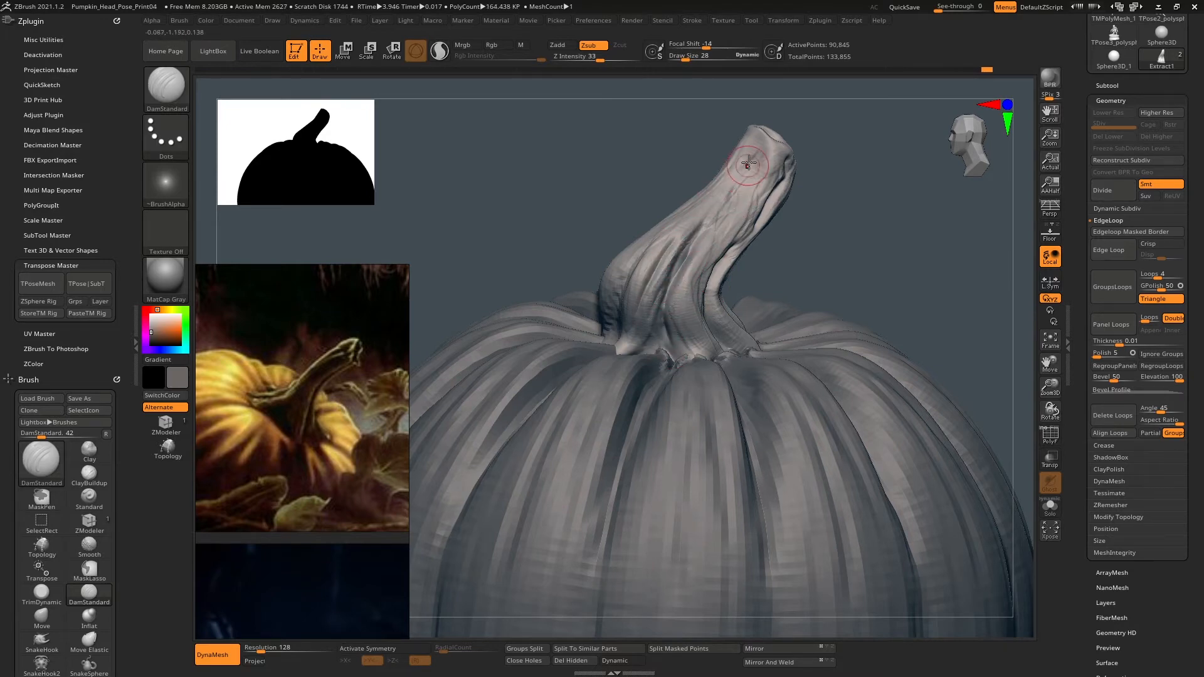
left_click_drag(837, 220, 875, 232)
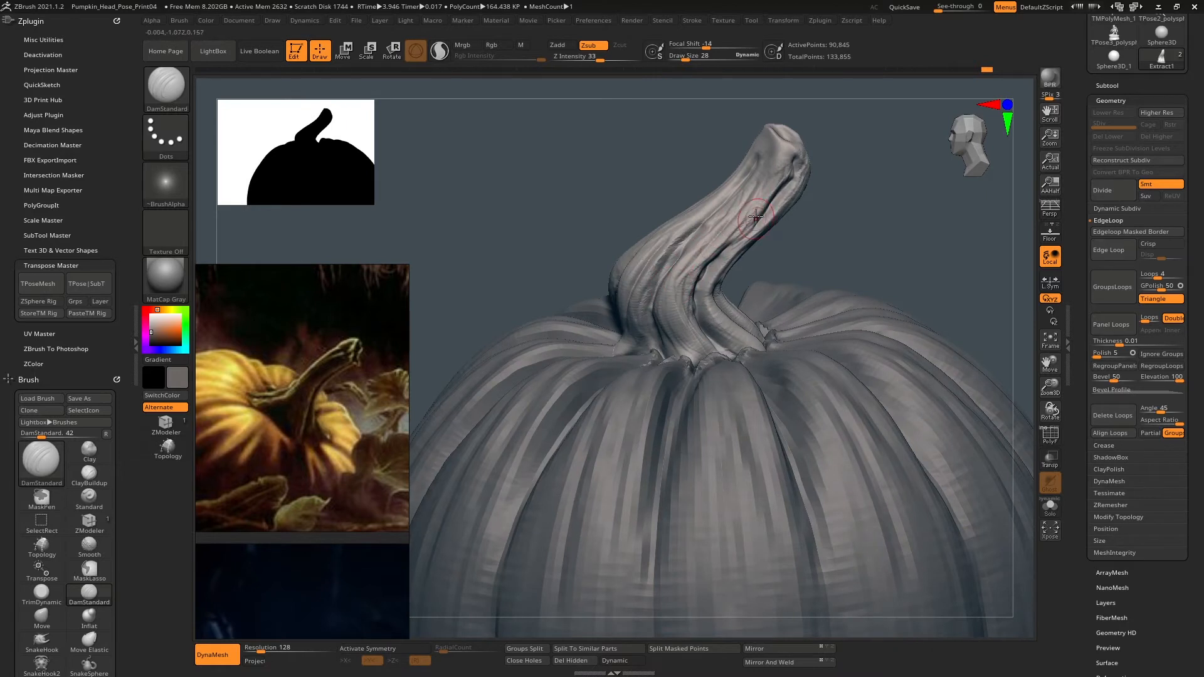
Build up the ridges on the lower stem with the ClayBuildup brush and smooth them.
key("b")
key("c")
key("b")
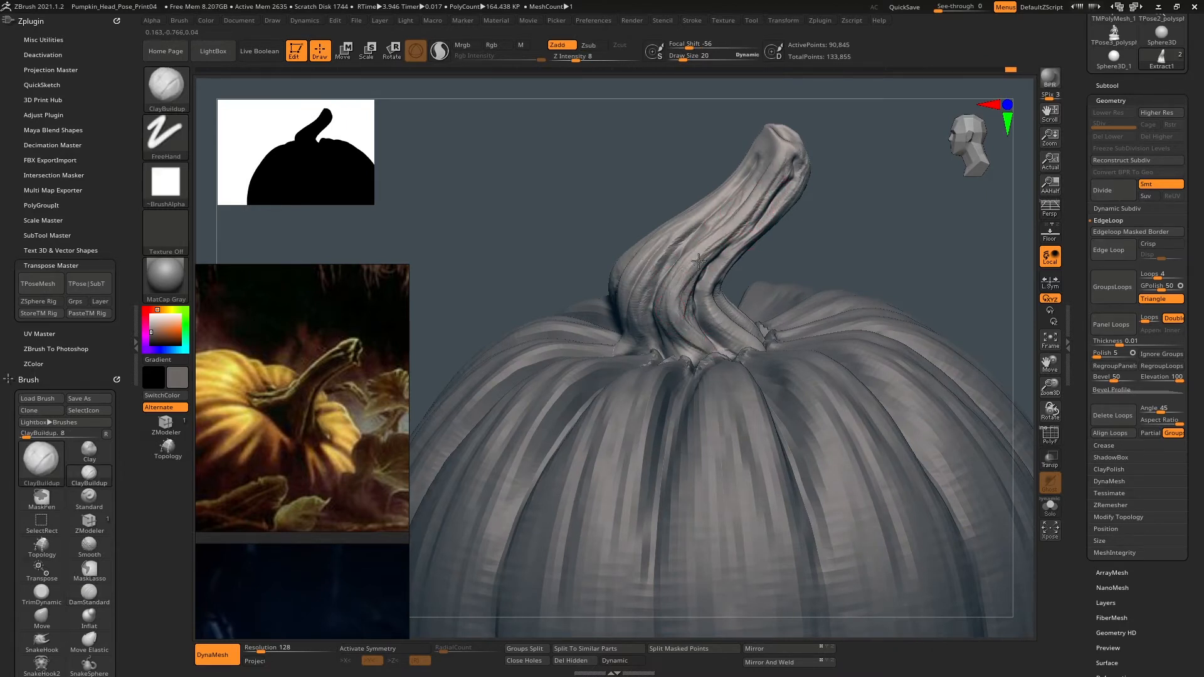
right_click_drag(697, 304, 716, 281)
left_click_drag(689, 319, 709, 270, "shift")
Sculpt a hollow into the cut end of the stem with ClayBuildup and smooth the surface.
right_click_drag(802, 213, 805, 142)
left_click_drag(796, 139, 809, 139)
right_click_drag(809, 140, 859, 145)
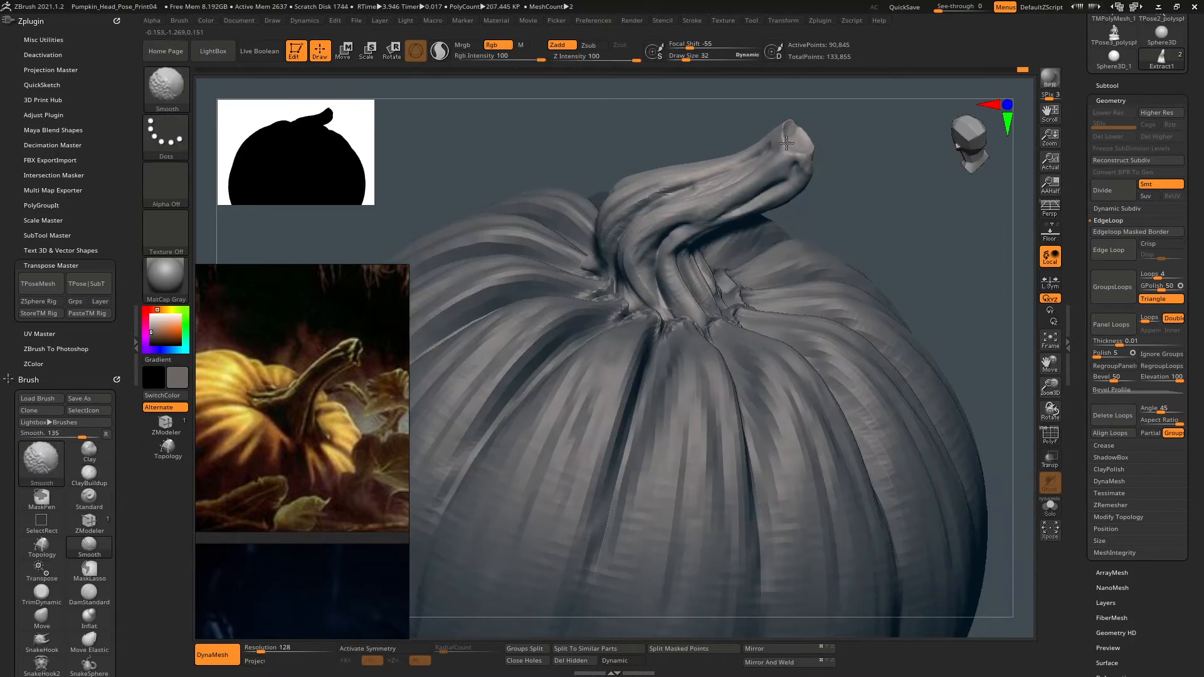
left_click_drag(791, 143, 803, 145, "shift")
mouse_move(828, 135)
right_mouse_down("alt")
mouse_move(803, 231)
mouse_move(730, 232)
right_mouse_up("alt")
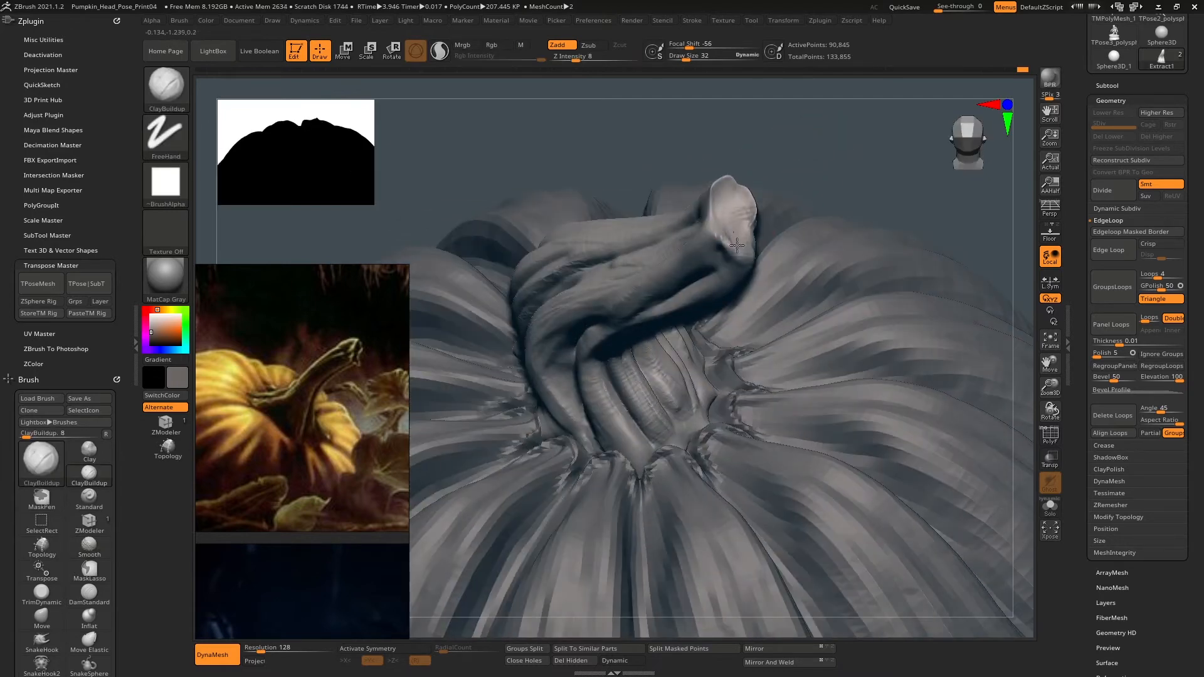
left_click_drag(737, 245, 732, 204)
right_click_drag(746, 234, 753, 196)
left_click_drag(731, 204, 735, 223, "shift")
mouse_move(778, 216)
right_mouse_down()
mouse_move(740, 219)
mouse_move(788, 199)
mouse_move(762, 218)
mouse_move(777, 246)
mouse_move(795, 234)
right_mouse_up()
Thicken the rim around the stem's hollow tip with the Inflat brush at draw size 24 and smooth it.
key("b")
key("s")
key("t")
key("b")
key("i")
key("n")
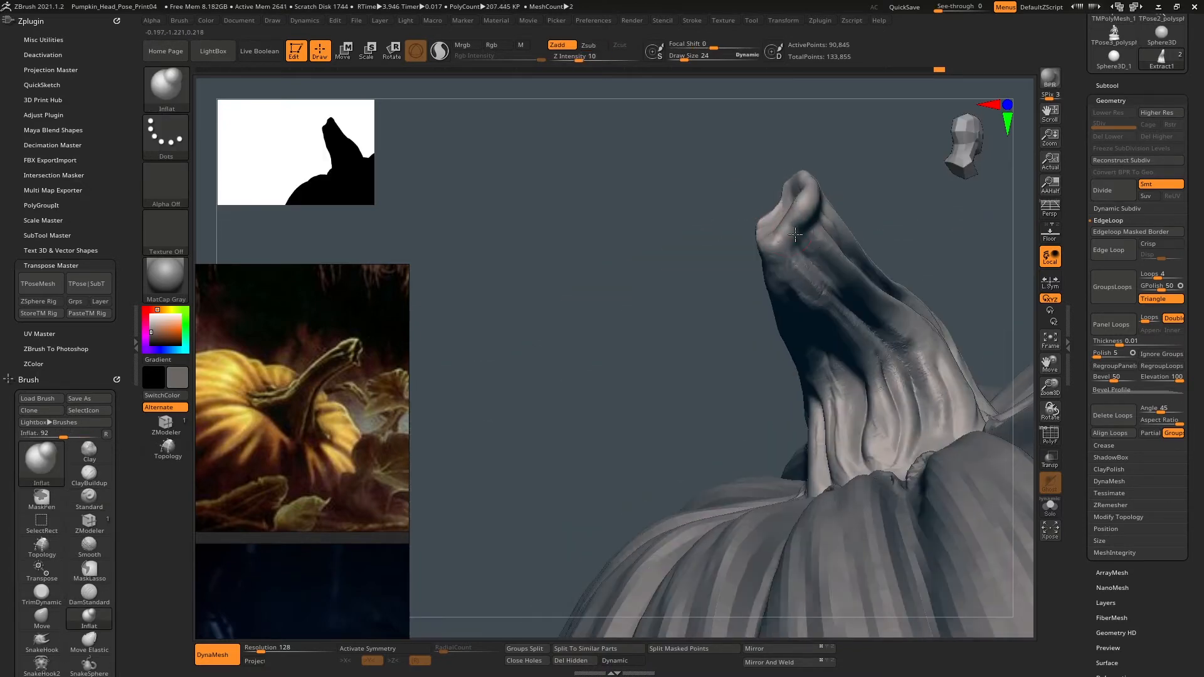
key("shift")
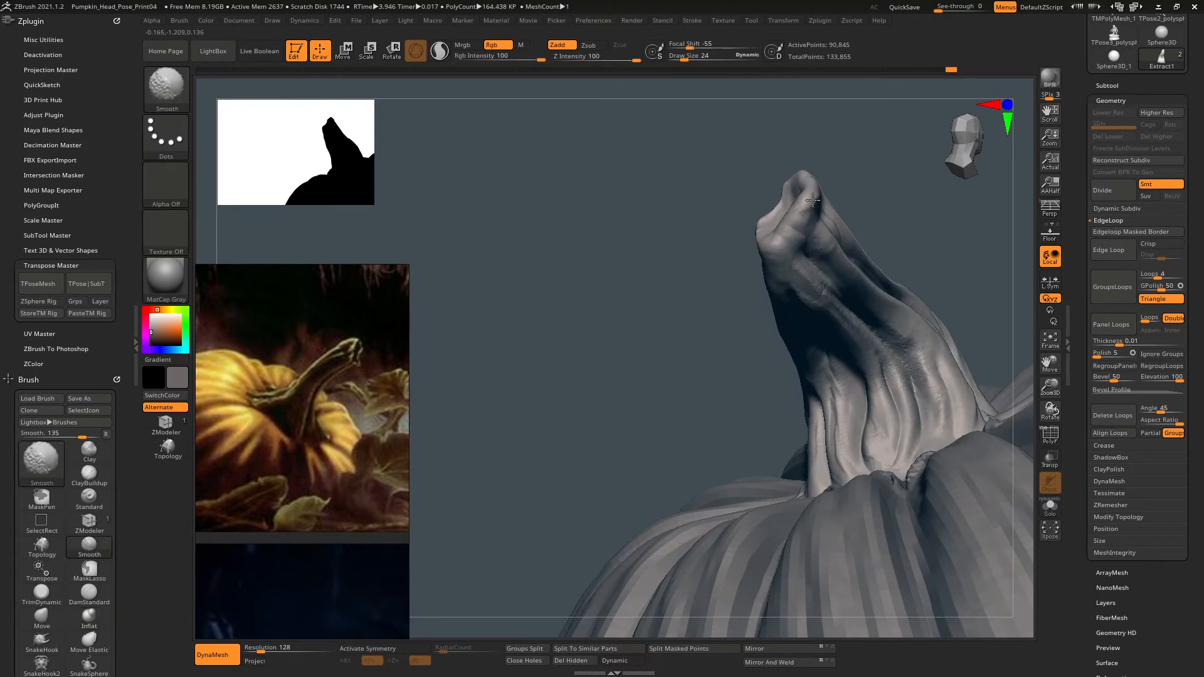
mouse_move(764, 219)
right_mouse_down()
mouse_move(701, 281)
mouse_move(705, 323)
mouse_move(715, 270)
mouse_move(828, 332)
mouse_move(903, 333)
right_mouse_up()
key("shift")
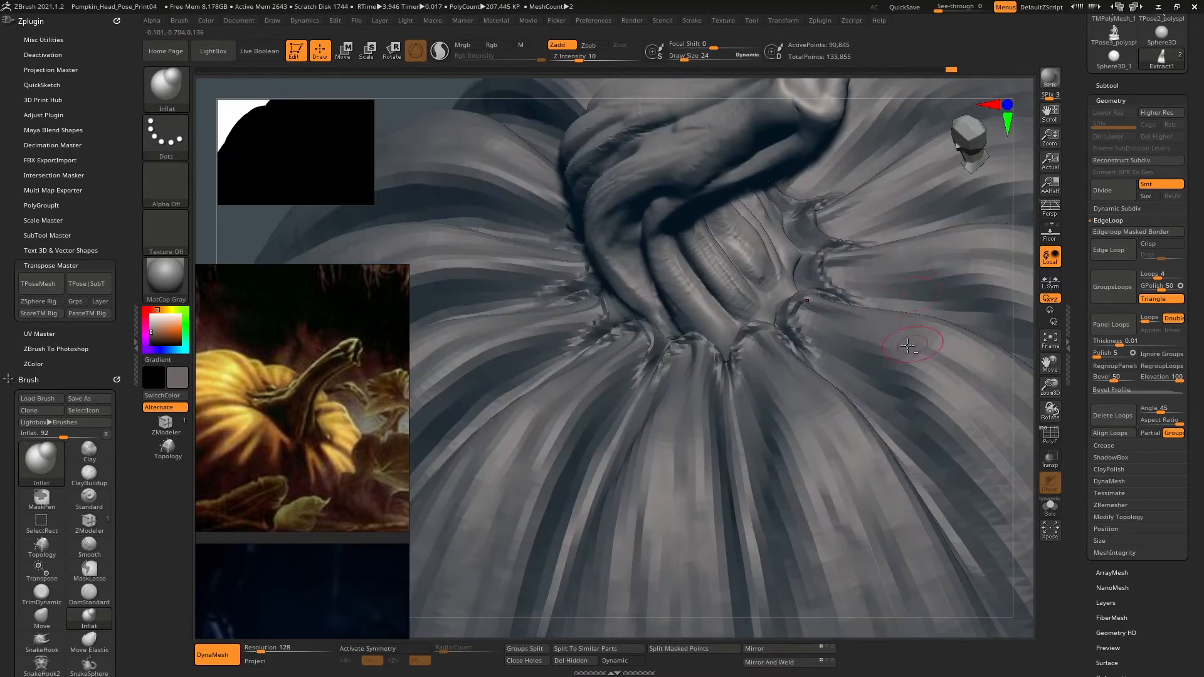
Select the pumpkin body, smooth the pinched rib ends around the stem base, and sharpen the creases between them with DamStandard.
left_click(847, 307, "alt")
mouse_move(841, 301)
right_mouse_down("ctrl")
mouse_move(762, 264)
mouse_move(774, 292)
right_mouse_up("ctrl")
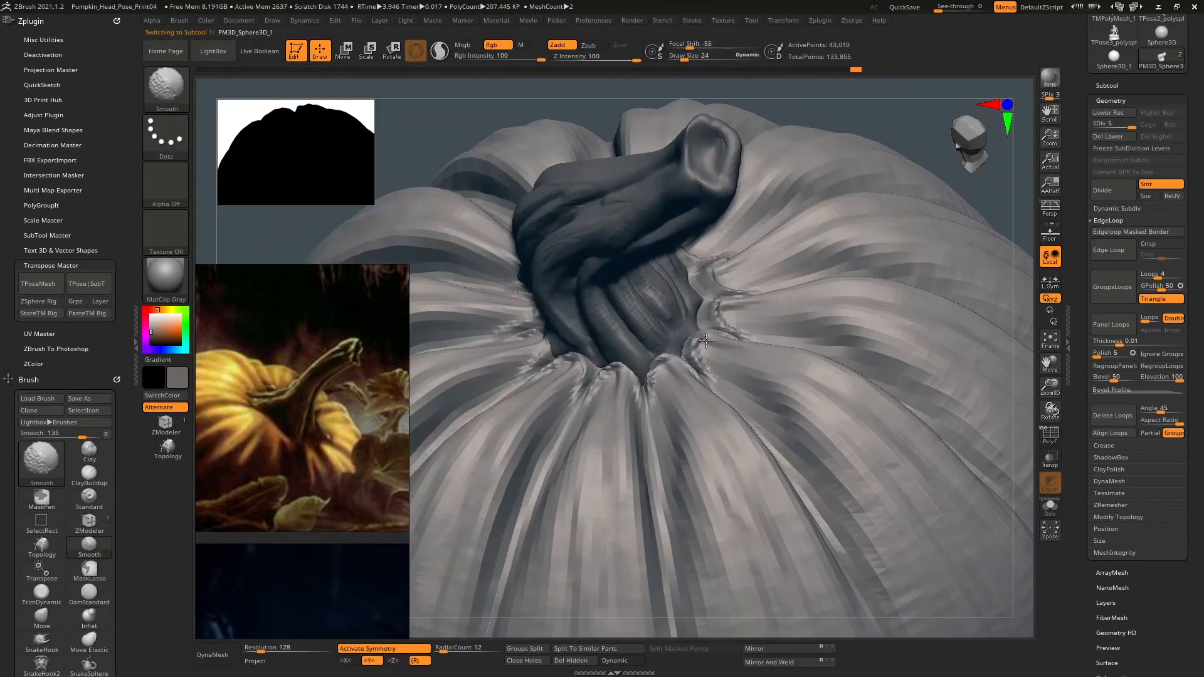
mouse_move(715, 292)
left_mouse_down("shift")
mouse_move(725, 314)
mouse_move(706, 342)
left_mouse_up("shift")
key("b")
key("d")
key("s")
right_click_drag(676, 374, 655, 409)
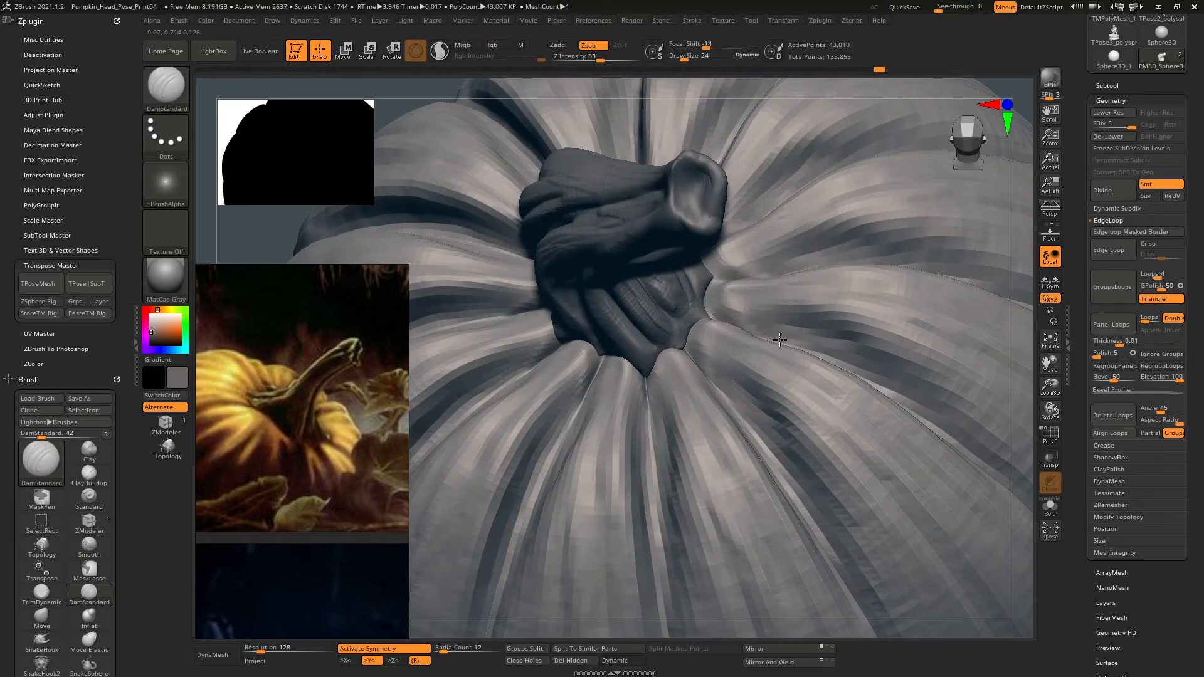
Build up the pumpkin's ribs from the stem down the sides with radially symmetric ClayBuildup strokes at intensity 8.
right_click_drag(744, 309, 739, 301)
key("b")
key("c")
key("b")
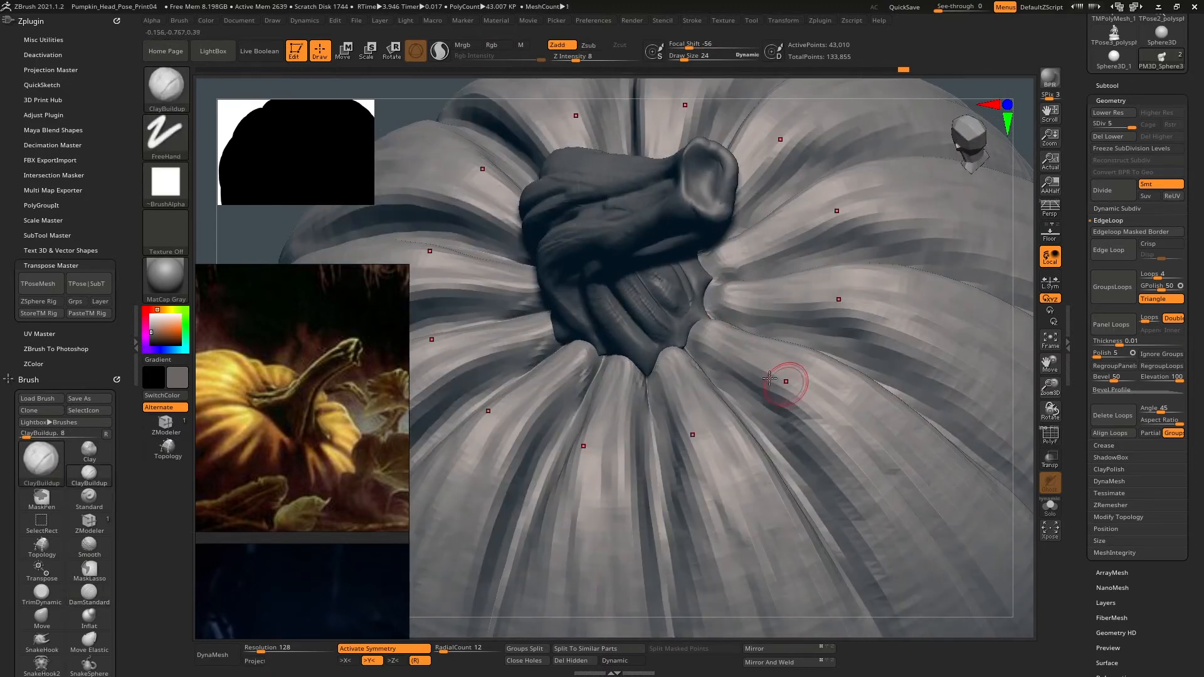
left_click_drag(728, 376, 863, 455)
left_click_drag(798, 401, 878, 467)
right_click_drag(847, 439, 787, 383, "ctrl")
mouse_move(787, 383)
right_mouse_down()
mouse_move(696, 251)
mouse_move(726, 280)
mouse_move(694, 291)
right_mouse_up()
left_click_drag(695, 229, 697, 314)
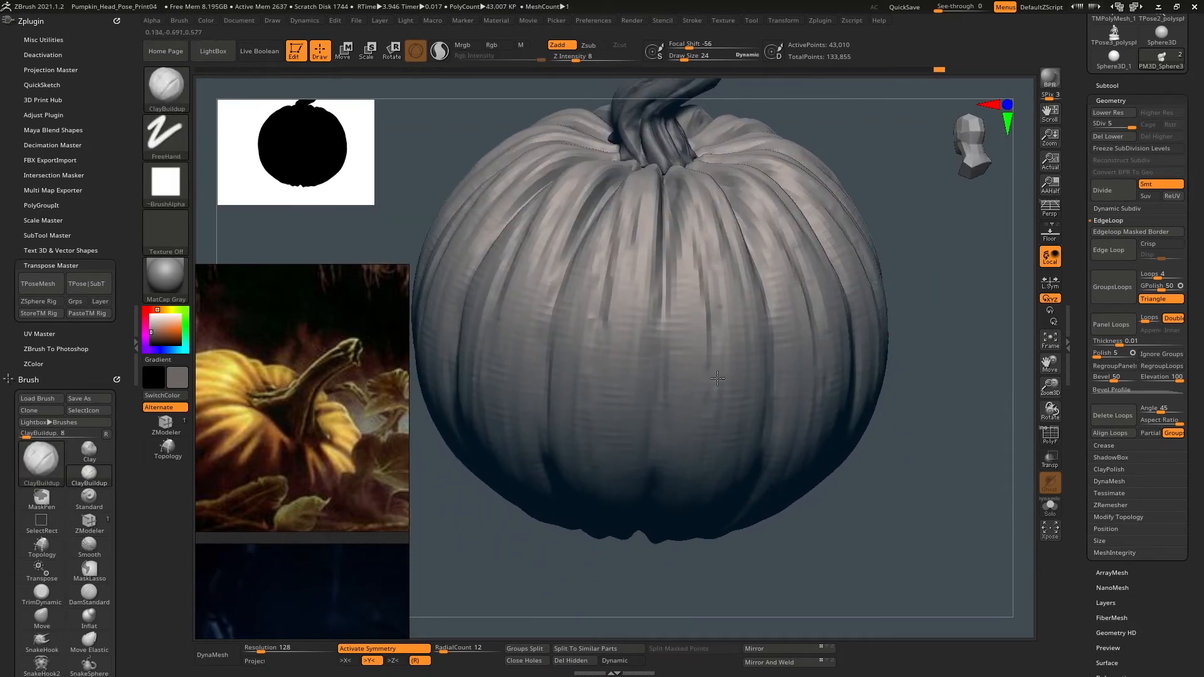
Apply the ReflectYellow material to the whole pumpkin and make a BPR render of it.
mouse_move(721, 314)
right_mouse_down()
mouse_move(835, 160)
mouse_move(831, 262)
mouse_move(815, 241)
right_mouse_up()
left_click(165, 278)
left_click(166, 278)
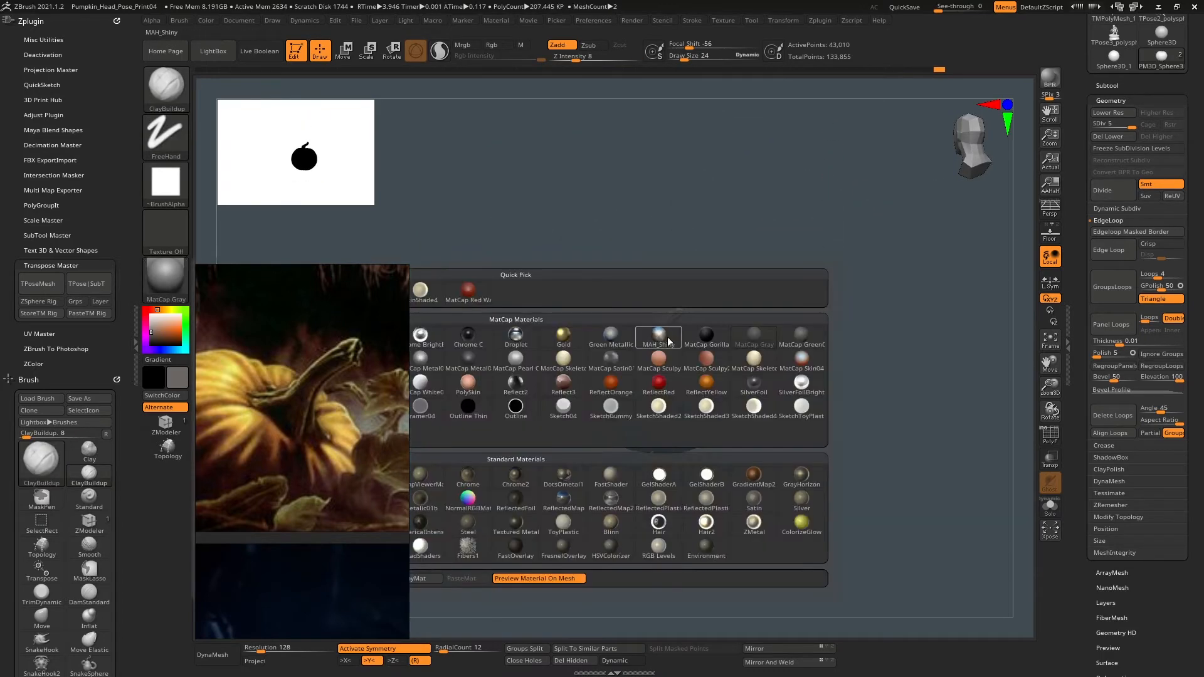
left_click(707, 388)
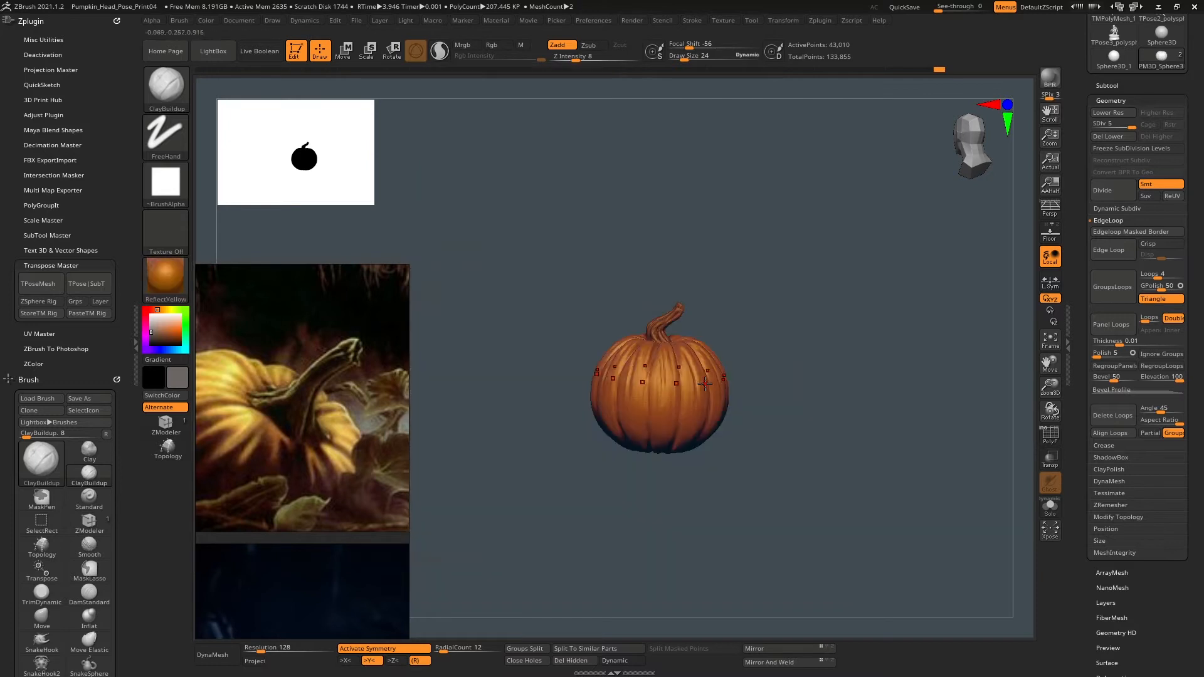
right_click_drag(814, 355, 818, 301)
right_click_drag(817, 301, 778, 313, "ctrl")
left_click(1055, 88)
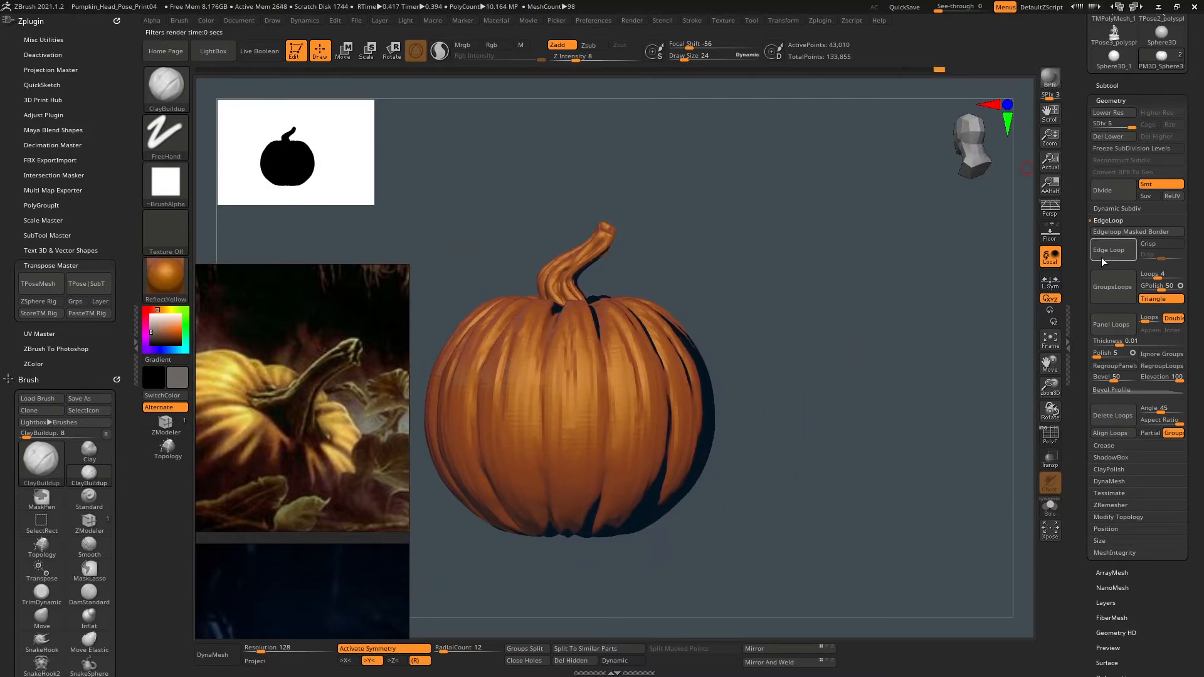
Set the display material back to MatCap Gray.
right_click_drag(703, 252, 674, 276)
right_click_drag(674, 276, 753, 245, "alt")
left_click(167, 278)
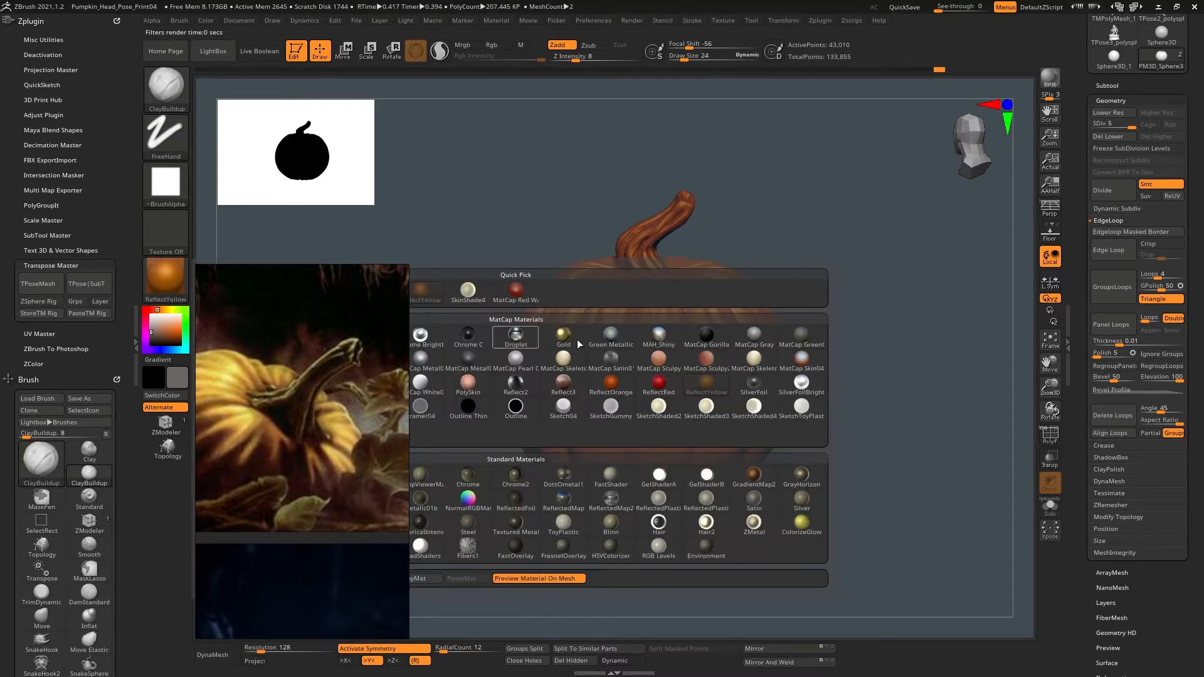
left_click(763, 339)
right_click_drag(853, 274, 886, 278)
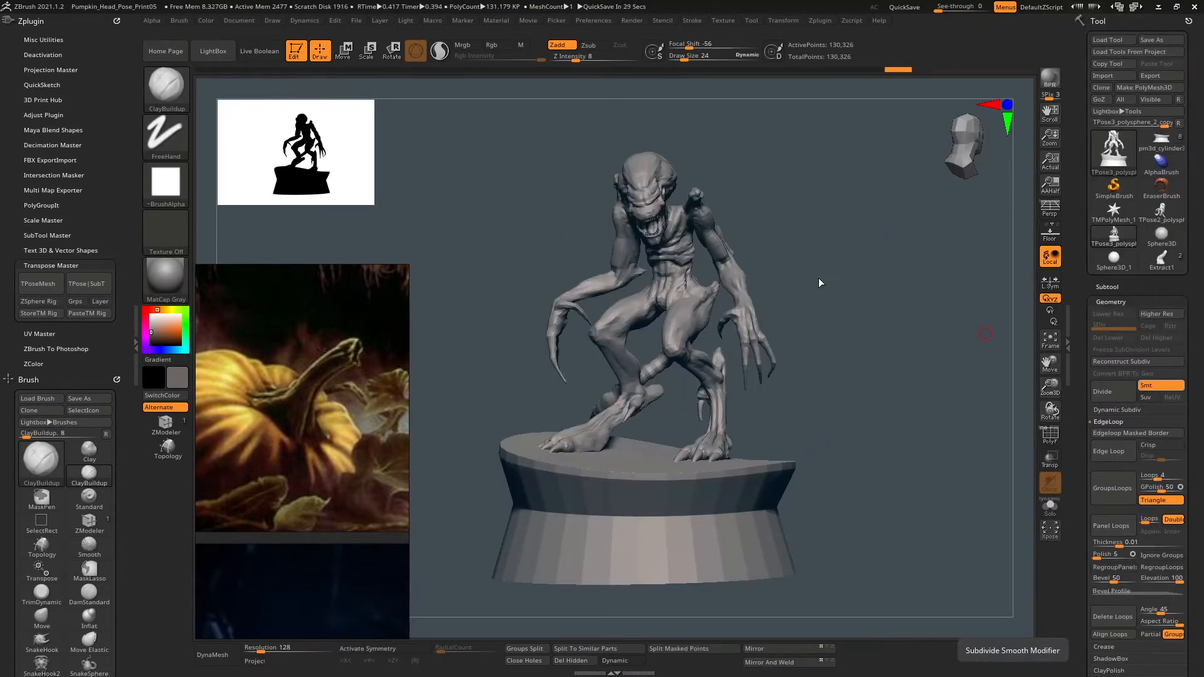
Switch from the creature statue to the pumpkin tool Extract1 and select its PM3D_Sphere3D_1 body subtool.
mouse_move(819, 283)
right_mouse_down()
mouse_move(834, 270)
mouse_move(825, 258)
mouse_move(806, 264)
right_mouse_up()
left_click(1160, 260)
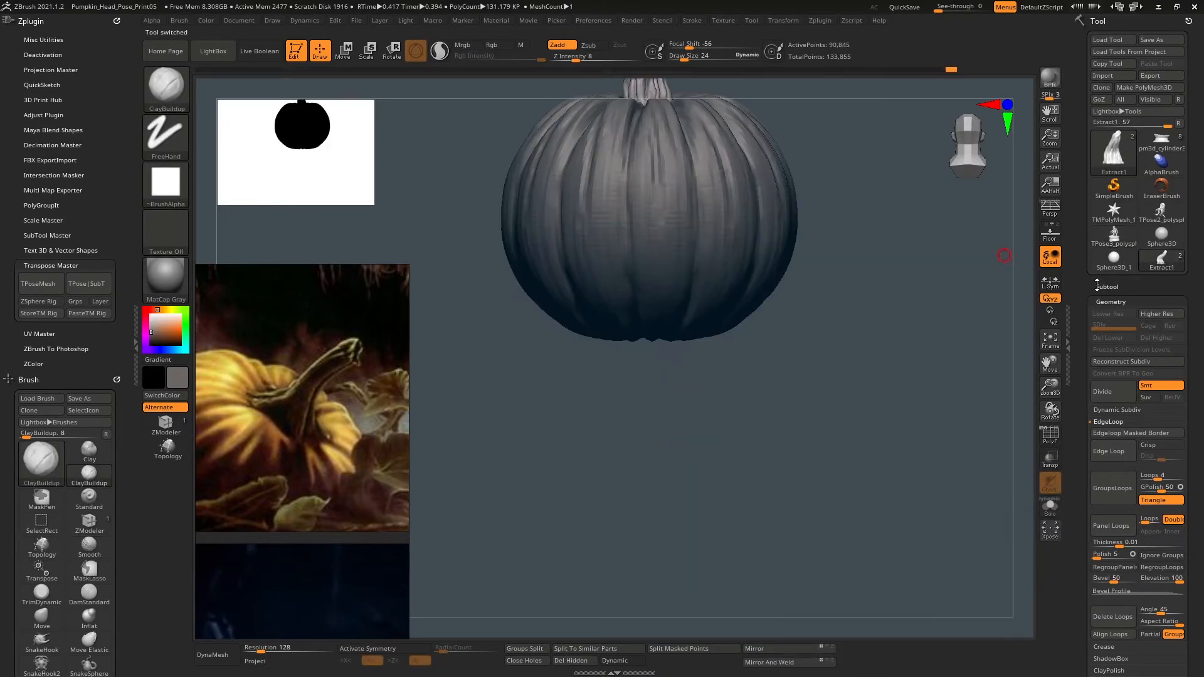
left_click(1107, 286)
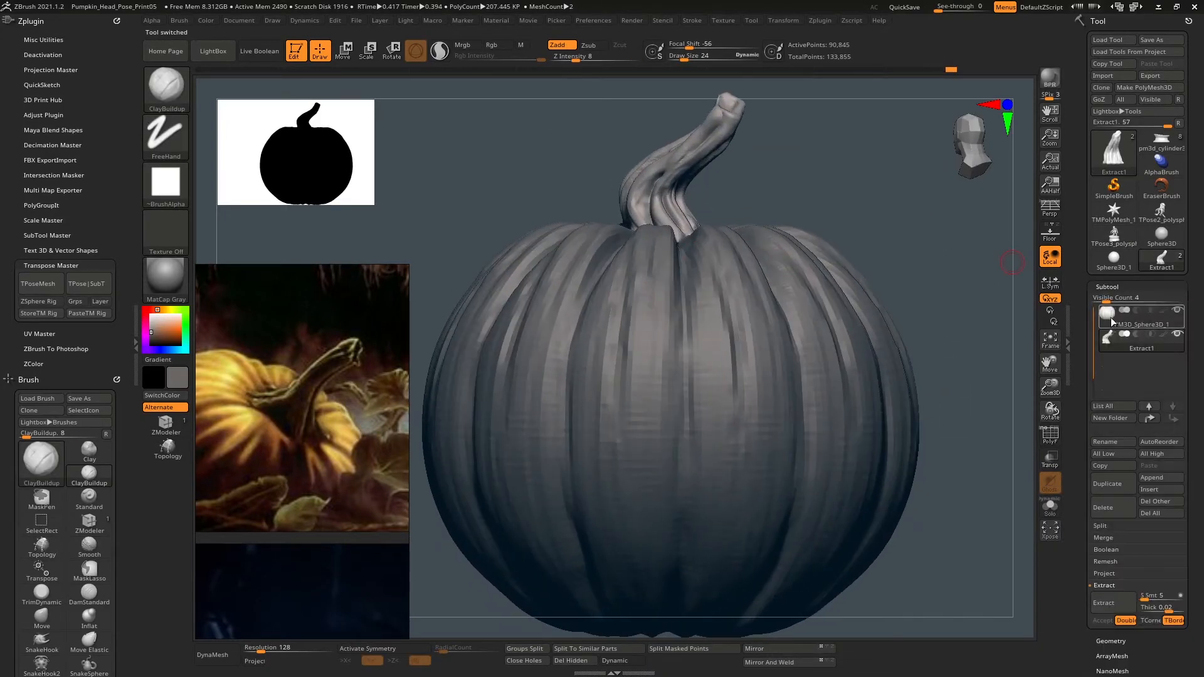
left_click(1107, 320)
Display the pumpkin body's polygon wireframe and lower the mesh to its lowest subdivision level.
right_click_drag(946, 299, 950, 292)
left_click(1051, 432)
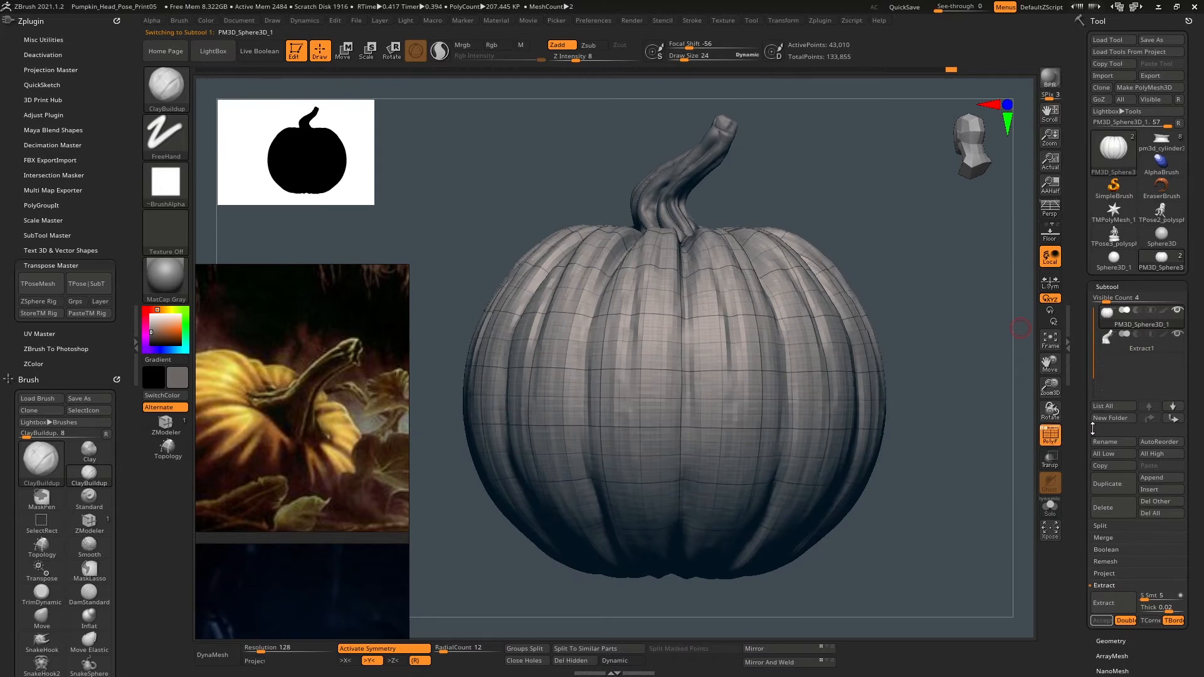
left_click(1111, 641)
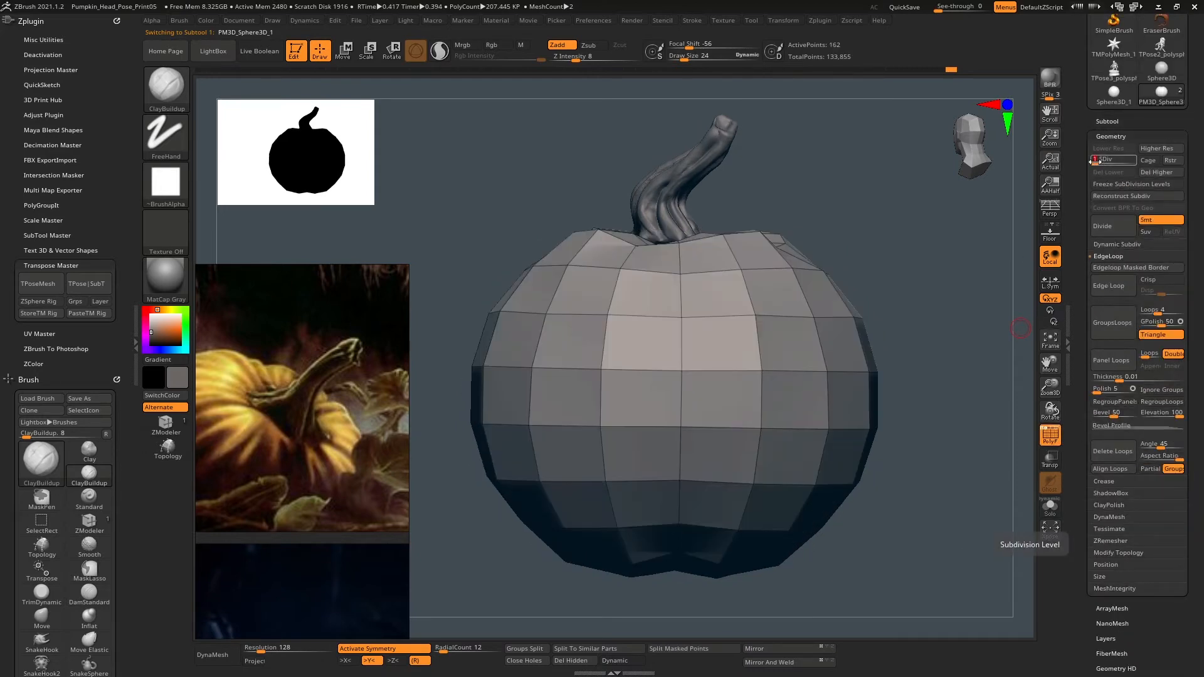
Duplicate the stem subtool Extract1 to keep its sculpted detail, and reselect the original stem.
left_click(1107, 121)
left_click(1142, 176)
right_click_drag(885, 184, 893, 229)
left_click(1120, 475)
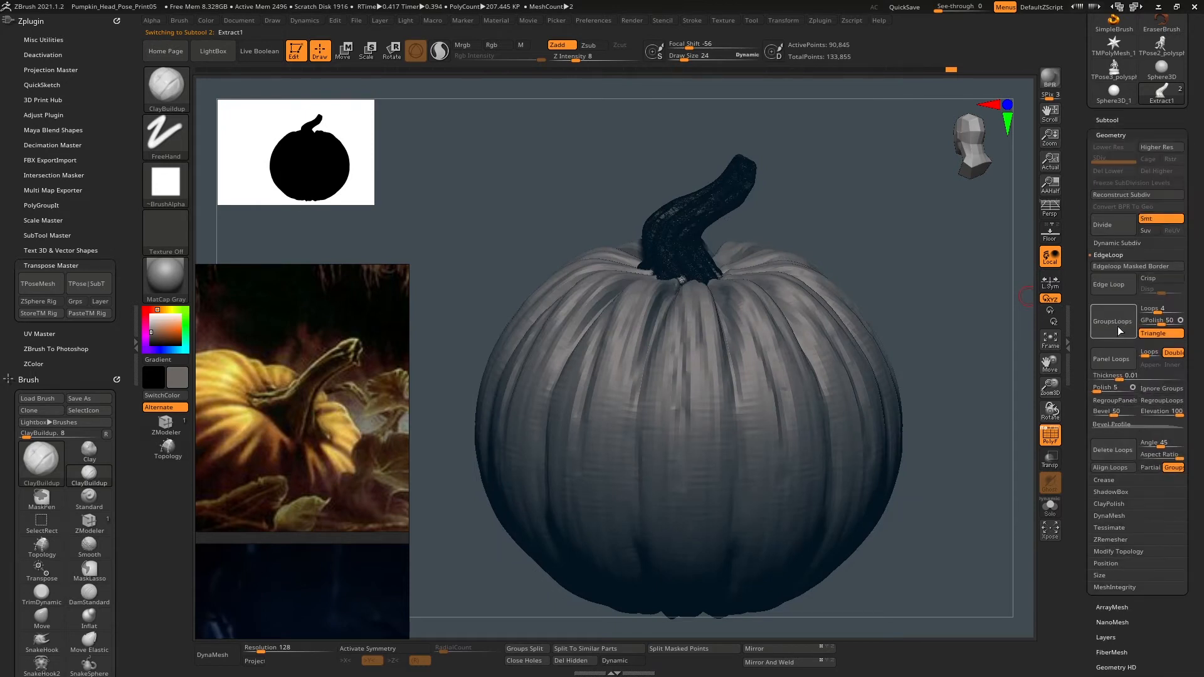
left_click(1107, 120)
left_click(1104, 319)
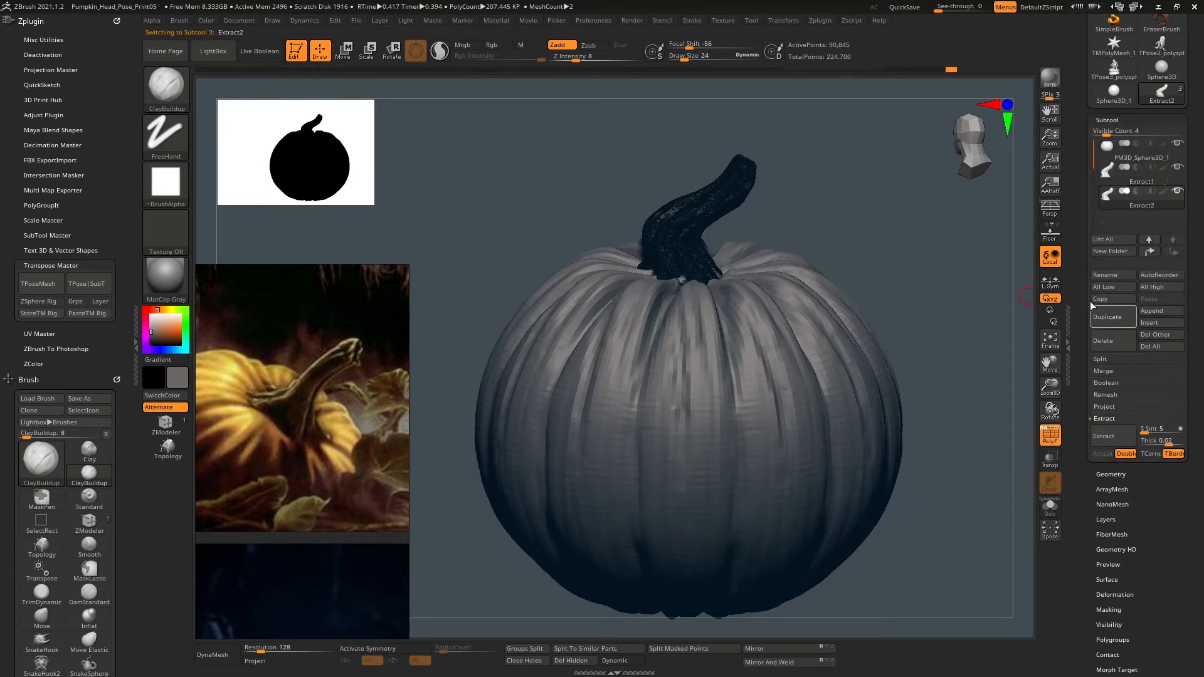
left_click(1108, 174)
ZRemesh the original stem repeatedly with the Half option, reducing it to a very coarse mesh of about 400 points.
left_click(1111, 475)
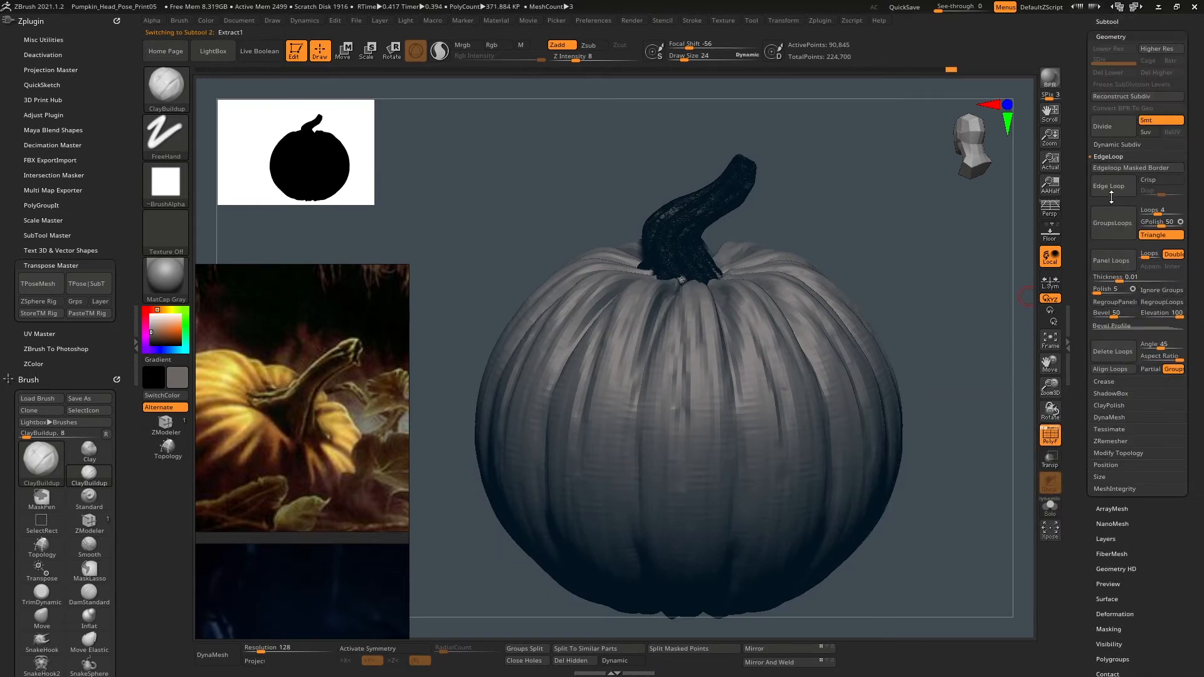
left_click(1117, 441)
left_click(1099, 310)
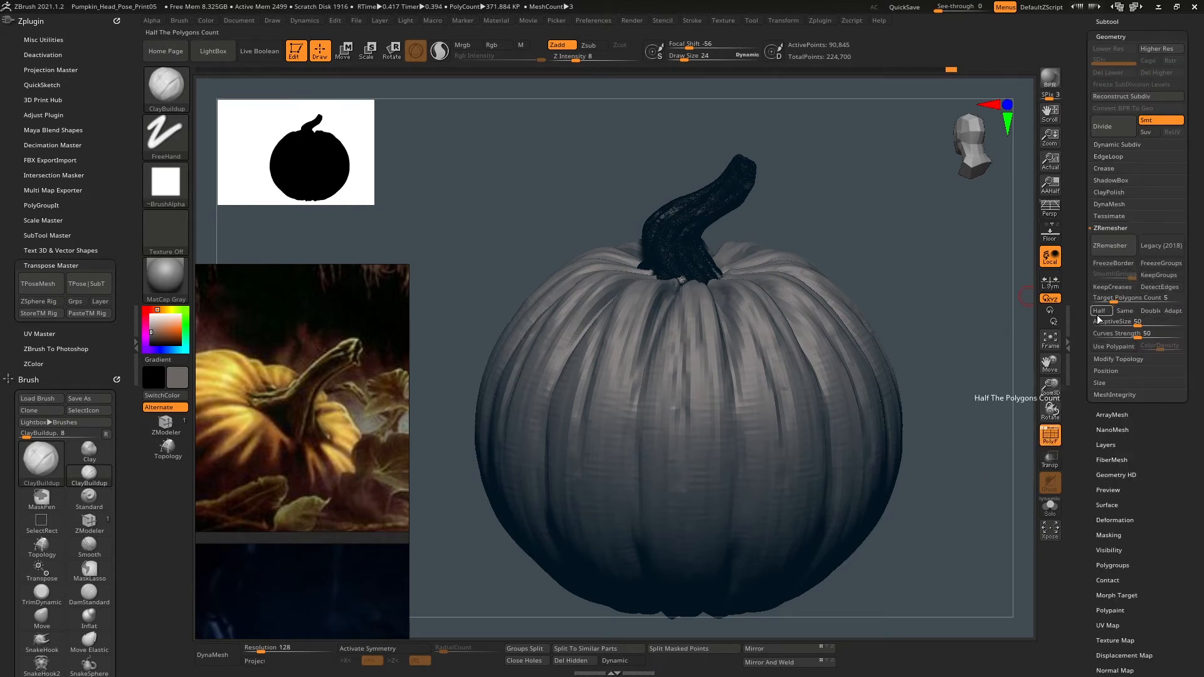
left_click(1115, 245)
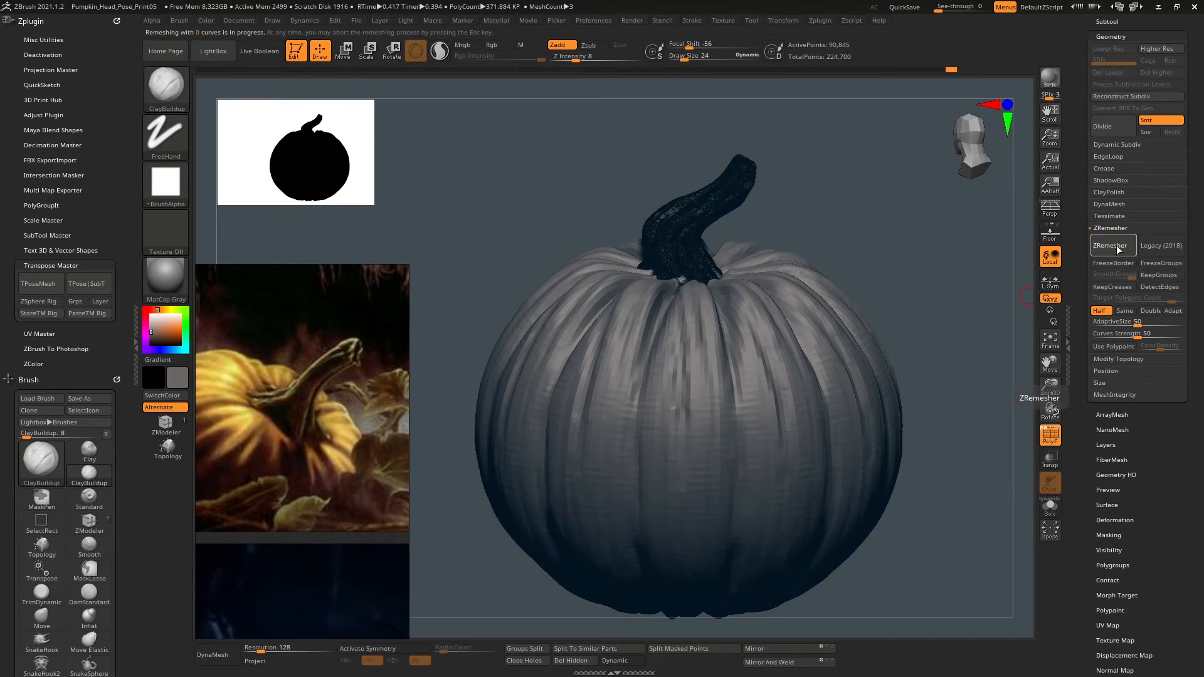
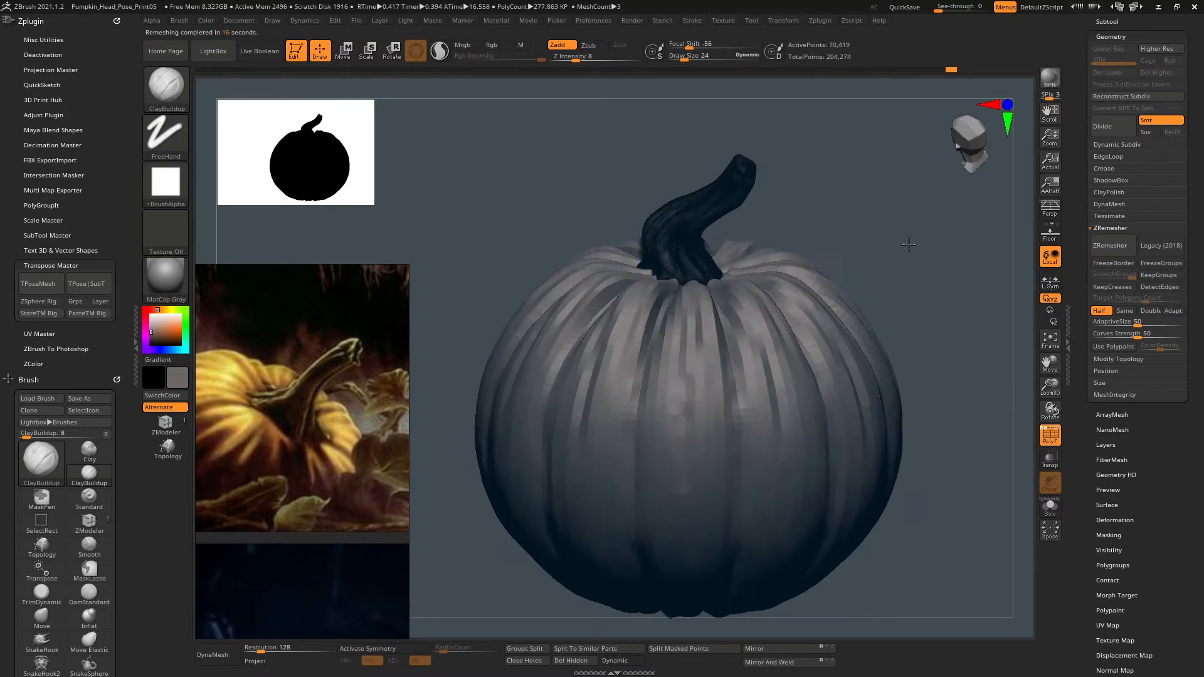
left_click(1115, 250)
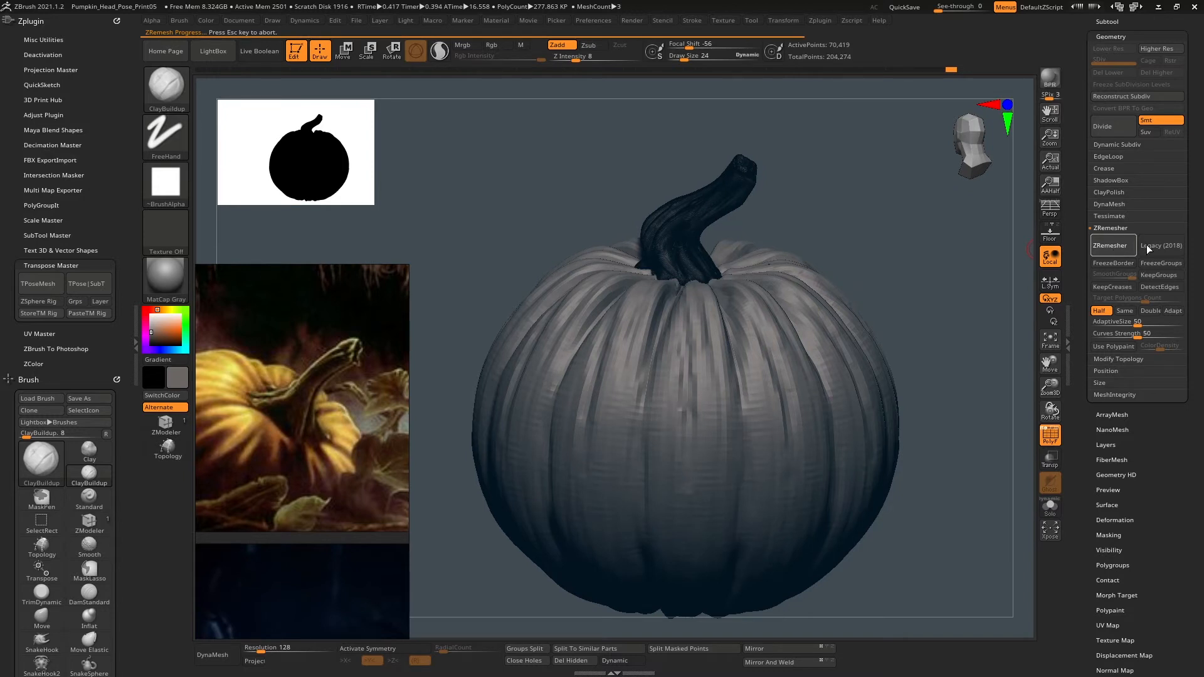
left_click(1112, 247)
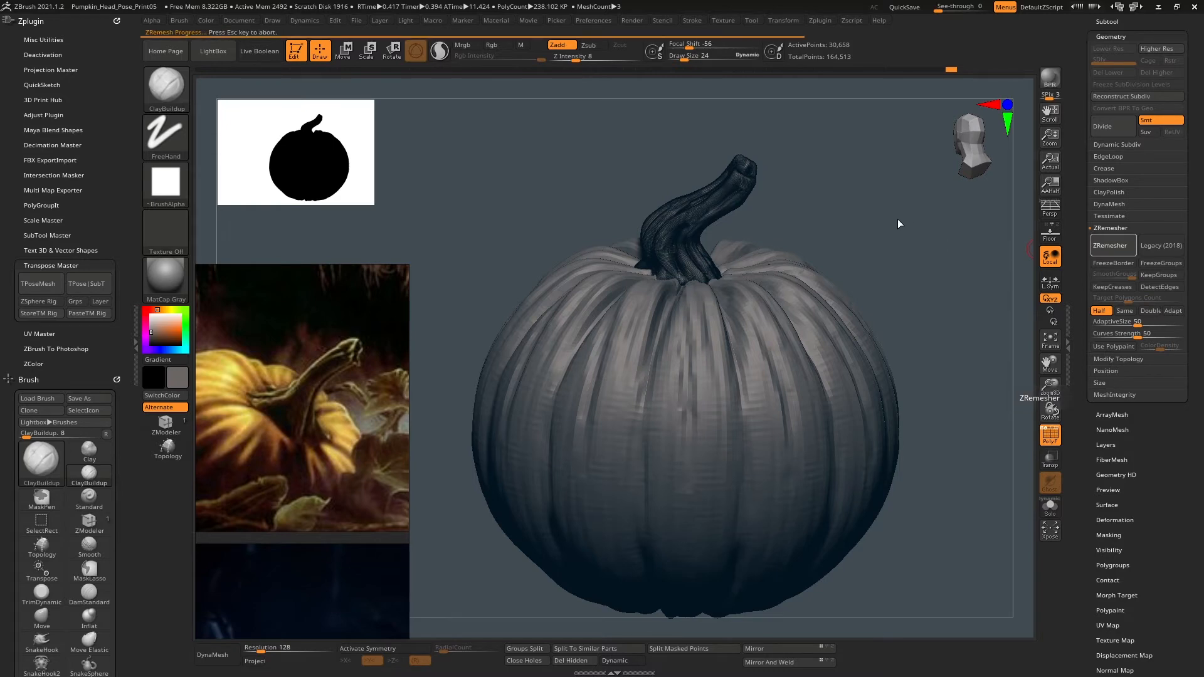
left_click_drag(879, 228, 966, 233)
left_click(1100, 253)
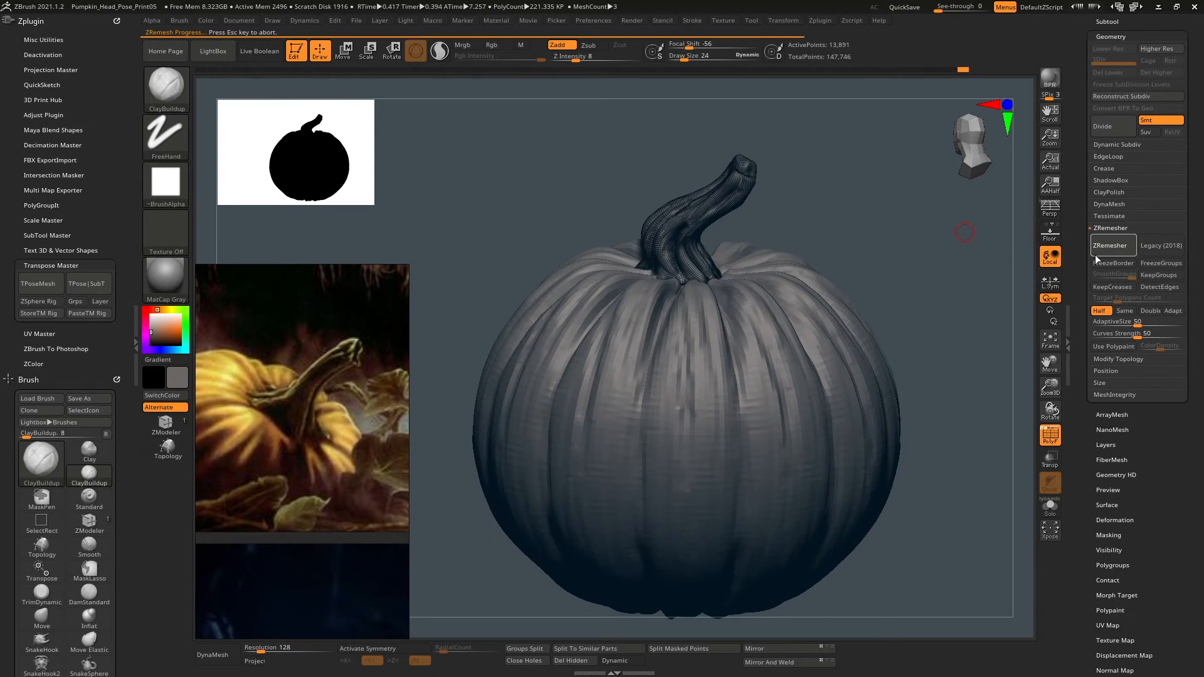
left_click(1101, 254)
left_click(1100, 252)
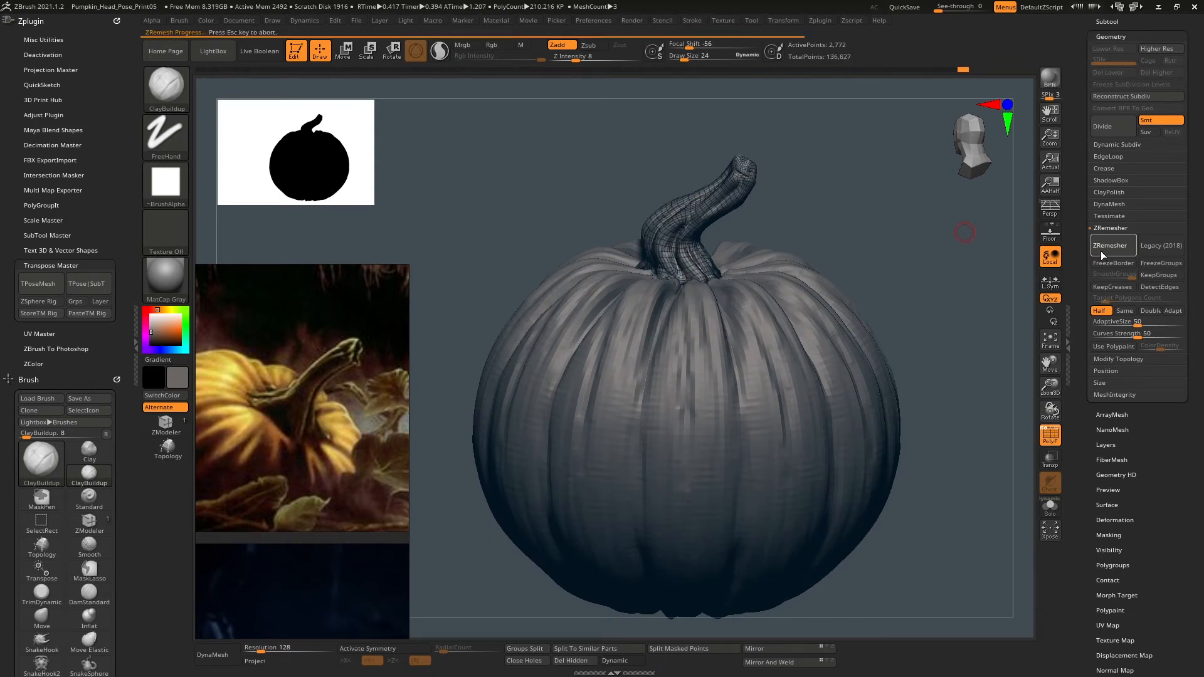
left_click(1103, 251)
left_click(1104, 249)
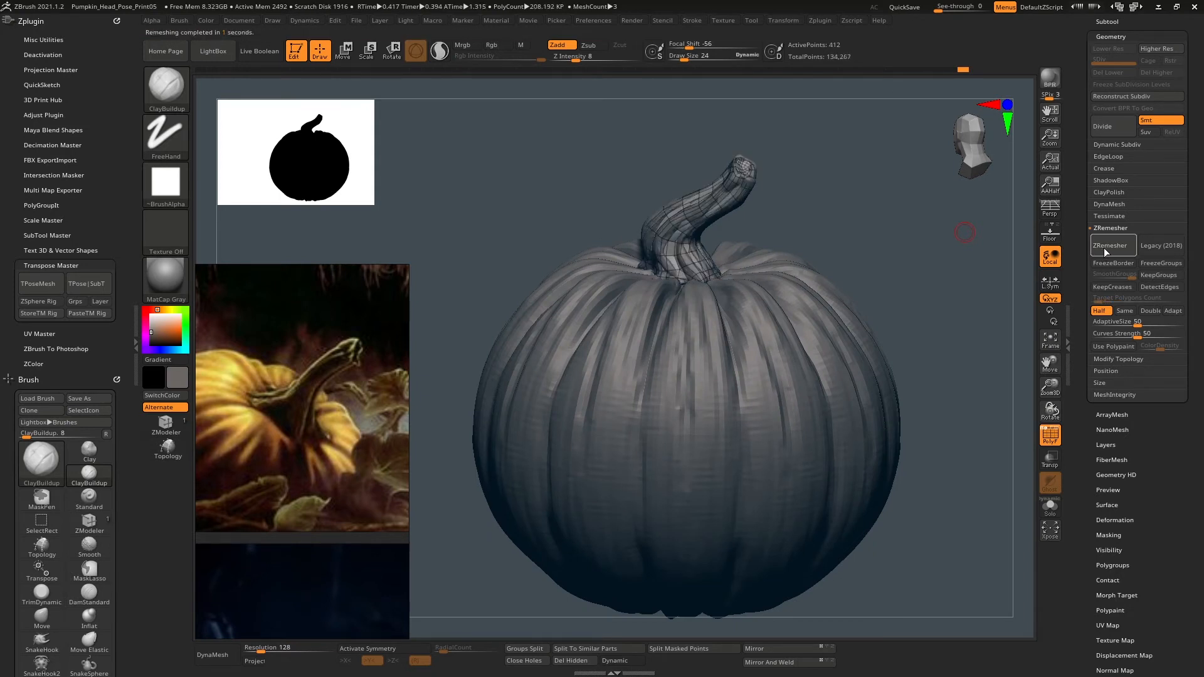
Hide the pumpkin body and project the duplicate stem's shape onto the remeshed stem with ProjectAll.
left_click_drag(1077, 143, 1084, 184)
left_click(1109, 105)
left_click(1179, 127)
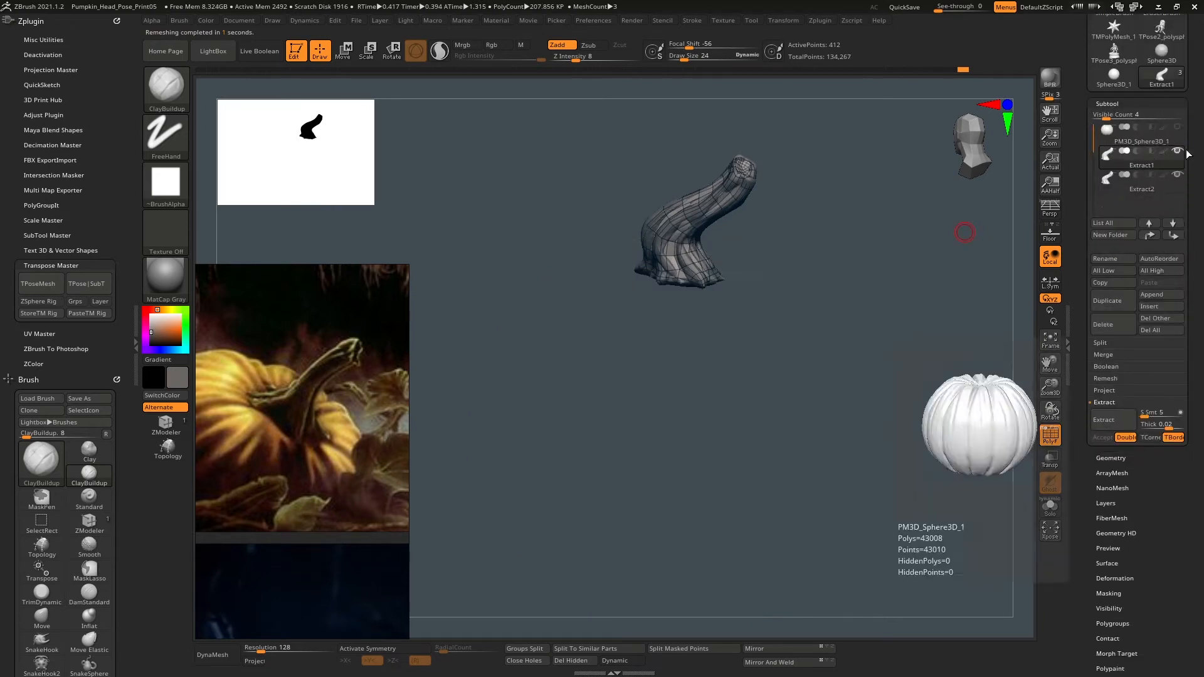
left_click(1108, 391)
left_click(1114, 402)
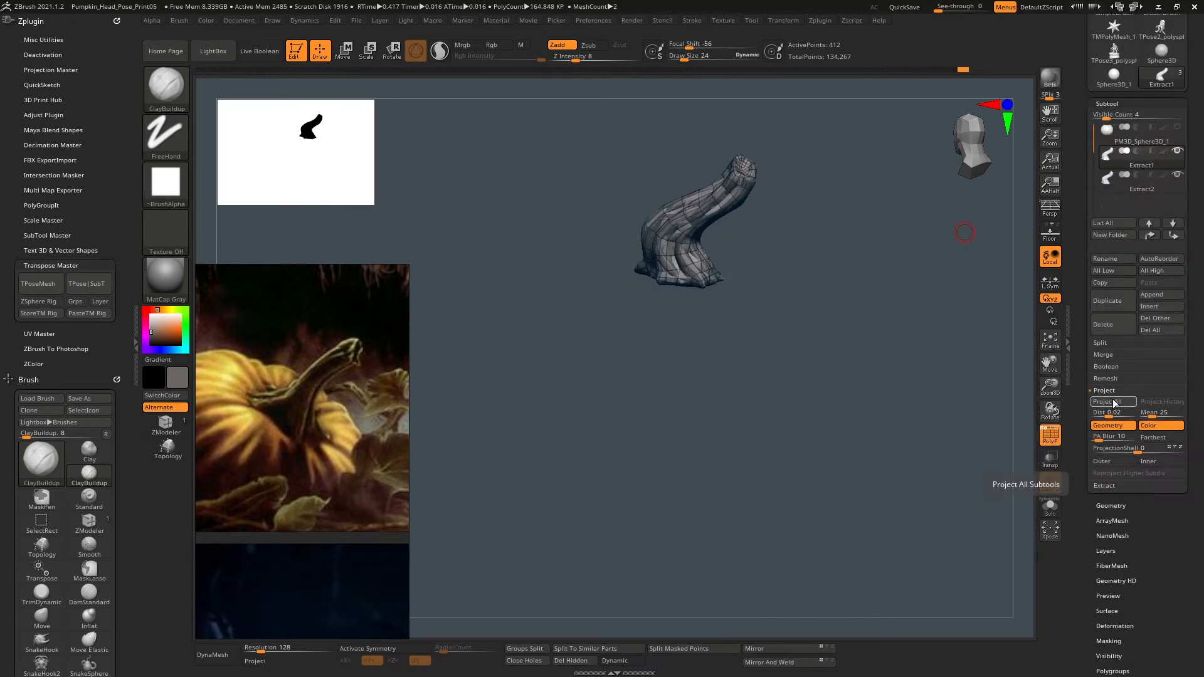
Divide the remeshed stem once and project the duplicate stem's detail onto it again.
left_click_drag(1079, 353, 1081, 302)
left_click(1117, 352)
left_click(1111, 54)
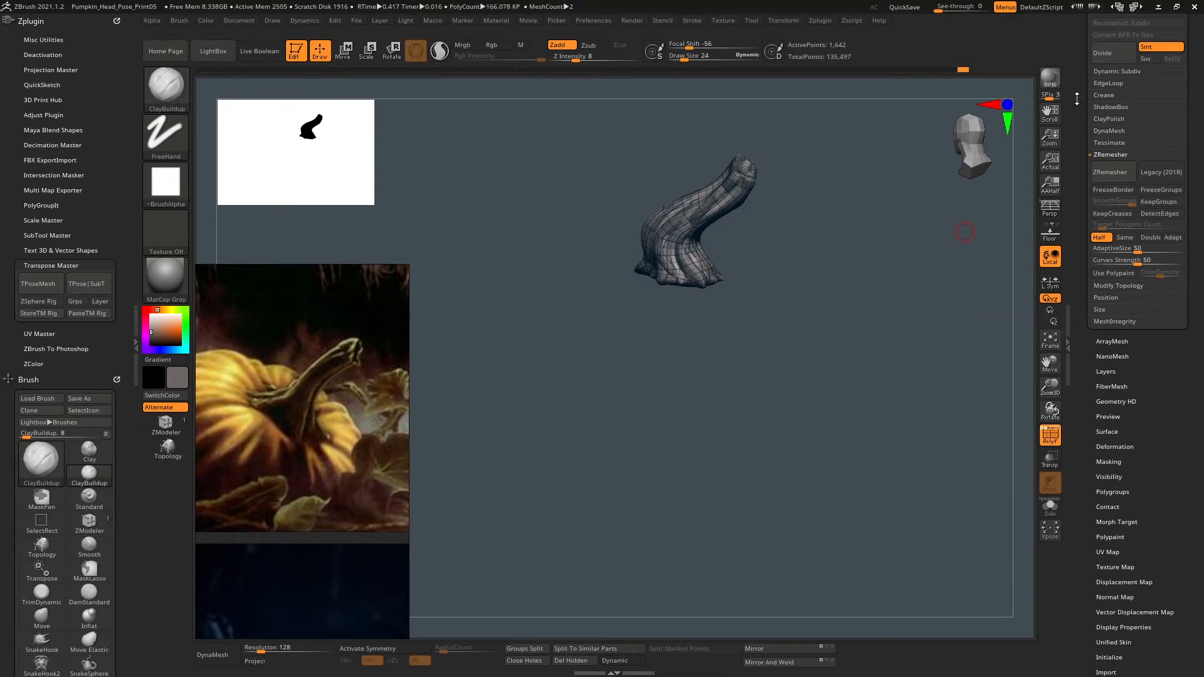
left_click_drag(1077, 99, 1087, 180)
left_click(1108, 191)
left_click(1115, 491)
Divide the stem up to subdivision level 5, projecting the duplicate's fine detail onto it along the way.
left_click_drag(1086, 320, 1080, 177)
left_click(1107, 249)
left_click_drag(1106, 249, 1092, 327)
left_click(1111, 202)
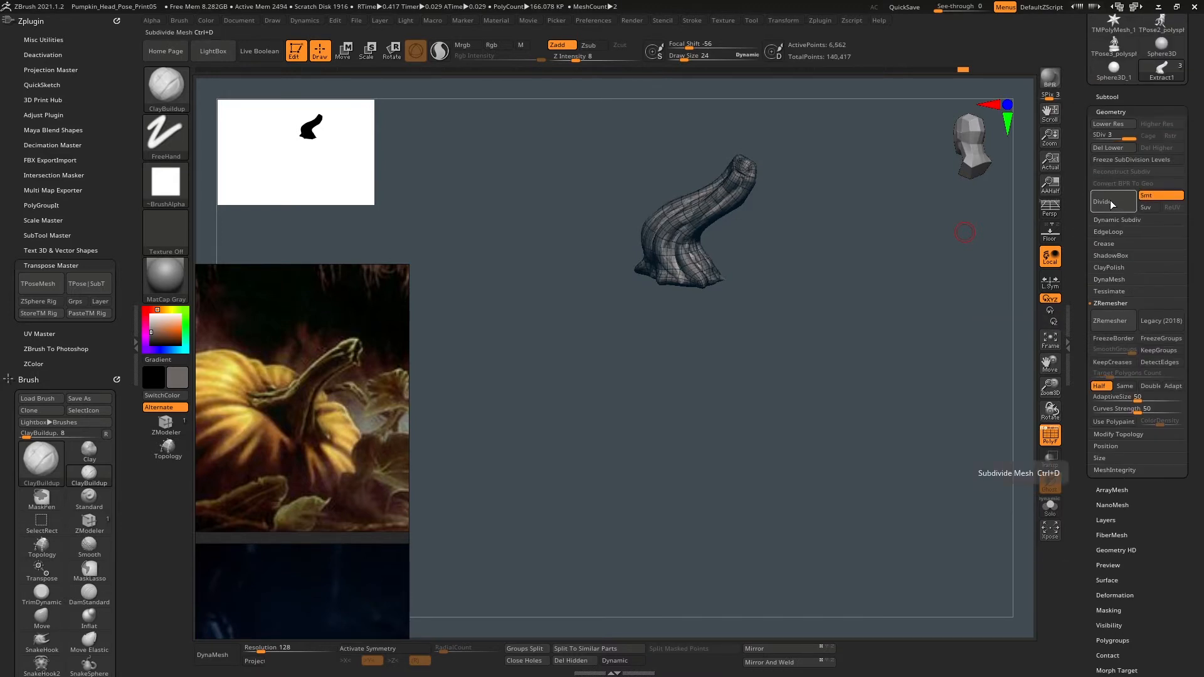
left_click(1108, 96)
left_click(1111, 498)
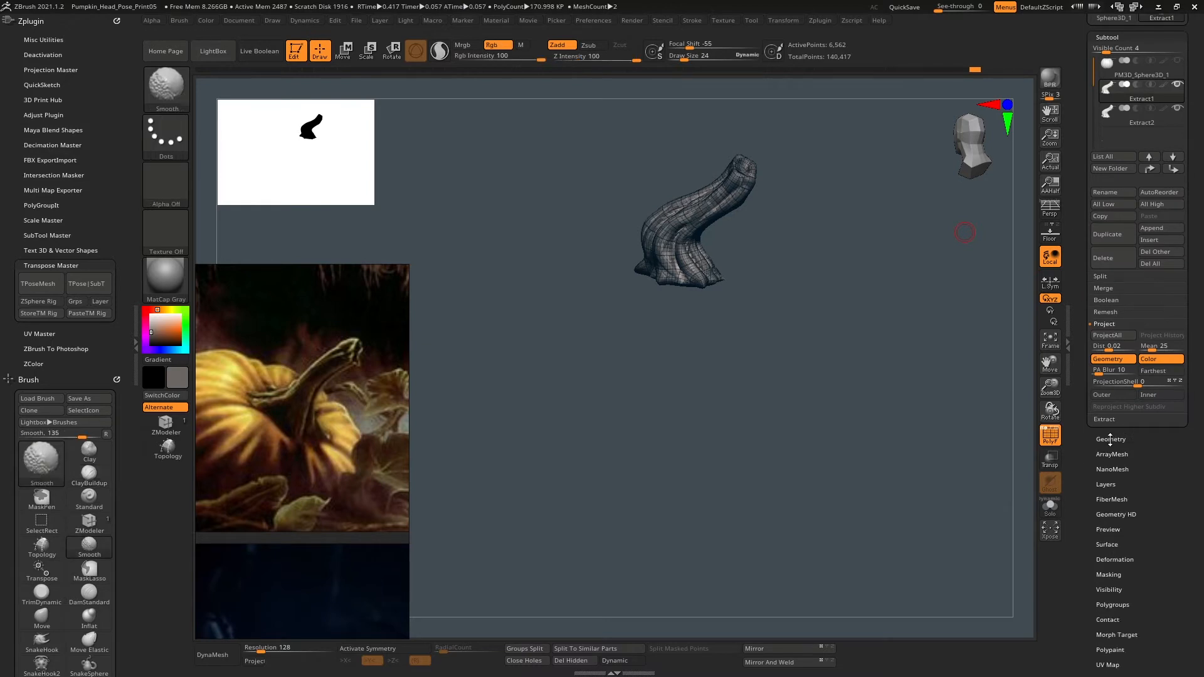
left_click(1103, 529)
left_click(1103, 530)
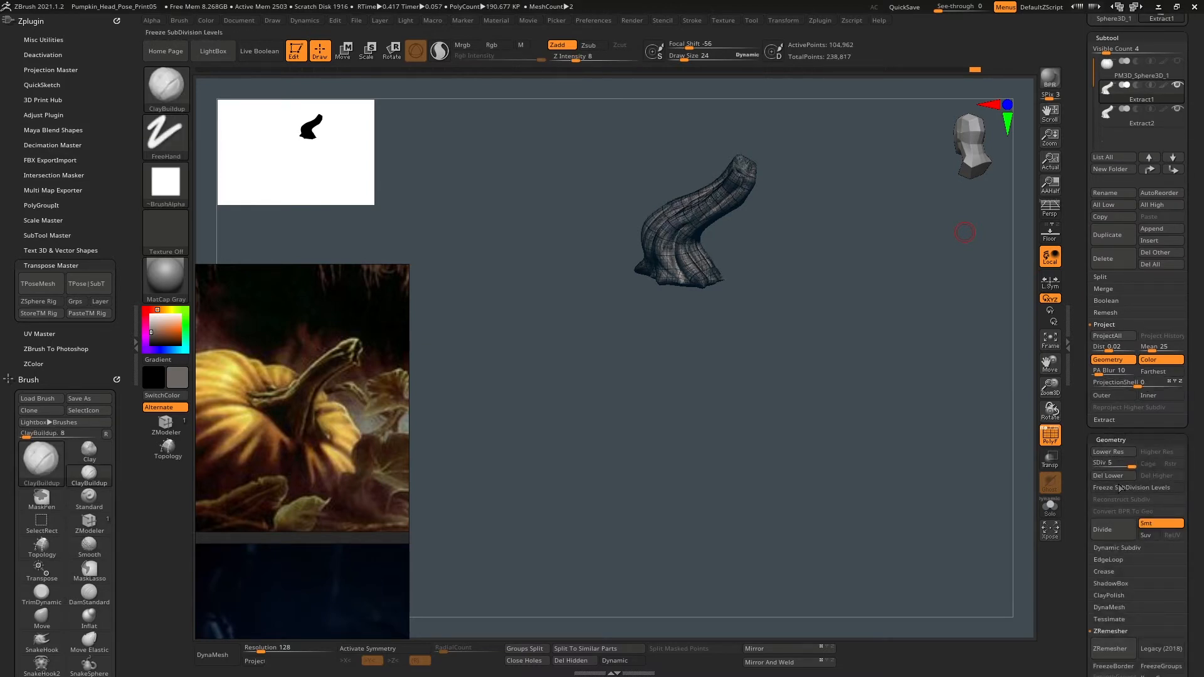
Hide the duplicate stem Extract2, turn off the polygon wireframe and show the pumpkin body again.
left_click(1178, 110)
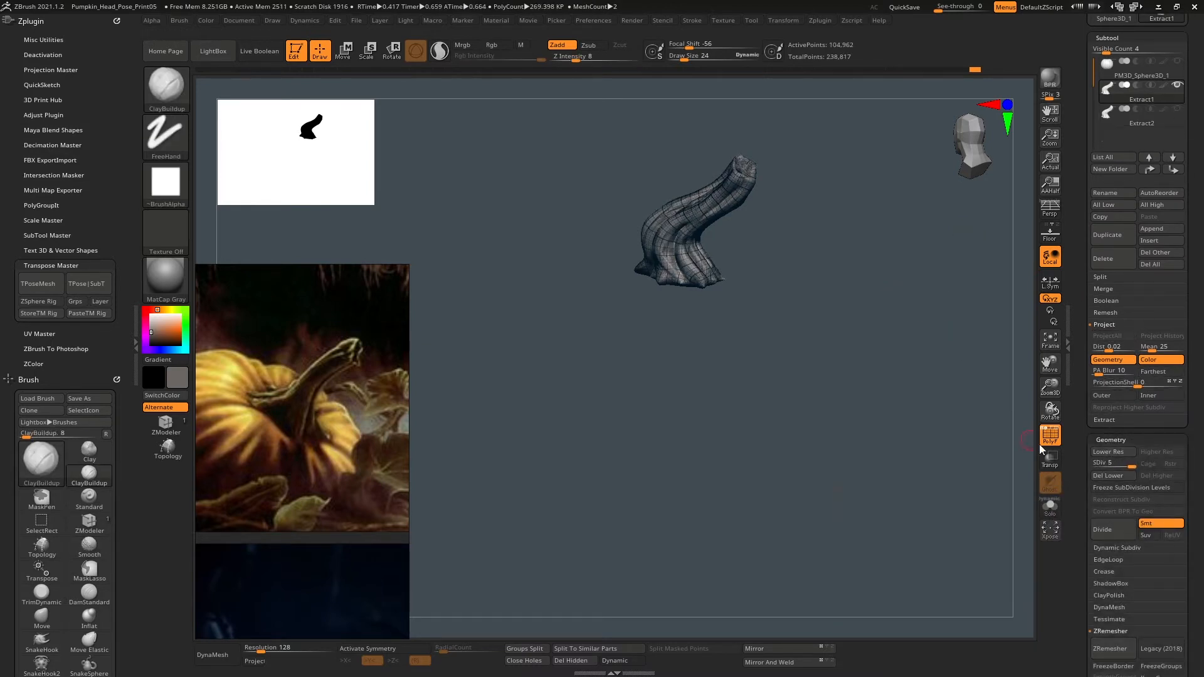
left_click(1047, 440)
left_click_drag(925, 345, 834, 305)
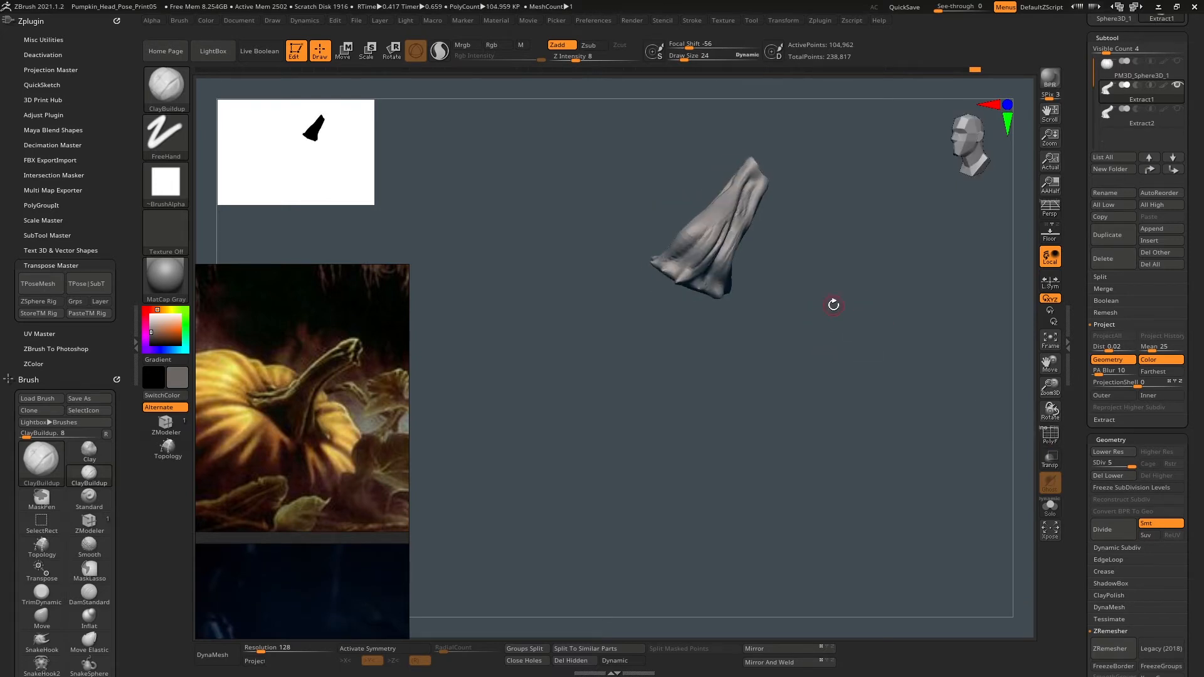
left_click_drag(1103, 464, 1136, 464)
left_click_drag(1081, 252, 1080, 397)
left_click(1177, 205)
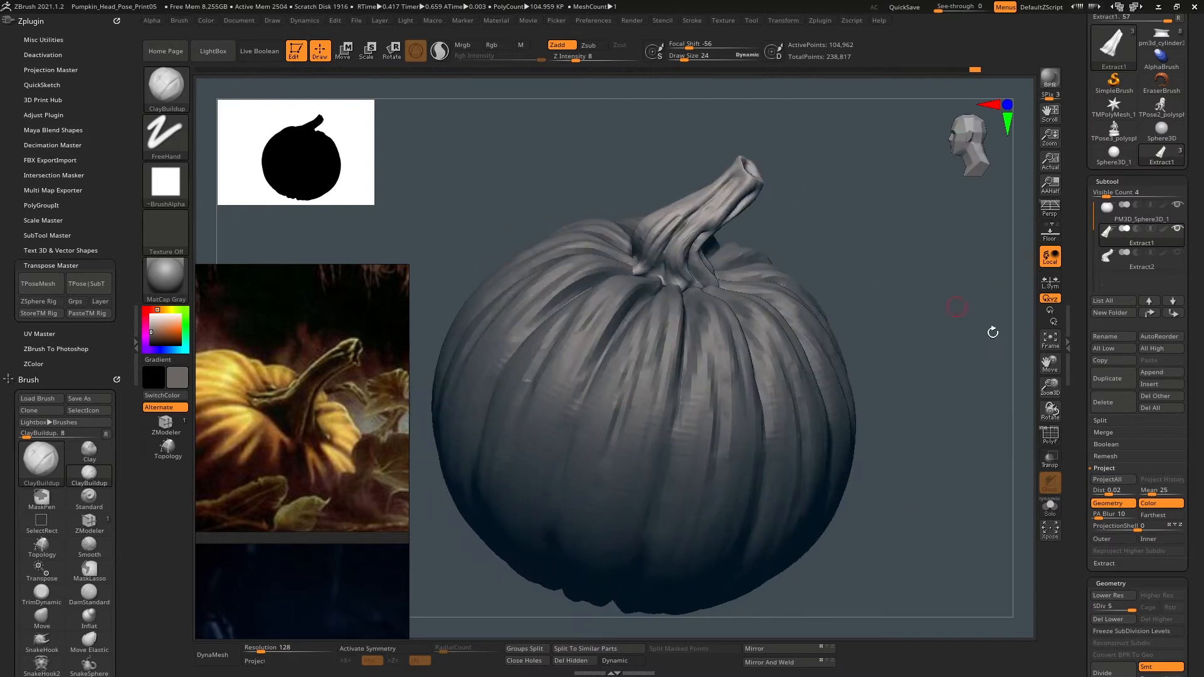
left_click_drag(885, 258, 1003, 225)
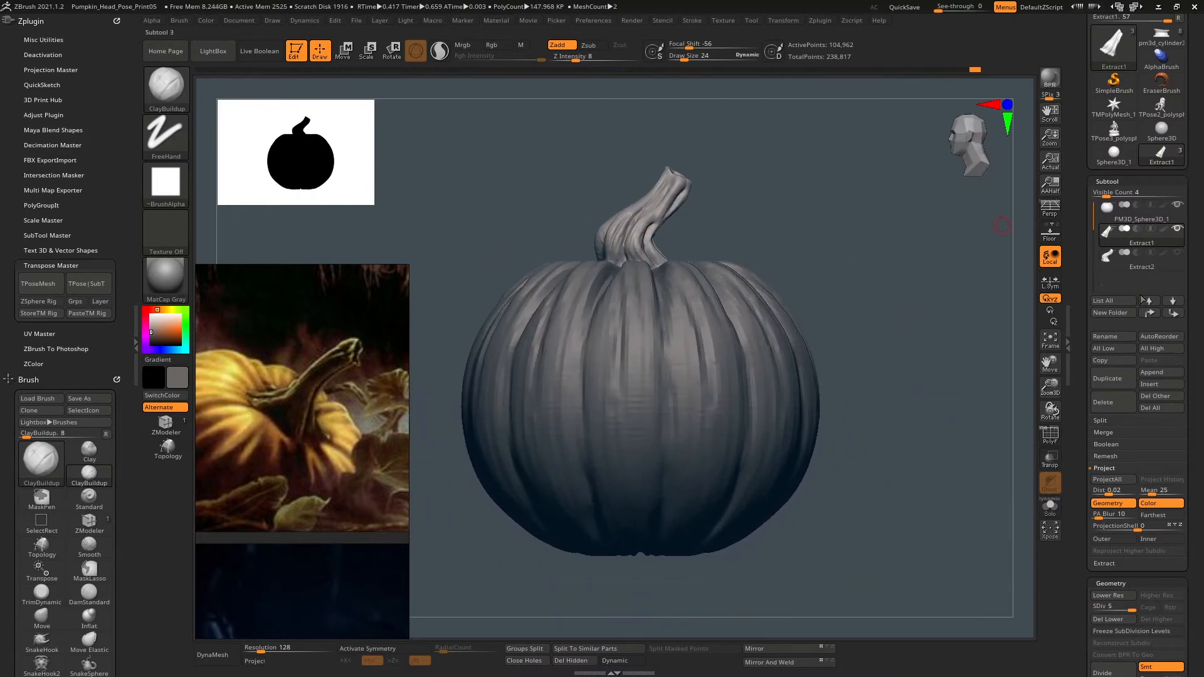
Select the pumpkin body PM3D_Sphere3D_1 and merge it down with the remeshed stem into one subtool.
left_click(1142, 218)
left_click(1104, 432)
left_click(1107, 371)
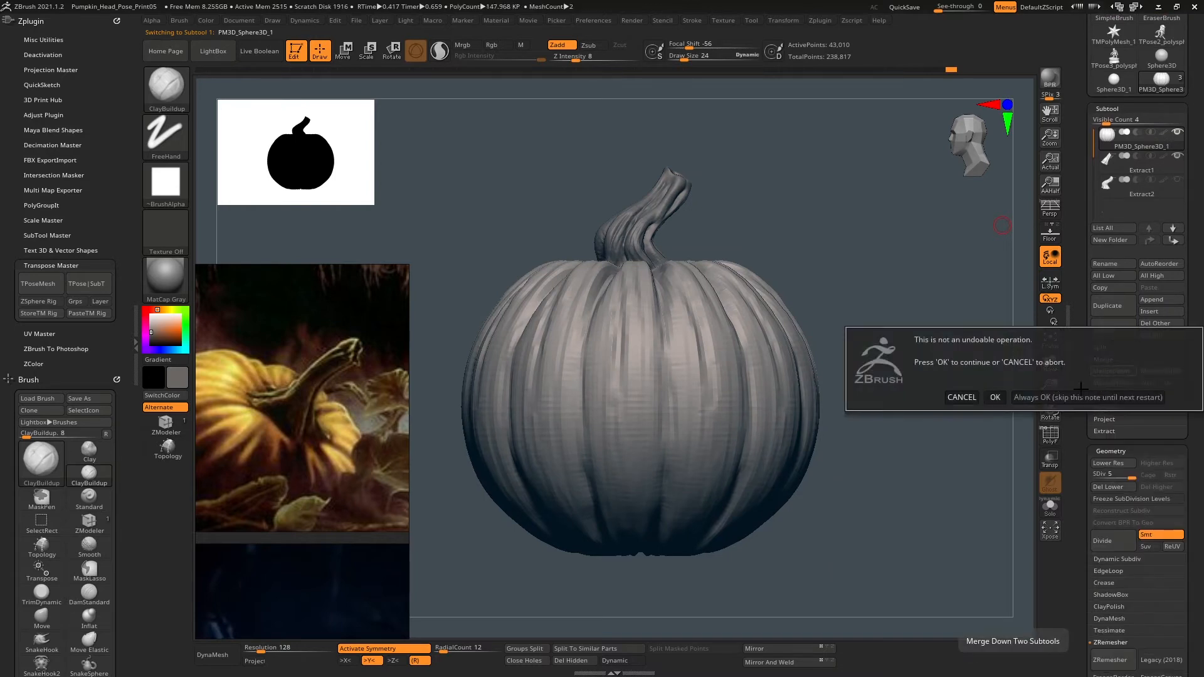
left_click(996, 397)
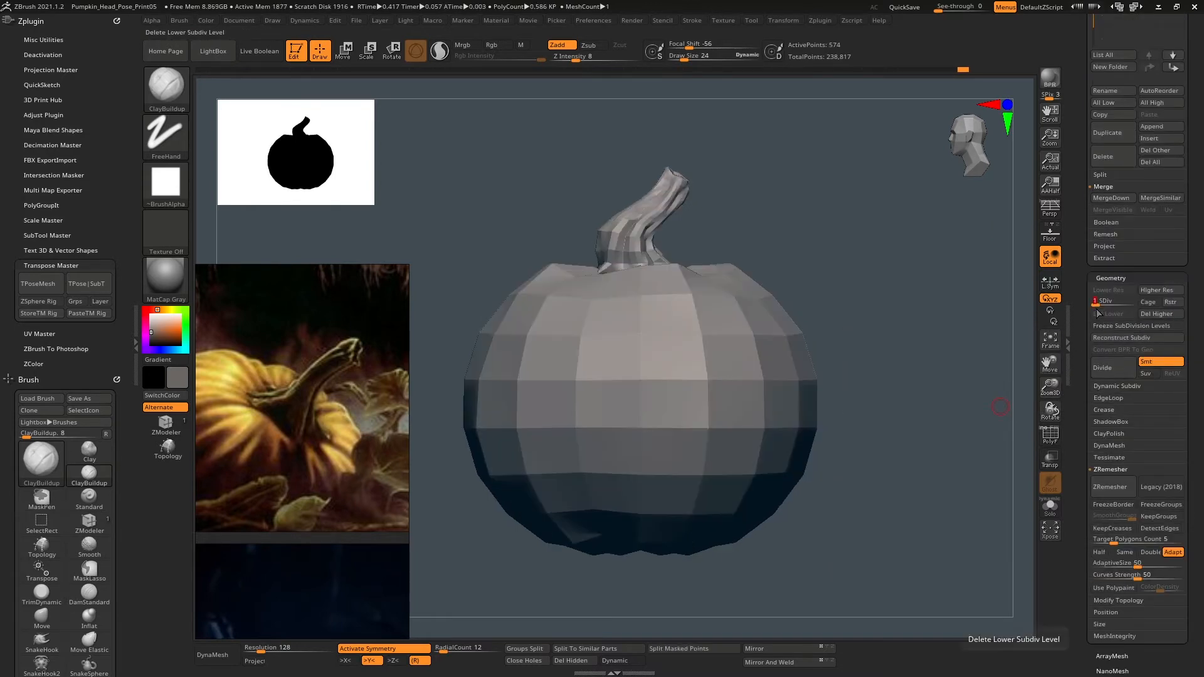
Step the merged pumpkin's mesh up through its levels to subdivision level 5.
left_click_drag(791, 246, 908, 236)
key("d")
key("d")
key("d")
key("d")
Bring the Pumpkinhead poster into view on the reference board and reframe the whole pumpkin.
scroll(333, 396, "down", 7)
middle_click_drag(329, 483, 266, 261)
scroll(295, 430, "down", 3)
middle_click_drag(296, 323, 296, 424)
left_click_drag(903, 267, 872, 257)
left_click_drag(872, 257, 867, 294, "alt")
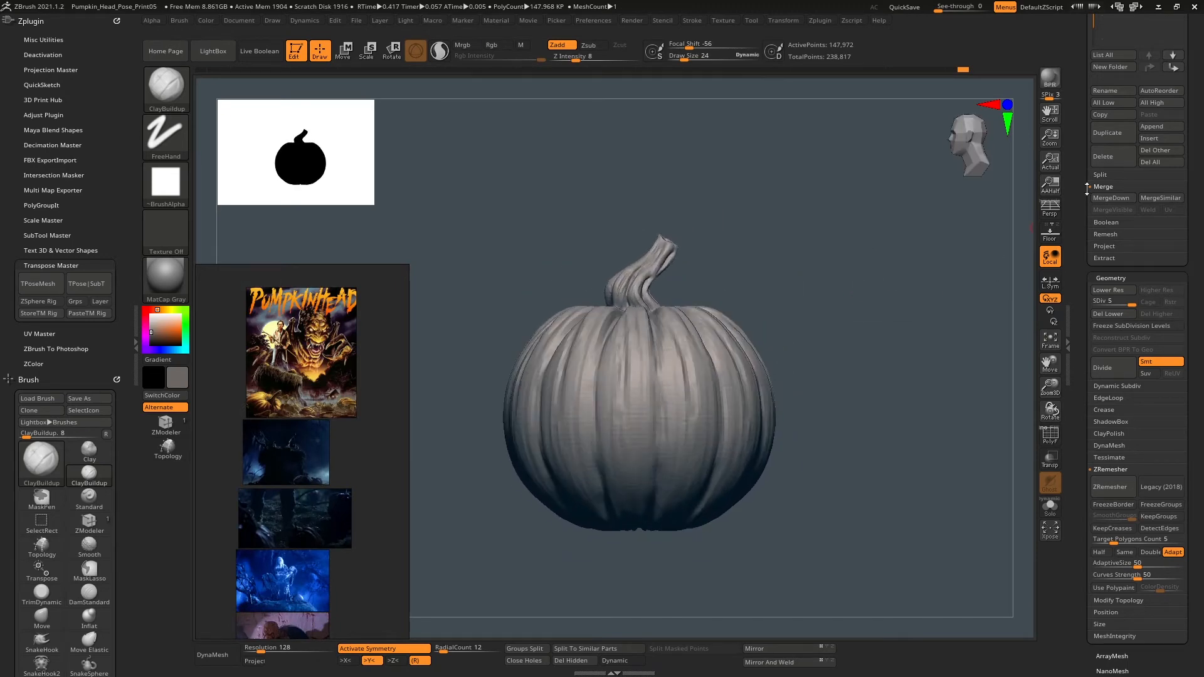
Switch to the complete creature statue tool pm3d_cylinder3d1 and display the polygon wireframe.
left_click_drag(1086, 165, 1085, 464)
left_click(1117, 191)
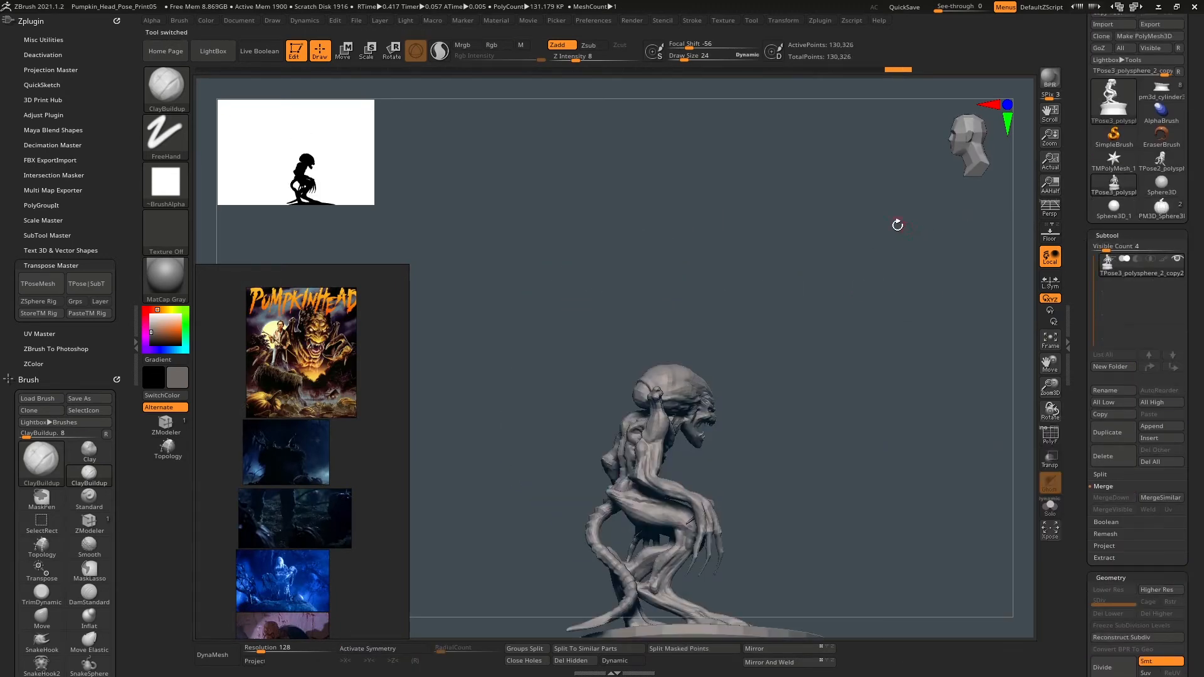
left_click_drag(898, 226, 855, 270)
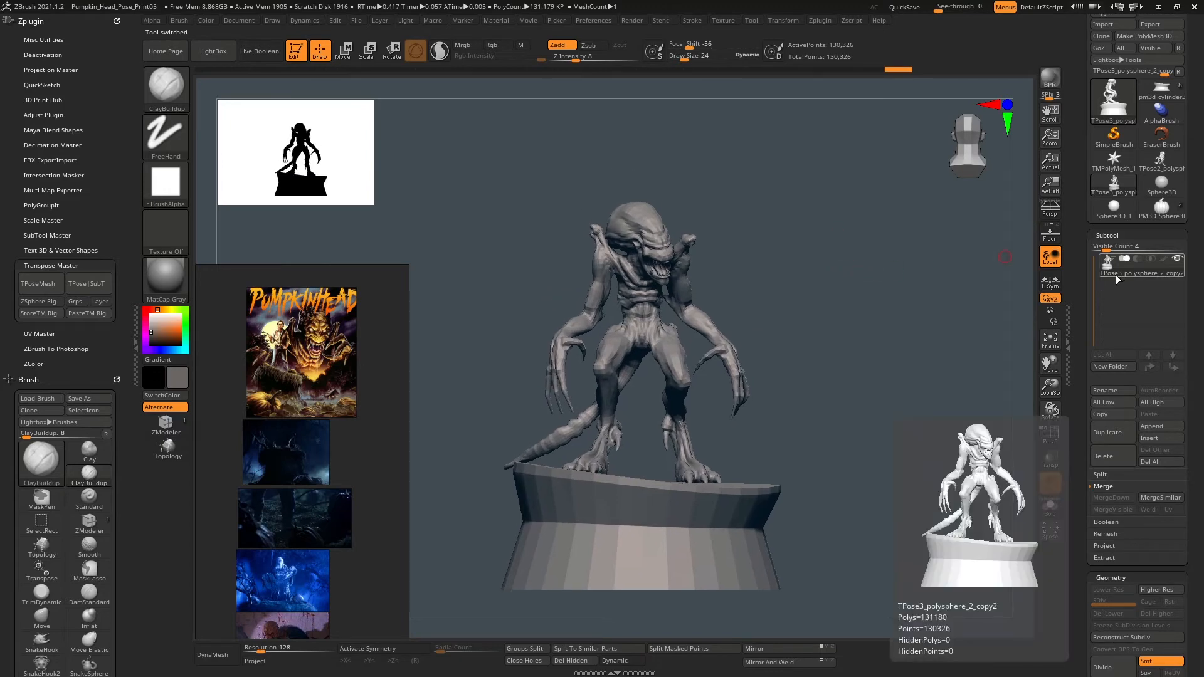
left_click(1059, 443)
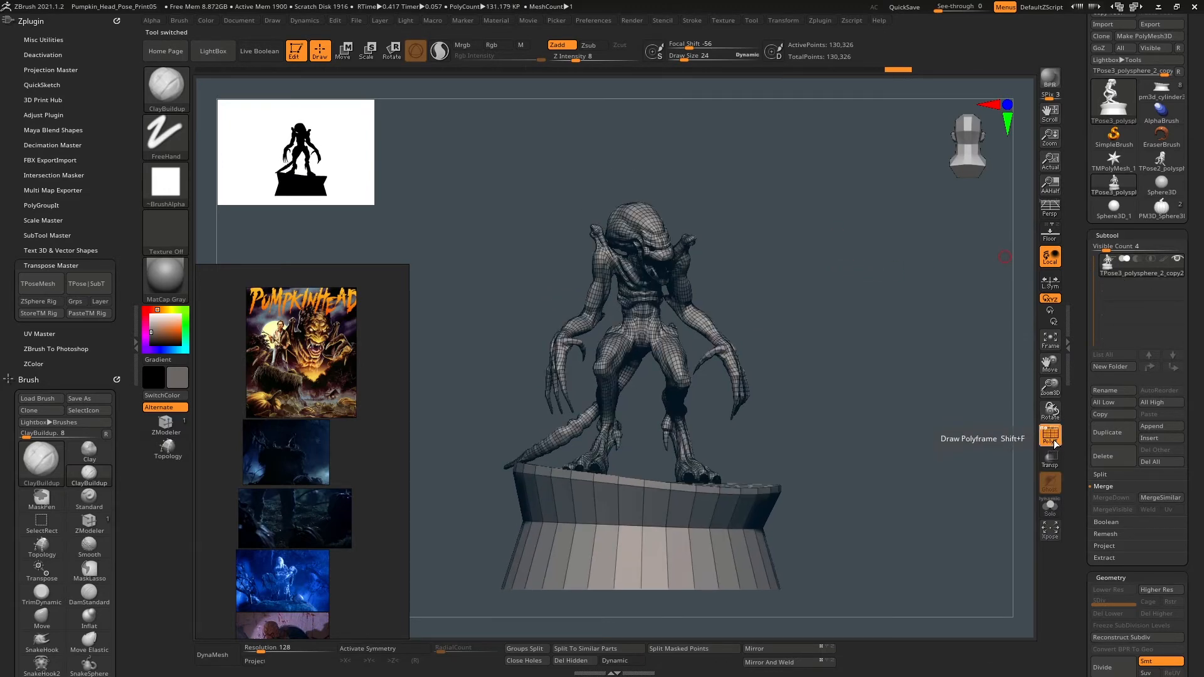
left_click(1161, 90)
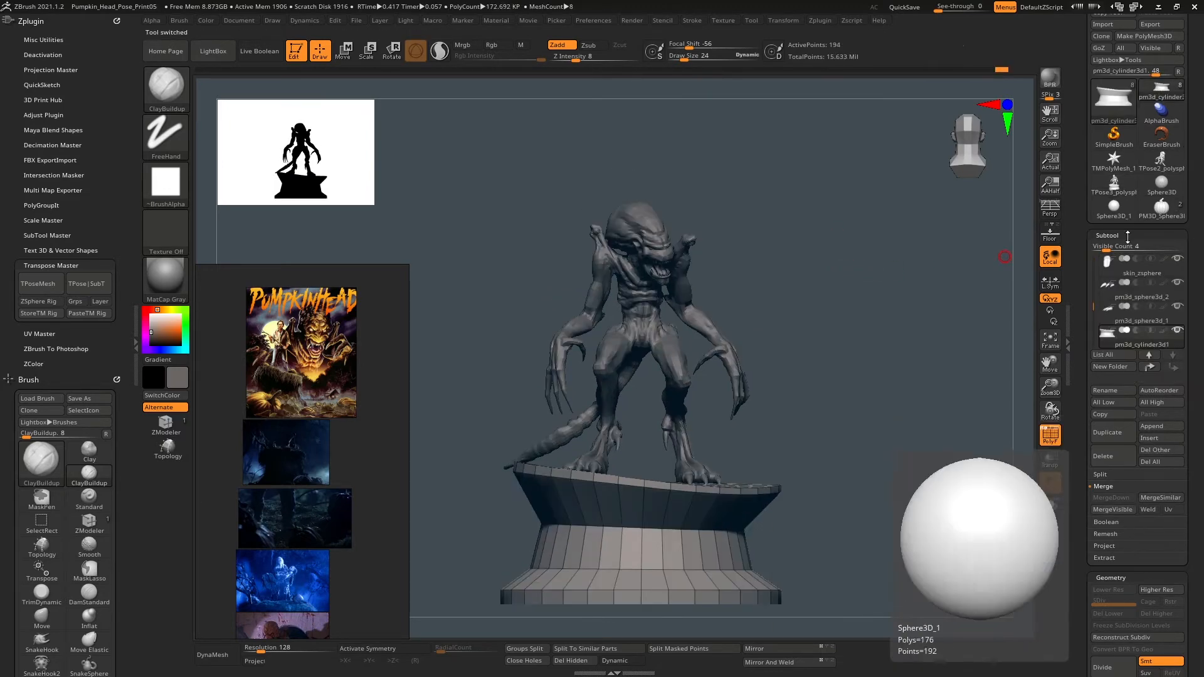
Rename the statue's pedestal subtool as Base.
left_click(1106, 390)
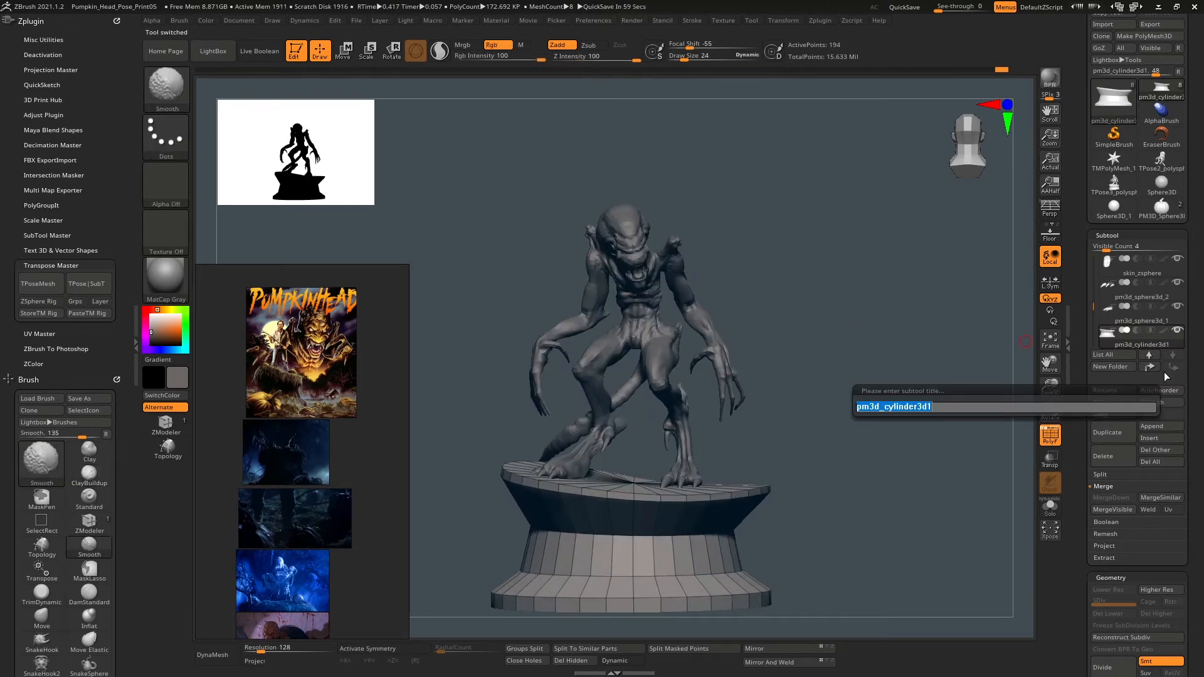
key("BackSpace")
type("Base")
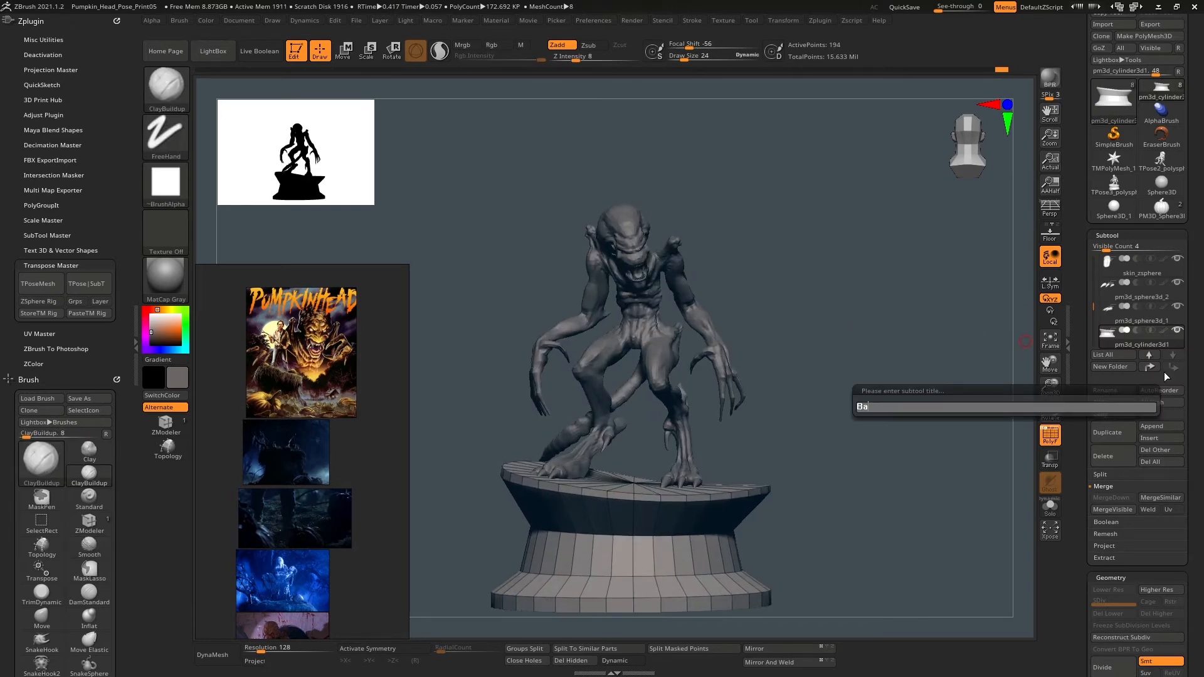
key("Return")
Append the merged pumpkin to the statue as a new subtool and select it.
left_click_drag(964, 209, 1021, 295)
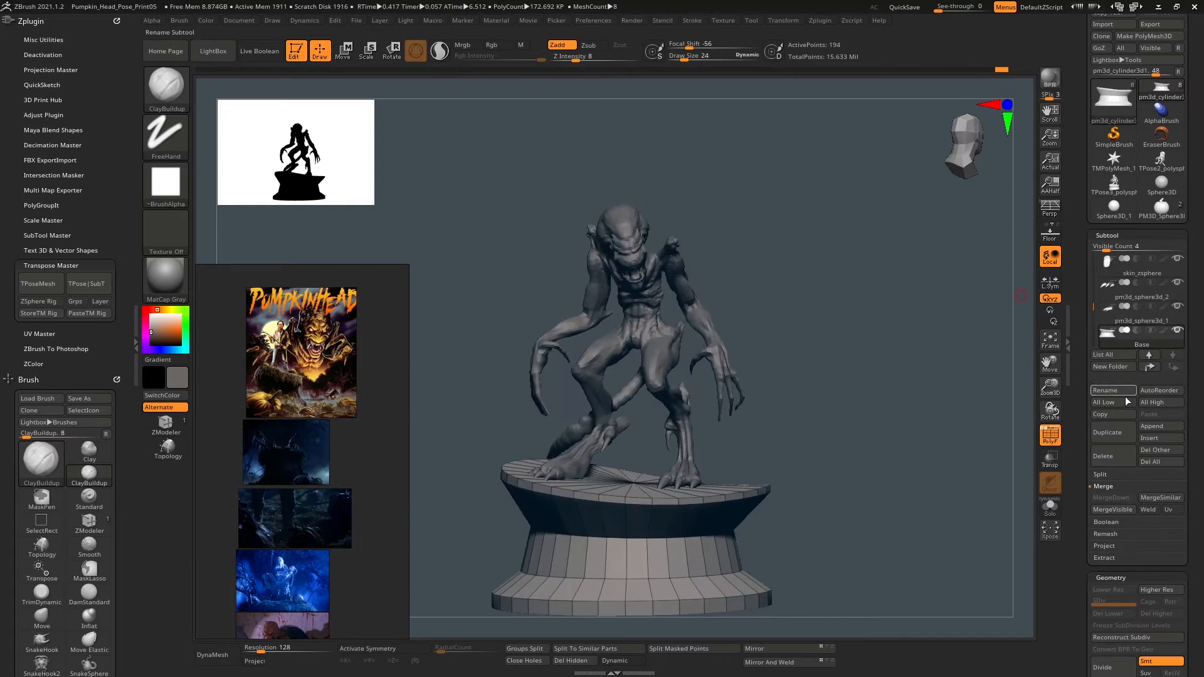
left_click(1153, 428)
left_click(1103, 441)
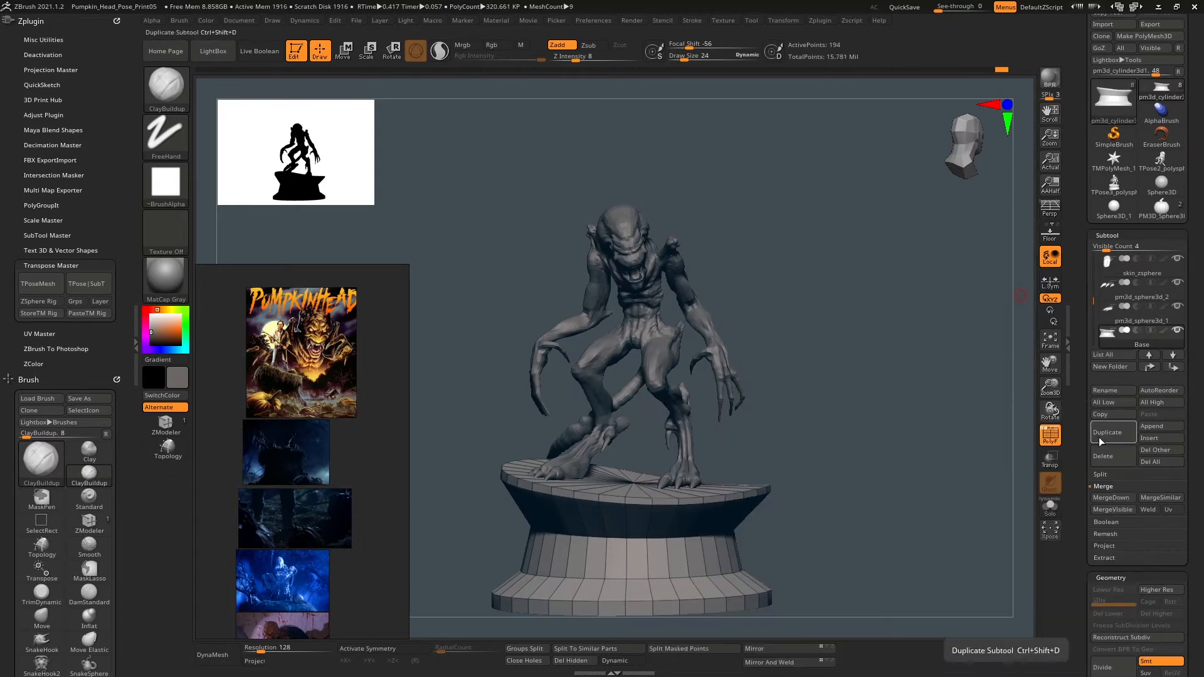
left_click_drag(1093, 320, 1093, 335)
left_click(1141, 314)
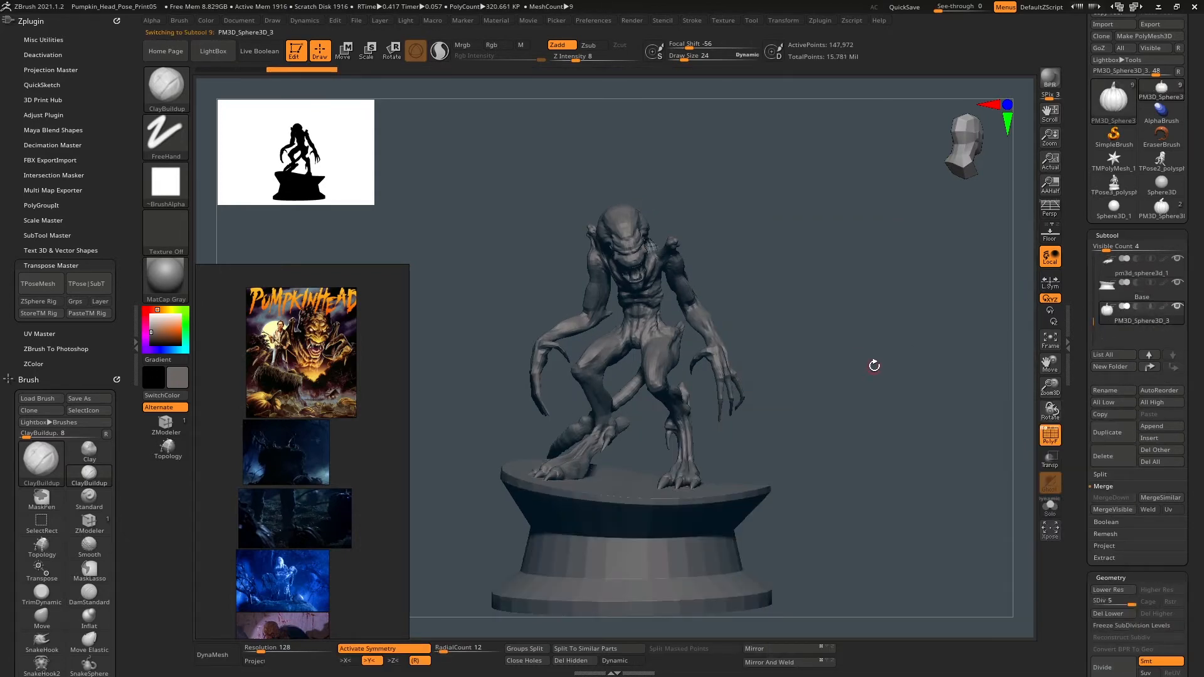
Turn off symmetry, shrink the appended pumpkin to statue scale, and position it low between the creature's legs.
mouse_move(858, 355)
left_mouse_down()
mouse_move(838, 363)
mouse_move(820, 298)
left_mouse_up()
key("w")
left_click_drag(791, 235, 715, 354)
key("ctrl+z")
key("x")
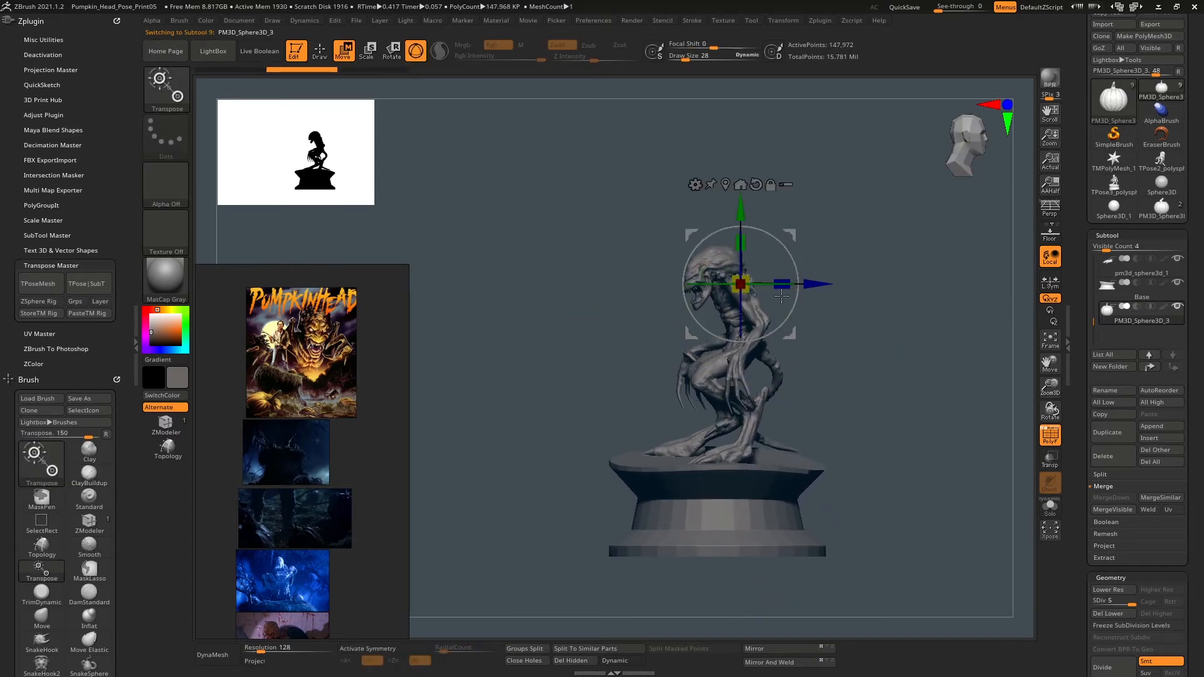
left_click_drag(792, 235, 703, 367)
left_click_drag(787, 371, 916, 333)
left_click_drag(657, 334, 709, 328)
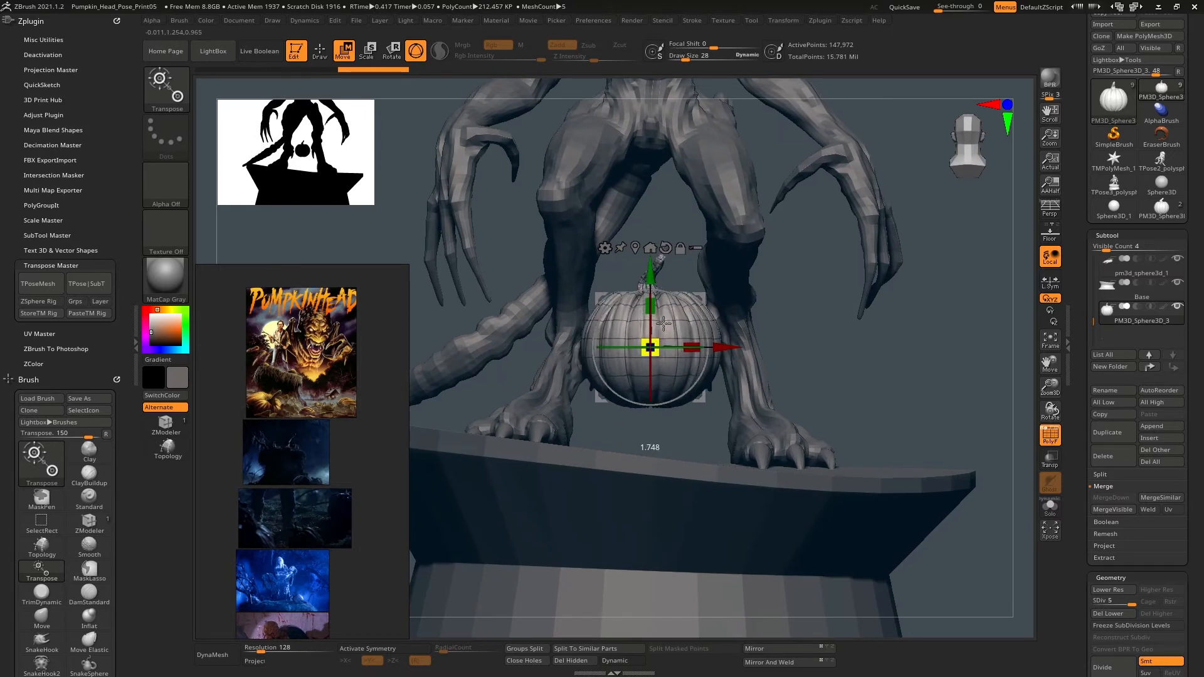
Zoom in on the blue scene on the reference board and move the pumpkin onto the pedestal beside the creature's foot.
scroll(307, 488, "up", 5)
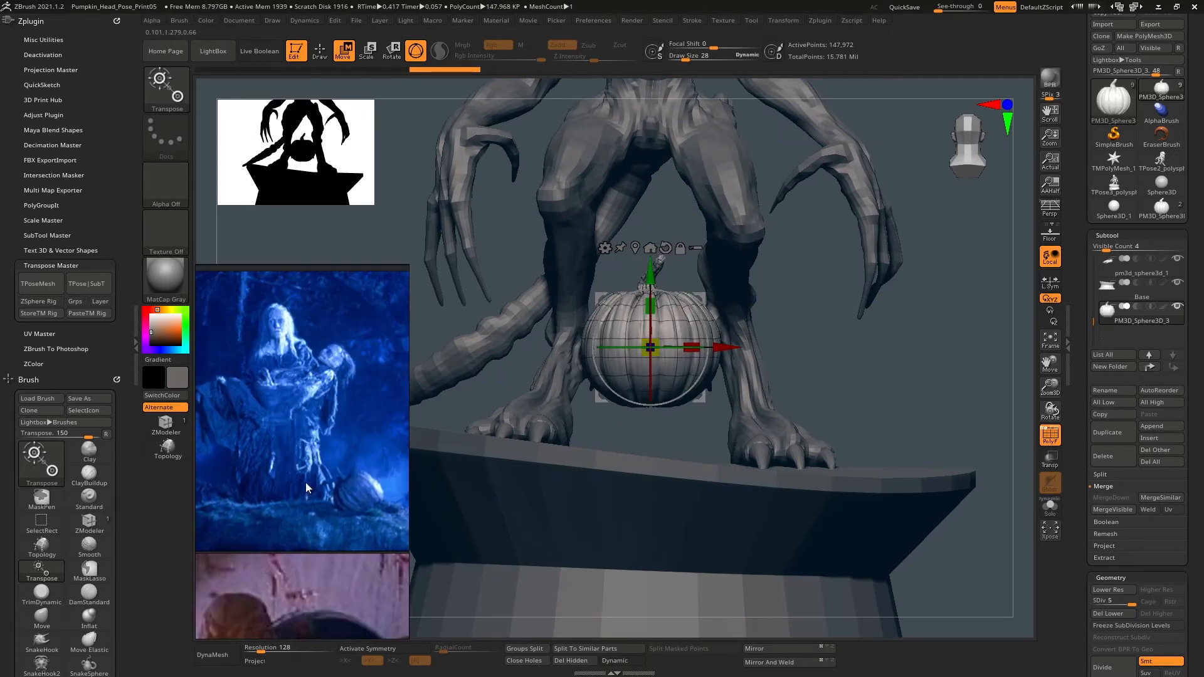
left_click_drag(700, 298, 894, 352)
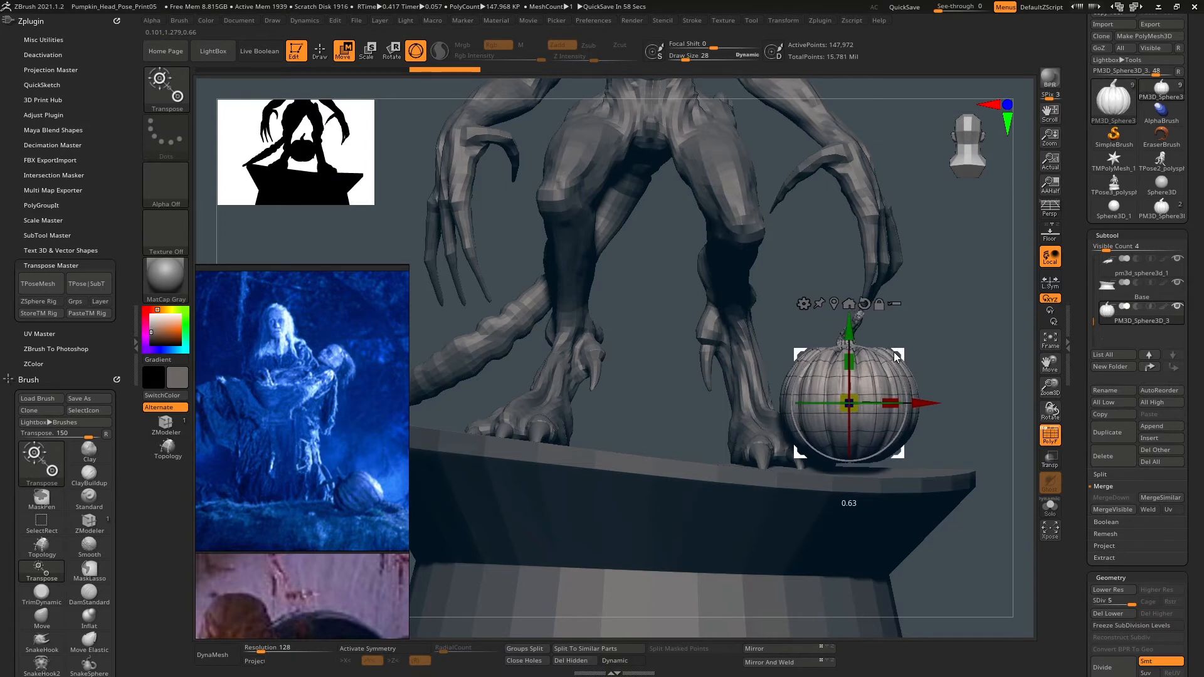
left_click_drag(997, 333, 912, 244)
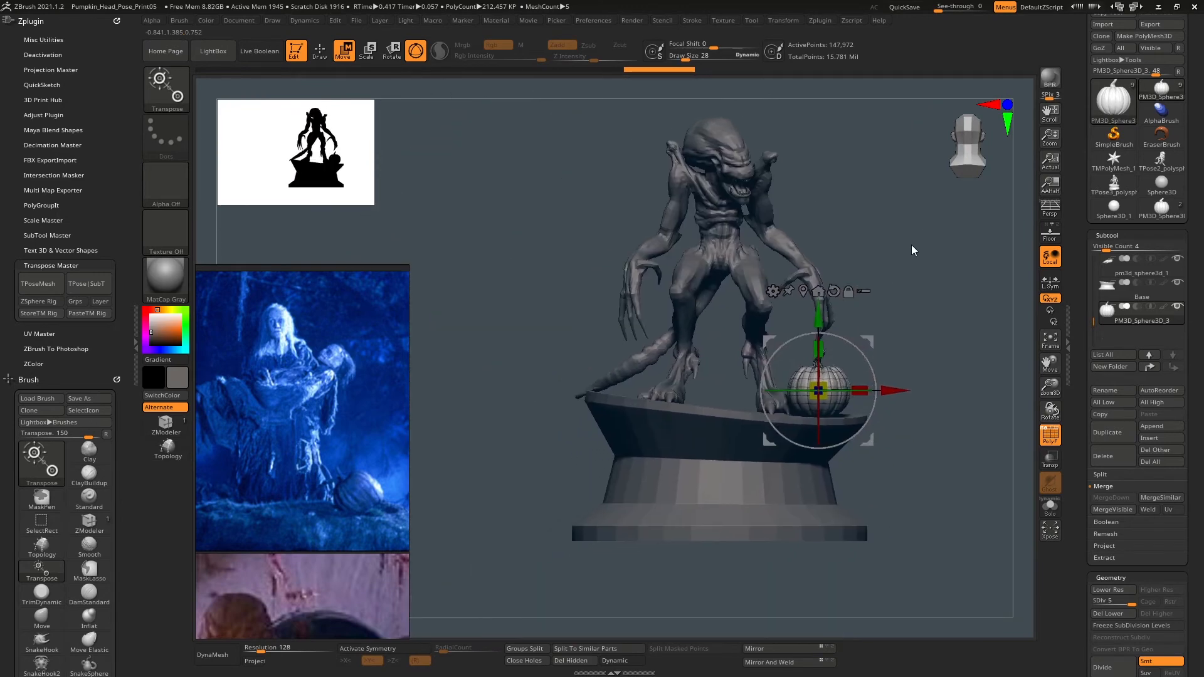
Duplicate the pumpkin and place the copy behind the creature's leg, resting on the back of the pedestal.
left_click_drag(867, 339, 841, 171)
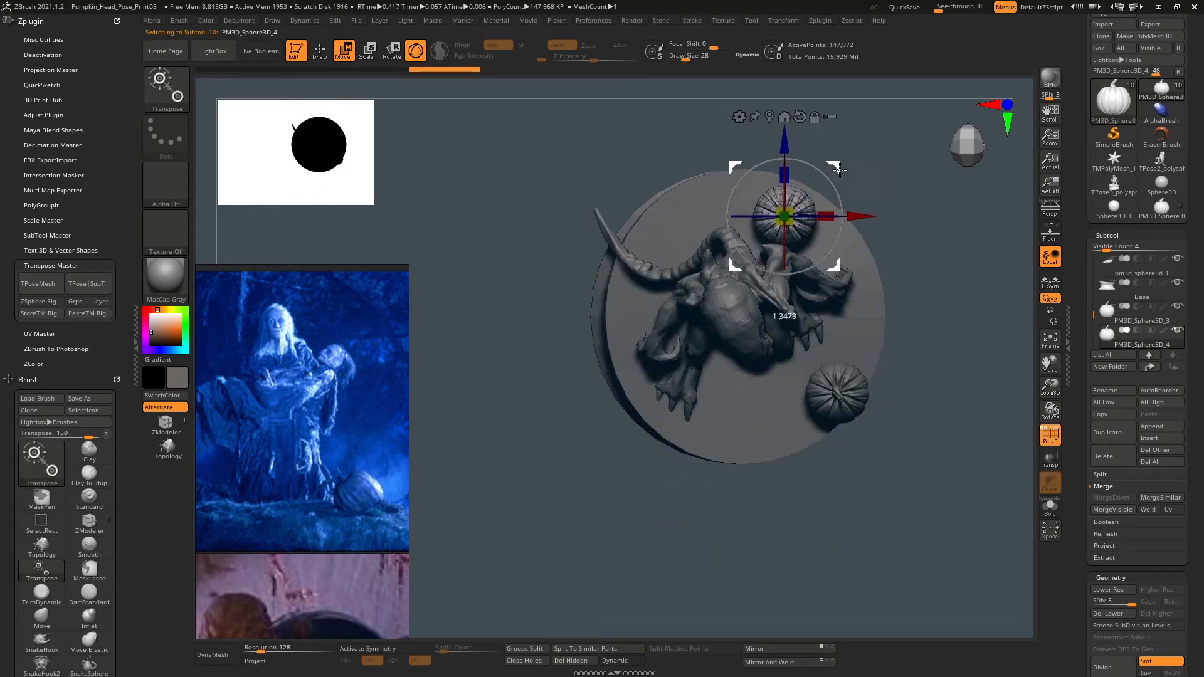
left_click_drag(907, 232, 813, 220, "shift")
left_click_drag(678, 185, 670, 233)
left_click_drag(760, 241, 846, 253)
left_click_drag(653, 297, 660, 248)
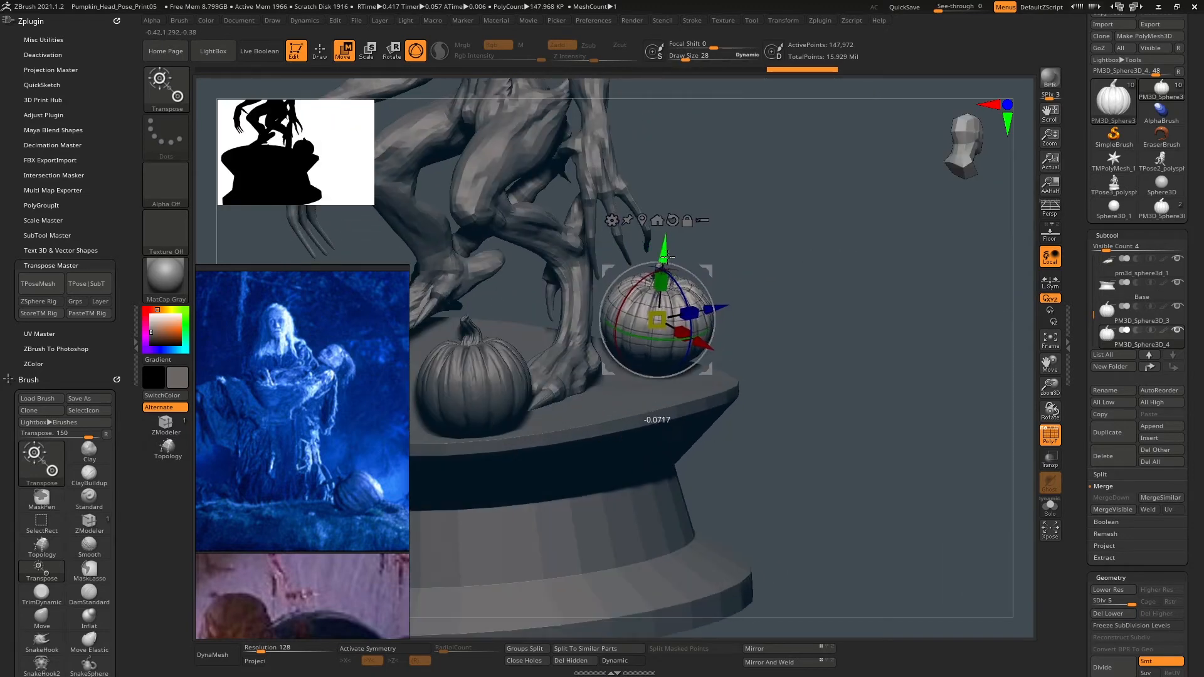
Select the front pumpkin beside the foot and adjust its height on the pedestal.
left_click_drag(816, 276, 732, 319)
left_click(737, 322, "alt")
left_click_drag(701, 261, 702, 246)
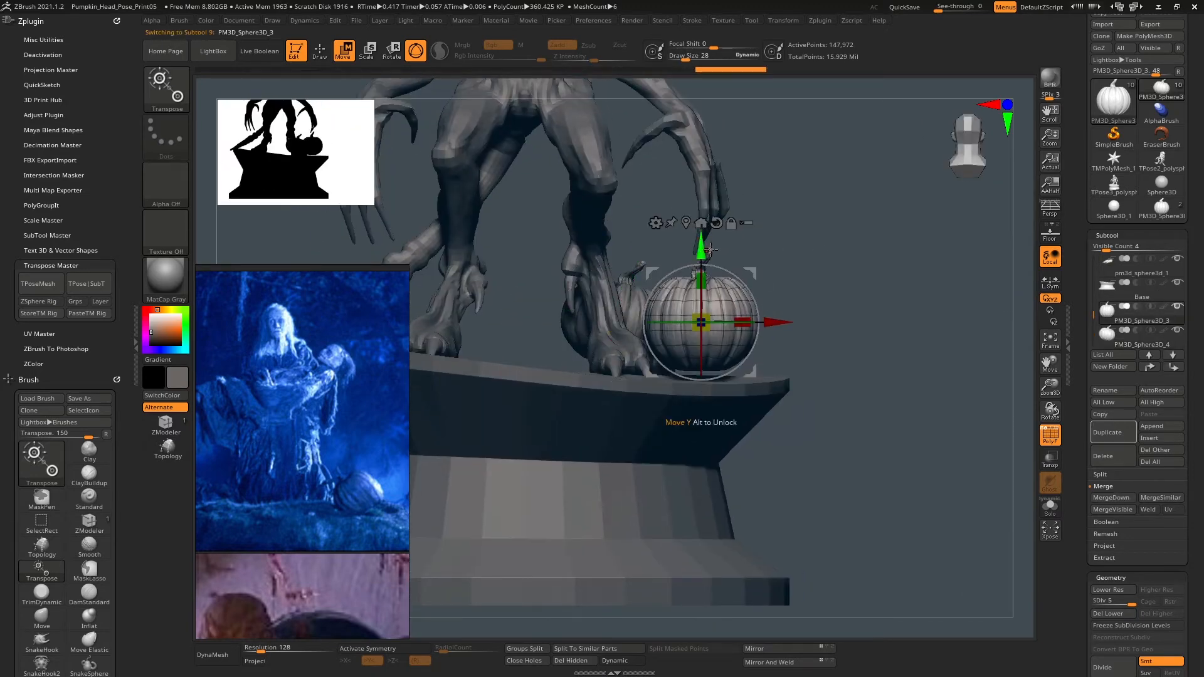
left_click_drag(879, 245, 882, 275, "alt")
Duplicate the front pumpkin and move the copy to the opposite side of the pedestal near the tail.
left_click(1107, 433)
key("Down")
left_click_drag(835, 328, 578, 308)
left_click_drag(603, 308, 605, 286)
right_click_drag(605, 286, 634, 290)
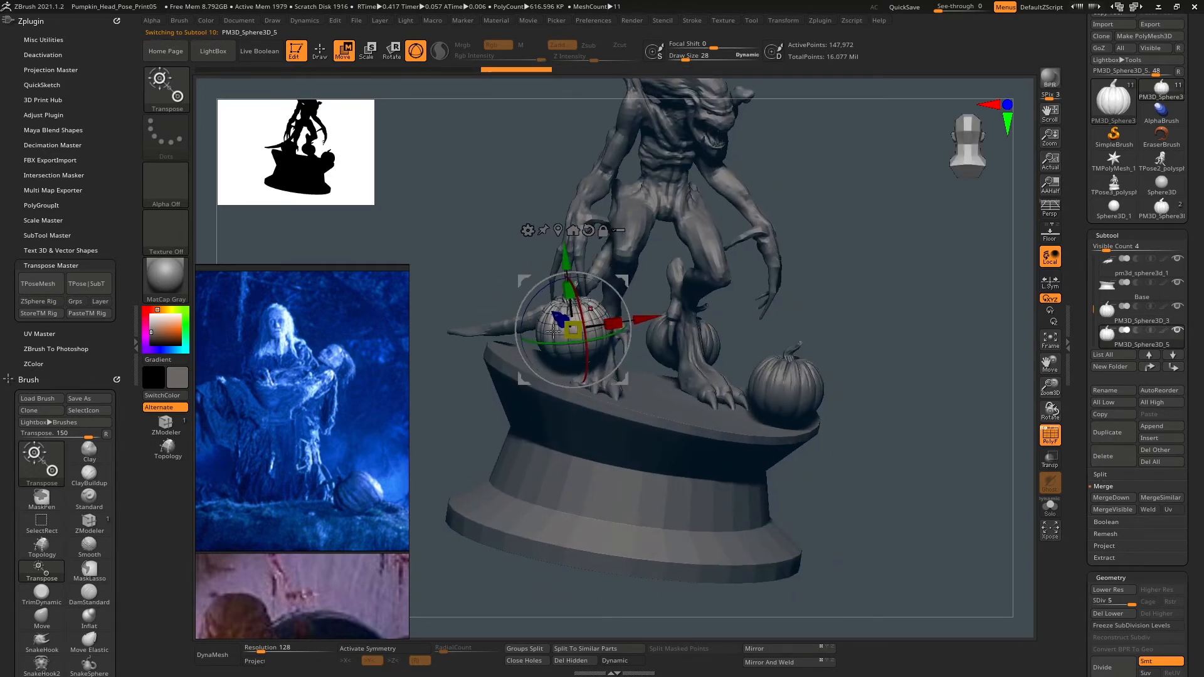
Rotate the third pumpkin and refine its position between the creature's foot and the pedestal's edge.
right_click_drag(829, 315, 738, 348)
left_click_drag(633, 298, 625, 309)
left_click_drag(669, 345, 650, 300)
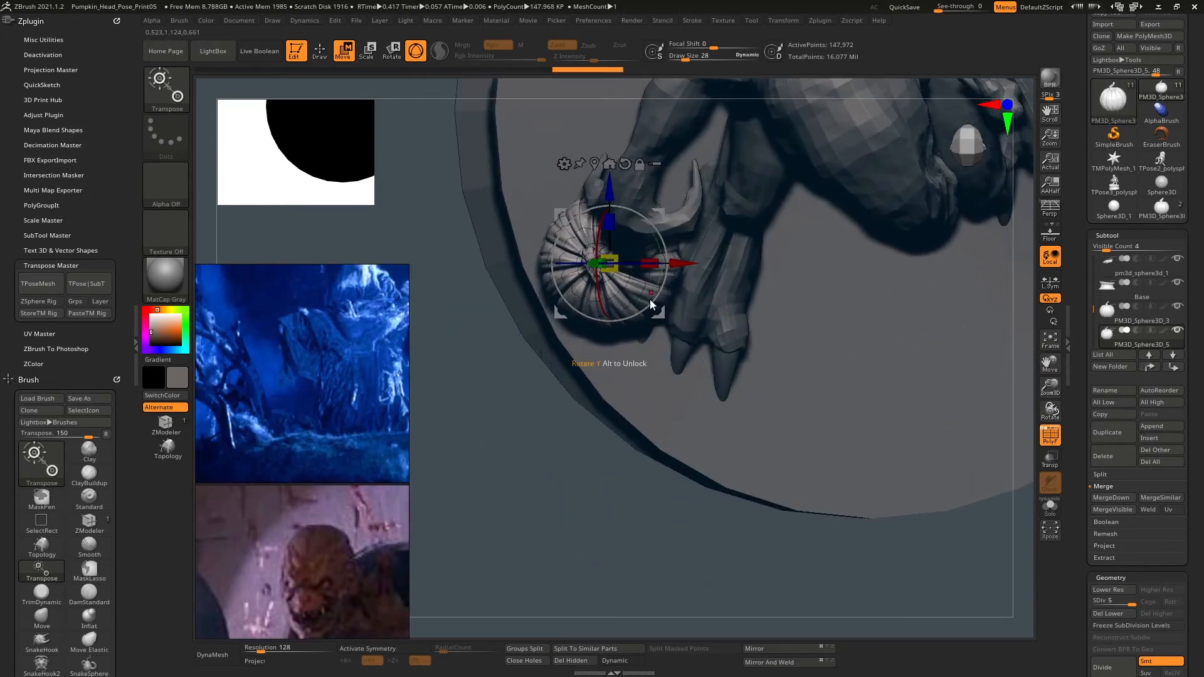
right_click_drag(651, 300, 672, 250)
left_click_drag(677, 259, 644, 302)
right_click_drag(646, 306, 659, 364)
right_click_drag(840, 373, 544, 302)
Select the front pumpkin and enable Gravity and the collision volume in the dynamics settings.
left_click(891, 342, "alt")
right_click_drag(915, 307, 960, 288)
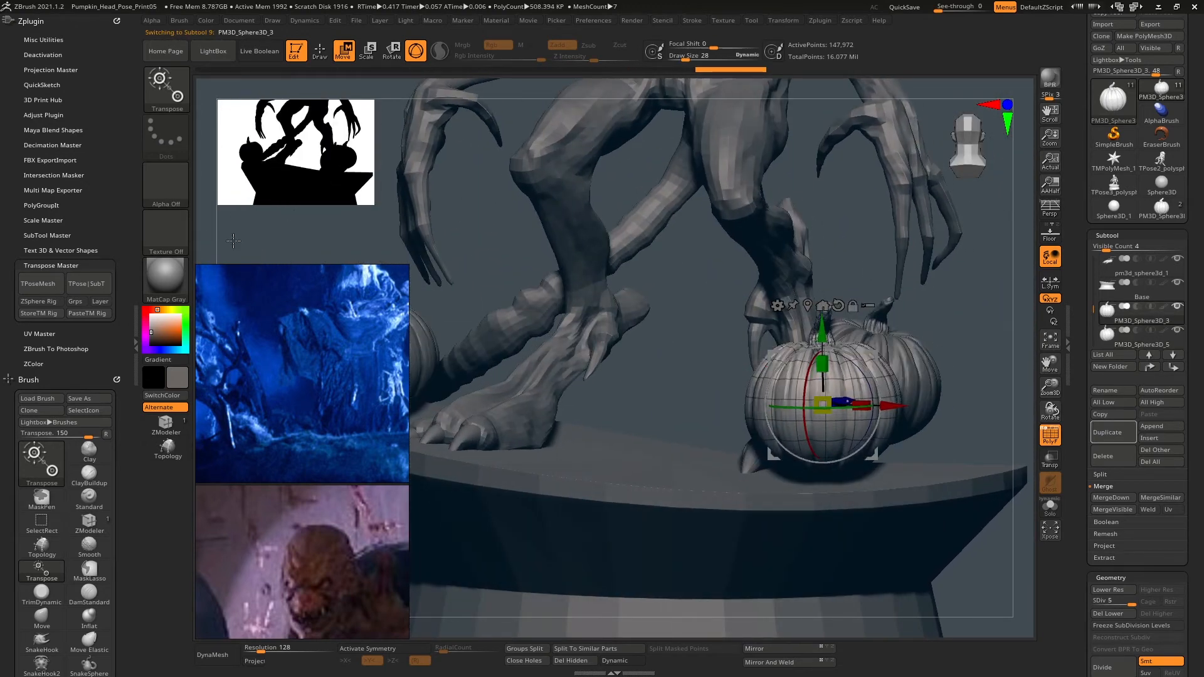
left_click(57, 265)
left_click(70, 21)
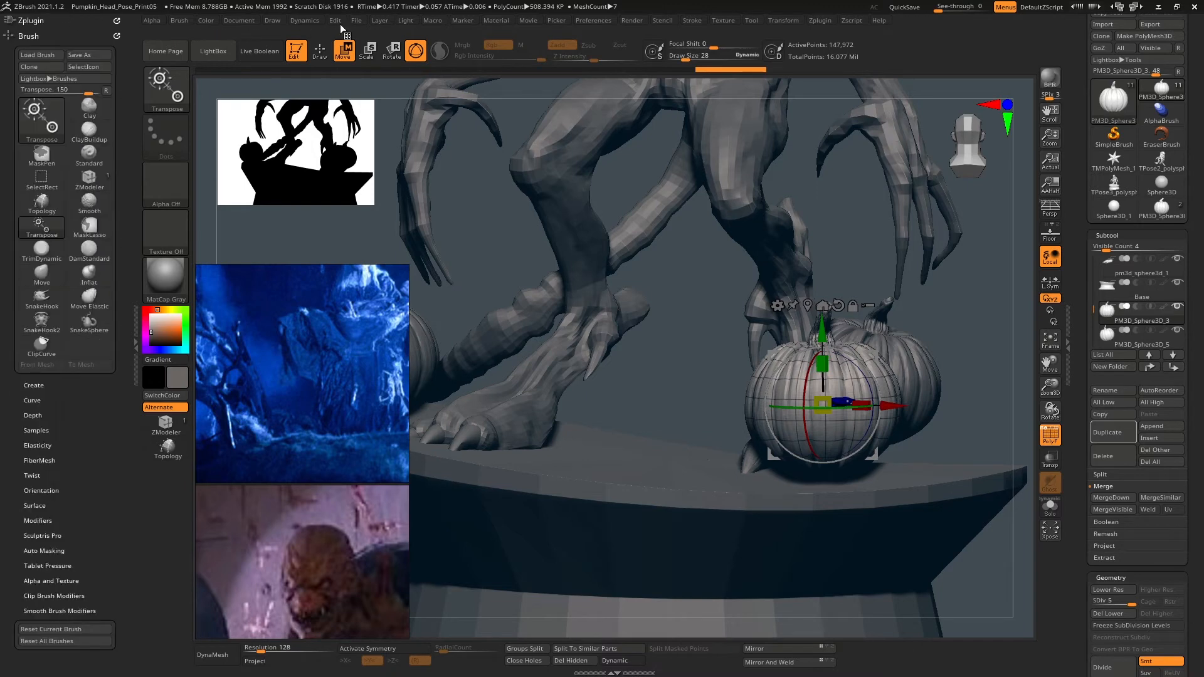
left_click(307, 22)
left_click_drag(55, 44, 55, 39)
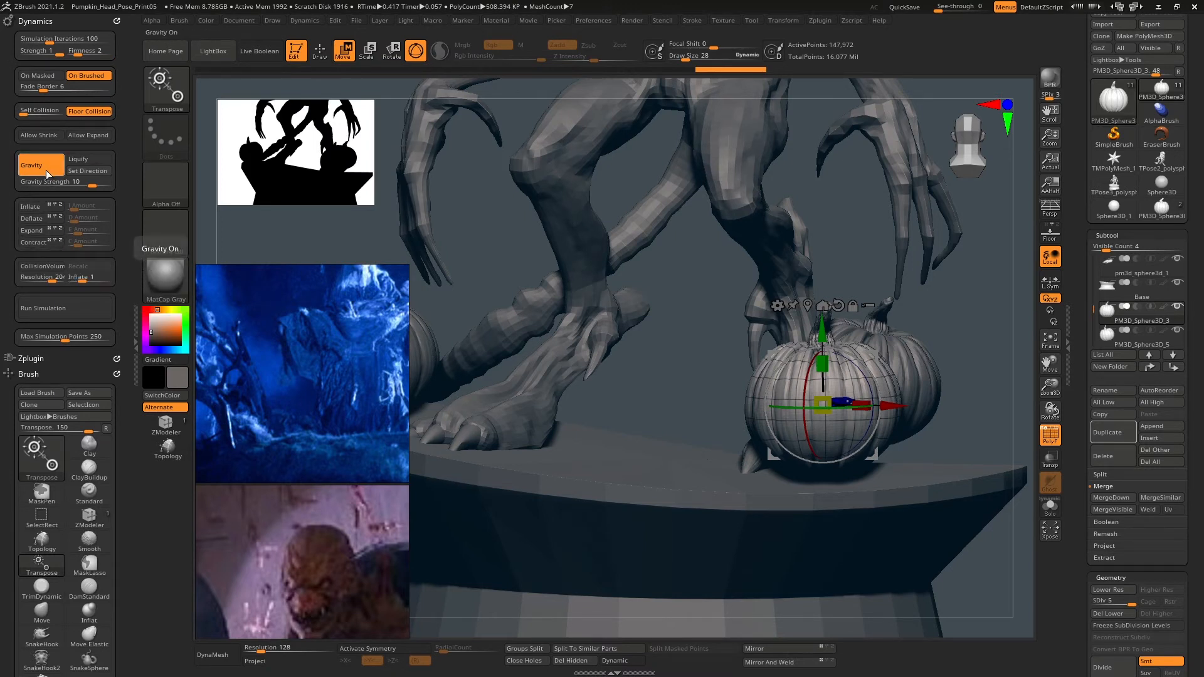
left_click(42, 266)
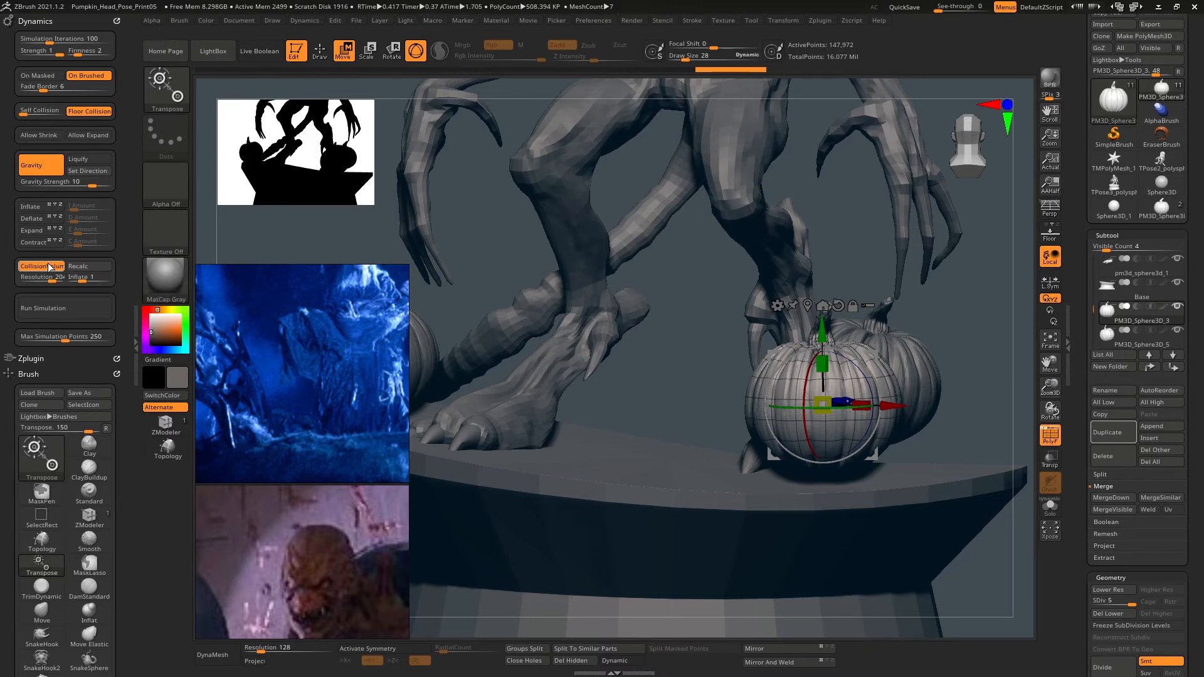
Try dropping the front pumpkin onto the pedestal with the gravity simulation and undo the deformation.
left_click(62, 310)
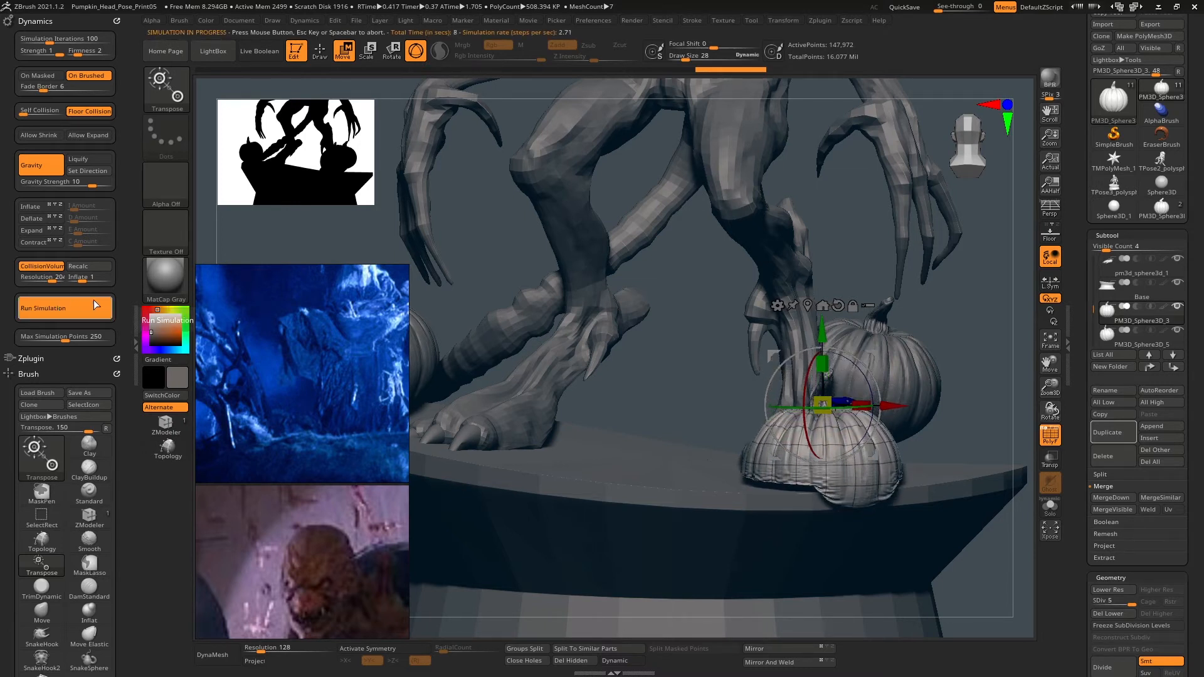
left_click(680, 337)
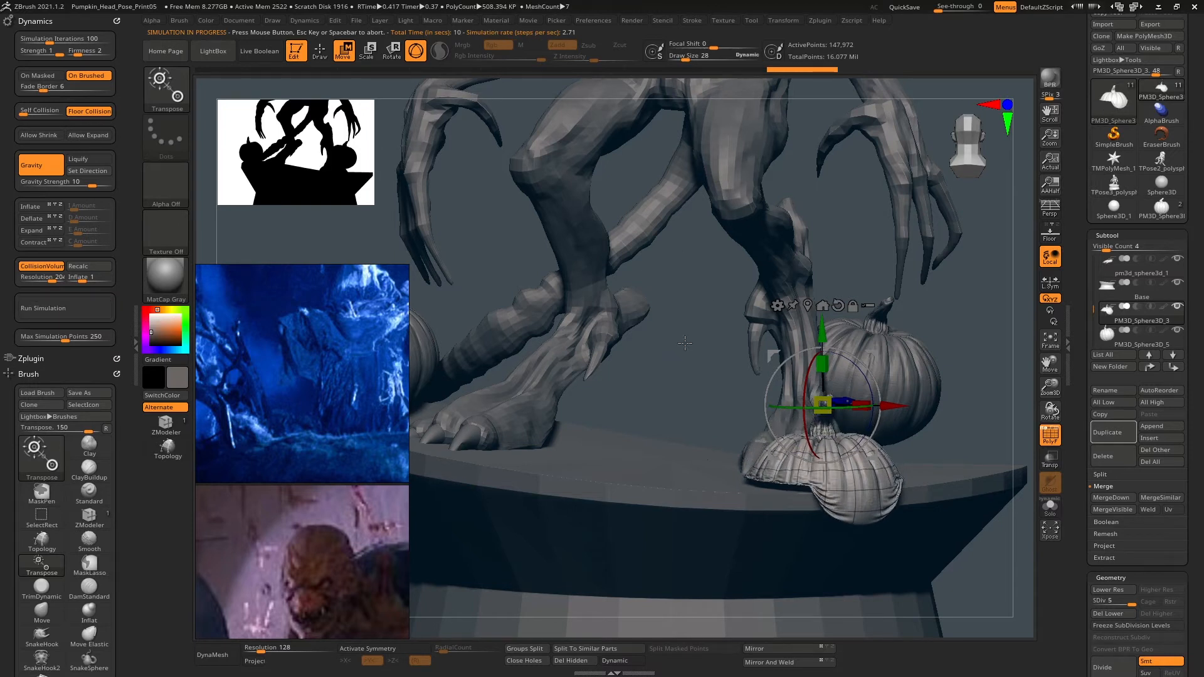
key("ctrl+z")
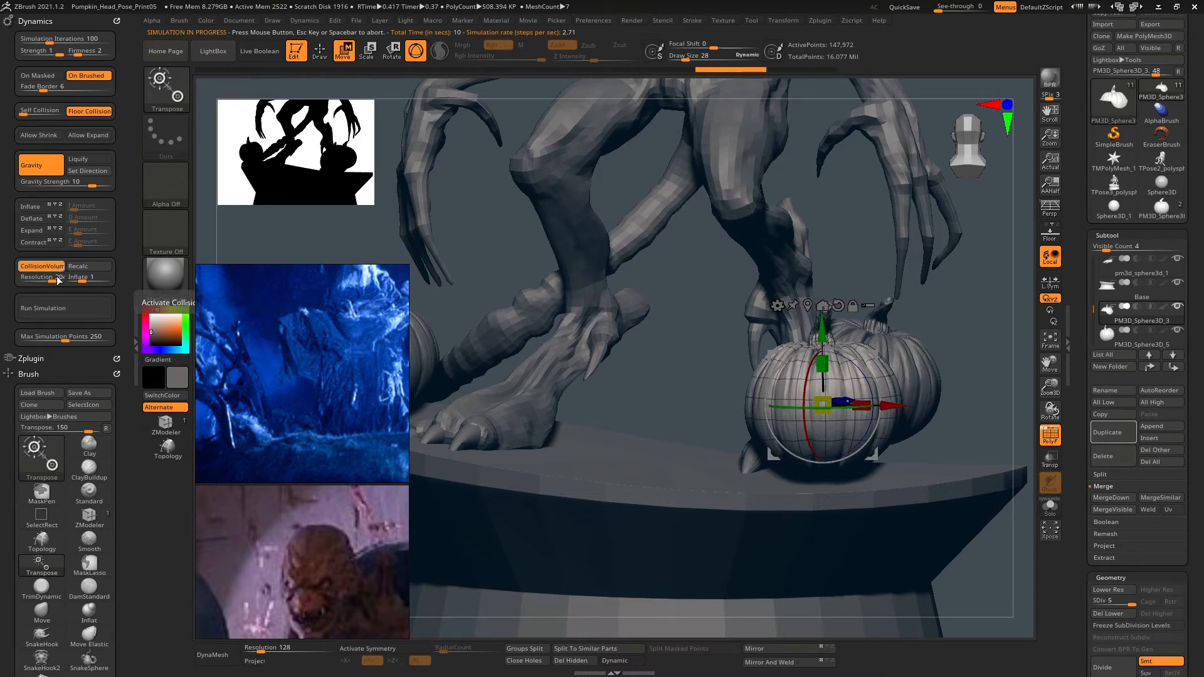
left_click(53, 316)
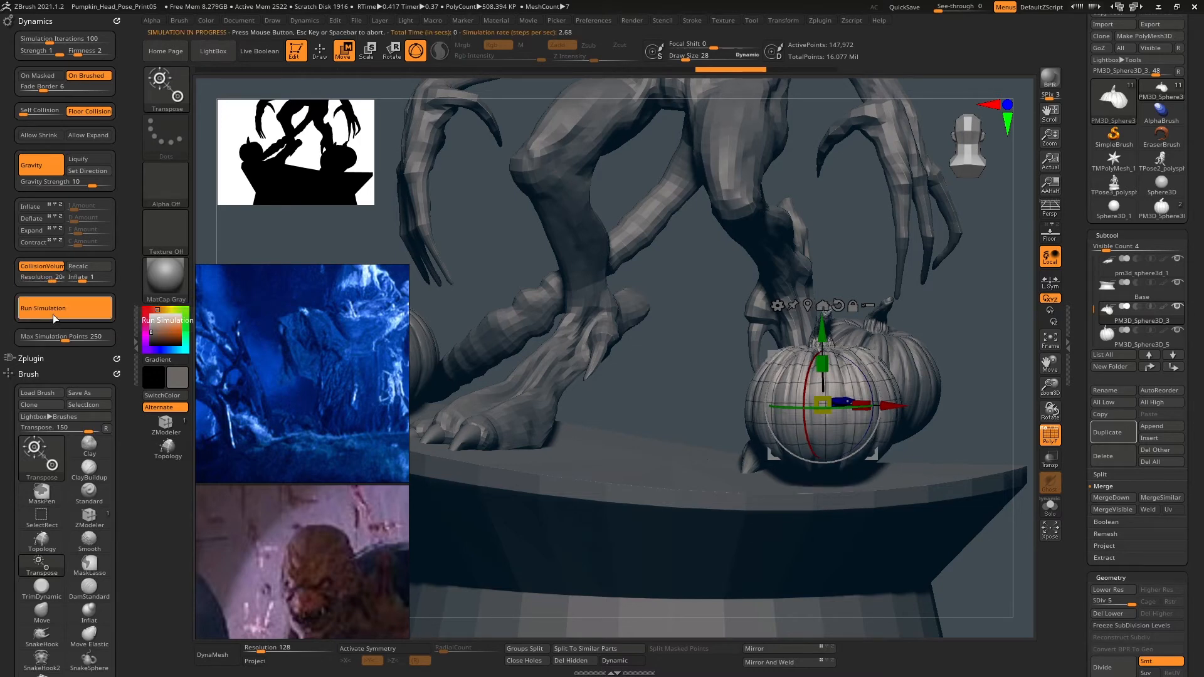
left_click(53, 315)
left_click_drag(687, 380, 1071, 373)
Lower the front pumpkin to subdivision level 3 and enable Inflate with a gravity strength of 0.642.
scroll(1106, 345, "down", 5)
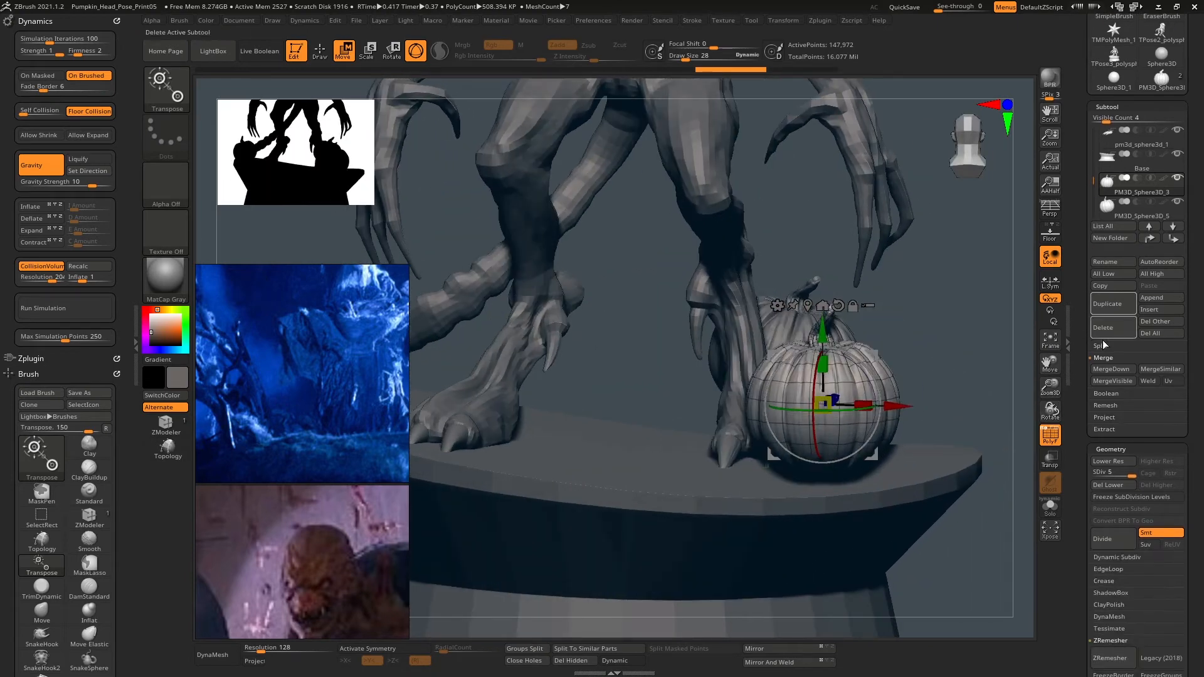
left_click(1116, 471)
left_click_drag(688, 370, 741, 327)
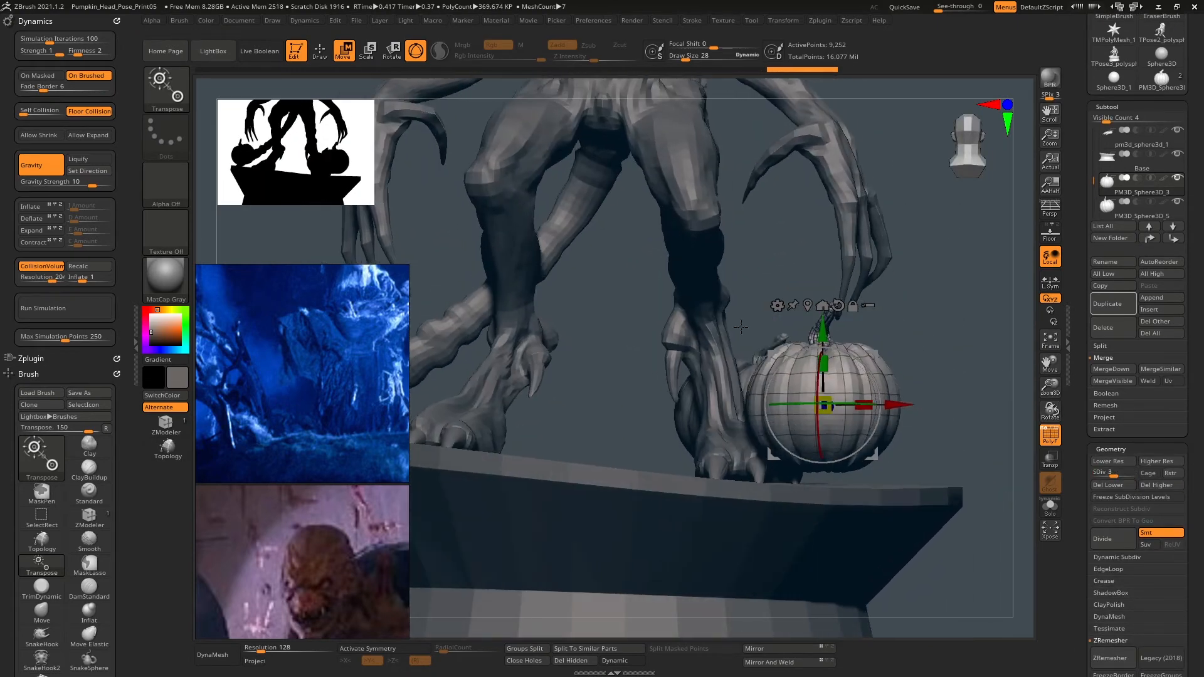
left_click(45, 207)
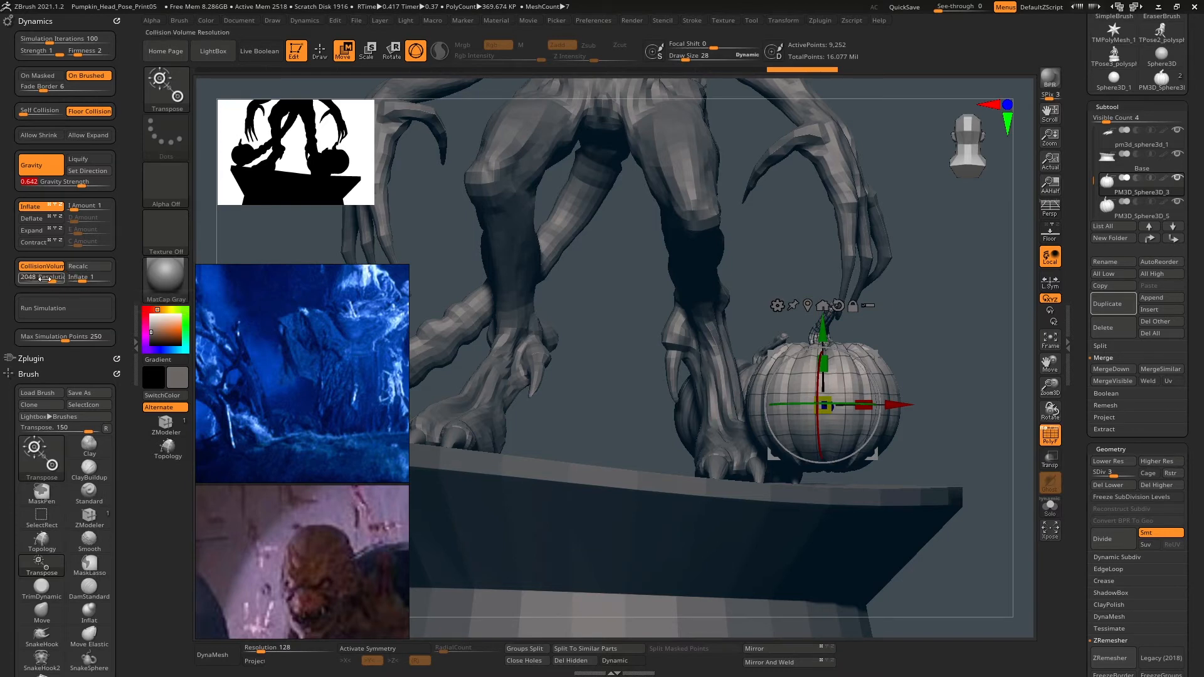
Run the simulation on the low-resolution front pumpkin with Inflate enabled, check it against the pedestal, and undo it.
left_click(70, 310)
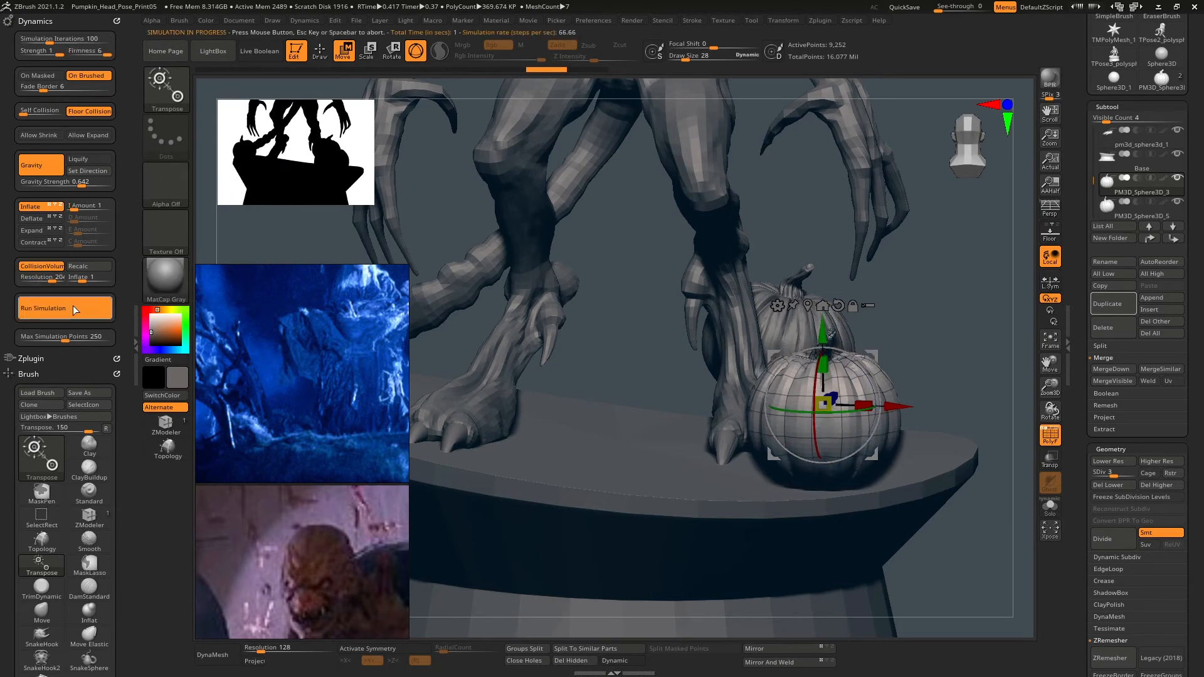
mouse_move(926, 329)
left_mouse_down()
mouse_move(893, 370)
mouse_move(869, 308)
mouse_move(940, 303)
left_mouse_up()
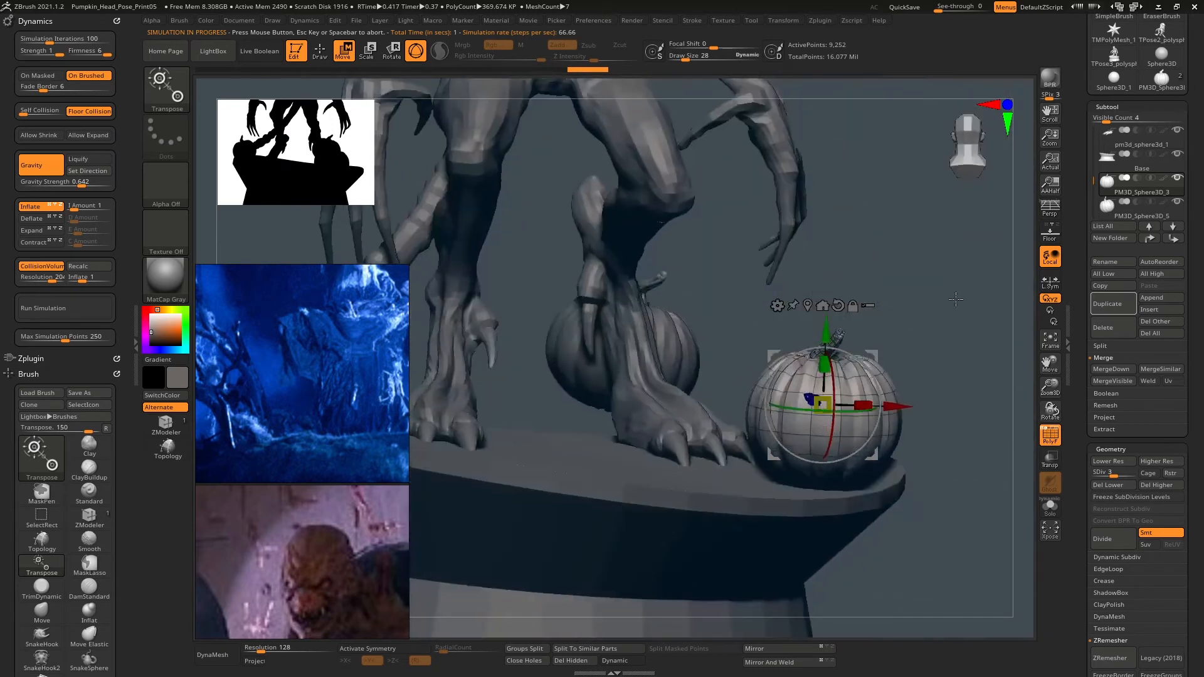
key("ctrl+z")
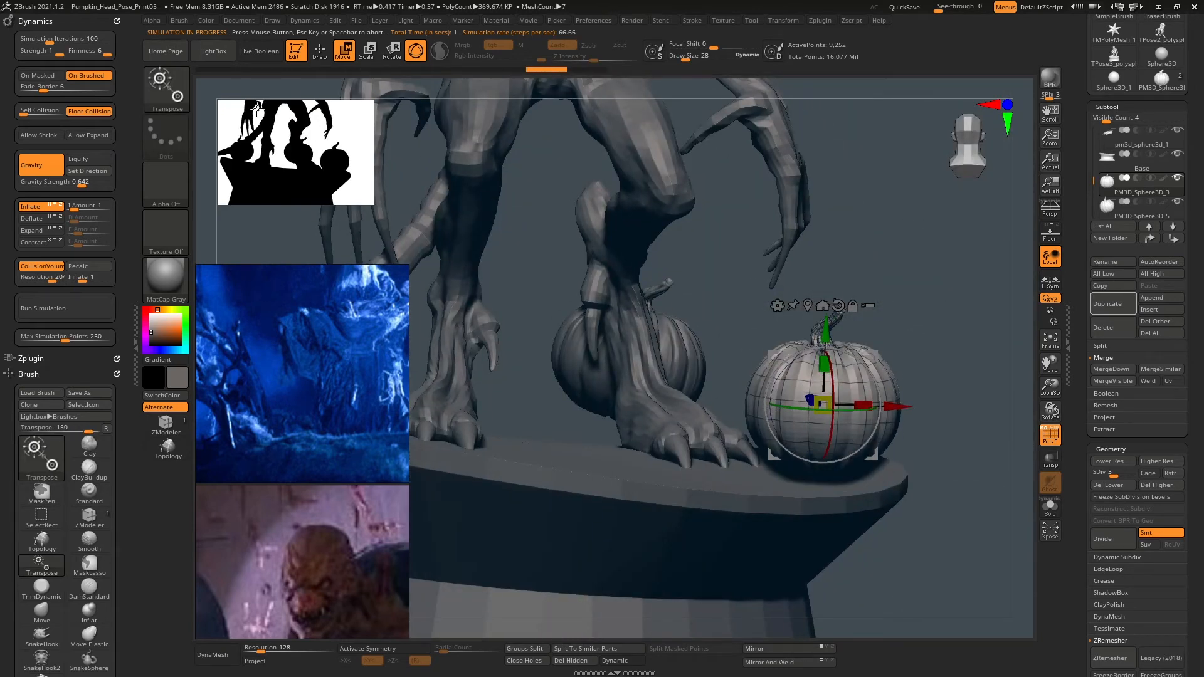
Switch the transform brush to TransposeCloth.
left_click(169, 102)
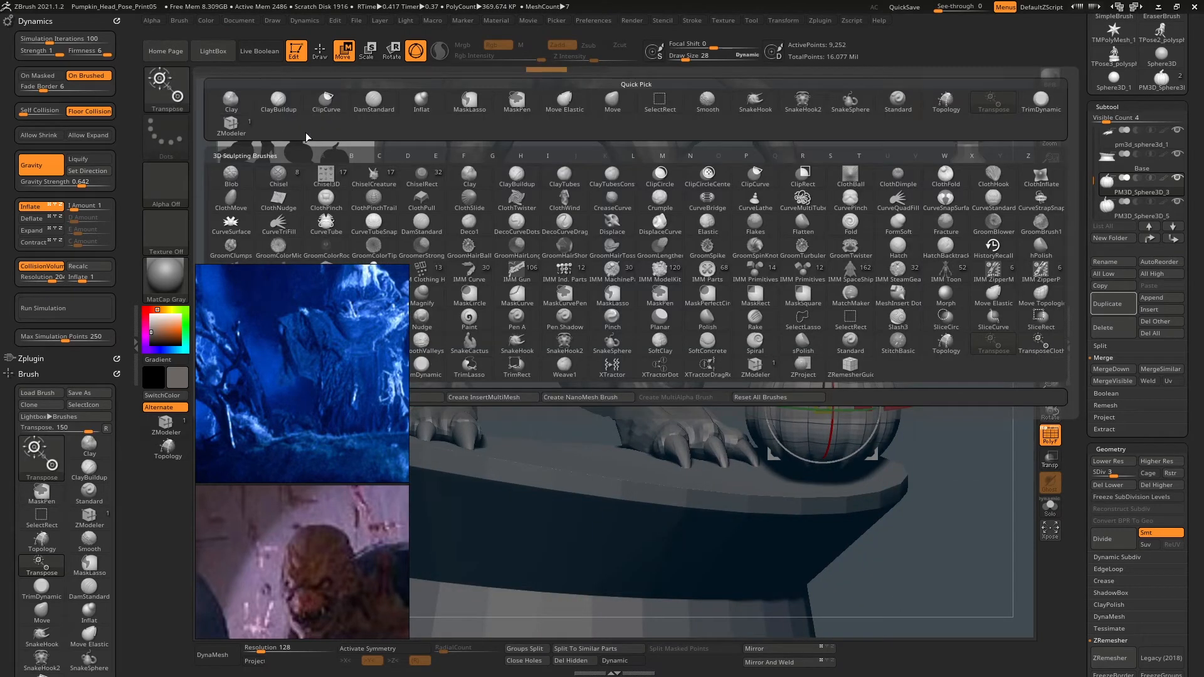
key("ctrl+shift+a")
left_click(162, 92)
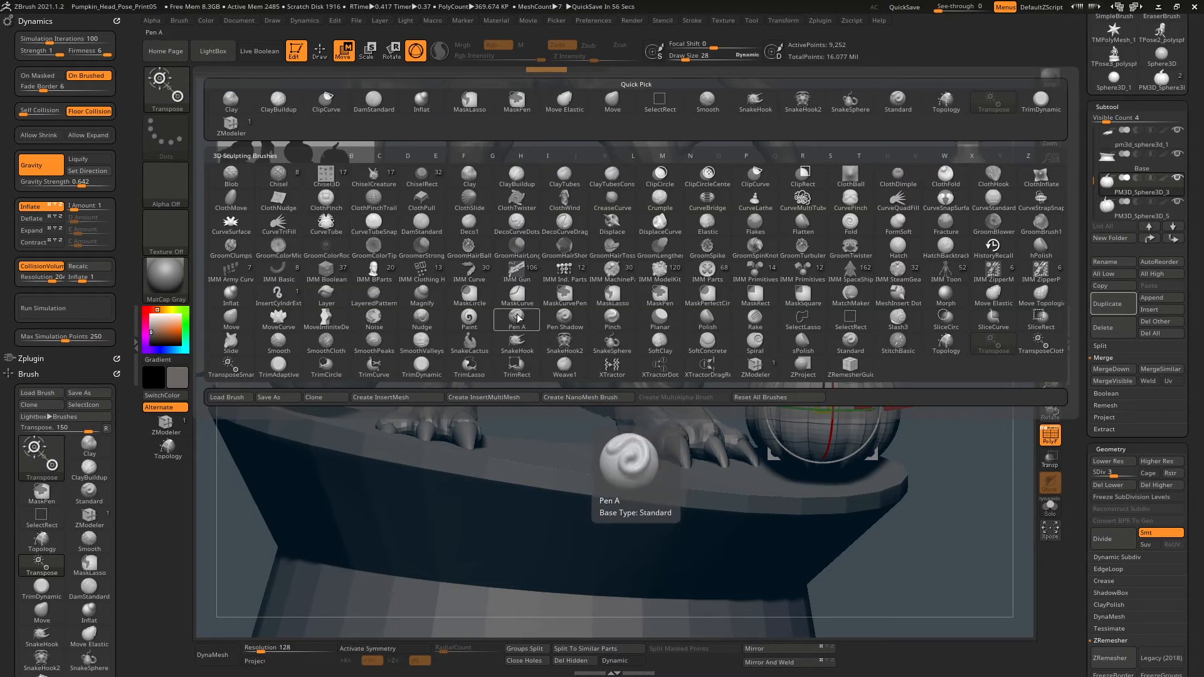
left_click(1034, 340)
Try pushing the front pumpkin down onto the pedestal with TransposeCloth and undo the attempts.
left_click_drag(982, 298, 945, 305)
left_click_drag(824, 338, 824, 411)
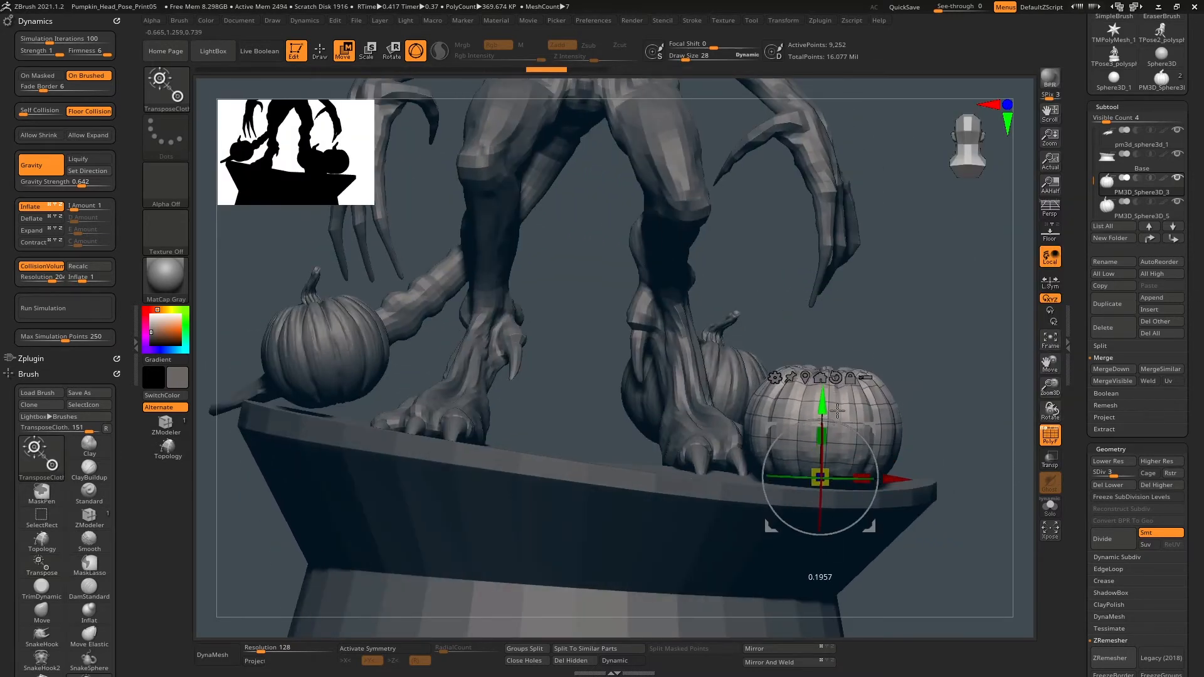
mouse_move(923, 301)
left_mouse_down()
mouse_move(959, 342)
mouse_move(909, 314)
left_mouse_up()
key("ctrl+z")
left_click_drag(966, 343, 966, 315)
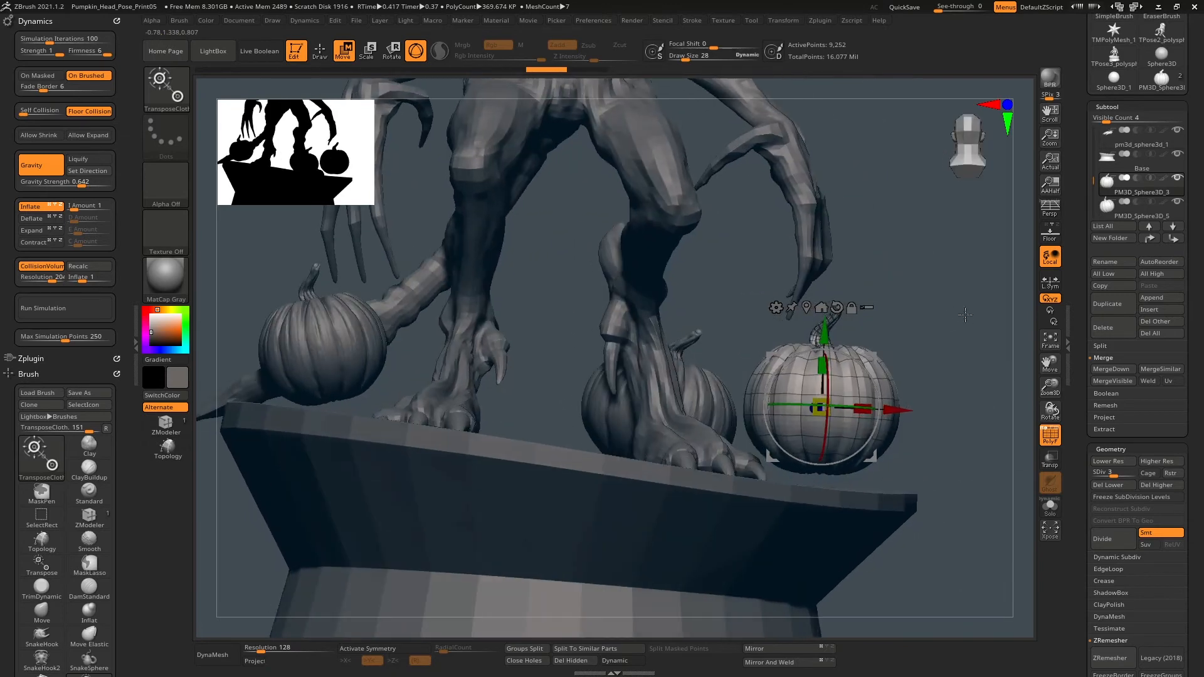
left_click_drag(824, 330, 822, 405)
mouse_move(916, 333)
left_mouse_down()
mouse_move(943, 362)
mouse_move(926, 330)
left_mouse_up()
key("ctrl+z")
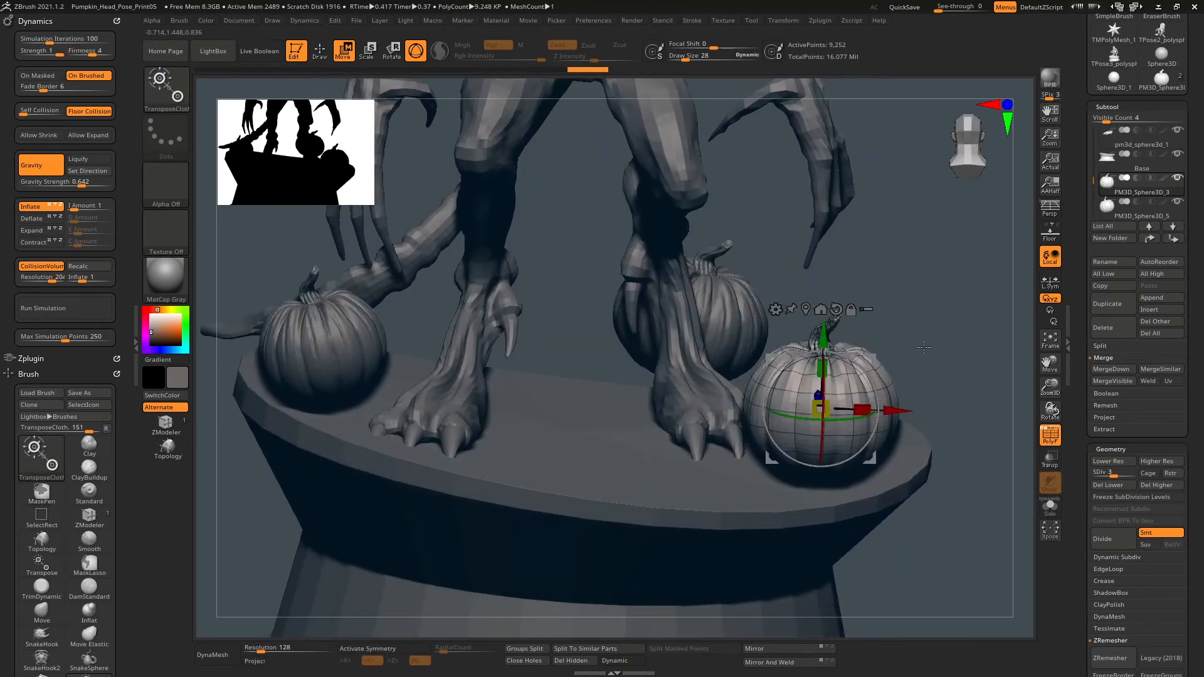
left_click_drag(822, 335, 822, 353)
left_click_drag(909, 342, 937, 305)
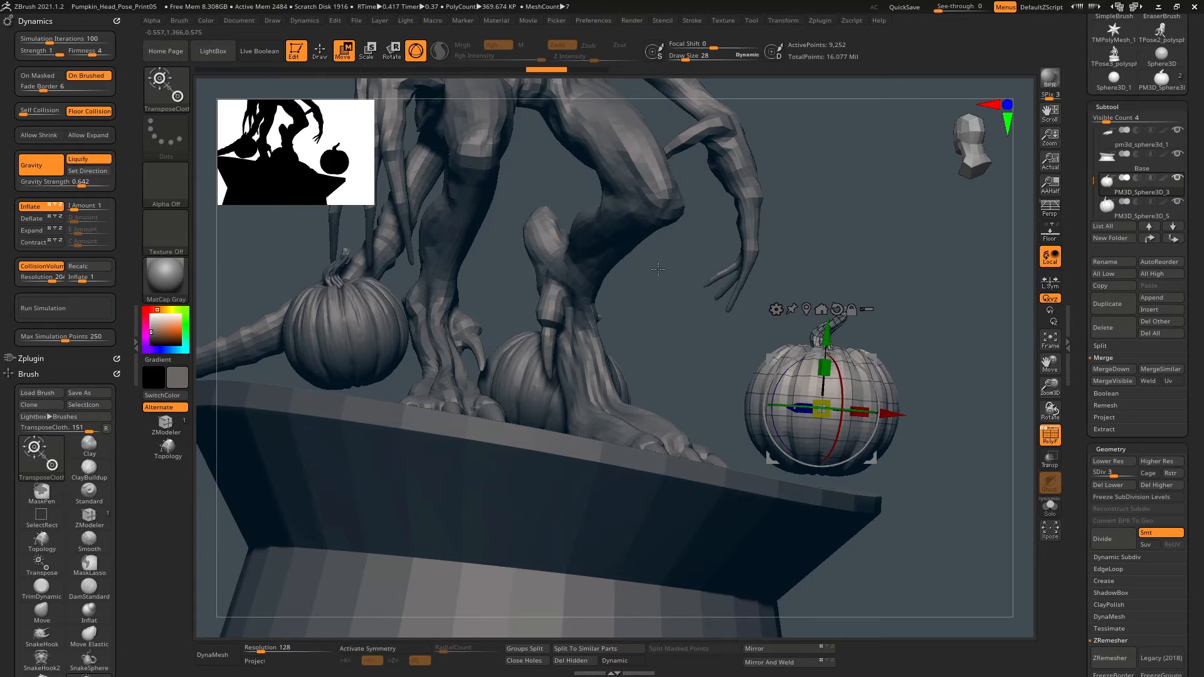
Lower and tilt the front pumpkin with TransposeCloth and Liquify so it settles onto the sloping pedestal.
left_click_drag(826, 335, 827, 352)
mouse_move(988, 352)
left_mouse_down()
mouse_move(944, 336)
mouse_move(965, 361)
mouse_move(978, 354)
left_mouse_up()
left_click_drag(868, 398, 873, 406)
left_click_drag(840, 362, 838, 371)
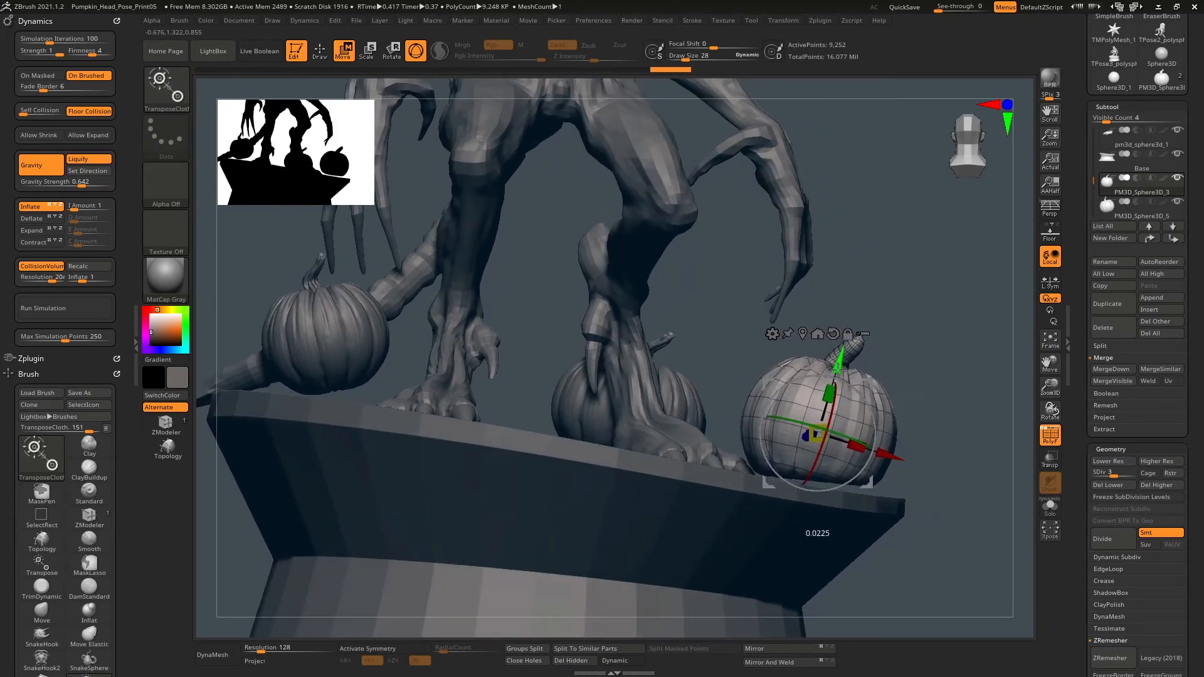
mouse_move(928, 357)
left_mouse_down()
mouse_move(863, 384)
mouse_move(979, 352)
mouse_move(922, 365)
left_mouse_up()
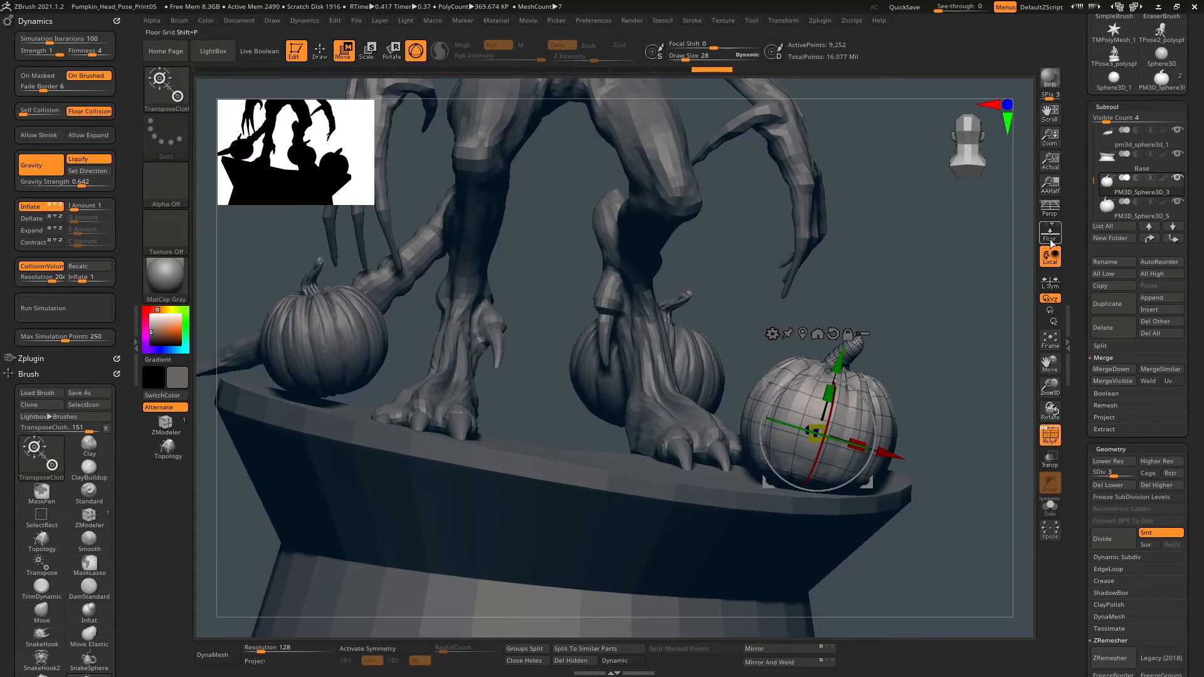
Hide the floor grid and, with the pumpkin behind the clawed foot selected, turn off Inflate and Liquify in the dynamics settings.
left_click(1051, 245)
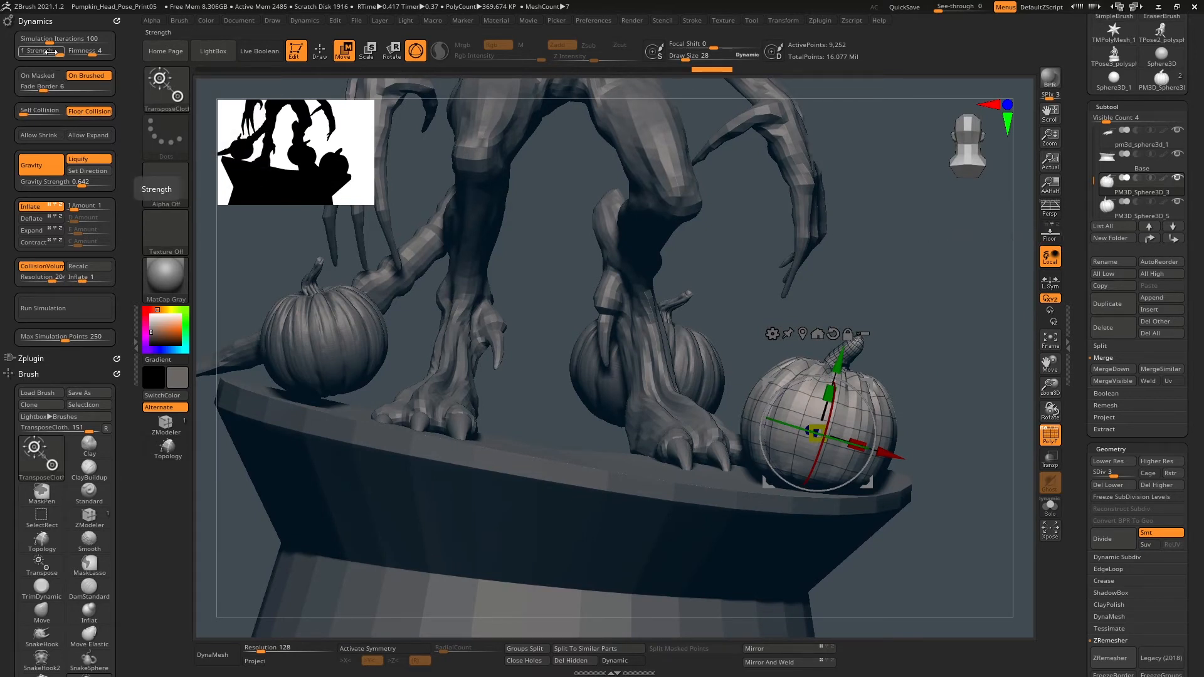
left_click(623, 377)
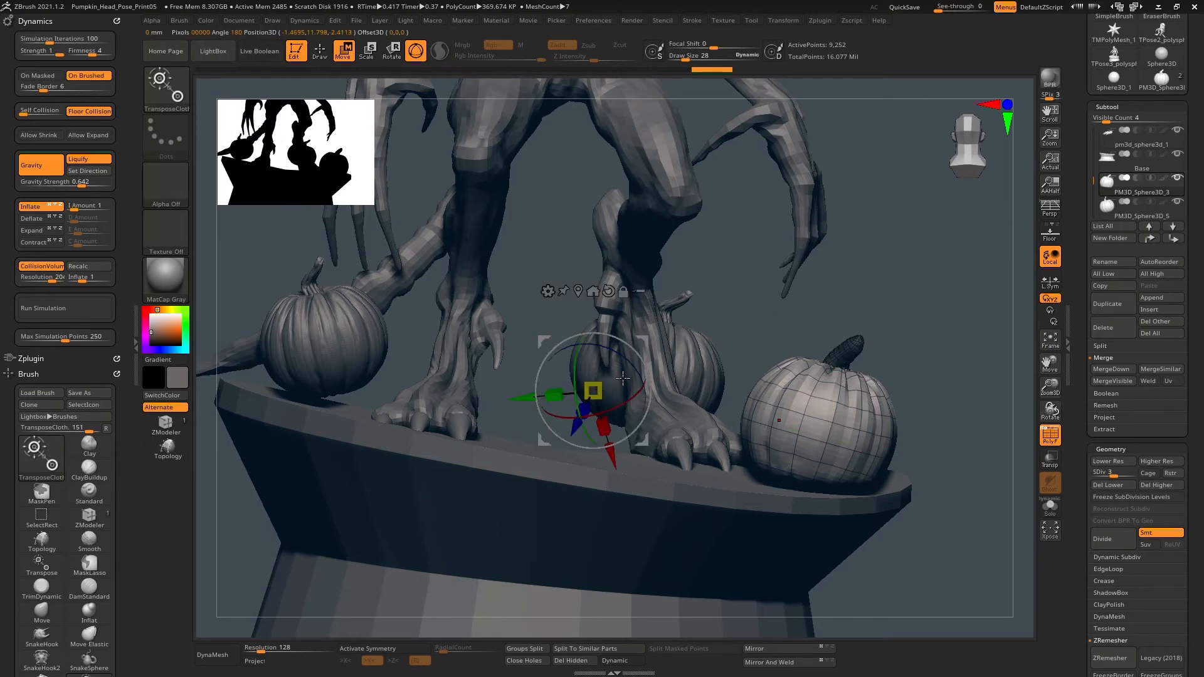
left_click(696, 363, "alt")
left_click_drag(785, 313, 605, 339)
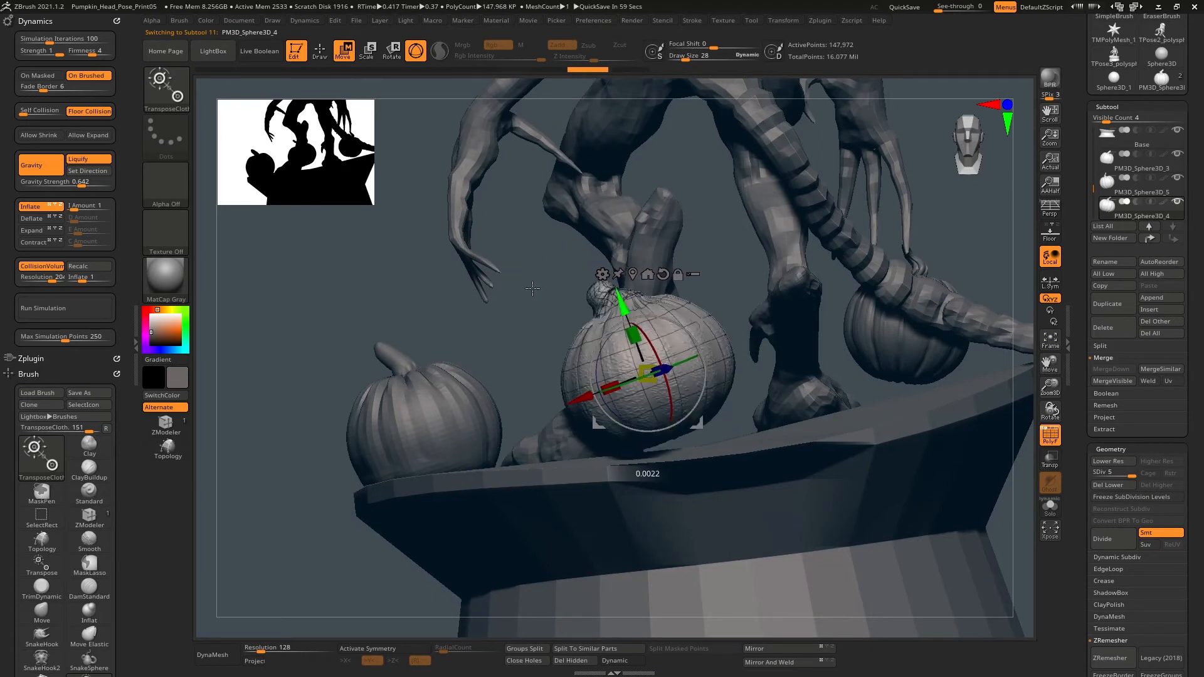
left_click(88, 161)
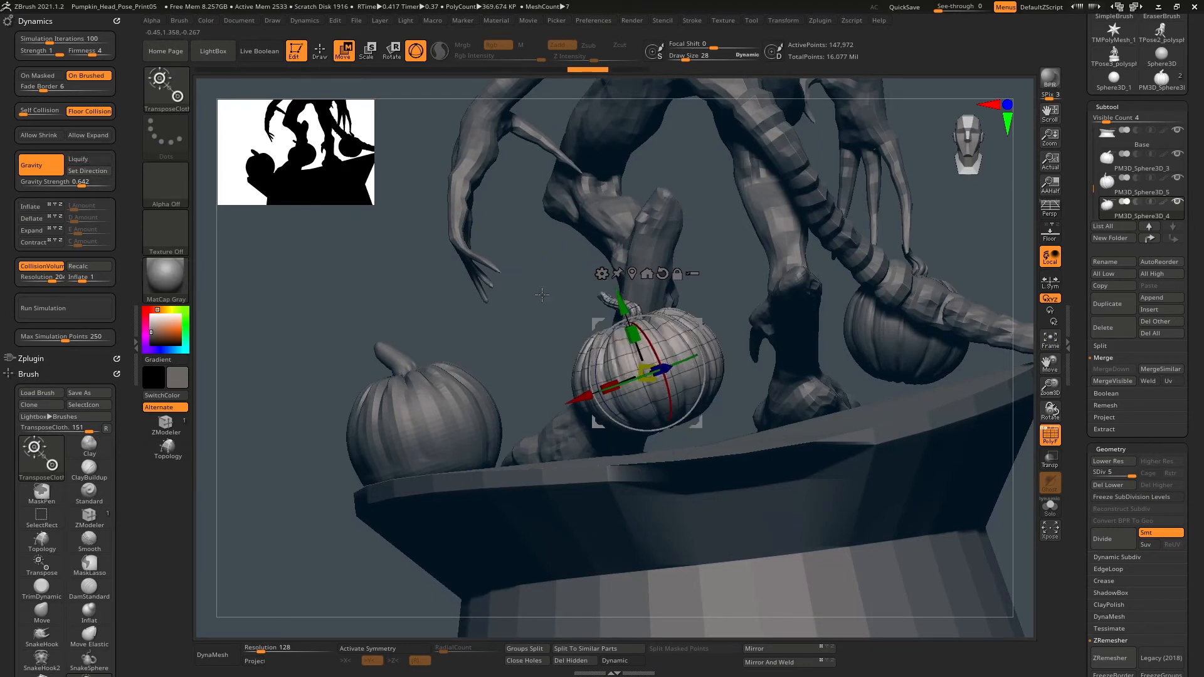
Try moving the pumpkin behind the foot with TransposeCloth at full resolution and undo the attempts.
left_click_drag(604, 328, 541, 354)
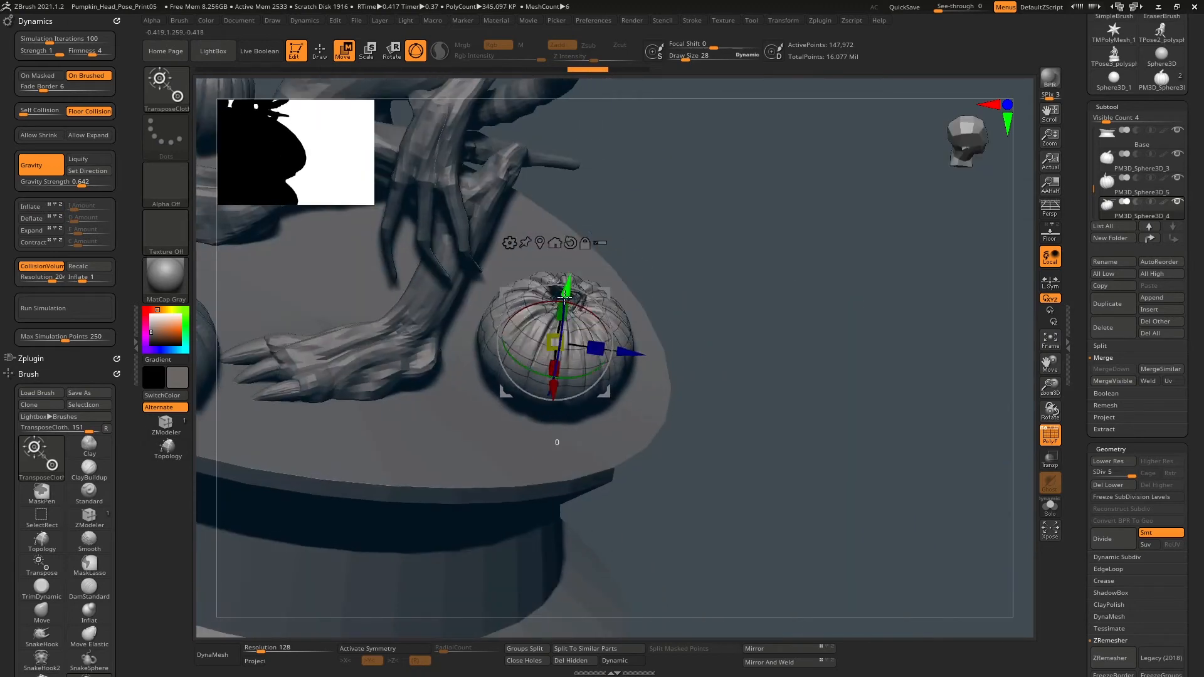
left_click_drag(564, 295, 755, 339)
key("ctrl+z")
key("ctrl+z")
key("ctrl+z")
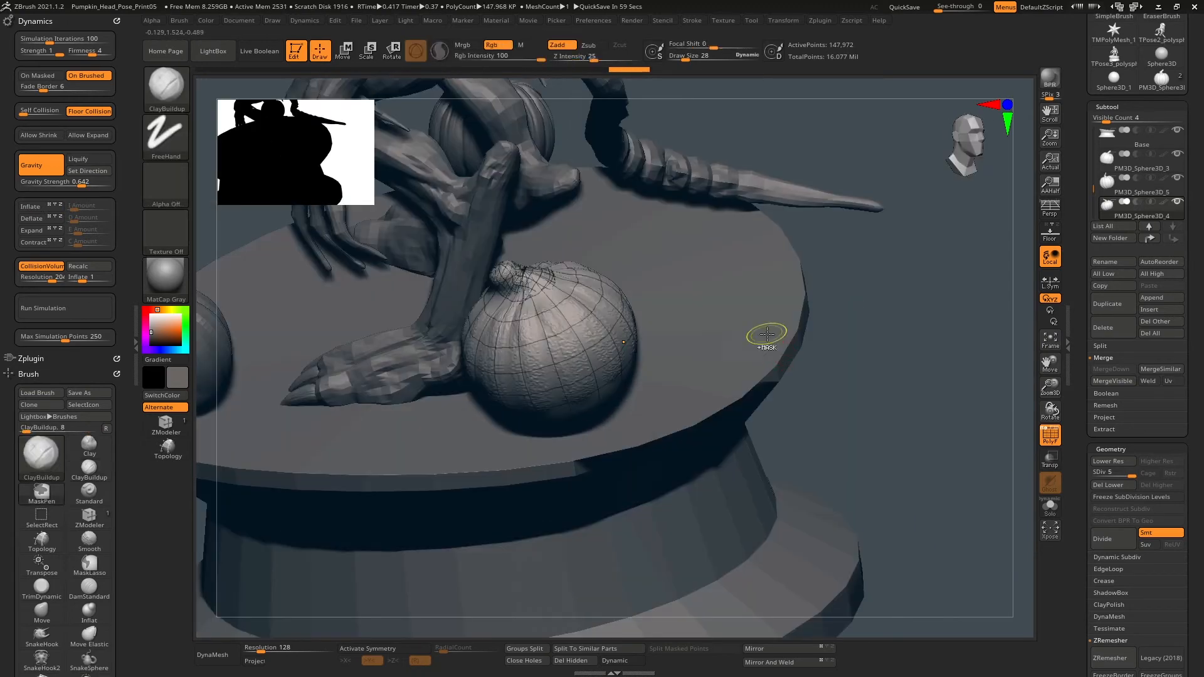
Lower the rear pumpkin's subdivision level to 3 and settle it onto the pedestal with TransposeCloth.
left_click_drag(777, 357, 468, 262)
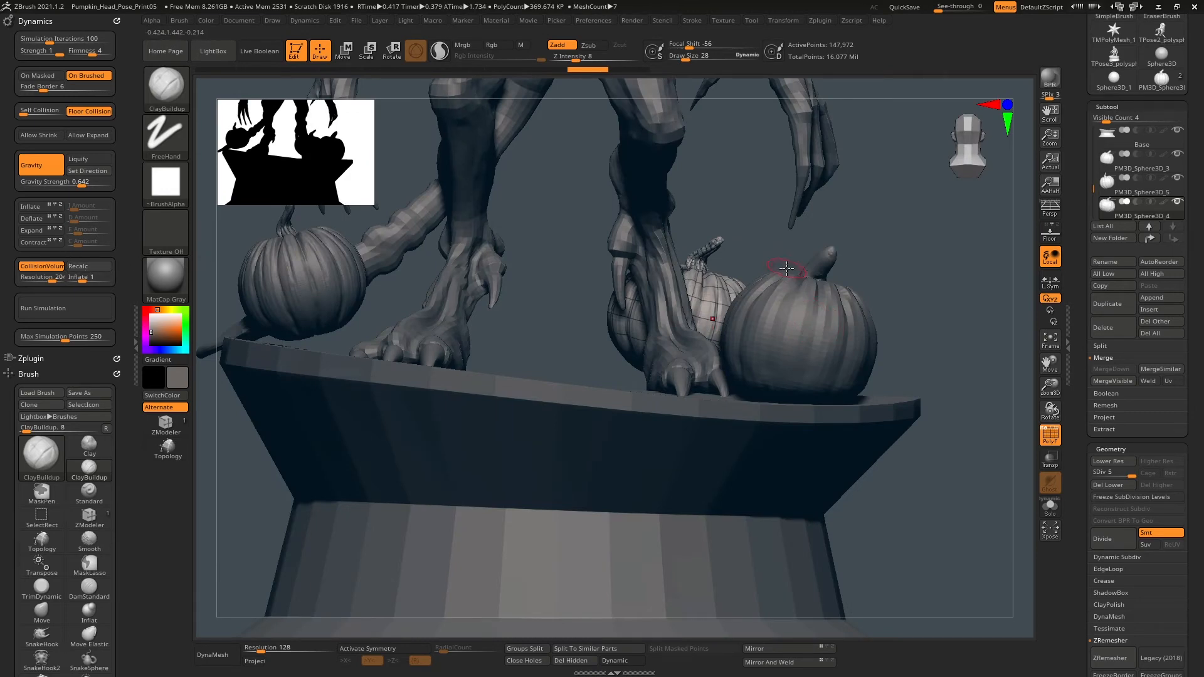
left_click_drag(885, 207, 753, 265)
key("w")
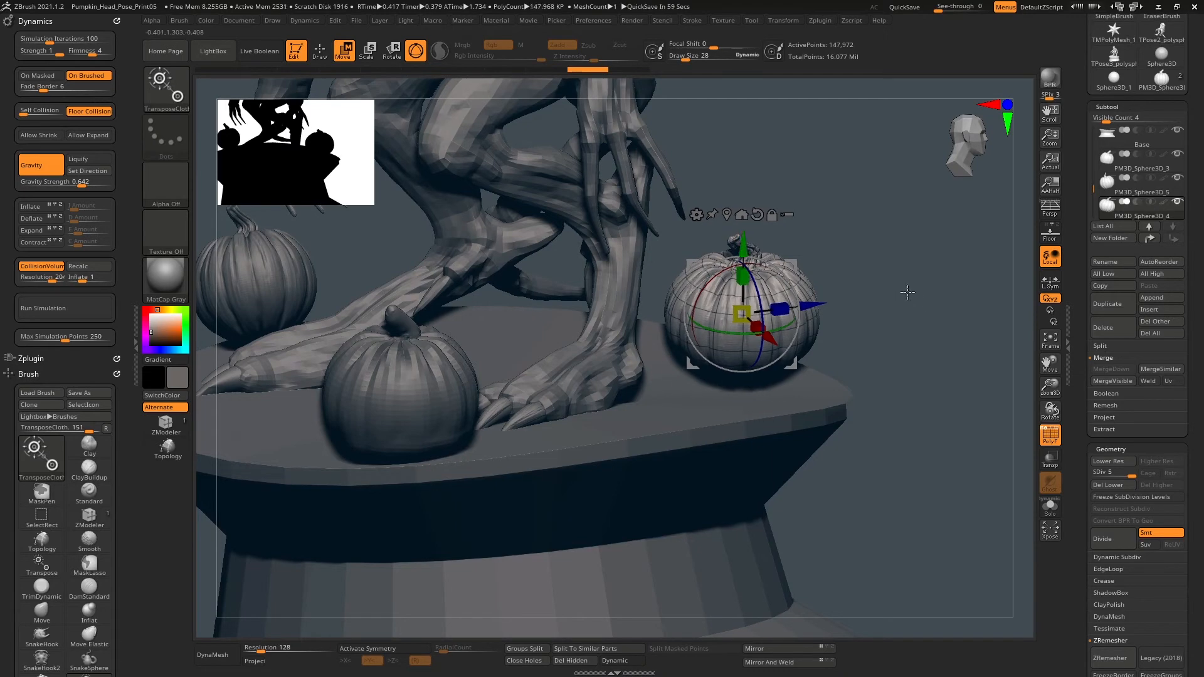
left_click_drag(852, 281, 975, 345)
left_click_drag(1121, 472, 1111, 472)
left_click_drag(878, 220, 701, 309)
left_click_drag(809, 295, 747, 334)
mouse_move(752, 383)
left_mouse_down()
mouse_move(823, 351)
mouse_move(763, 376)
left_mouse_up()
left_click_drag(753, 332, 761, 337)
left_click_drag(809, 339, 742, 326)
left_click_drag(769, 314, 828, 313)
Set the pumpkin beside the tail to subdivision level 3, recalculate the collision volume and settle it onto the pedestal with TransposeCloth.
left_click_drag(744, 325, 567, 321)
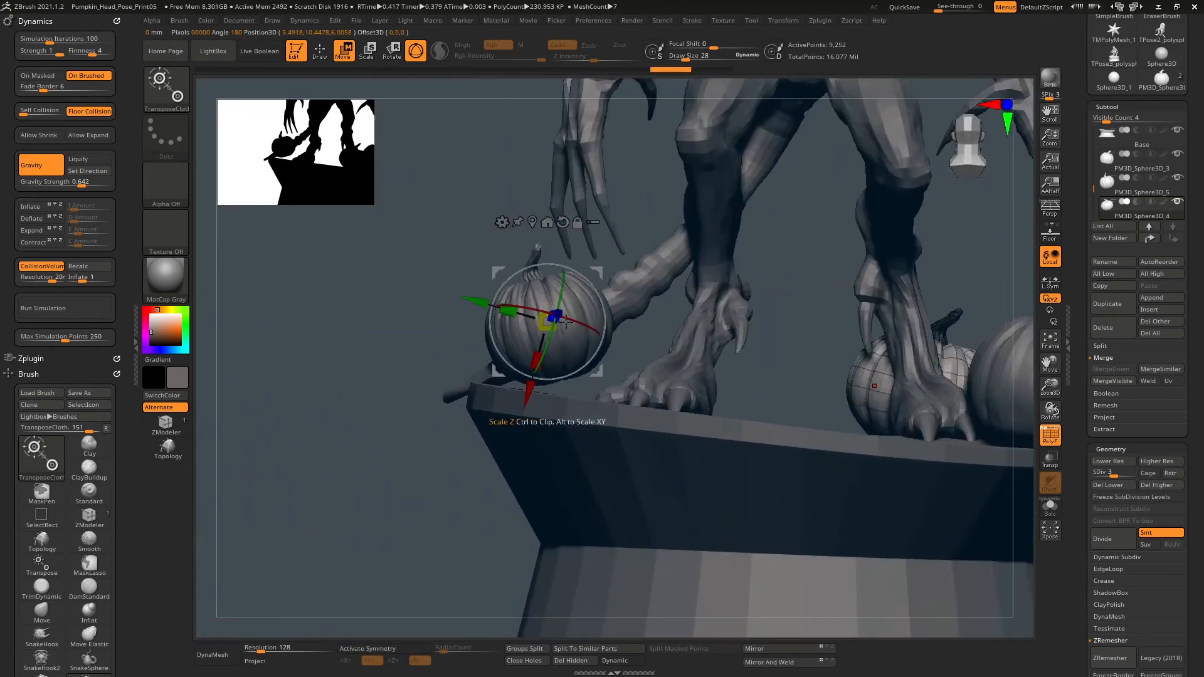
left_click(579, 301, "alt")
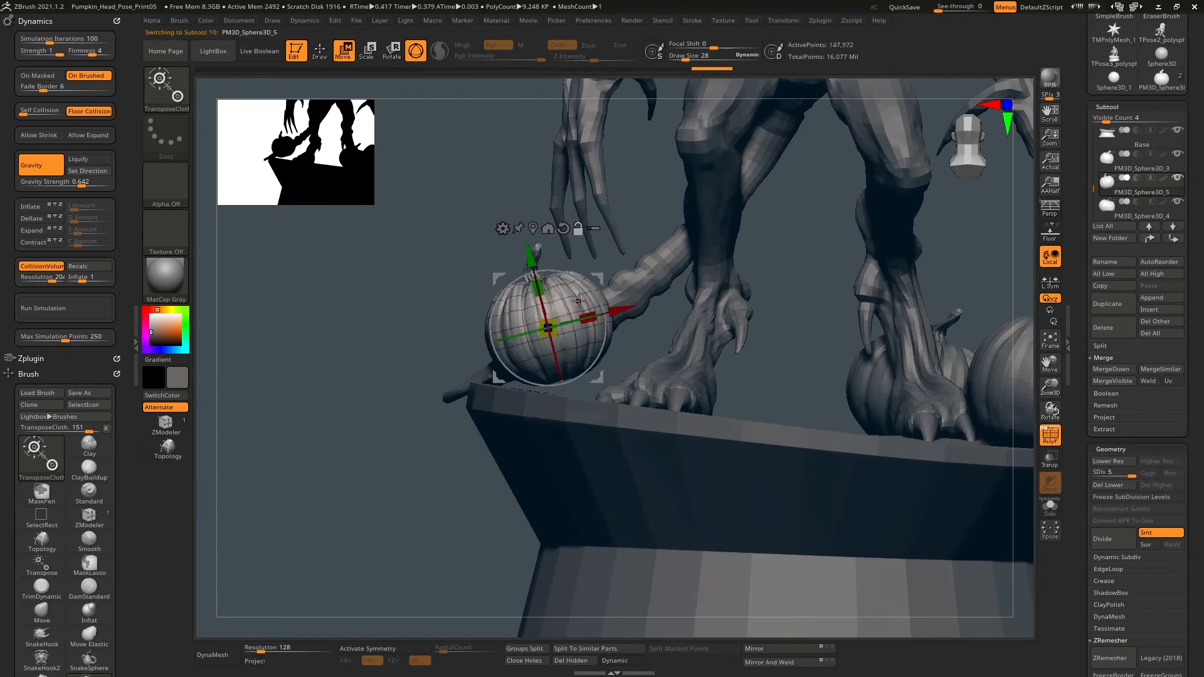
left_click(1111, 472)
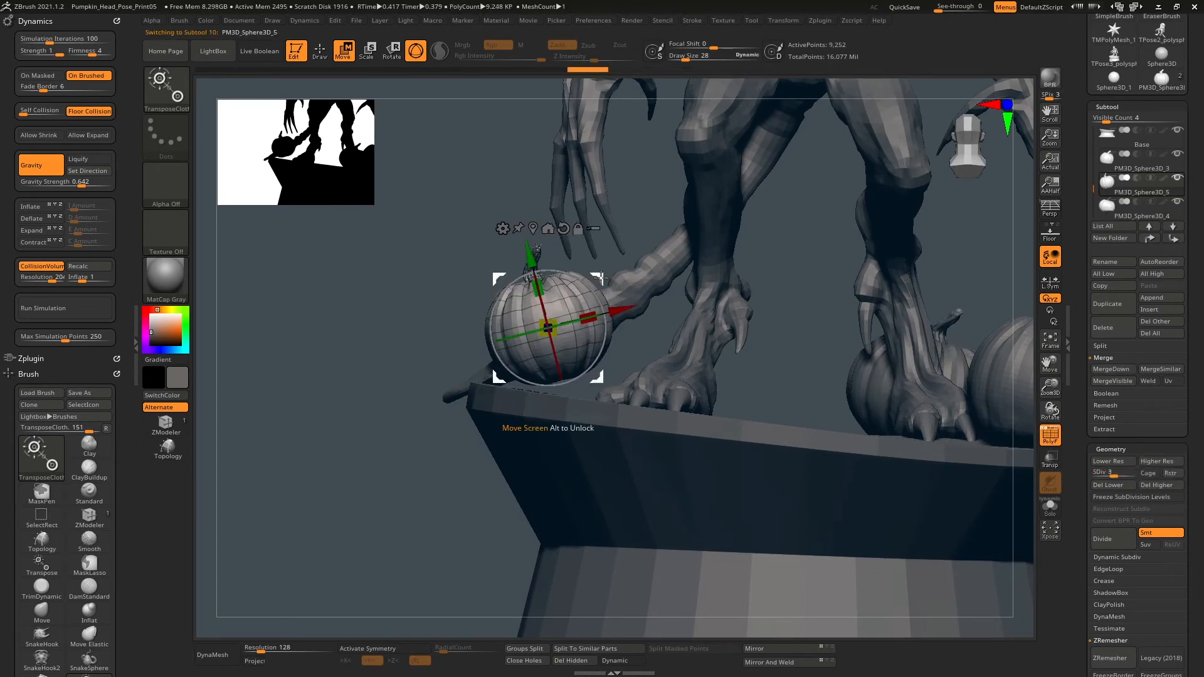
left_click(79, 267)
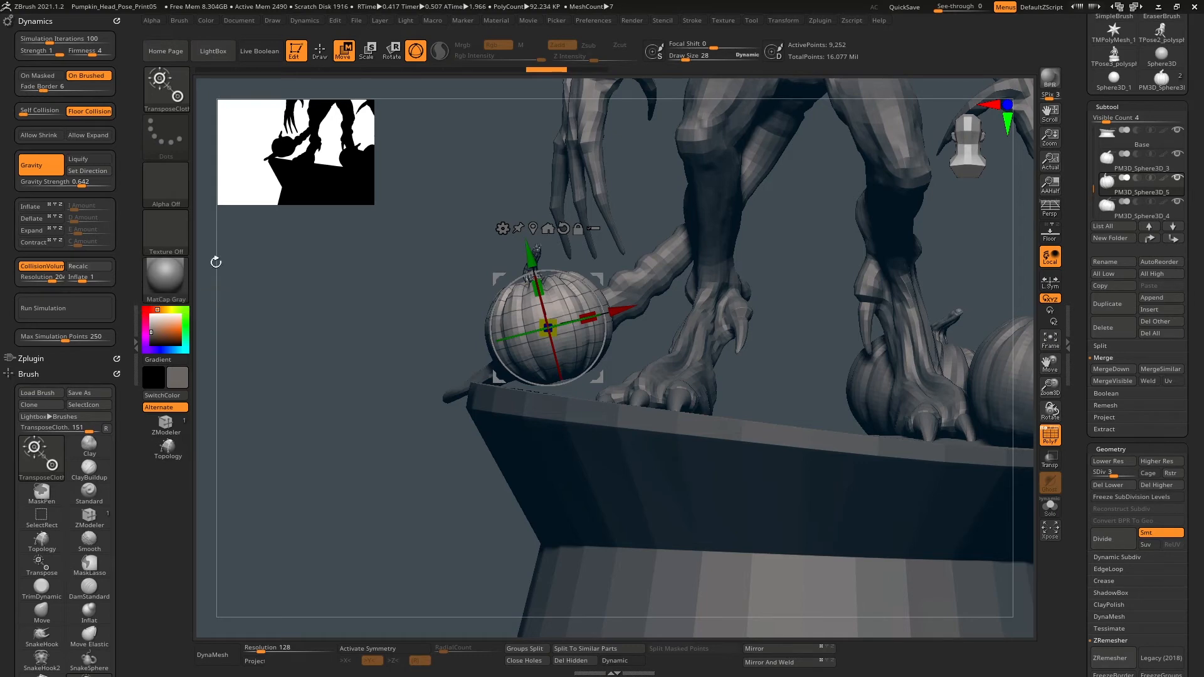
left_click_drag(604, 292, 603, 300)
right_click_drag(602, 299, 574, 301)
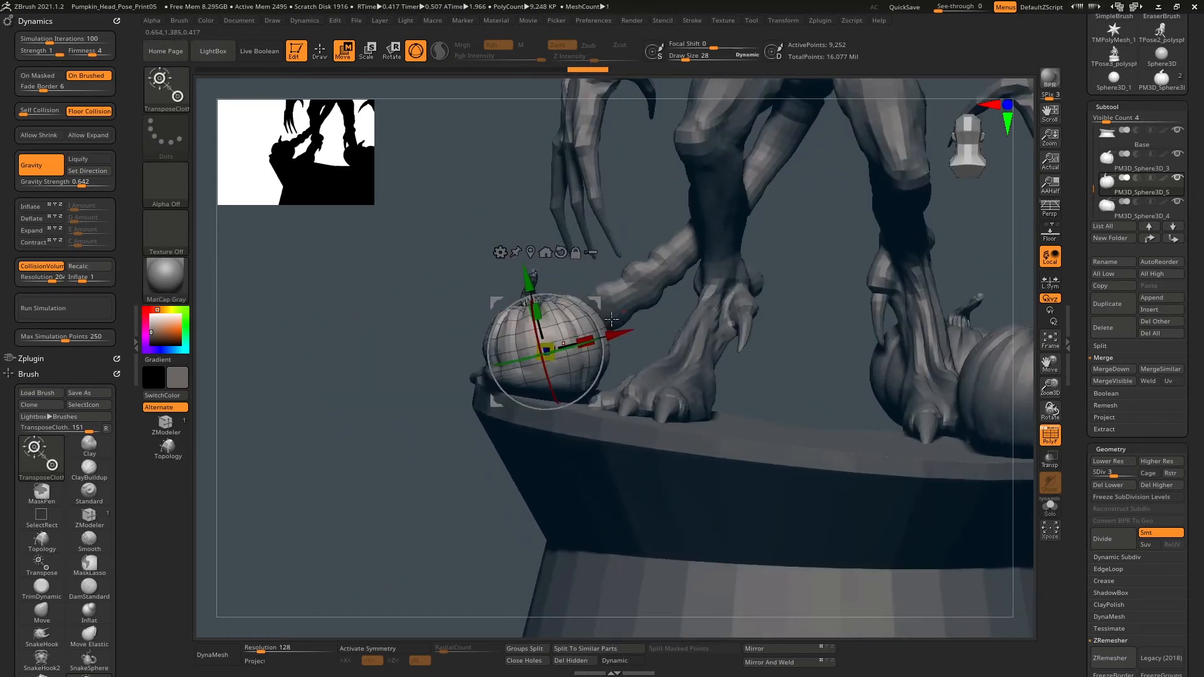
mouse_move(601, 302)
left_mouse_down()
mouse_move(594, 286)
mouse_move(598, 298)
left_mouse_up()
mouse_move(598, 298)
right_mouse_down()
mouse_move(567, 302)
mouse_move(627, 304)
mouse_move(598, 300)
right_mouse_up()
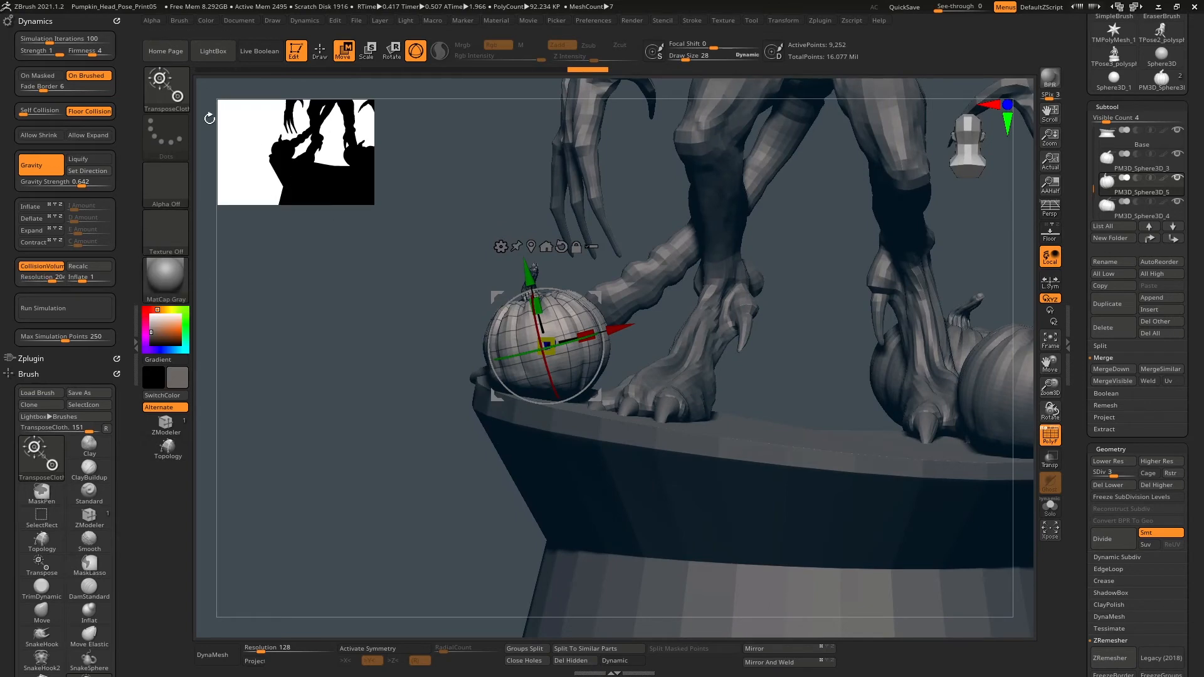
Switch to the regular Transpose brush and lower the pumpkin beside the tail slightly onto the pedestal.
left_click(166, 94)
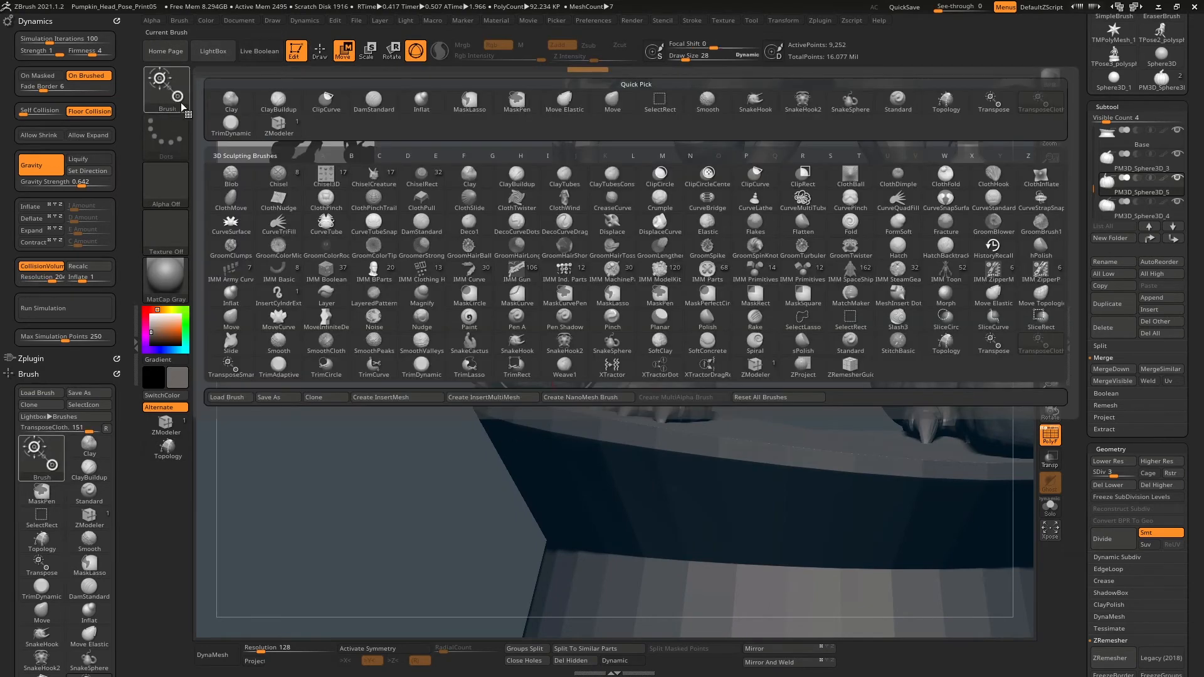
left_click(992, 345)
left_click_drag(534, 283, 538, 293)
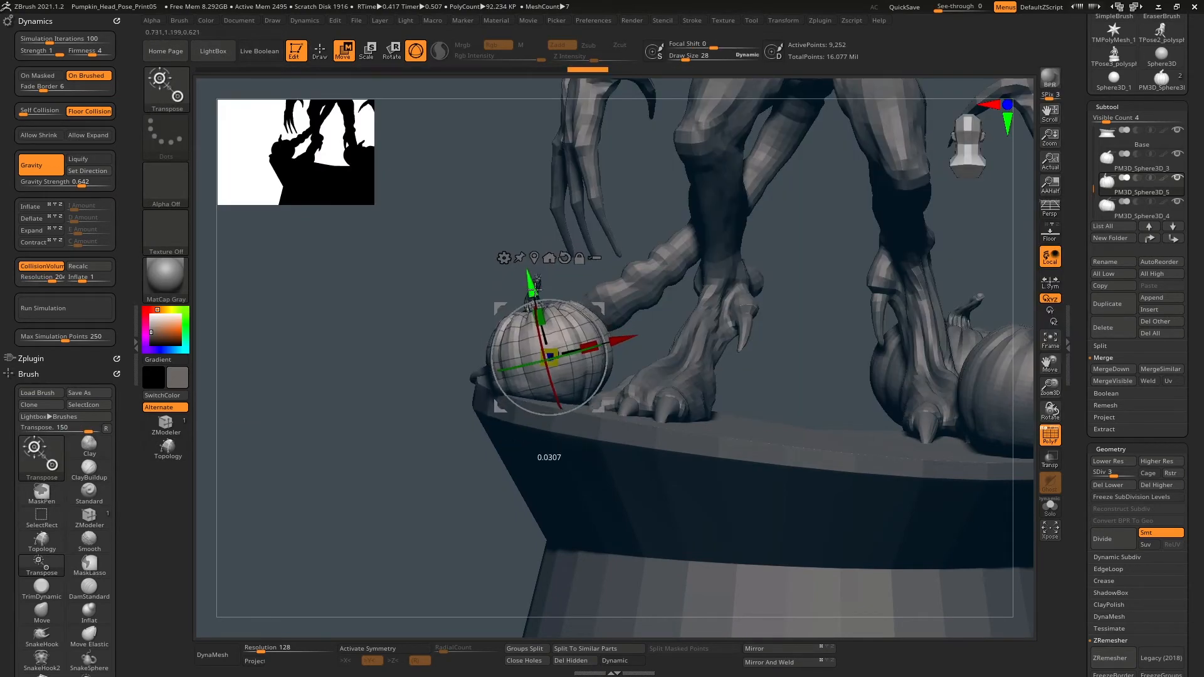
Check the pumpkins' contact with the pedestal and lower the rear pumpkin slightly into it with the Transpose gizmo.
mouse_move(445, 449)
left_mouse_down()
mouse_move(554, 454)
mouse_move(448, 452)
left_mouse_up()
left_click_drag(449, 452, 238, 449, "alt")
left_click(817, 335, "alt")
left_click_drag(817, 335, 765, 287)
left_click_drag(916, 314, 565, 382)
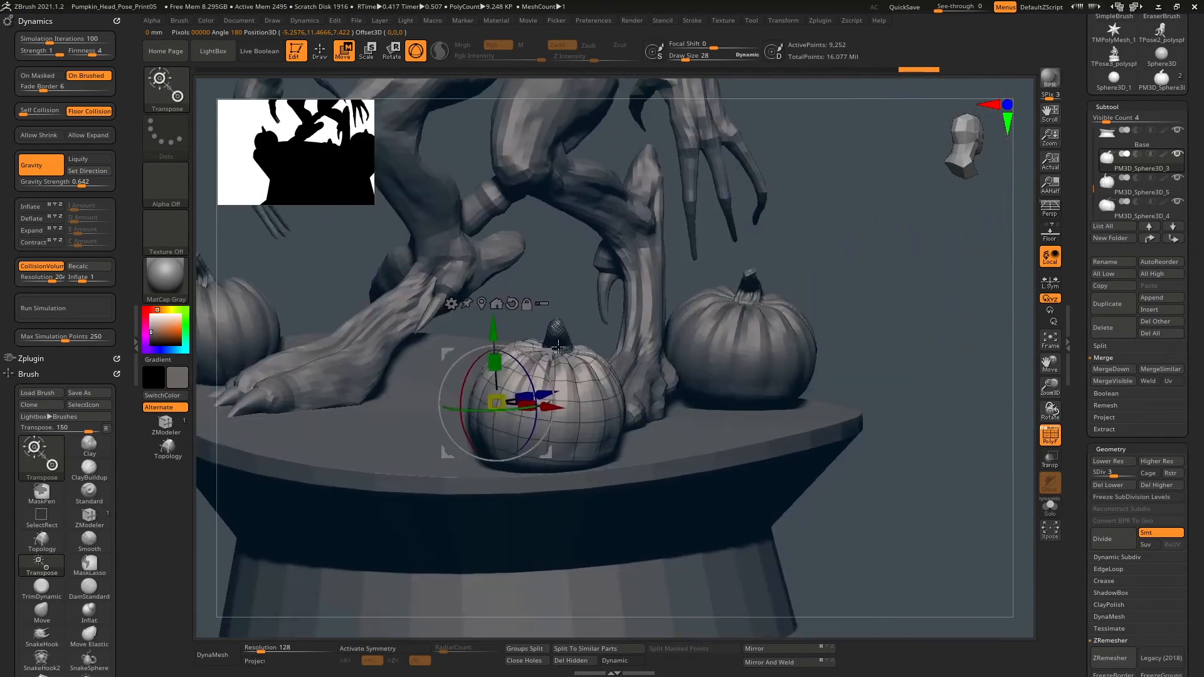
left_click(721, 342, "alt")
left_click(822, 339, "alt")
left_click_drag(772, 314, 638, 339)
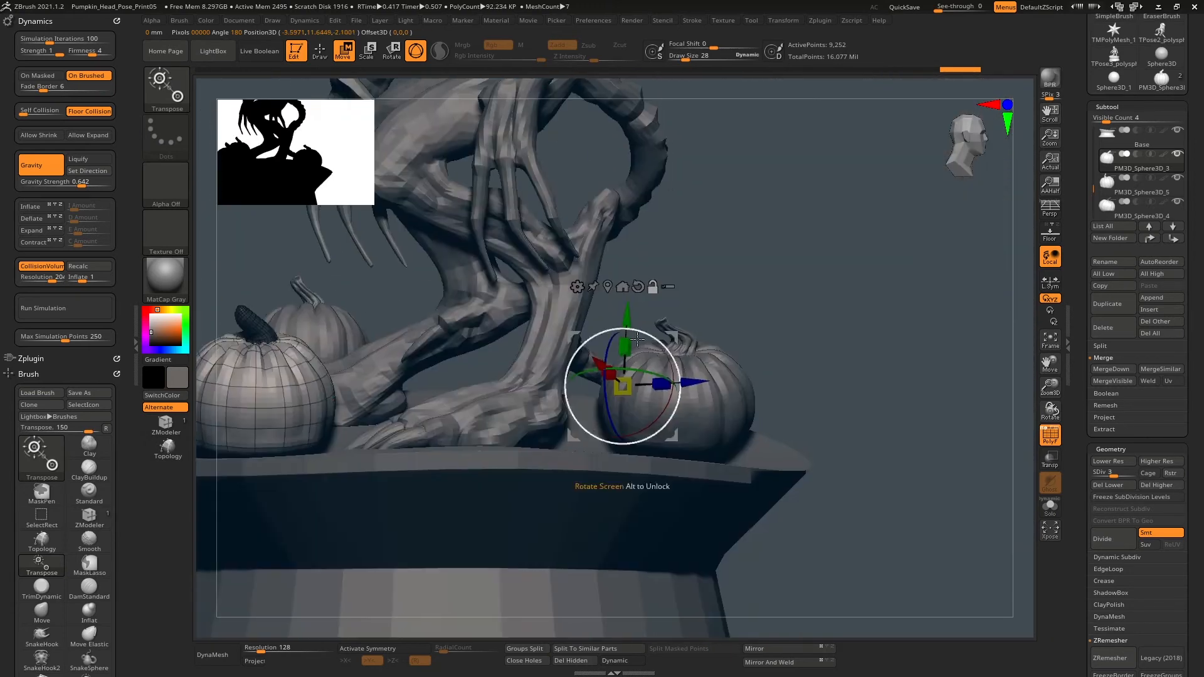
left_click(710, 387, "alt")
left_click_drag(777, 326, 794, 345, "ctrl")
left_click(685, 391, "alt")
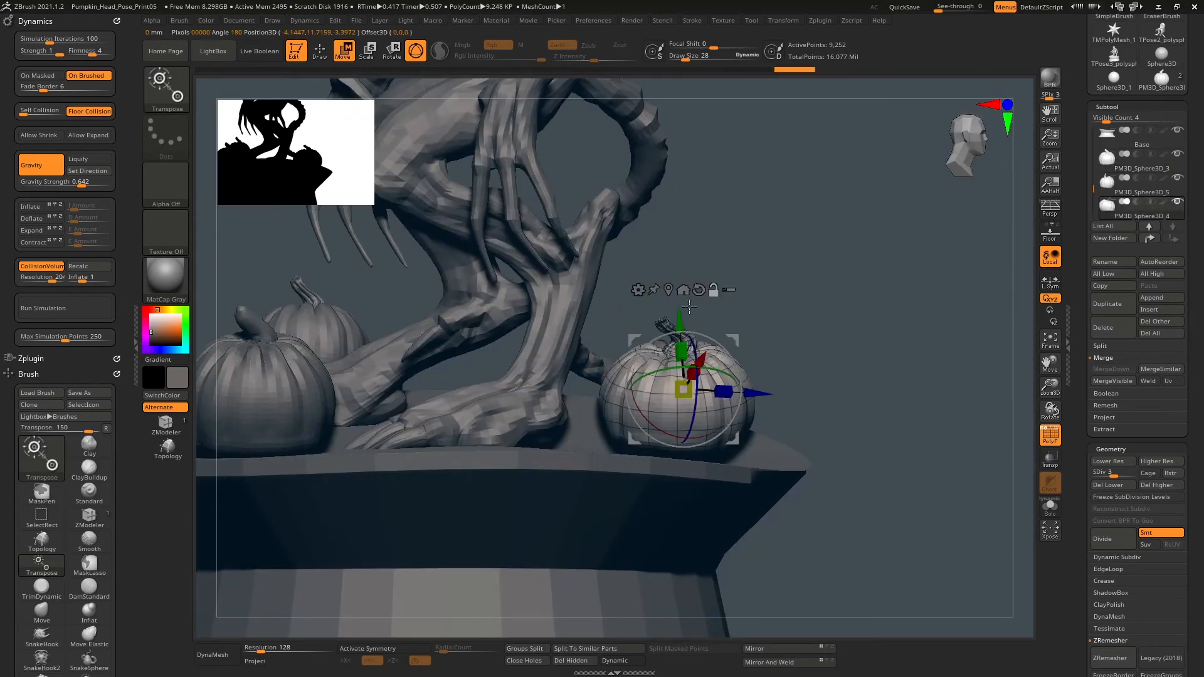
left_click_drag(878, 304, 675, 284)
left_click_drag(643, 312, 643, 323)
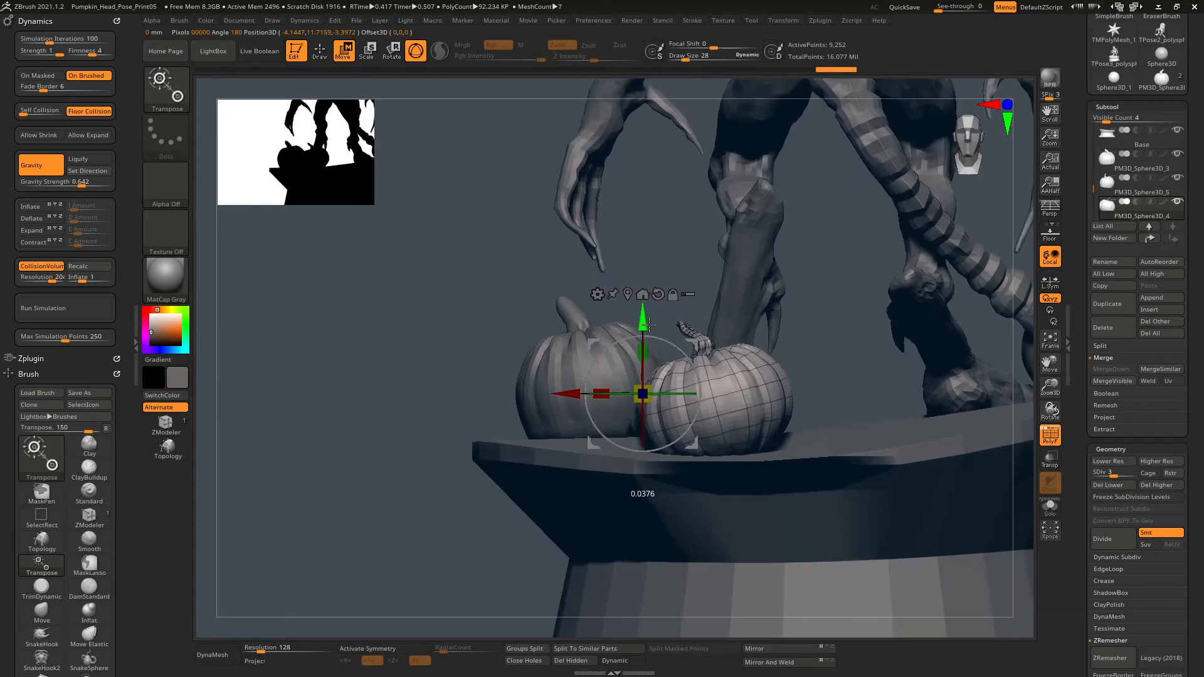
left_click_drag(520, 332, 820, 342)
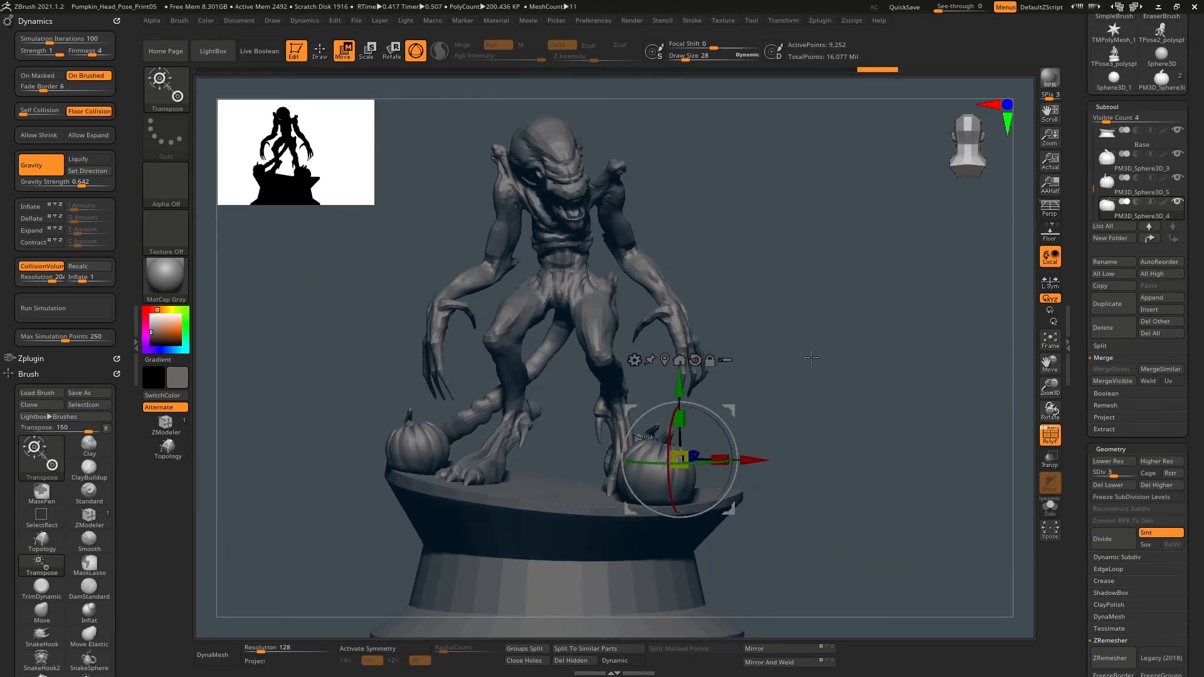
Raise the pumpkin beside the tail to subdivision level 5 and turn off the polyframe display.
key("q")
left_click_drag(811, 357, 965, 269, "alt")
left_click(591, 356, "alt")
mouse_move(521, 332)
left_mouse_down("alt")
mouse_move(722, 370)
mouse_move(751, 396)
left_mouse_up("alt")
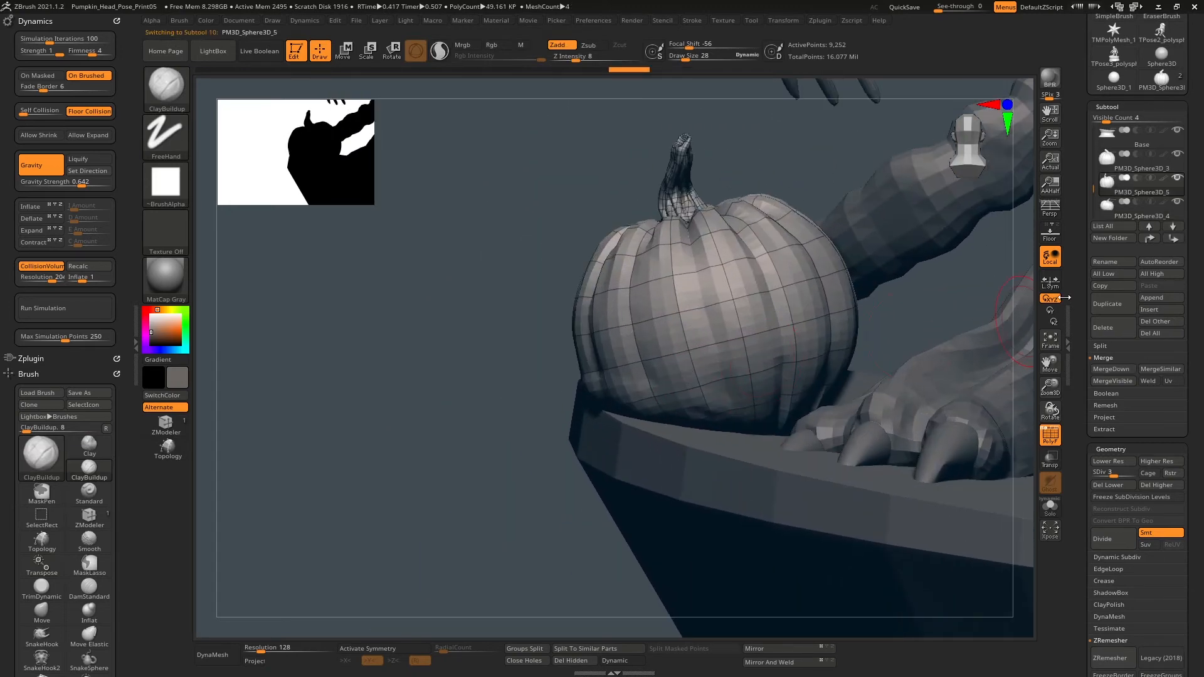
left_click(1134, 473)
left_click_drag(476, 339, 629, 354)
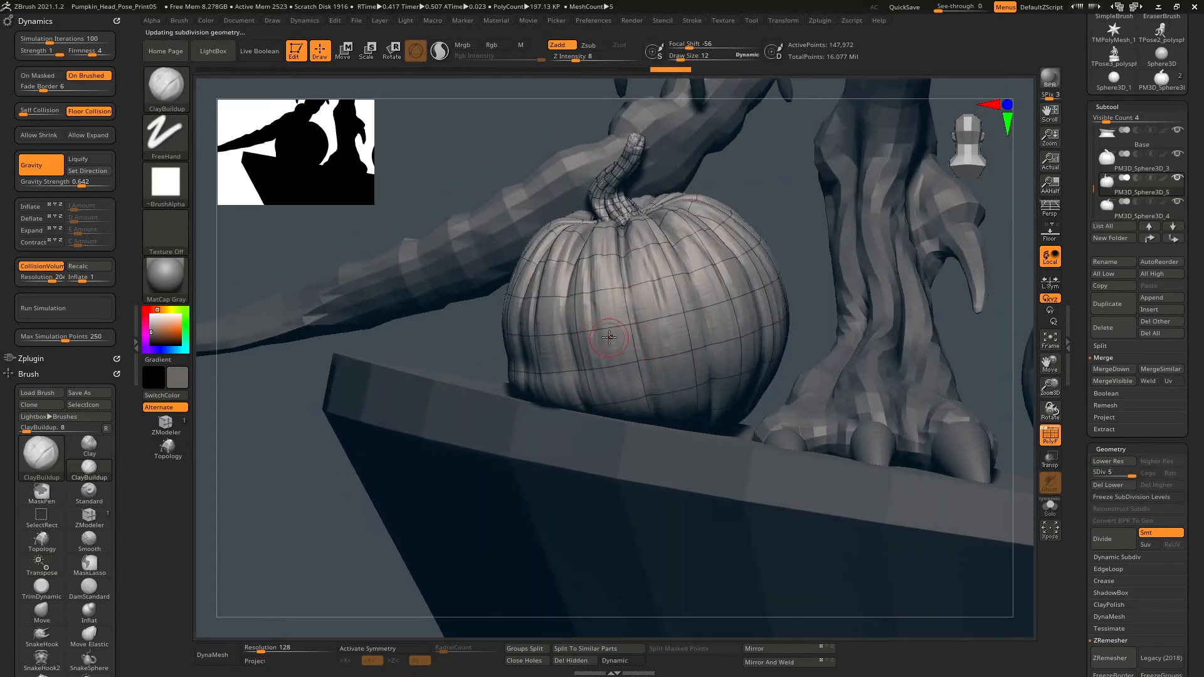
key("shift+f")
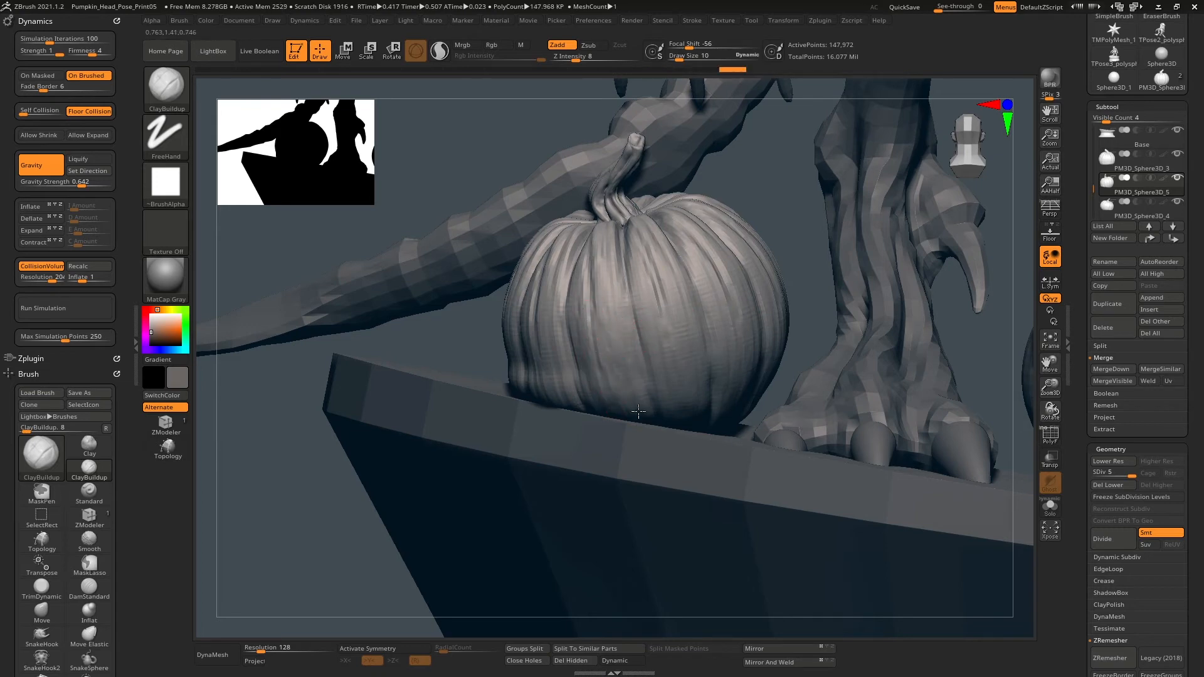
Select the front pumpkin and raise it to subdivision level 5.
left_click_drag(740, 342, 552, 304, "alt")
left_click(676, 341, "alt")
left_click_drag(769, 301, 683, 328)
key("f")
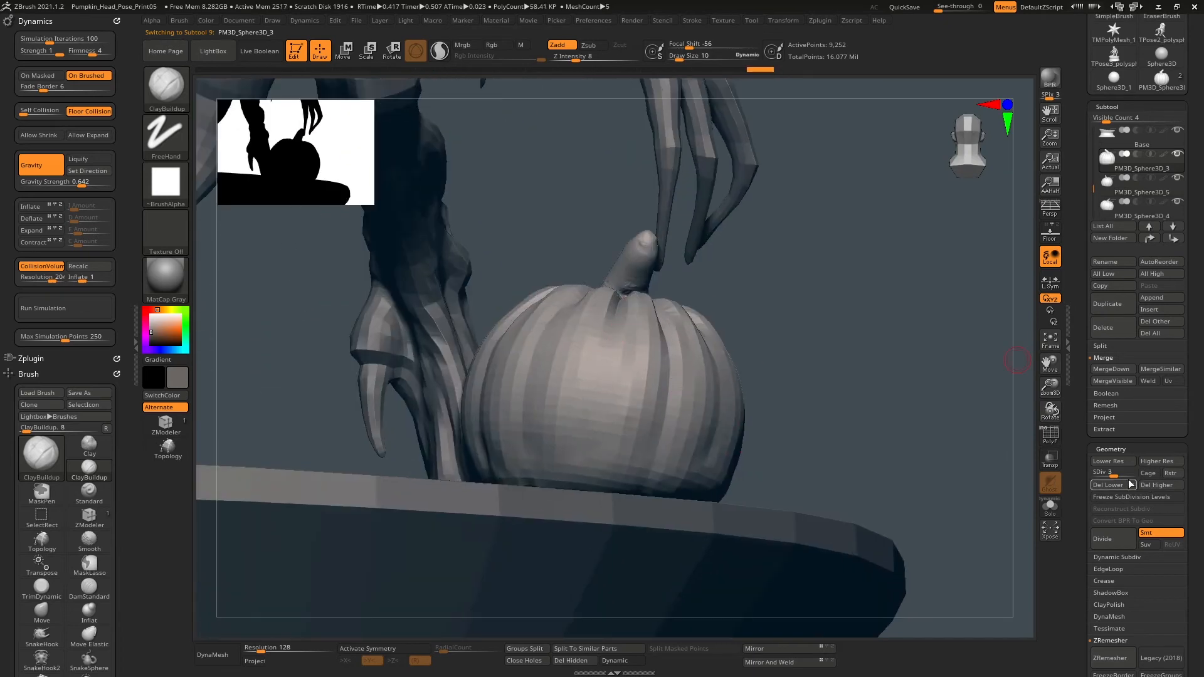
key("d")
key("d")
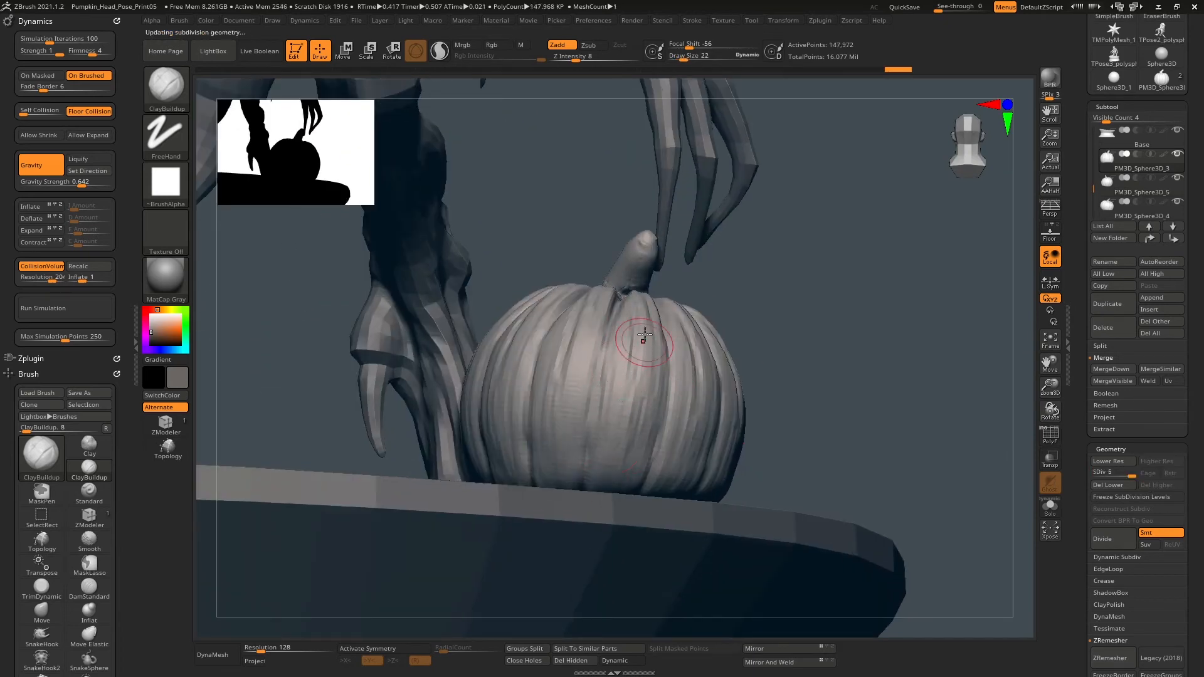
left_click_drag(644, 335, 635, 446)
Center the gizmo on the rear pumpkin, then enlarge it slightly and adjust its height and tilt on the pedestal.
left_click_drag(778, 295, 677, 352)
right_click_drag(526, 379, 519, 330)
mouse_move(519, 339)
left_mouse_down()
mouse_move(512, 277)
mouse_move(441, 342)
left_mouse_up()
mouse_move(476, 342)
right_mouse_down()
mouse_move(540, 351)
mouse_move(621, 389)
right_mouse_up()
mouse_move(621, 389)
right_mouse_down("ctrl")
mouse_move(646, 326)
mouse_move(778, 251)
mouse_move(813, 277)
right_mouse_up("ctrl")
mouse_move(814, 277)
right_mouse_down()
mouse_move(602, 373)
mouse_move(645, 360)
mouse_move(731, 397)
mouse_move(709, 408)
mouse_move(683, 378)
mouse_move(722, 375)
right_mouse_up()
left_click(837, 372, "alt")
key("w")
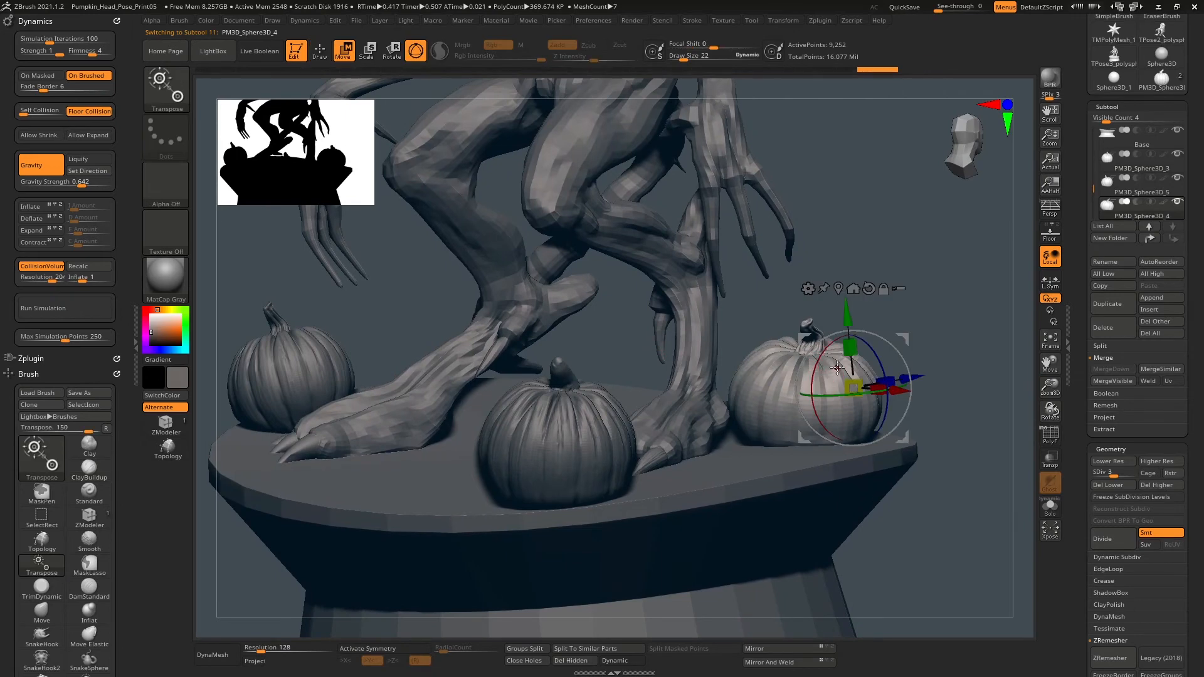
left_click(839, 288)
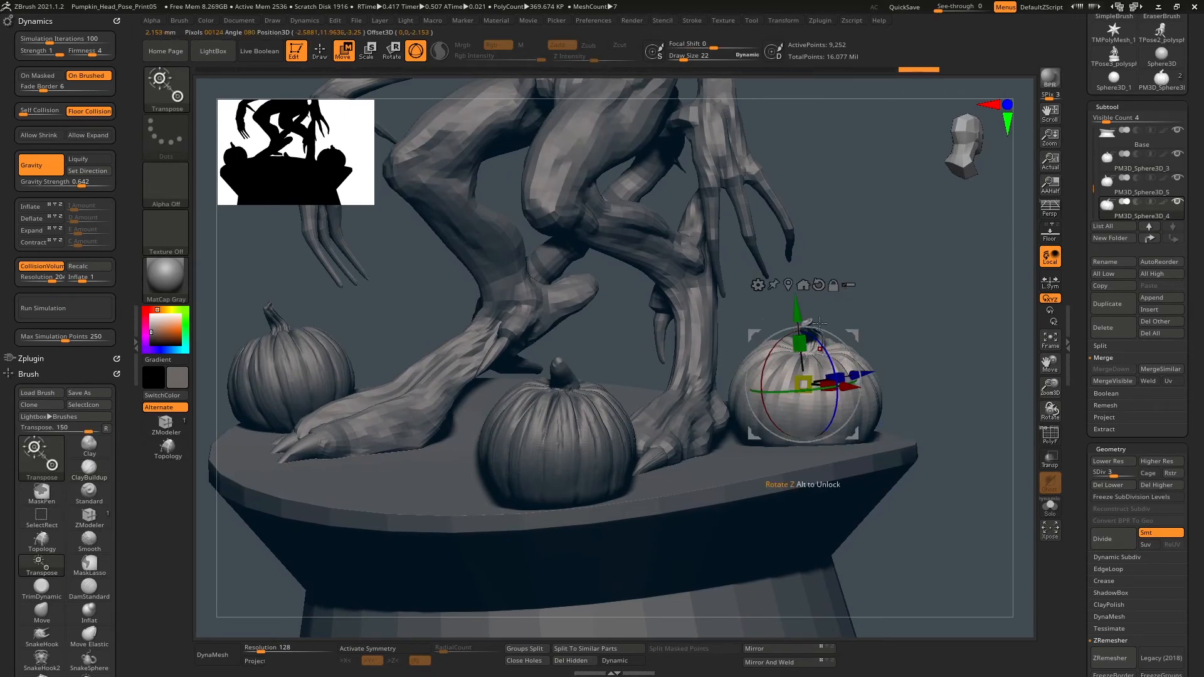
left_click_drag(809, 369, 809, 366)
left_click_drag(798, 312, 797, 304)
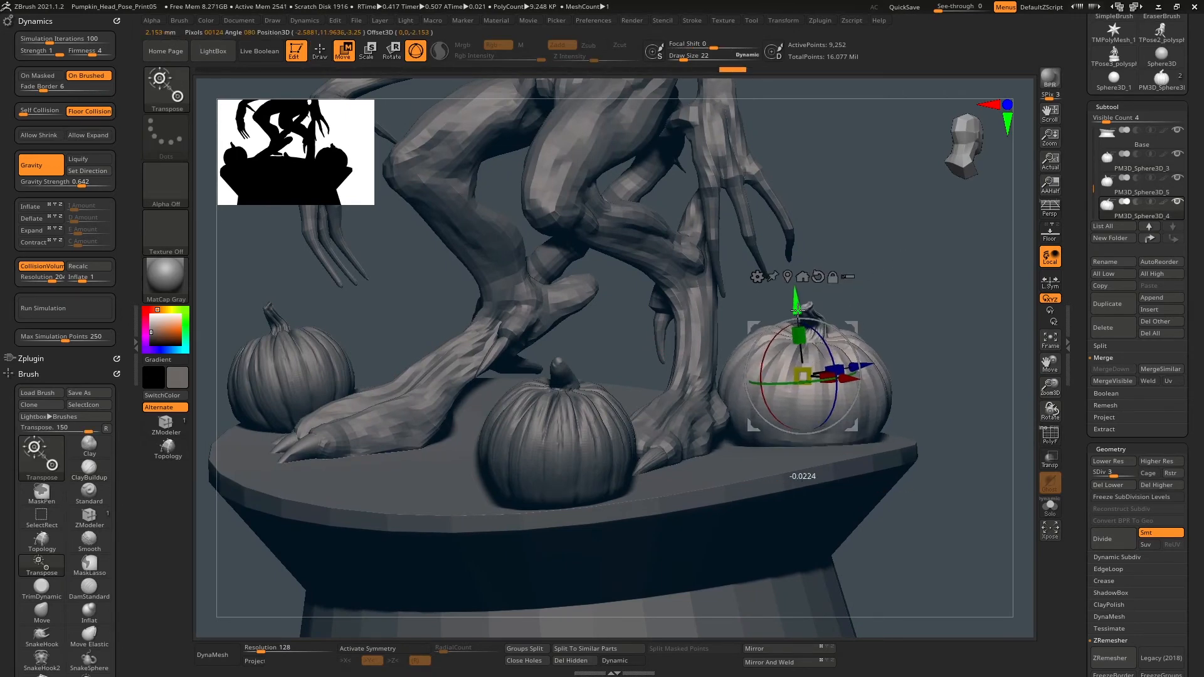
left_click_drag(848, 344, 851, 352)
Smooth the lower surface of the rear pumpkin and return it to subdivision level 5.
mouse_move(847, 382)
right_mouse_down()
mouse_move(750, 369)
mouse_move(731, 350)
mouse_move(791, 348)
mouse_move(802, 319)
mouse_move(868, 321)
mouse_move(819, 321)
right_mouse_up()
mouse_move(819, 321)
right_mouse_down("alt")
mouse_move(901, 304)
mouse_move(893, 349)
mouse_move(844, 347)
mouse_move(873, 352)
right_mouse_up("alt")
key("q")
mouse_move(812, 388)
right_mouse_down("alt")
mouse_move(799, 374)
mouse_move(799, 420)
mouse_move(783, 414)
right_mouse_up("alt")
left_click_drag(785, 376, 780, 405, "shift")
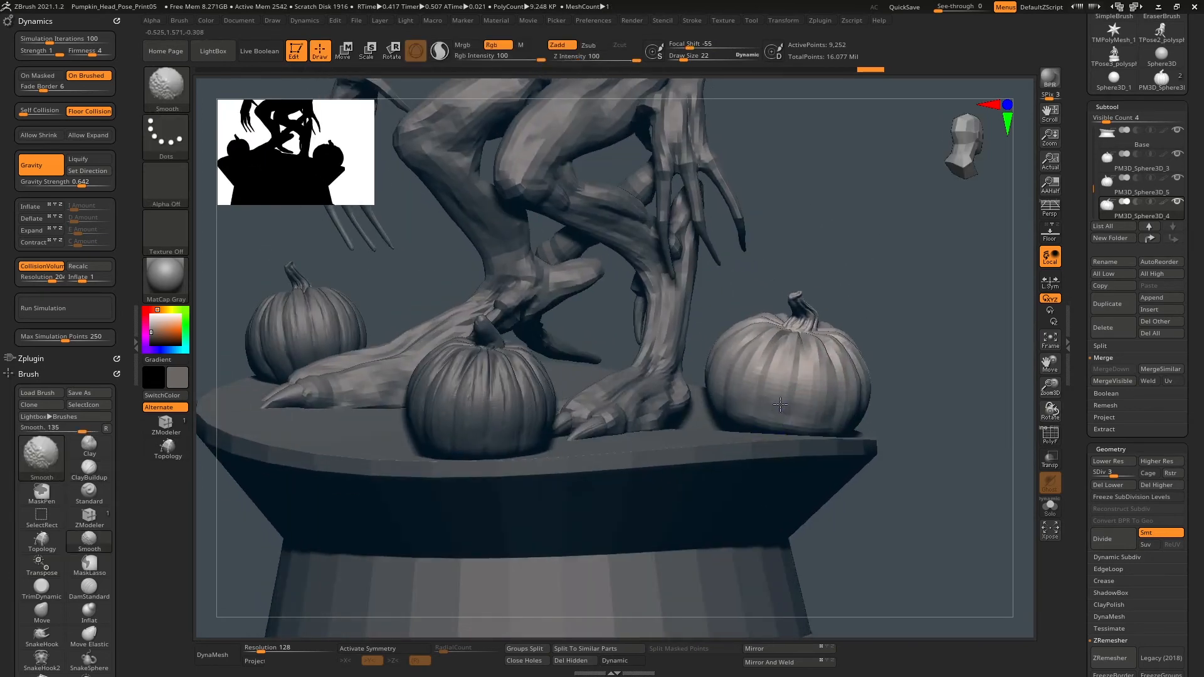
right_click_drag(784, 415, 773, 433)
right_click_drag(773, 433, 731, 408, "alt")
mouse_move(731, 407)
right_mouse_down("ctrl")
mouse_move(731, 449)
mouse_move(746, 453)
right_mouse_up("ctrl")
left_click_drag(746, 453, 758, 465, "shift")
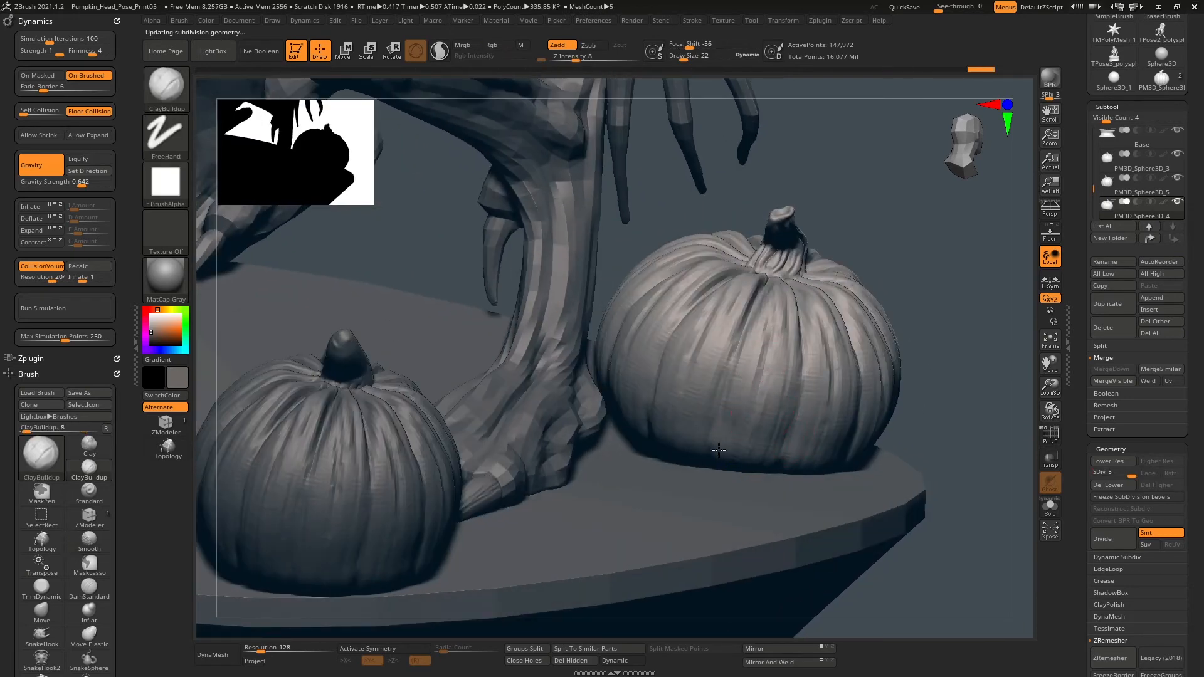
Select the front pumpkin and pull its thick stem upward into a longer, slimmer shape with the SnakeHook brush.
right_click_drag(719, 450, 851, 351)
mouse_move(828, 477)
right_mouse_down()
mouse_move(815, 533)
mouse_move(826, 343)
mouse_move(734, 264)
mouse_move(844, 293)
mouse_move(827, 322)
mouse_move(855, 352)
mouse_move(766, 372)
mouse_move(784, 349)
mouse_move(753, 337)
right_mouse_up()
left_click(827, 322, "alt")
key("b")
key("m")
key("v")
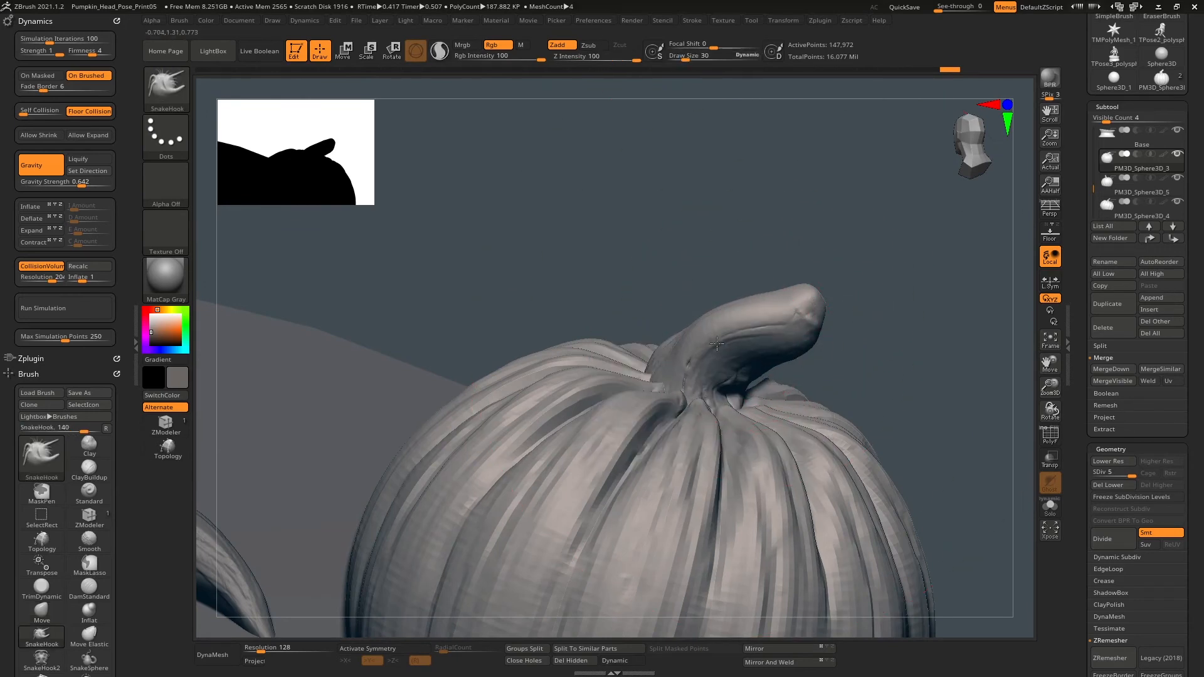
mouse_move(717, 344)
right_mouse_down()
mouse_move(806, 359)
mouse_move(781, 378)
right_mouse_up()
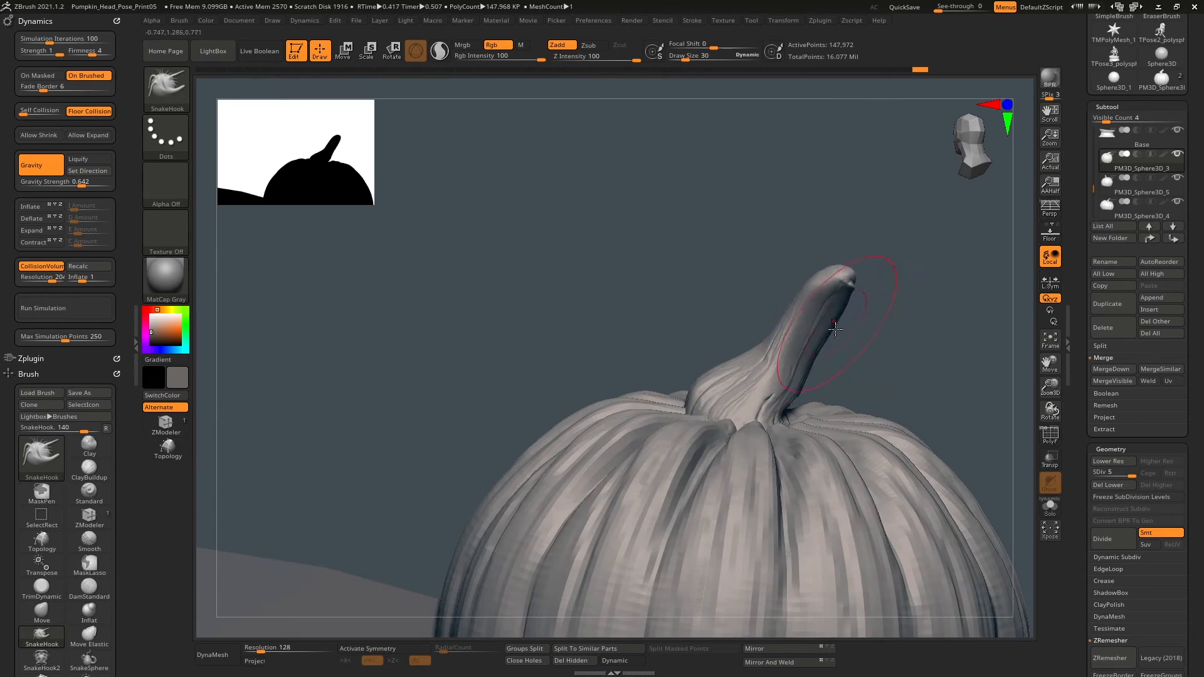
Shape a concave cut end on the front pumpkin's stem and fill out the stem with the Inflat brush.
right_click_drag(803, 336, 814, 240)
right_click_drag(807, 290, 805, 340, "ctrl")
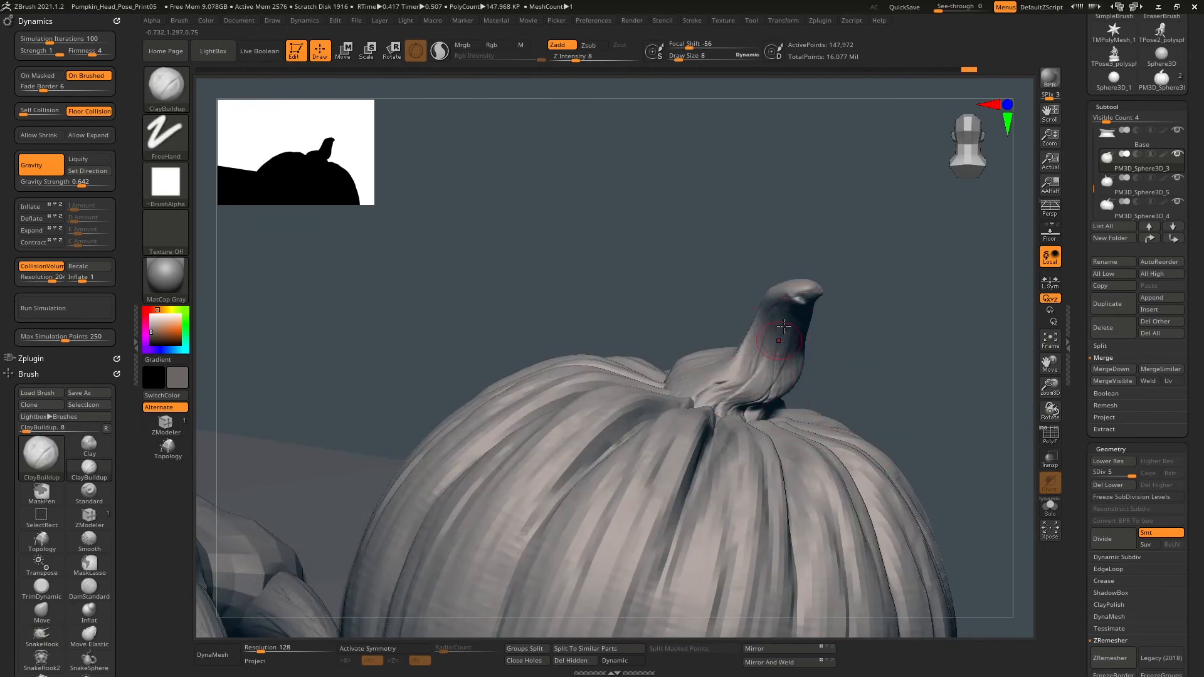
right_click_drag(719, 404, 797, 288)
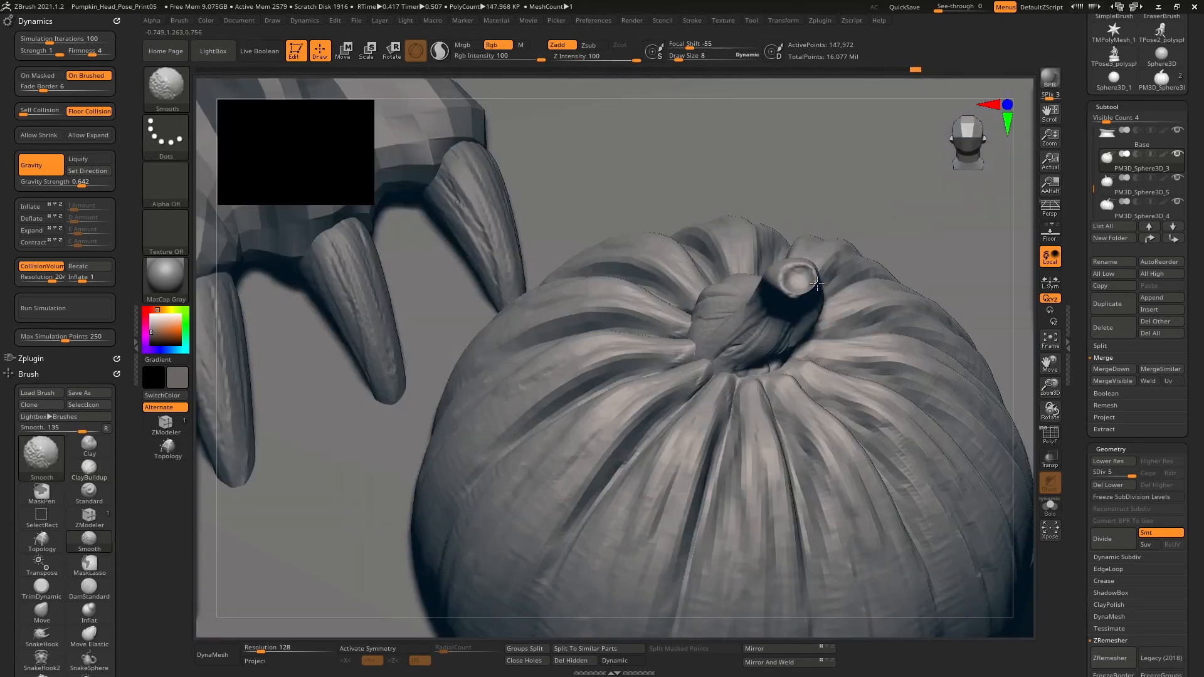
key("space")
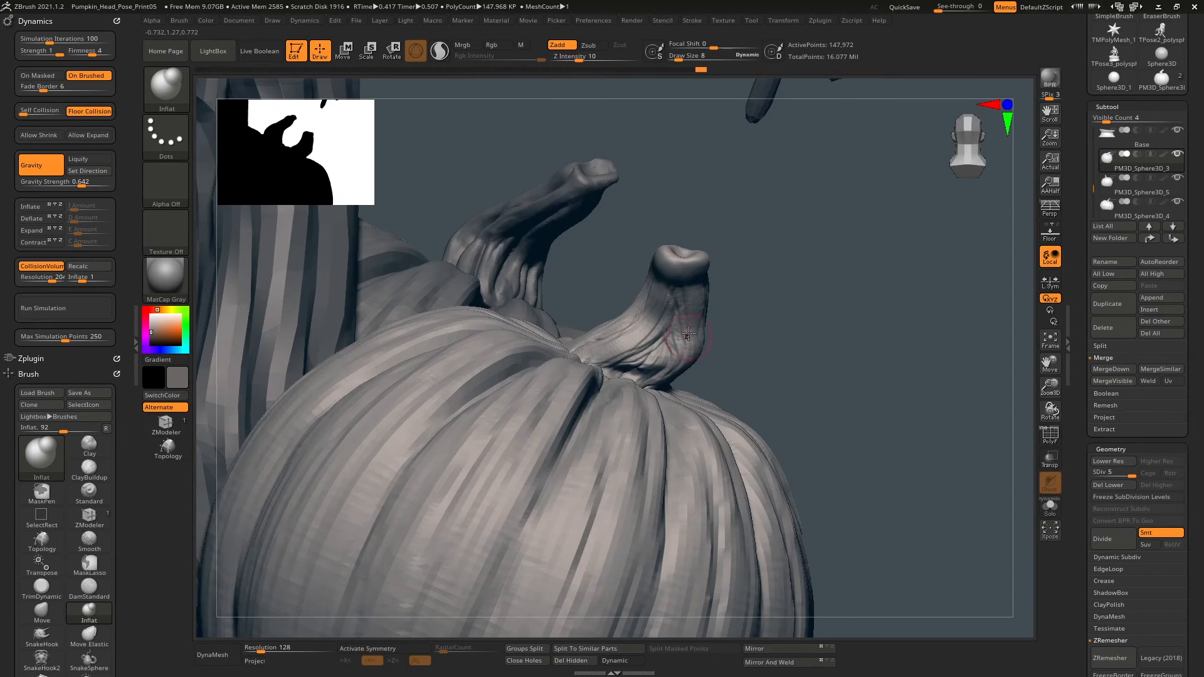
key("b")
key("c")
key("b")
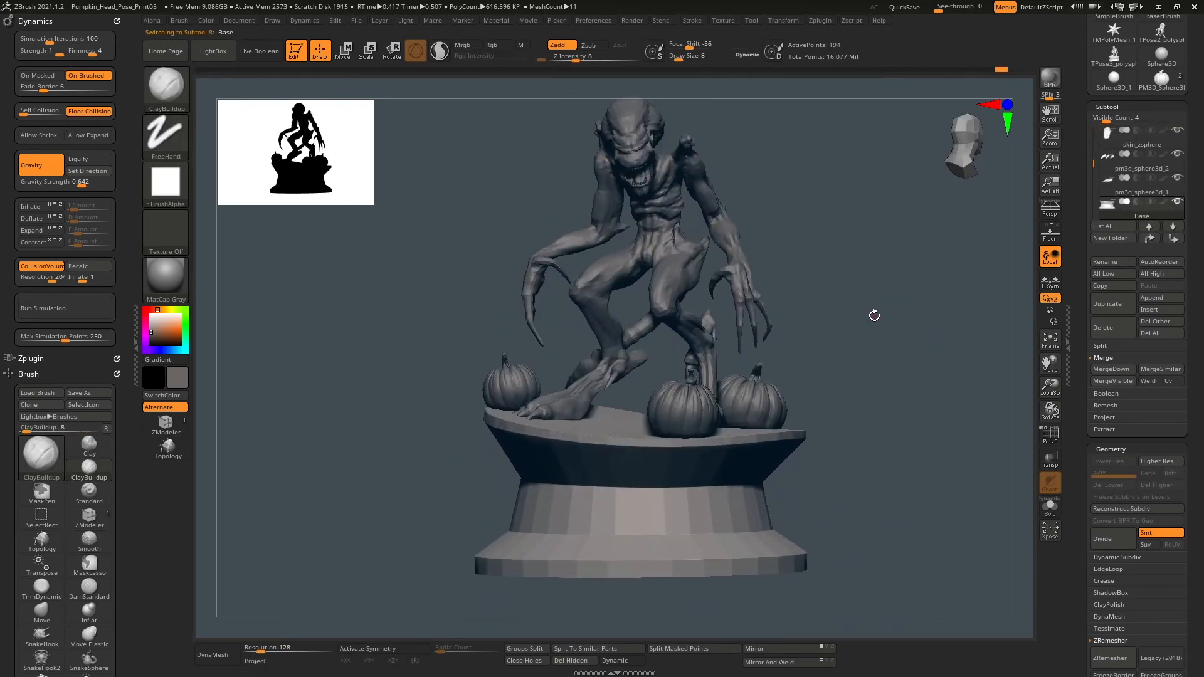
Select the Base subtool, subdivide it to level 4, and drop it back to subdivision level 1.
left_click(1109, 538)
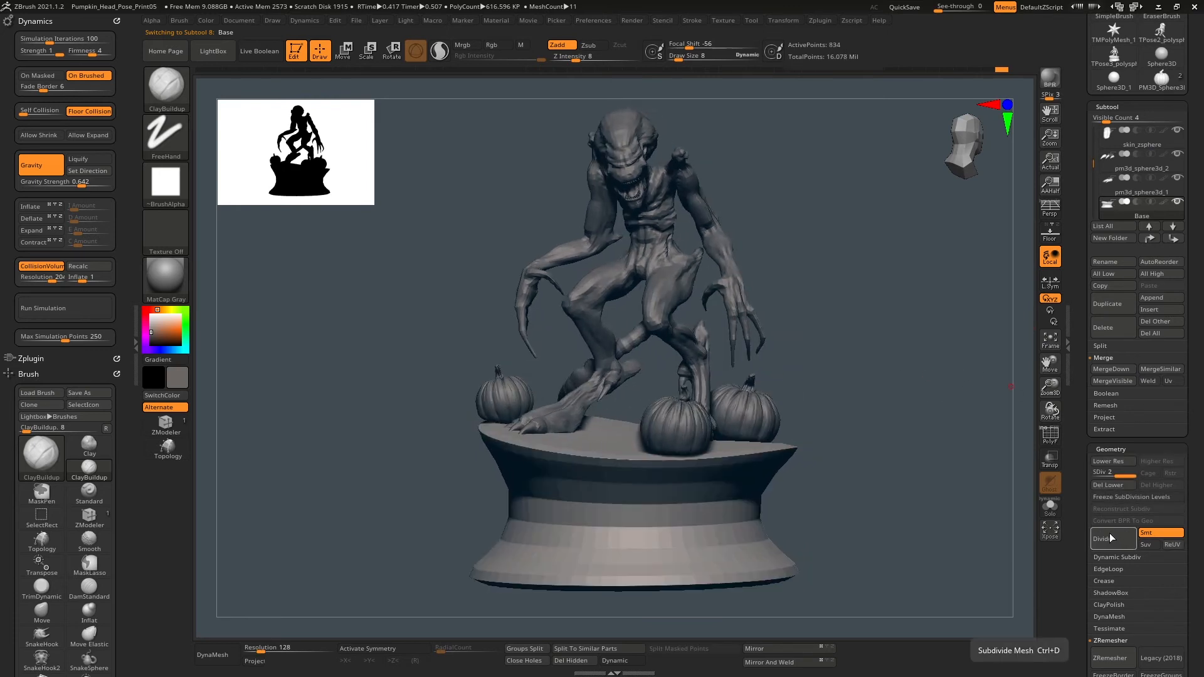
left_click(1109, 539)
left_click(1108, 542)
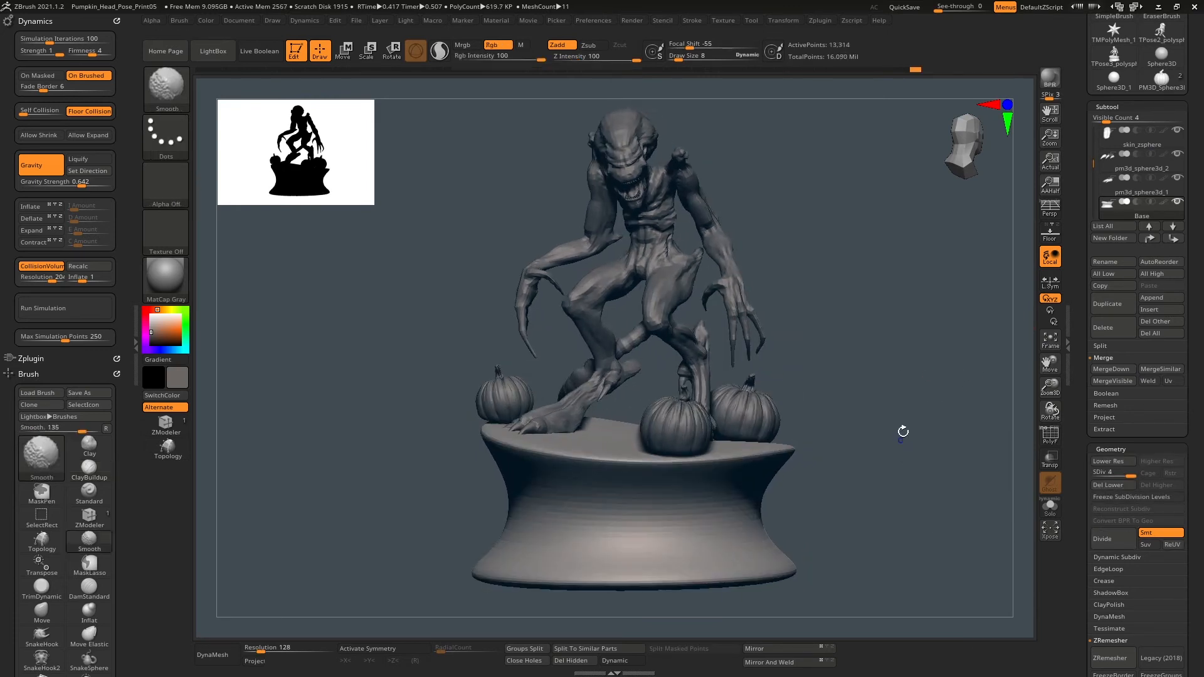
left_click_drag(903, 430, 947, 414, "shift")
left_click_drag(1132, 476, 1097, 478)
left_click_drag(823, 571, 841, 453, "alt")
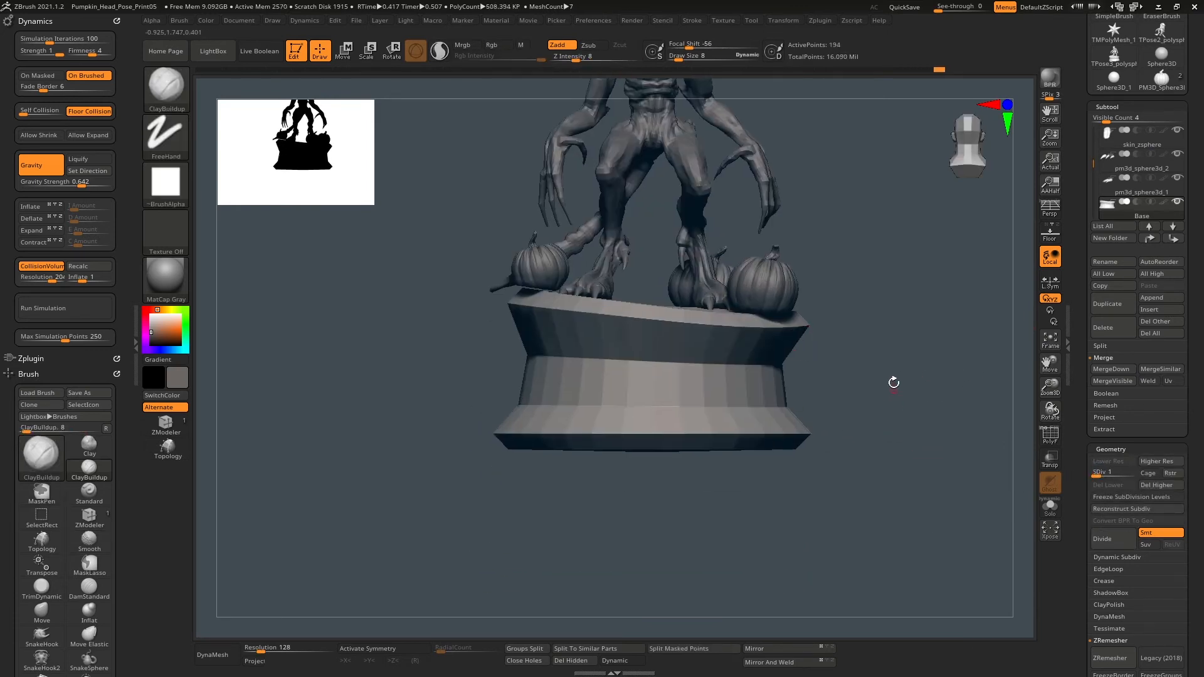
Undo the base's subdivisions.
key("ctrl+z")
key("ctrl+z")
key("ctrl+z")
key("ctrl+z")
key("ctrl+z")
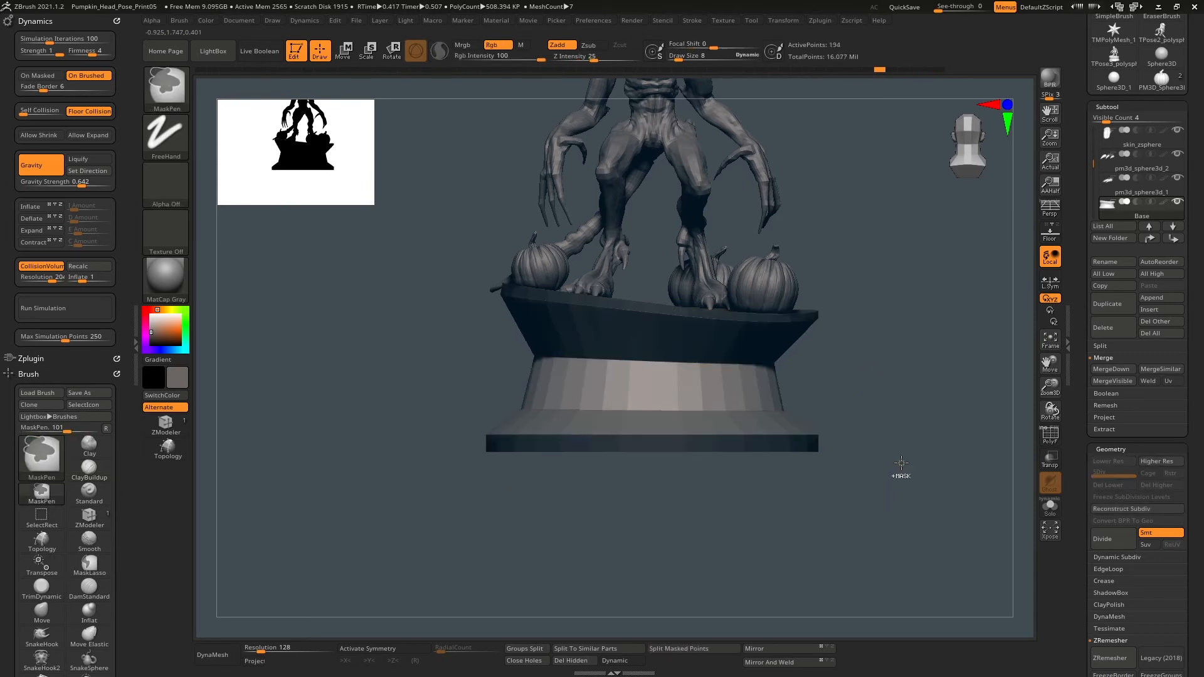
Mask everything on the base except its bottom edge and move that edge down to make the foot taller.
mouse_move(902, 463)
left_mouse_down("ctrl")
mouse_move(865, 487)
mouse_move(417, 443)
left_mouse_up("ctrl")
left_click(418, 442, "ctrl")
key("w")
left_click_drag(656, 299, 656, 315)
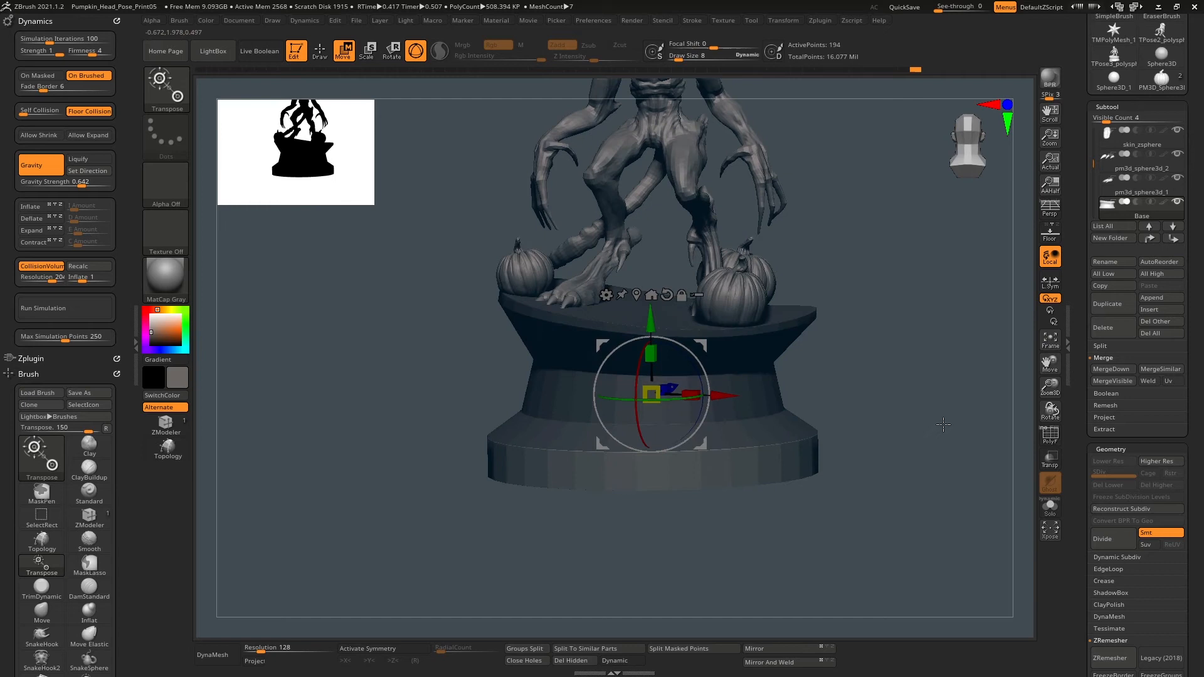
key("b")
key("c")
key("b")
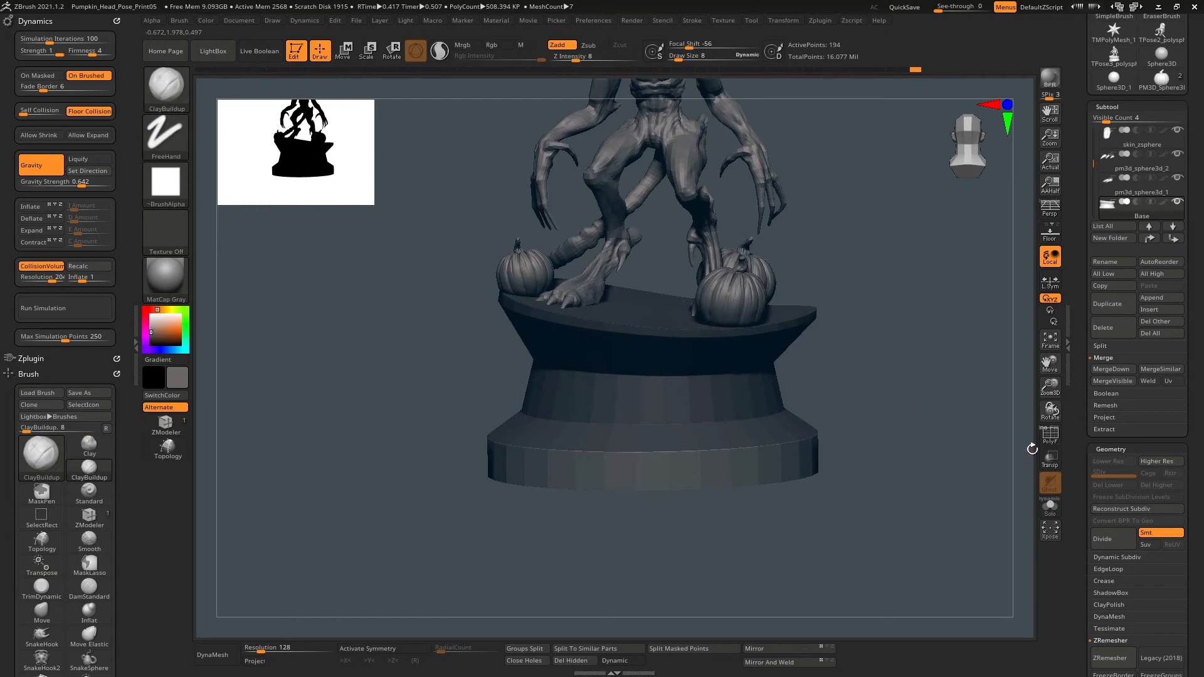
Insert supporting edge loops around the base with ZModeler and subdivide it to level 3 to test the shape.
left_click(166, 424)
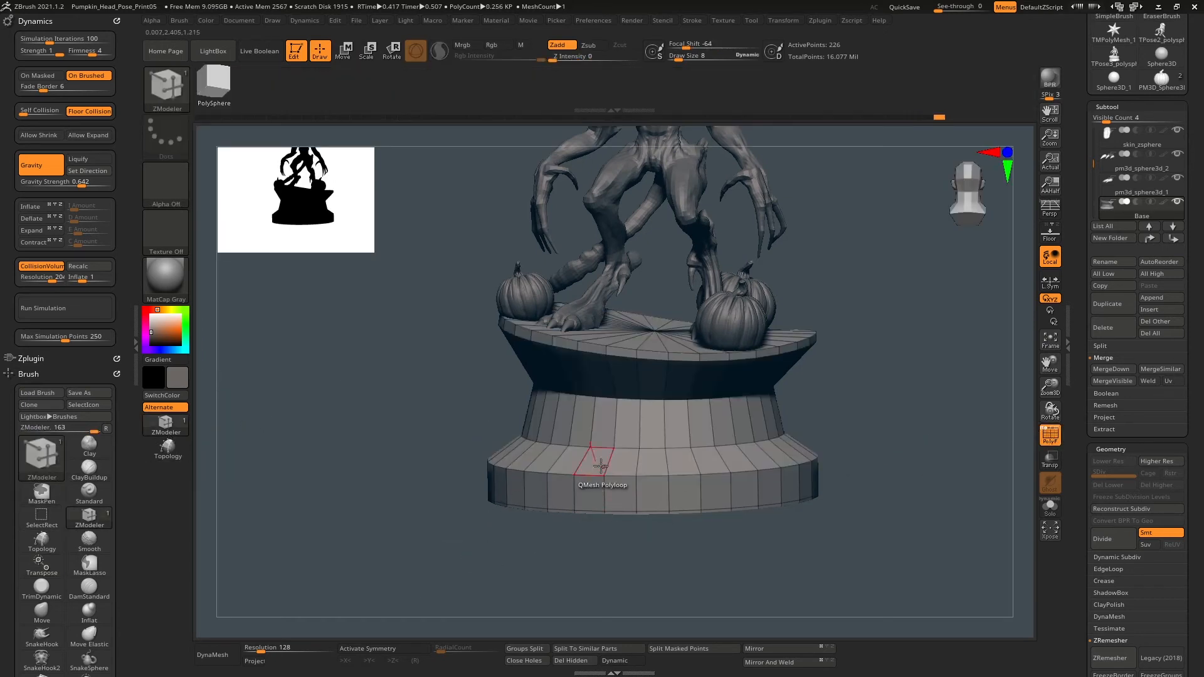
right_click_drag(601, 466, 615, 359)
left_click(1109, 541)
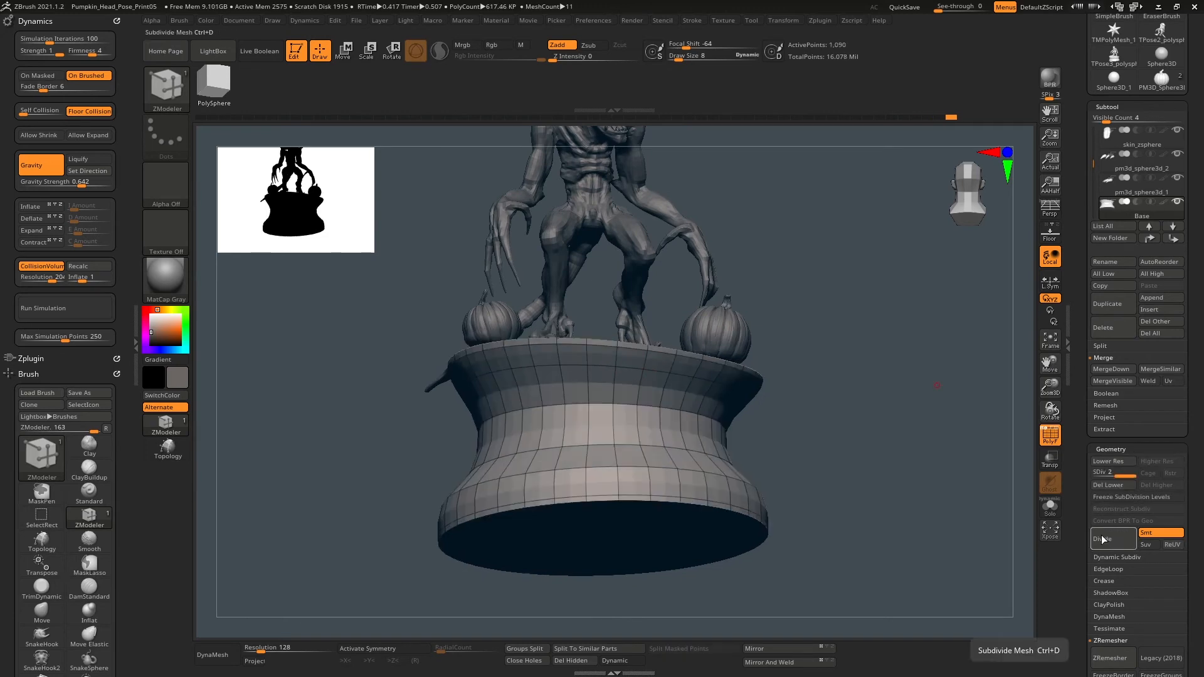
left_click(1105, 498)
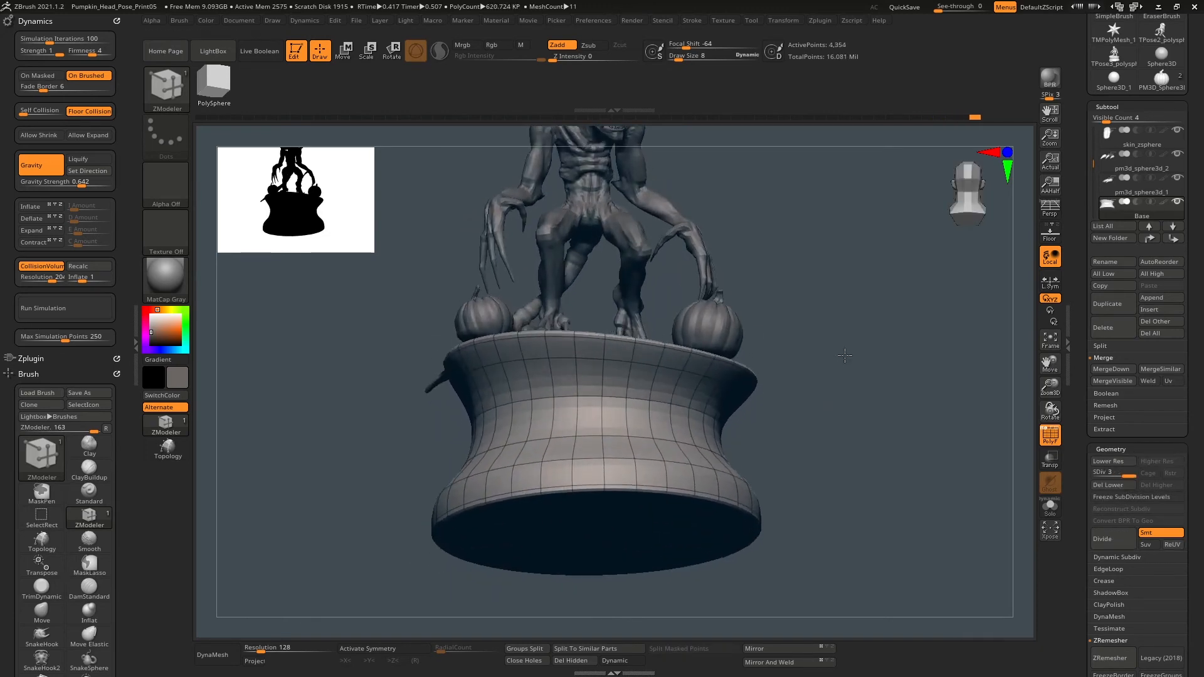
mouse_move(612, 420)
right_mouse_down()
mouse_move(625, 393)
mouse_move(618, 419)
mouse_move(599, 377)
mouse_move(602, 427)
right_mouse_up()
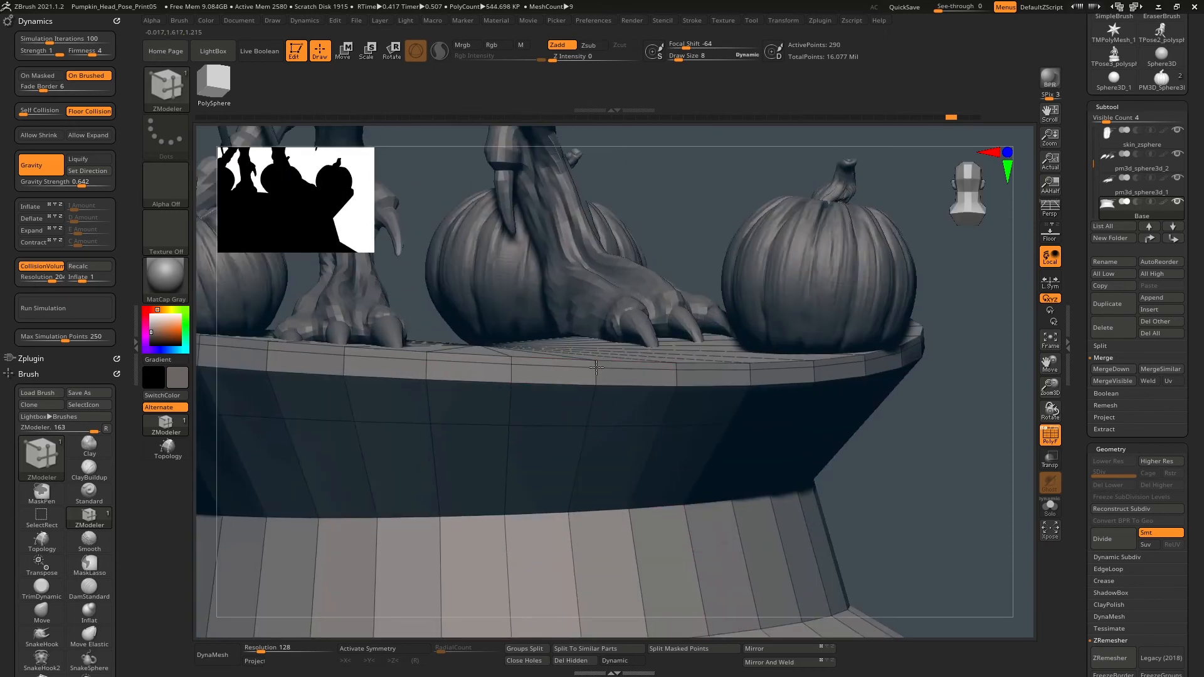
Set the ZModeler edge action to Slide with EdgeLoop Complete and slide the loop below the top rim downward.
right_click_drag(597, 368, 580, 392)
key("space")
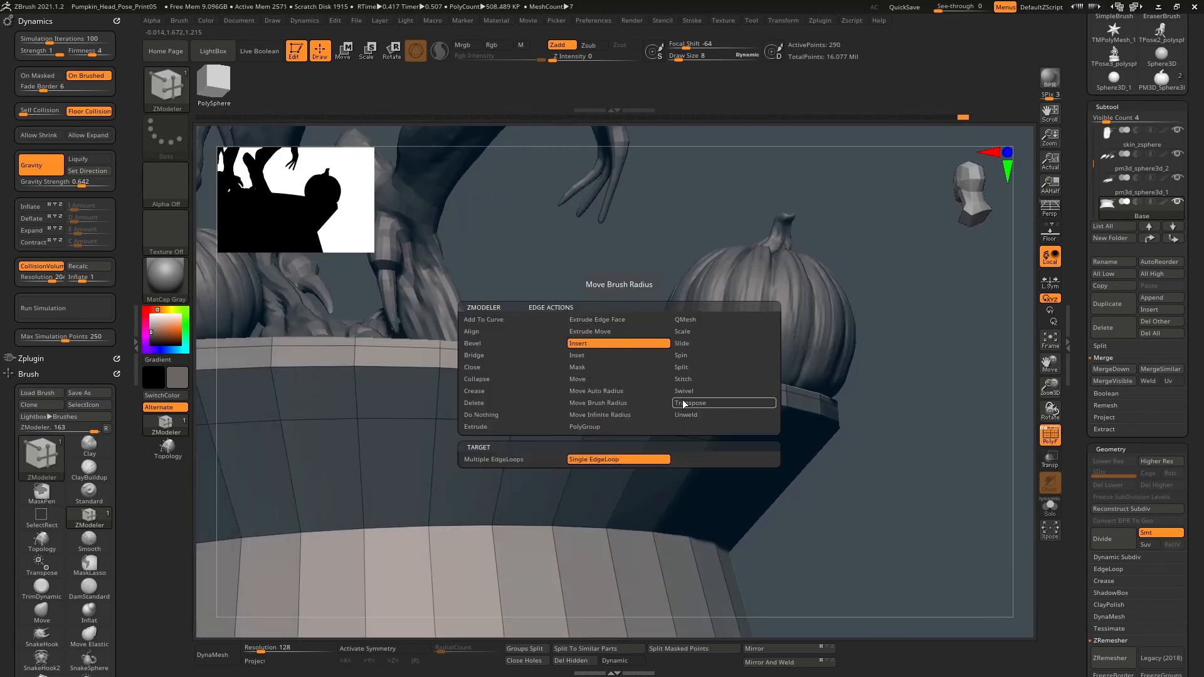
left_click(683, 343)
key("space")
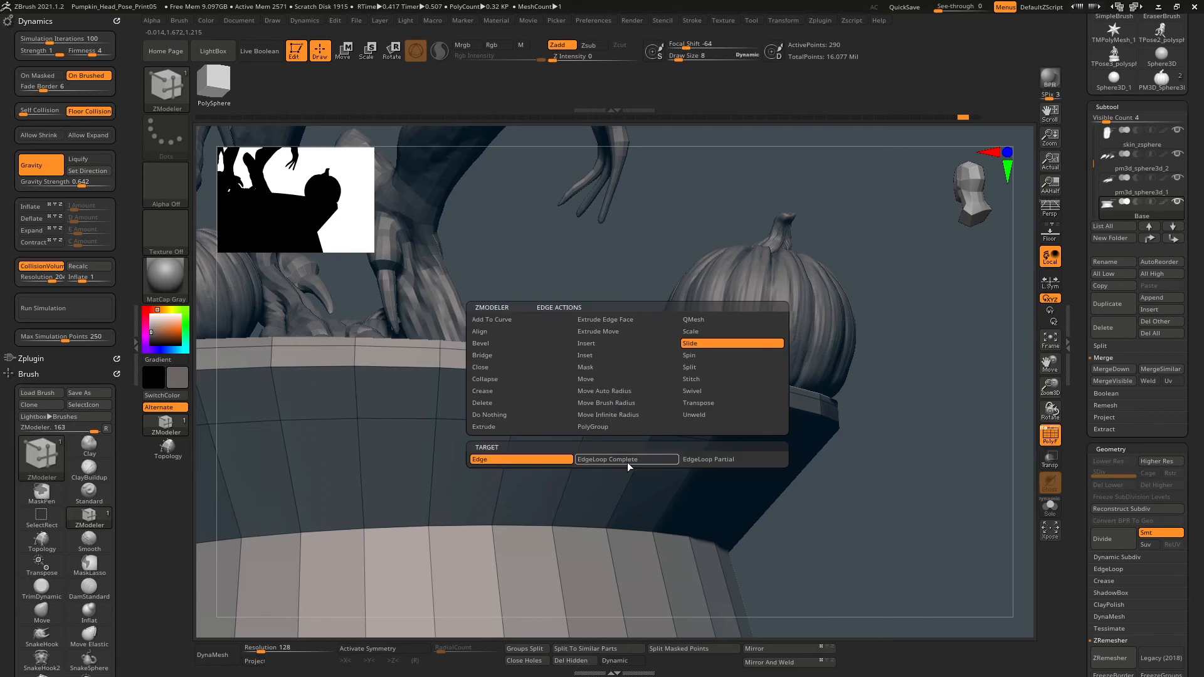
left_click(617, 461)
left_click_drag(622, 380, 624, 402)
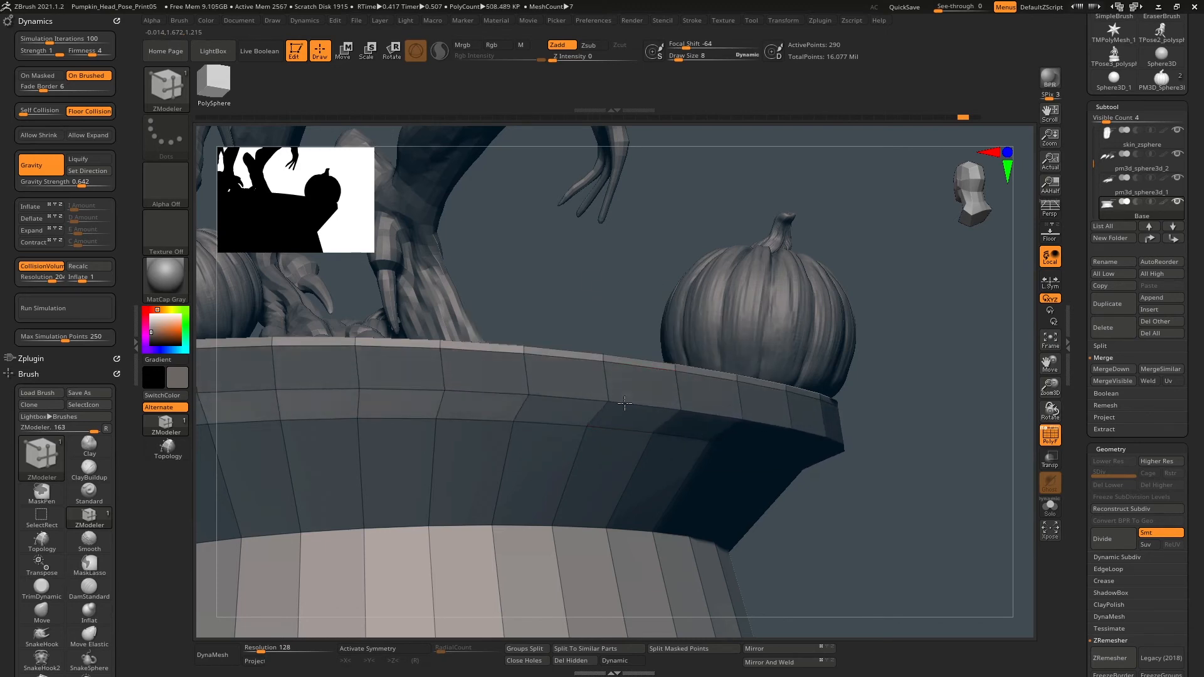
mouse_move(625, 403)
right_mouse_down()
mouse_move(621, 417)
mouse_move(621, 401)
mouse_move(632, 404)
right_mouse_up()
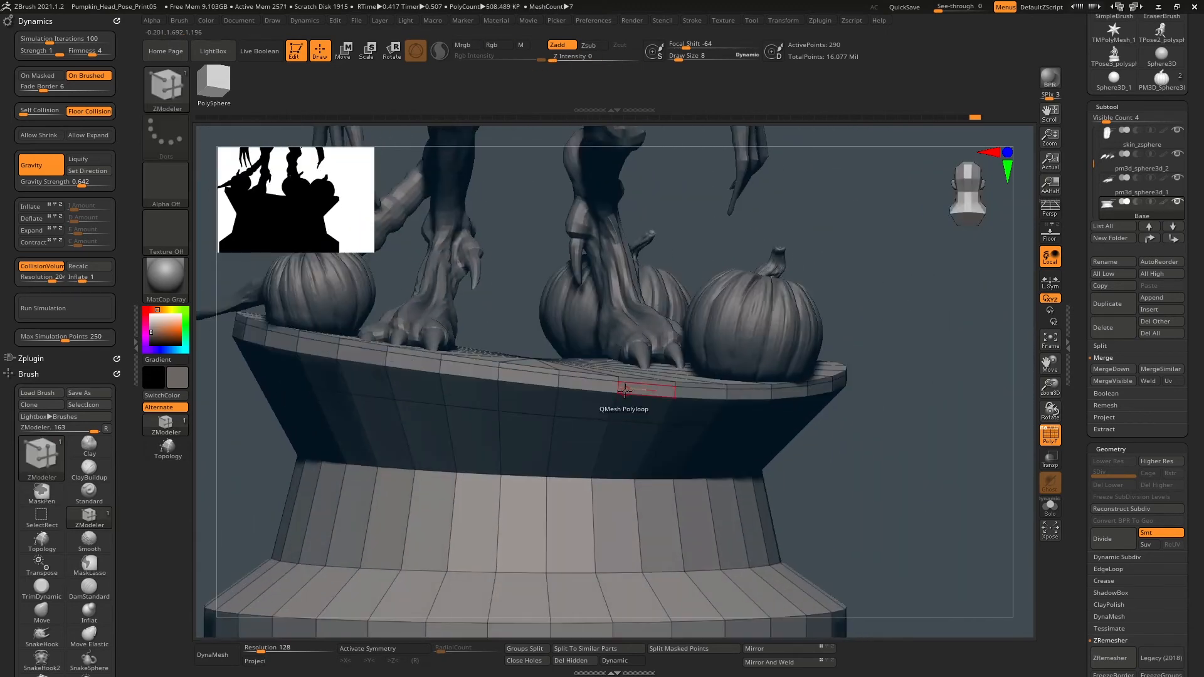
left_click_drag(625, 390, 626, 408)
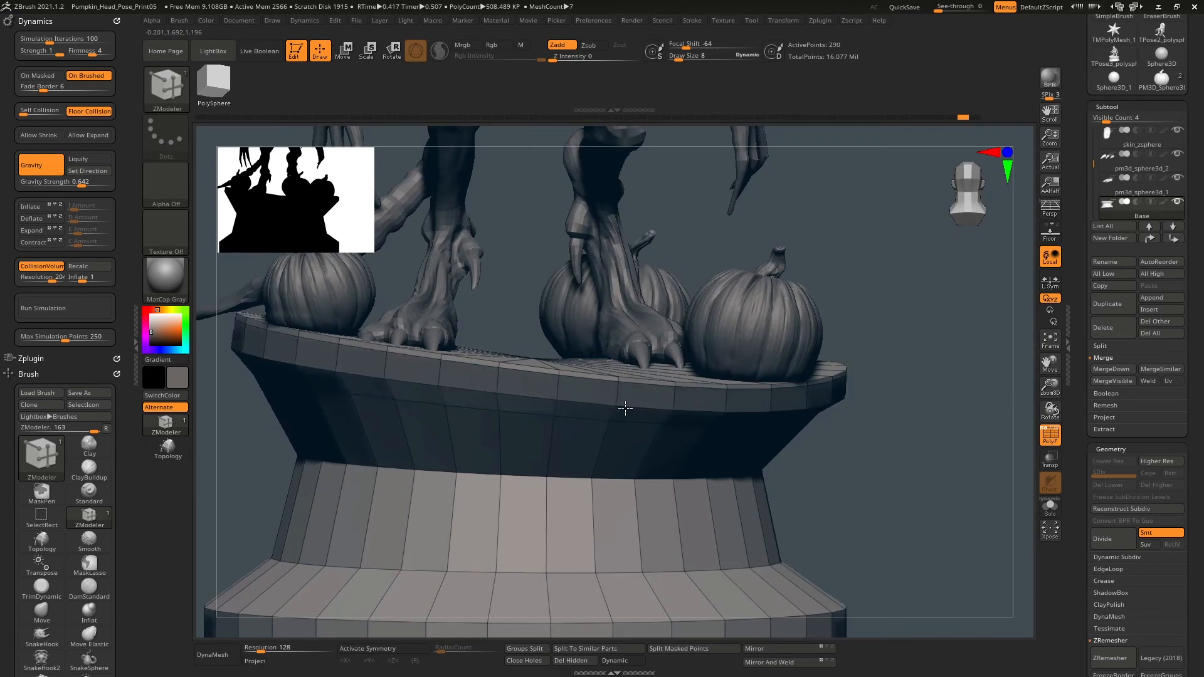
mouse_move(594, 395)
right_mouse_down()
mouse_move(728, 404)
mouse_move(653, 362)
mouse_move(690, 409)
right_mouse_up()
Roll back the base's lowered foot and inserted edge loops, and give its top a deep upright rim band.
key("ctrl+z")
key("ctrl+z")
key("ctrl+z")
key("ctrl+z")
key("ctrl+z")
key("ctrl+z")
key("ctrl+z")
key("ctrl+z")
key("ctrl+z")
key("ctrl+shift+z")
key("ctrl+shift+z")
key("ctrl+shift+z")
key("ctrl+shift+z")
key("ctrl+shift+z")
key("ctrl+shift+z")
key("ctrl+shift+z")
key("ctrl+shift+z")
key("ctrl+shift+z")
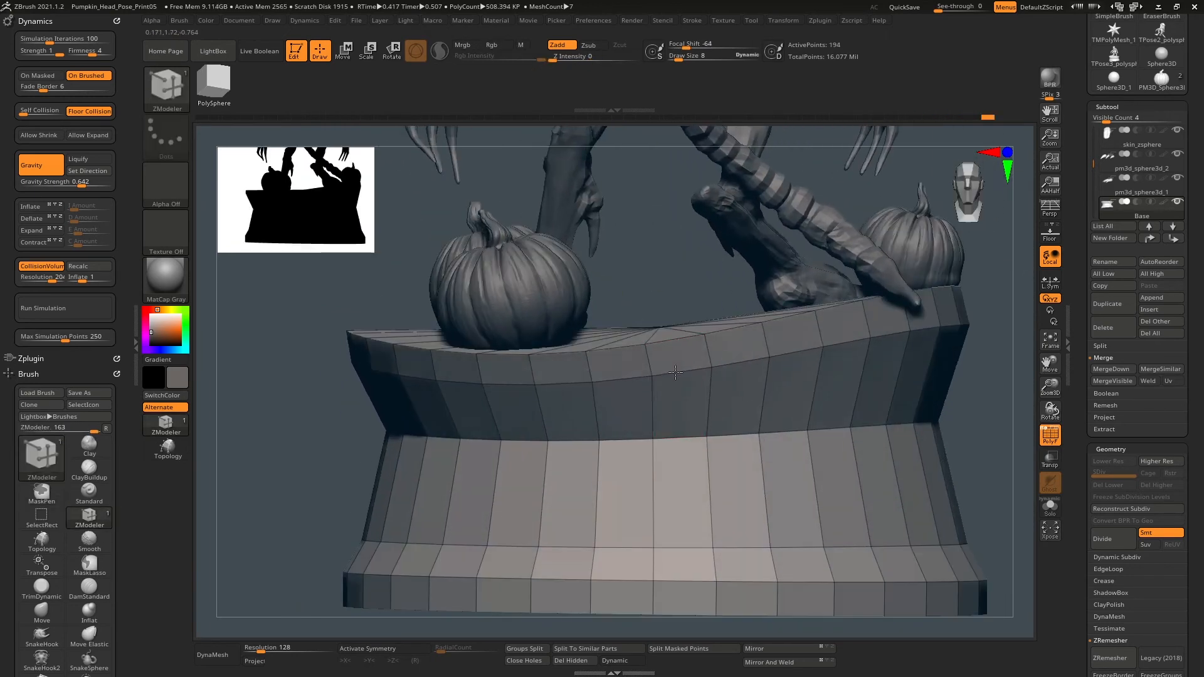
key("ctrl+shift+z")
key("ctrl+shift+z")
key("ctrl+shift+z")
key("ctrl+shift+z")
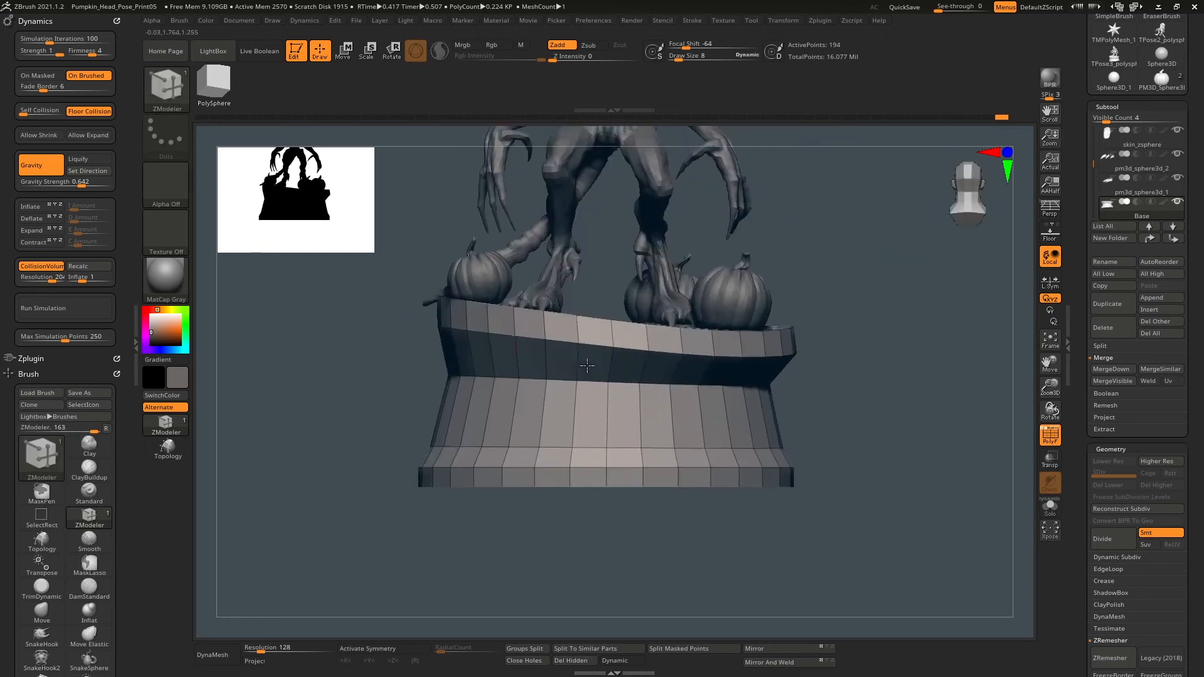
Insert edge loops close to the base's bottom edge and top rim with ZModeler, and subdivide it to level 4.
key("space")
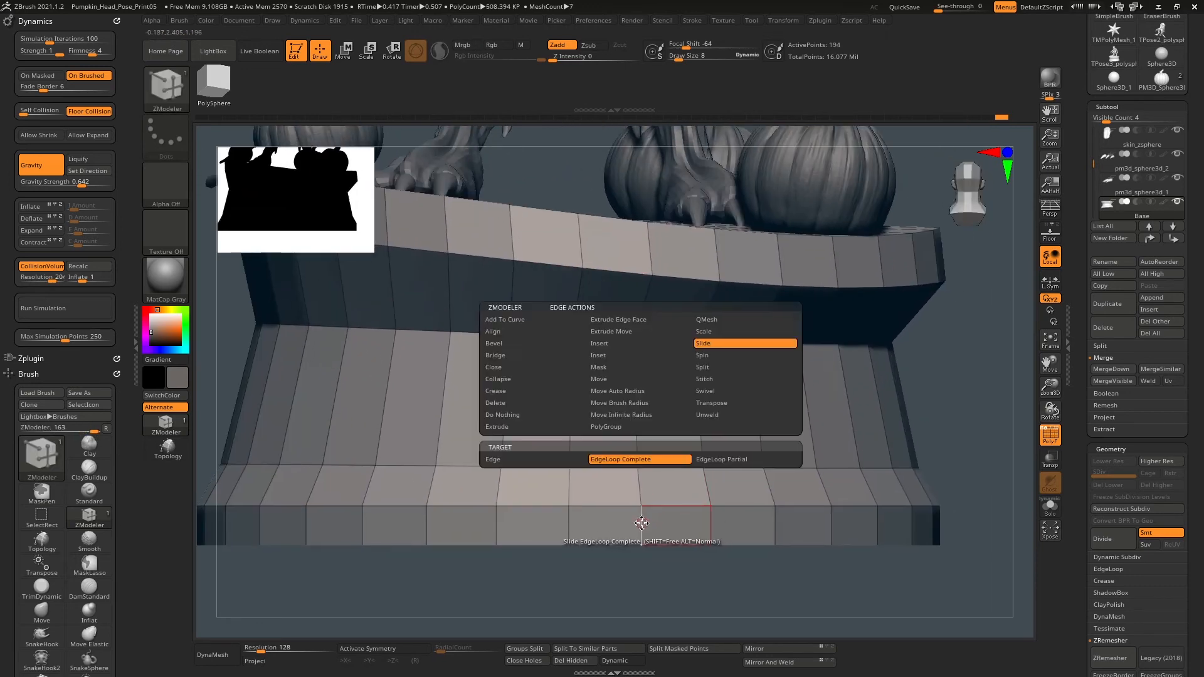
left_click(606, 347)
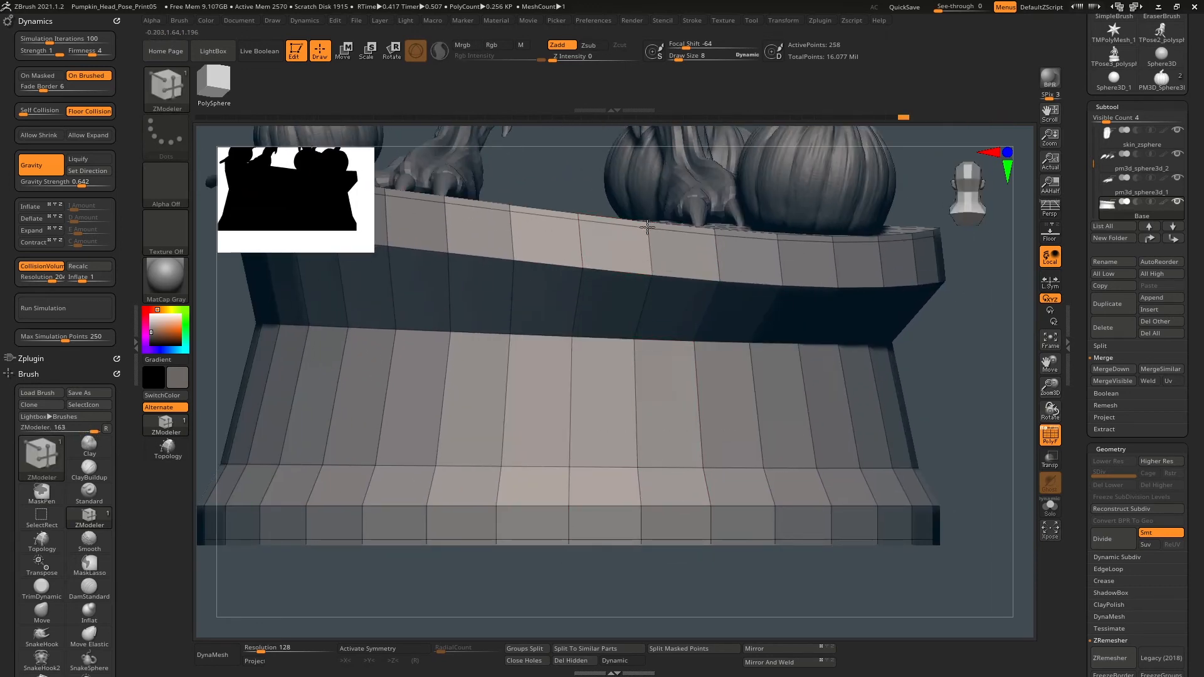
key("ctrl+shift+z")
key("ctrl+shift+z")
left_click(1120, 543)
left_click(1120, 543)
left_click(1121, 543)
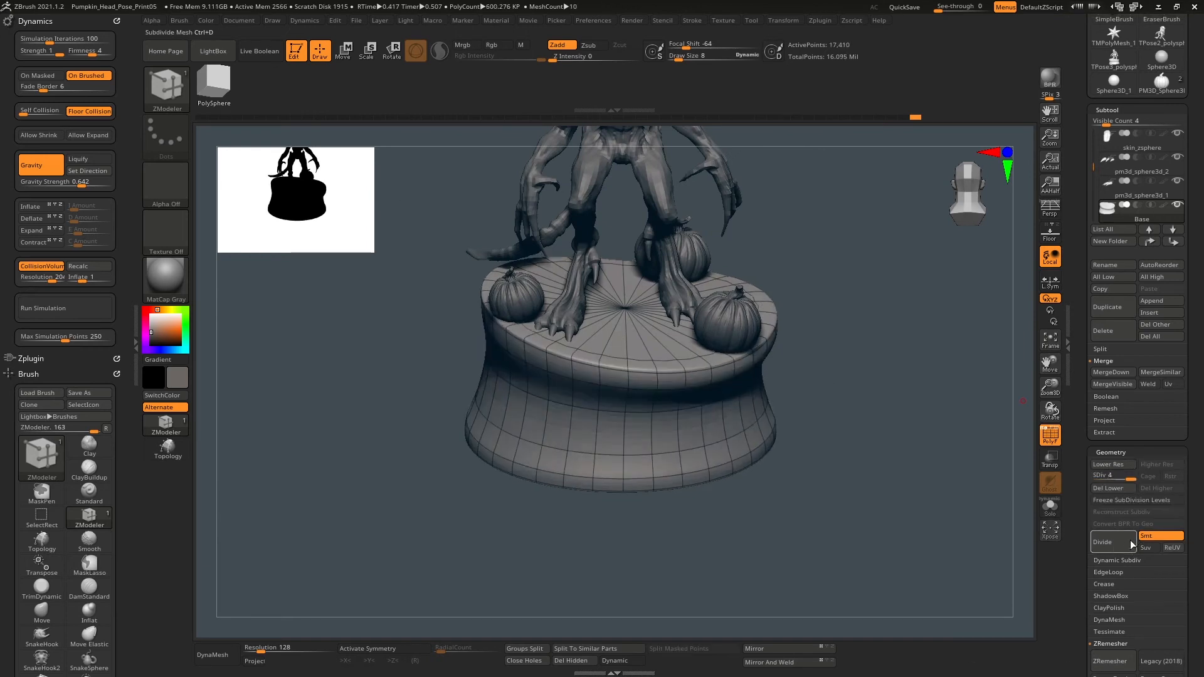
left_click_drag(904, 483, 874, 395)
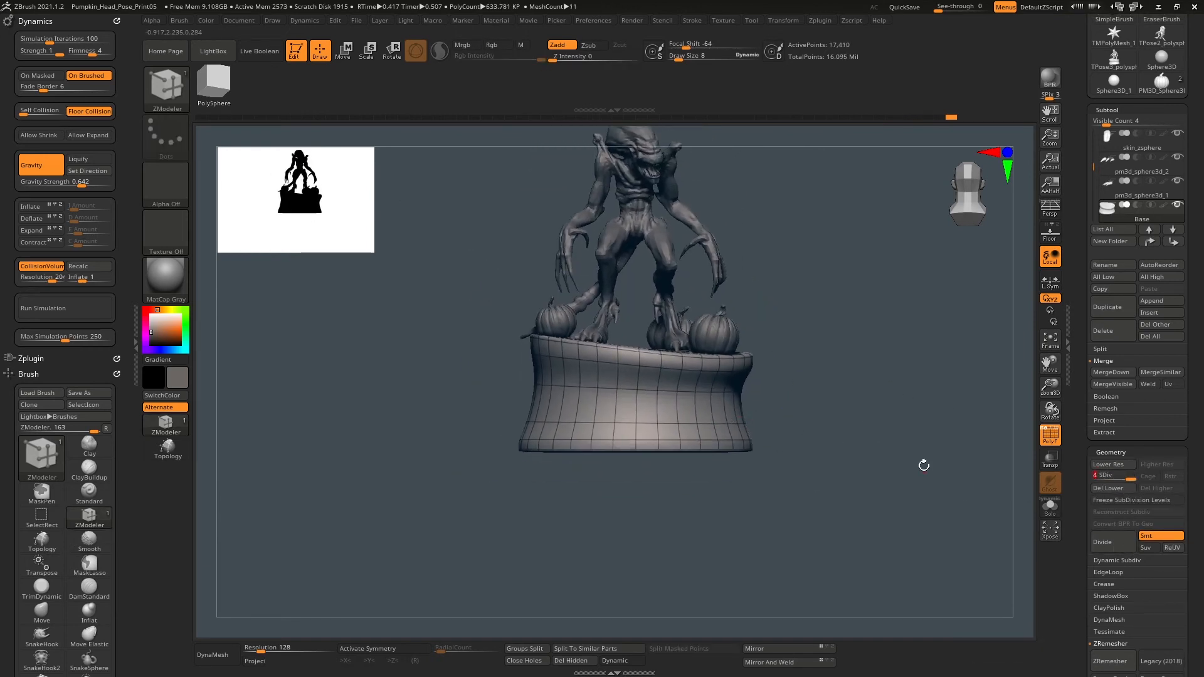
Mask the base's top and foot at subdivision level 1, narrow its waist with the gizmo, and return to level 4.
left_click(1089, 479)
key("ctrl")
left_click_drag(519, 413, 520, 415, "ctrl")
key("w")
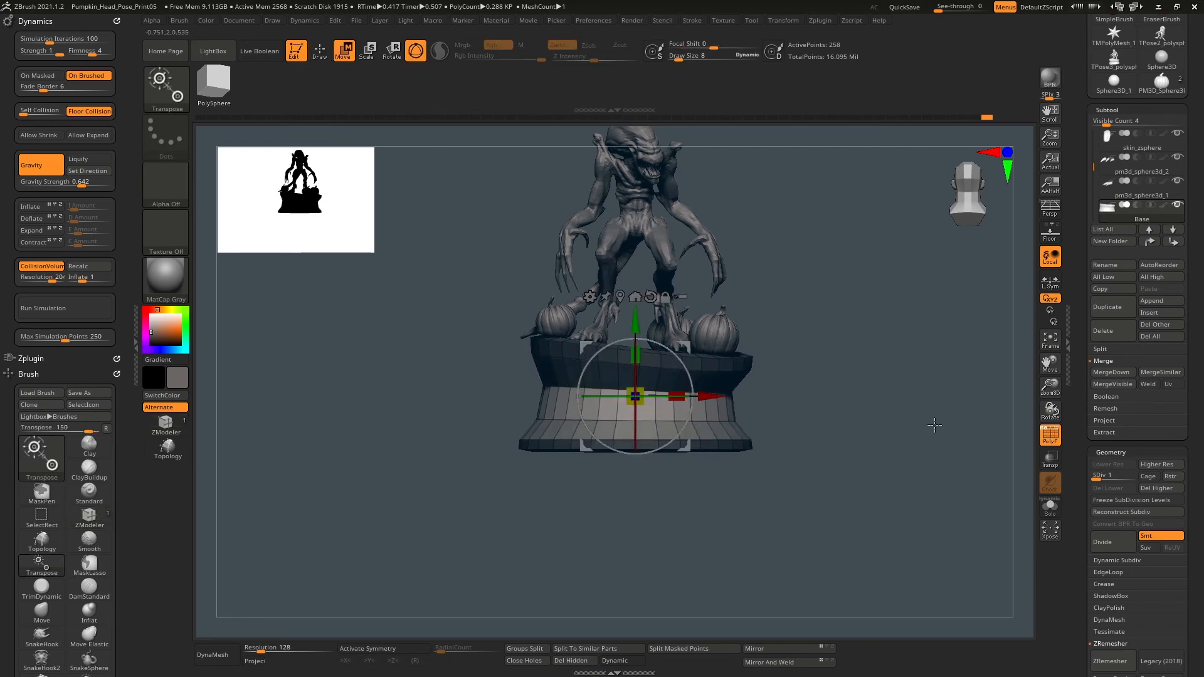
left_click_drag(1102, 478, 1132, 478)
mouse_move(836, 377)
left_mouse_down()
mouse_move(825, 387)
mouse_move(844, 417)
mouse_move(857, 406)
mouse_move(867, 422)
mouse_move(880, 391)
left_mouse_up()
key("q")
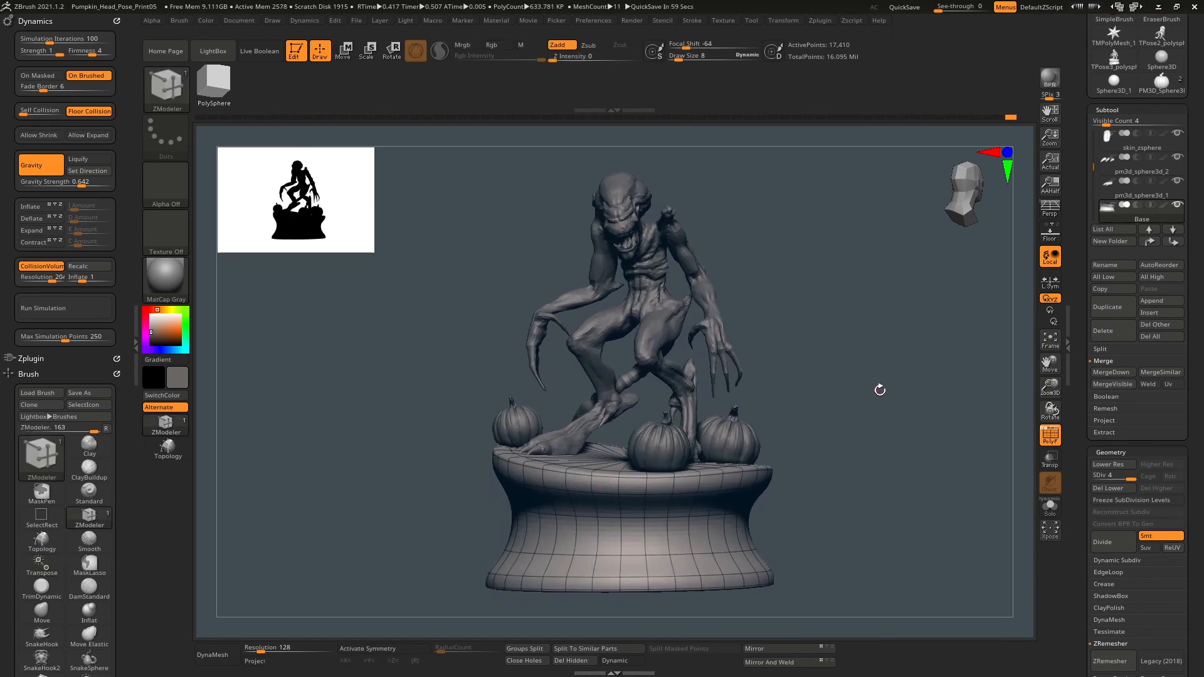
Hide the polyframe and sculpt a first vertical ridge on the base's side with ClayBuildup at draw size 65.
left_click_drag(891, 438, 787, 406)
right_click_drag(787, 406, 721, 392, "ctrl")
right_click_drag(634, 393, 809, 416)
left_click(1050, 436)
right_click_drag(809, 417, 767, 412)
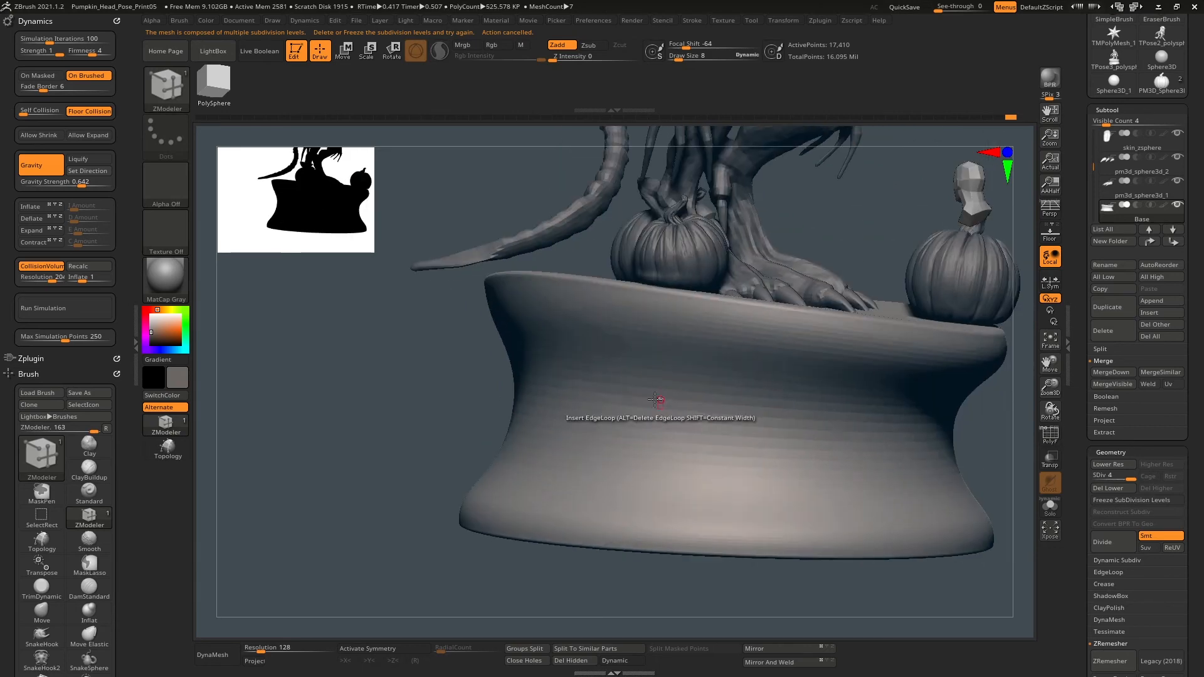
key("b")
key("c")
key("b")
key("space")
left_click_drag(669, 404, 681, 404)
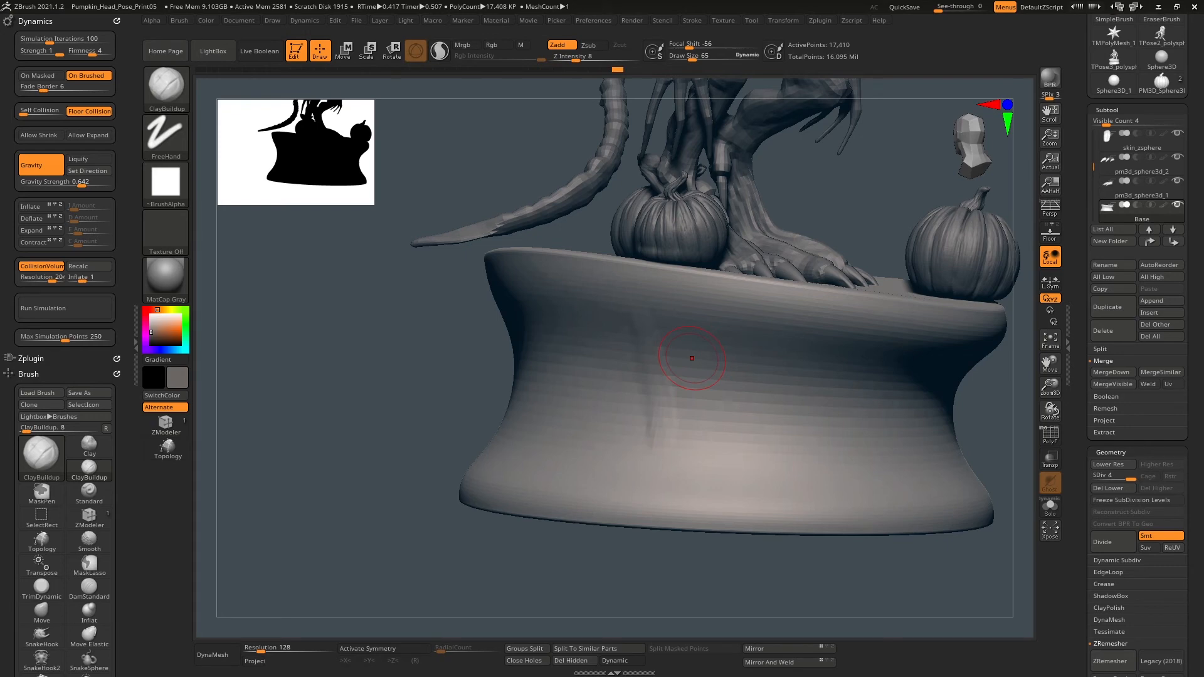
Switch to the reference board, frame the illustration of the man standing on the rooted stump, and keep it on top.
key("alt+Tab")
scroll(241, 356, "down", 5)
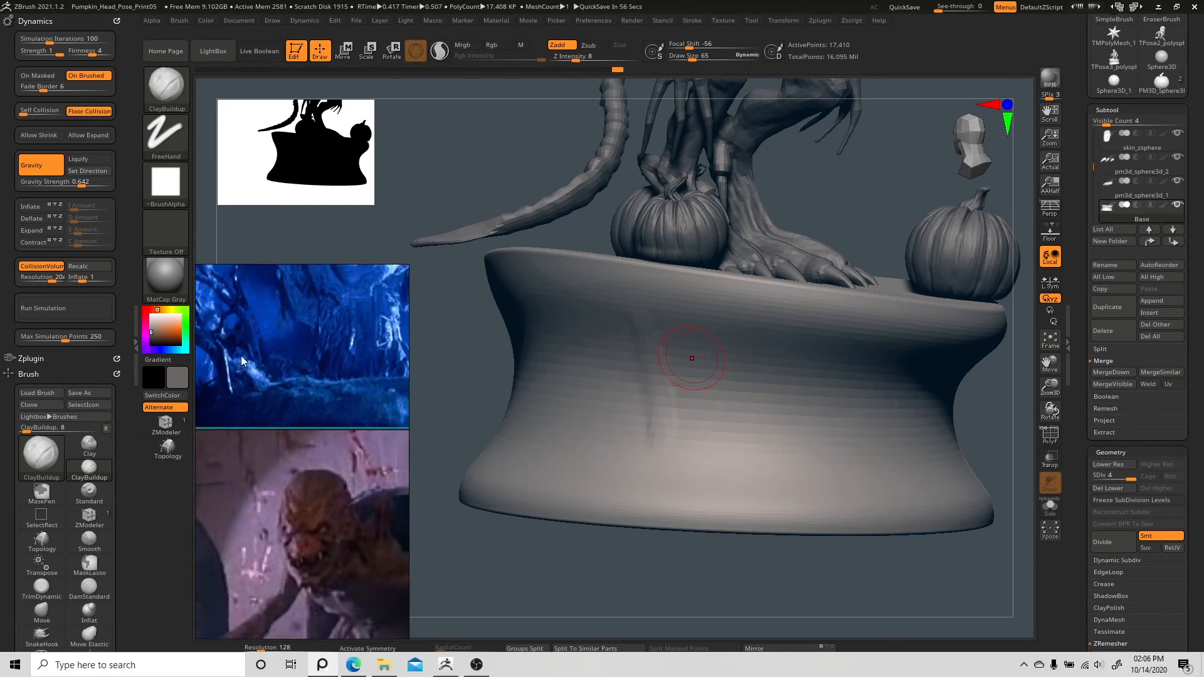
middle_click_drag(267, 502, 258, 422)
mouse_move(258, 282)
middle_mouse_down()
mouse_move(269, 451)
mouse_move(292, 454)
middle_mouse_up()
scroll(268, 452, "up", 3)
key("ctrl+shift+a")
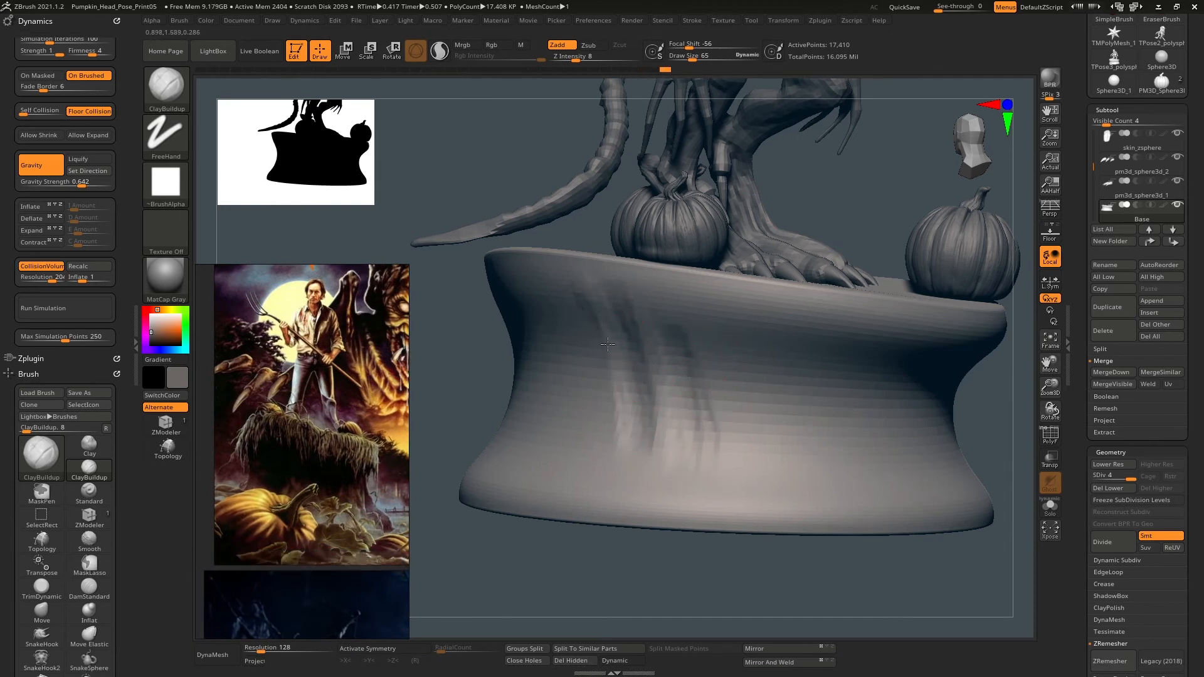
Build up root-like vertical ridges from the rim to the foot on the base's side with ClayBuildup.
left_click_drag(572, 502, 616, 458)
mouse_move(623, 480)
right_mouse_down()
mouse_move(629, 417)
mouse_move(618, 477)
right_mouse_up()
left_click_drag(620, 488, 629, 508)
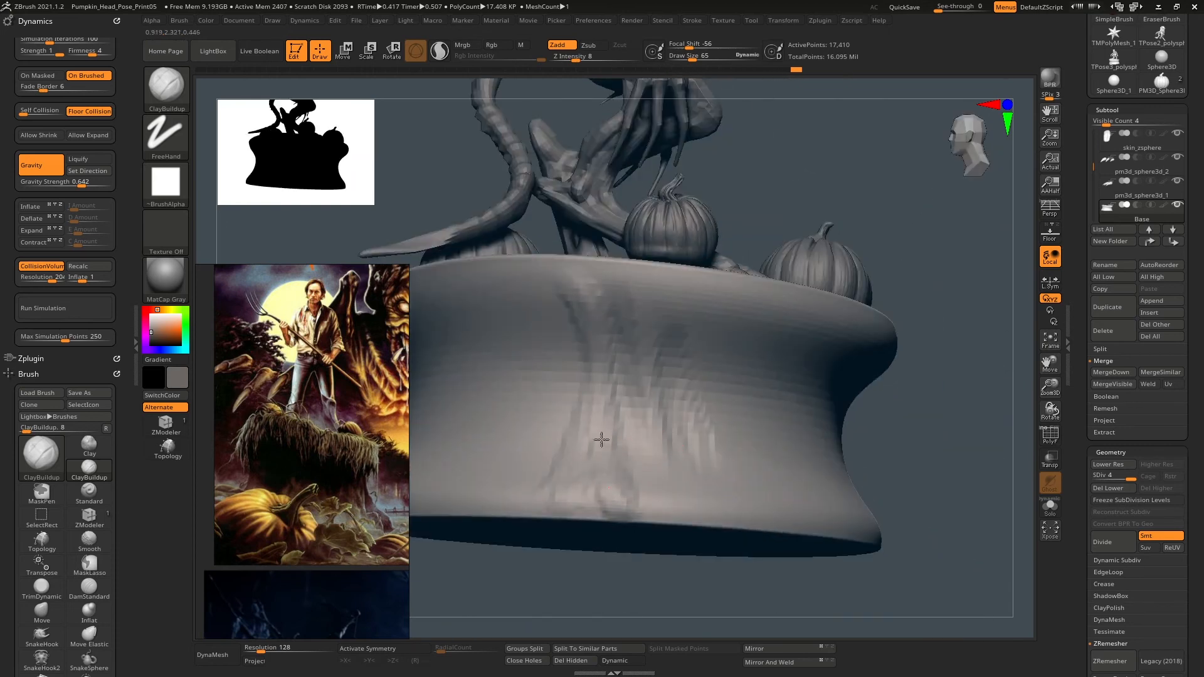
left_click_drag(575, 310, 586, 446)
mouse_move(669, 430)
right_mouse_down()
mouse_move(686, 371)
mouse_move(772, 335)
right_mouse_up()
Pick the Clay brush and try it on the ridge running down the base's side.
left_click(167, 92)
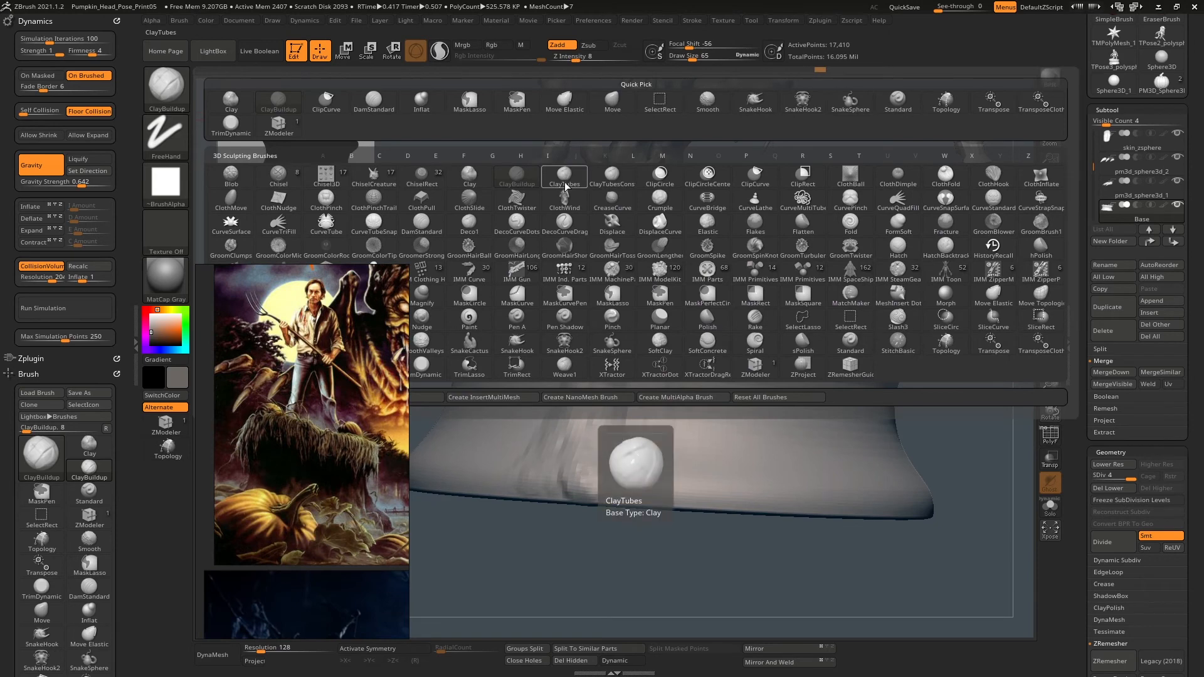
left_click(619, 462)
left_click_drag(560, 267, 555, 395)
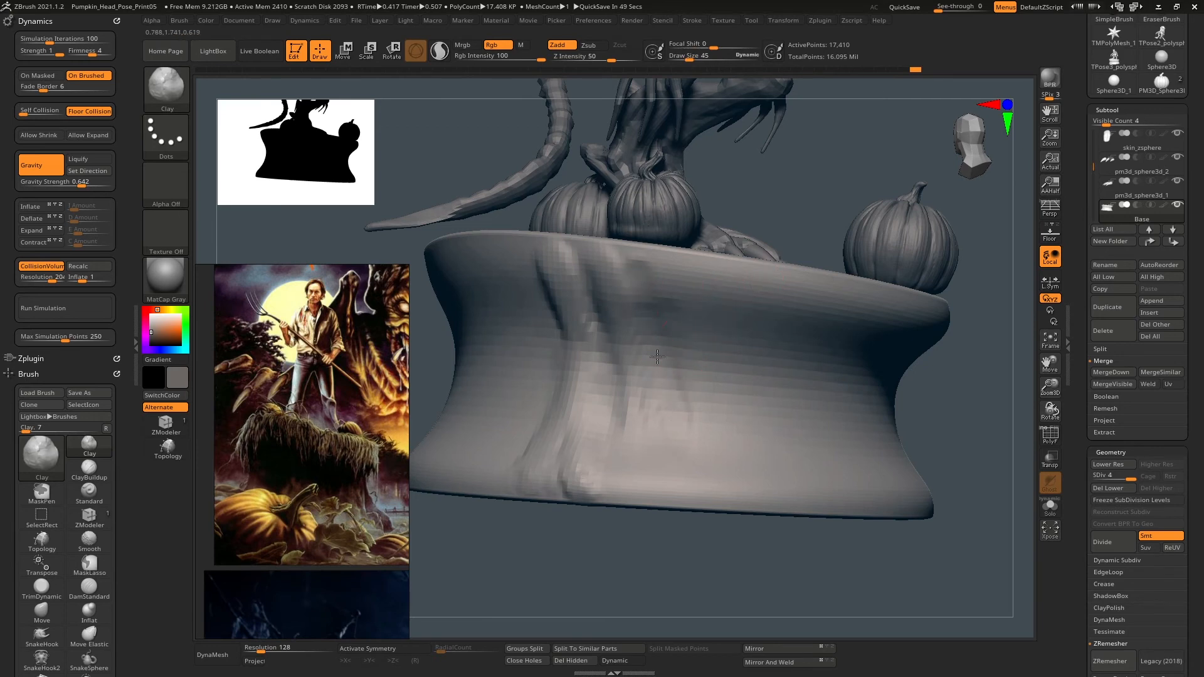
Return to ClayBuildup at draw size 45 and sculpt forked root ridges from rim to foot on the base's front.
right_click_drag(657, 357, 699, 425)
key("b")
key("c")
key("b")
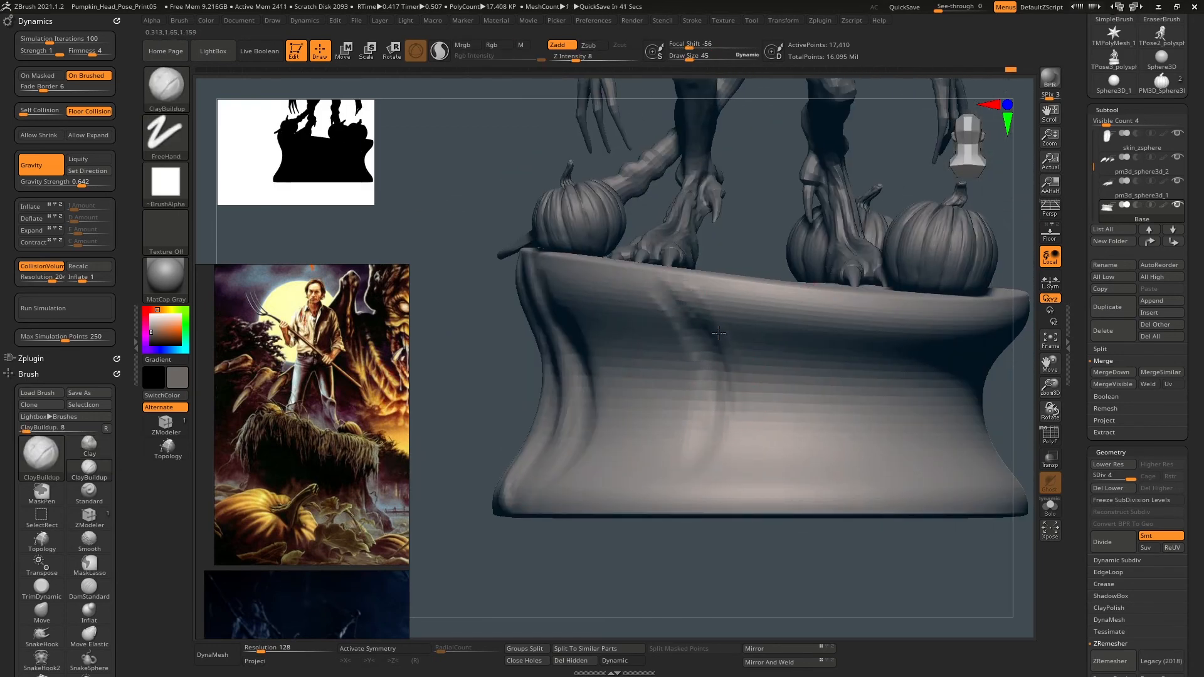
left_click_drag(718, 332, 731, 384)
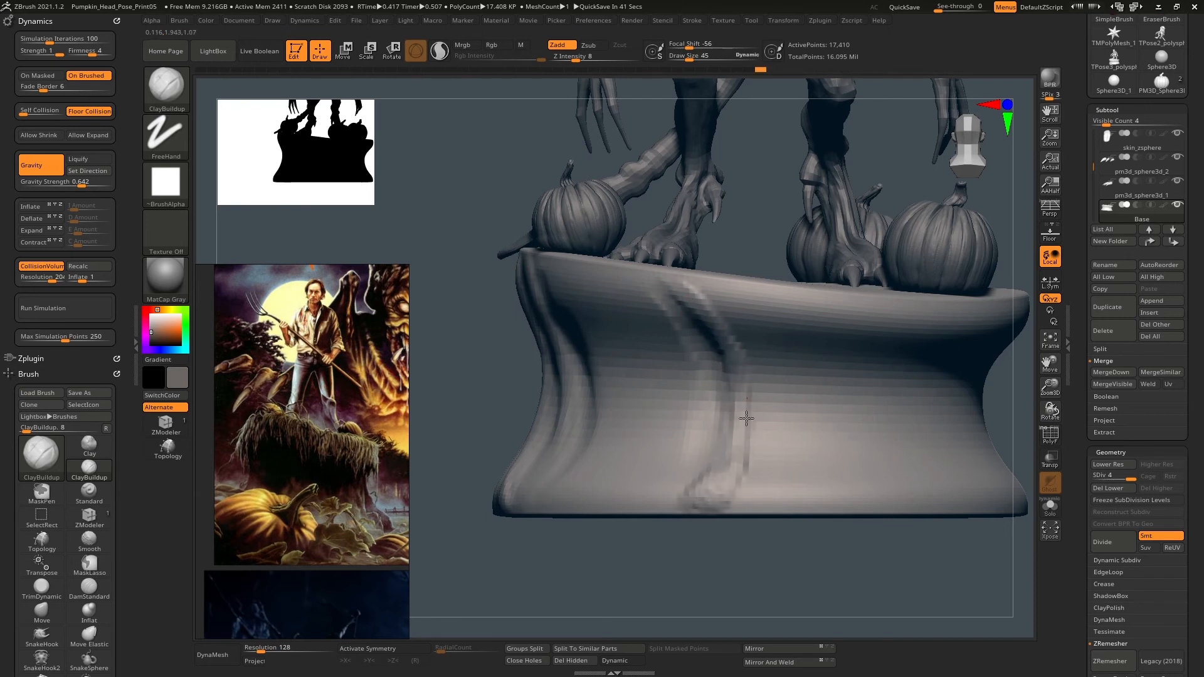
left_click_drag(766, 466, 753, 478)
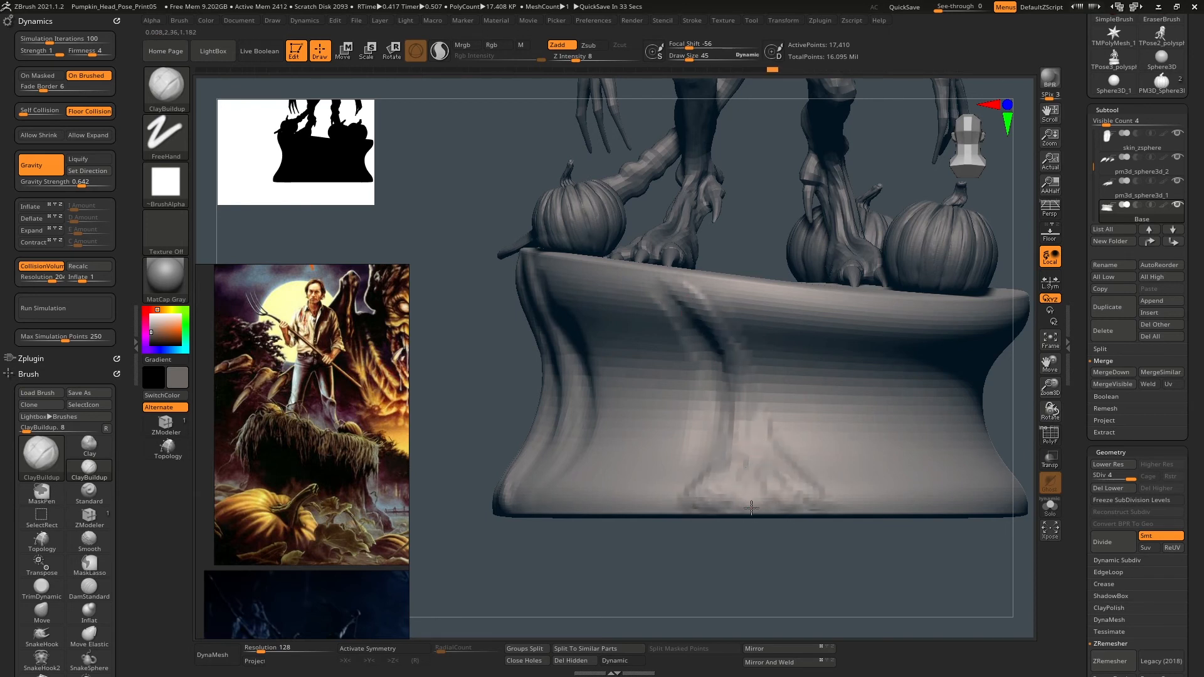
left_click_drag(756, 321, 734, 364)
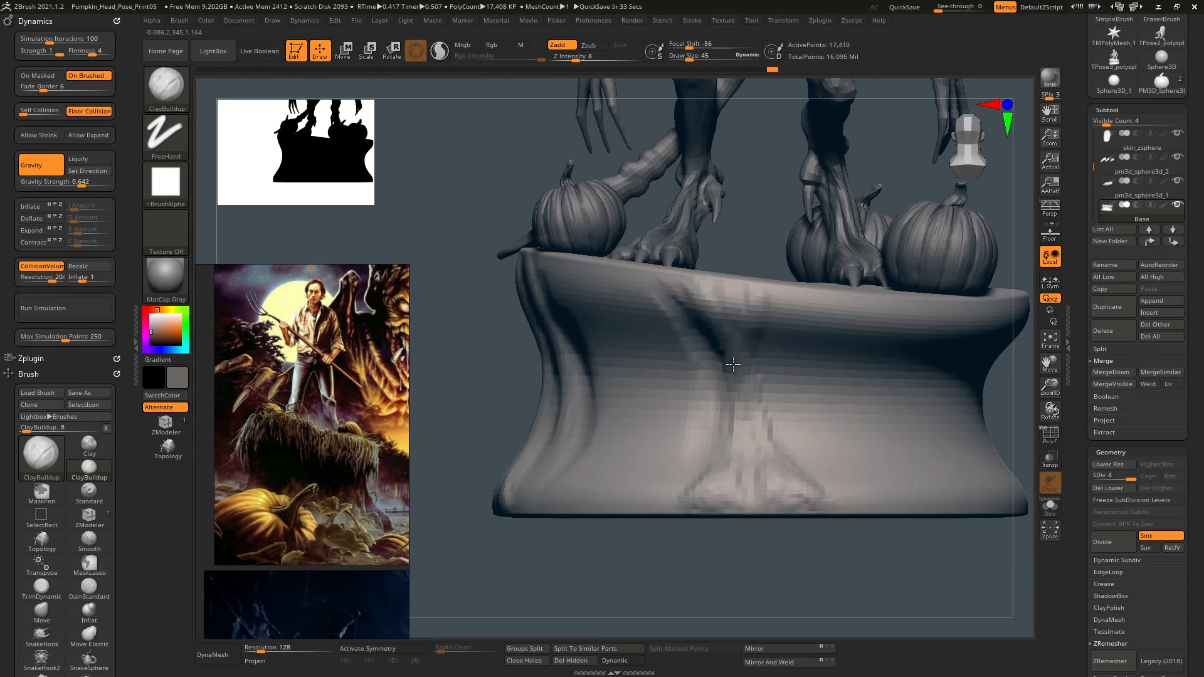
Add neighbouring root ridges from the base's front around to its side at the creature's right.
mouse_move(654, 287)
left_mouse_down()
mouse_move(680, 384)
mouse_move(675, 357)
left_mouse_up()
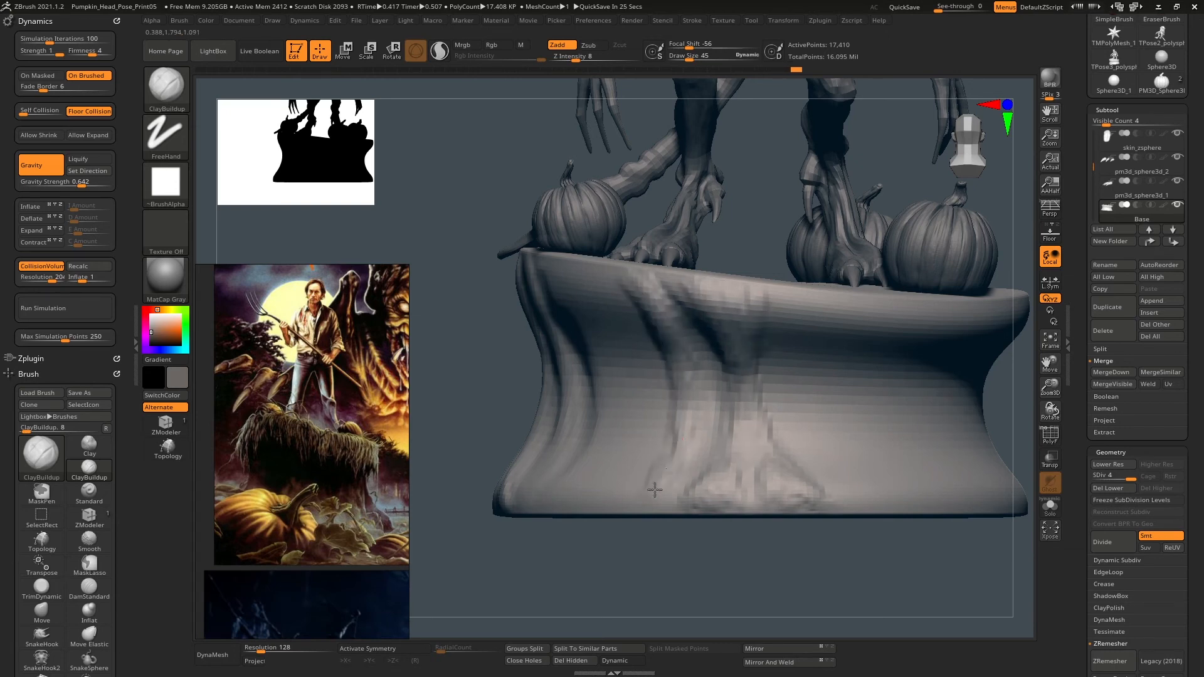
left_click_drag(655, 490, 679, 379)
mouse_move(626, 345)
left_mouse_down()
mouse_move(606, 323)
mouse_move(627, 430)
left_mouse_up()
right_click_drag(627, 430, 684, 430)
mouse_move(607, 426)
left_mouse_down()
mouse_move(589, 376)
mouse_move(555, 452)
left_mouse_up()
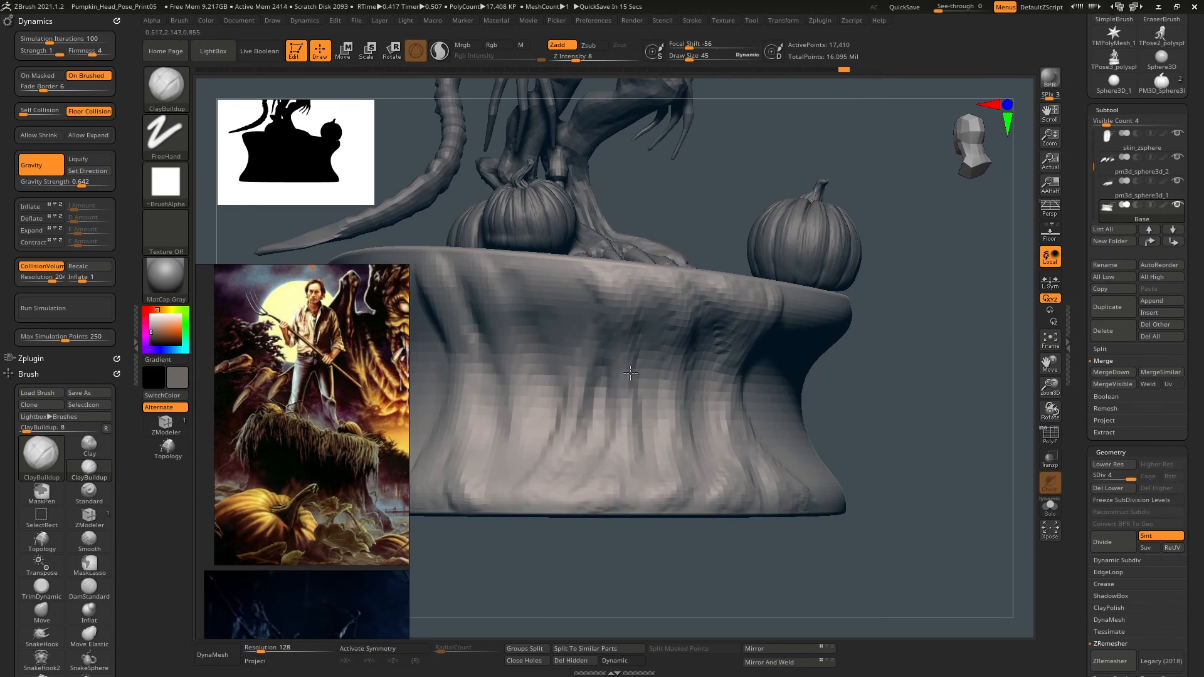
left_click_drag(645, 397, 672, 444)
Turn on perspective and sculpt slanting root strands near the foot of the base's front.
right_click_drag(671, 443, 656, 355)
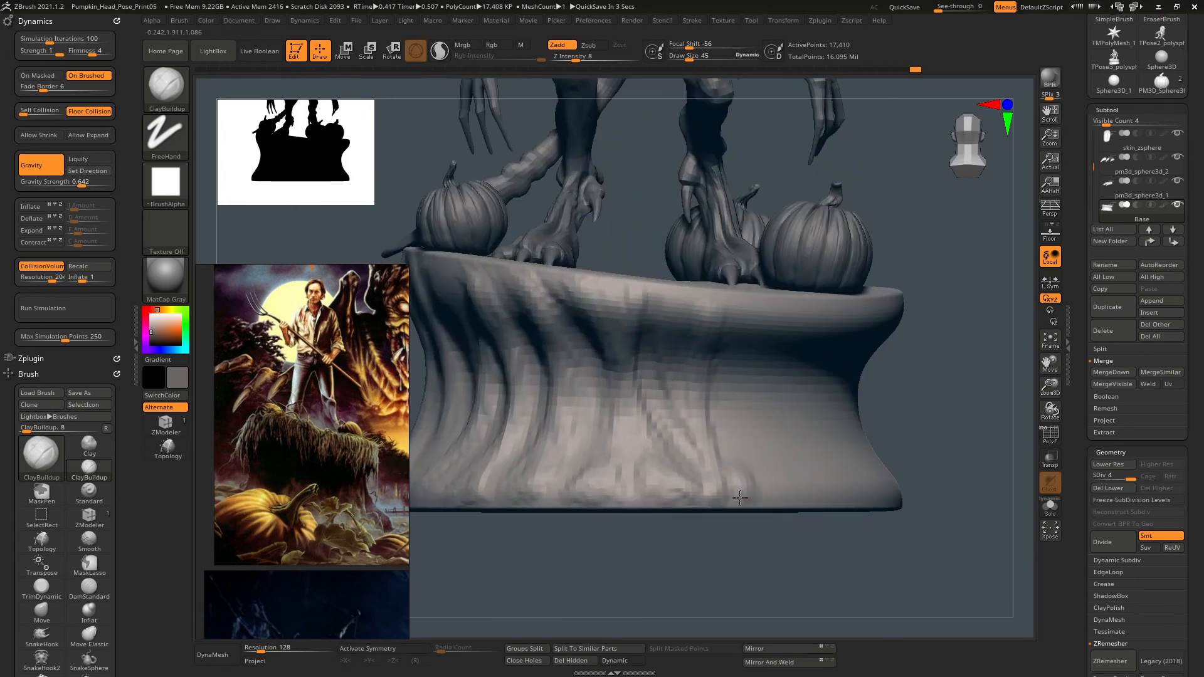
key("p")
right_click_drag(711, 431, 739, 469)
left_click_drag(725, 530, 709, 439)
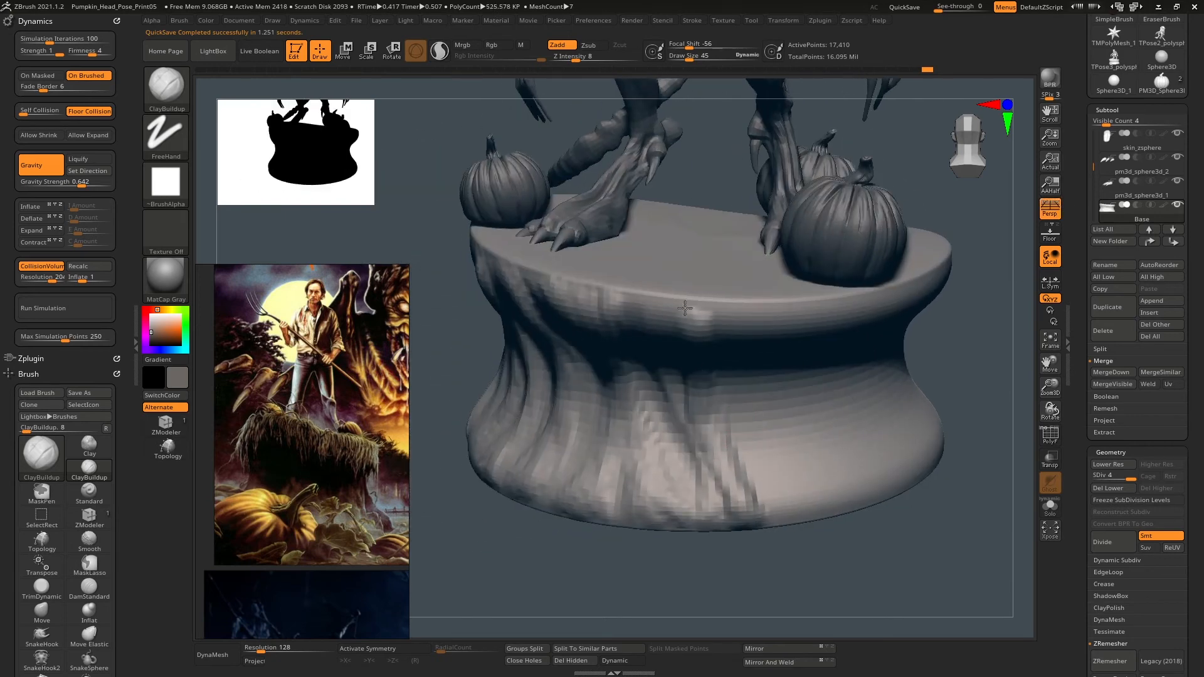
Roughen the base's top surface and front rim with ClayBuildup strokes around the creature's claws and the pumpkins.
mouse_move(675, 296)
right_mouse_down()
mouse_move(742, 351)
mouse_move(770, 462)
mouse_move(785, 399)
right_mouse_up()
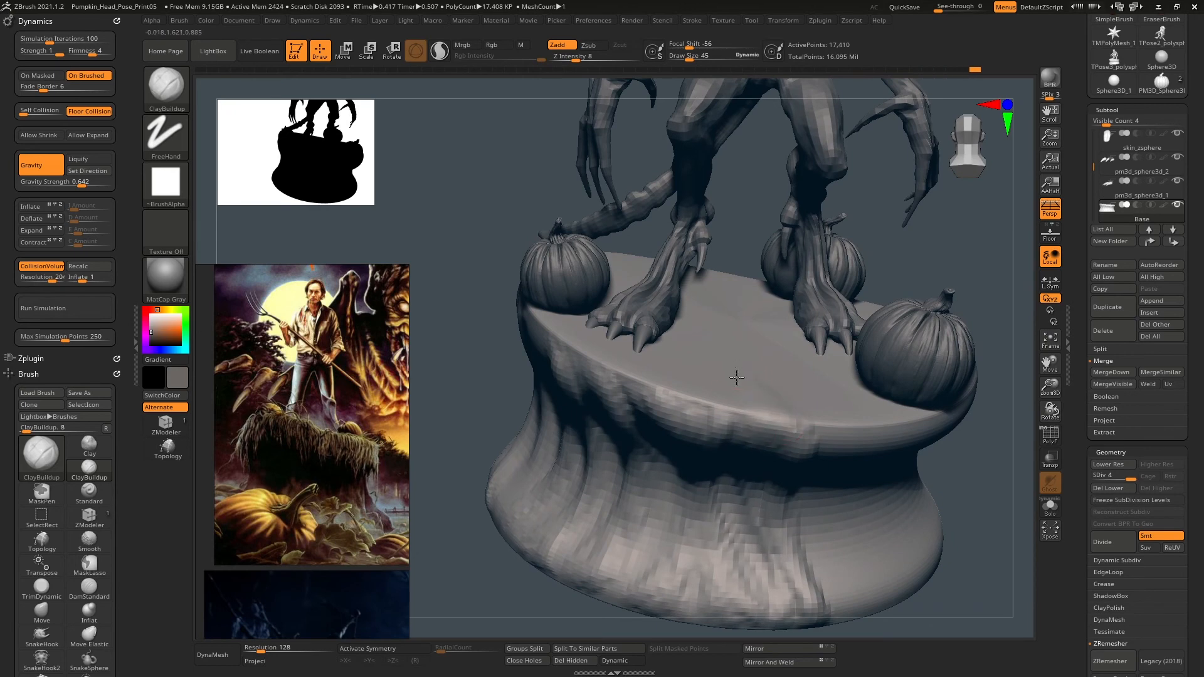
left_click_drag(719, 395, 697, 439)
left_click_drag(688, 392, 675, 428)
left_click_drag(663, 387, 648, 415)
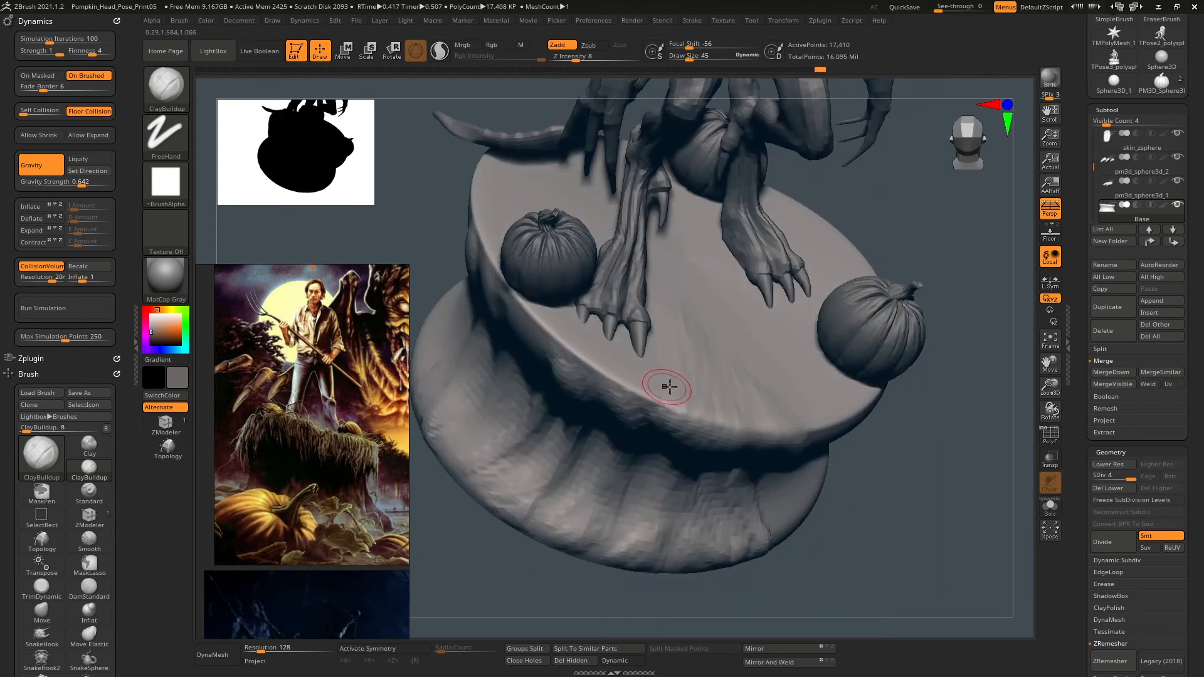
mouse_move(658, 364)
left_mouse_down()
mouse_move(663, 350)
mouse_move(559, 326)
mouse_move(573, 359)
mouse_move(547, 308)
left_mouse_up()
right_click_drag(744, 391, 726, 391)
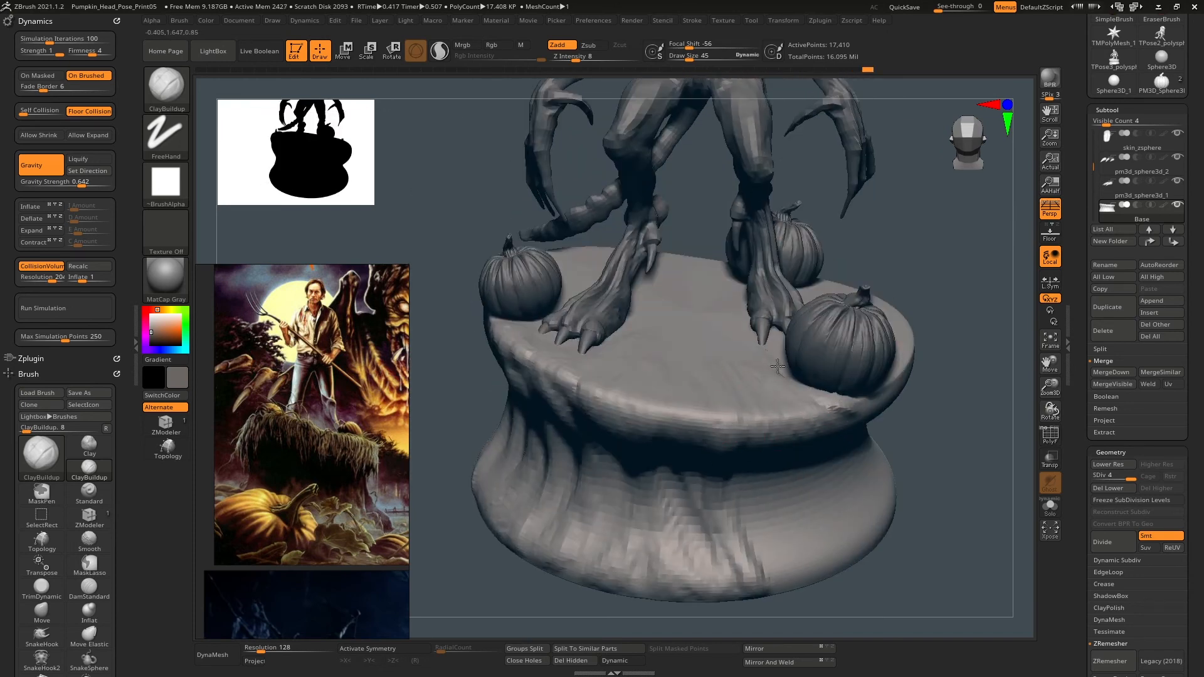
left_click_drag(778, 366, 742, 362)
Sculpt root ridges down the base's side where the front turns toward the creature's left.
mouse_move(681, 363)
right_mouse_down()
mouse_move(755, 315)
mouse_move(788, 396)
mouse_move(842, 428)
mouse_move(716, 389)
mouse_move(761, 360)
mouse_move(784, 317)
right_mouse_up()
mouse_move(781, 321)
left_mouse_down()
mouse_move(801, 339)
mouse_move(769, 370)
mouse_move(753, 414)
mouse_move(780, 489)
mouse_move(767, 495)
left_mouse_up()
mouse_move(745, 425)
left_mouse_down()
mouse_move(701, 495)
mouse_move(712, 457)
mouse_move(745, 439)
mouse_move(774, 497)
left_mouse_up()
right_click_drag(774, 497, 787, 433, "ctrl")
mouse_move(787, 433)
right_mouse_down()
mouse_move(839, 378)
mouse_move(777, 396)
mouse_move(783, 416)
right_mouse_up()
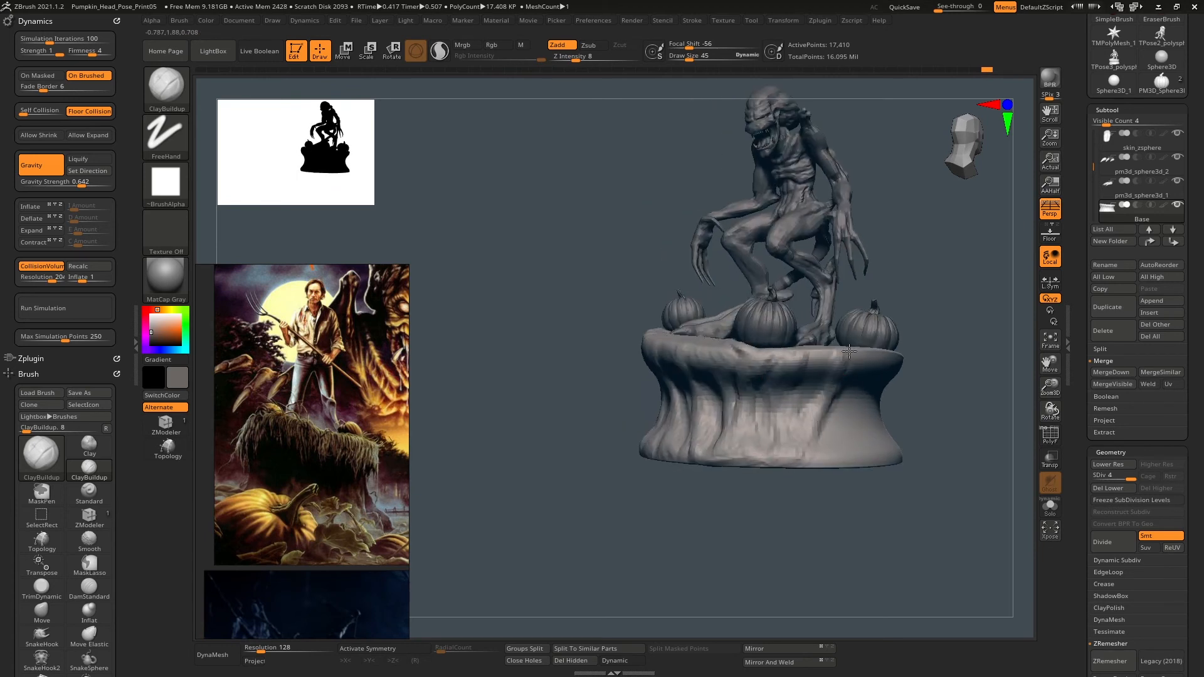
Break up the rim below the pumpkins at the creature's left and carry the root ridges down the waist.
mouse_move(850, 351)
left_mouse_down()
mouse_move(798, 418)
mouse_move(843, 362)
left_mouse_up()
right_click_drag(851, 356, 846, 370)
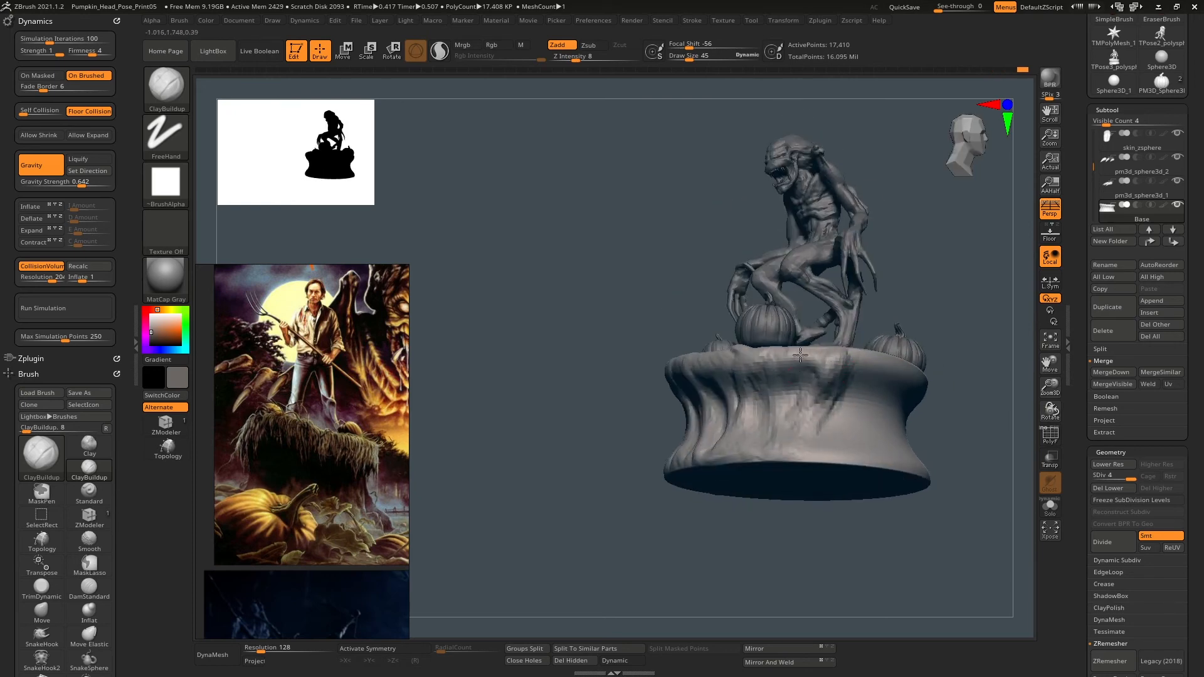
left_click_drag(800, 355, 788, 400)
mouse_move(776, 452)
right_mouse_down()
mouse_move(941, 438)
mouse_move(952, 412)
mouse_move(879, 485)
mouse_move(802, 434)
mouse_move(831, 502)
mouse_move(786, 533)
right_mouse_up()
right_click(787, 533)
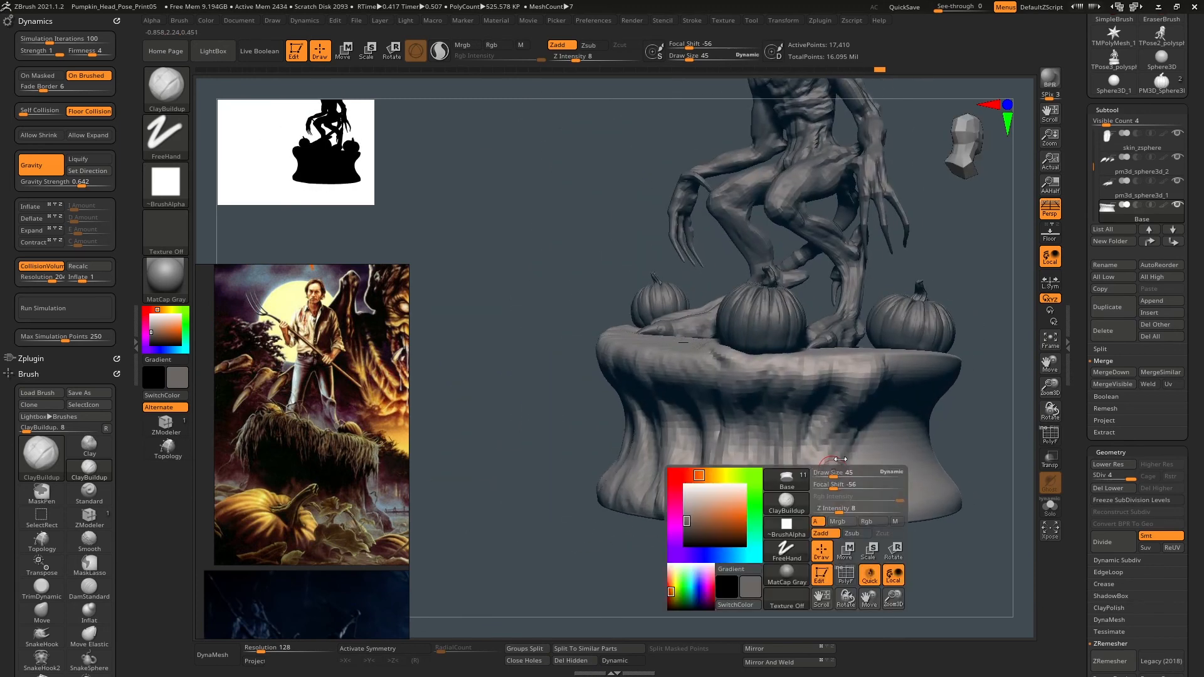
left_click_drag(810, 425, 813, 459)
left_click_drag(767, 415, 763, 474)
Strengthen the root ridges across the waist and under the rim of the base's front.
right_click_drag(788, 499, 749, 447)
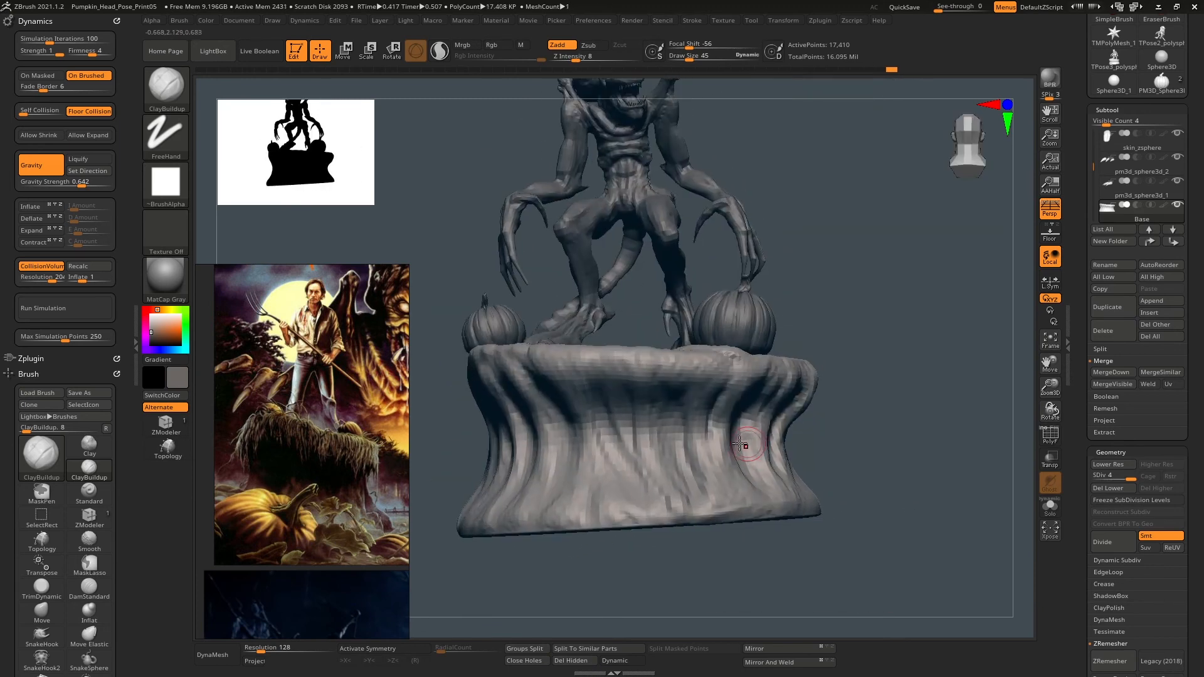
left_click_drag(707, 414, 699, 465)
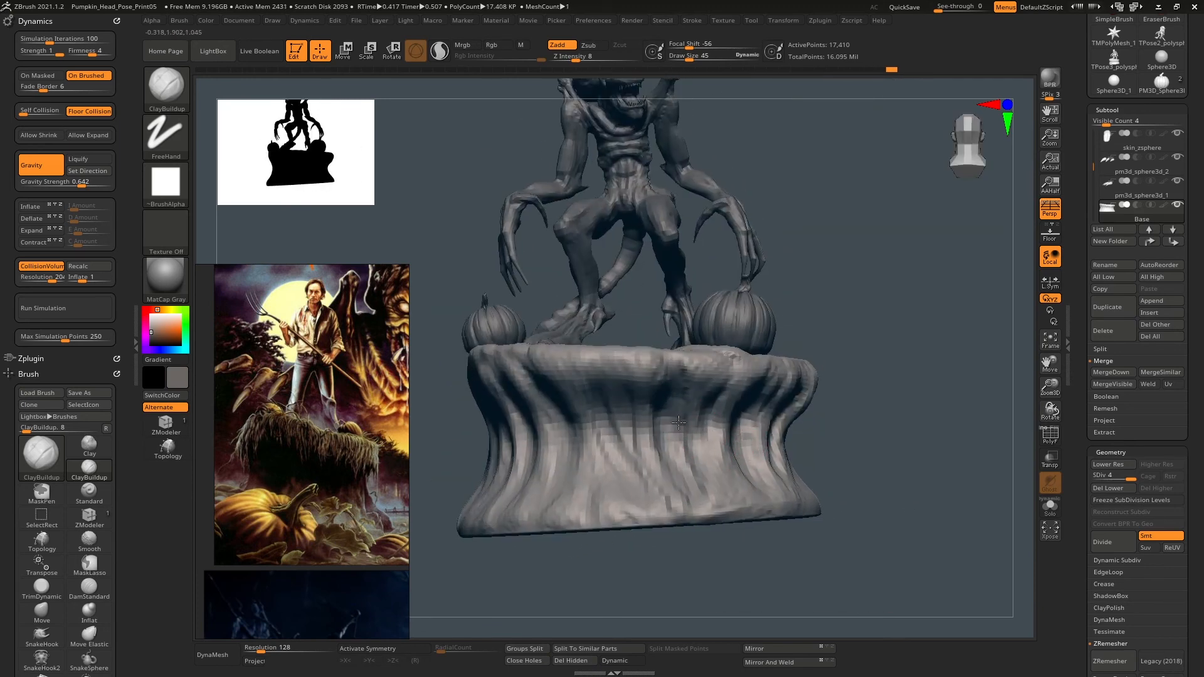
mouse_move(616, 419)
left_mouse_down()
mouse_move(626, 439)
mouse_move(608, 409)
left_mouse_up()
right_click_drag(613, 392, 576, 385)
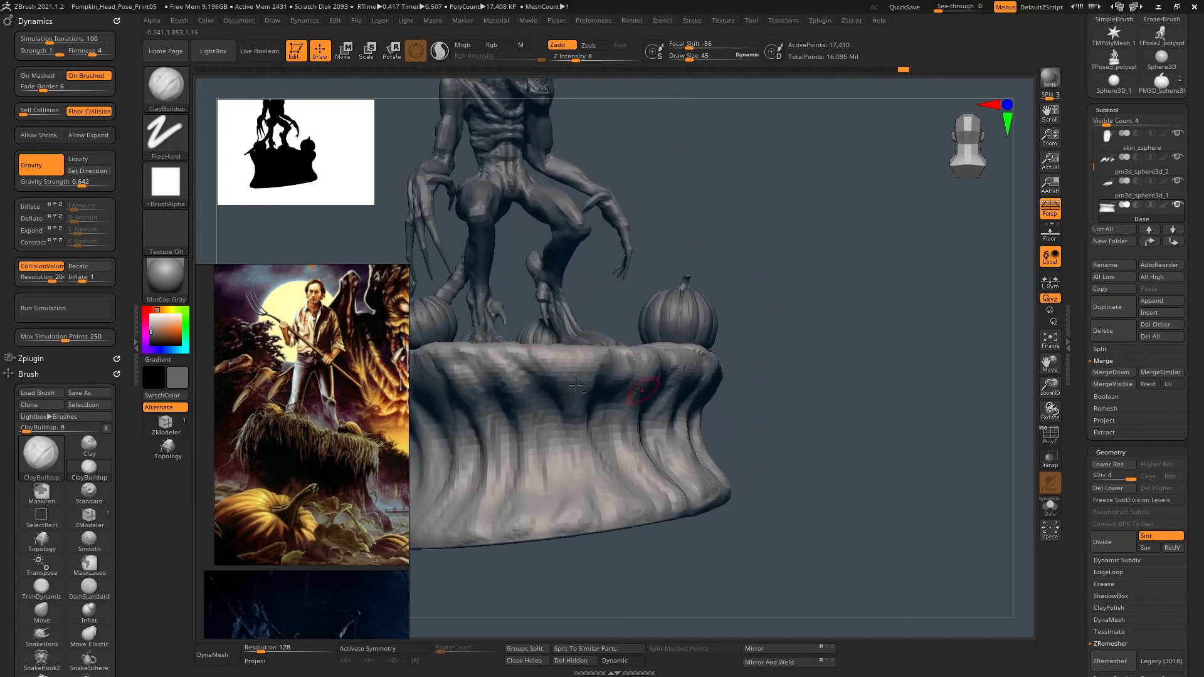
mouse_move(525, 376)
left_mouse_down()
mouse_move(551, 437)
mouse_move(514, 382)
left_mouse_up()
mouse_move(632, 449)
right_mouse_down("alt")
mouse_move(715, 524)
mouse_move(721, 464)
right_mouse_up("alt")
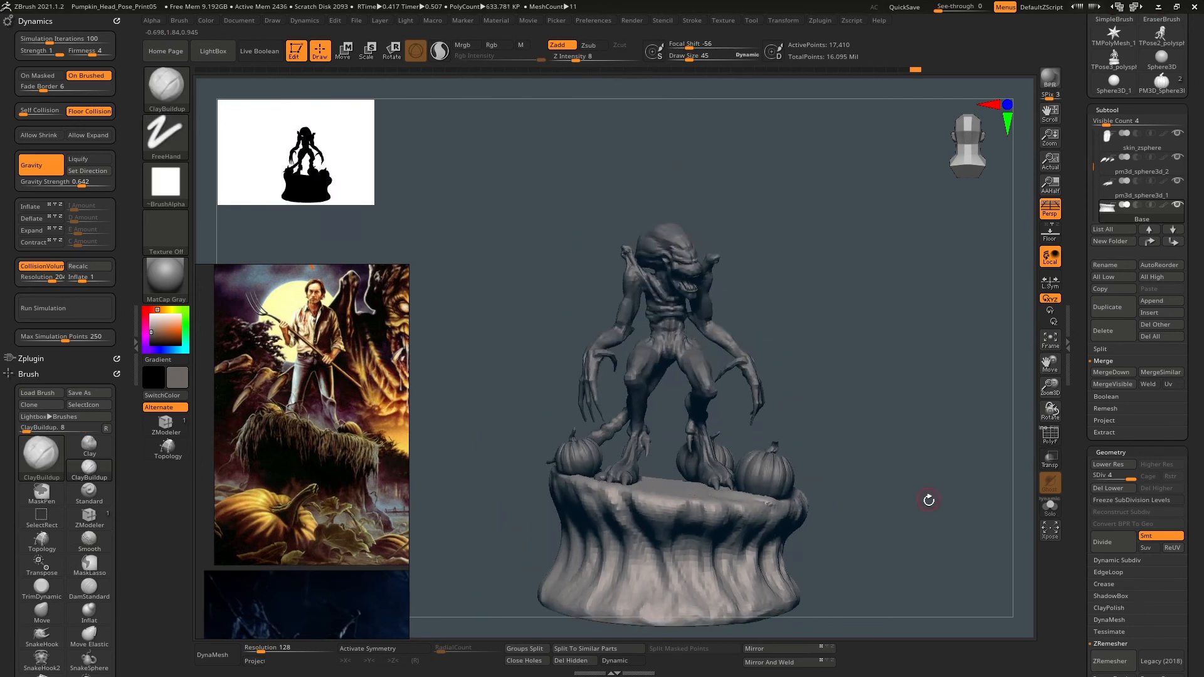
Extend the rim-to-foot root ridges across the smooth part of the base's side at the creature's left.
mouse_move(930, 500)
right_mouse_down()
mouse_move(862, 461)
mouse_move(847, 511)
right_mouse_up()
mouse_move(847, 511)
right_mouse_down("alt")
mouse_move(752, 495)
mouse_move(800, 477)
right_mouse_up("alt")
mouse_move(792, 442)
left_mouse_down()
mouse_move(787, 511)
mouse_move(761, 529)
mouse_move(750, 566)
left_mouse_up()
mouse_move(829, 501)
left_mouse_down()
mouse_move(816, 447)
mouse_move(844, 433)
left_mouse_up()
left_click_drag(1023, 438, 878, 448)
mouse_move(663, 385)
left_mouse_down()
mouse_move(647, 508)
mouse_move(668, 468)
mouse_move(678, 495)
mouse_move(691, 436)
mouse_move(678, 392)
mouse_move(716, 419)
mouse_move(697, 558)
mouse_move(726, 563)
mouse_move(708, 564)
left_mouse_up()
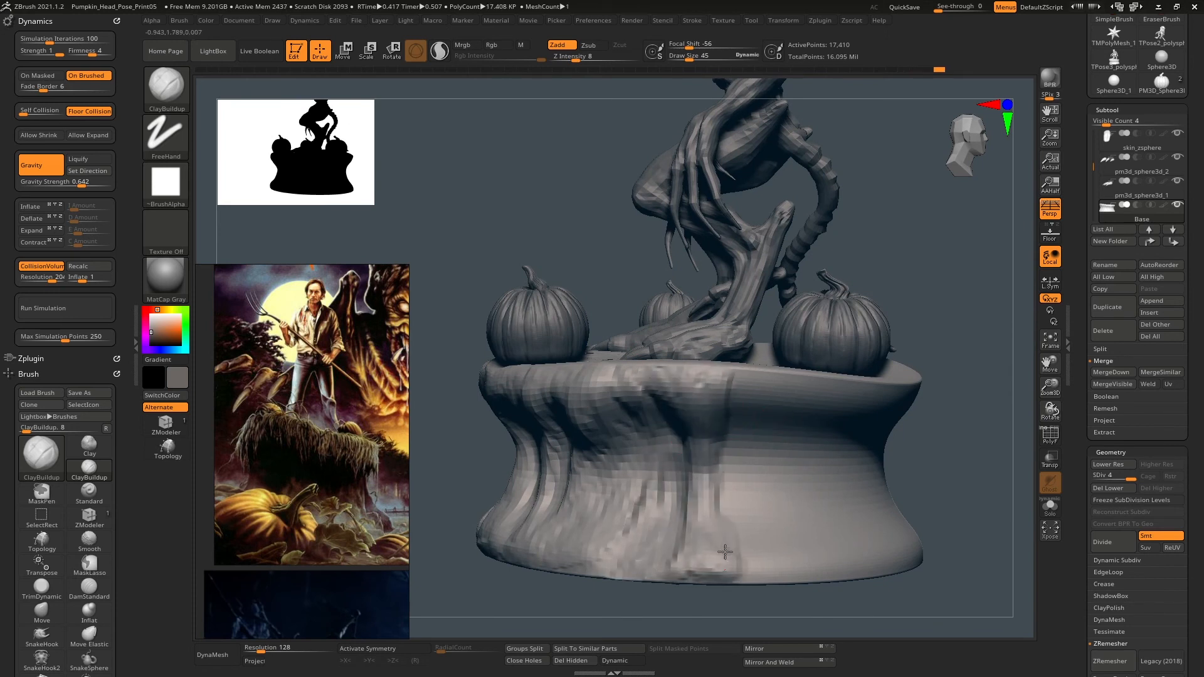
mouse_move(715, 508)
left_mouse_down()
mouse_move(725, 402)
mouse_move(756, 401)
mouse_move(758, 384)
left_mouse_up()
Sculpt radial strokes on the base's top and rim between the two pumpkins beside the creature's left foot.
right_click_drag(760, 370, 766, 412)
mouse_move(766, 413)
left_mouse_down()
mouse_move(746, 324)
mouse_move(709, 314)
mouse_move(660, 370)
left_mouse_up()
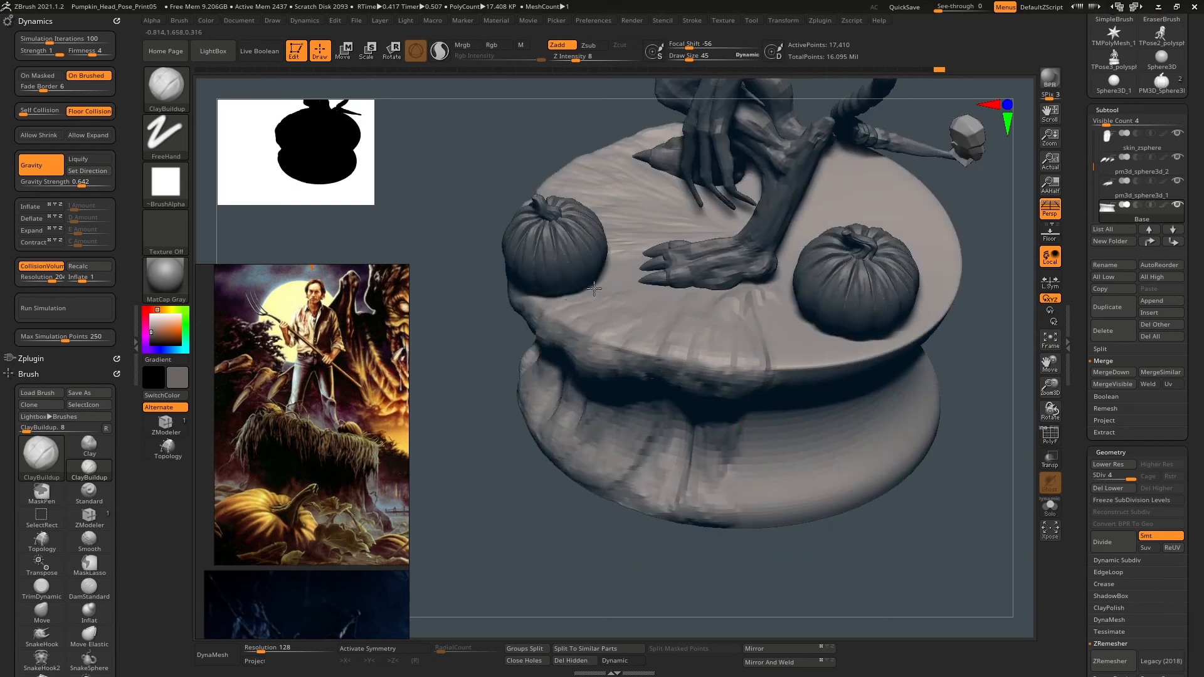
left_click_drag(594, 289, 588, 303)
right_click_drag(709, 313, 680, 343)
left_click_drag(705, 333, 711, 402)
left_click_drag(740, 357, 749, 392)
left_click_drag(769, 389, 833, 373)
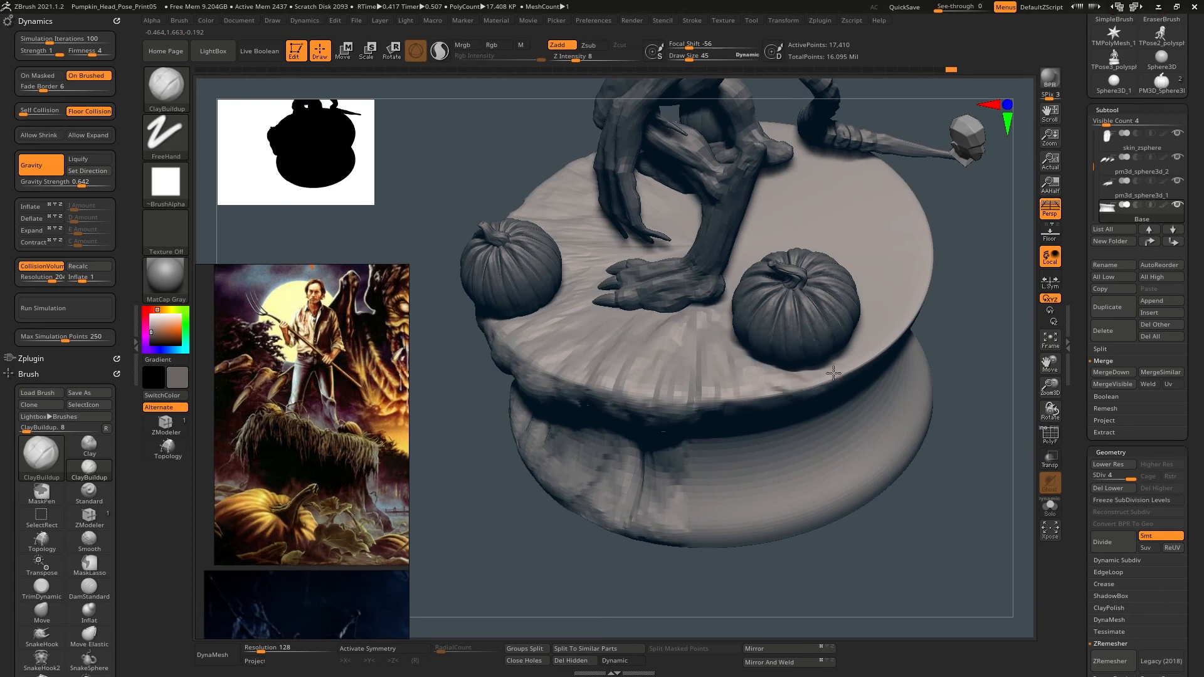
Begin root ridges from rim to foot on the smooth back of the base, behind the pumpkin.
right_click_drag(882, 277, 734, 427)
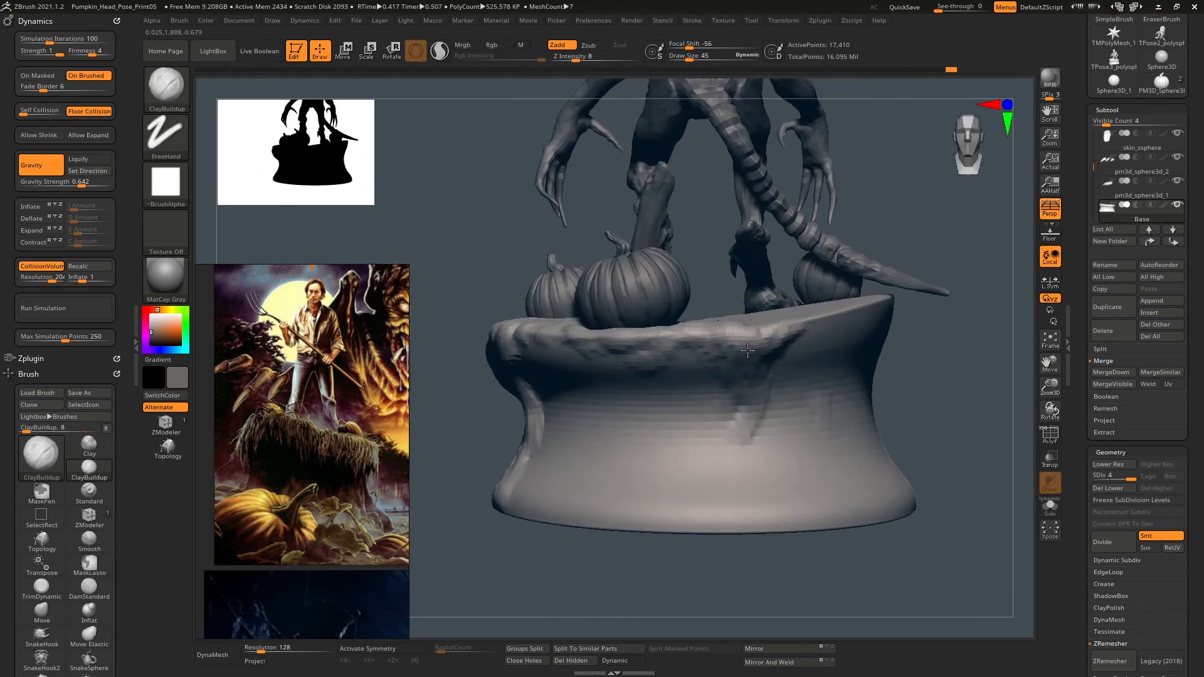
right_click_drag(748, 350, 784, 323)
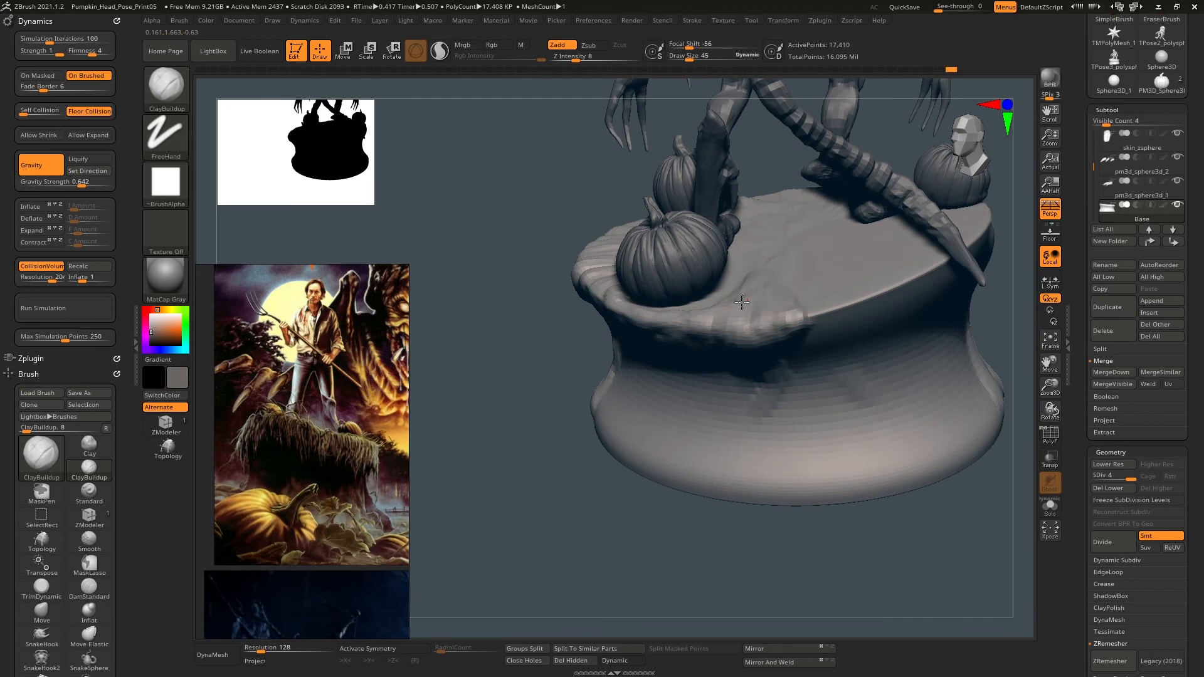
right_click_drag(719, 301, 778, 259)
mouse_move(796, 321)
left_mouse_down()
mouse_move(768, 411)
mouse_move(772, 495)
mouse_move(757, 414)
mouse_move(721, 506)
mouse_move(776, 464)
mouse_move(816, 494)
left_mouse_up()
left_click_drag(760, 357, 758, 433)
Fill the base's rear side below the large pumpkin with diagonal, overlapping root strands down to the foot.
mouse_move(746, 397)
right_mouse_down("alt")
mouse_move(829, 342)
mouse_move(809, 354)
right_mouse_up("alt")
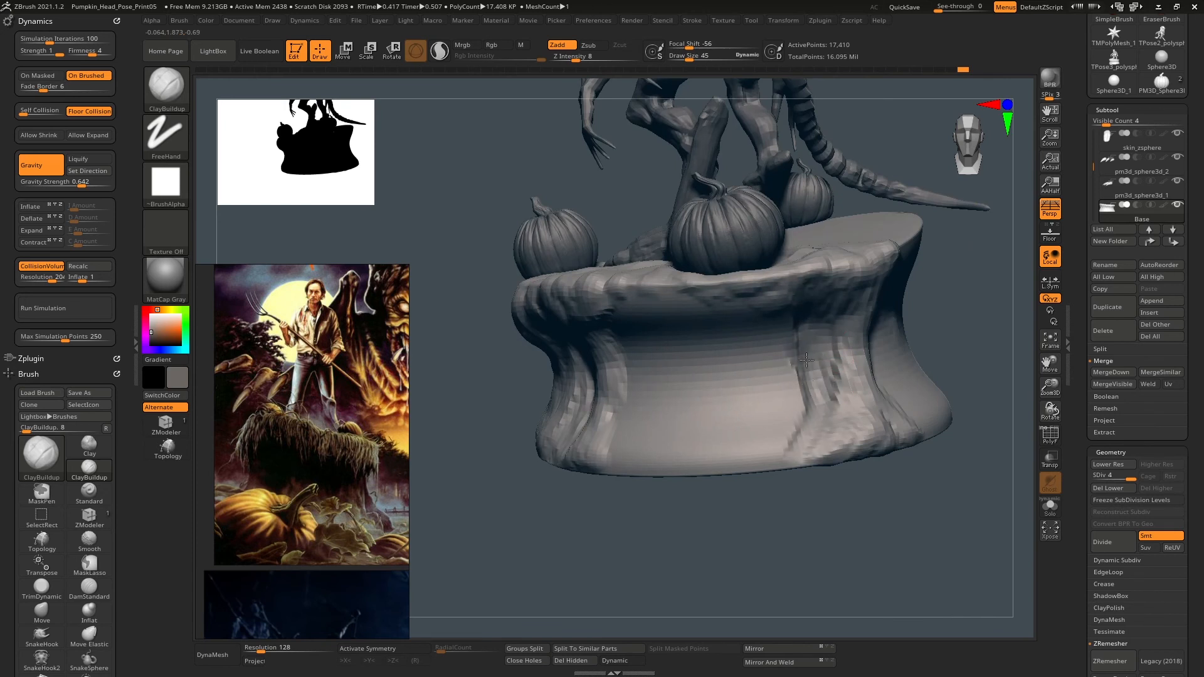
mouse_move(807, 360)
left_mouse_down()
mouse_move(777, 333)
mouse_move(781, 269)
mouse_move(752, 326)
mouse_move(780, 459)
mouse_move(800, 414)
mouse_move(733, 313)
mouse_move(705, 465)
mouse_move(669, 286)
mouse_move(690, 383)
mouse_move(612, 298)
mouse_move(691, 445)
left_mouse_up()
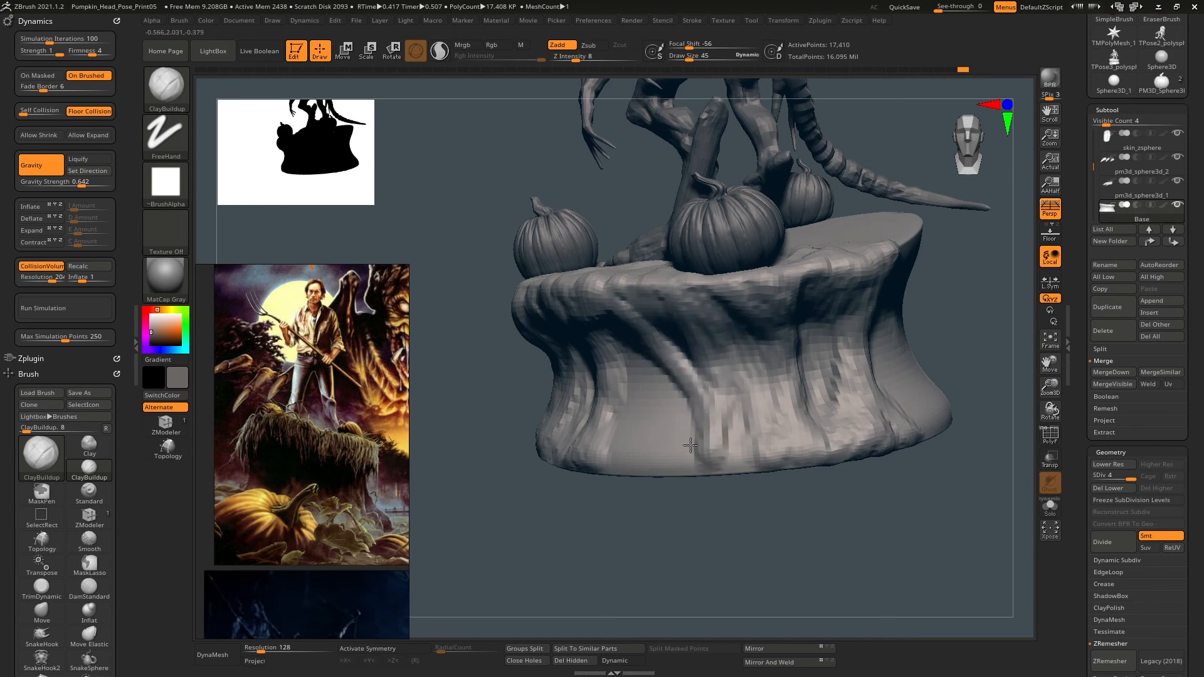
right_click_drag(627, 308, 677, 326)
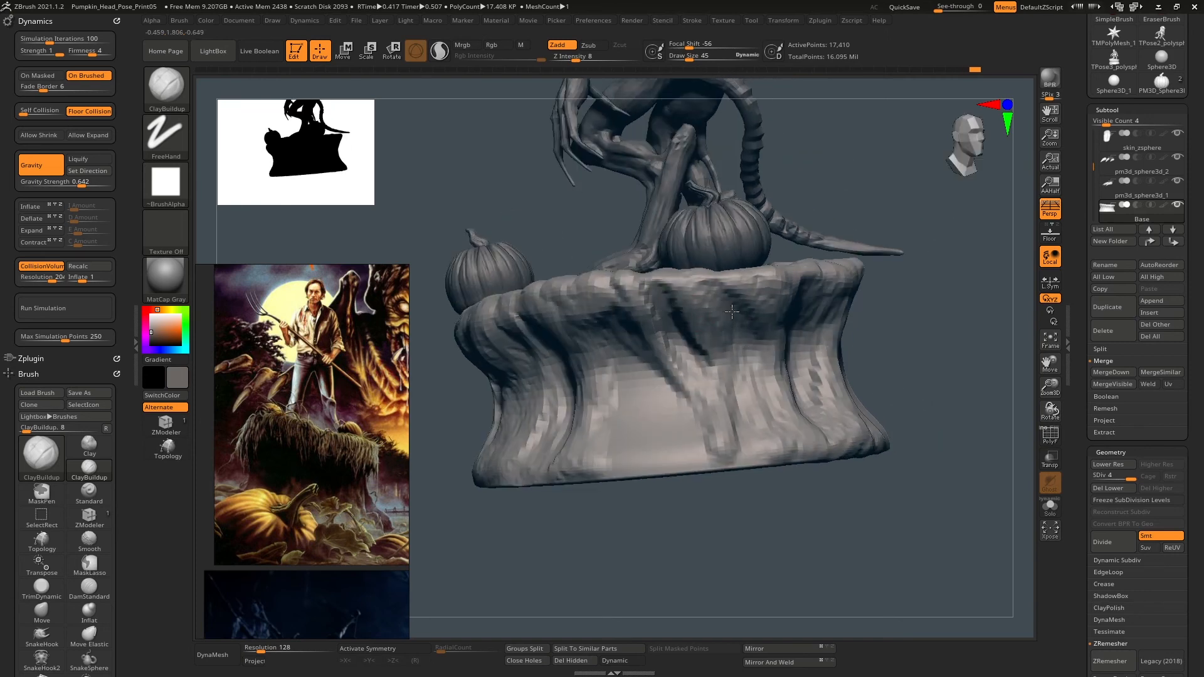
left_click_drag(721, 291, 771, 439)
left_click_drag(659, 383, 690, 461)
left_click_drag(621, 348, 687, 429)
left_click_drag(621, 383, 652, 452)
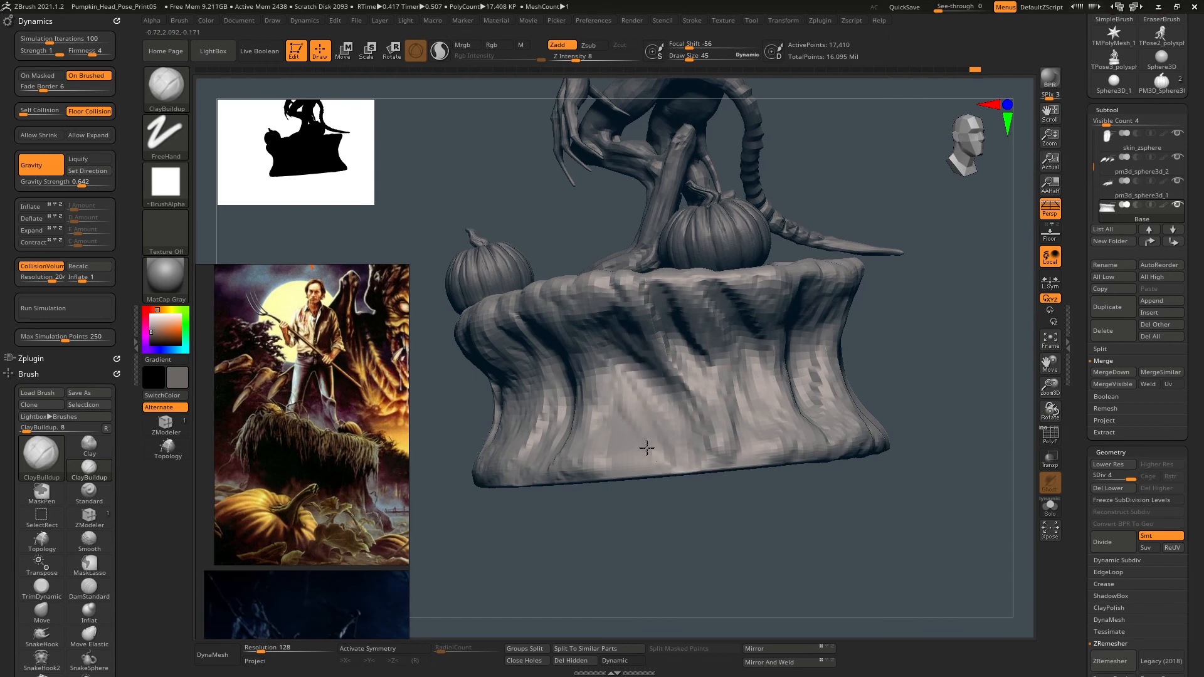
Deepen the root ridges on the base's front and build up the strands beneath its rim.
mouse_move(593, 486)
right_mouse_down()
mouse_move(581, 470)
mouse_move(619, 341)
mouse_move(722, 407)
mouse_move(741, 429)
mouse_move(727, 432)
mouse_move(757, 424)
right_mouse_up()
left_click_drag(673, 371, 673, 449)
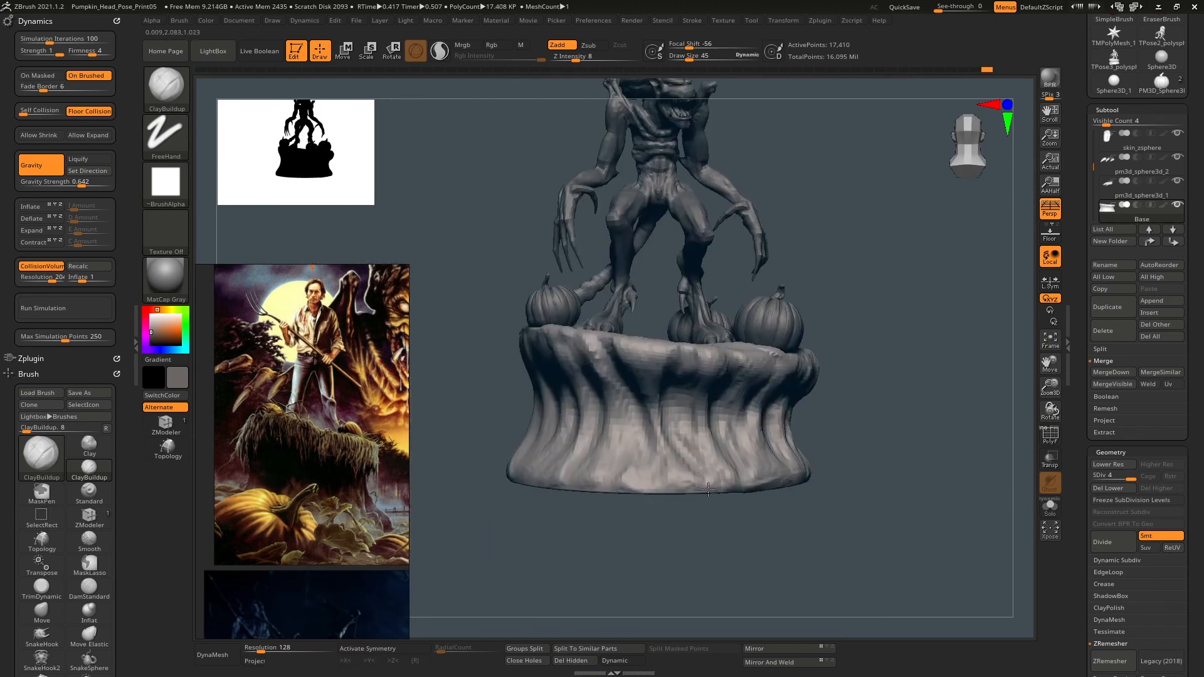
right_click_drag(662, 341, 631, 345)
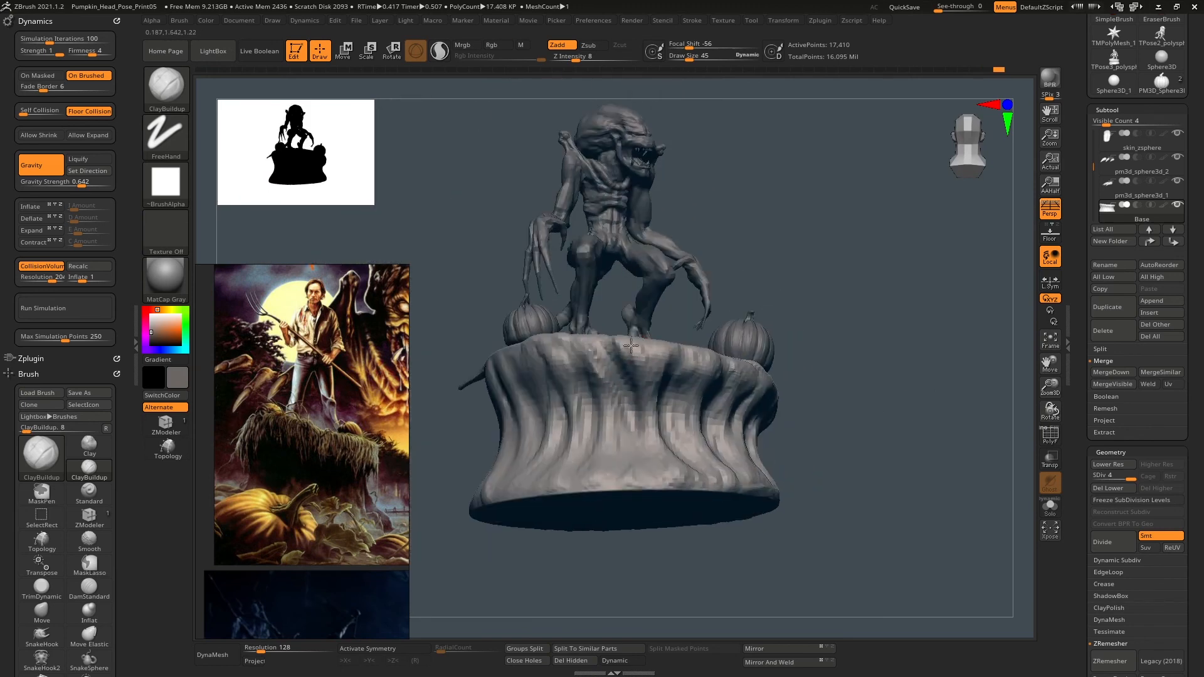
left_click_drag(661, 394, 687, 375)
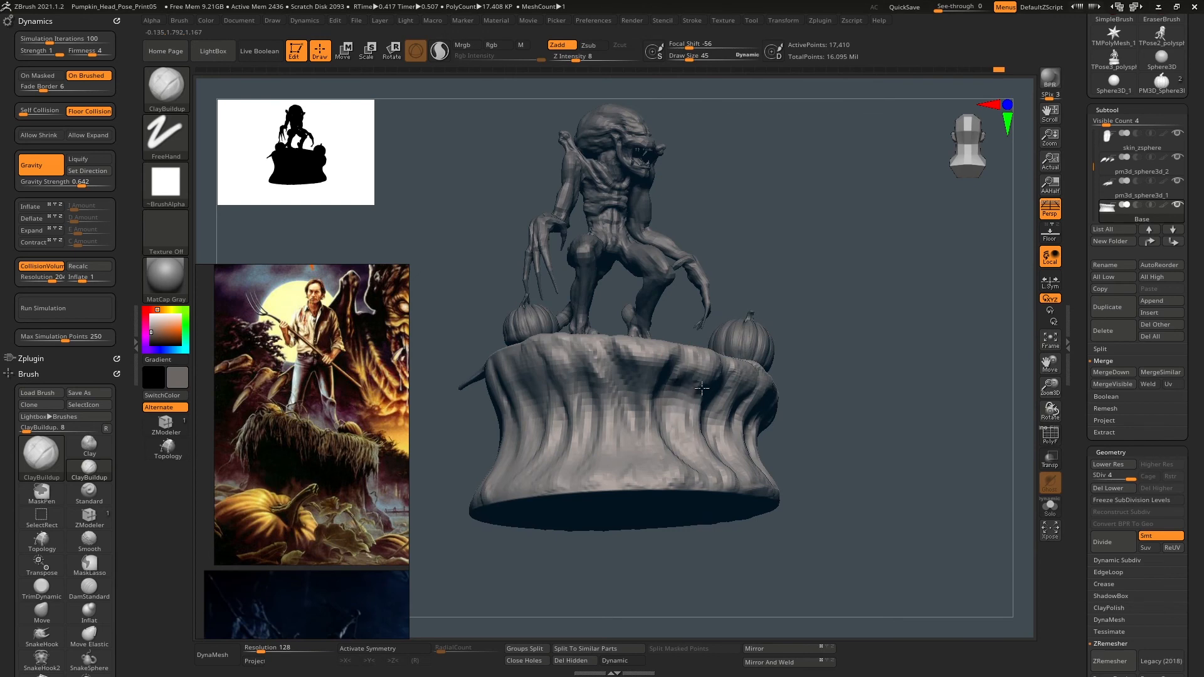
left_click_drag(585, 374, 596, 405)
Sculpt additional root strands from the rim down the waist on the base's side at the creature's right.
right_click_drag(595, 405, 696, 389)
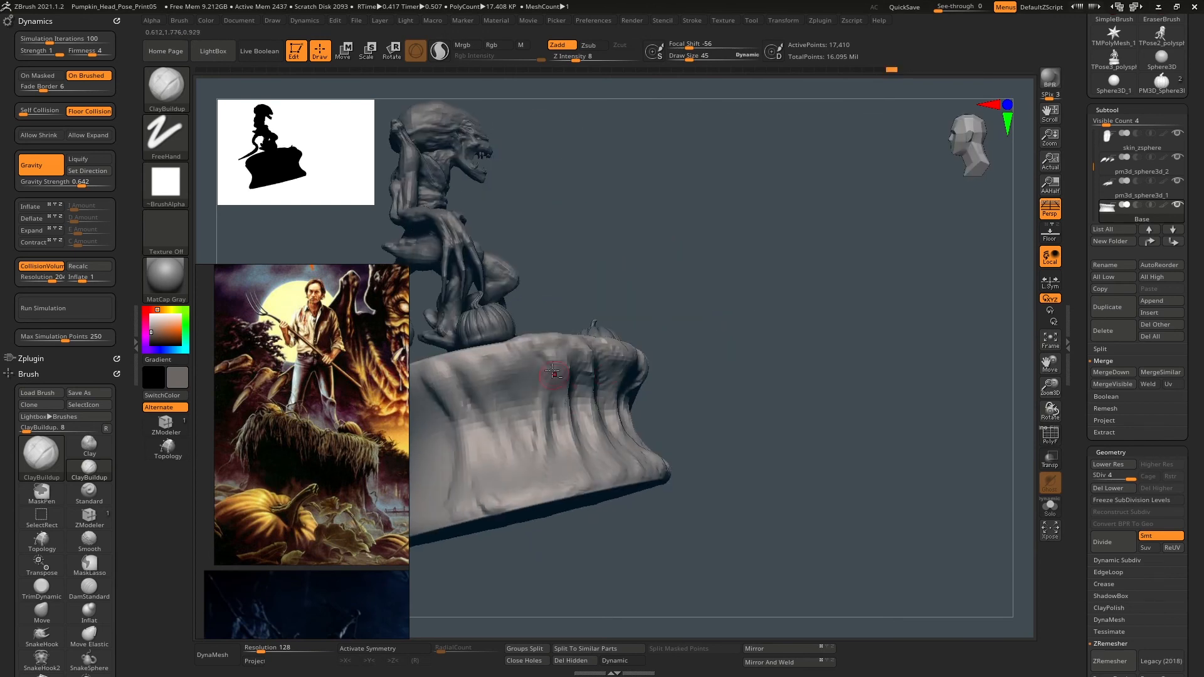
mouse_move(552, 377)
left_mouse_down()
mouse_move(555, 448)
mouse_move(526, 450)
left_mouse_up()
left_click_drag(502, 380, 522, 458)
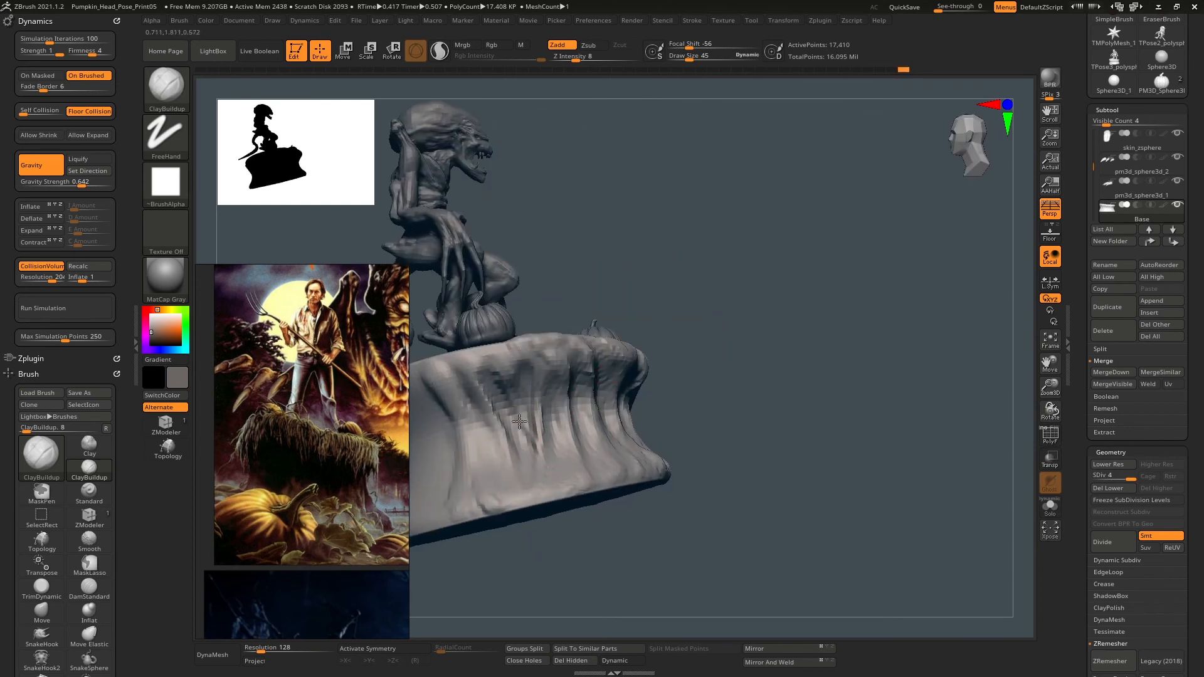
left_click_drag(554, 411, 547, 457)
right_click_drag(590, 419, 502, 416)
mouse_move(547, 401)
left_mouse_down()
mouse_move(538, 470)
mouse_move(546, 446)
left_mouse_up()
right_click_drag(543, 414, 584, 402)
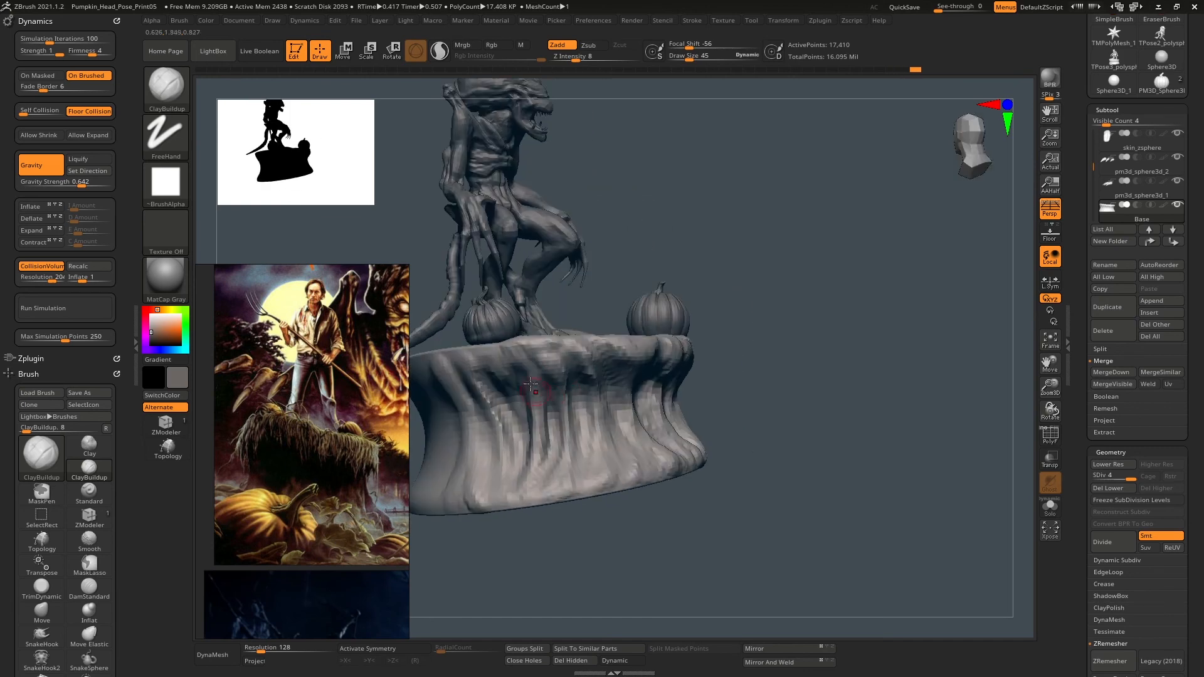
Add a few more root strokes beneath the base's rim, then save the project as Pumpkin_Head_Pose_Print06.
left_click_drag(510, 358, 526, 409)
right_click_drag(548, 430, 619, 420)
right_click_drag(845, 412, 995, 379)
right_click_drag(908, 360, 888, 414, "alt")
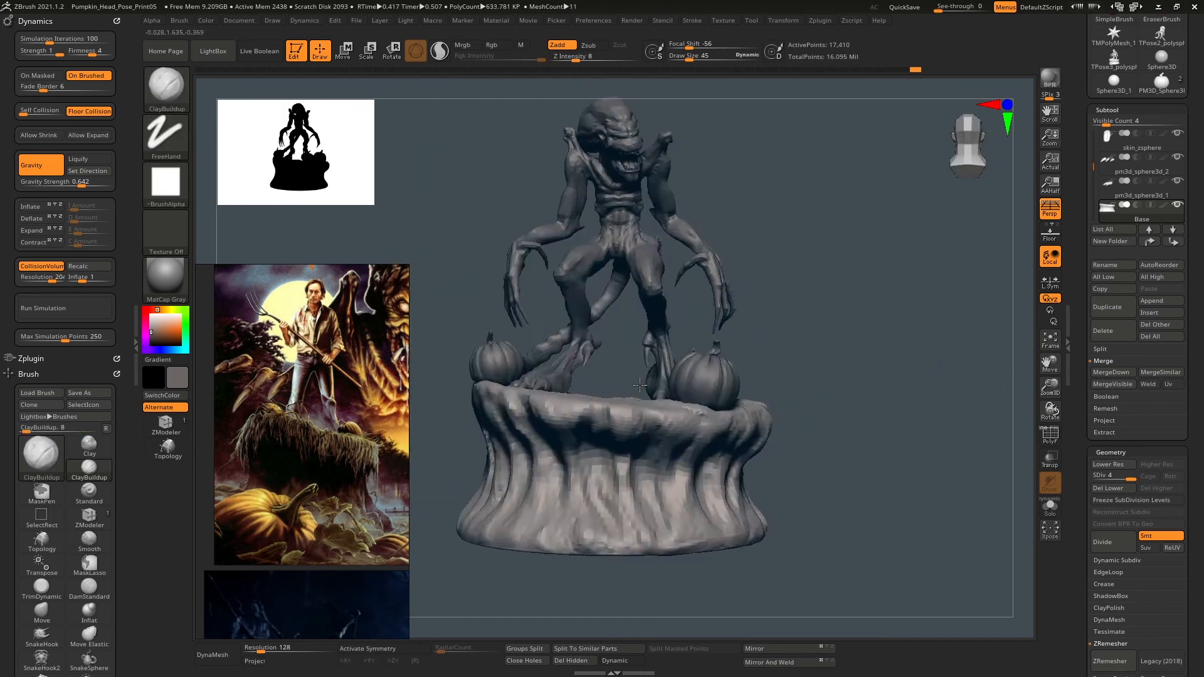
right_click_drag(583, 405, 656, 395)
mouse_move(656, 381)
left_mouse_down()
mouse_move(667, 426)
mouse_move(697, 397)
left_mouse_up()
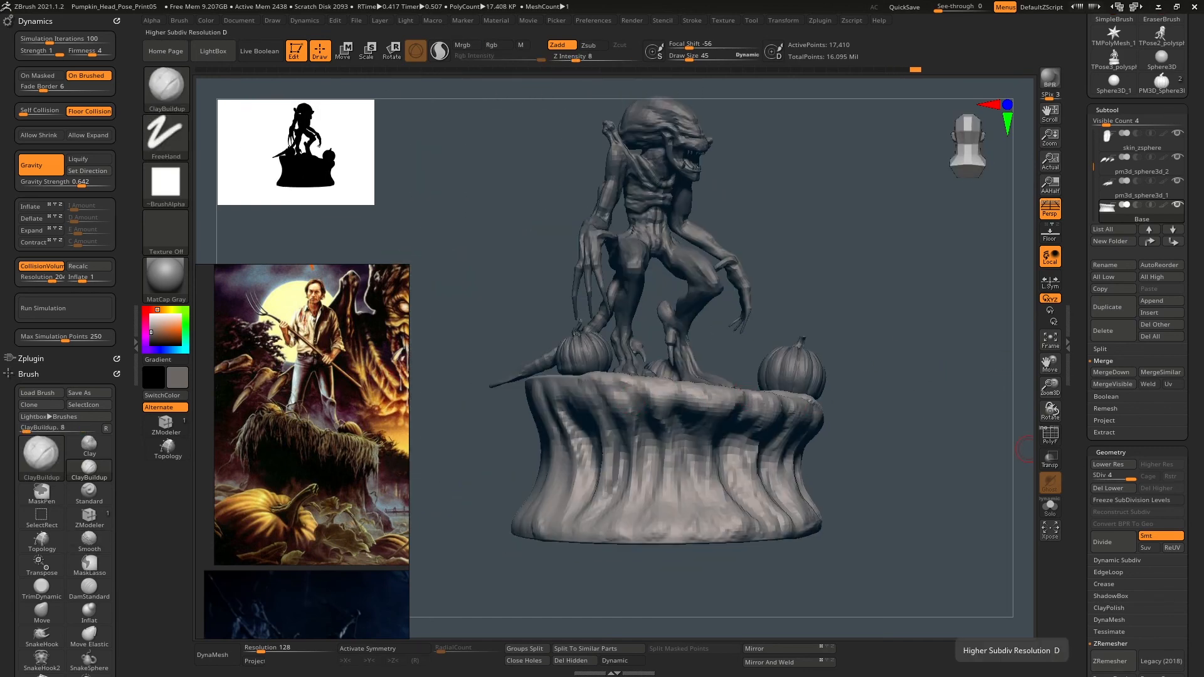
key("ctrl+s")
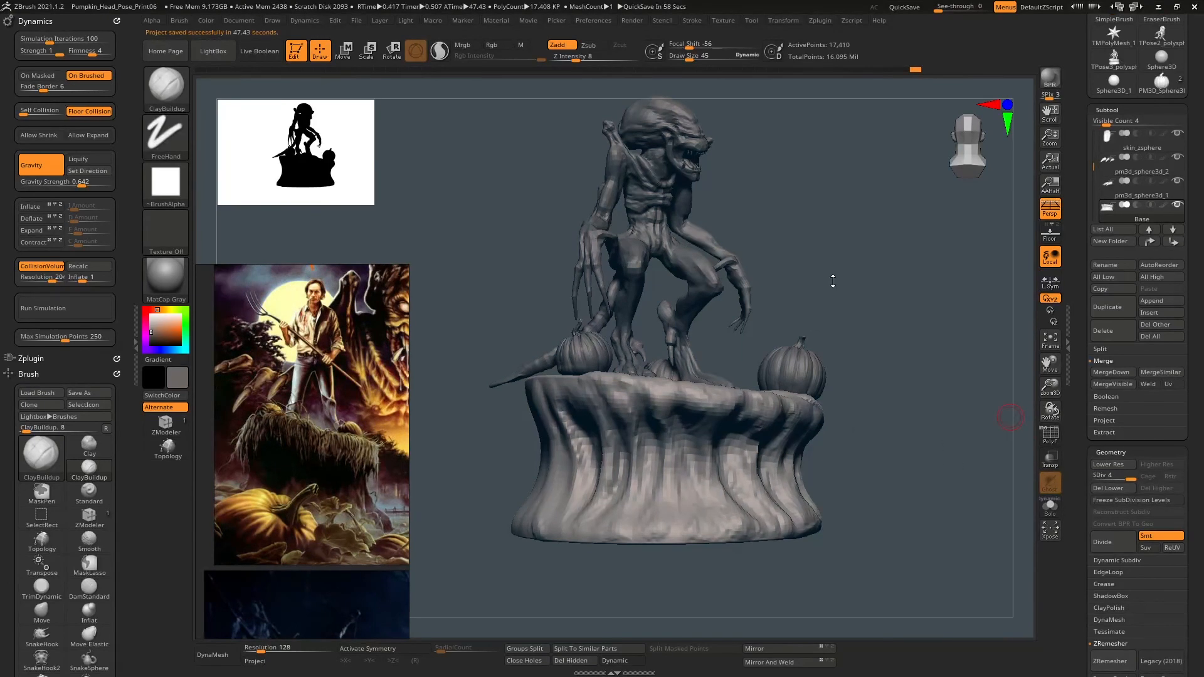
Start root strands with ClayBuildup from rim to waist on the remaining smooth section of the base beneath the tail.
mouse_move(833, 281)
left_mouse_down()
mouse_move(725, 323)
mouse_move(738, 438)
left_mouse_up()
left_click_drag(598, 394, 737, 348, "alt")
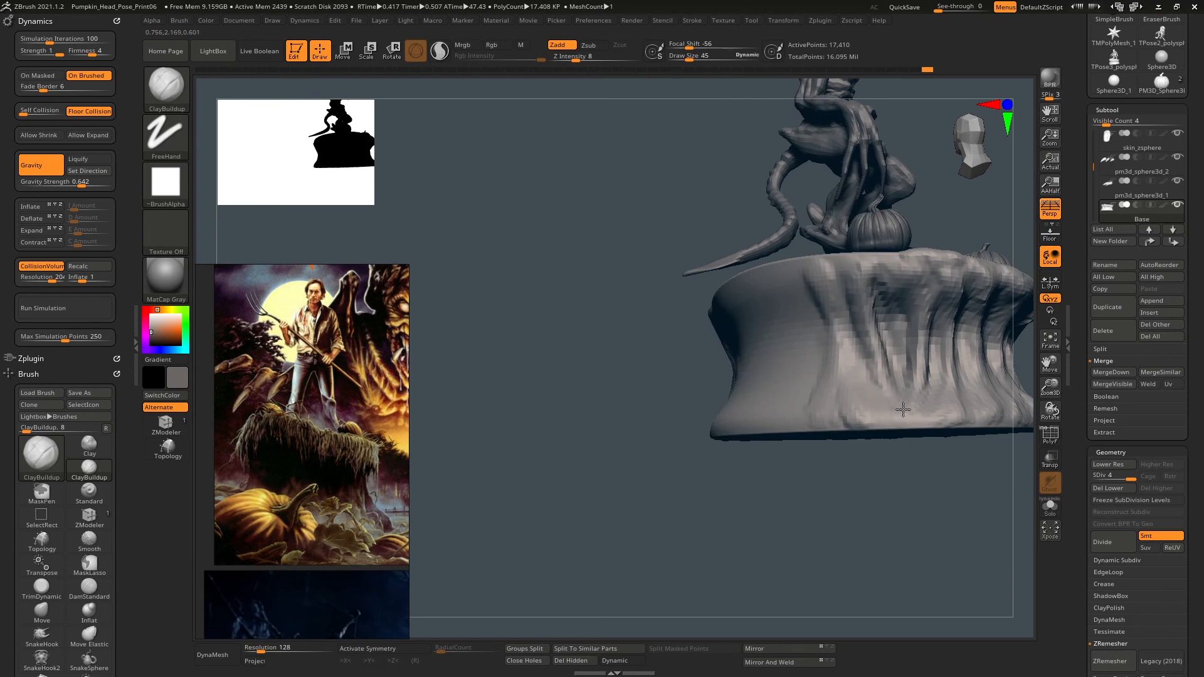
left_click_drag(665, 377, 814, 348)
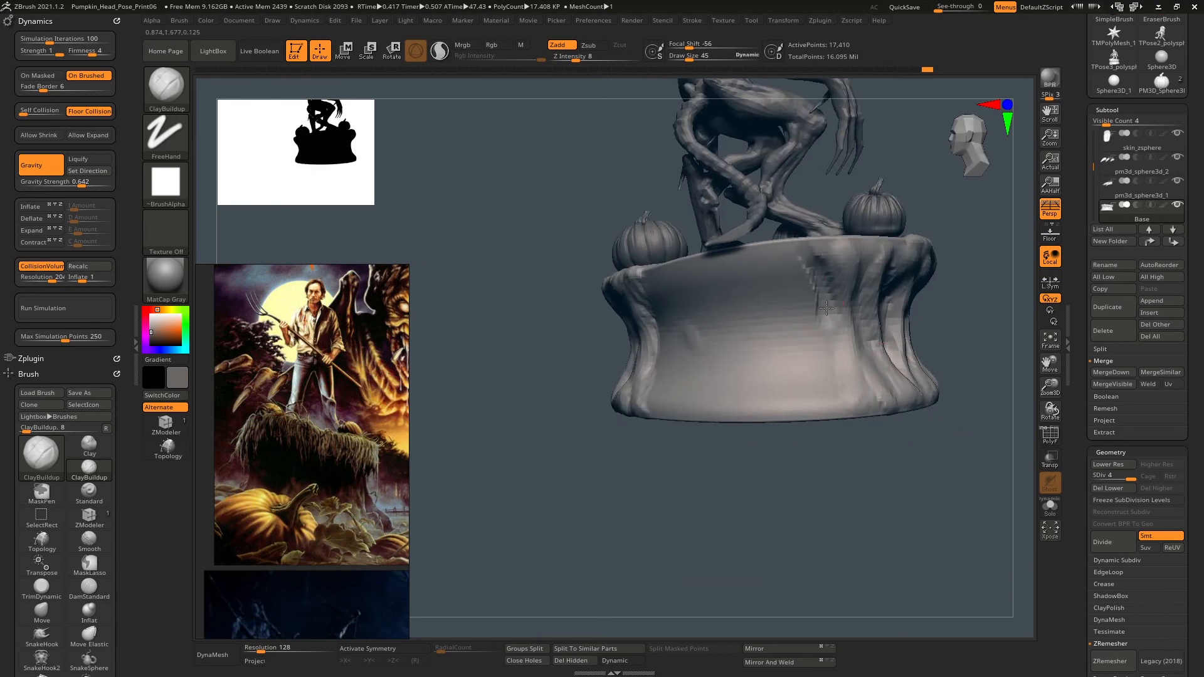
mouse_move(835, 241)
left_mouse_down()
mouse_move(798, 352)
mouse_move(810, 316)
left_mouse_up()
mouse_move(766, 269)
right_mouse_down()
mouse_move(779, 221)
mouse_move(825, 221)
mouse_move(813, 267)
right_mouse_up()
Enlarge the ClayBuildup draw size to 69 and fill the smooth rear section with broad root strands.
key("w")
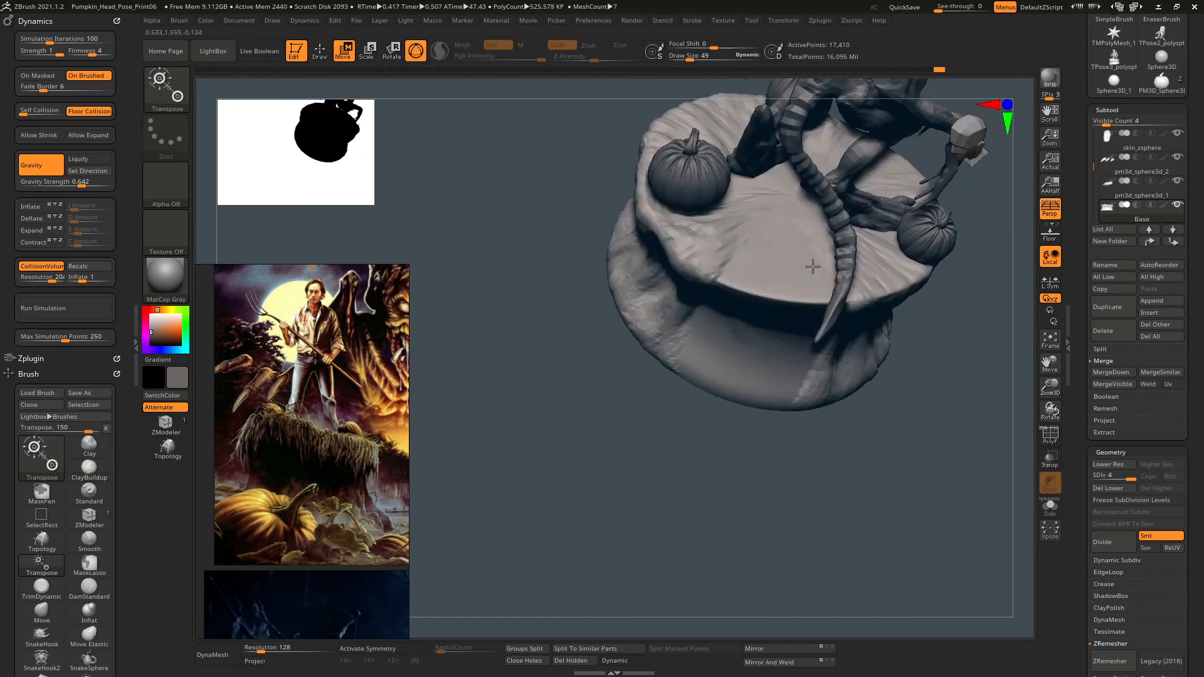
key("q")
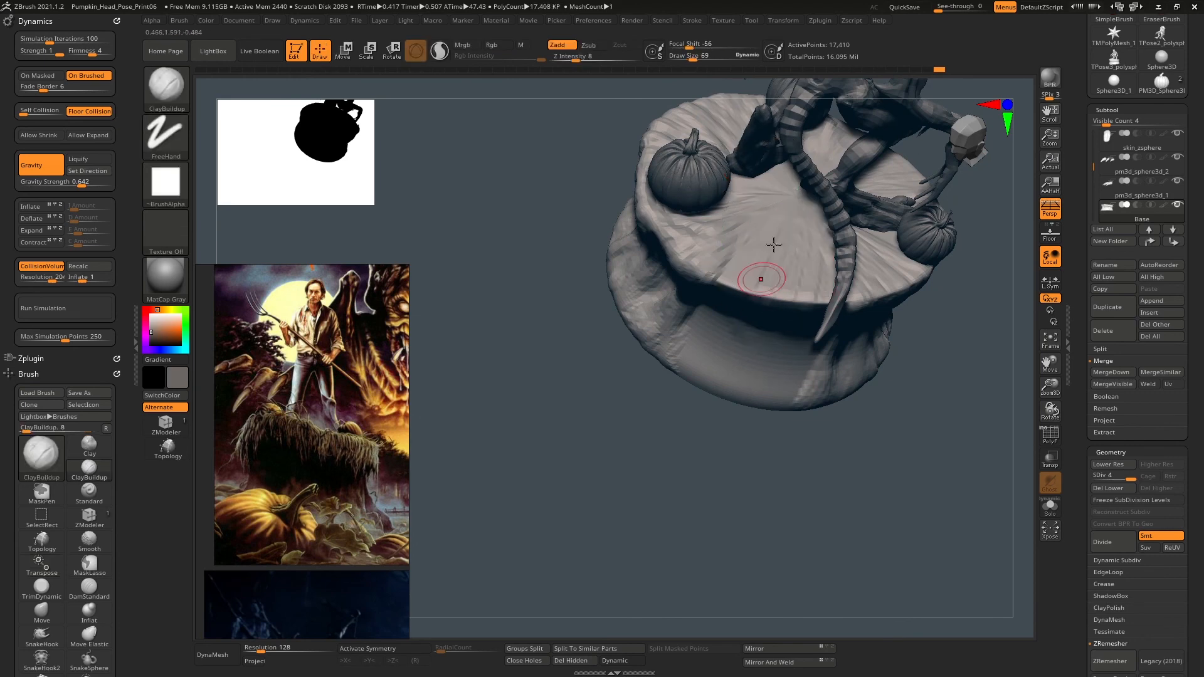
right_click_drag(761, 202, 814, 214)
mouse_move(777, 178)
left_mouse_down()
mouse_move(742, 288)
mouse_move(782, 217)
mouse_move(819, 217)
mouse_move(834, 227)
mouse_move(808, 287)
left_mouse_up()
left_click_drag(828, 239, 811, 286)
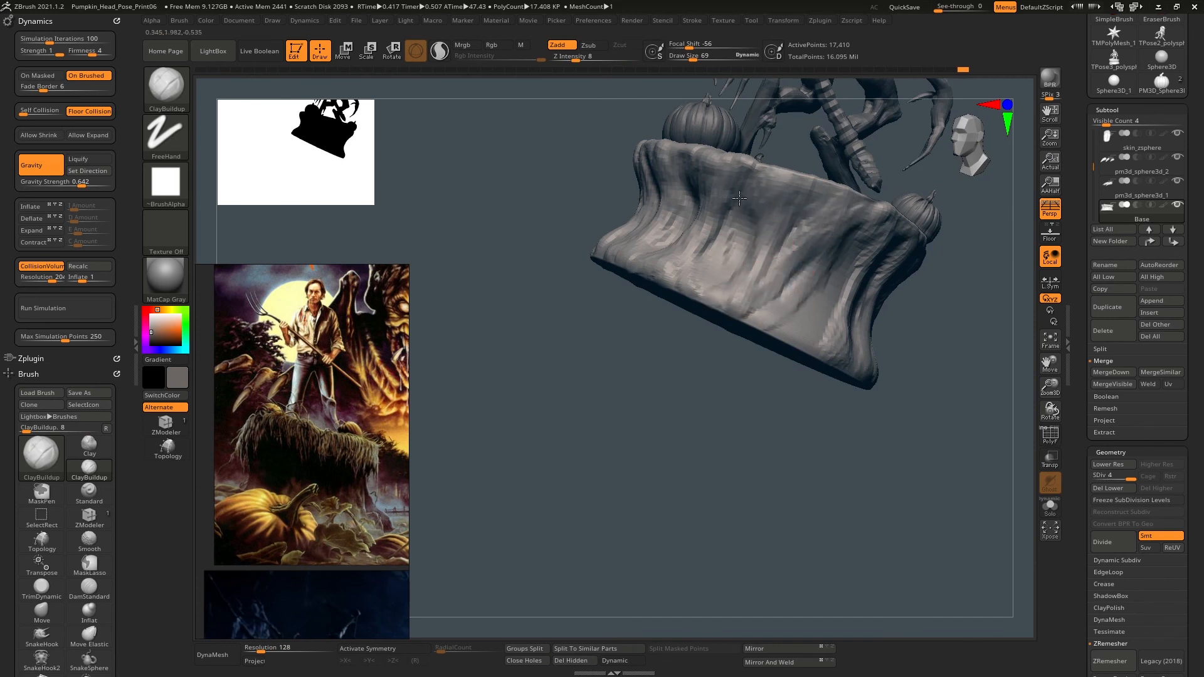
left_click_drag(739, 198, 727, 234)
Carry the new root strands down the waist to the foot of the base, between the two outer pumpkins.
mouse_move(979, 294)
left_mouse_down()
mouse_move(944, 266)
mouse_move(1004, 351)
left_mouse_up()
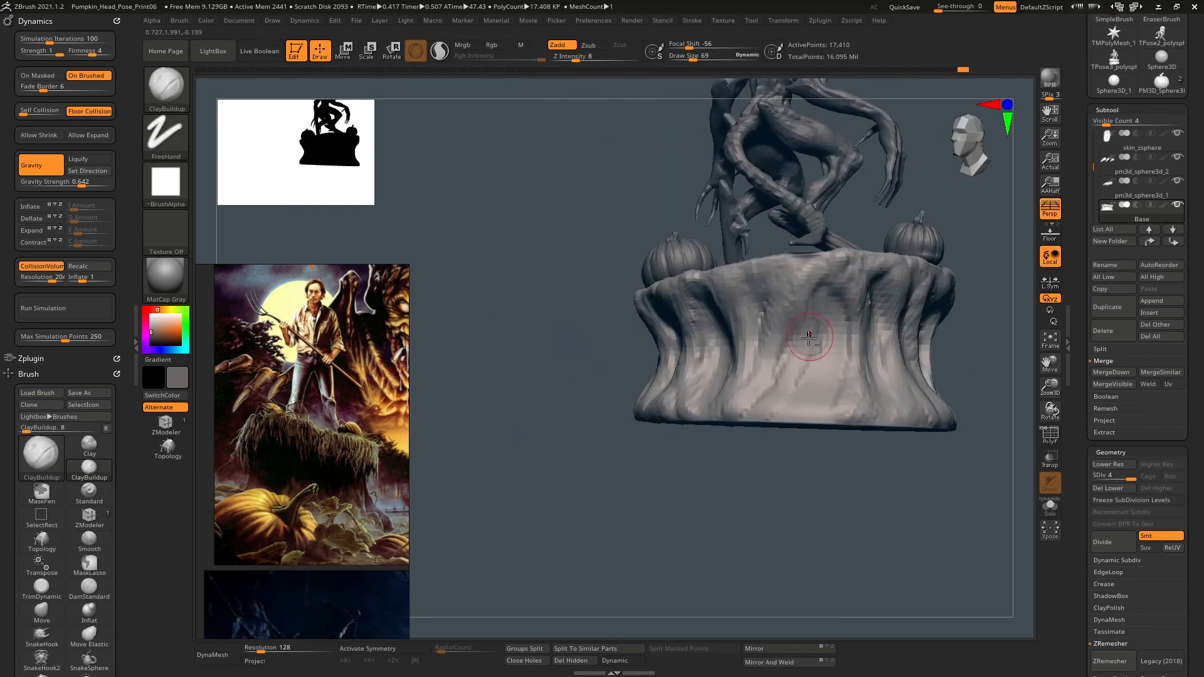
left_click_drag(753, 296, 758, 332)
mouse_move(824, 286)
left_mouse_down()
mouse_move(826, 331)
mouse_move(804, 394)
left_mouse_up()
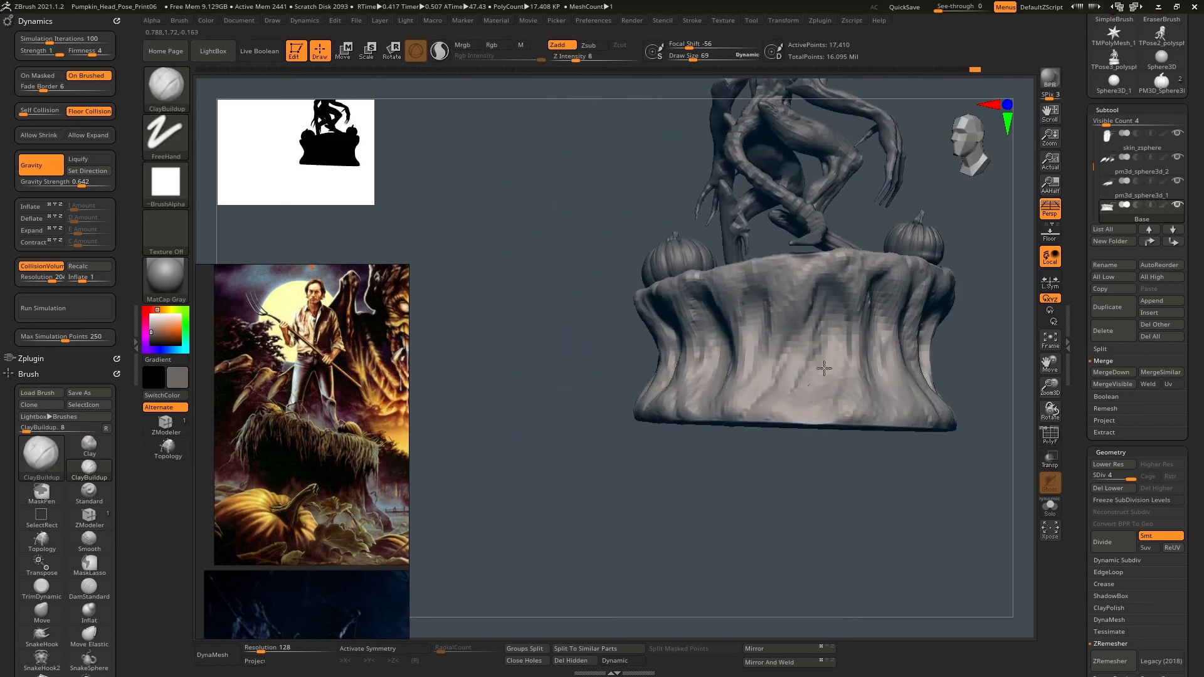
left_click_drag(830, 344, 782, 381)
Build up root ridges on the base's rear beneath the tail, extending them down to the bottom edge.
left_click_drag(986, 308, 903, 349)
left_click_drag(1010, 354, 938, 333, "alt")
key("b")
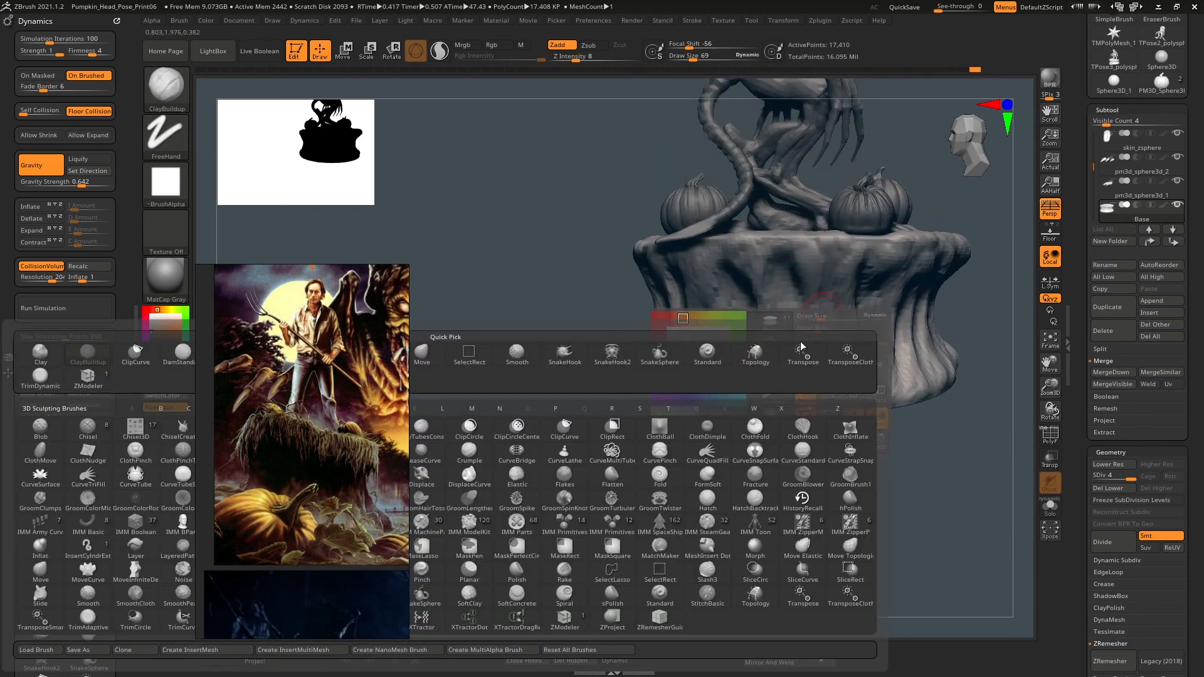
left_click(802, 348)
left_click_drag(788, 236, 836, 232)
left_click(590, 246)
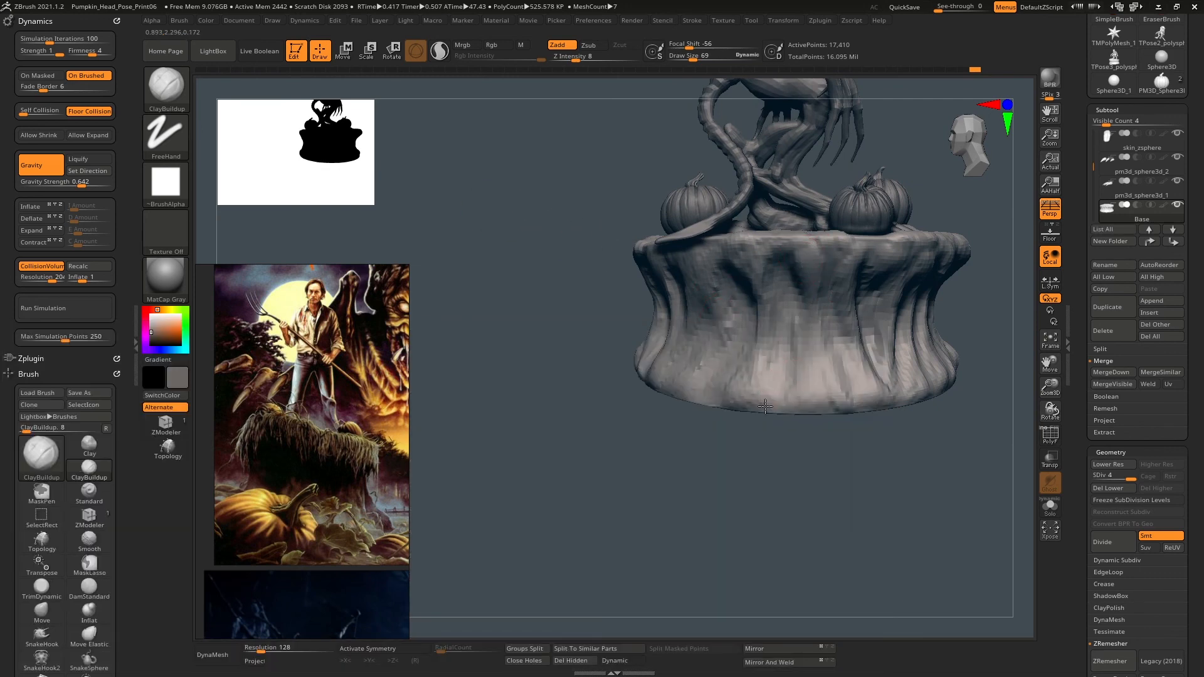
mouse_move(766, 406)
left_mouse_down()
mouse_move(756, 358)
mouse_move(742, 392)
left_mouse_up()
left_click_drag(721, 455, 831, 442)
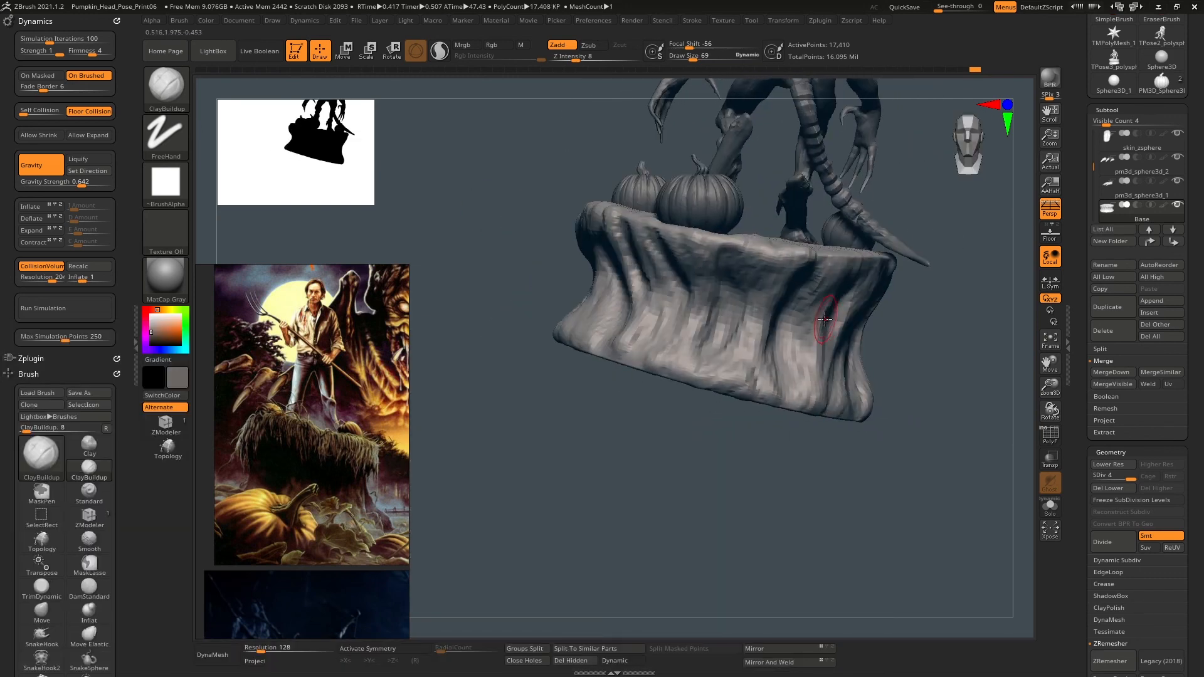
Reduce the draw size to 45 and sculpt narrower root strands under the rim at the back of the base.
left_click_drag(777, 269, 745, 323)
right_click_drag(745, 326, 774, 339)
left_click_drag(774, 338, 797, 360)
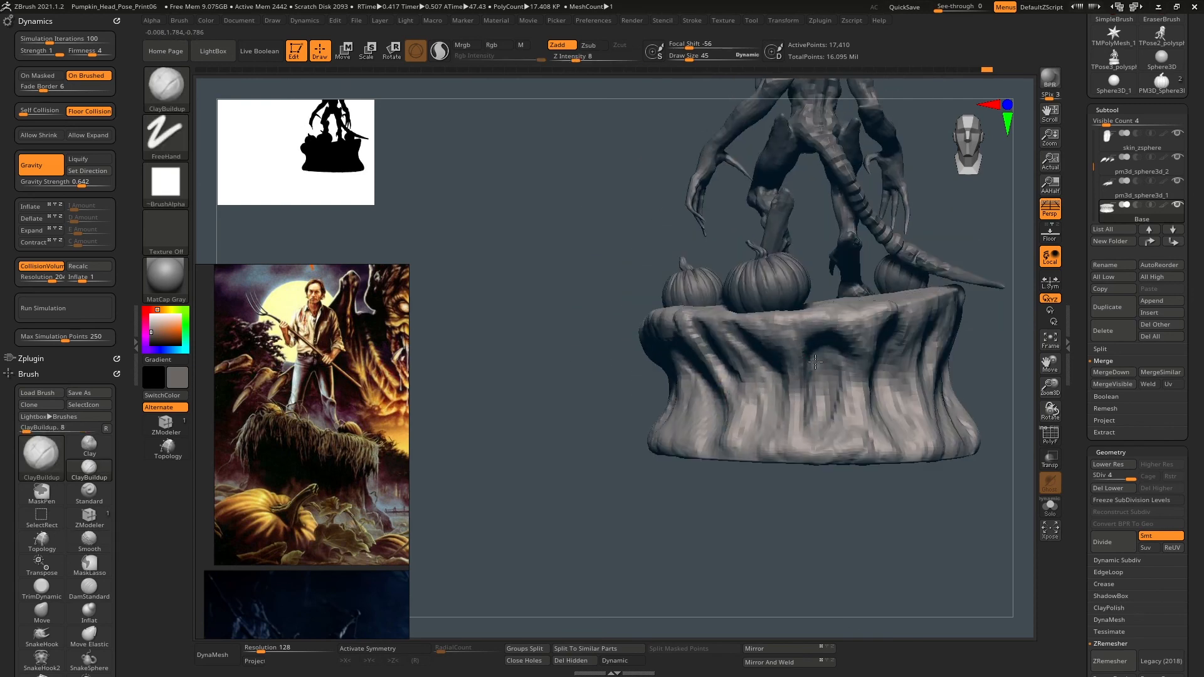
mouse_move(816, 362)
right_mouse_down()
mouse_move(841, 358)
mouse_move(841, 342)
right_mouse_up()
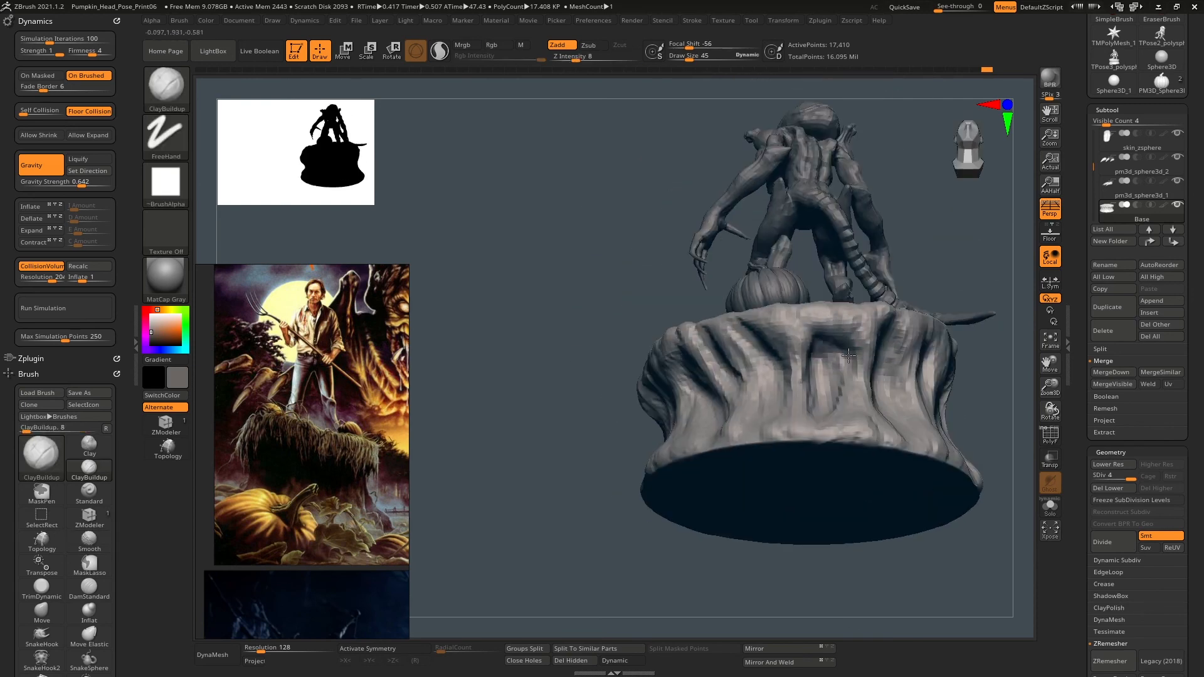
left_click_drag(849, 356, 845, 395)
right_click_drag(853, 408, 855, 425)
mouse_move(855, 425)
left_mouse_down()
mouse_move(844, 442)
mouse_move(885, 339)
left_mouse_up()
Refine the root ridges on the base's side below the creature's foot, building them up between rim and waist.
right_click_drag(928, 324, 841, 345)
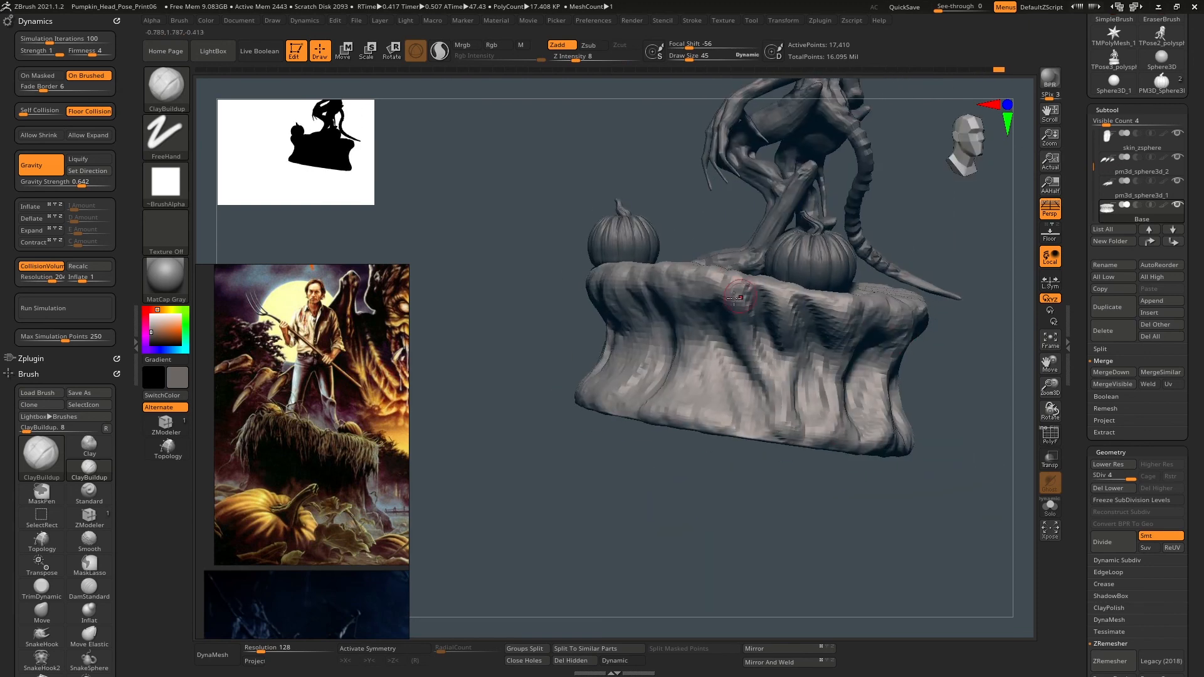
right_click_drag(737, 295, 723, 373)
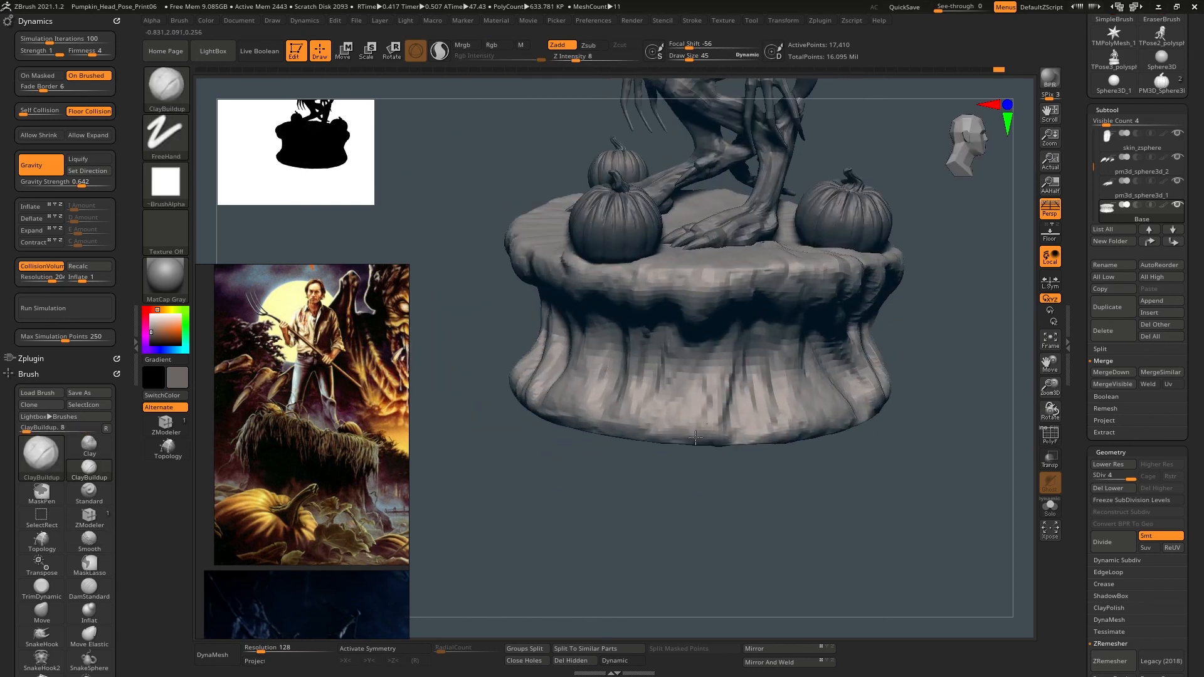
right_click_drag(733, 307, 738, 284)
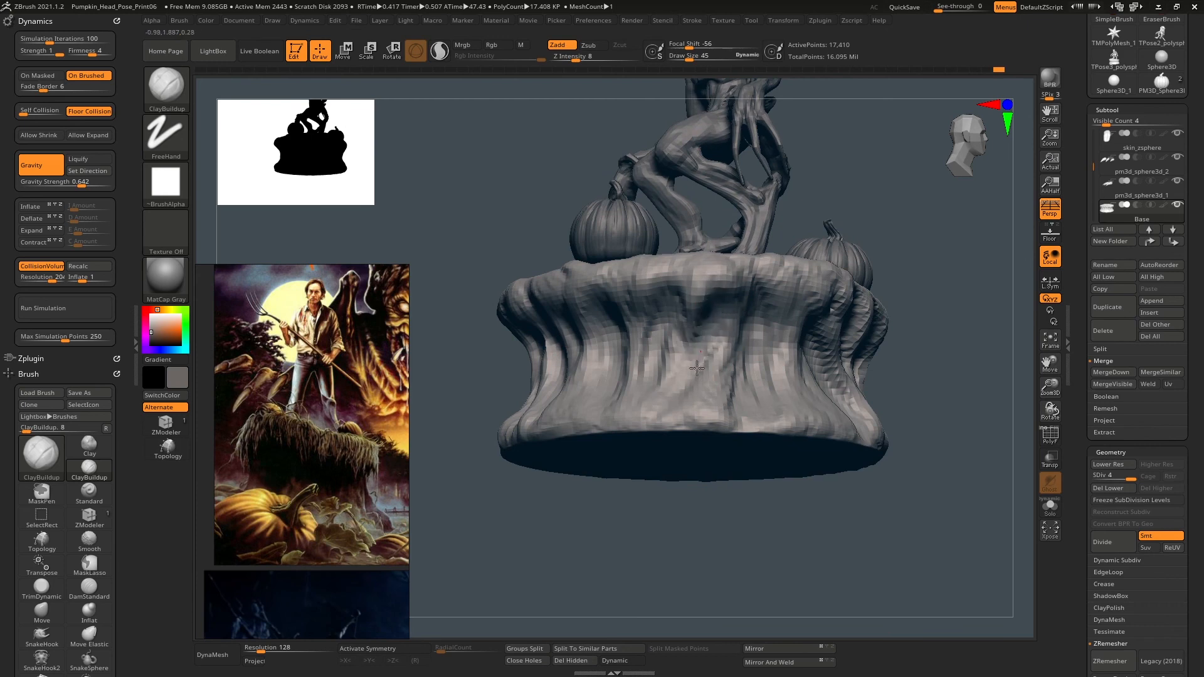
Shape the base's rim and extend the root strands on its front beneath the pumpkins.
right_click_drag(756, 258, 820, 463)
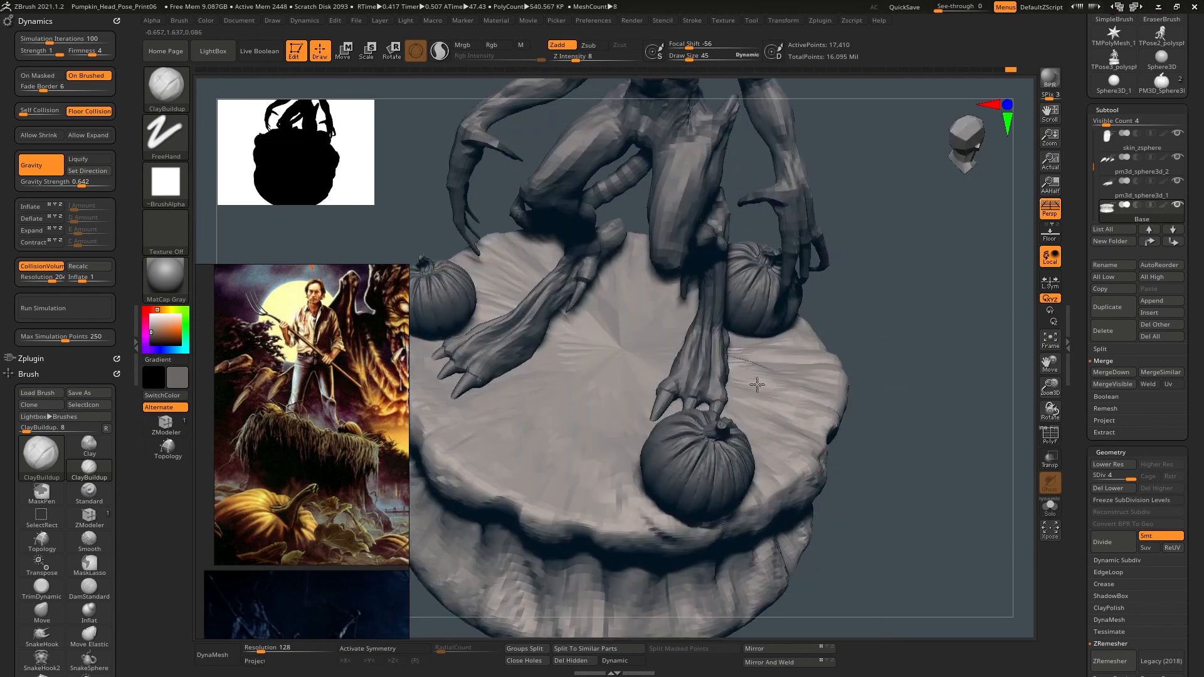
right_click_drag(783, 358, 708, 389)
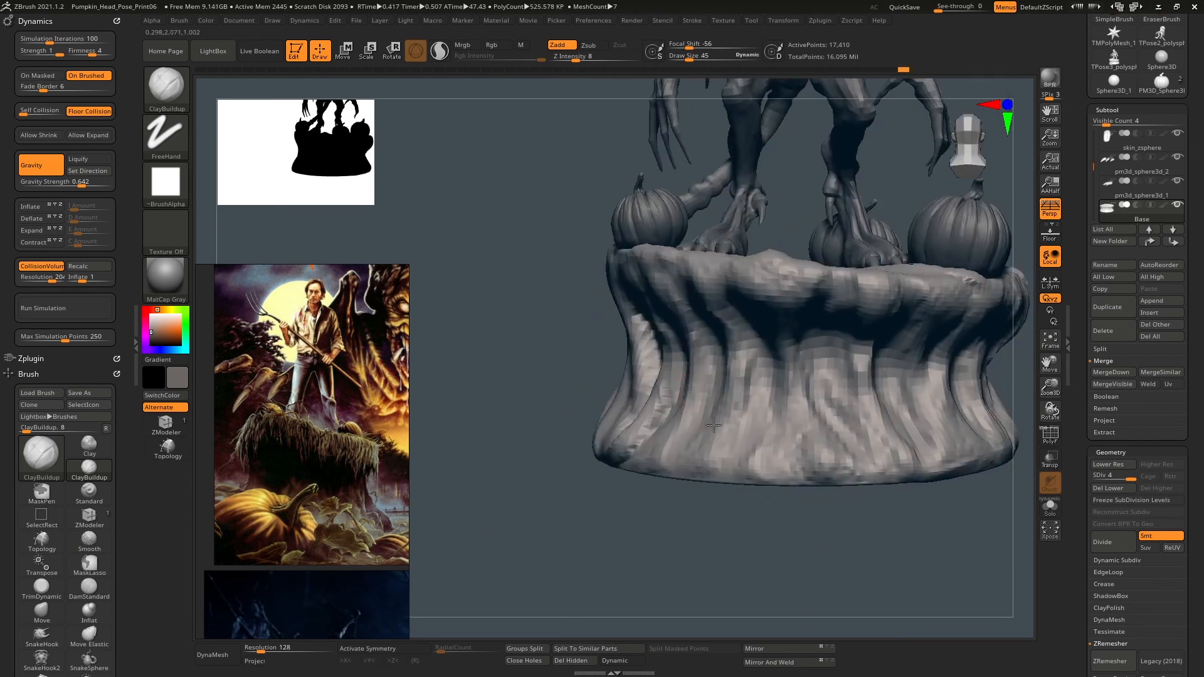
right_click_drag(711, 312, 668, 399)
right_click_drag(630, 320, 717, 352)
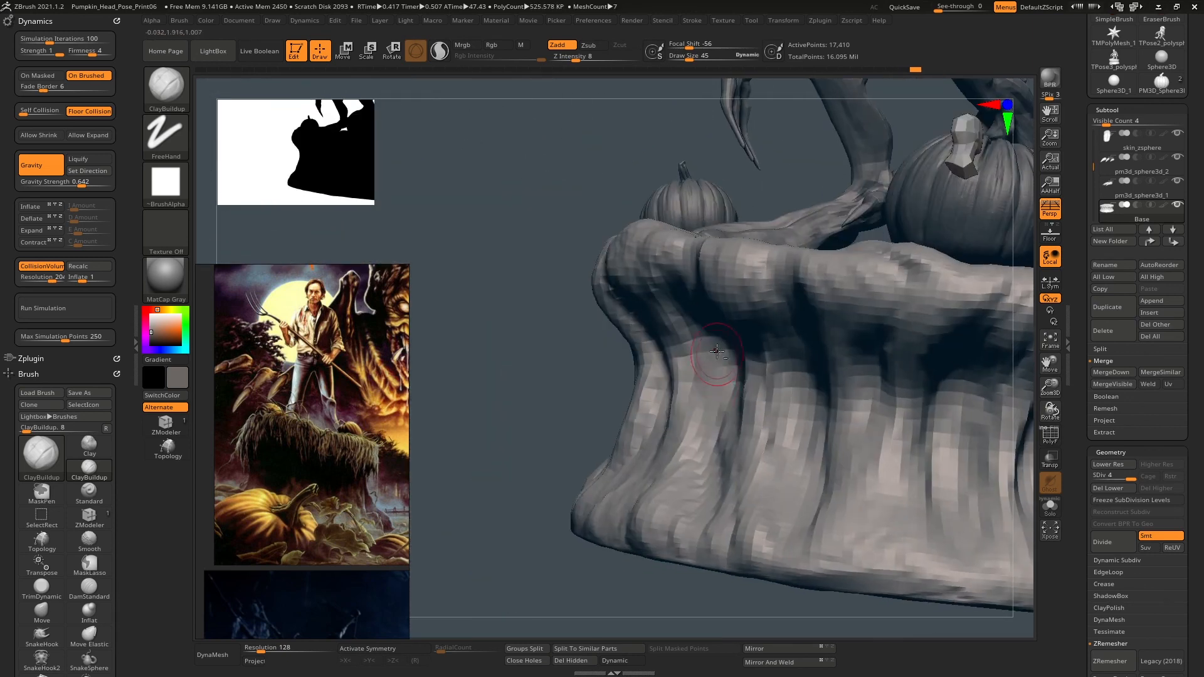
right_click_drag(793, 435, 907, 341)
Subdivide the base to level 5 and render a best-quality preview of the statue before and after.
left_click(1051, 84)
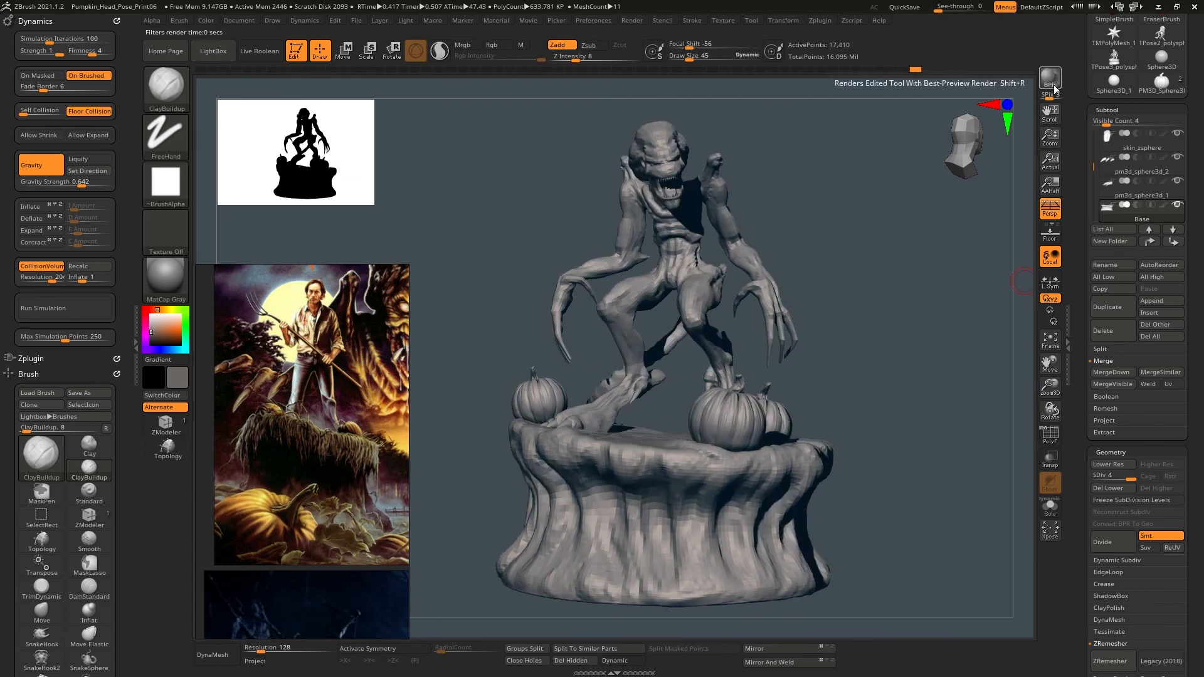
key("d")
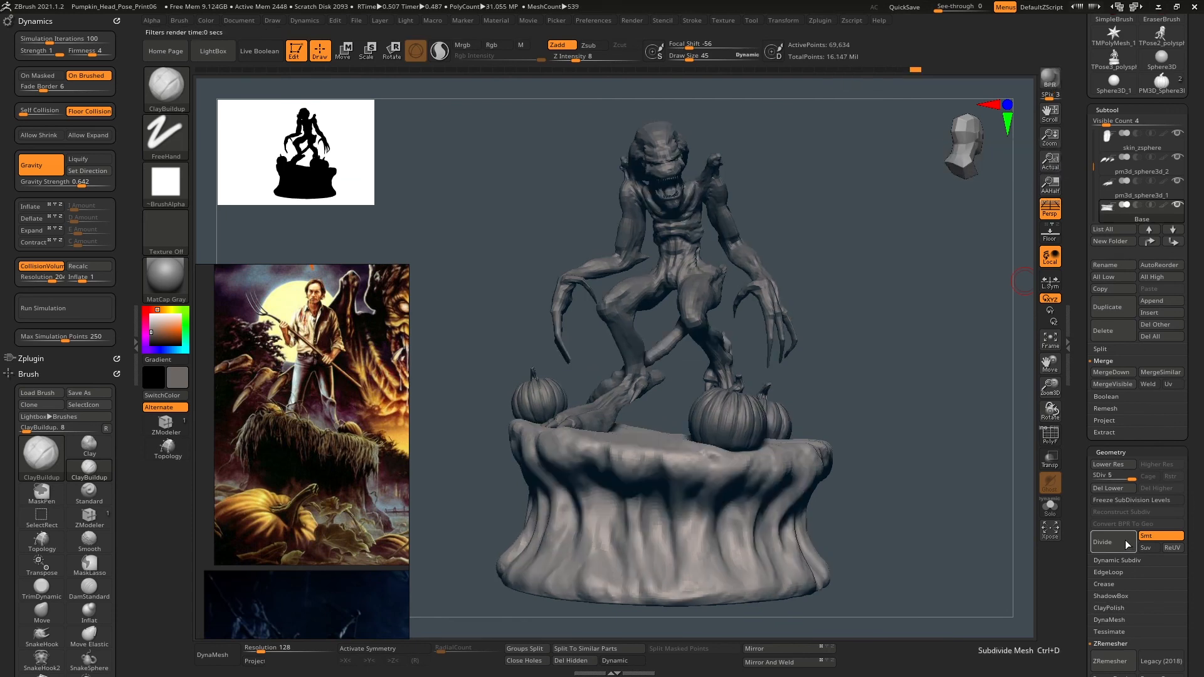
key("shift+r")
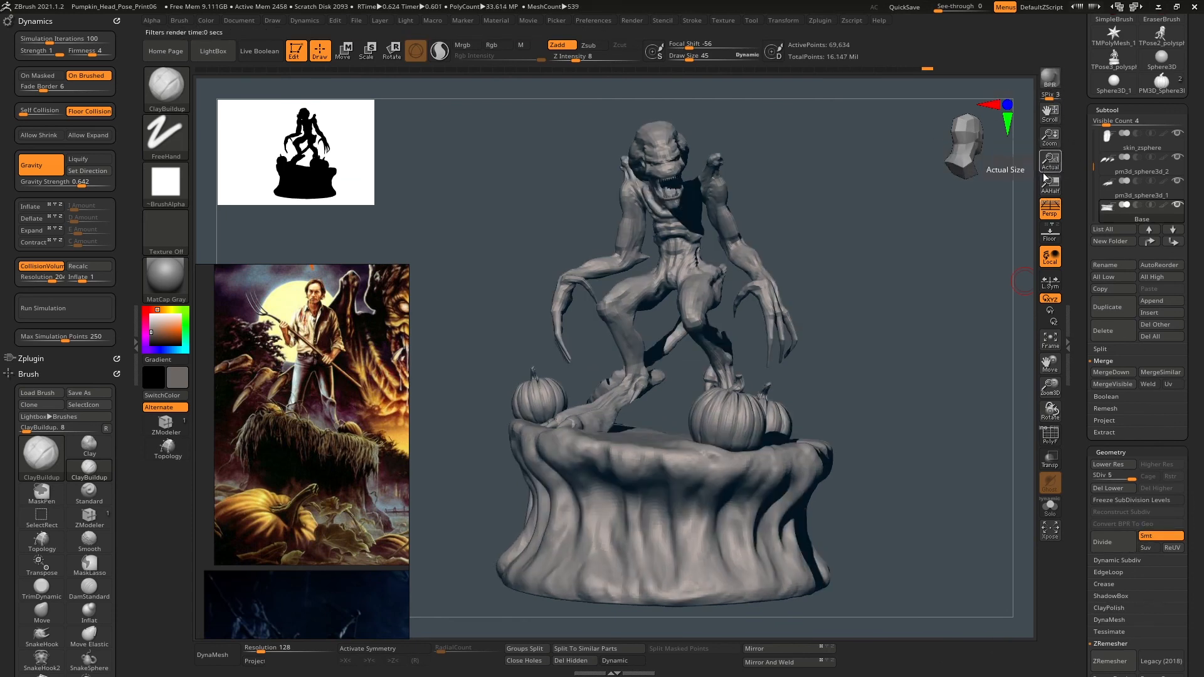
Select the creature's body and raise it to subdivision level 6, with the statue turned to a three-quarter front view.
left_click(688, 259, "alt")
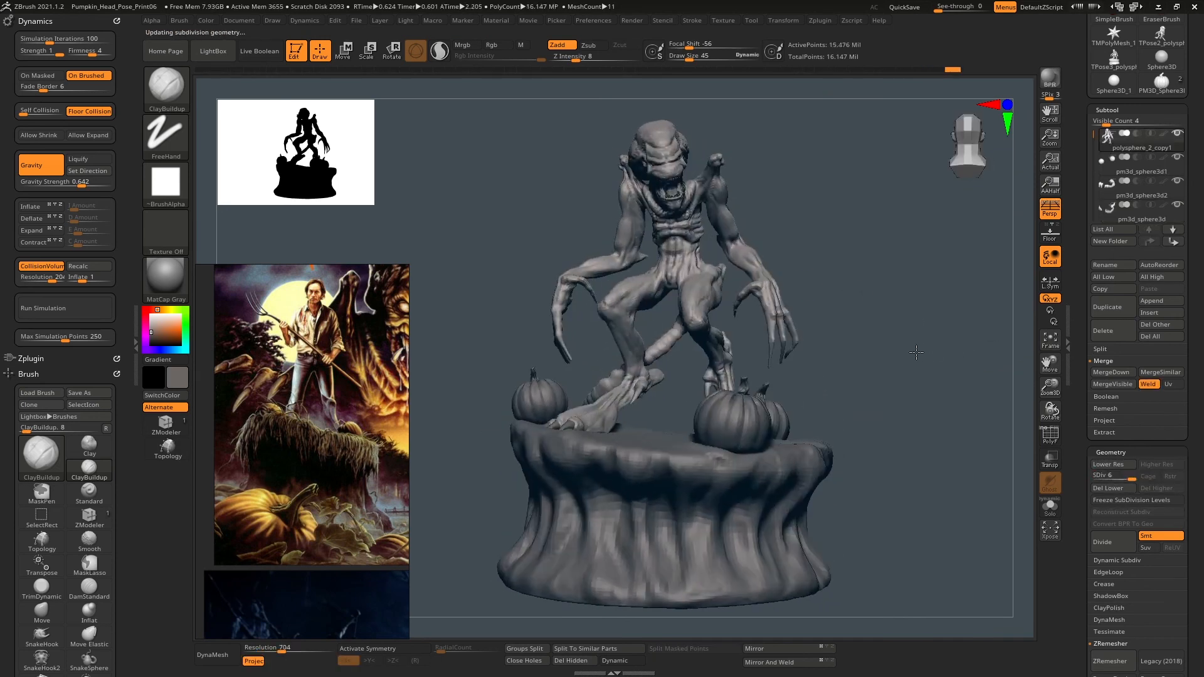
left_click_drag(916, 352, 1067, 412)
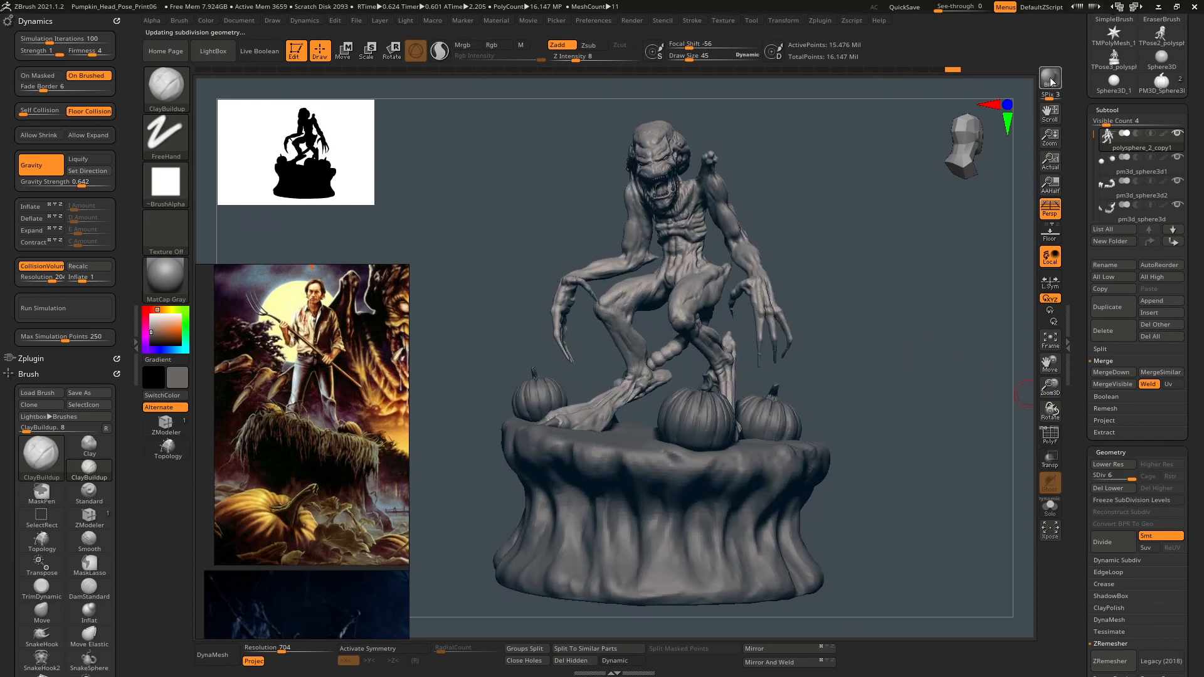